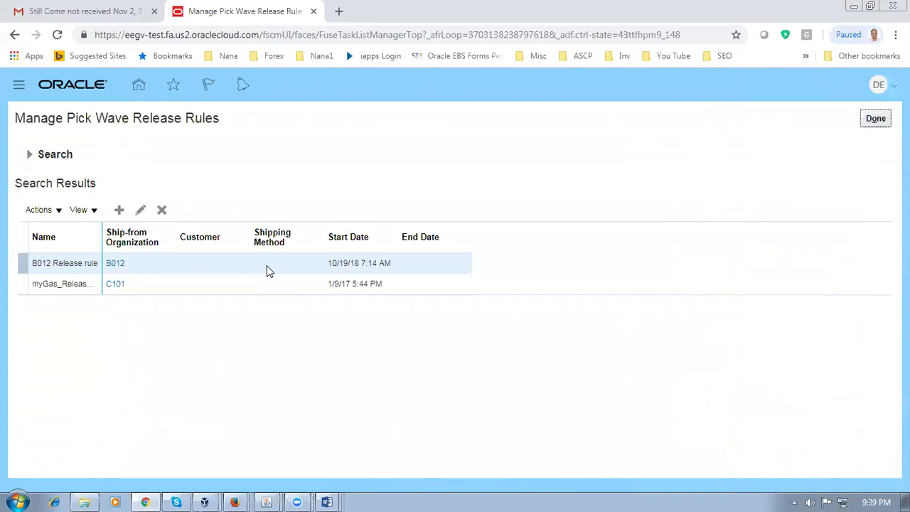
Step: Create a new pick wave release rule from the Manage Pick Wave Release Rules list
{"action": "left_click", "coordinate": [120, 211]}
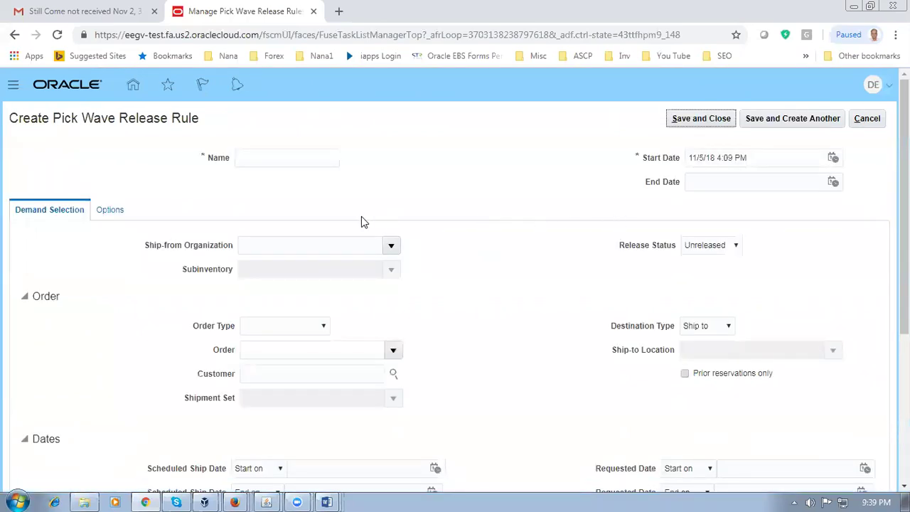
Step: Set Ship-from Organization to D012 and name the rule 'Release from D012'
{"action": "left_click", "coordinate": [269, 244]}
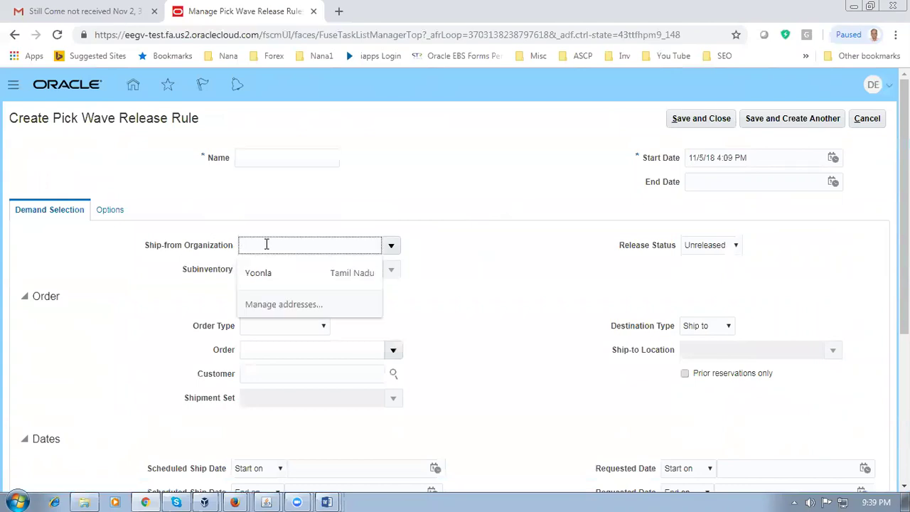
{"action": "type", "text": "D012"}
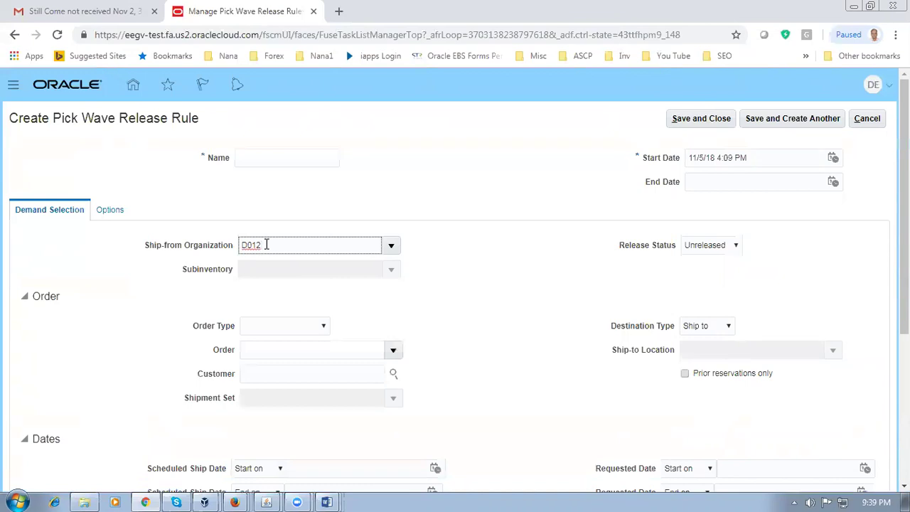
{"action": "key", "text": "Tab"}
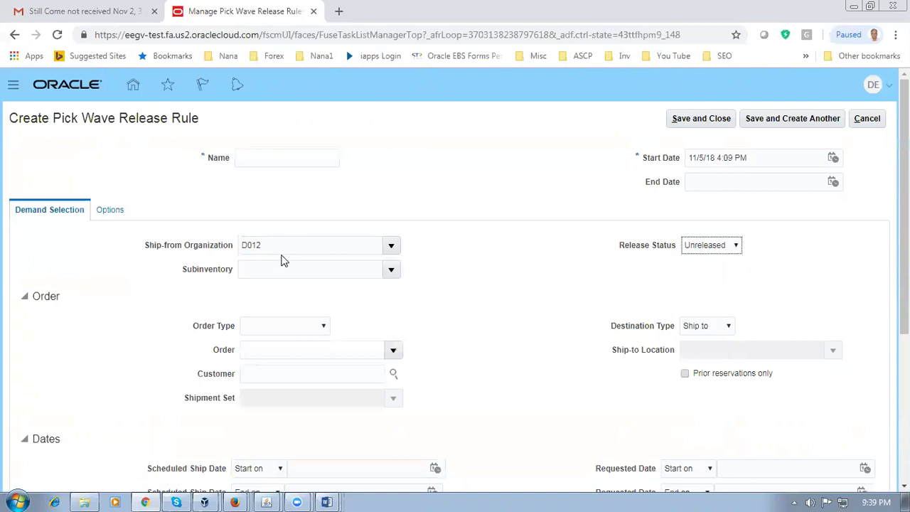
{"action": "left_click", "coordinate": [244, 158]}
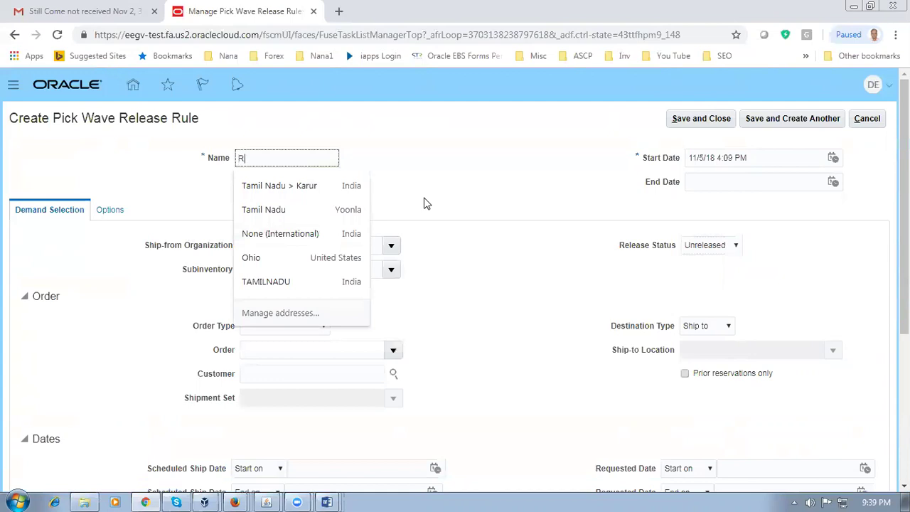
{"action": "type", "text": "Release from D012"}
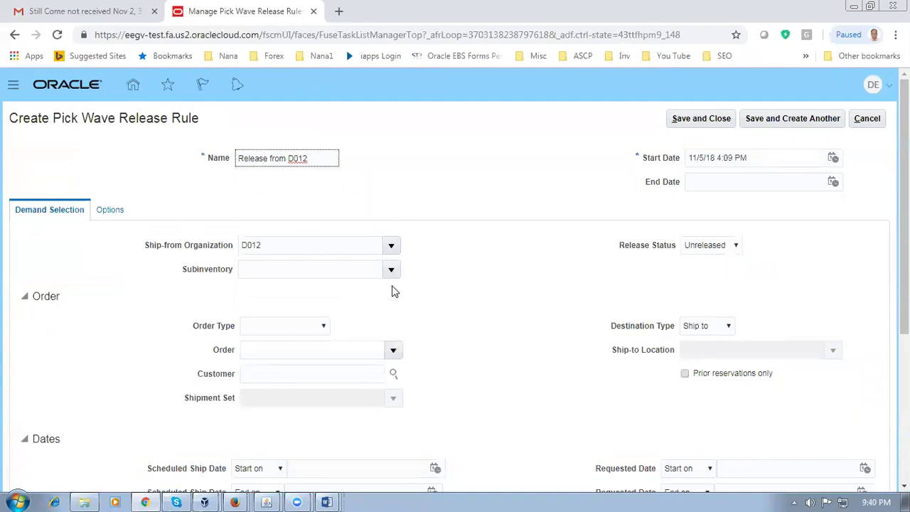
Step: Step through the scheduled ship and requested start/end date fields, then switch to Shipping_Rules
{"action": "scroll", "coordinate": [393, 288], "scroll_direction": "down", "scroll_amount": 2}
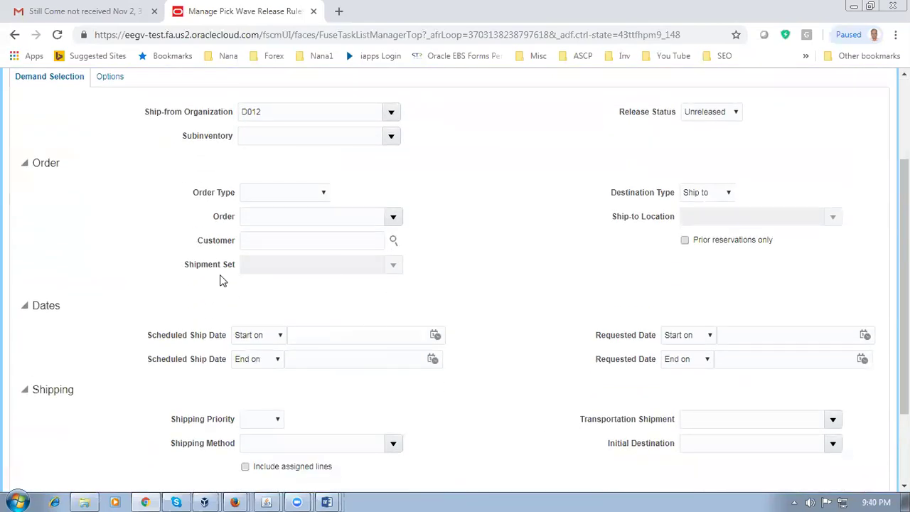
{"action": "left_click", "coordinate": [318, 335]}
{"action": "left_click", "coordinate": [309, 358]}
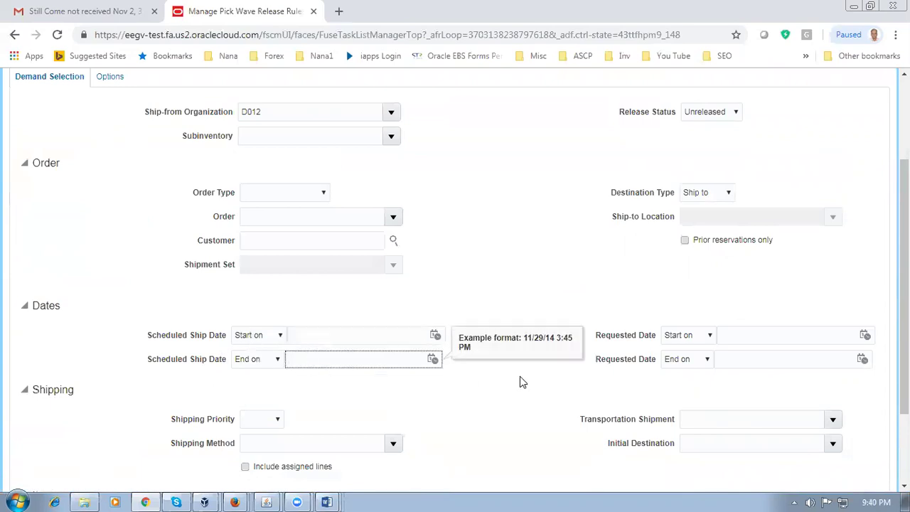
{"action": "left_click", "coordinate": [747, 335]}
{"action": "left_click", "coordinate": [740, 356]}
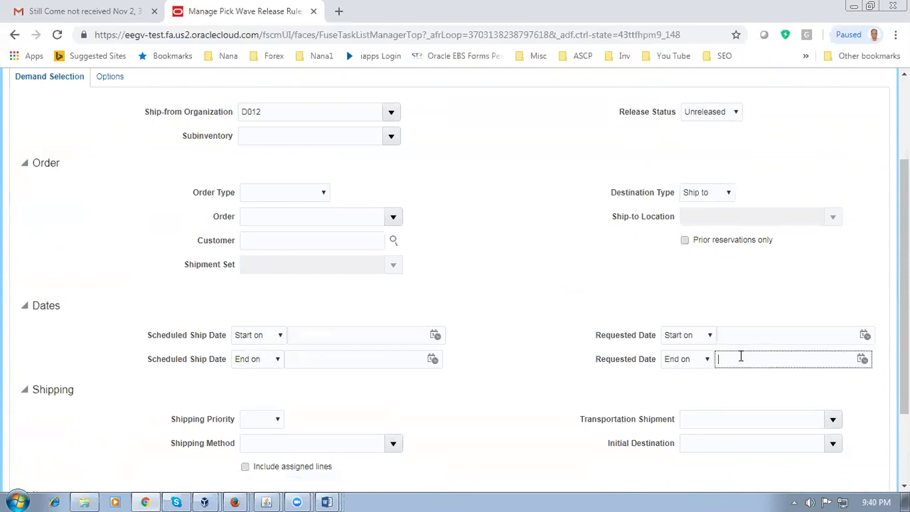
{"action": "key", "text": "alt+Tab"}
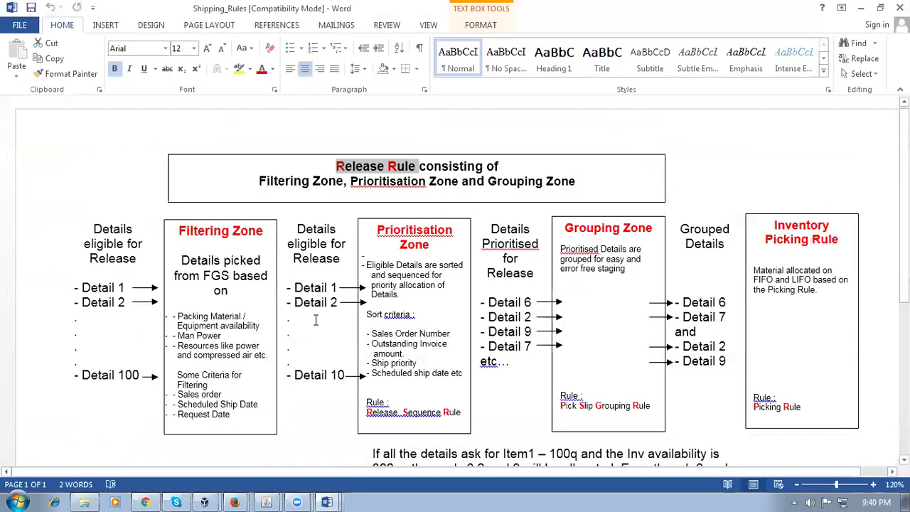
Step: Highlight the Filtering Zone's sales order, ship date and request date criteria in Shipping_Rules
{"action": "scroll", "coordinate": [237, 366], "scroll_direction": "down", "scroll_amount": 2}
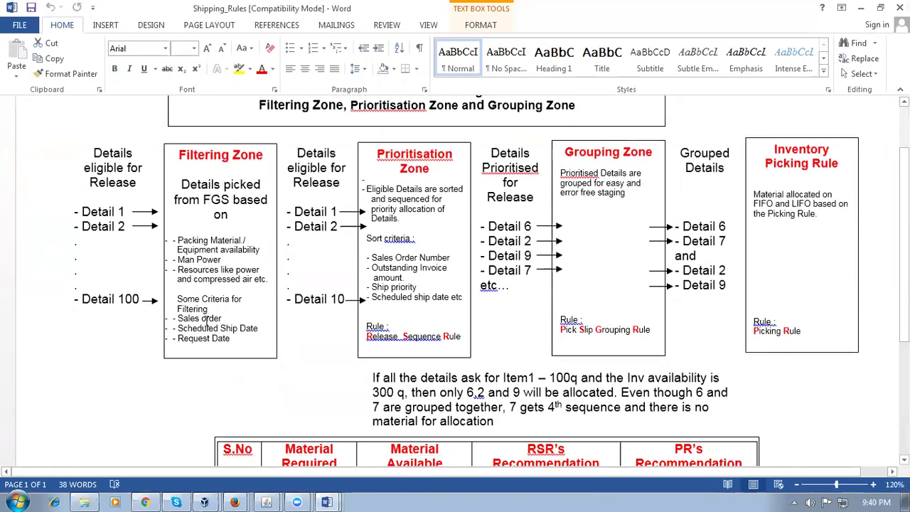
{"action": "left_click_drag", "start_coordinate": [180, 318], "coordinate": [258, 328]}
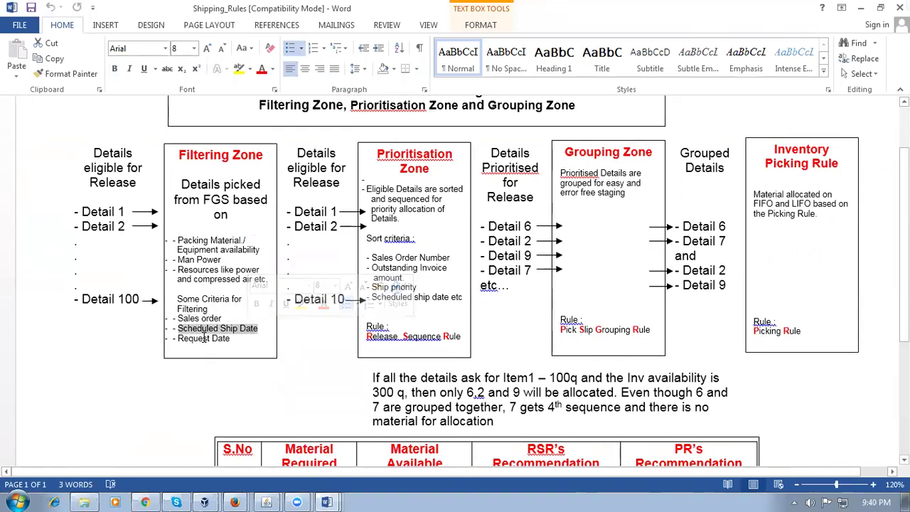
{"action": "left_click_drag", "start_coordinate": [178, 338], "coordinate": [244, 339]}
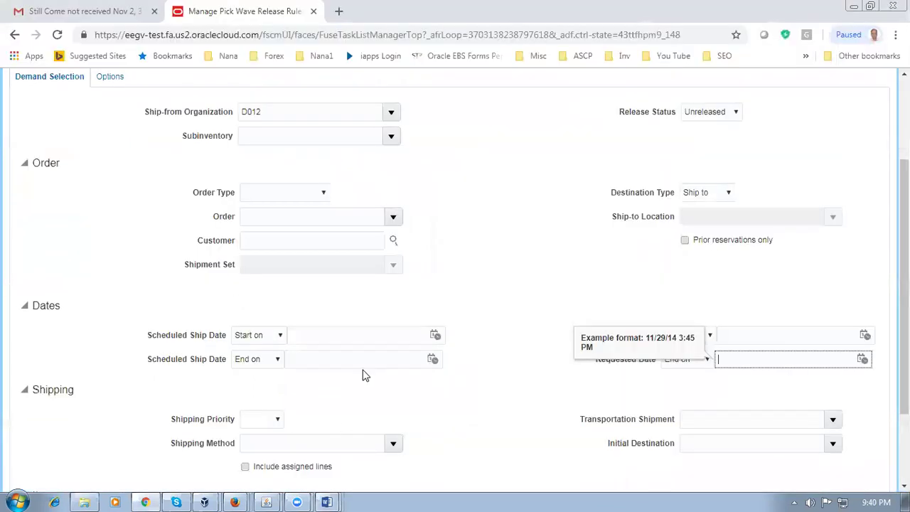
Step: Go back over the release rule's scheduled ship and requested start/end date fields
{"action": "left_click", "coordinate": [315, 335]}
{"action": "left_click", "coordinate": [315, 358]}
{"action": "left_click", "coordinate": [784, 337]}
{"action": "left_click", "coordinate": [779, 362]}
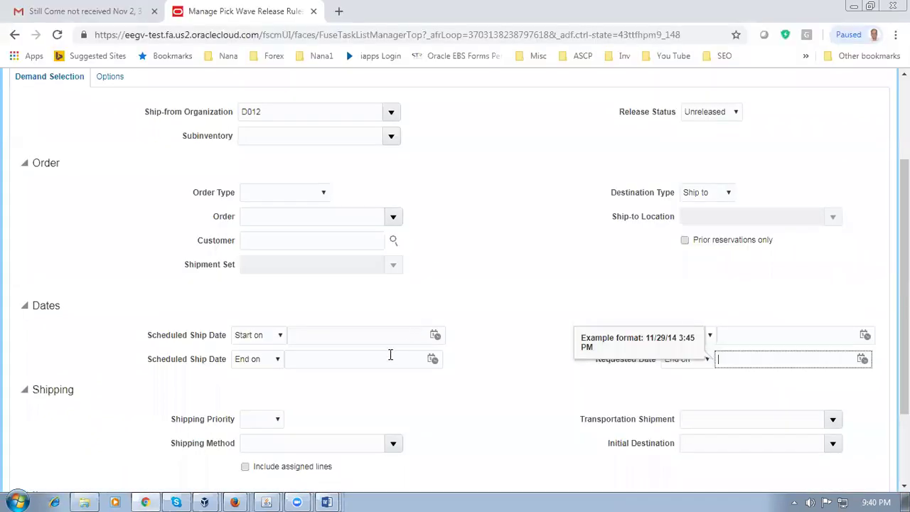
{"action": "scroll", "coordinate": [390, 353], "scroll_direction": "down", "scroll_amount": 2}
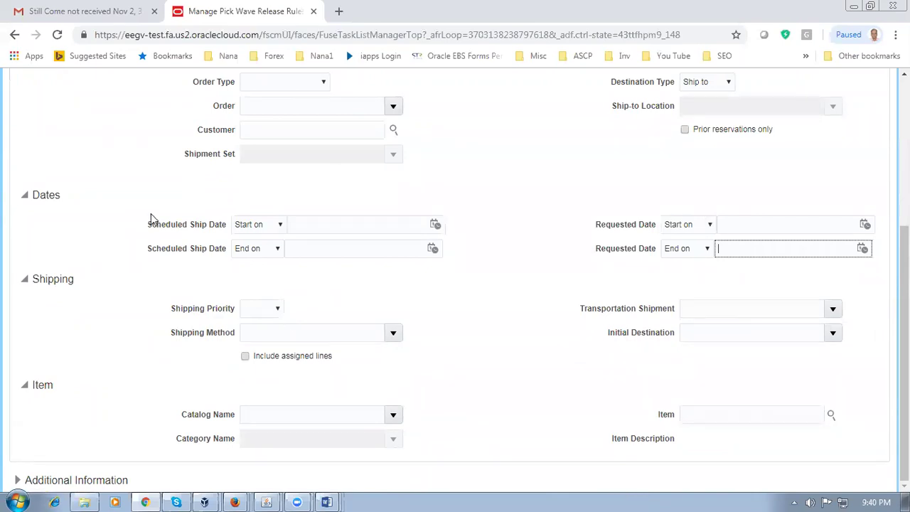
Step: Show the release rule's Options tab and switch back to the Shipping_Rules document
{"action": "scroll", "coordinate": [279, 217], "scroll_direction": "up", "scroll_amount": 2}
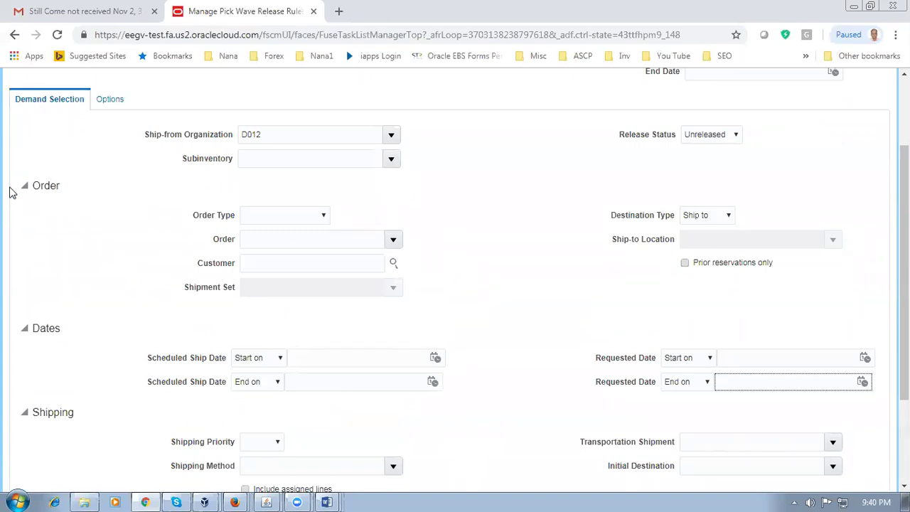
{"action": "left_click", "coordinate": [107, 100]}
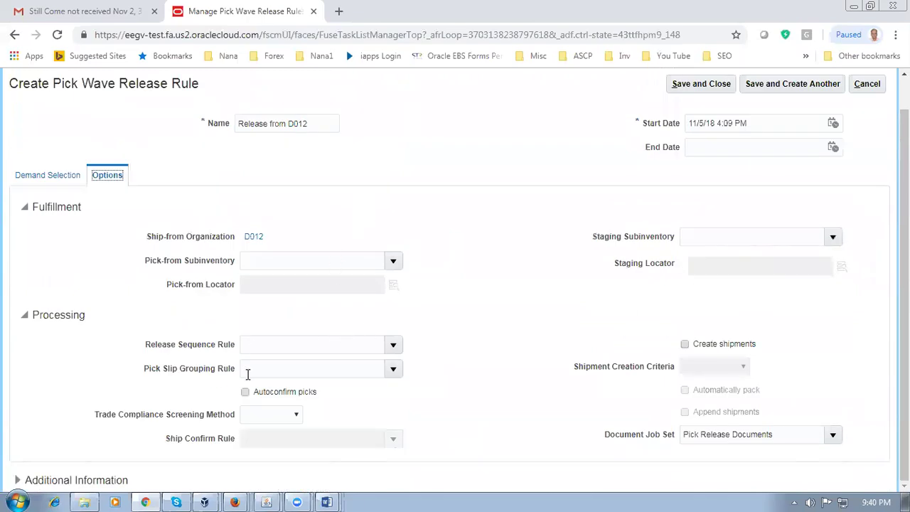
{"action": "key", "text": "alt+Tab"}
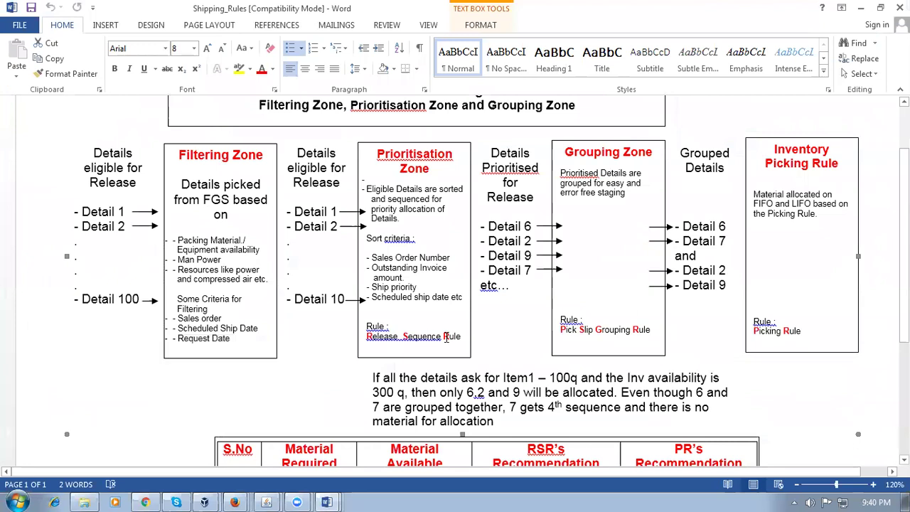
Step: Highlight Release Sequence Rule and Pick Slip Grouping Rule in the Shipping_Rules diagram
{"action": "triple_click", "coordinate": [447, 337]}
{"action": "left_click", "coordinate": [572, 331]}
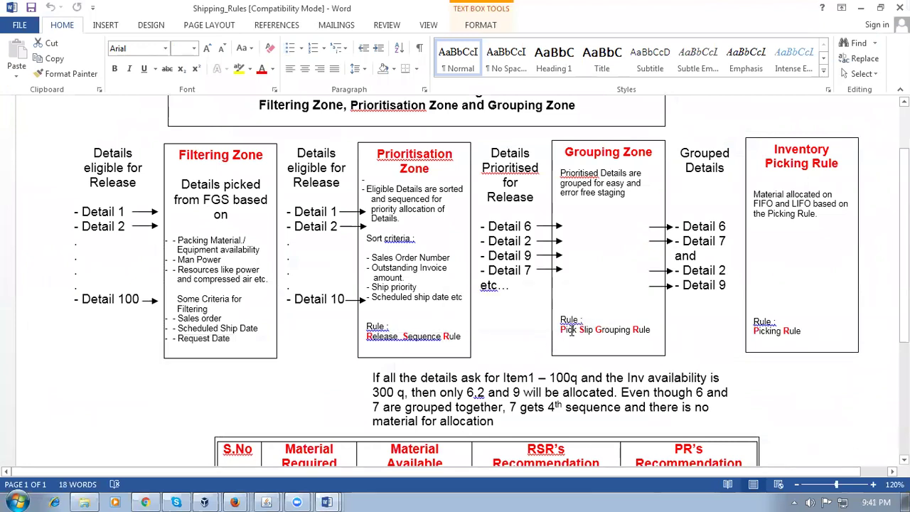
{"action": "triple_click", "coordinate": [571, 331]}
{"action": "left_click", "coordinate": [522, 212]}
{"action": "scroll", "coordinate": [522, 212], "scroll_direction": "up", "scroll_amount": 2}
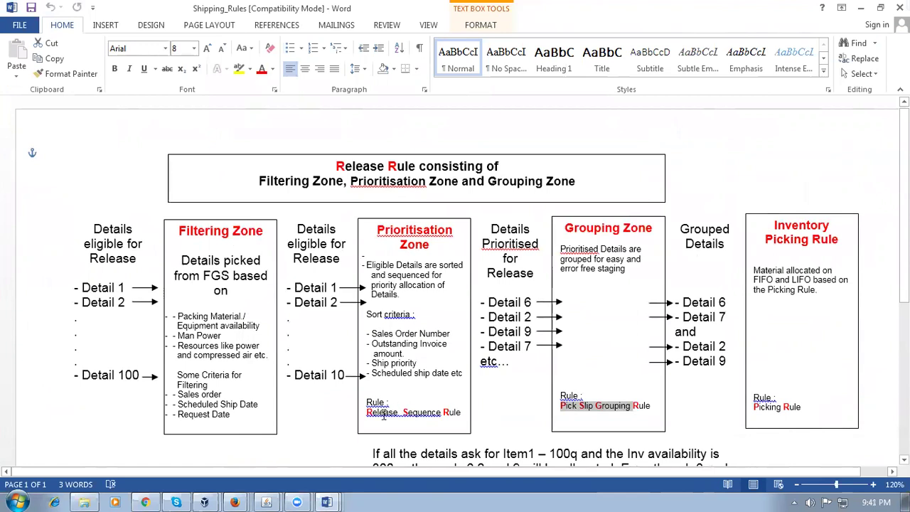
{"action": "left_click_drag", "start_coordinate": [367, 413], "coordinate": [440, 413]}
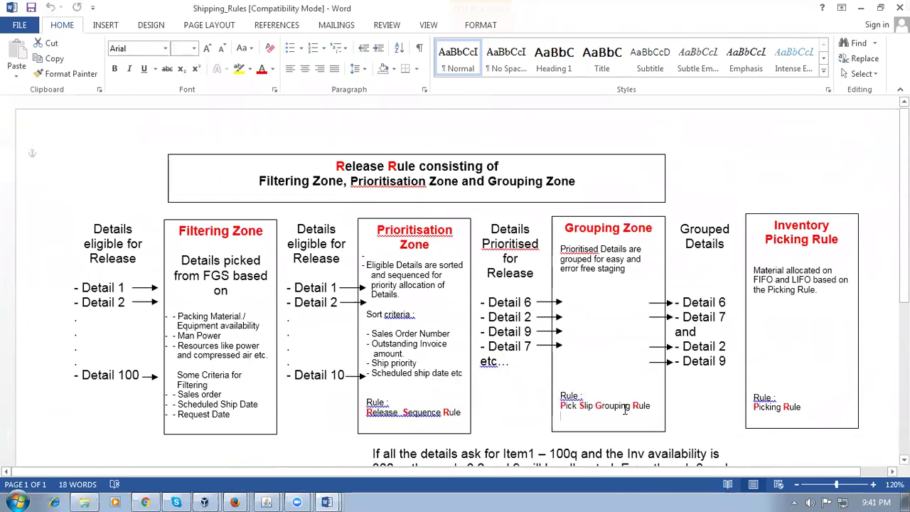
{"action": "key", "text": "alt+Tab"}
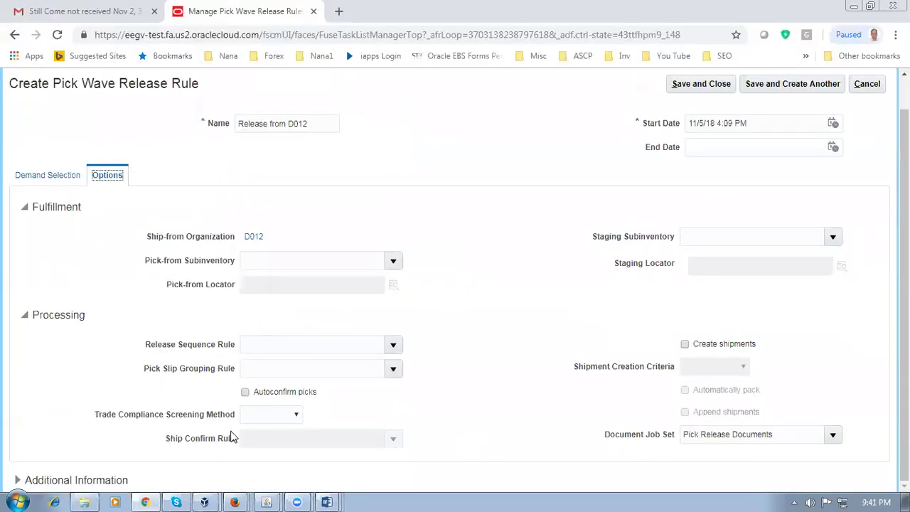
Step: Set Release Sequence Rule d01_rsr, Pick Slip Grouping Rule d01_PSGR, and check Autoconfirm picks
{"action": "left_click", "coordinate": [253, 343]}
{"action": "type", "text": "d0"}
{"action": "key", "text": "Tab"}
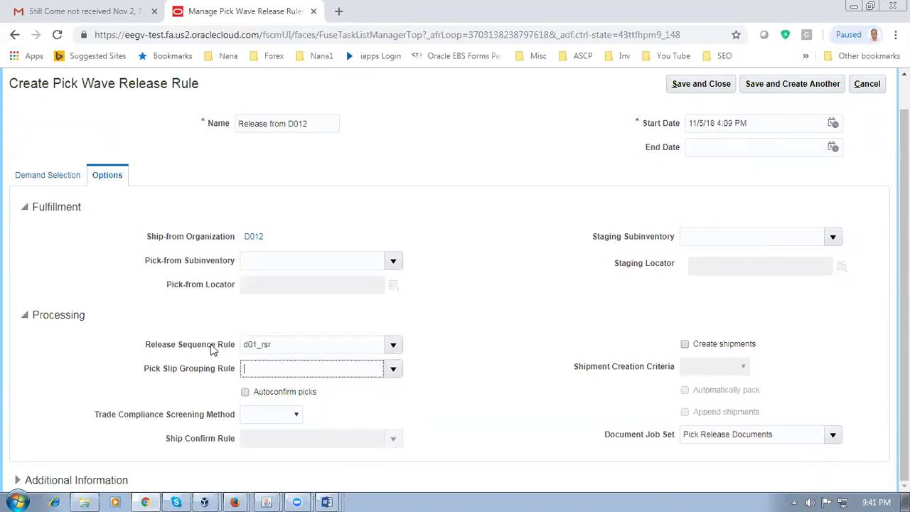
{"action": "type", "text": "d01"}
{"action": "key", "text": "Tab"}
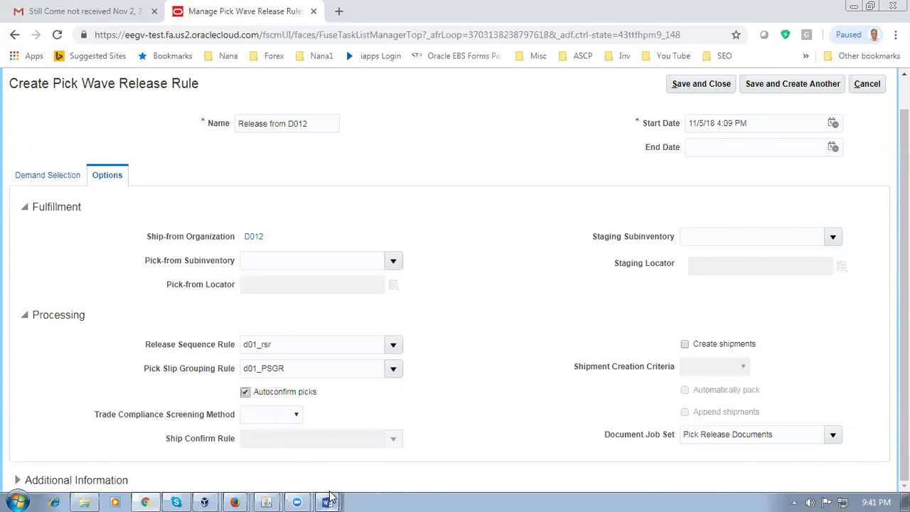
Step: Bring up the Shipping_Rules document and then the Shipping overview document
{"action": "mouse_move", "coordinate": [329, 499]}
{"action": "left_click", "coordinate": [314, 453]}
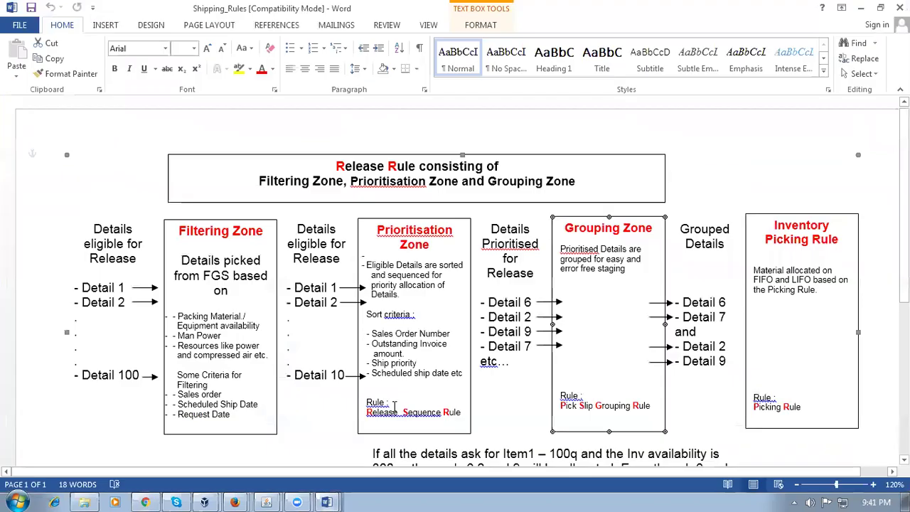
{"action": "mouse_move", "coordinate": [329, 499]}
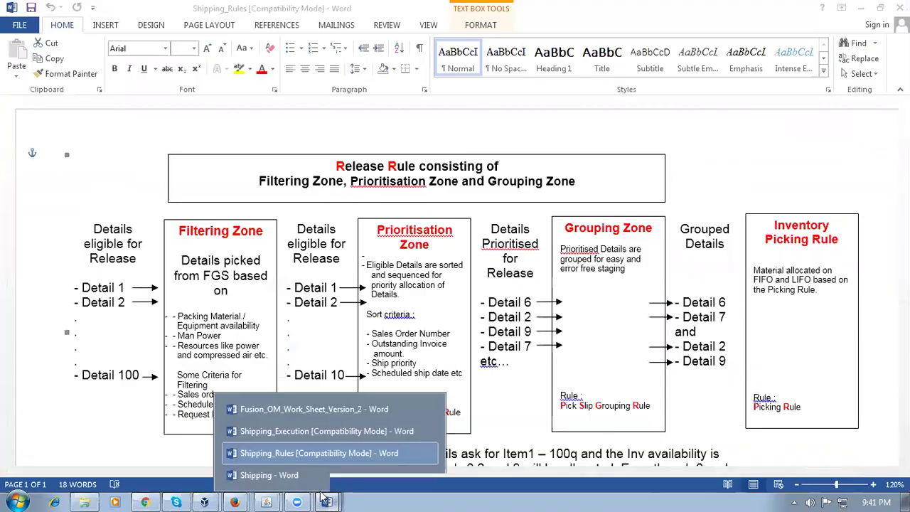
{"action": "left_click", "coordinate": [289, 475]}
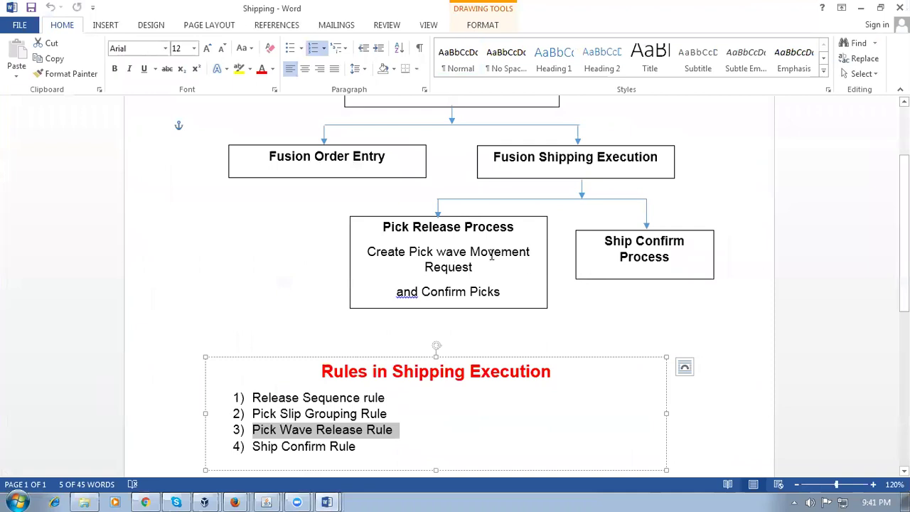
Step: Highlight Movement Request, Confirm Picks and the Pick Release Process heading, then return to Oracle
{"action": "left_click_drag", "start_coordinate": [486, 254], "coordinate": [486, 260]}
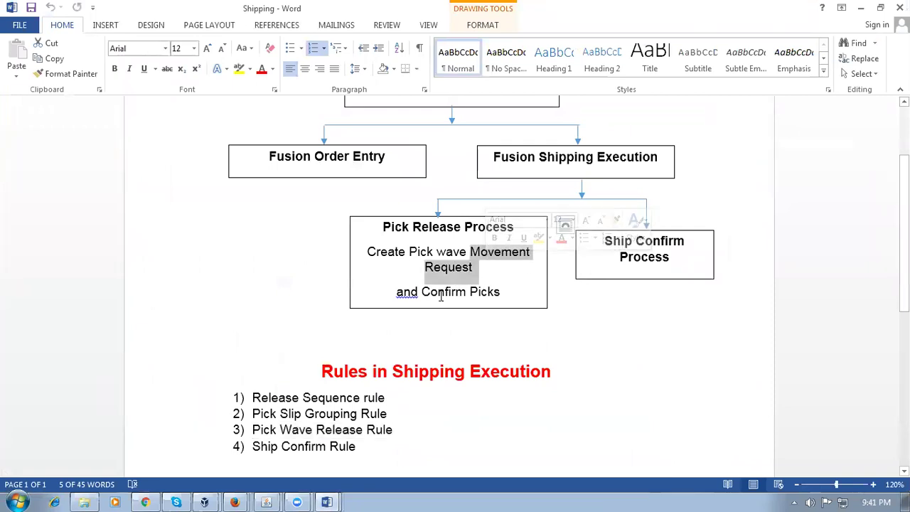
{"action": "left_click_drag", "start_coordinate": [423, 292], "coordinate": [490, 297]}
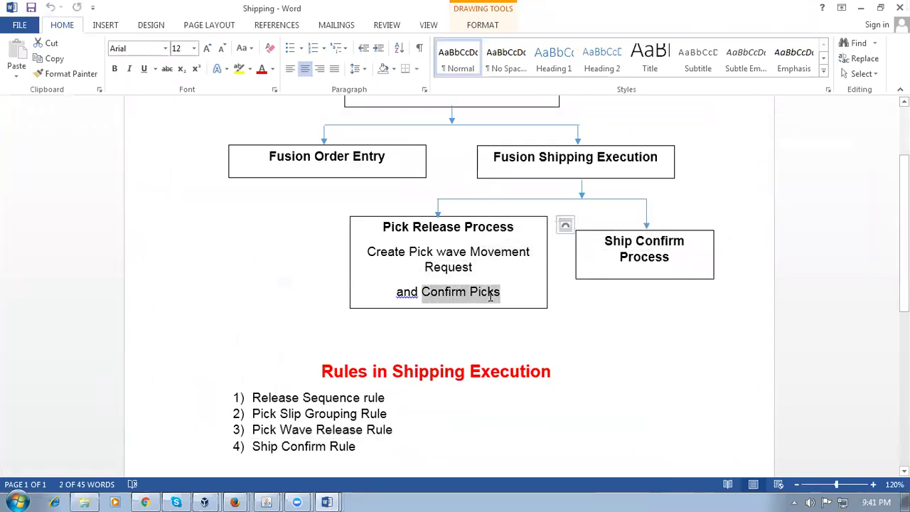
{"action": "left_click", "coordinate": [384, 227]}
{"action": "left_click_drag", "start_coordinate": [384, 226], "coordinate": [490, 232]}
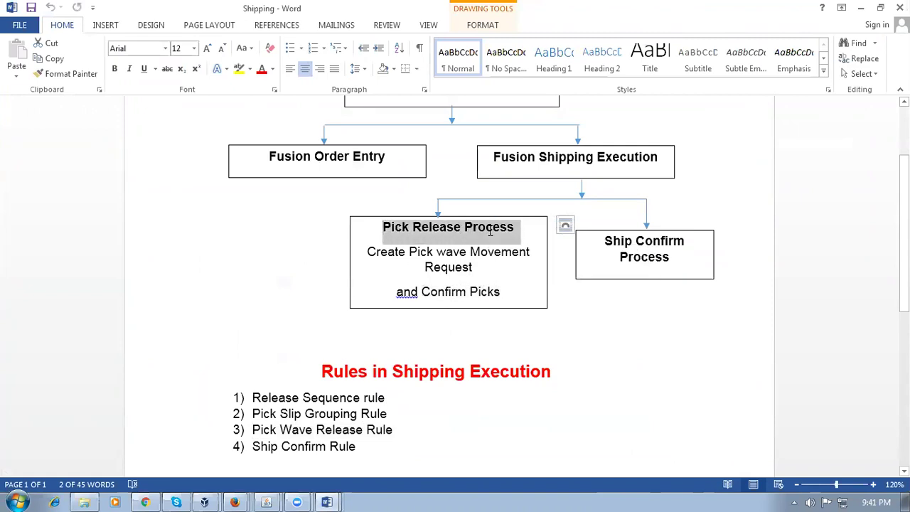
{"action": "key", "text": "alt+Tab"}
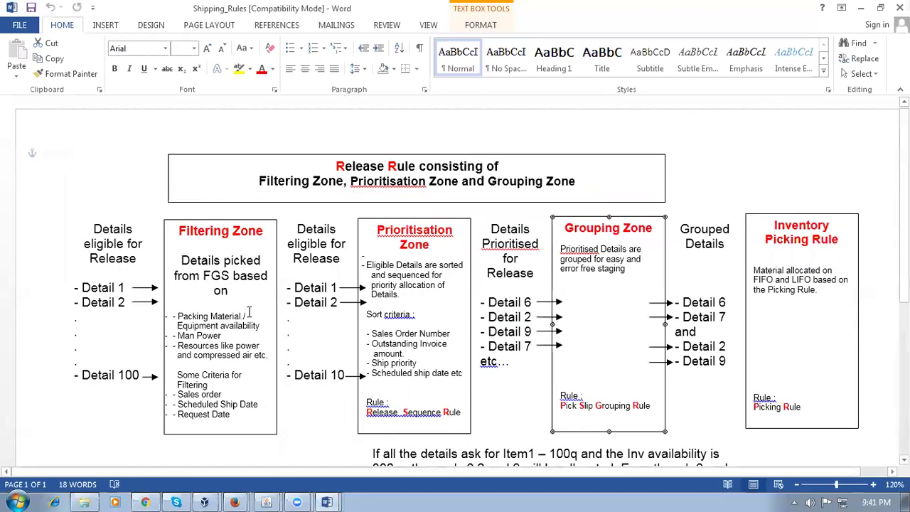
{"action": "left_click", "coordinate": [146, 502]}
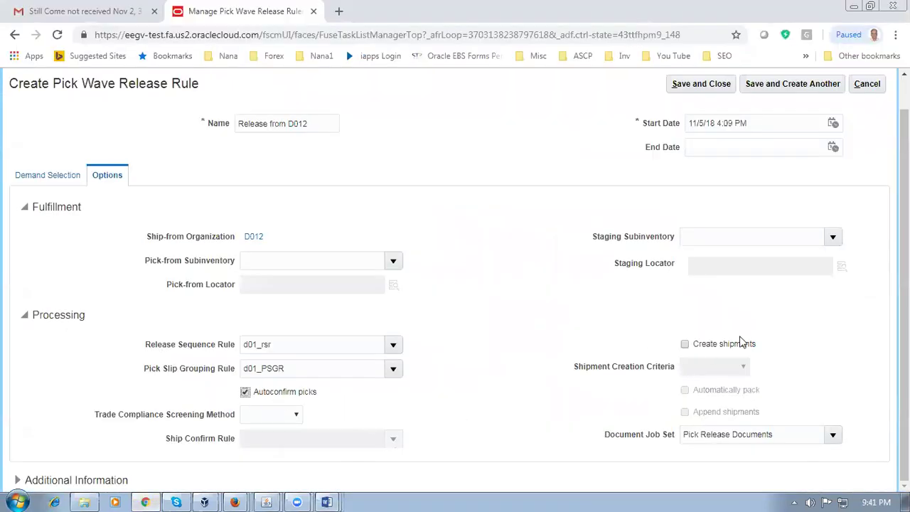
Step: Check Create shipments and Automatically pack on the Options tab
{"action": "left_click", "coordinate": [685, 344]}
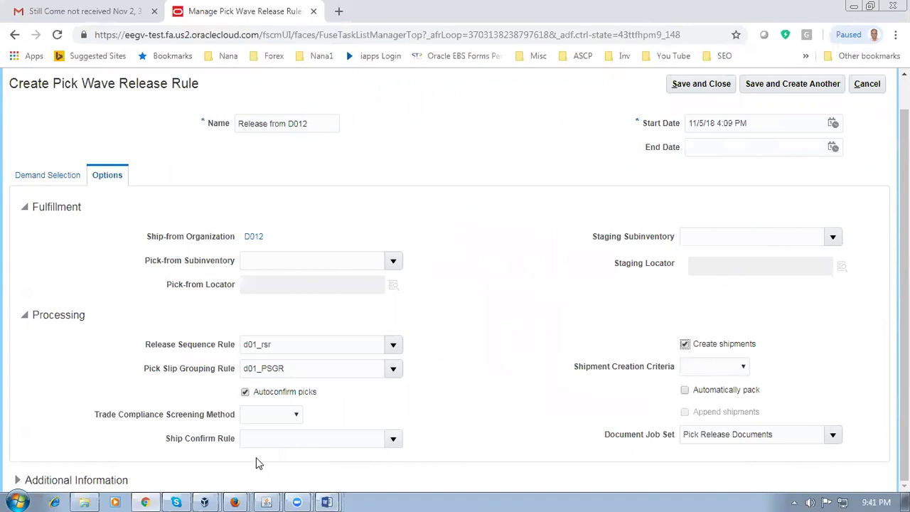
{"action": "left_click", "coordinate": [275, 440]}
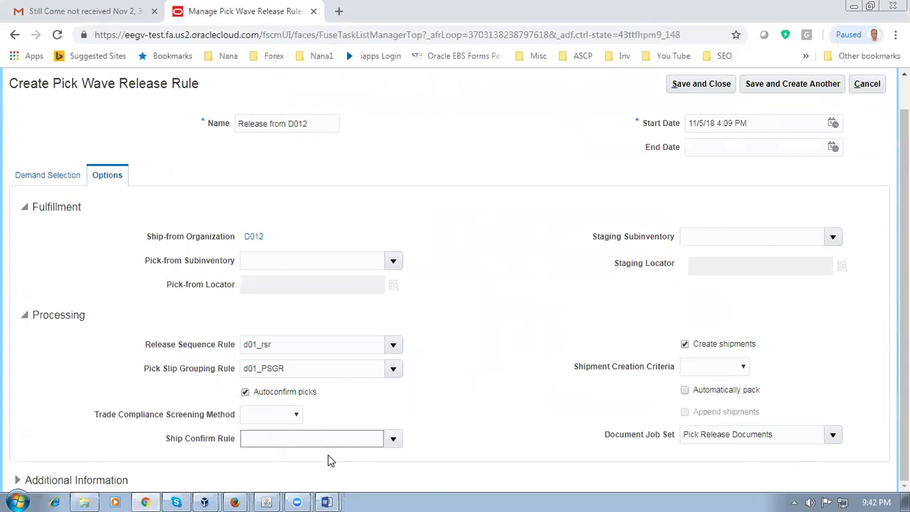
{"action": "left_click", "coordinate": [685, 390]}
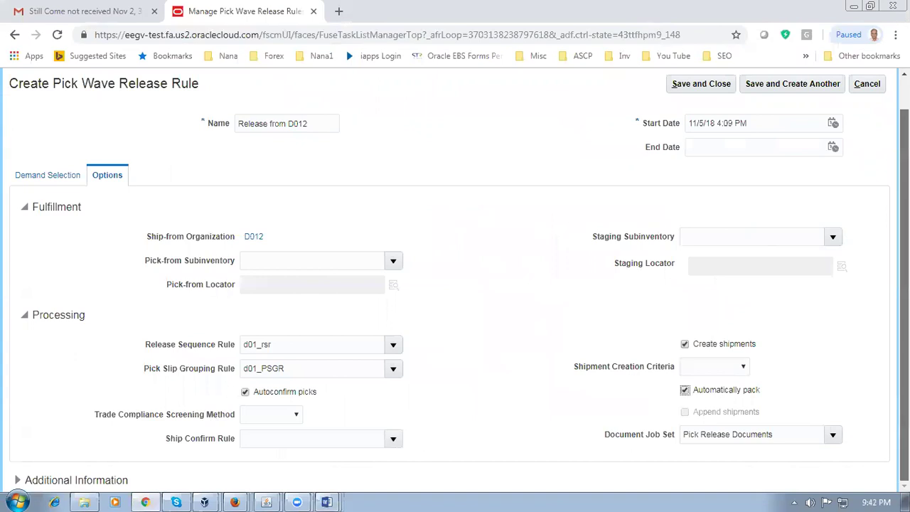
Step: Review the 'Release from D012' name and check the empty Demand Selection criteria
{"action": "scroll", "coordinate": [456, 278], "scroll_direction": "up", "scroll_amount": 1}
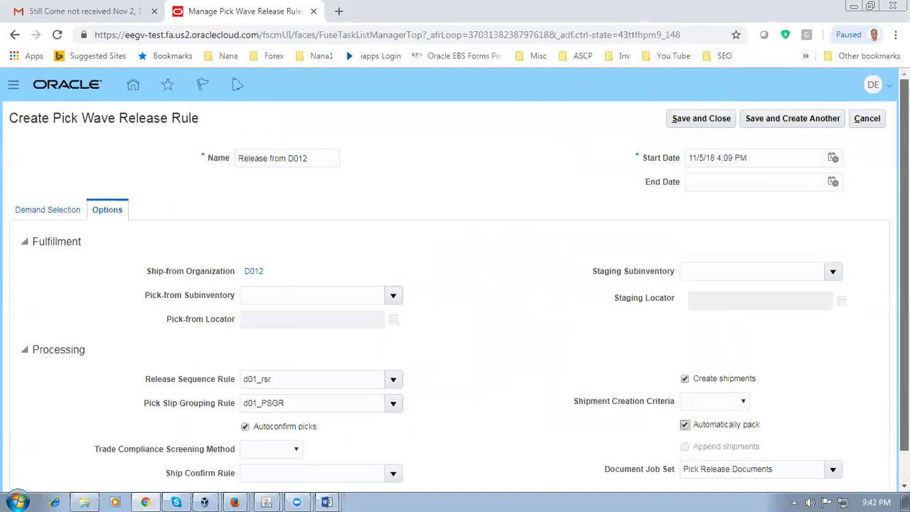
{"action": "left_click_drag", "start_coordinate": [323, 158], "coordinate": [214, 161]}
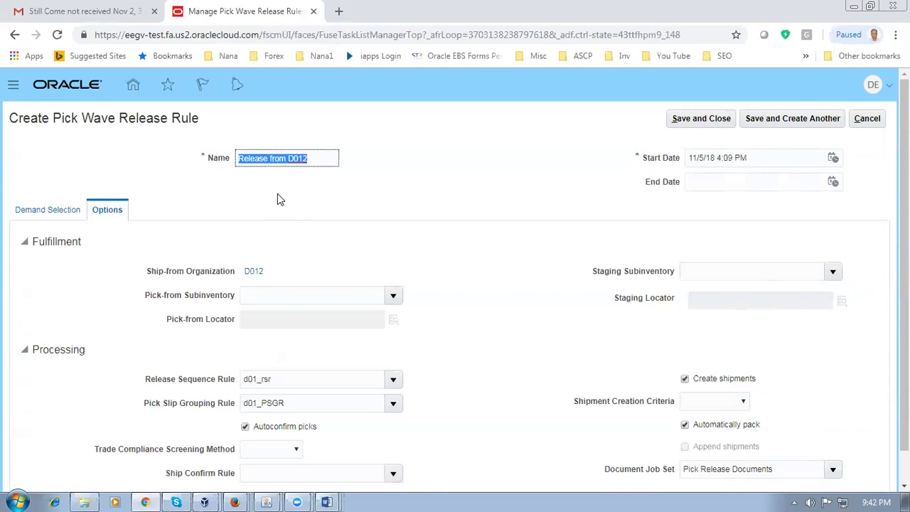
{"action": "left_click", "coordinate": [331, 199]}
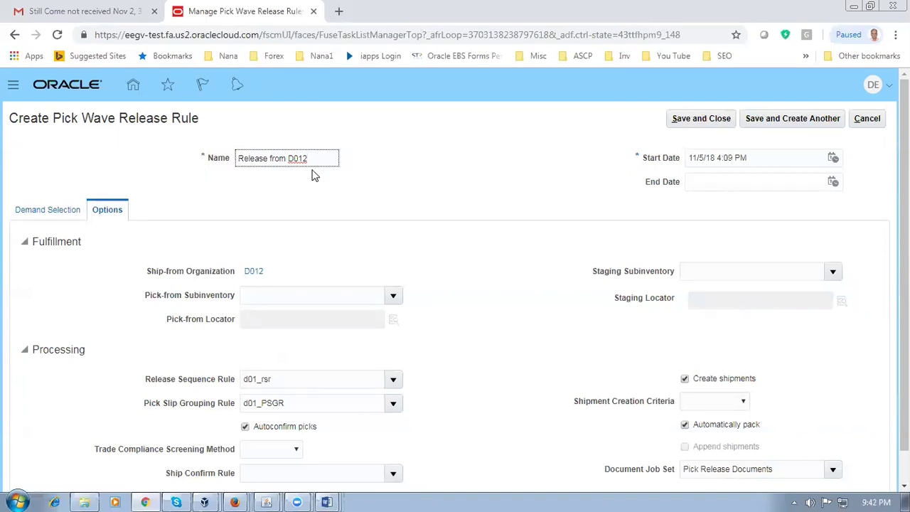
{"action": "scroll", "coordinate": [335, 240], "scroll_direction": "down", "scroll_amount": 2}
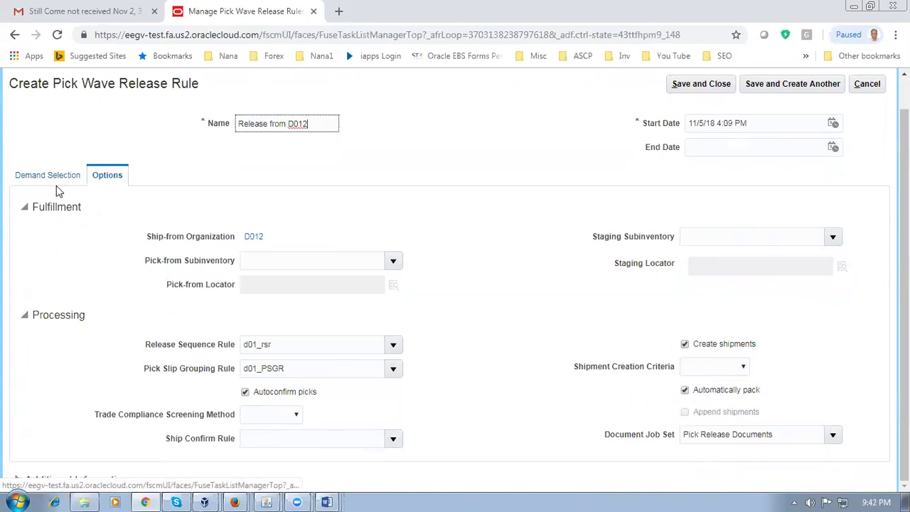
{"action": "left_click", "coordinate": [257, 238]}
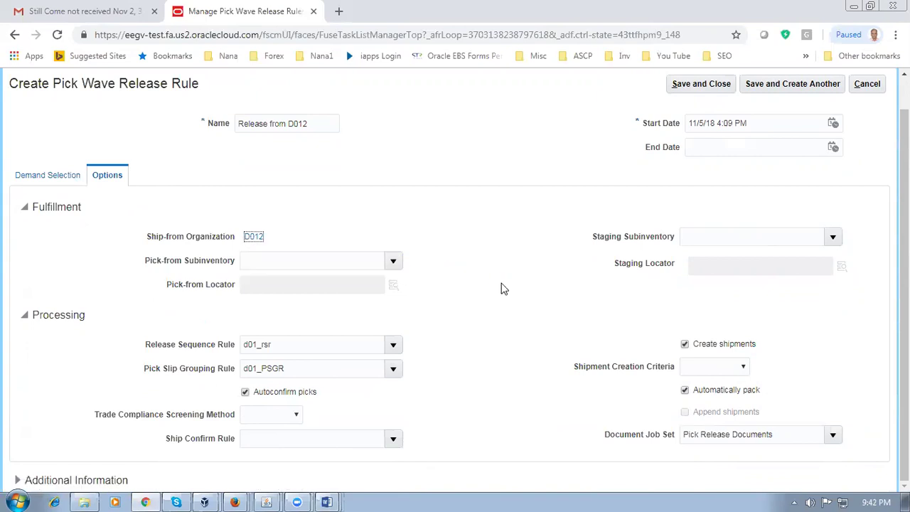
{"action": "scroll", "coordinate": [502, 289], "scroll_direction": "down", "scroll_amount": 5}
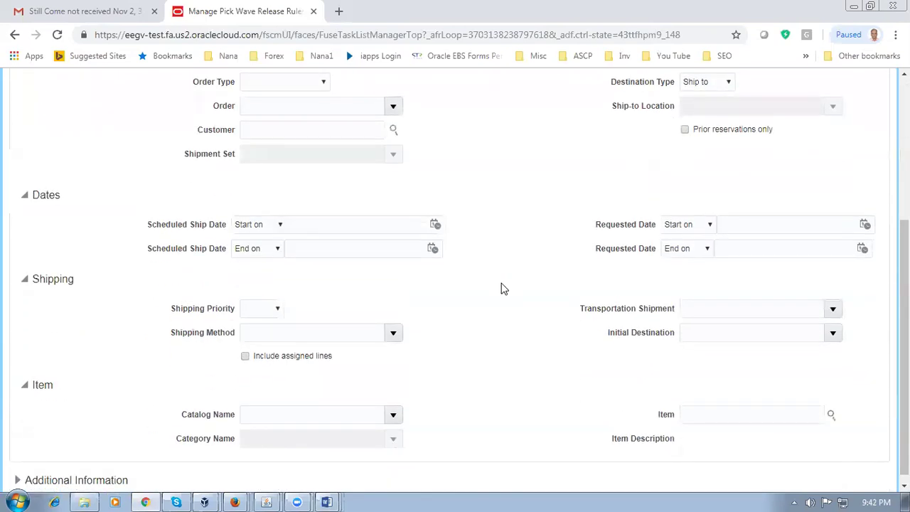
{"action": "scroll", "coordinate": [502, 288], "scroll_direction": "up", "scroll_amount": 4}
Step: Save and close the Release from D012 rule, then switch to the Shipping_Execution notes
{"action": "left_click", "coordinate": [692, 119]}
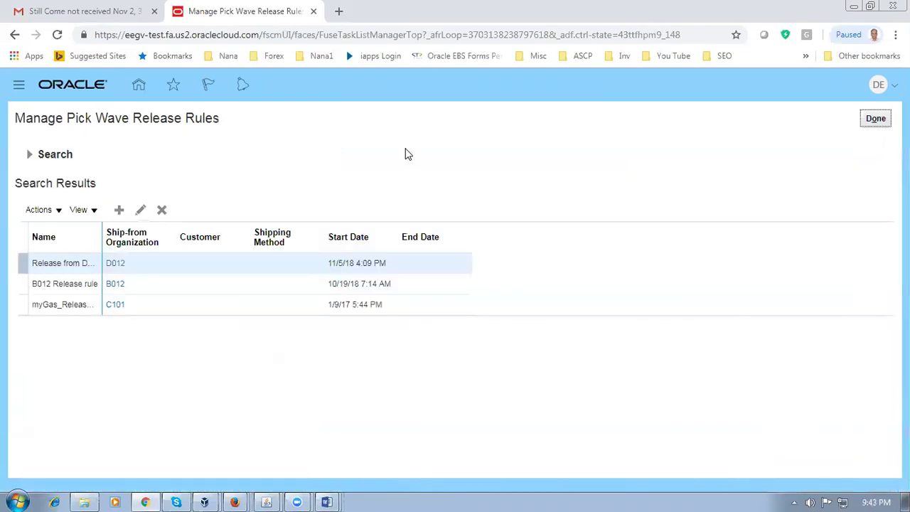
{"action": "key", "text": "alt+Tab"}
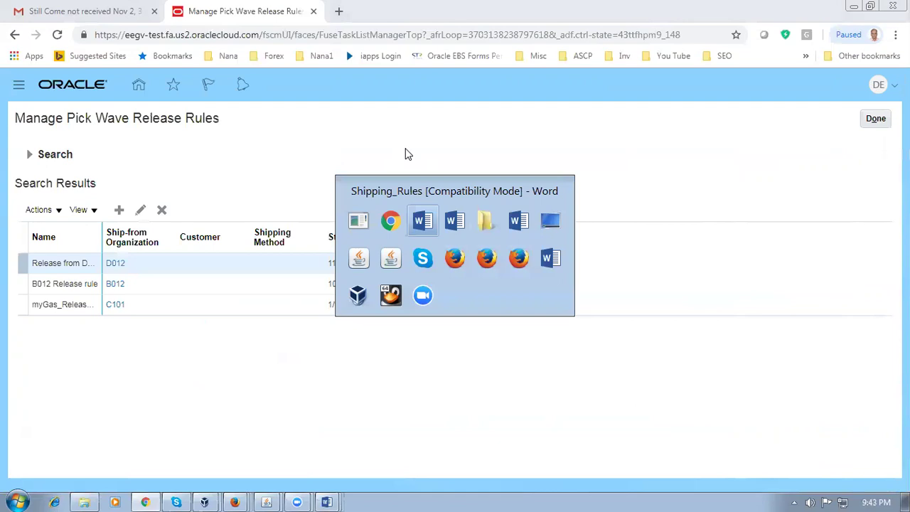
{"action": "key", "text": "alt+Tab"}
{"action": "key", "text": "alt+Tab"}
{"action": "key", "text": "alt+Tab"}
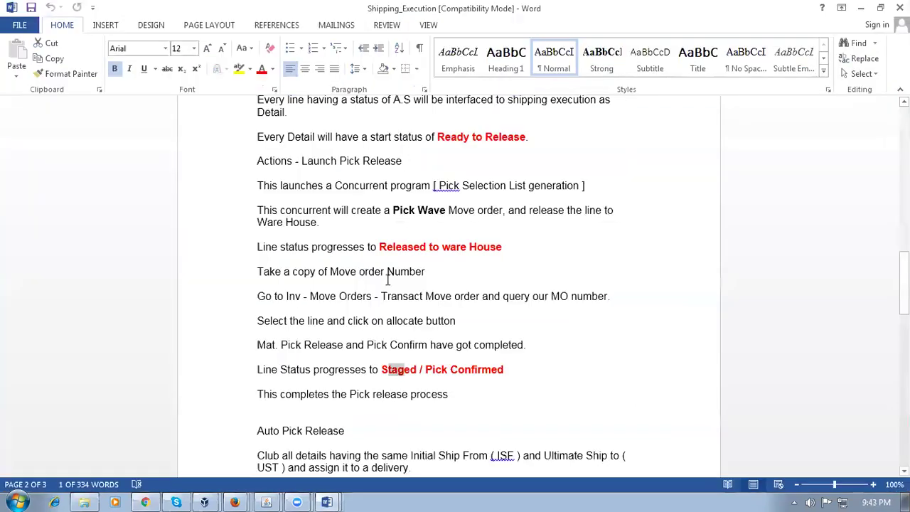
Step: In Fusion_OM_Work_Sheet_Version_2, select the Manage ship Confirm Rule task, then return to Oracle
{"action": "mouse_move", "coordinate": [330, 496]}
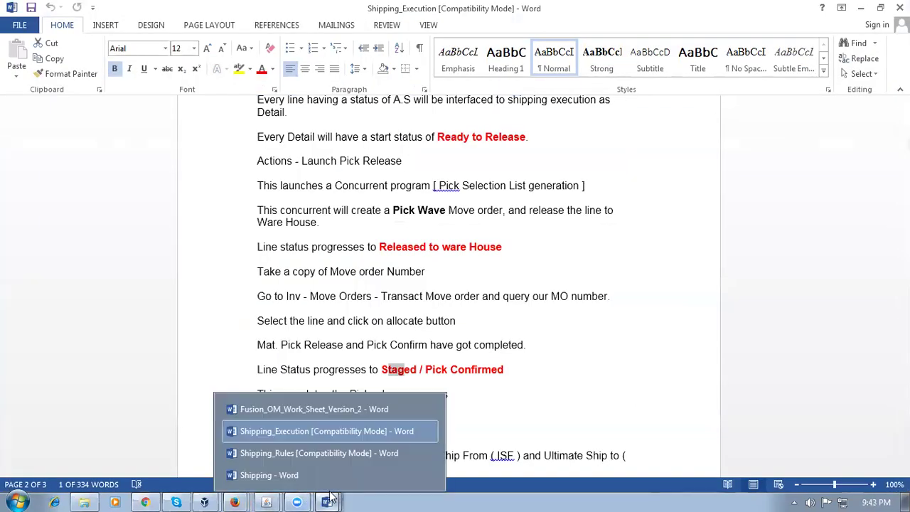
{"action": "left_click", "coordinate": [305, 409]}
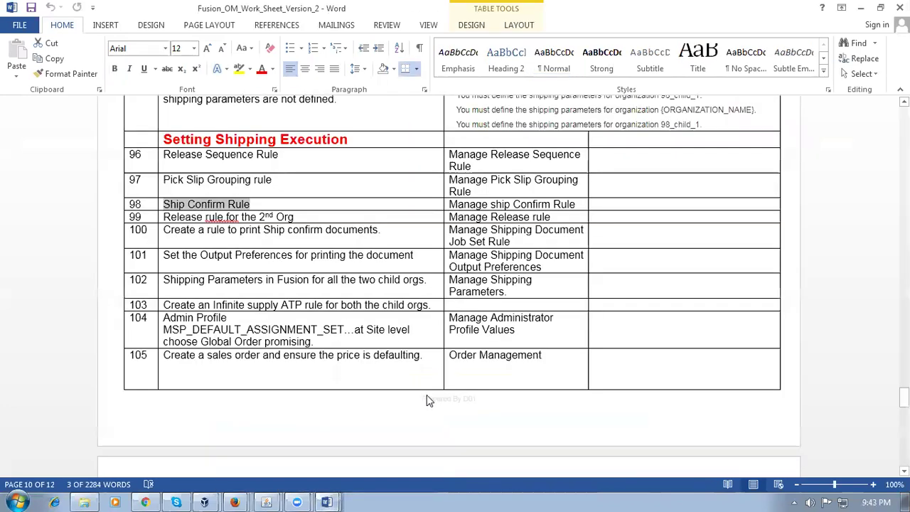
{"action": "left_click", "coordinate": [313, 229]}
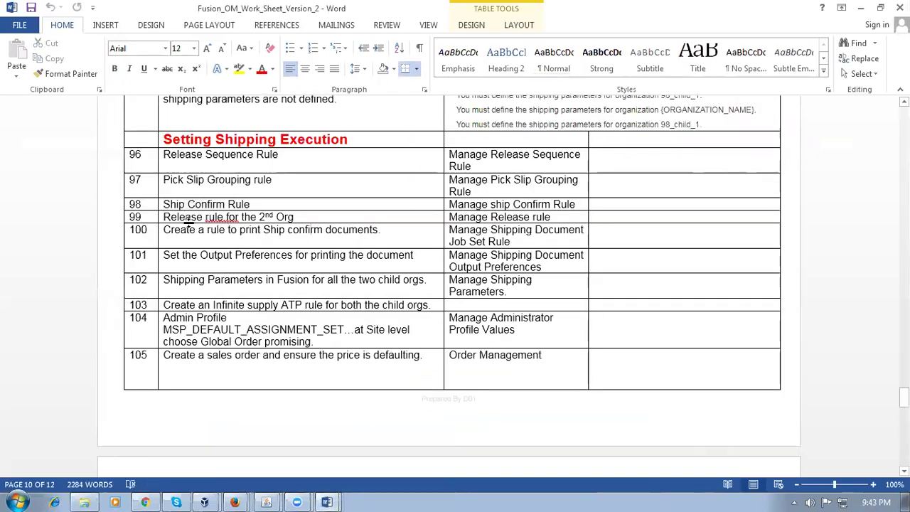
{"action": "left_click_drag", "start_coordinate": [179, 217], "coordinate": [294, 218]}
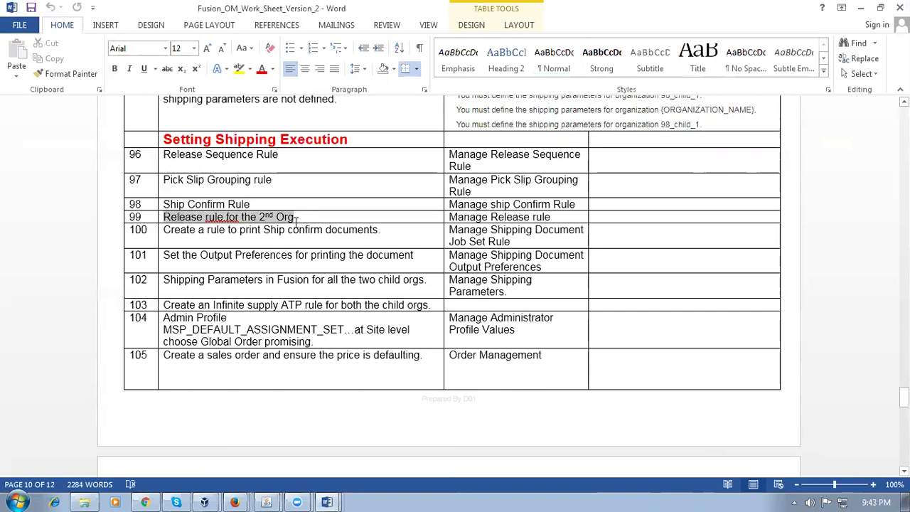
{"action": "left_click", "coordinate": [246, 205]}
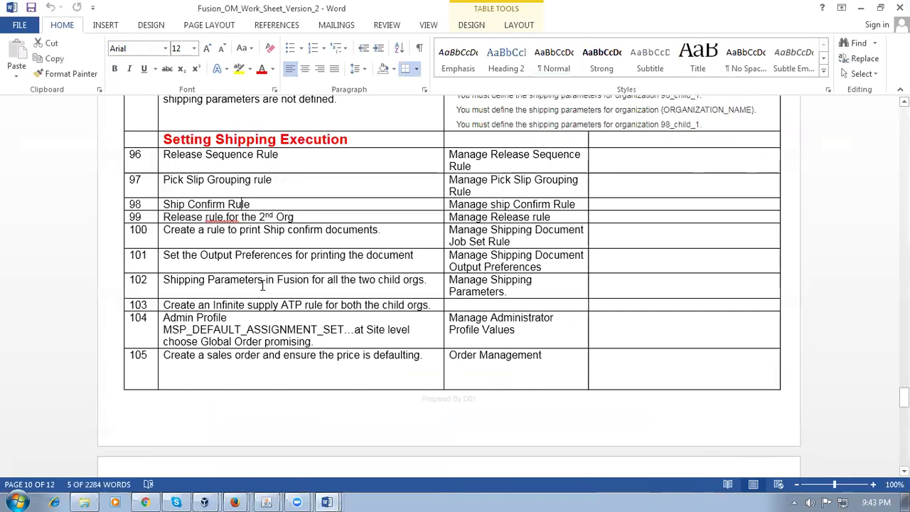
{"action": "key", "text": "Tab"}
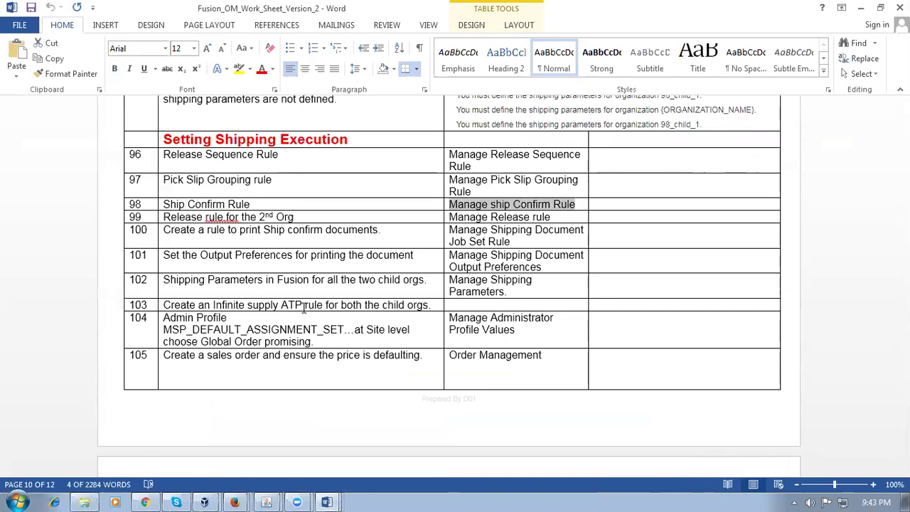
{"action": "key", "text": "alt+Tab"}
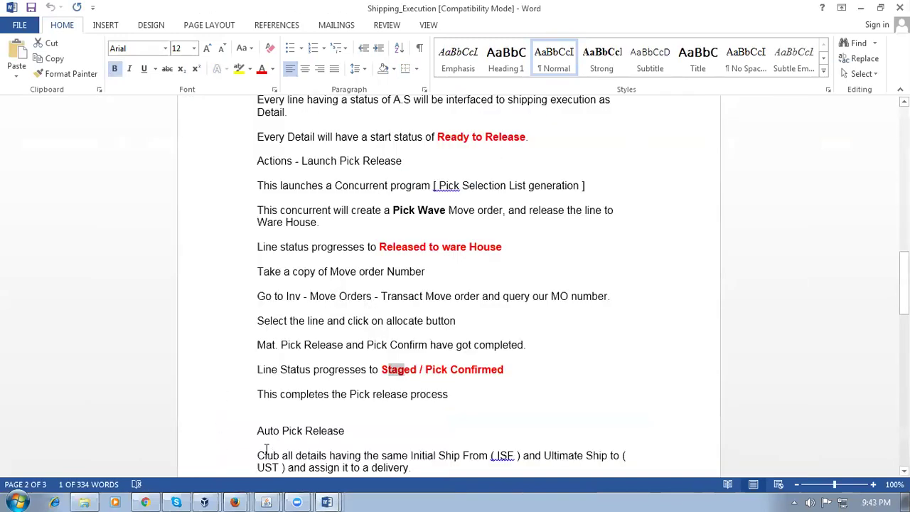
{"action": "left_click", "coordinate": [145, 501]}
Step: Leave the pick wave release rules, find Manage Ship Confirm Rules, and begin a new rule
{"action": "left_click", "coordinate": [879, 121]}
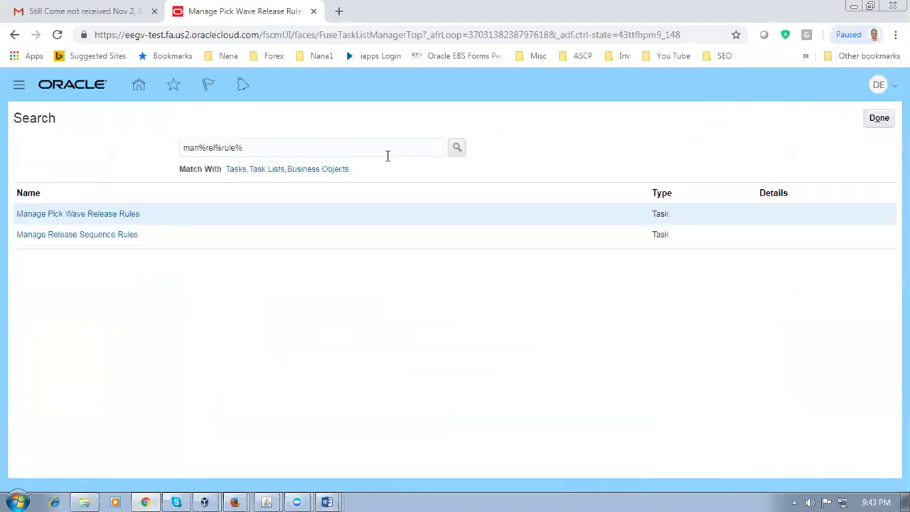
{"action": "left_click", "coordinate": [329, 153]}
{"action": "type", "text": "Manage ship Confirm Rule"}
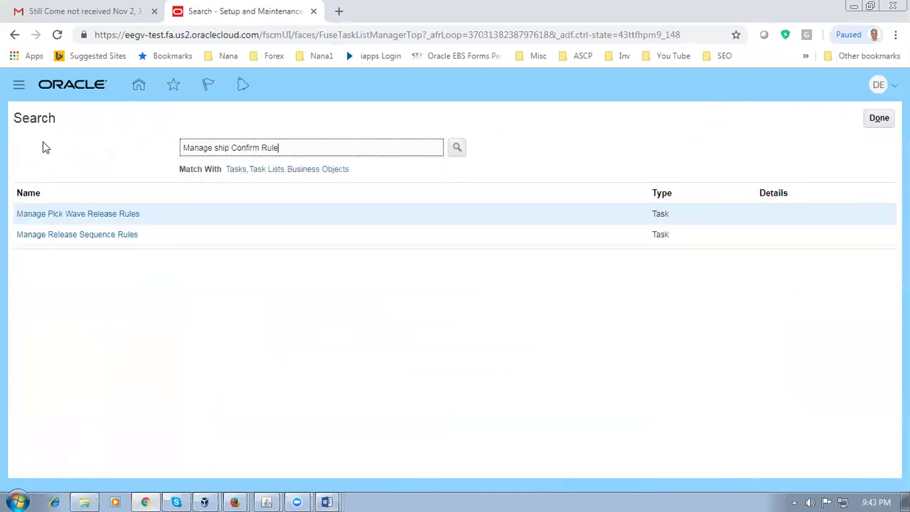
{"action": "key", "text": "Return"}
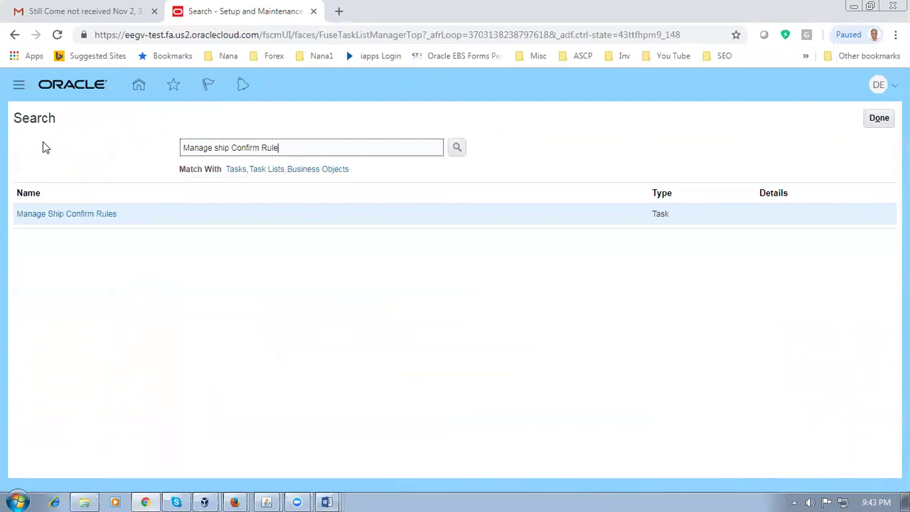
{"action": "left_click", "coordinate": [102, 215]}
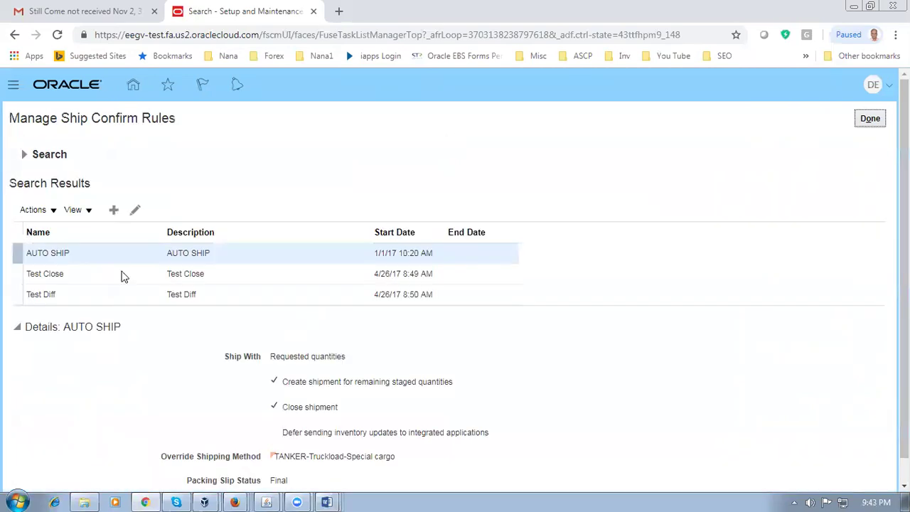
{"action": "left_click", "coordinate": [113, 210]}
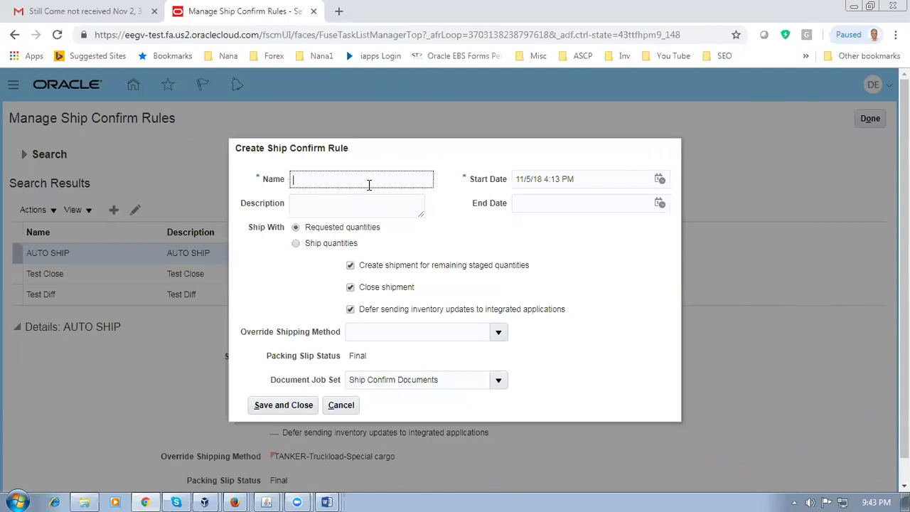
Step: Name the rule 'd01 ship confirm rule' and keep it shipping requested quantities
{"action": "type", "text": "d01 ship confirm rule"}
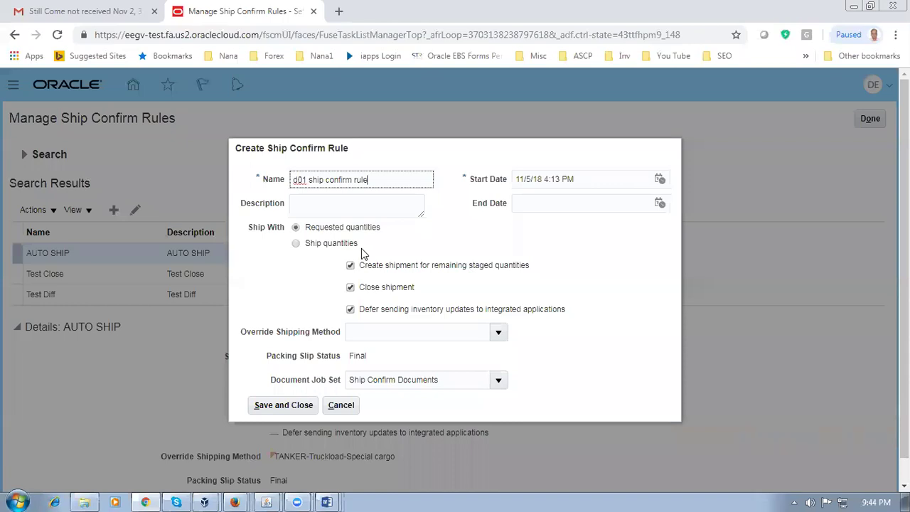
{"action": "left_click", "coordinate": [296, 244]}
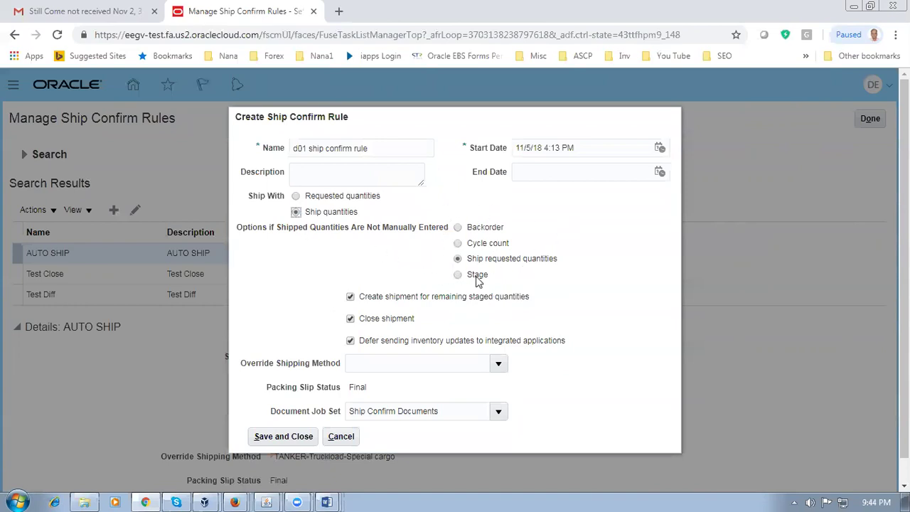
{"action": "left_click", "coordinate": [297, 198]}
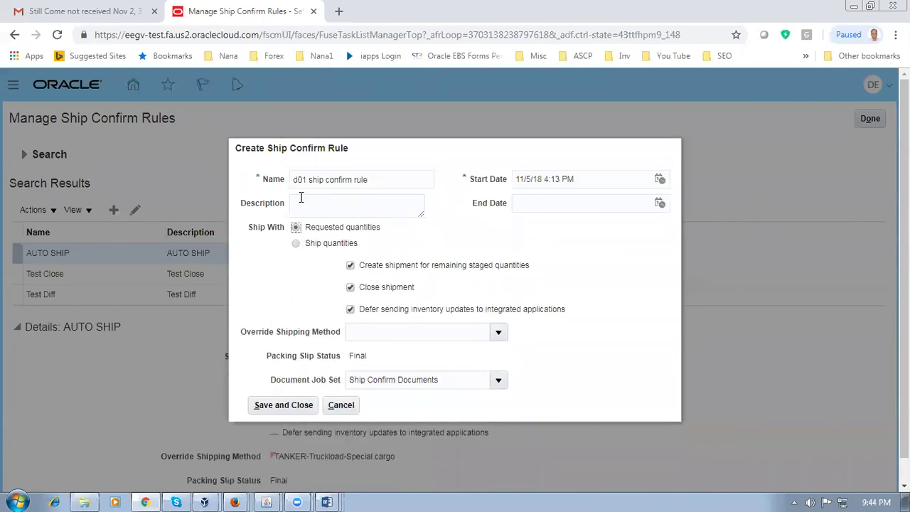
Step: Enter d01 as the override shipping method to resolve d01_carrier-Air-Next day air
{"action": "left_click", "coordinate": [431, 336]}
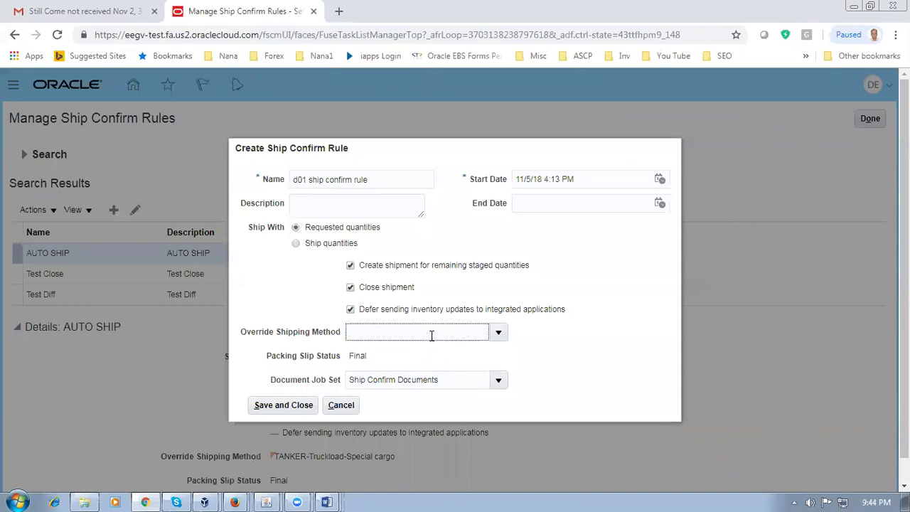
{"action": "type", "text": "d01"}
{"action": "key", "text": "Tab"}
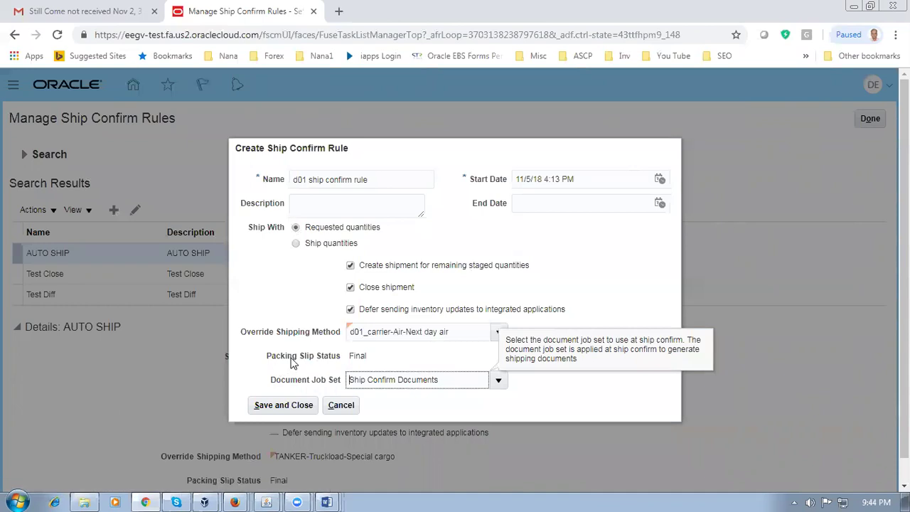
Step: Accept d01_carrier-Air-Next day air, review the Ship Confirm Documents job set, and uncheck deferred inventory updates
{"action": "left_click", "coordinate": [589, 292]}
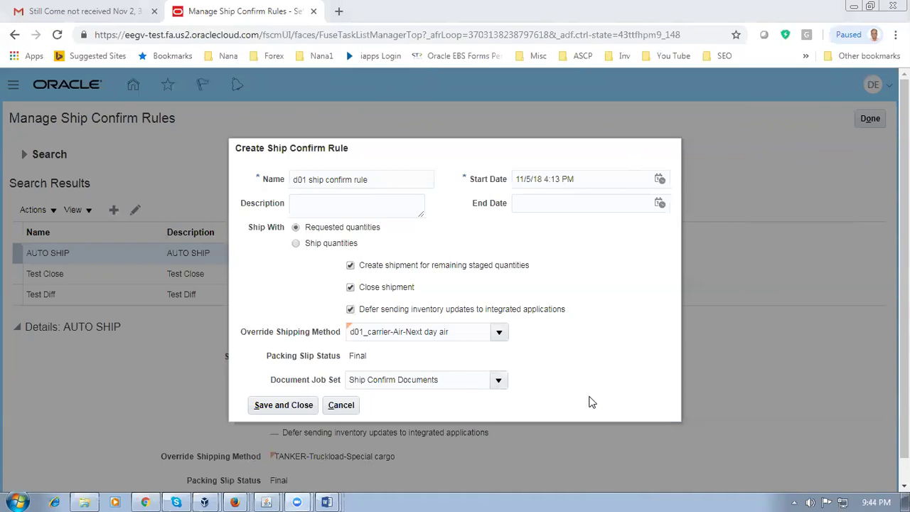
{"action": "left_click", "coordinate": [461, 380]}
{"action": "left_click_drag", "start_coordinate": [461, 380], "coordinate": [305, 382]}
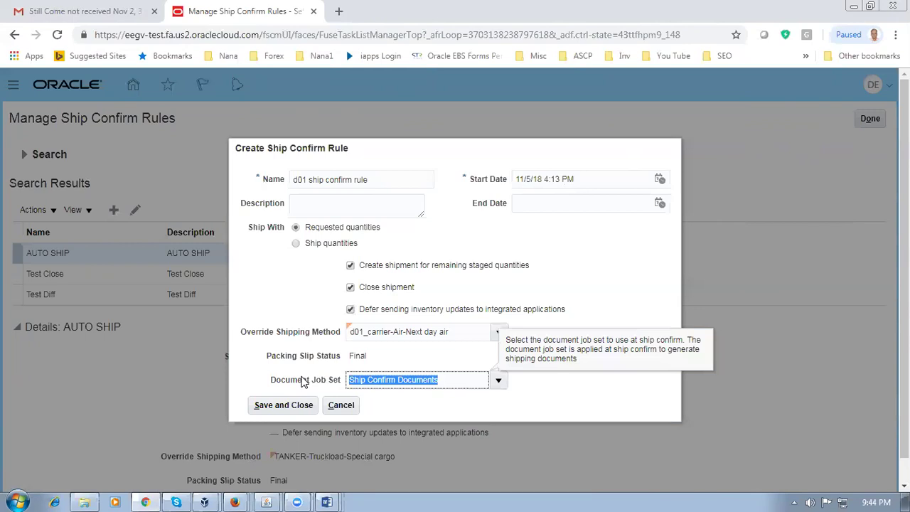
{"action": "left_click", "coordinate": [449, 379]}
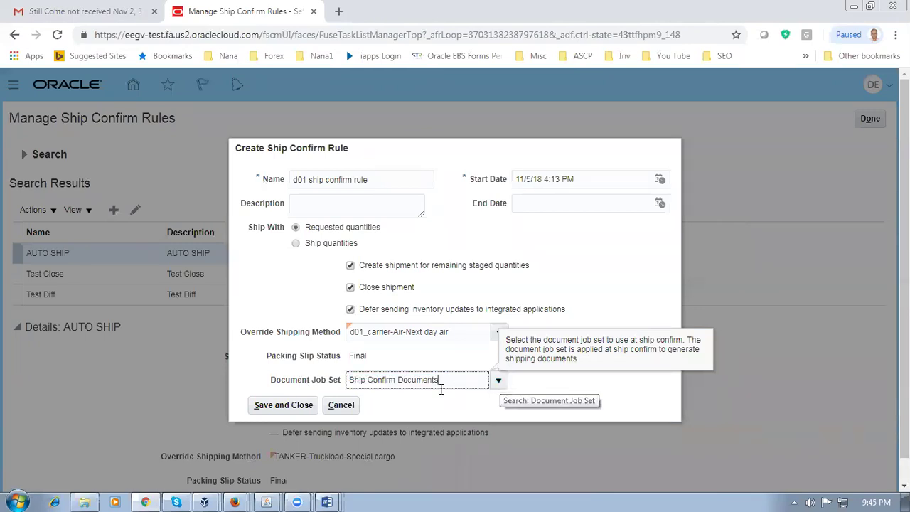
{"action": "left_click_drag", "start_coordinate": [449, 380], "coordinate": [336, 383]}
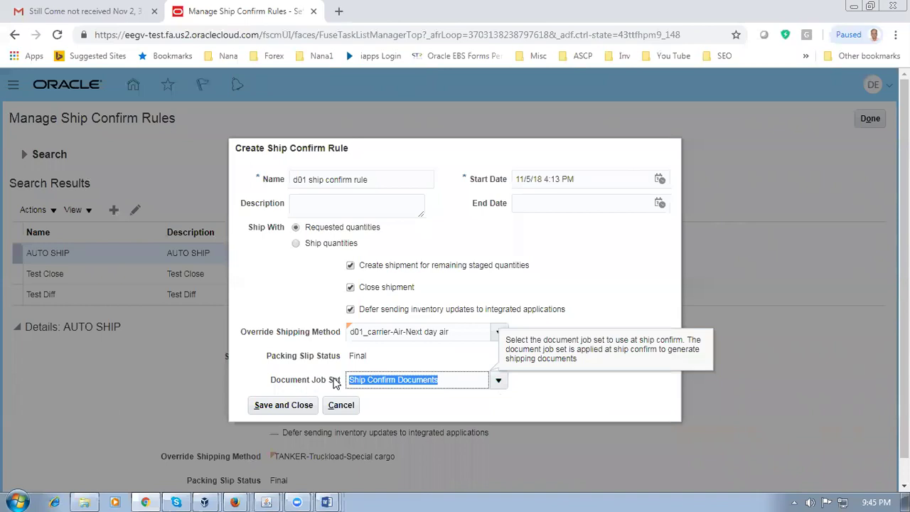
{"action": "left_click", "coordinate": [459, 380]}
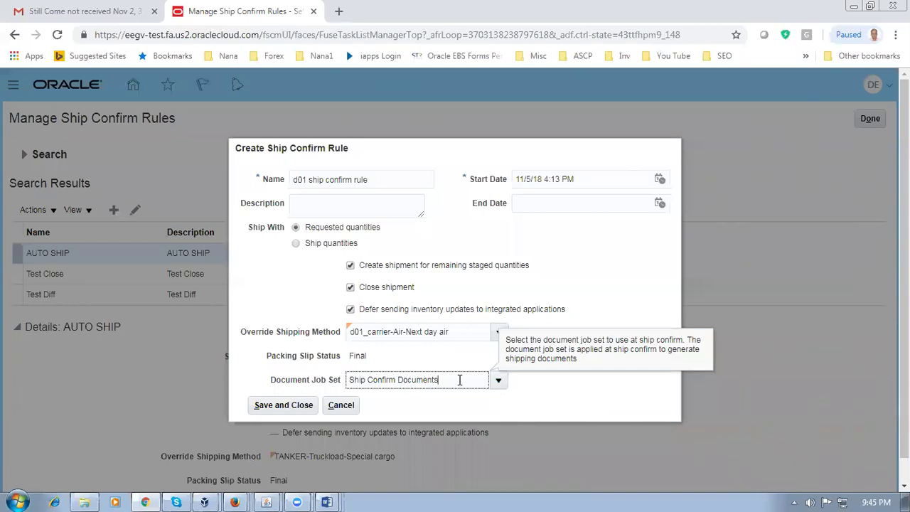
{"action": "left_click_drag", "start_coordinate": [441, 379], "coordinate": [350, 381]}
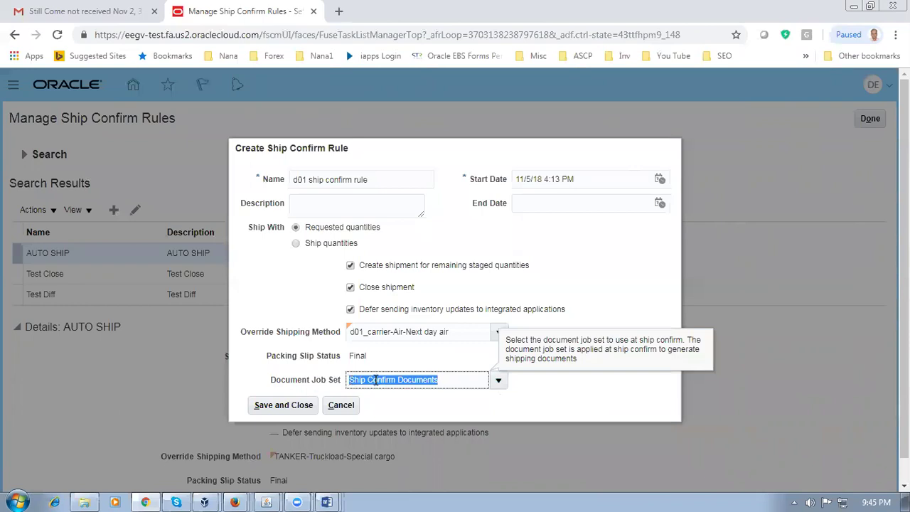
{"action": "left_click", "coordinate": [377, 380]}
{"action": "left_click", "coordinate": [417, 380]}
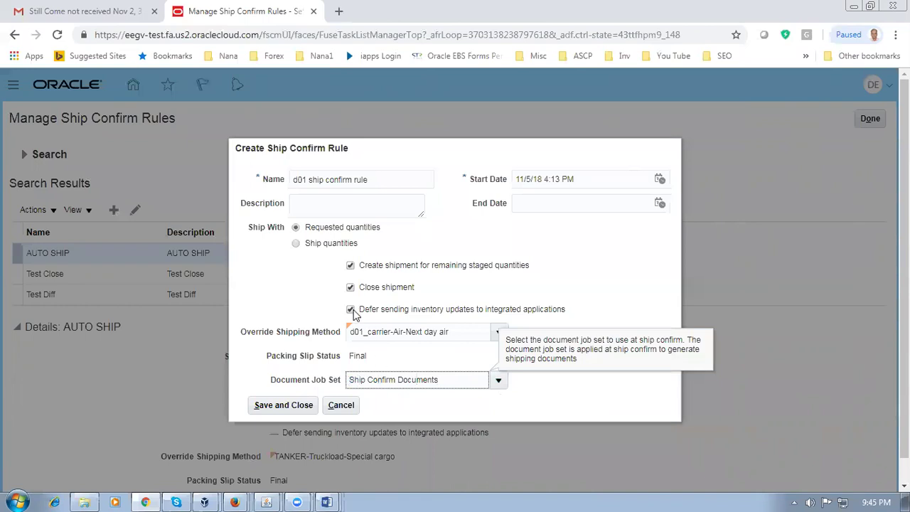
{"action": "mouse_move", "coordinate": [424, 316]}
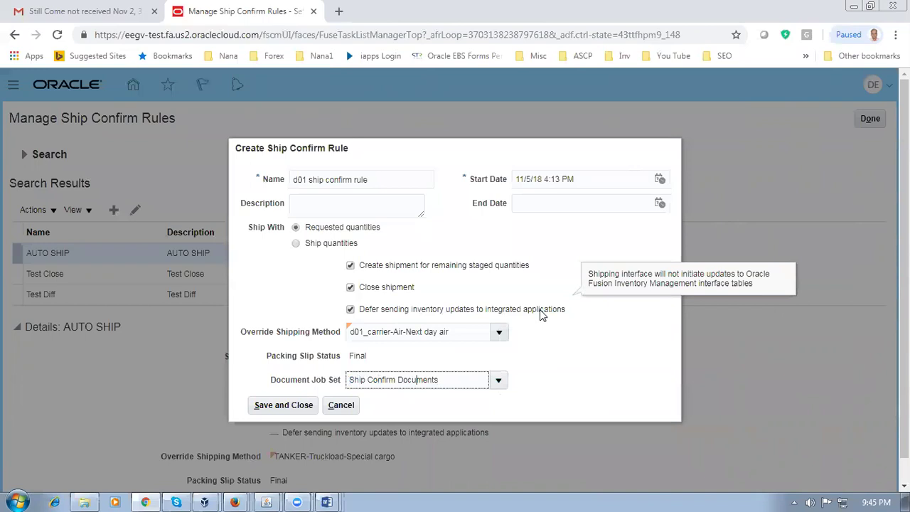
{"action": "left_click", "coordinate": [351, 311]}
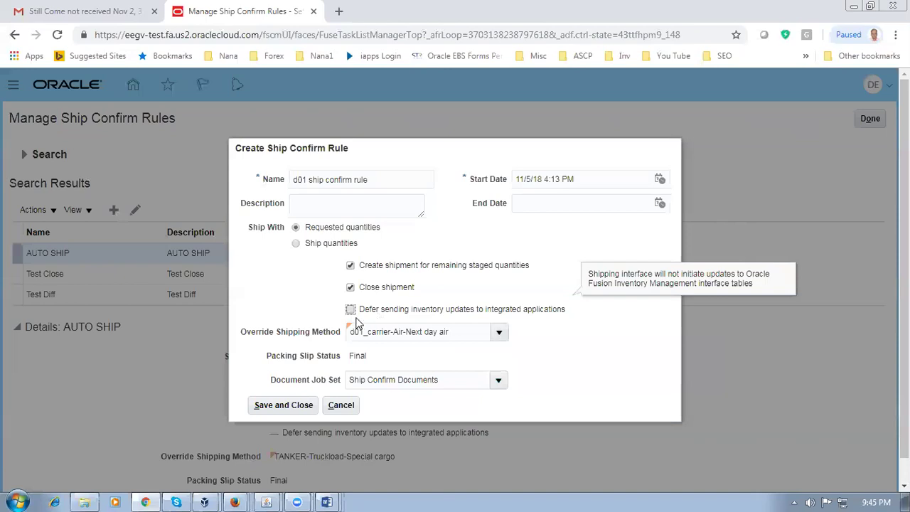
Step: Browse to E Business Documentation > Order Management > OM_Day4 and open Interface Trip Stop
{"action": "left_click", "coordinate": [86, 502]}
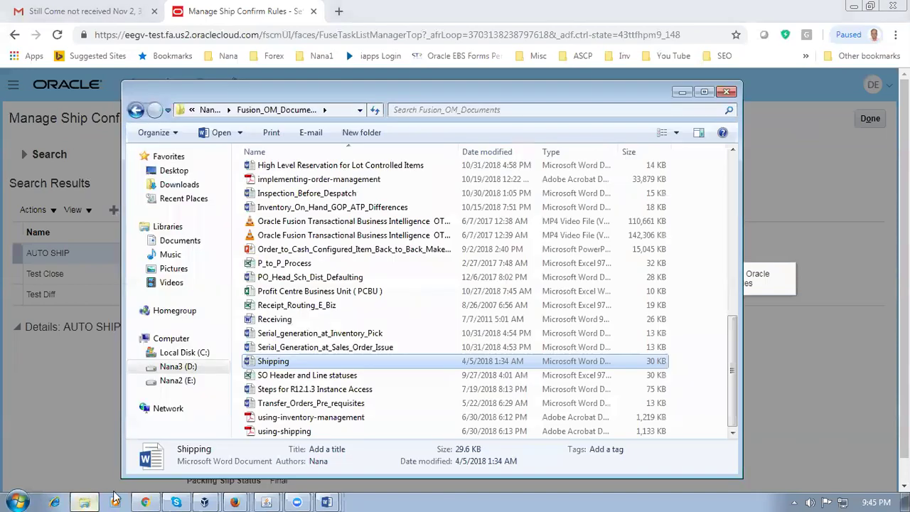
{"action": "left_click", "coordinate": [305, 345]}
{"action": "scroll", "coordinate": [292, 274], "scroll_direction": "up", "scroll_amount": 4}
{"action": "scroll", "coordinate": [292, 274], "scroll_direction": "up", "scroll_amount": 6}
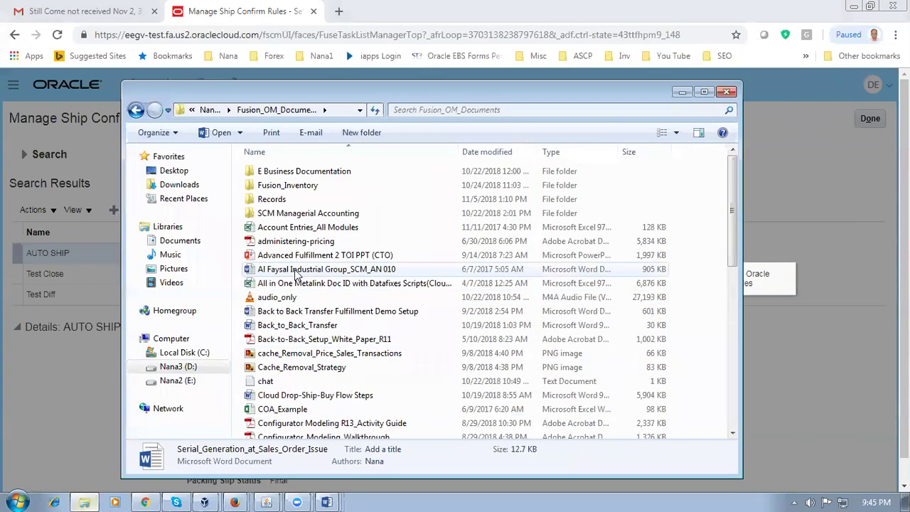
{"action": "double_click", "coordinate": [311, 172]}
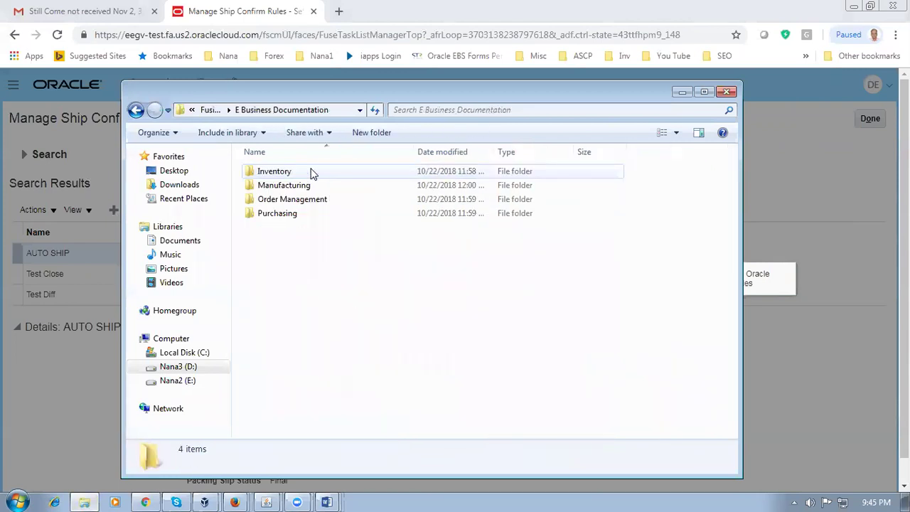
{"action": "double_click", "coordinate": [308, 201]}
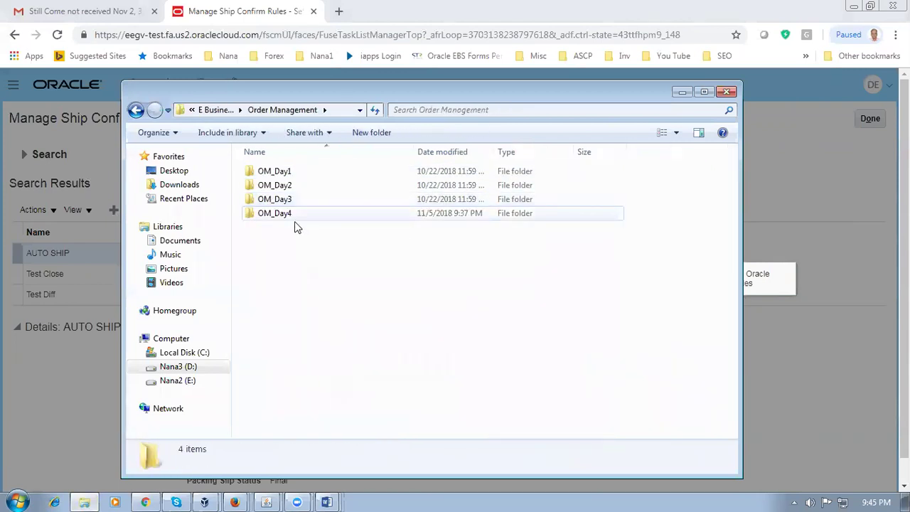
{"action": "double_click", "coordinate": [296, 215]}
{"action": "left_click", "coordinate": [319, 353]}
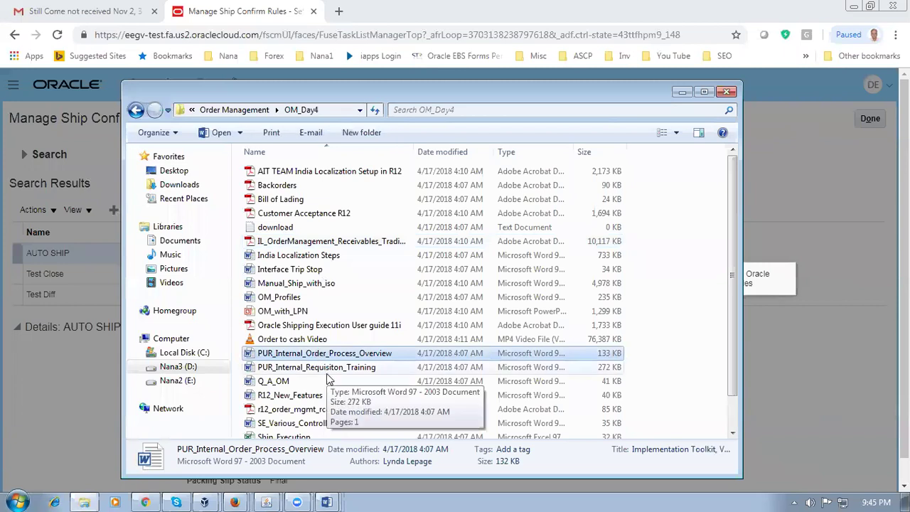
{"action": "key", "text": "i"}
{"action": "key", "text": "n"}
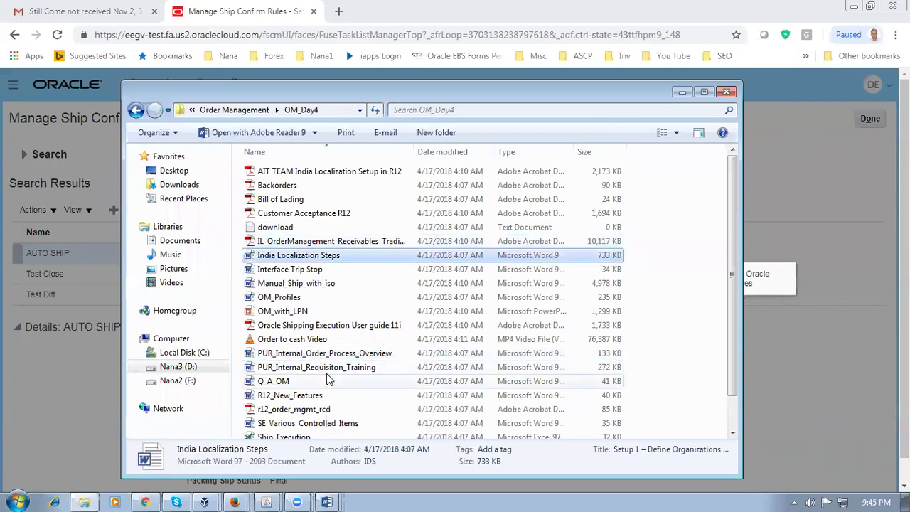
{"action": "key", "text": "t"}
{"action": "key", "text": "Return"}
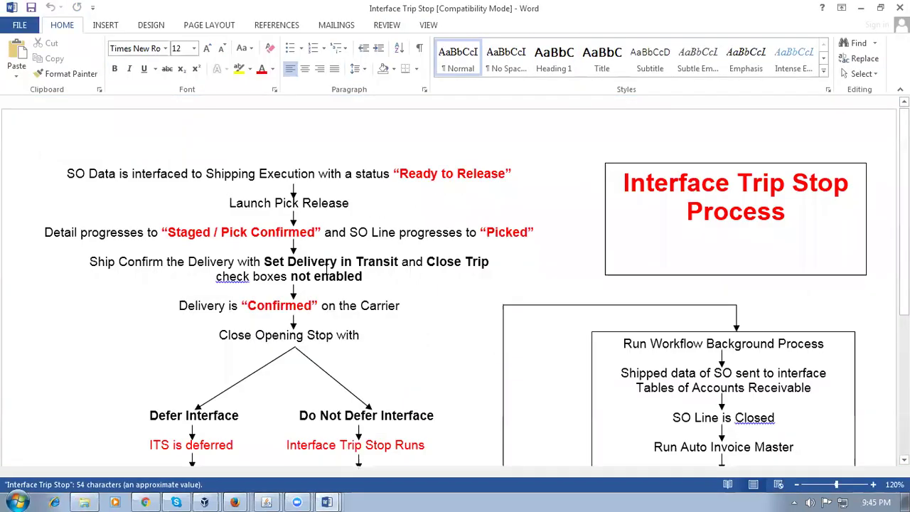
Step: Review the Interface Trip Stop flowchart, highlighting Customer Acceptance and the process title
{"action": "scroll", "coordinate": [331, 283], "scroll_direction": "down", "scroll_amount": 6}
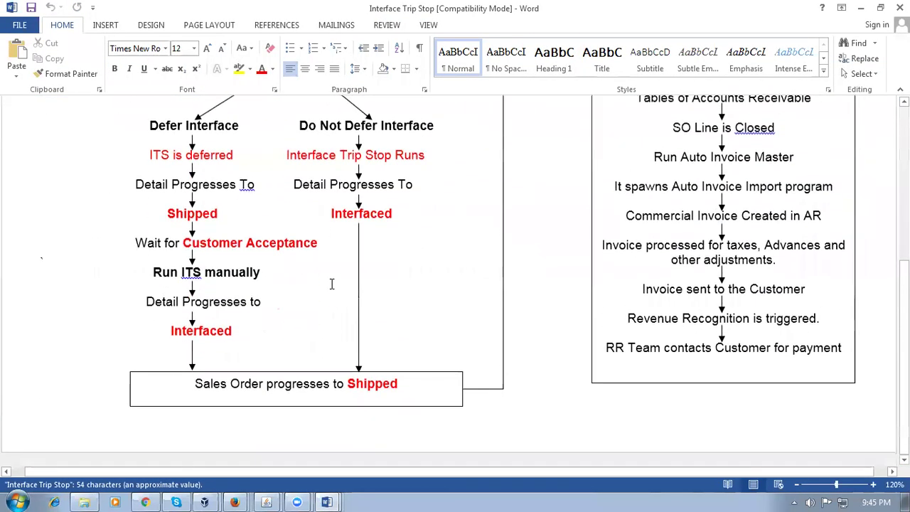
{"action": "scroll", "coordinate": [332, 284], "scroll_direction": "up", "scroll_amount": 3}
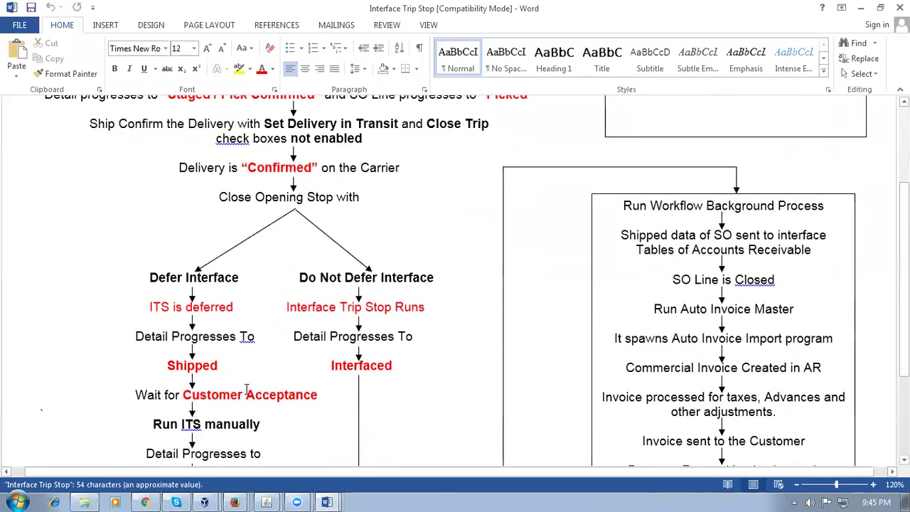
{"action": "left_click_drag", "start_coordinate": [201, 400], "coordinate": [318, 395]}
{"action": "scroll", "coordinate": [292, 452], "scroll_direction": "down", "scroll_amount": 2}
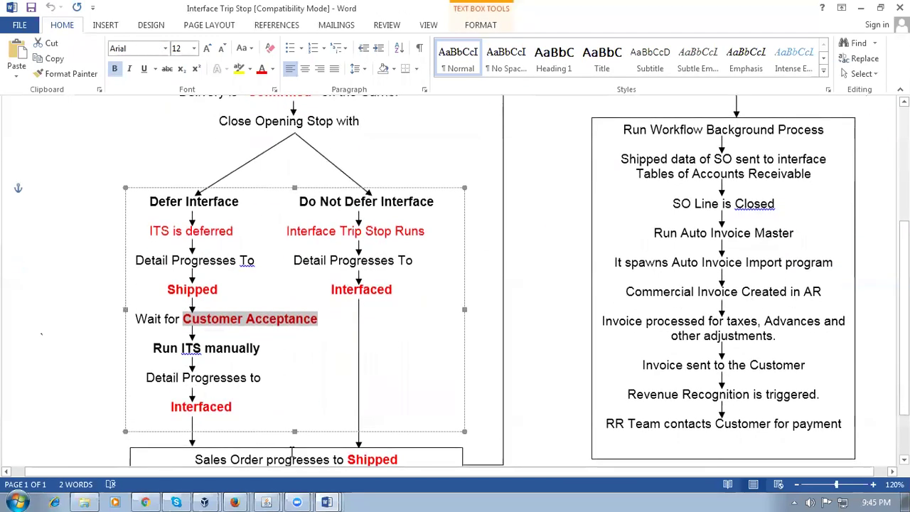
{"action": "scroll", "coordinate": [427, 384], "scroll_direction": "up", "scroll_amount": 6}
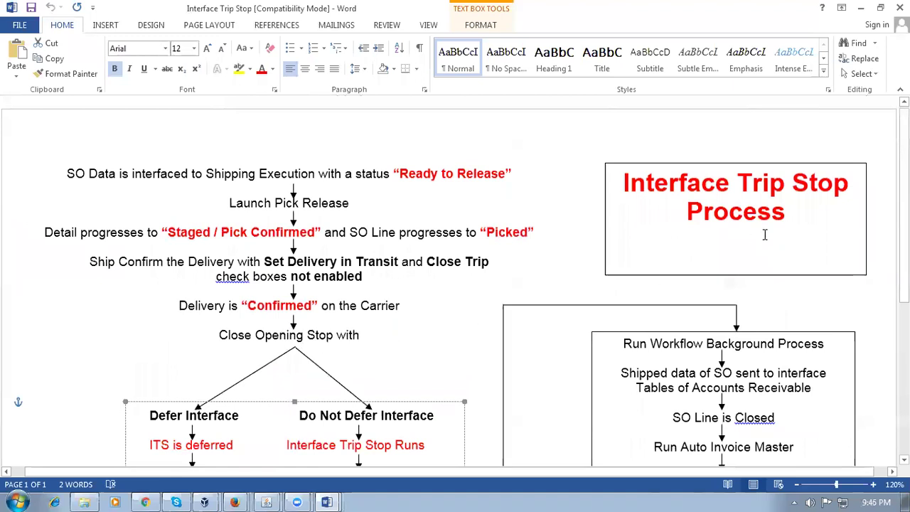
{"action": "left_click_drag", "start_coordinate": [667, 178], "coordinate": [780, 213]}
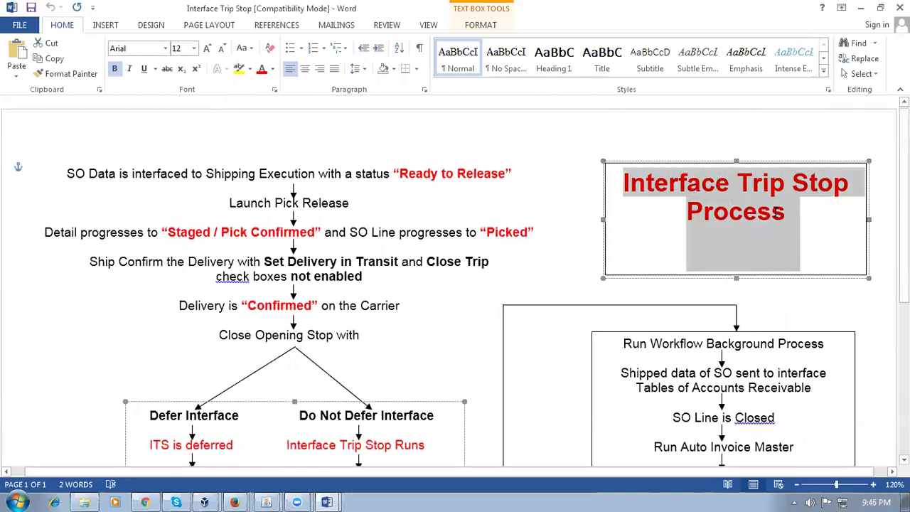
{"action": "left_click", "coordinate": [486, 322]}
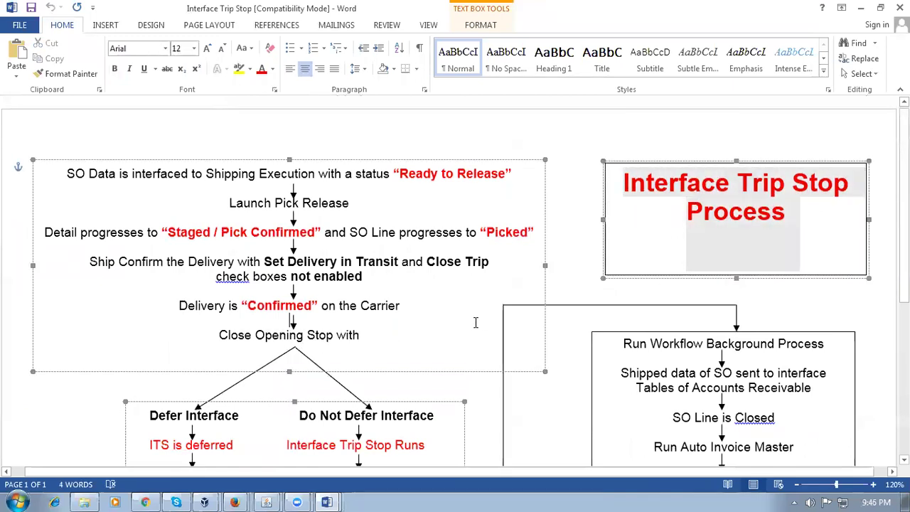
Step: Review the Run ITS manually and Shipped steps, then switch to the Shipping_Execution document
{"action": "scroll", "coordinate": [476, 322], "scroll_direction": "down", "scroll_amount": 4}
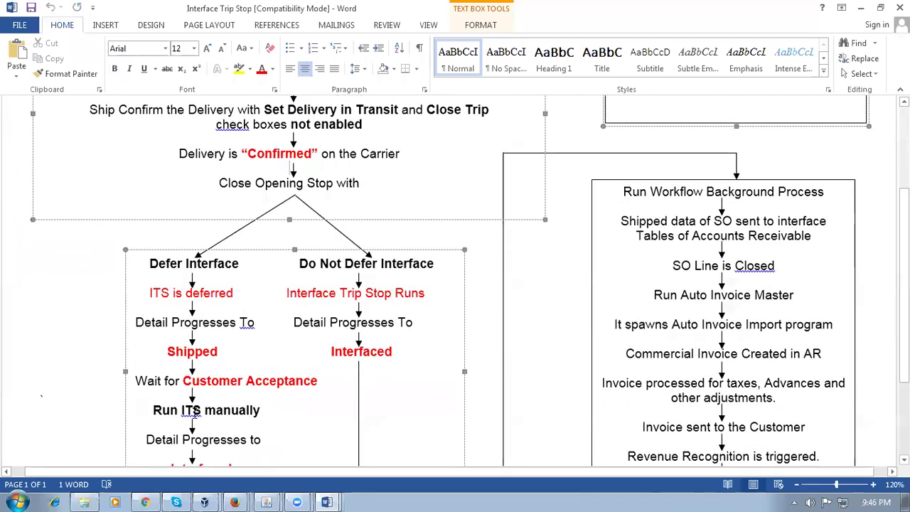
{"action": "left_click_drag", "start_coordinate": [178, 410], "coordinate": [220, 411]}
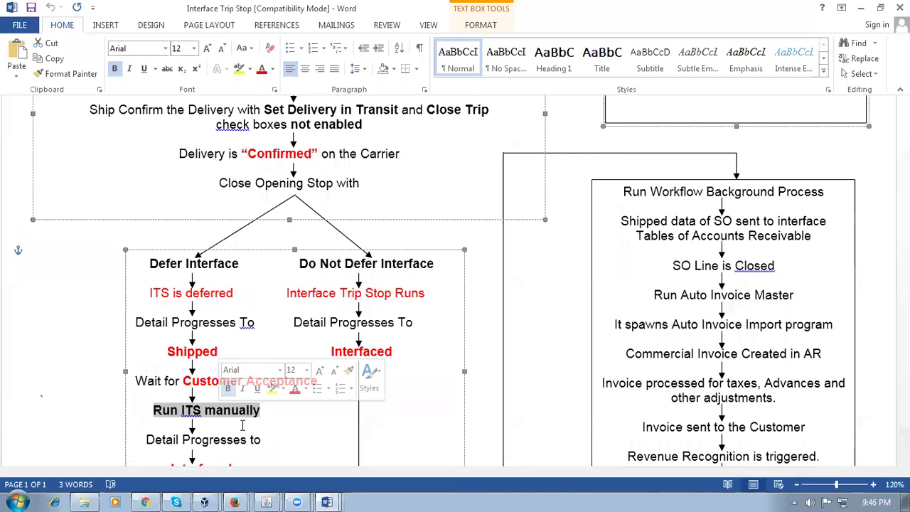
{"action": "left_click", "coordinate": [242, 425]}
{"action": "scroll", "coordinate": [243, 424], "scroll_direction": "down", "scroll_amount": 3}
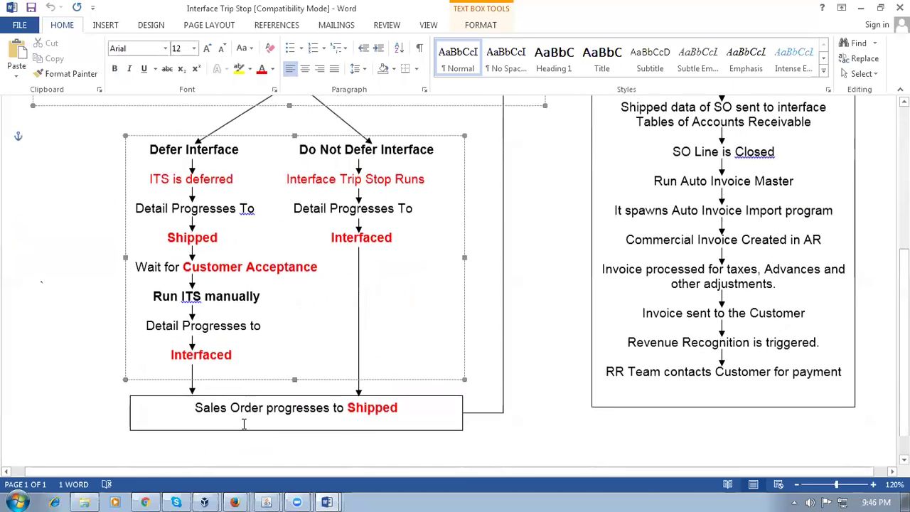
{"action": "left_click", "coordinate": [281, 419]}
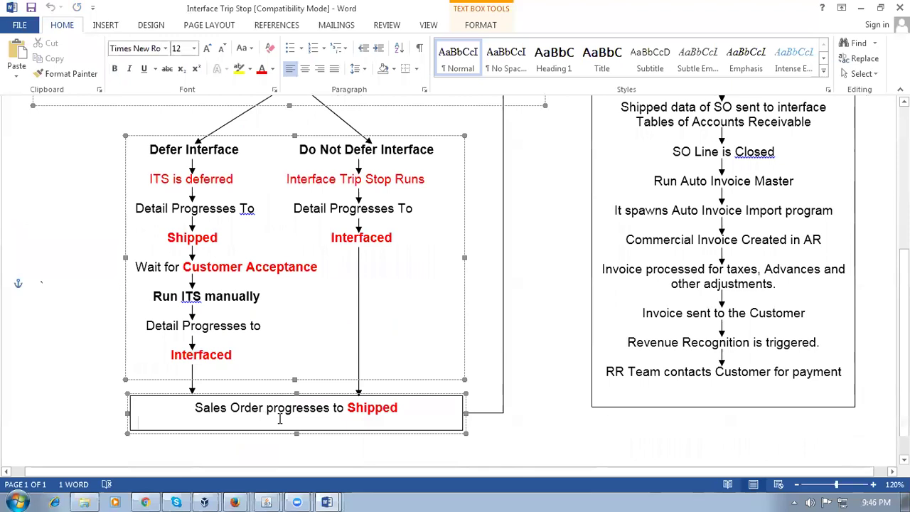
{"action": "key", "text": "alt+Tab"}
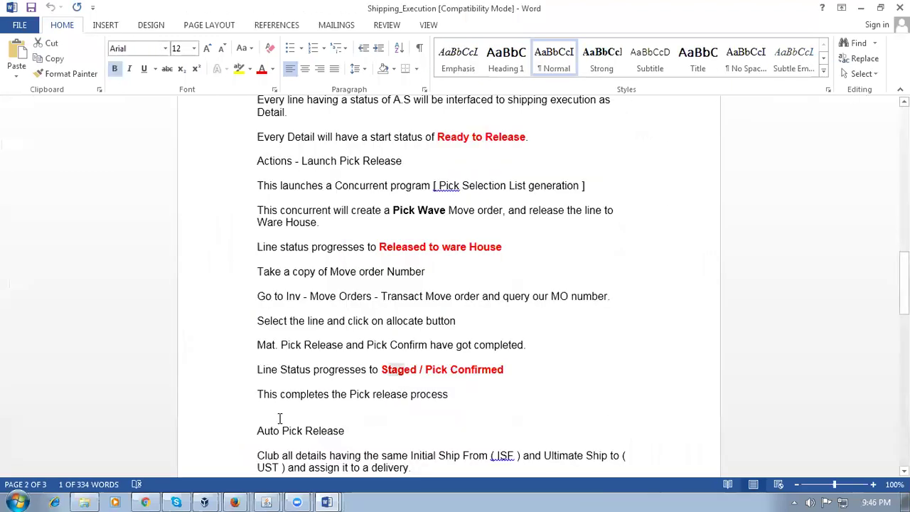
Step: Return to the Create Ship Confirm Rule dialog in Chrome
{"action": "left_click", "coordinate": [145, 502]}
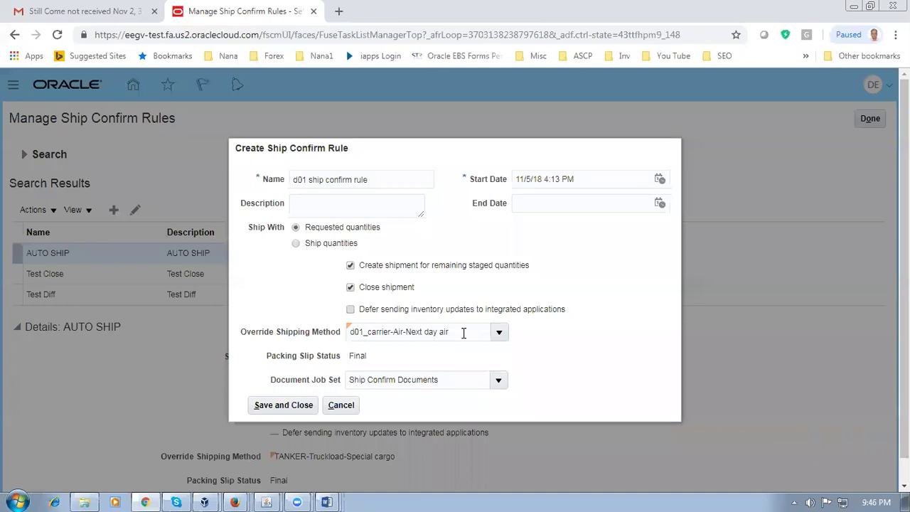
Step: Check the Ship Confirm Documents value in the Document Job Set field
{"action": "left_click", "coordinate": [453, 382]}
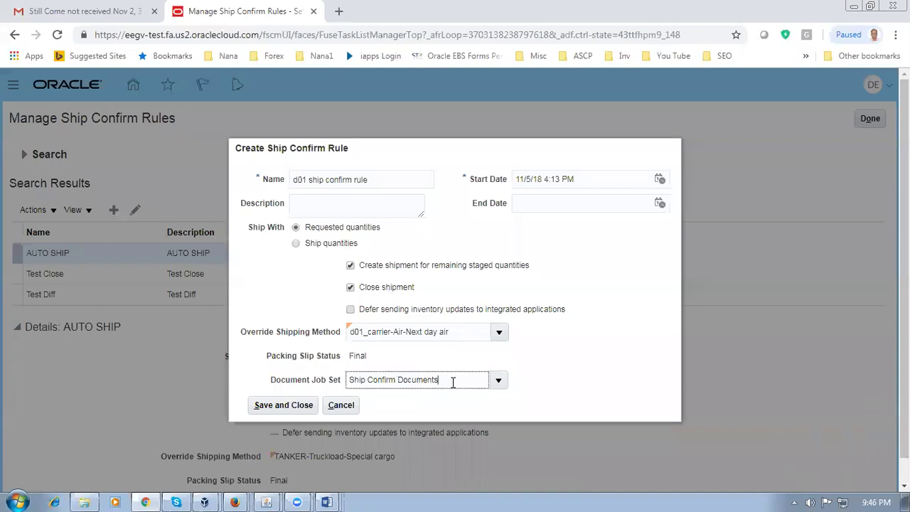
{"action": "left_click_drag", "start_coordinate": [453, 382], "coordinate": [342, 386]}
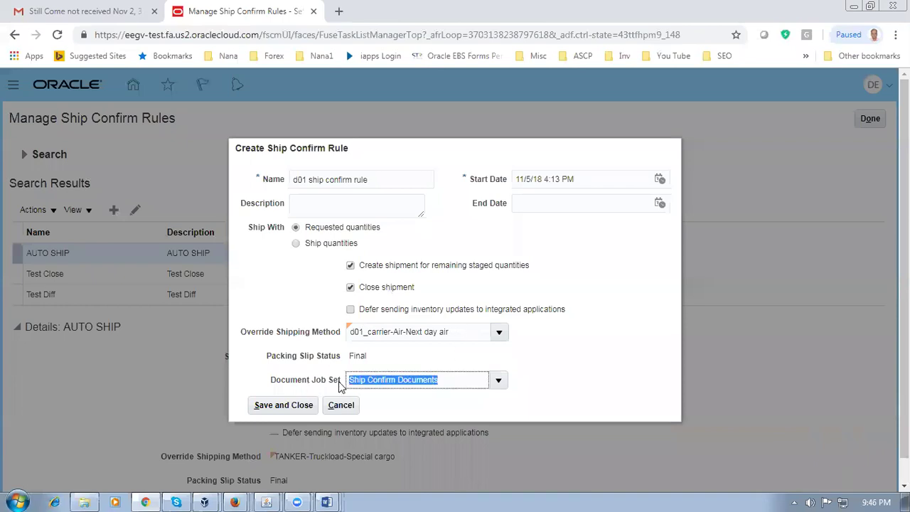
{"action": "left_click", "coordinate": [578, 411]}
{"action": "left_click_drag", "start_coordinate": [445, 379], "coordinate": [349, 380]}
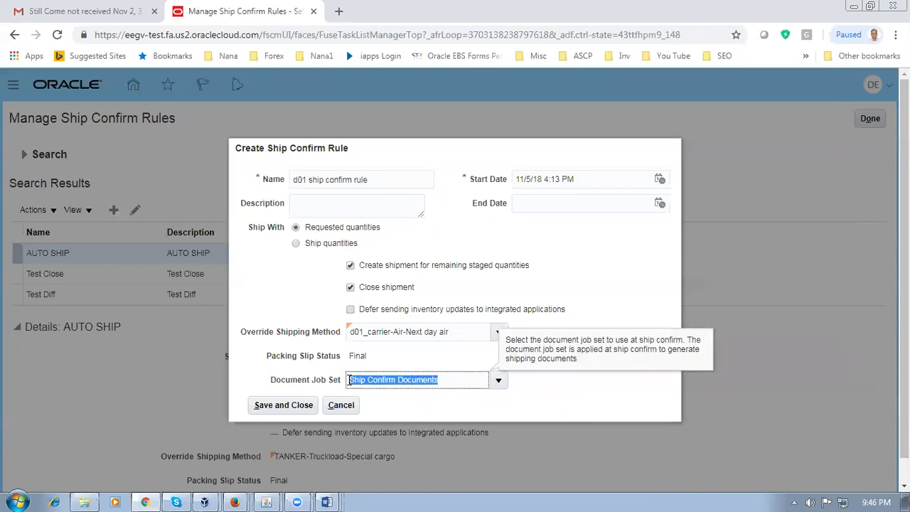
Step: Save and close the d01 ship confirm rule, then go back to the Word notes
{"action": "left_click", "coordinate": [555, 410]}
{"action": "left_click", "coordinate": [285, 411]}
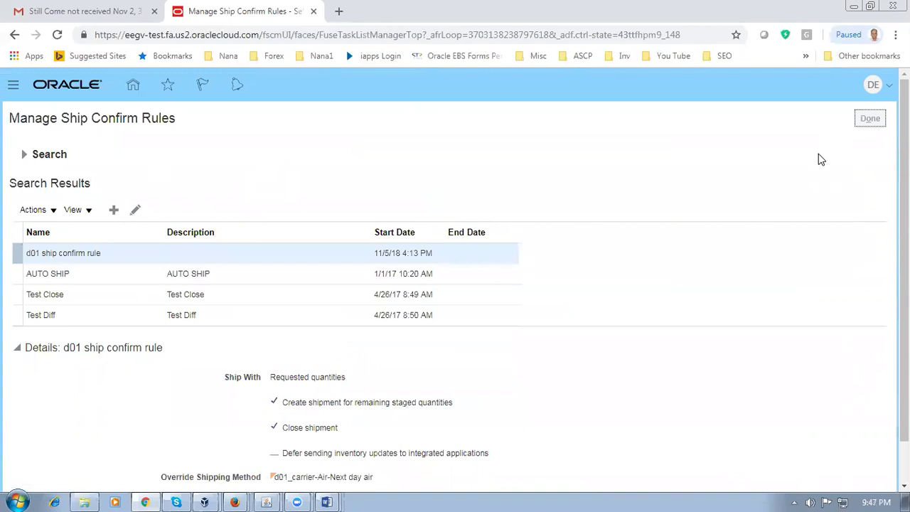
{"action": "key", "text": "alt+Tab"}
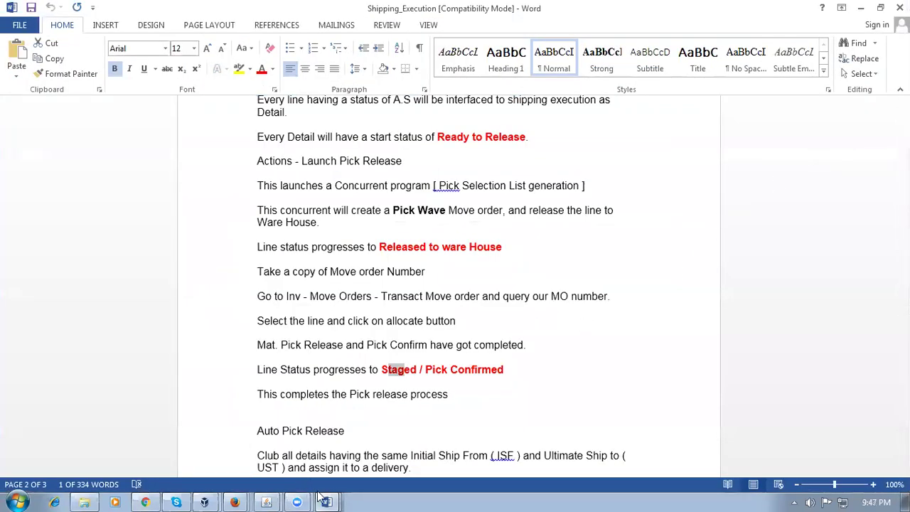
Step: Select row 100's Manage Shipping Document Job Set Rule in the Fusion OM worksheet, then return to Oracle Applications
{"action": "left_click", "coordinate": [326, 503]}
{"action": "left_click", "coordinate": [313, 388]}
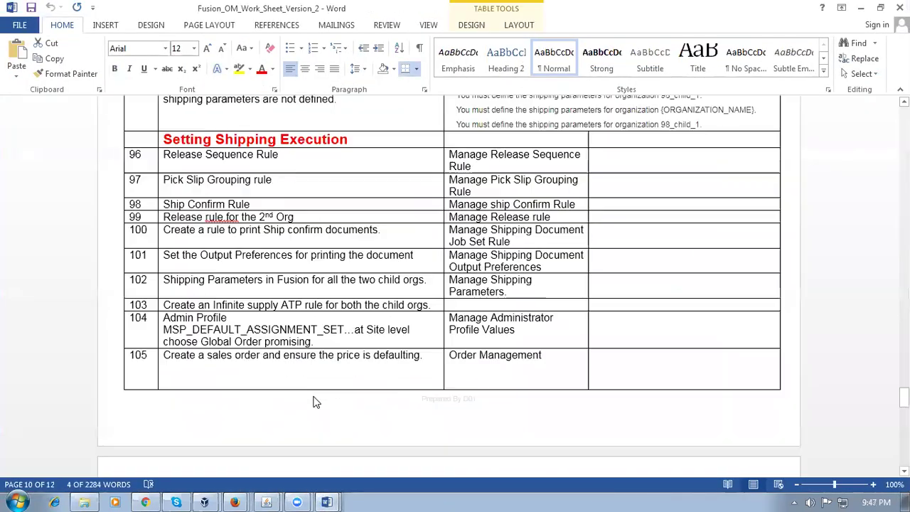
{"action": "left_click", "coordinate": [197, 234]}
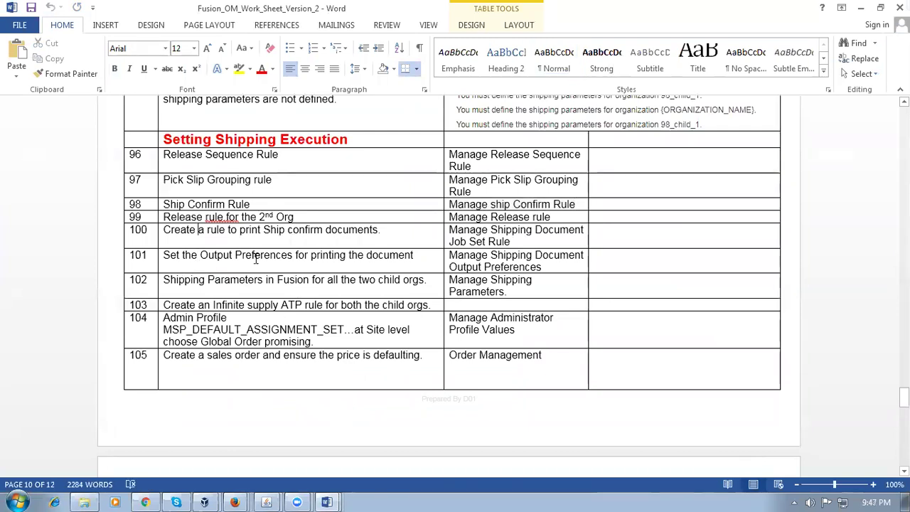
{"action": "left_click", "coordinate": [562, 241]}
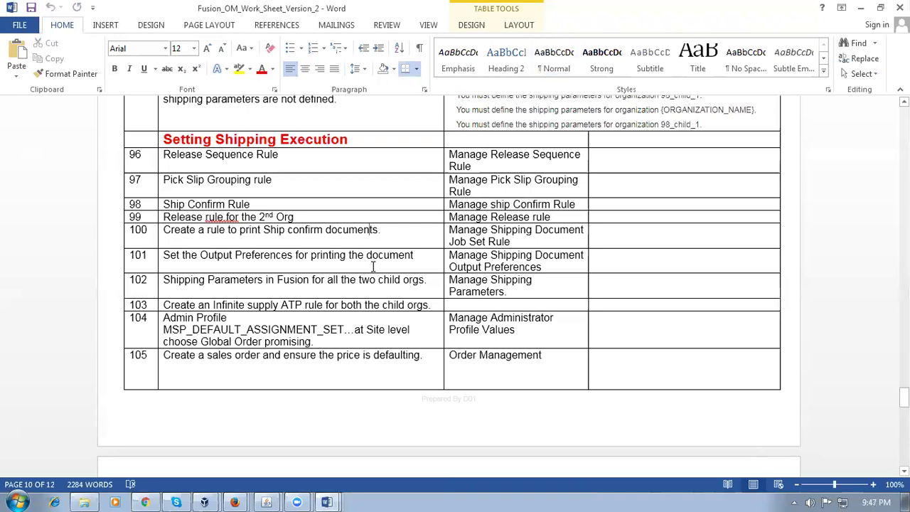
{"action": "key", "text": "ctrl+shift+Up"}
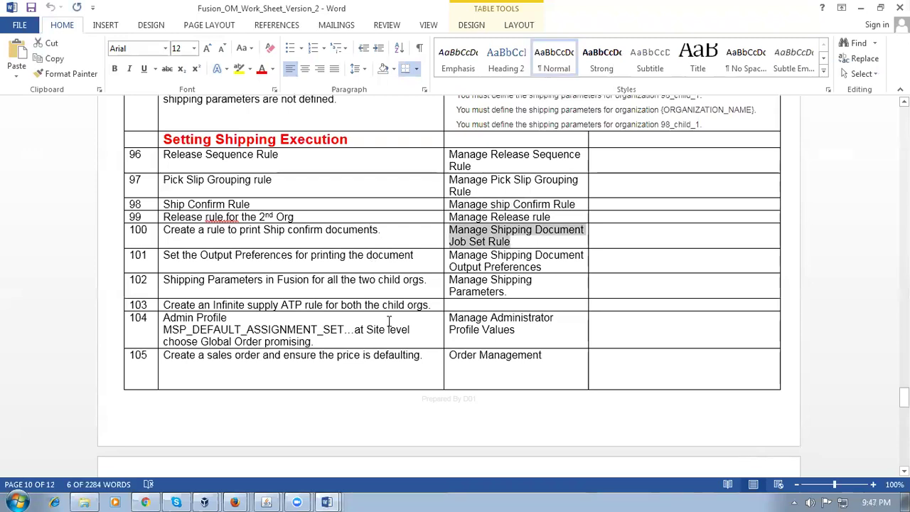
{"action": "left_click", "coordinate": [267, 500]}
{"action": "left_click", "coordinate": [265, 475]}
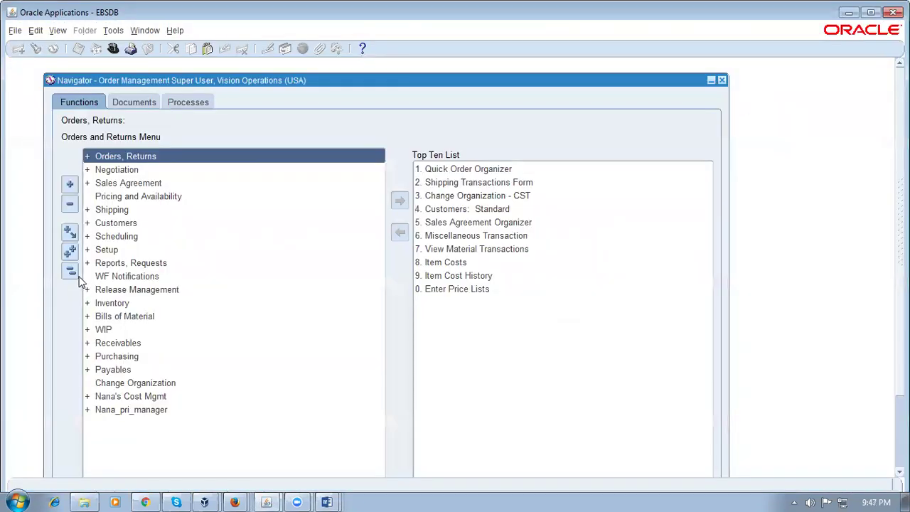
Step: Open Shipping > Setup > Documents > Document Sets
{"action": "double_click", "coordinate": [146, 213]}
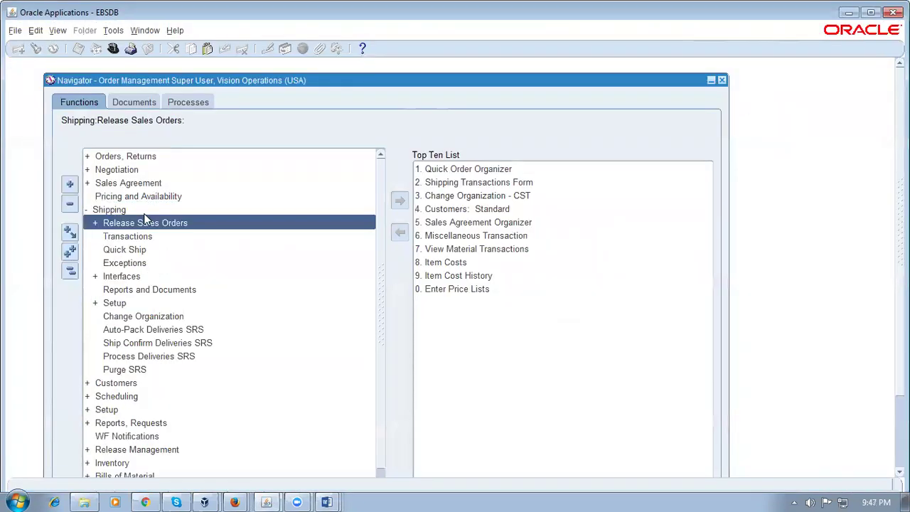
{"action": "double_click", "coordinate": [148, 303]}
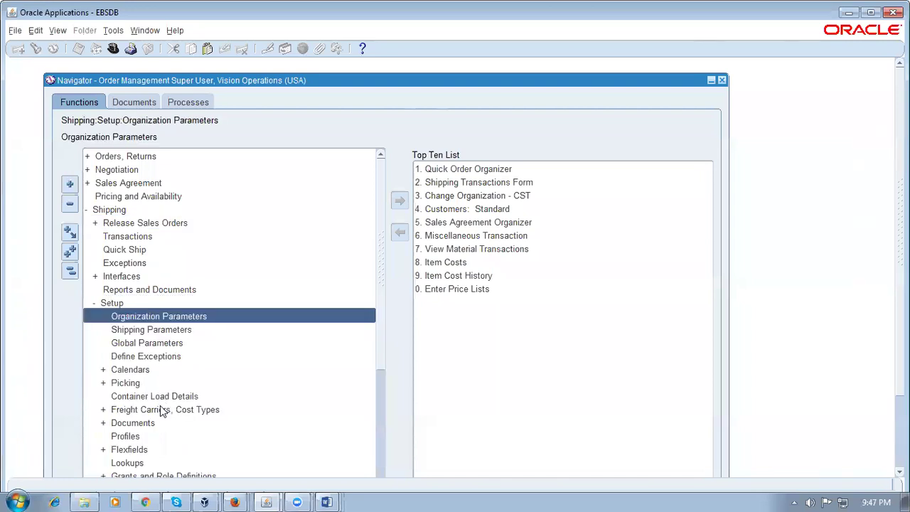
{"action": "double_click", "coordinate": [132, 424]}
{"action": "scroll", "coordinate": [381, 359], "scroll_direction": "down", "scroll_amount": 2}
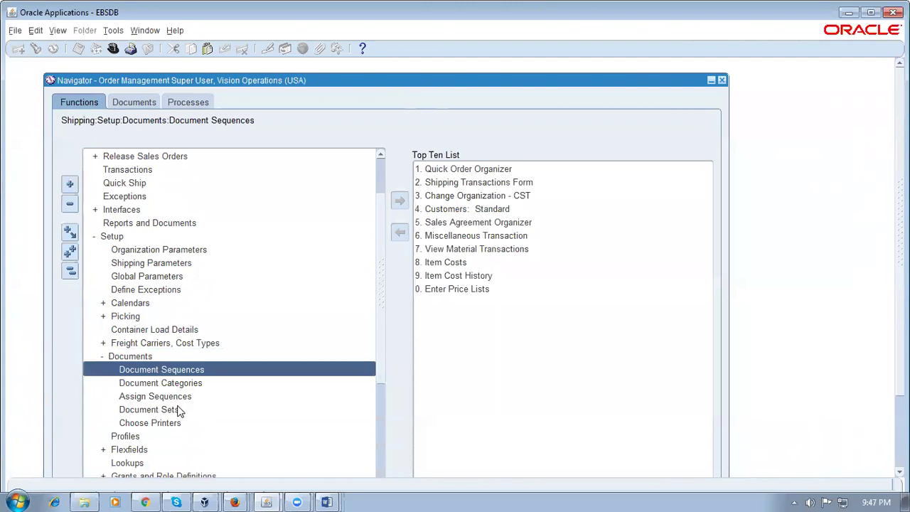
{"action": "left_click", "coordinate": [179, 411]}
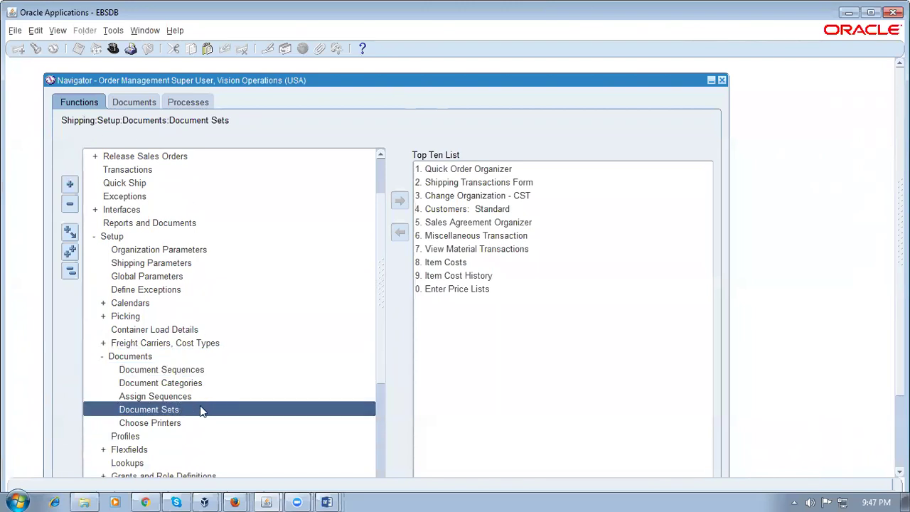
{"action": "double_click", "coordinate": [200, 408]}
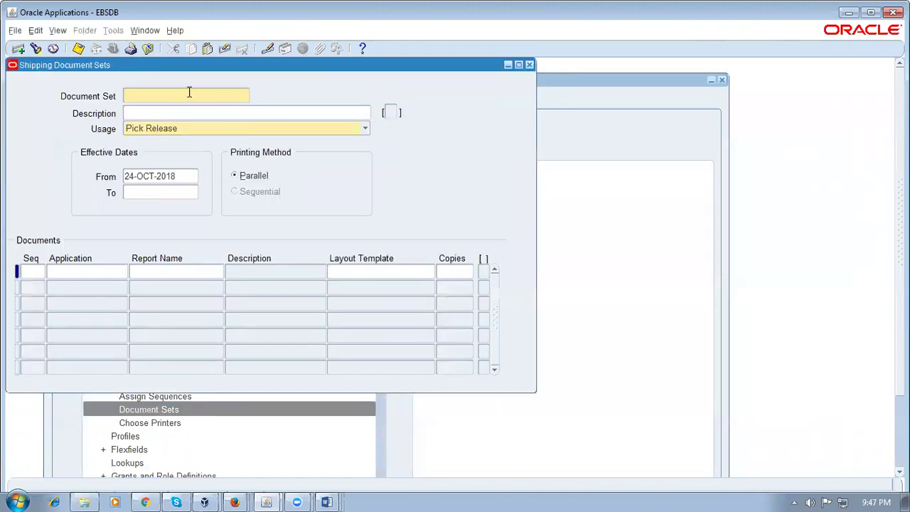
Step: Name the set 'd01 pick doc set' and add Order Entry's Create dynamic where clauses with 2 copies
{"action": "type", "text": "d01 pick doc set"}
{"action": "left_click", "coordinate": [34, 272]}
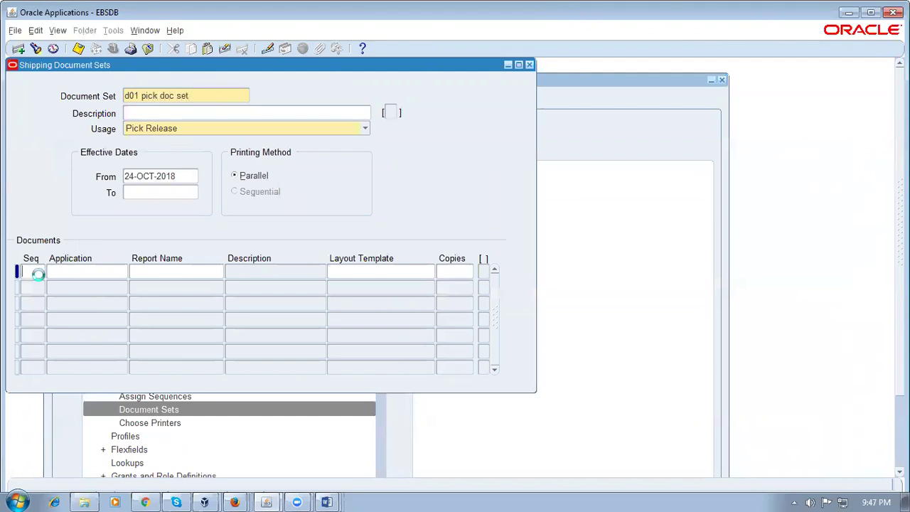
{"action": "type", "text": "1"}
{"action": "left_click", "coordinate": [79, 278]}
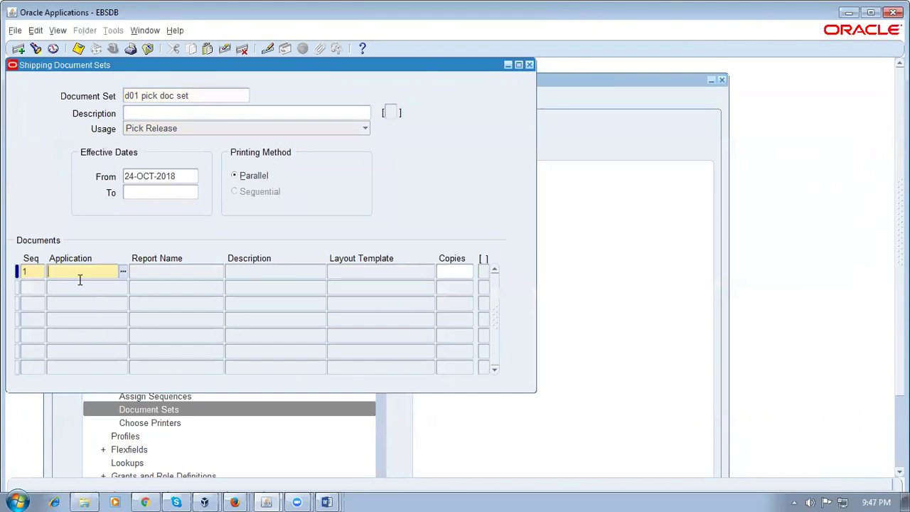
{"action": "type", "text": "order entry"}
{"action": "key", "text": "Tab"}
{"action": "type", "text": "%"}
{"action": "key", "text": "Tab"}
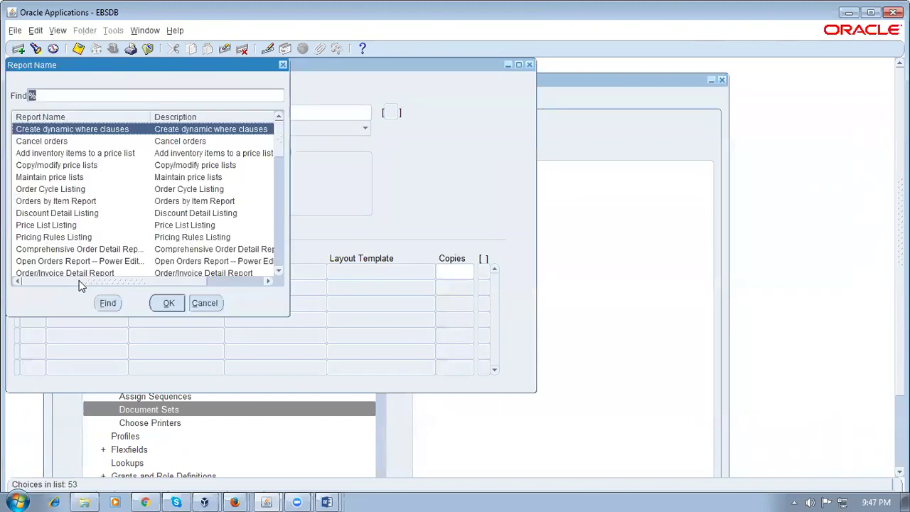
{"action": "key", "text": "Return"}
{"action": "type", "text": "2"}
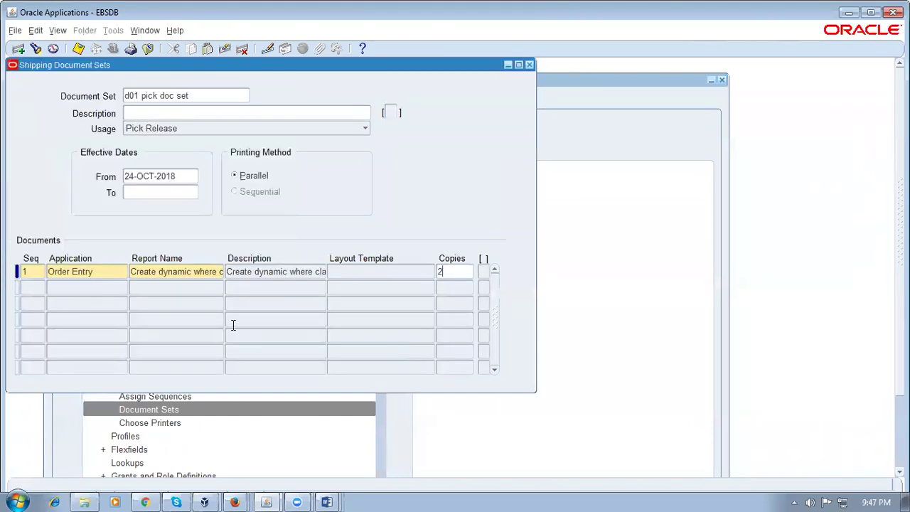
Step: Add Order Entry's Price List Listing as document 2 with 3 copies and save the set
{"action": "left_click", "coordinate": [35, 288]}
{"action": "type", "text": "2"}
{"action": "key", "text": "Tab"}
{"action": "left_click", "coordinate": [122, 302]}
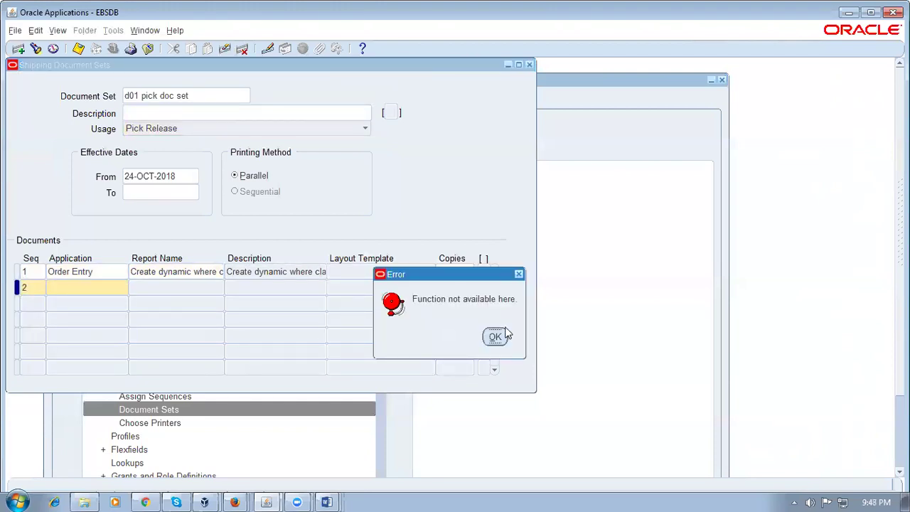
{"action": "left_click", "coordinate": [493, 337]}
{"action": "type", "text": "order "}
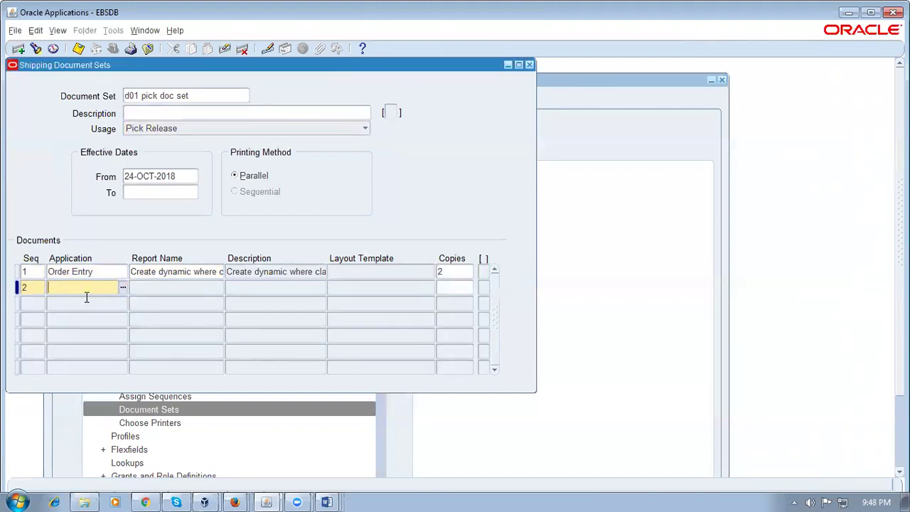
{"action": "type", "text": "en"}
{"action": "key", "text": "Tab"}
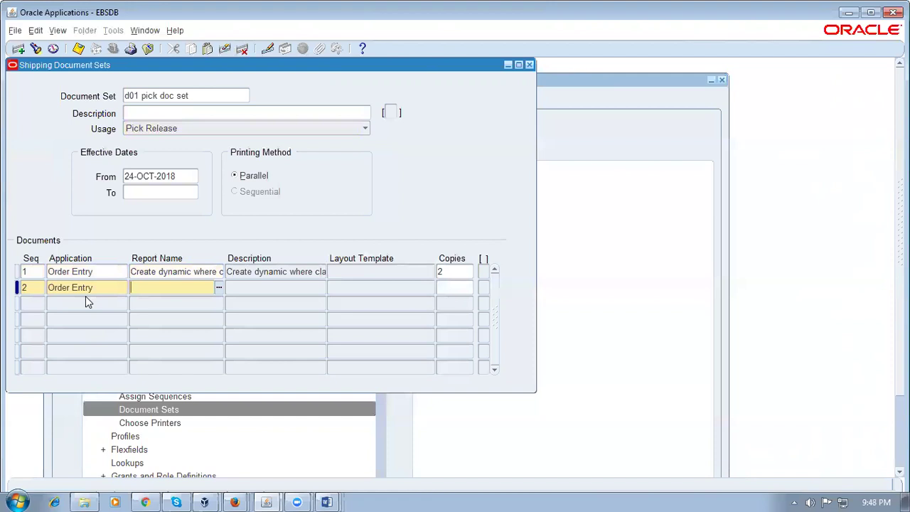
{"action": "type", "text": "%pack5"}
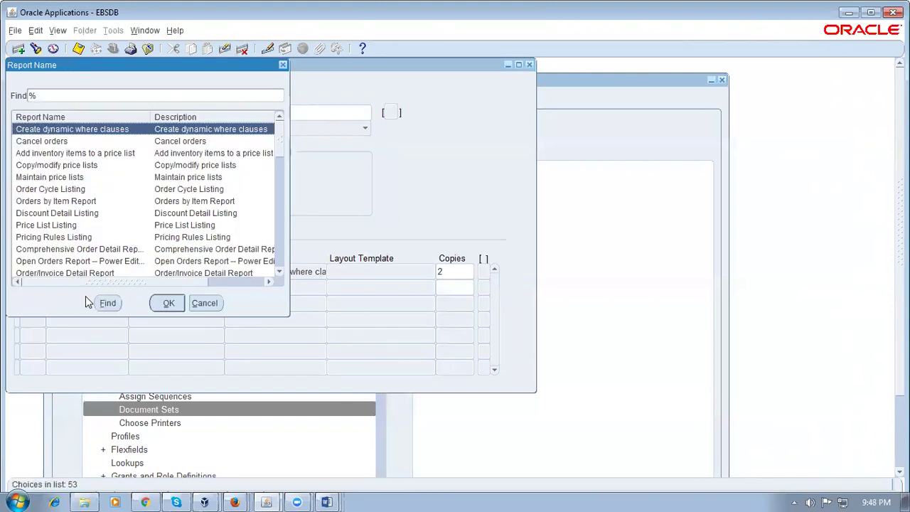
{"action": "left_click", "coordinate": [78, 225]}
{"action": "left_click", "coordinate": [180, 308]}
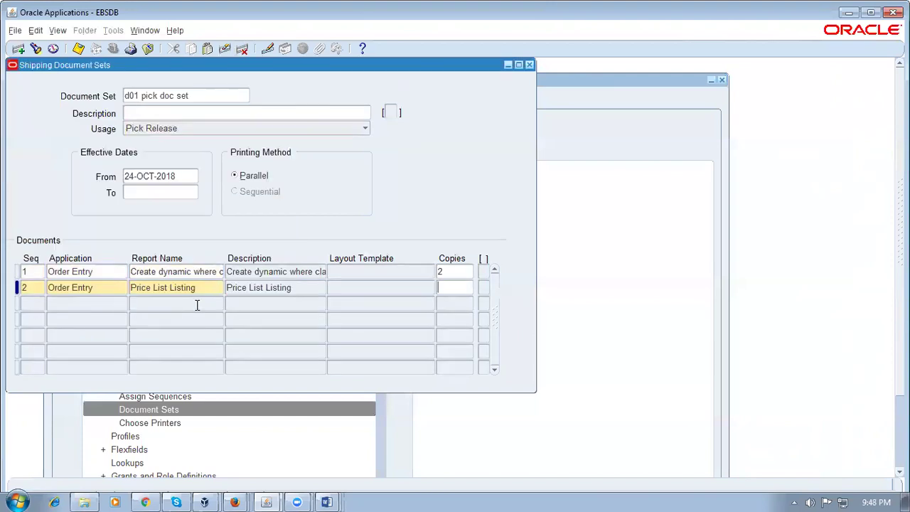
{"action": "type", "text": "3"}
{"action": "key", "text": "ctrl+s"}
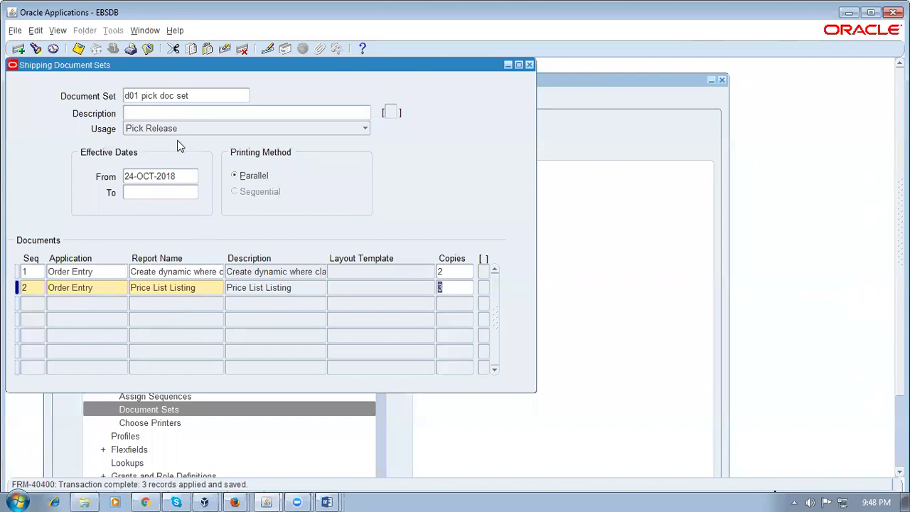
{"action": "left_click", "coordinate": [195, 93]}
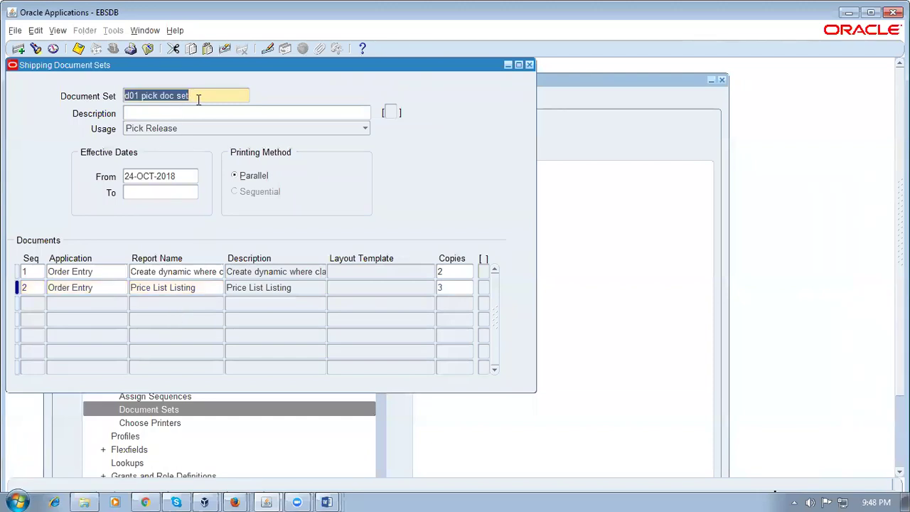
Step: Create a new document set 'd01 ship confirm docs' with usage Ship Confirm
{"action": "key", "text": "ctrl+Down"}
{"action": "left_click", "coordinate": [198, 100]}
{"action": "type", "text": "d01 ship confirm docs"}
{"action": "left_click", "coordinate": [197, 129]}
{"action": "left_click", "coordinate": [191, 143]}
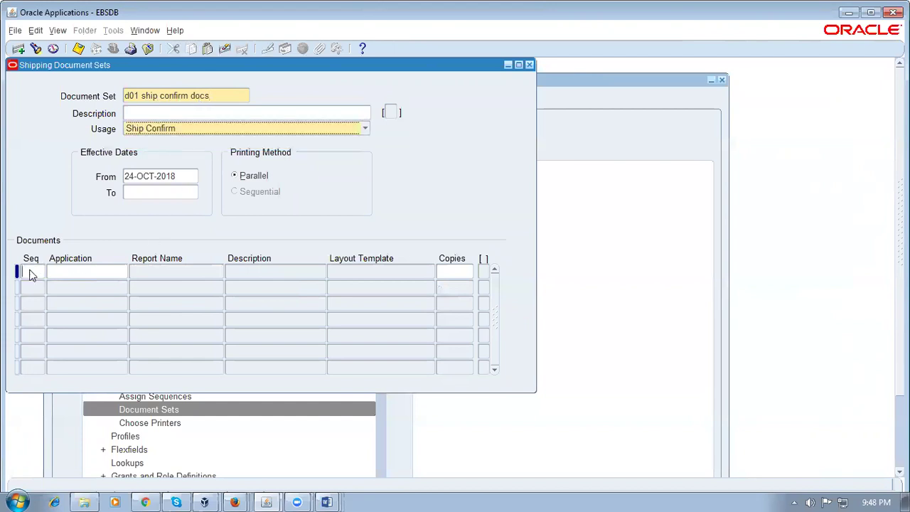
Step: Add Shipping Execution's Pick Slip Report PDF Output with 3 copies, save, and close the form
{"action": "left_click", "coordinate": [61, 271]}
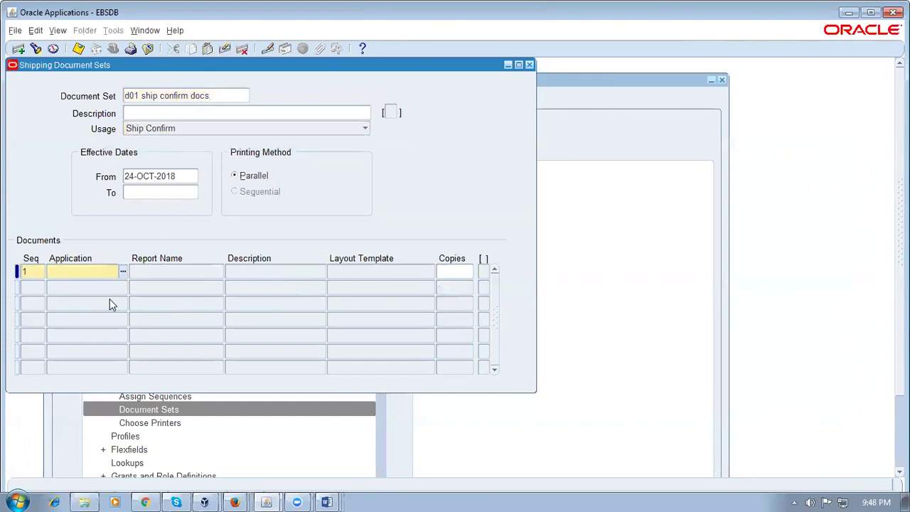
{"action": "type", "text": "shi"}
{"action": "key", "text": "Tab"}
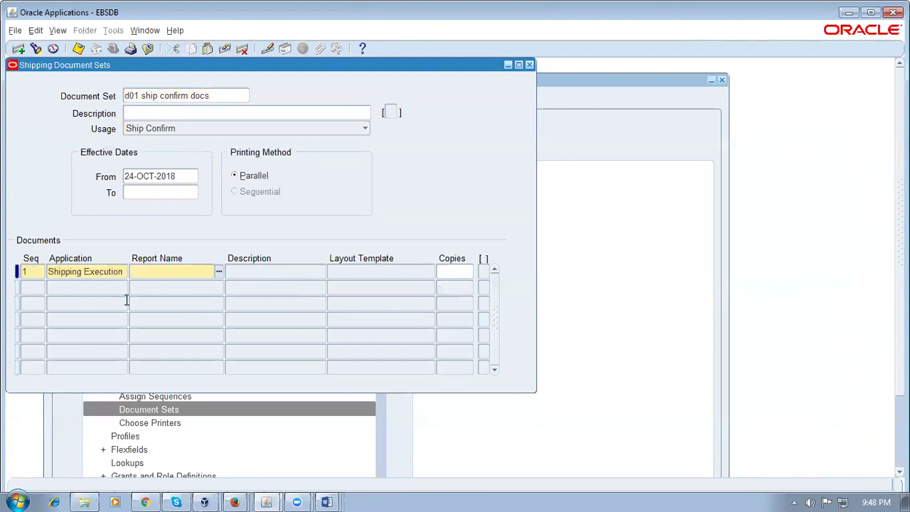
{"action": "type", "text": "pick%"}
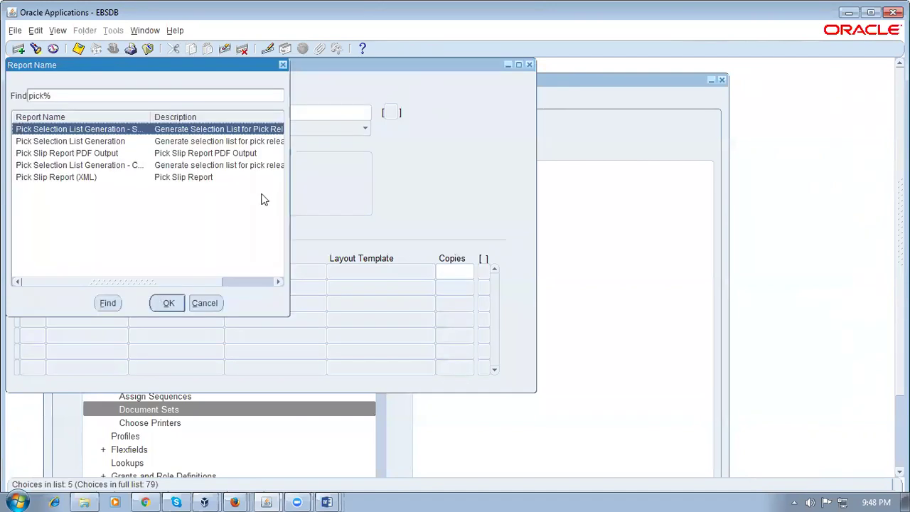
{"action": "left_click", "coordinate": [119, 157]}
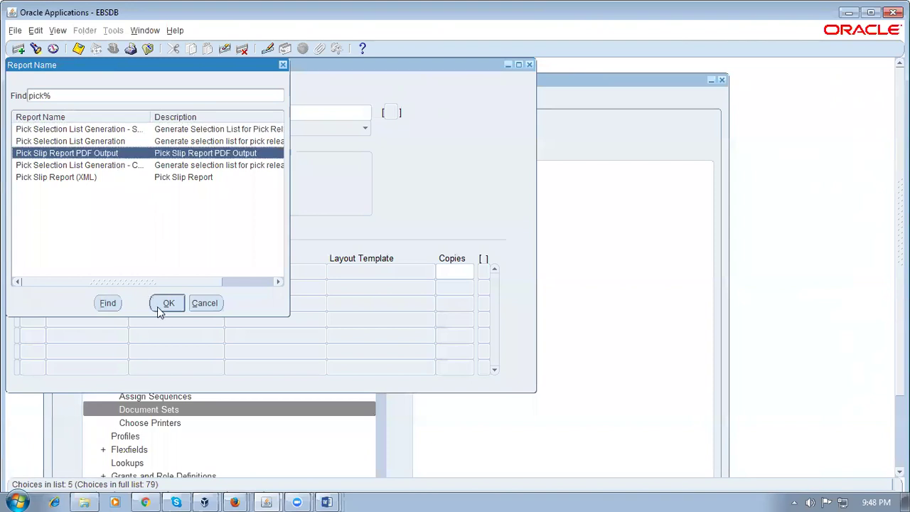
{"action": "left_click", "coordinate": [158, 306]}
{"action": "left_click", "coordinate": [465, 269]}
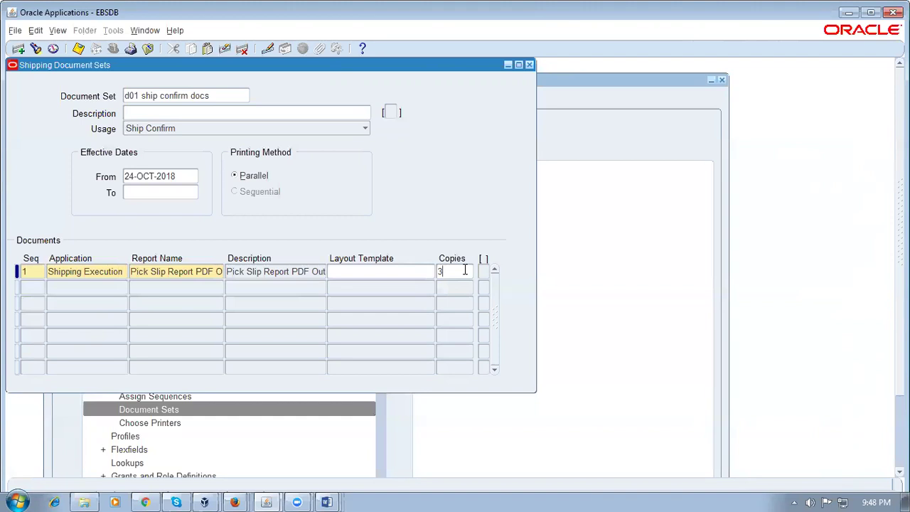
{"action": "type", "text": "3"}
{"action": "key", "text": "ctrl+s"}
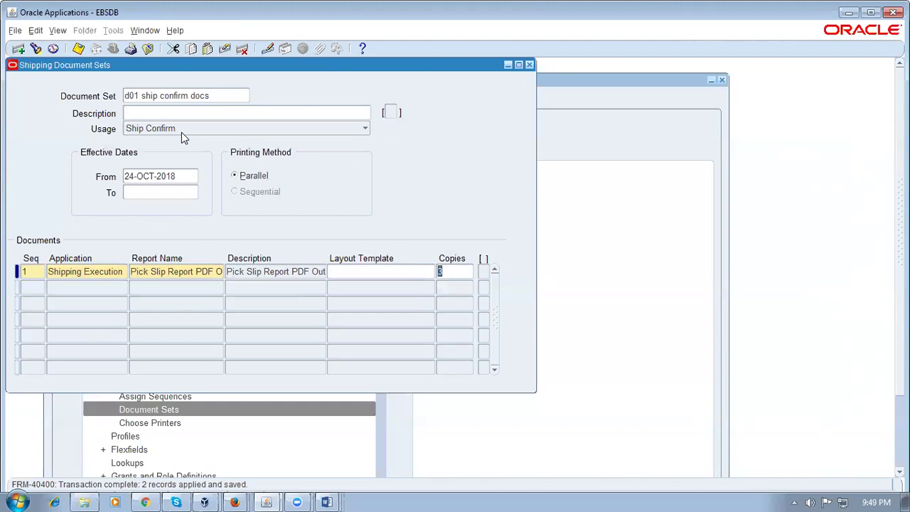
{"action": "left_click", "coordinate": [529, 65]}
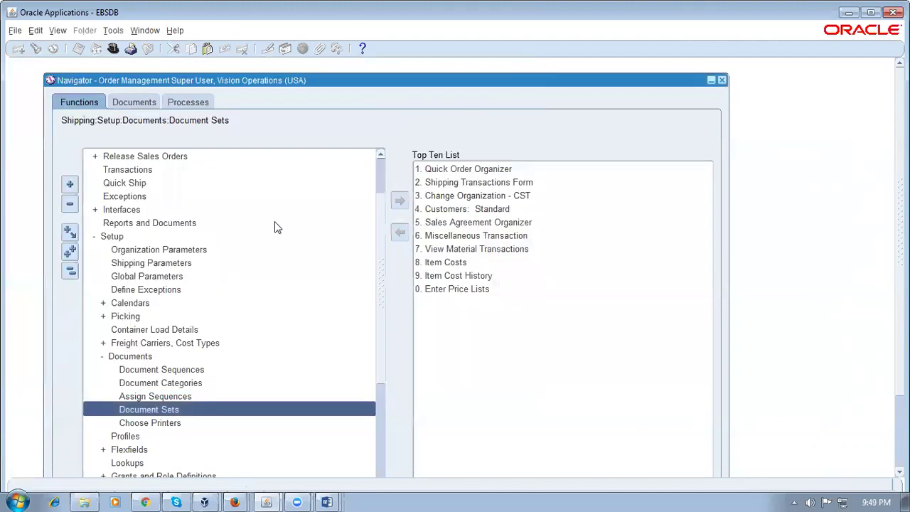
Step: Open Shipping Parameters for organization M1 from the Shipping Setup functions
{"action": "left_click", "coordinate": [70, 270]}
{"action": "double_click", "coordinate": [135, 216]}
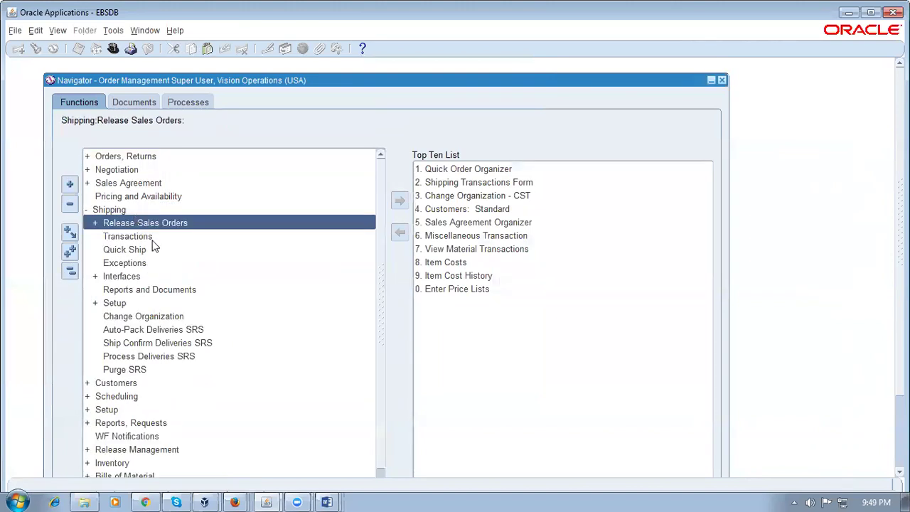
{"action": "double_click", "coordinate": [142, 305]}
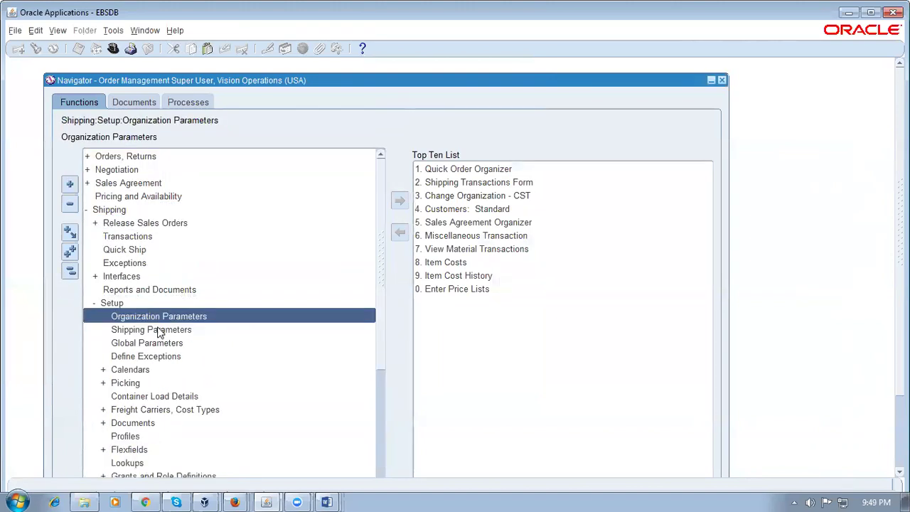
{"action": "double_click", "coordinate": [160, 331]}
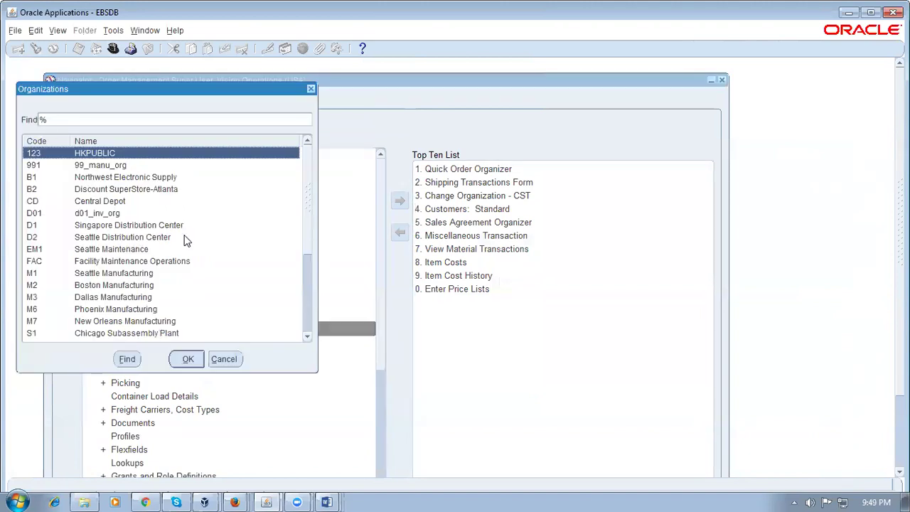
{"action": "type", "text": "M"}
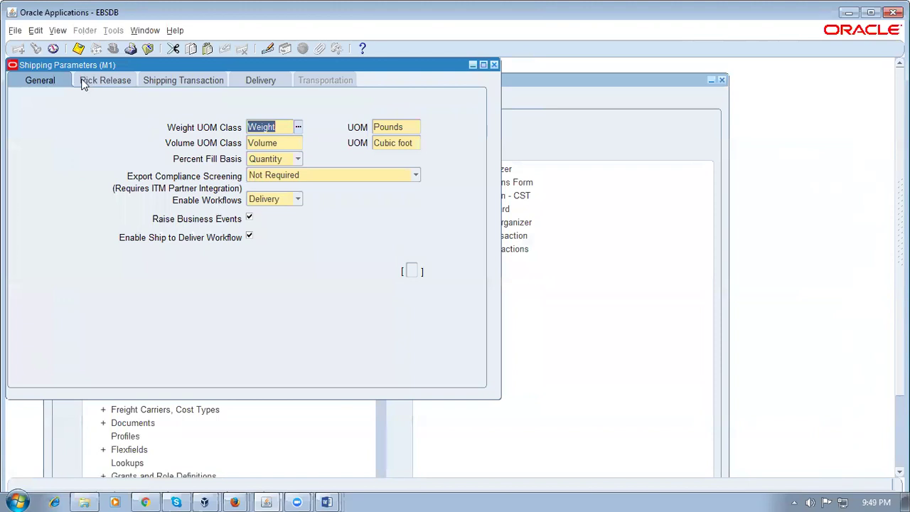
Step: Set the default pick release document set to d01
{"action": "left_click", "coordinate": [98, 79]}
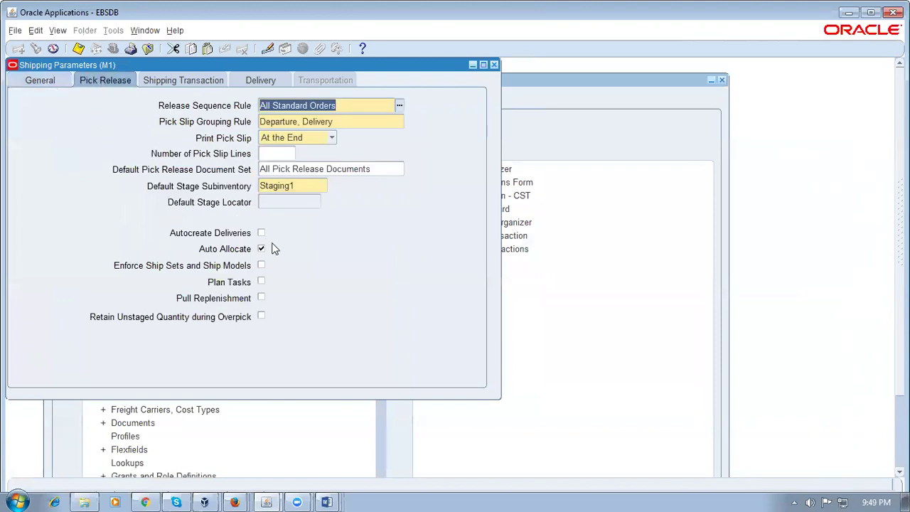
{"action": "left_click", "coordinate": [398, 174]}
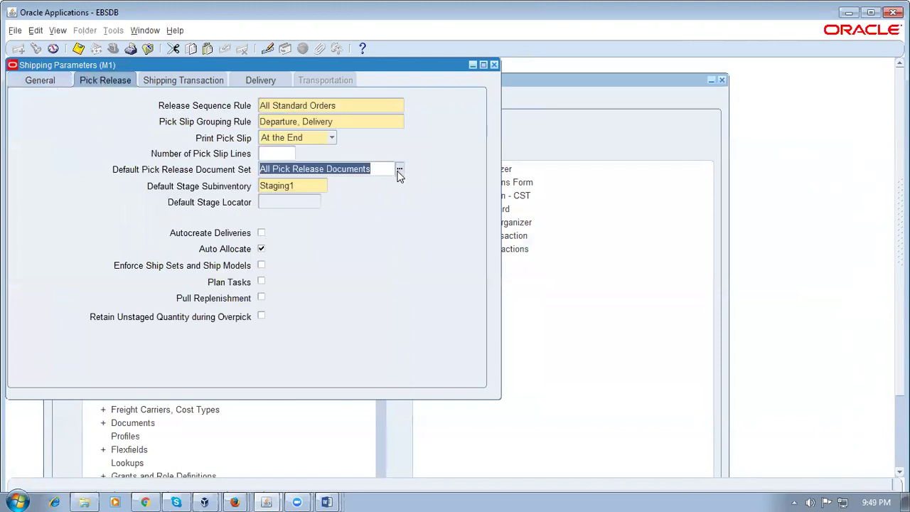
{"action": "type", "text": "d0"}
{"action": "key", "text": "Tab"}
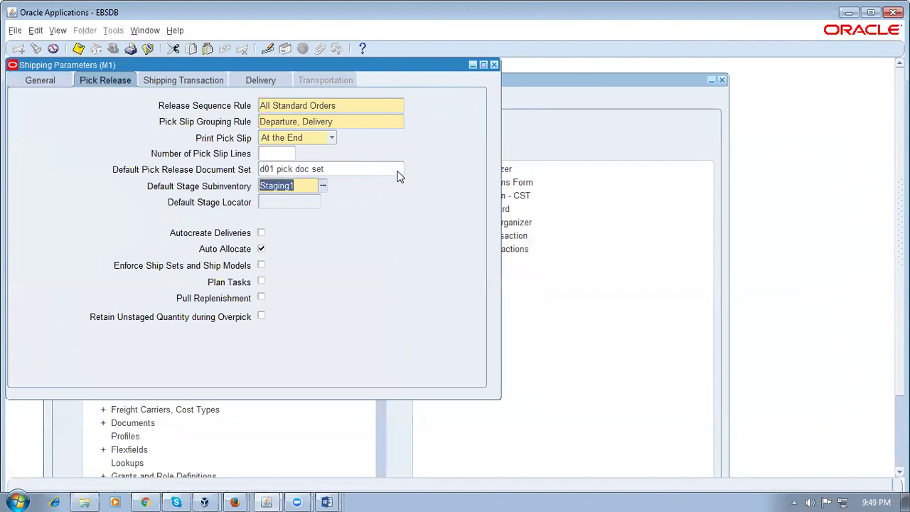
Step: Set the default ship confirm document set to d01 and recheck both tabs
{"action": "left_click", "coordinate": [162, 81]}
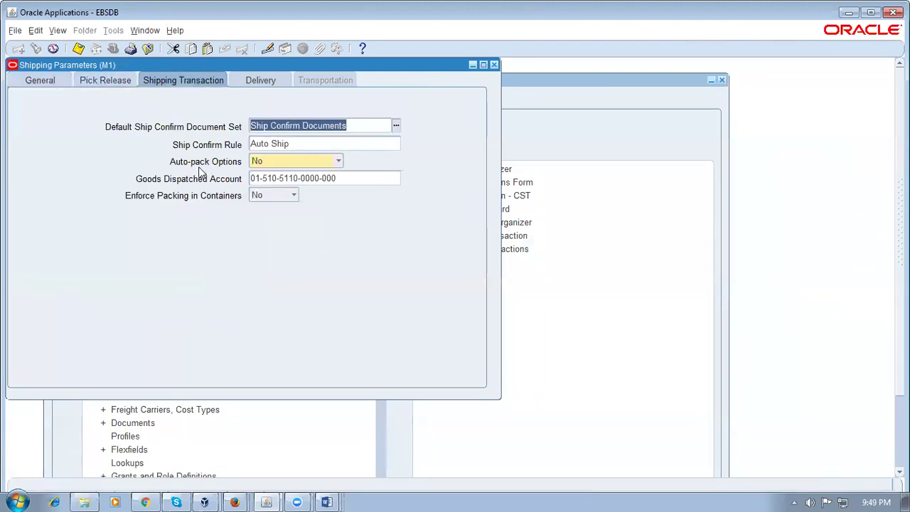
{"action": "type", "text": "d0"}
{"action": "key", "text": "Tab"}
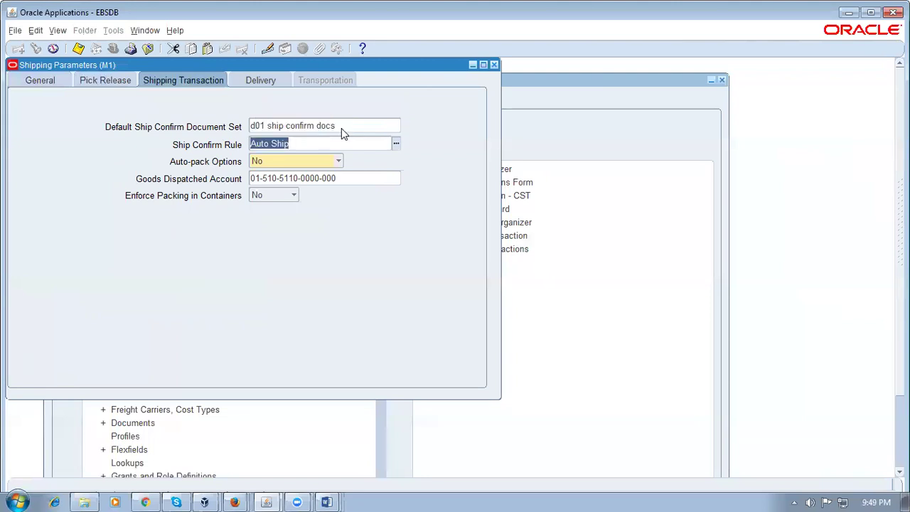
{"action": "left_click", "coordinate": [343, 127]}
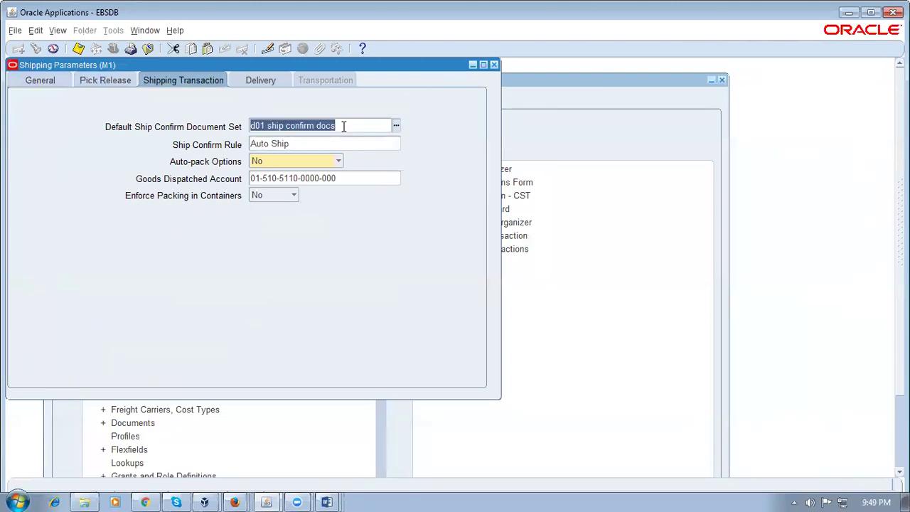
{"action": "left_click", "coordinate": [108, 82]}
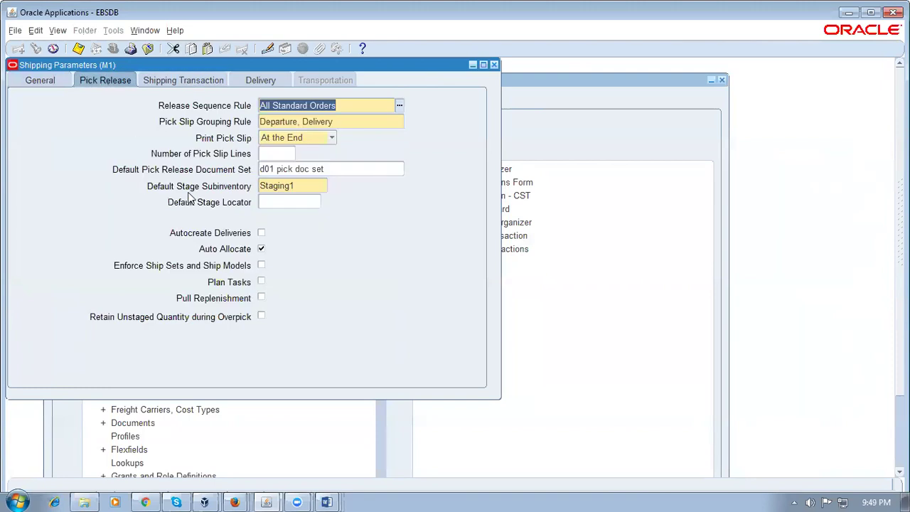
{"action": "left_click", "coordinate": [344, 171]}
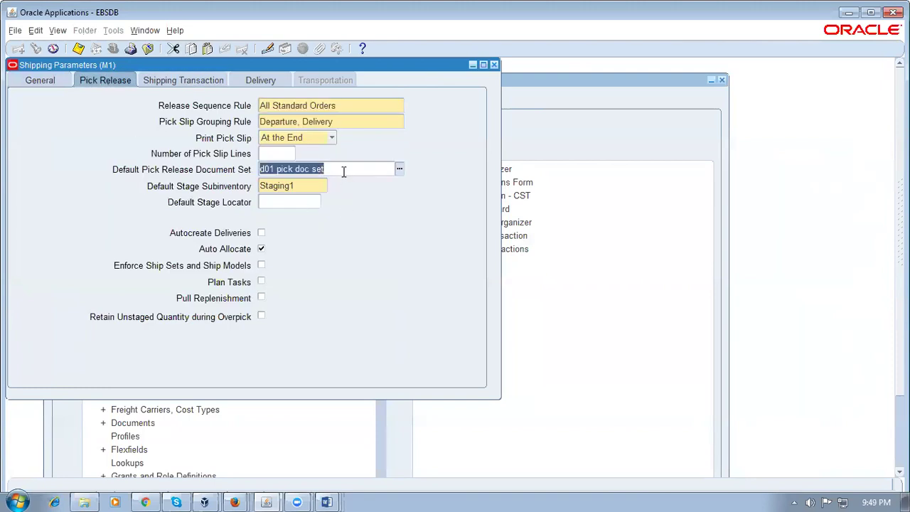
{"action": "left_click", "coordinate": [187, 81]}
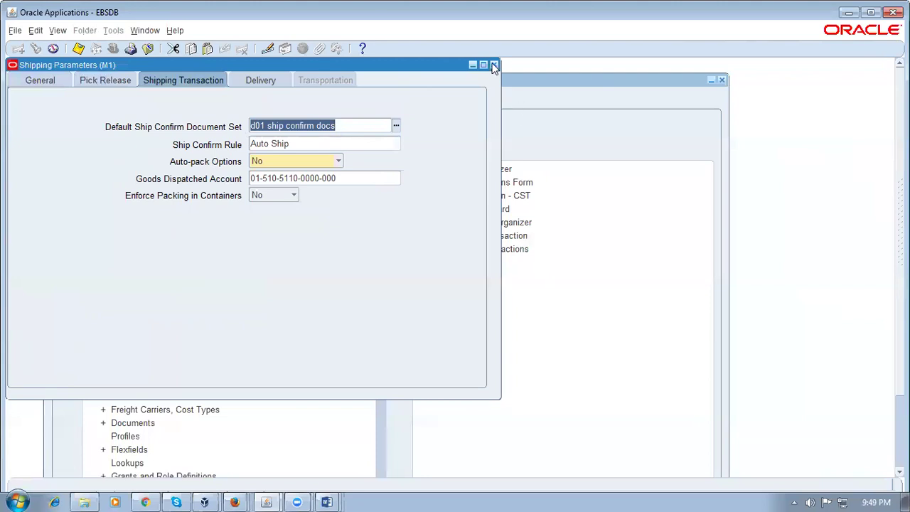
Step: Close Shipping Parameters without saving and return to the Fusion setup search
{"action": "left_click", "coordinate": [482, 304]}
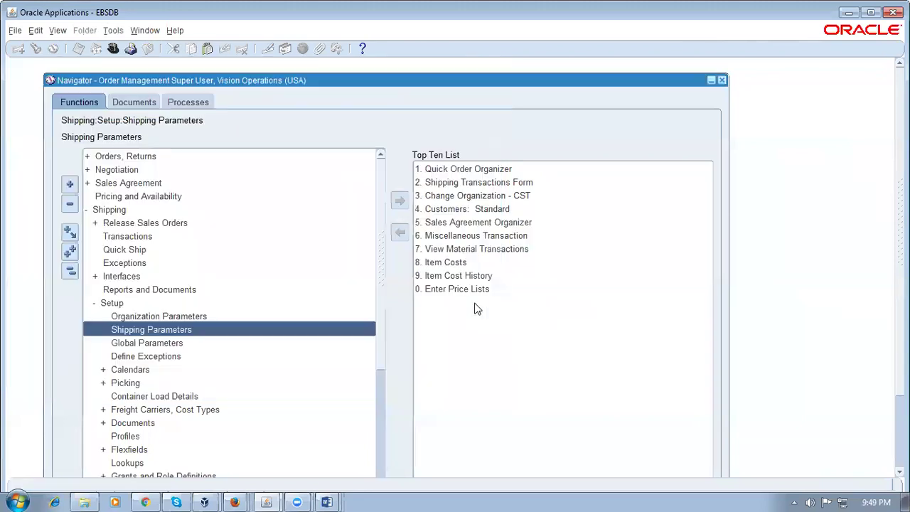
{"action": "left_click", "coordinate": [74, 275]}
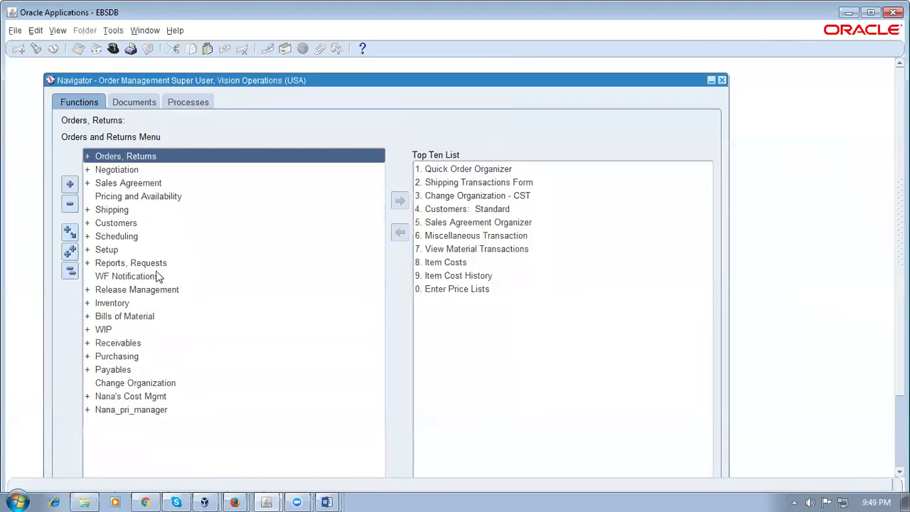
{"action": "left_click", "coordinate": [145, 503]}
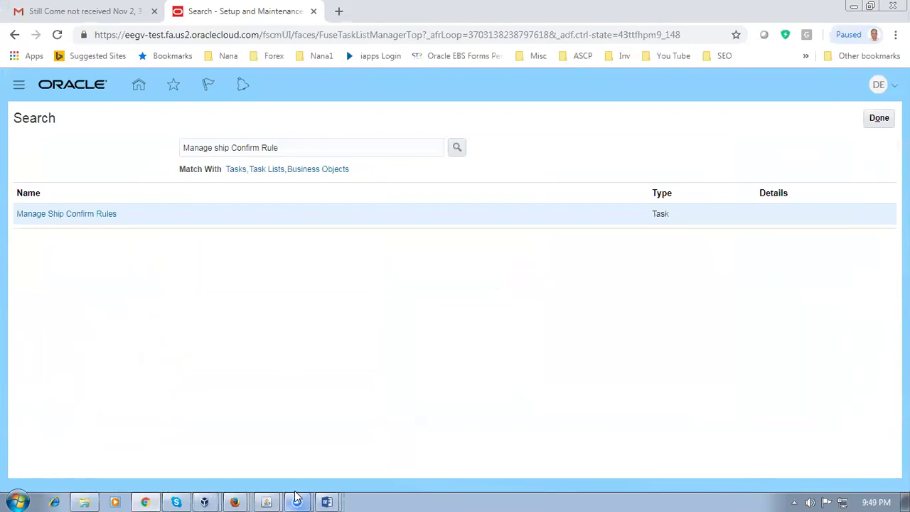
Step: Select 'Manage Shipping Document Job Set Rule' in row 100 of the Fusion OM worksheet
{"action": "mouse_move", "coordinate": [327, 501]}
{"action": "left_click", "coordinate": [329, 394]}
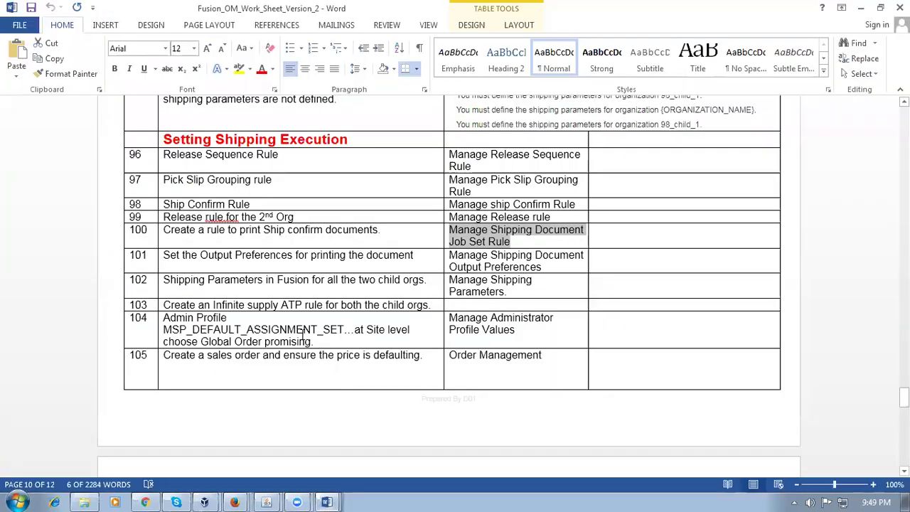
{"action": "left_click_drag", "start_coordinate": [207, 230], "coordinate": [379, 230]}
{"action": "left_click_drag", "start_coordinate": [449, 229], "coordinate": [585, 230]}
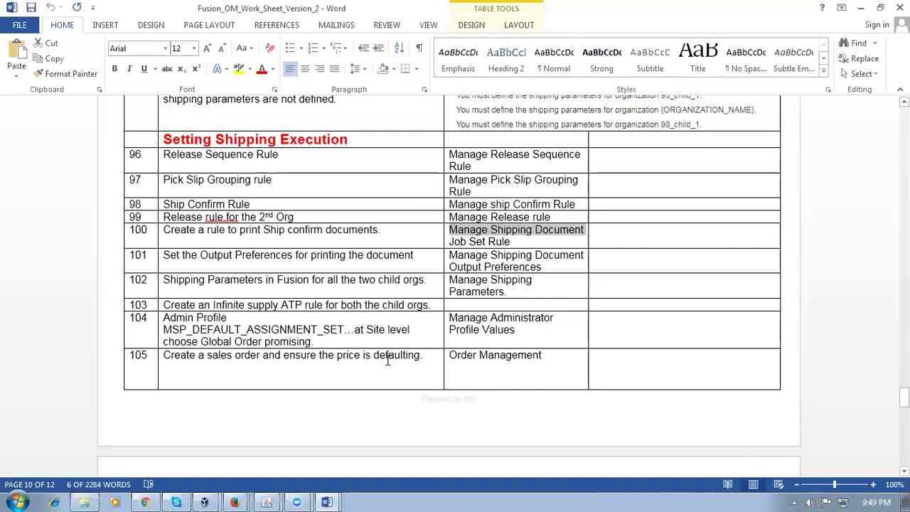
{"action": "left_click", "coordinate": [510, 240], "text": "shift"}
{"action": "key", "text": "ctrl+c"}
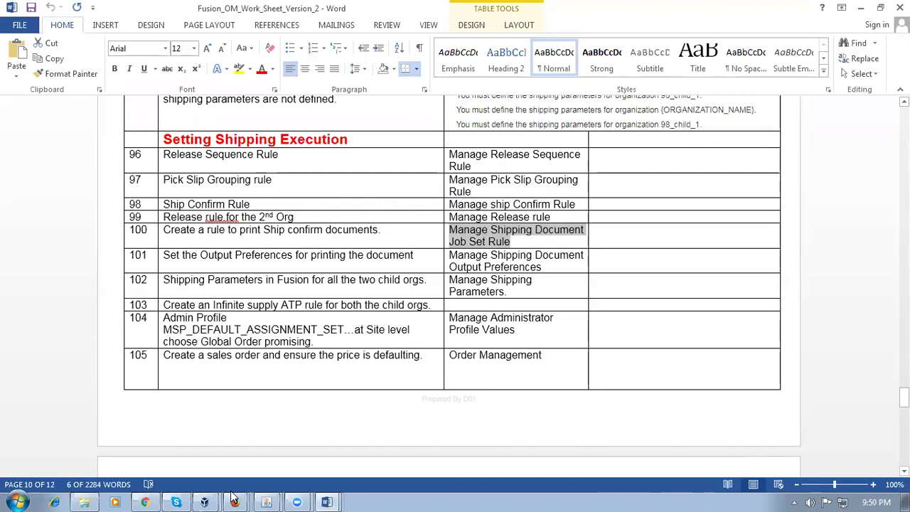
Step: Search tasks for 'Manage Shipping Document Job Set Rule' and open Manage Shipping Document Job Set Rules
{"action": "left_click", "coordinate": [145, 503]}
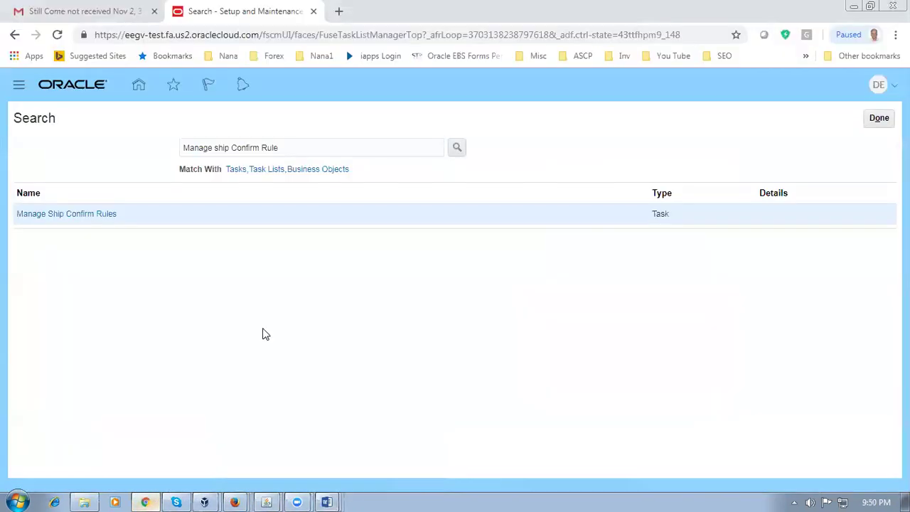
{"action": "left_click", "coordinate": [282, 146]}
{"action": "left_click_drag", "start_coordinate": [282, 146], "coordinate": [59, 146]}
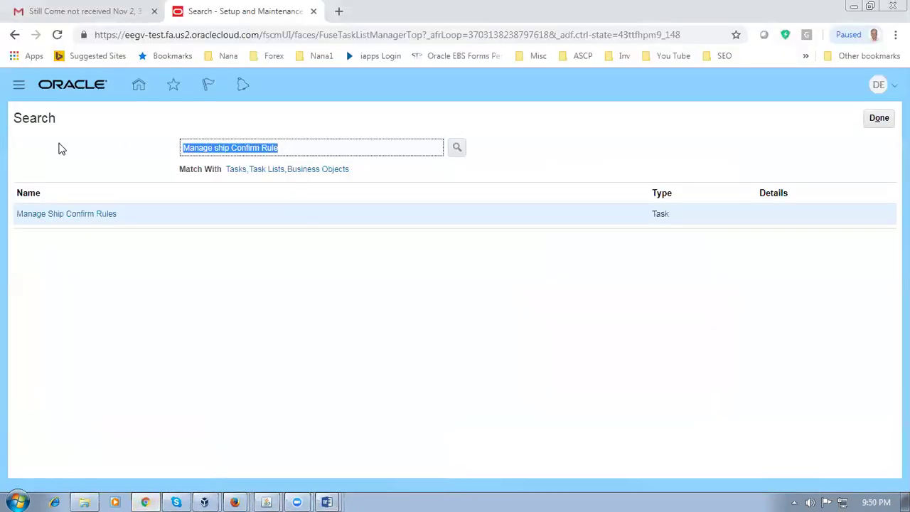
{"action": "key", "text": "ctrl+v"}
{"action": "key", "text": "Return"}
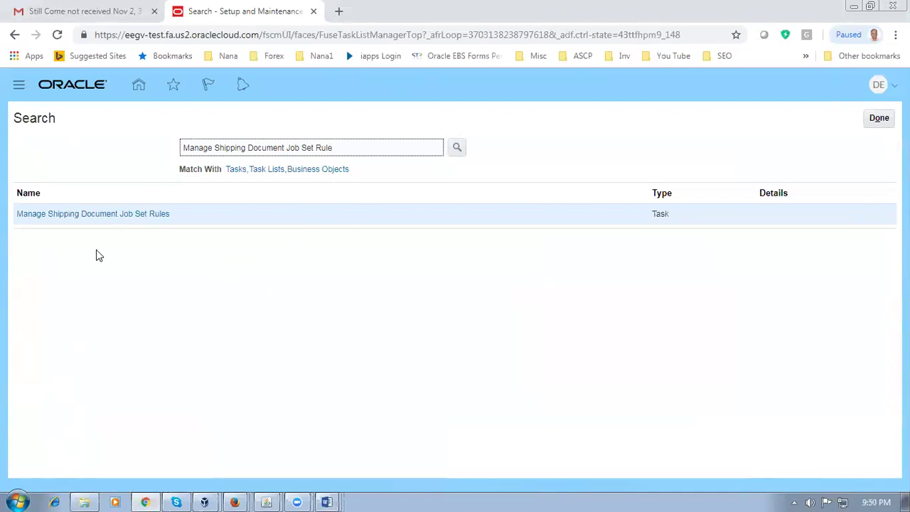
{"action": "left_click", "coordinate": [100, 221]}
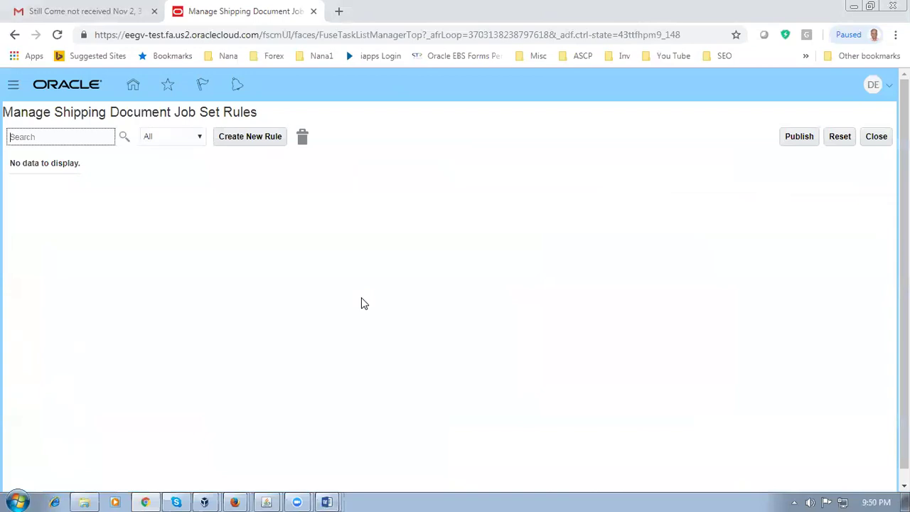
Step: Create a new job set rule, choosing Wait when the page becomes unresponsive
{"action": "left_click", "coordinate": [250, 138]}
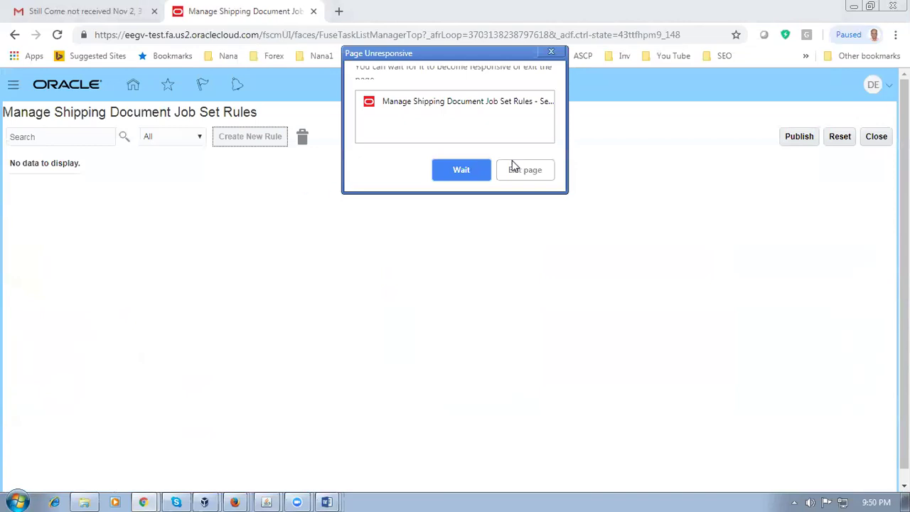
{"action": "left_click", "coordinate": [459, 170]}
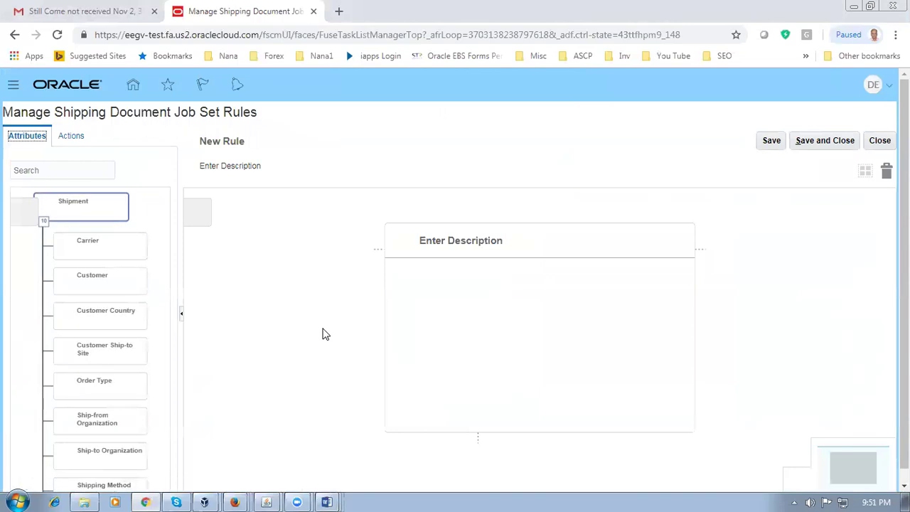
Step: Enter 'd01 pick confirm doc set' as the new rule's description
{"action": "left_click", "coordinate": [241, 176]}
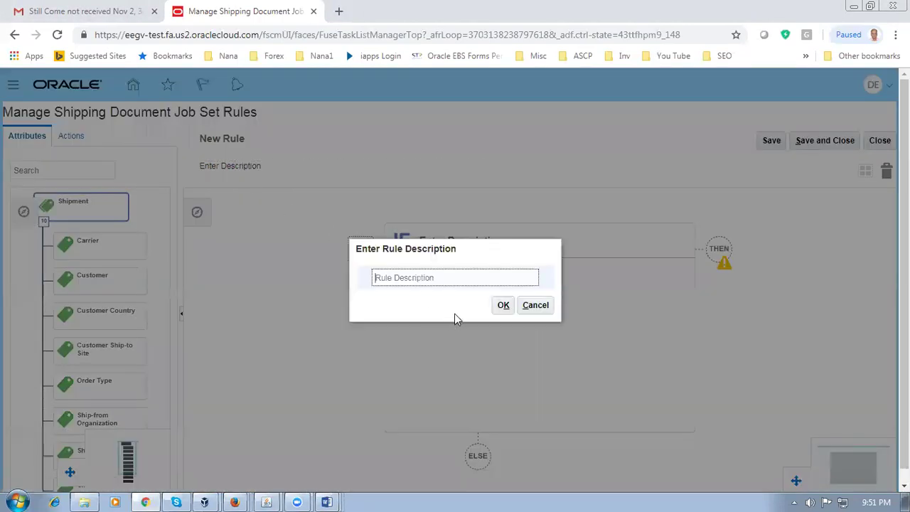
{"action": "type", "text": "d01 pick confirm doc set"}
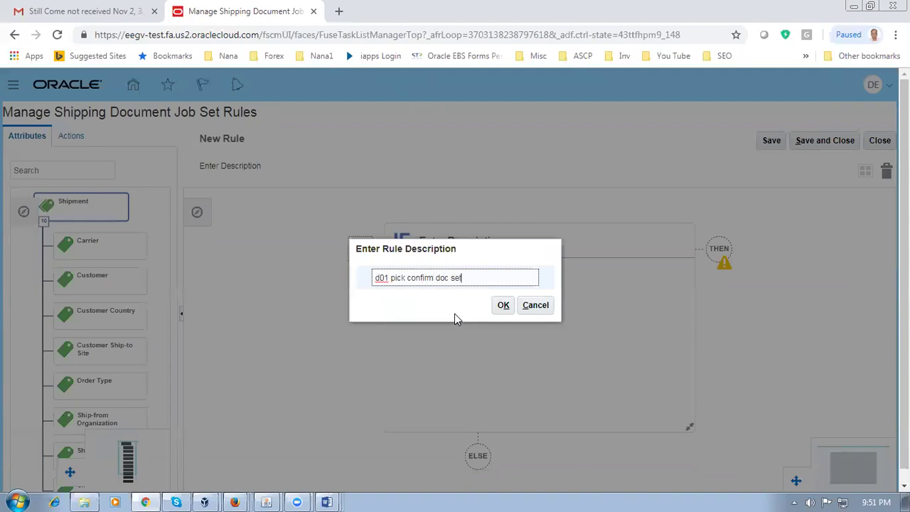
{"action": "left_click", "coordinate": [502, 306]}
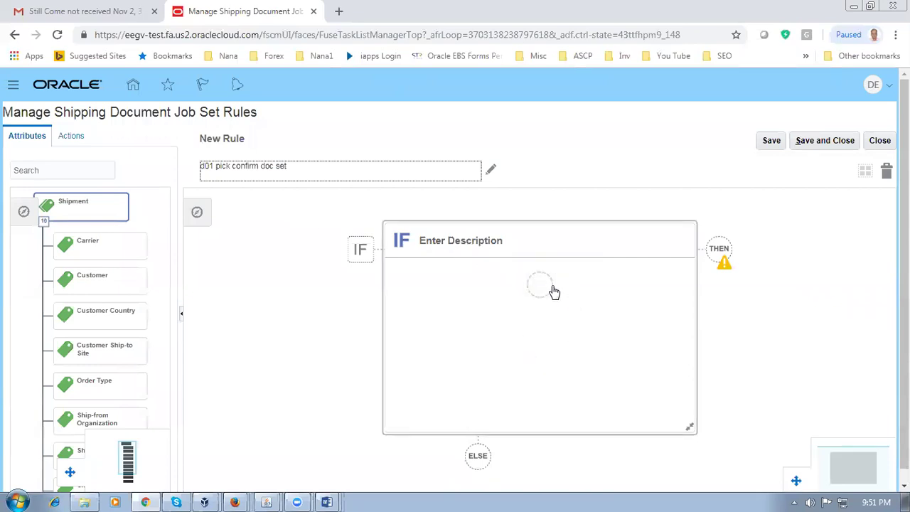
Step: Add an IF condition on the Ship-from Organization (Shipment) attribute
{"action": "left_click", "coordinate": [541, 284]}
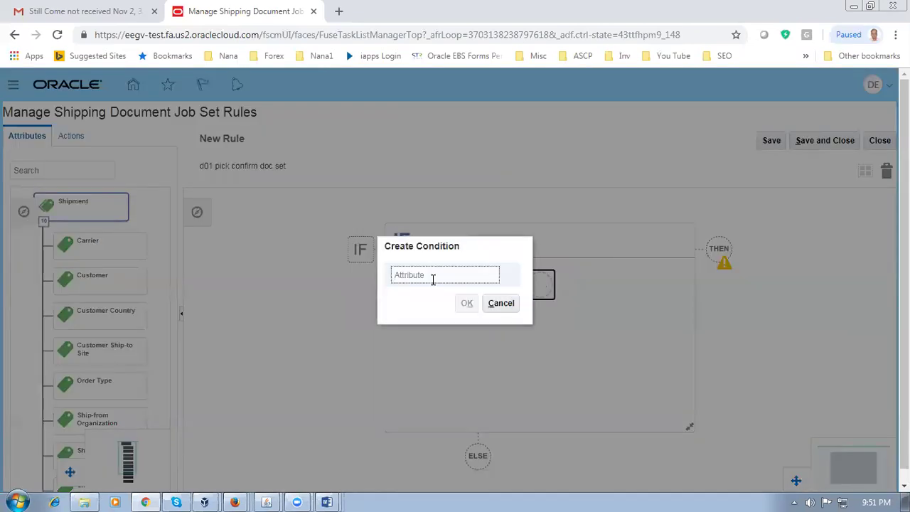
{"action": "type", "text": "pick"}
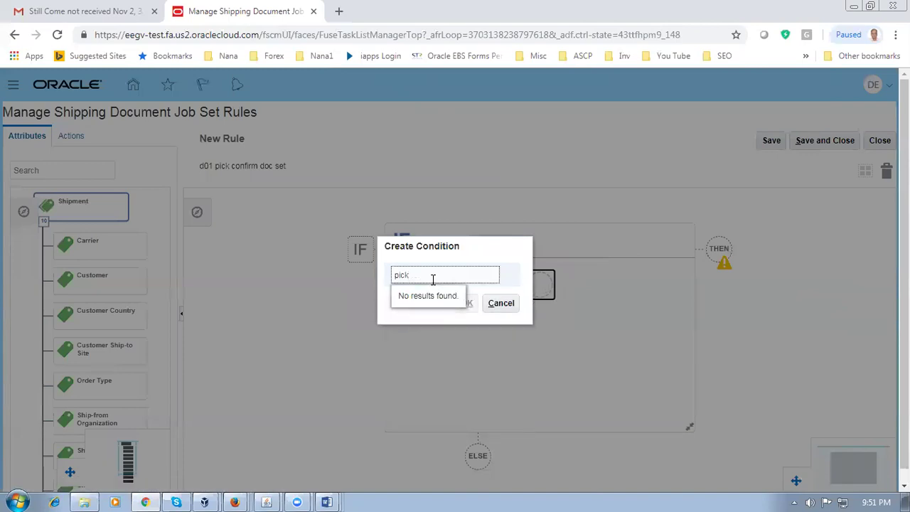
{"action": "key", "text": "BackSpace"}
{"action": "key", "text": "BackSpace"}
{"action": "key", "text": "BackSpace"}
{"action": "key", "text": "BackSpace"}
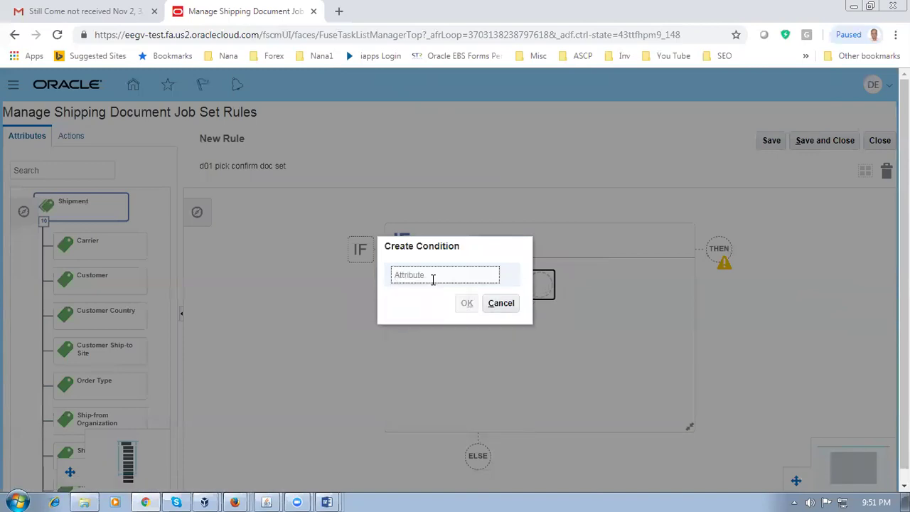
{"action": "type", "text": "a"}
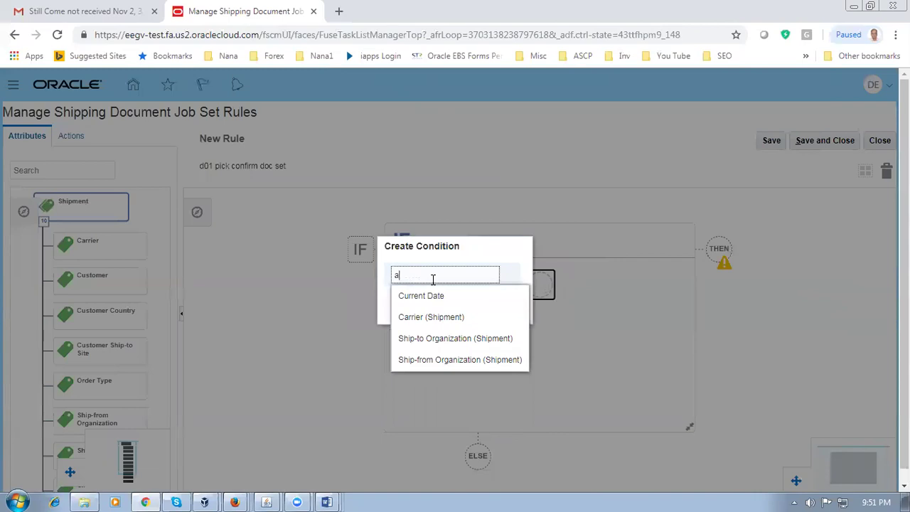
{"action": "left_click", "coordinate": [435, 360]}
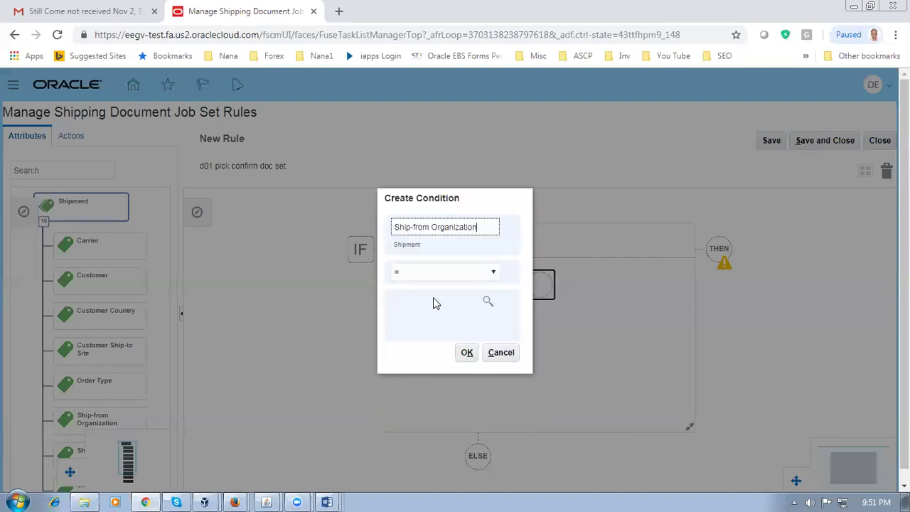
Step: Look up organization D011 as the condition value and confirm the condition
{"action": "left_click", "coordinate": [489, 301]}
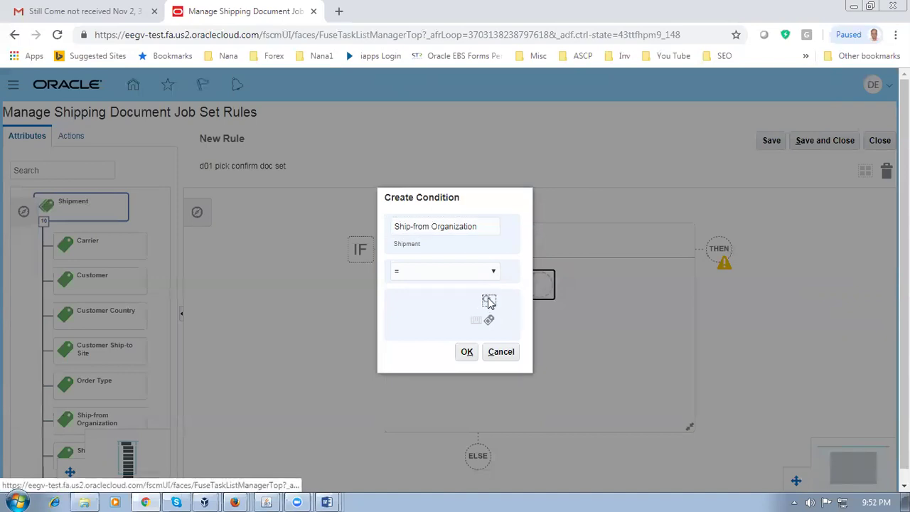
{"action": "left_click", "coordinate": [481, 147]}
{"action": "type", "text": "D011"}
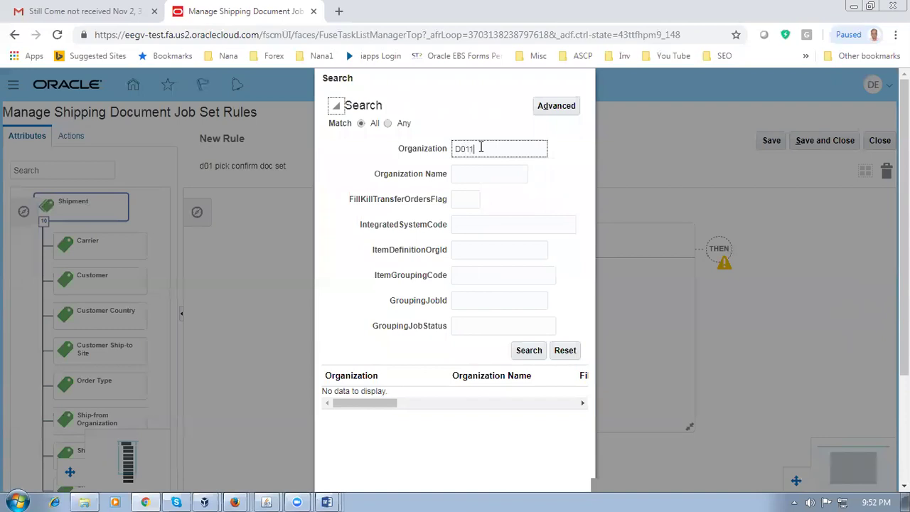
{"action": "left_click", "coordinate": [524, 359]}
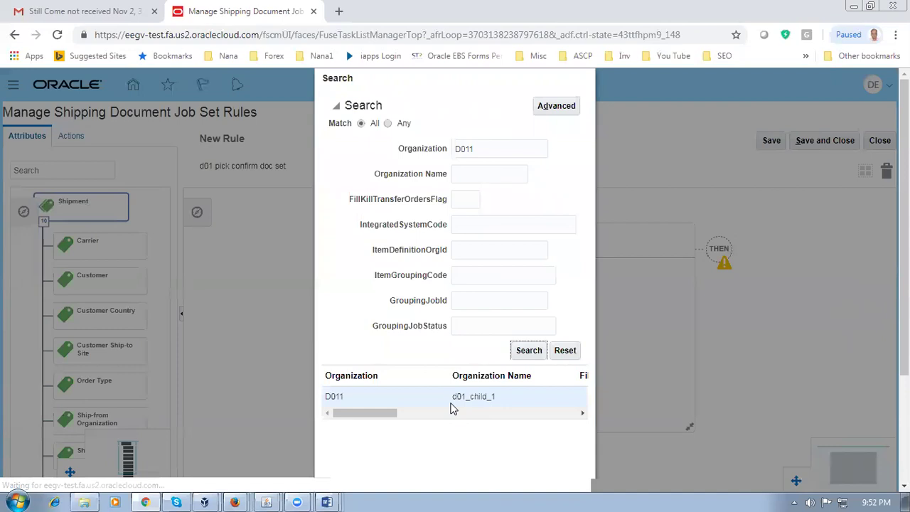
{"action": "scroll", "coordinate": [482, 415], "scroll_direction": "down", "scroll_amount": 3}
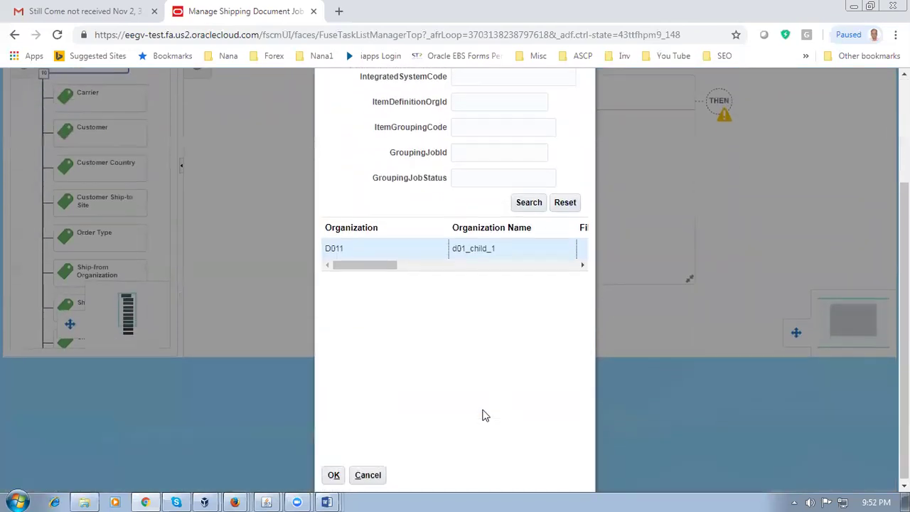
{"action": "left_click", "coordinate": [334, 472]}
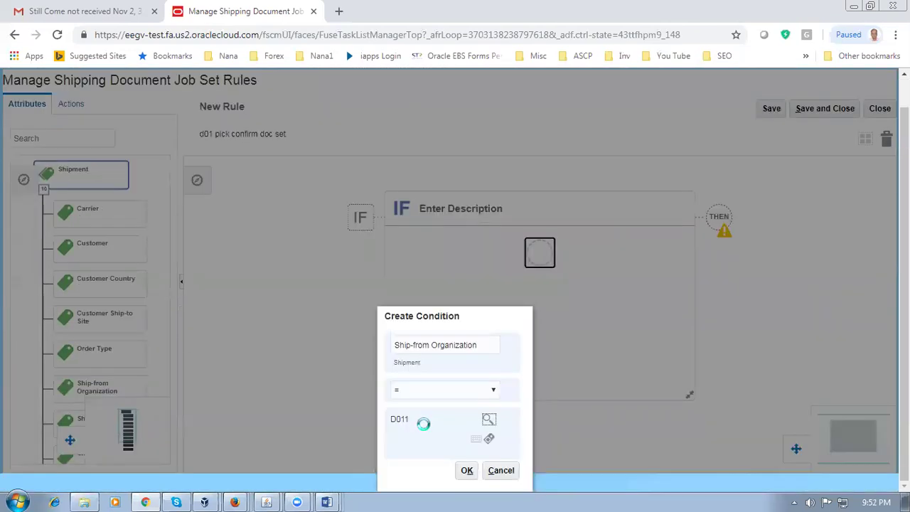
{"action": "left_click", "coordinate": [466, 352]}
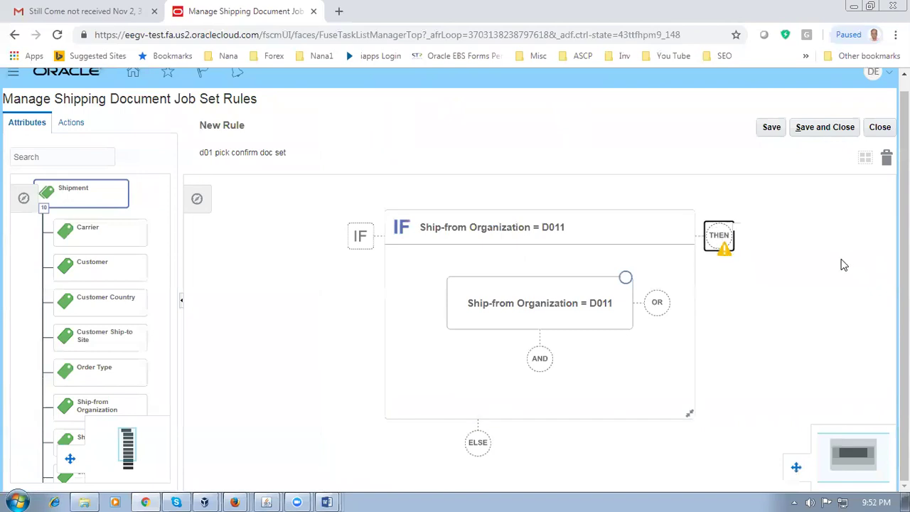
Step: Add a THEN action running the Document Job Set Ship Confirm Documents
{"action": "left_click", "coordinate": [763, 255]}
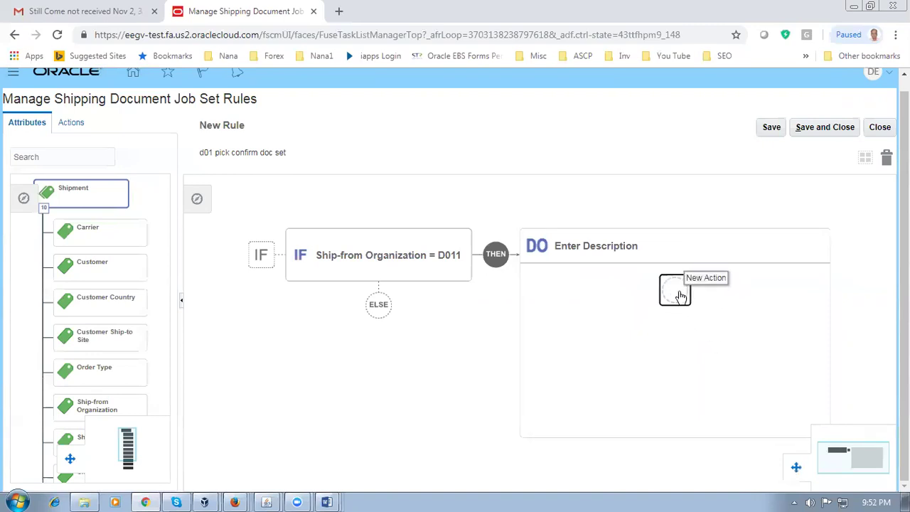
{"action": "left_click", "coordinate": [680, 296]}
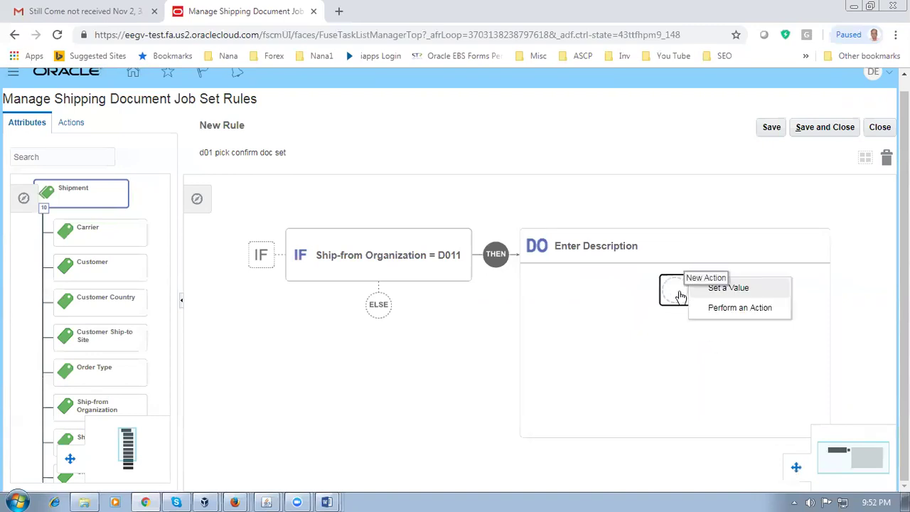
{"action": "left_click", "coordinate": [761, 308]}
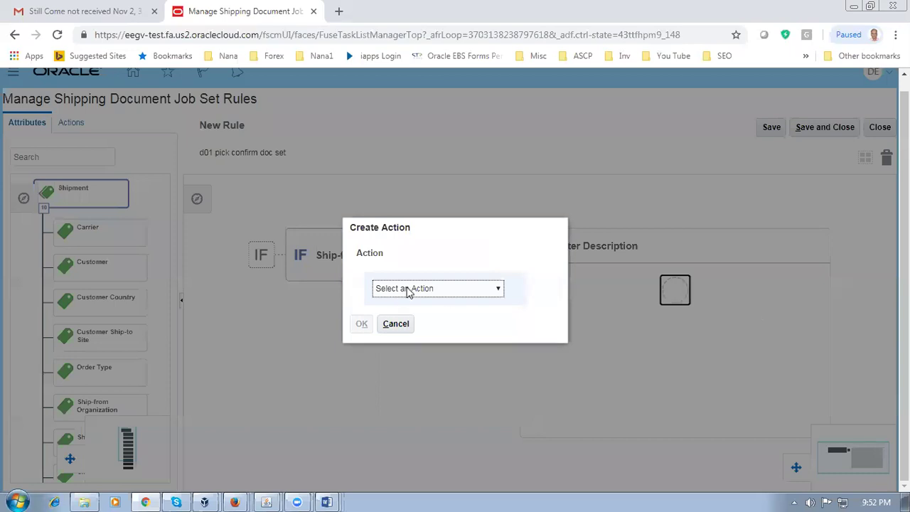
{"action": "left_click", "coordinate": [409, 289]}
{"action": "left_click", "coordinate": [411, 313]}
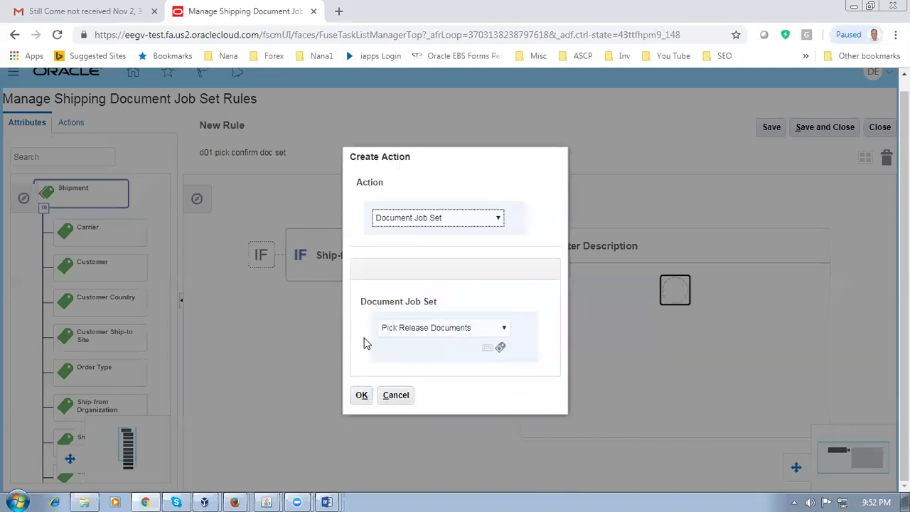
{"action": "left_click", "coordinate": [449, 332]}
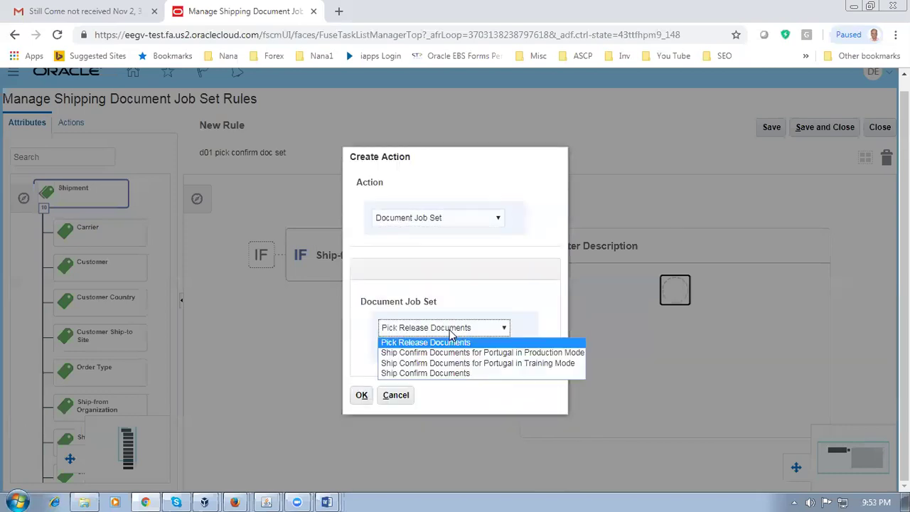
{"action": "left_click", "coordinate": [441, 374]}
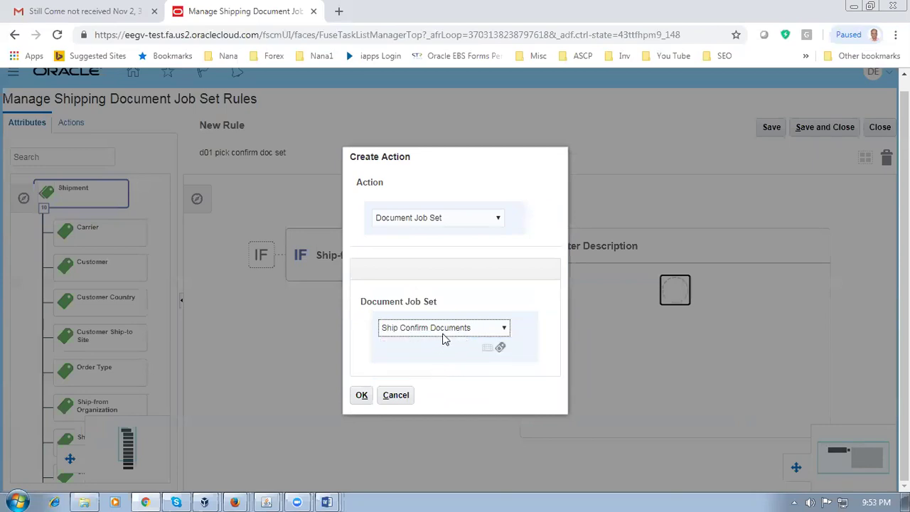
{"action": "left_click", "coordinate": [442, 328]}
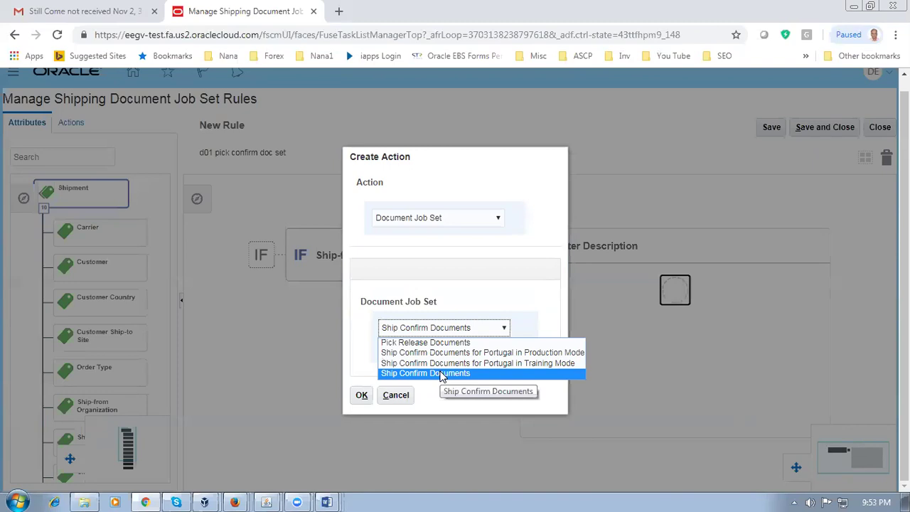
{"action": "left_click", "coordinate": [442, 374]}
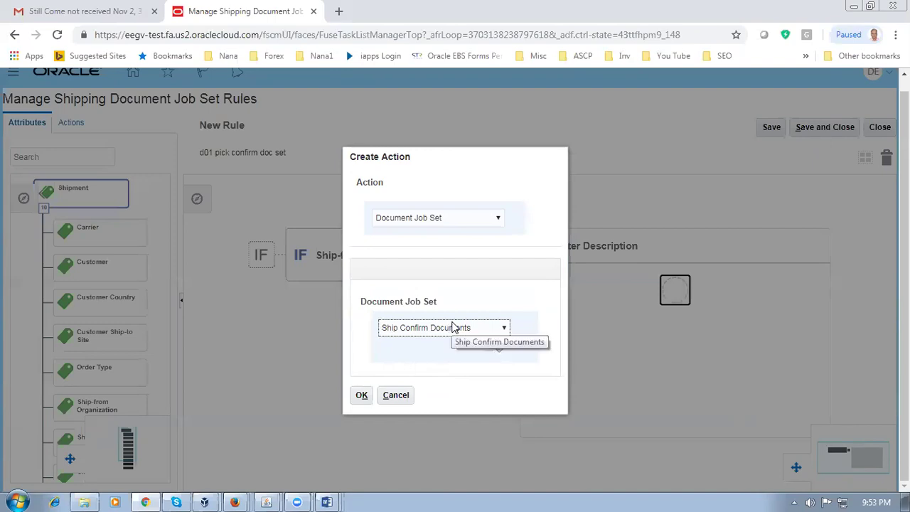
{"action": "left_click", "coordinate": [362, 396]}
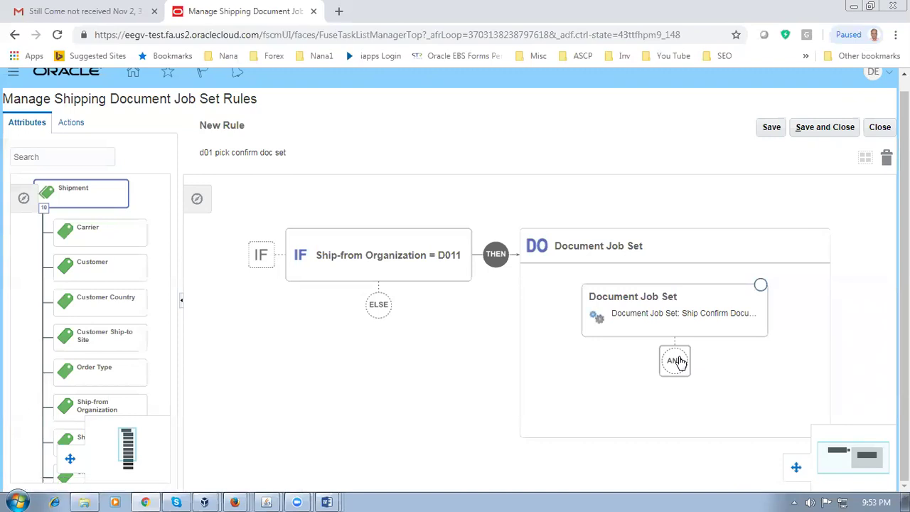
{"action": "left_click", "coordinate": [389, 272]}
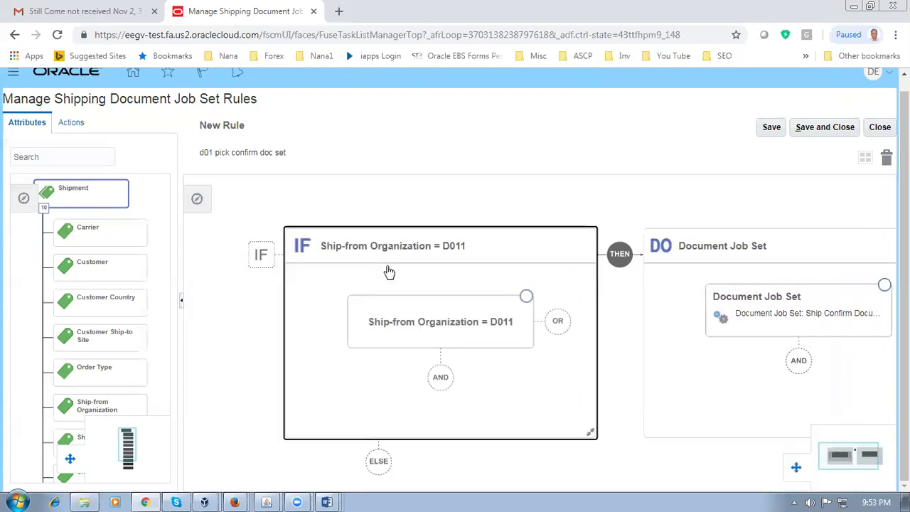
{"action": "left_click", "coordinate": [403, 329]}
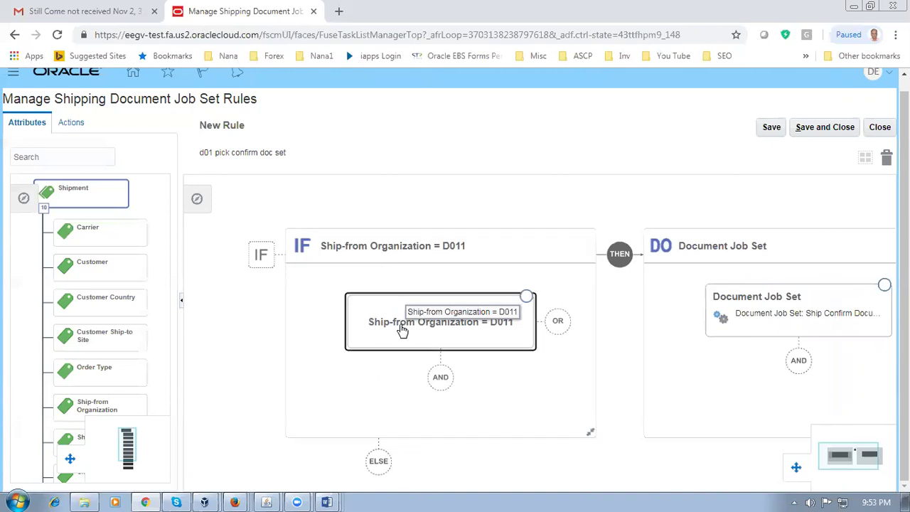
{"action": "double_click", "coordinate": [403, 330]}
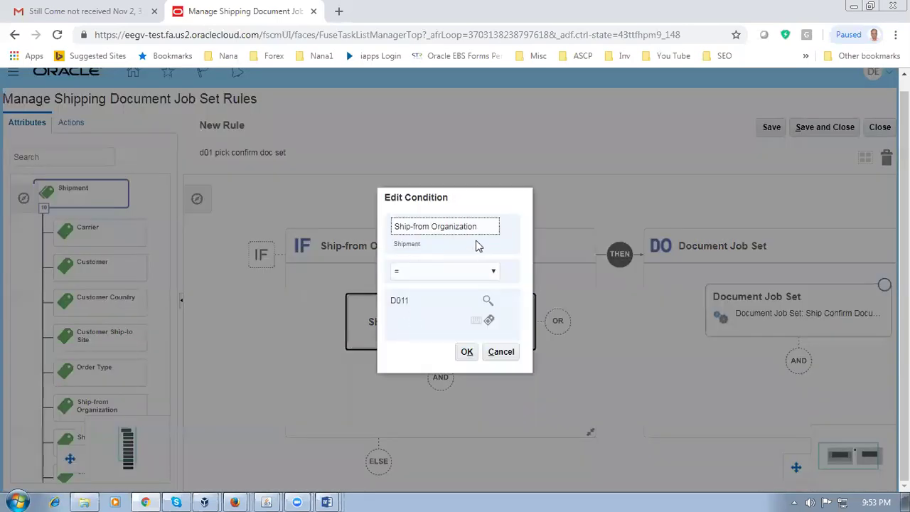
{"action": "left_click_drag", "start_coordinate": [490, 226], "coordinate": [331, 225]}
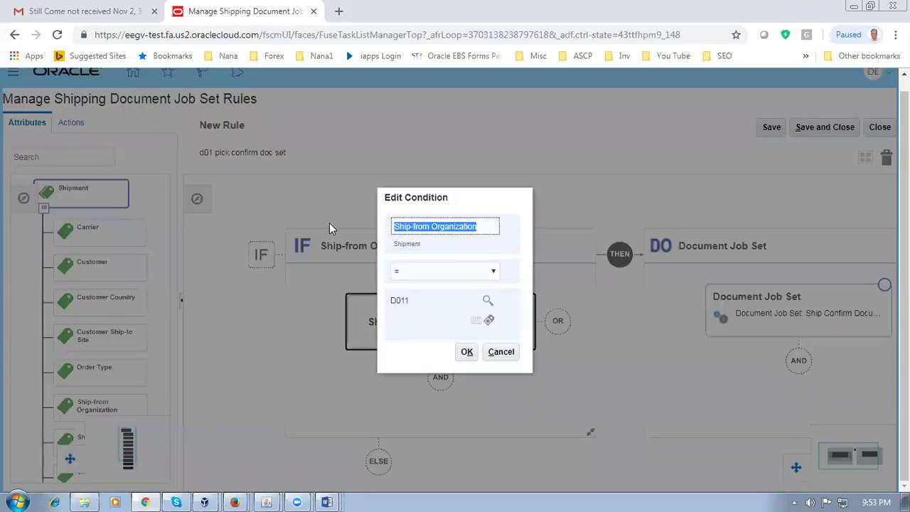
{"action": "type", "text": "Ship"}
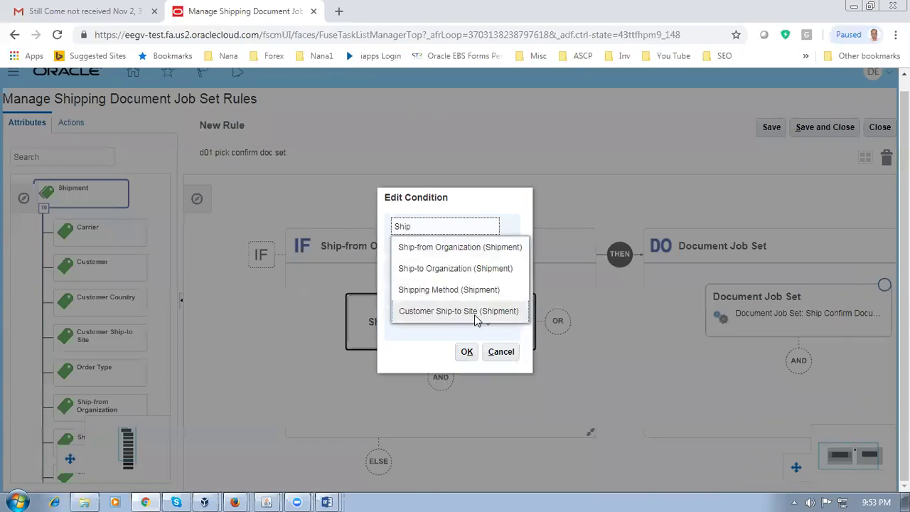
{"action": "key", "text": "BackSpace"}
{"action": "key", "text": "BackSpace"}
{"action": "key", "text": "BackSpace"}
{"action": "key", "text": "BackSpace"}
{"action": "type", "text": "docu"}
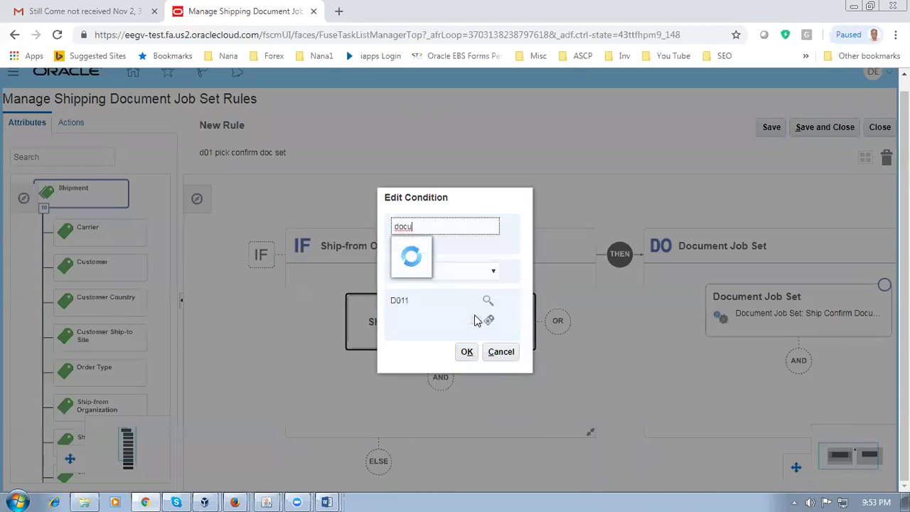
{"action": "key", "text": "BackSpace"}
{"action": "key", "text": "BackSpace"}
{"action": "key", "text": "BackSpace"}
{"action": "key", "text": "BackSpace"}
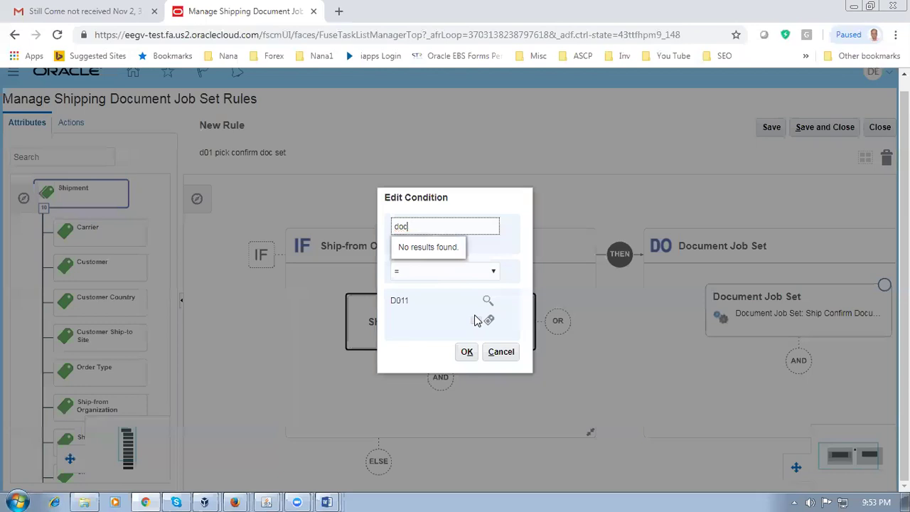
{"action": "left_click", "coordinate": [509, 355]}
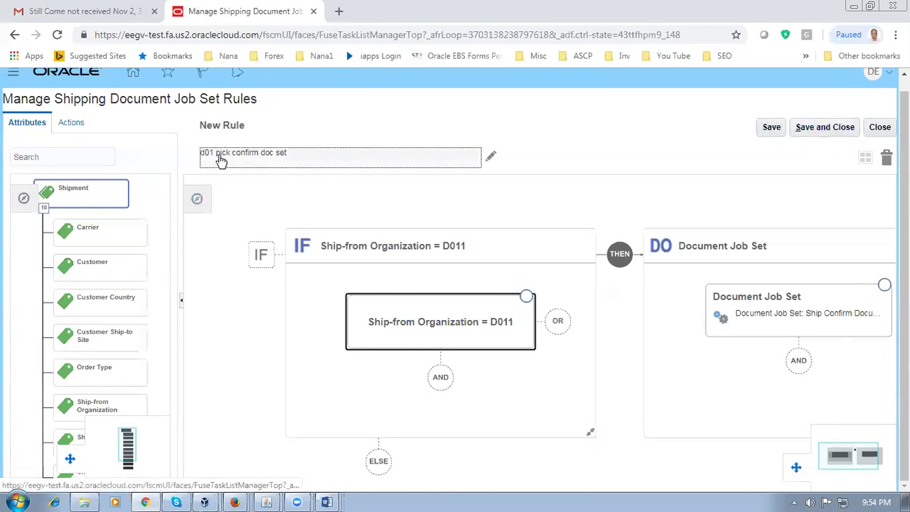
Step: Save the rule, then activate it with start date 11/5/18 4:24 PM and save
{"action": "left_click", "coordinate": [809, 129]}
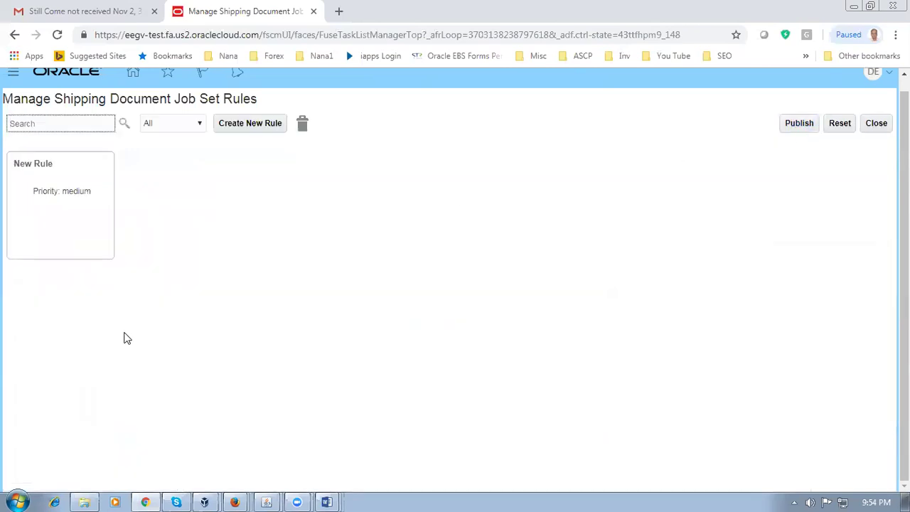
{"action": "left_click", "coordinate": [61, 212]}
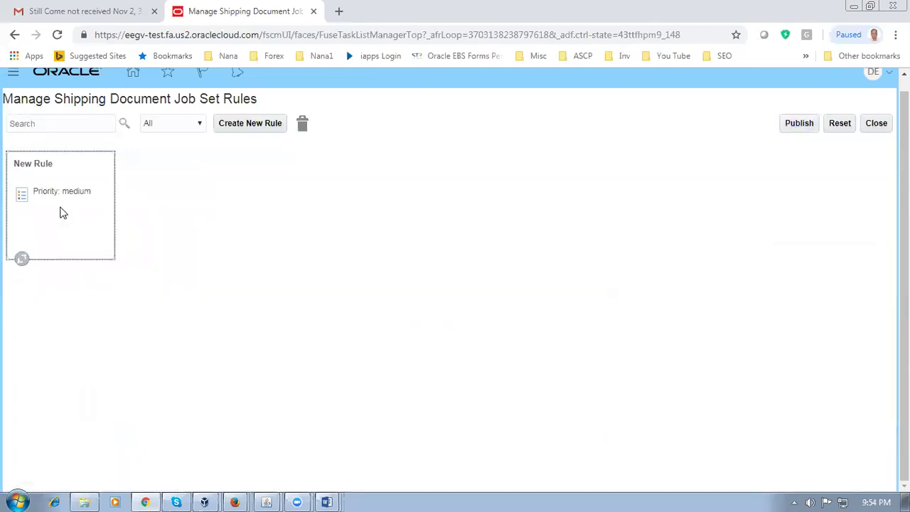
{"action": "left_click", "coordinate": [361, 286]}
{"action": "left_click", "coordinate": [361, 310]}
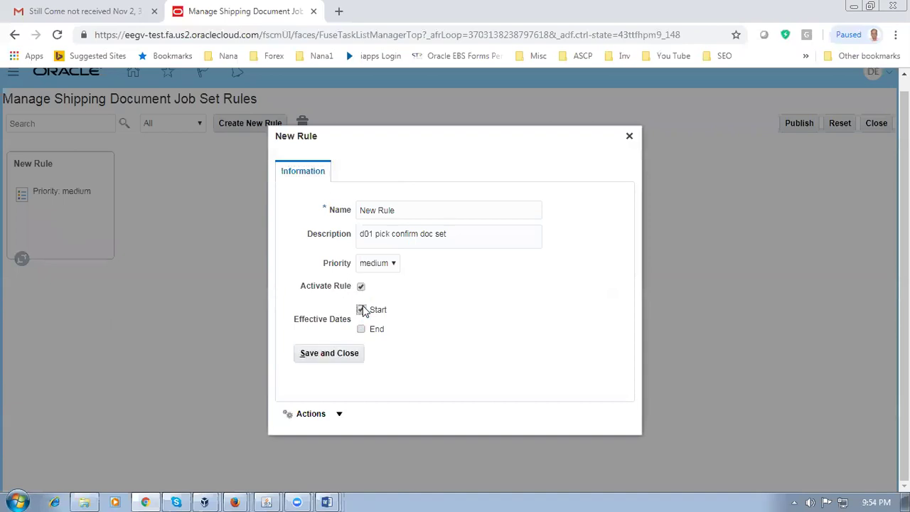
{"action": "left_click", "coordinate": [496, 310]}
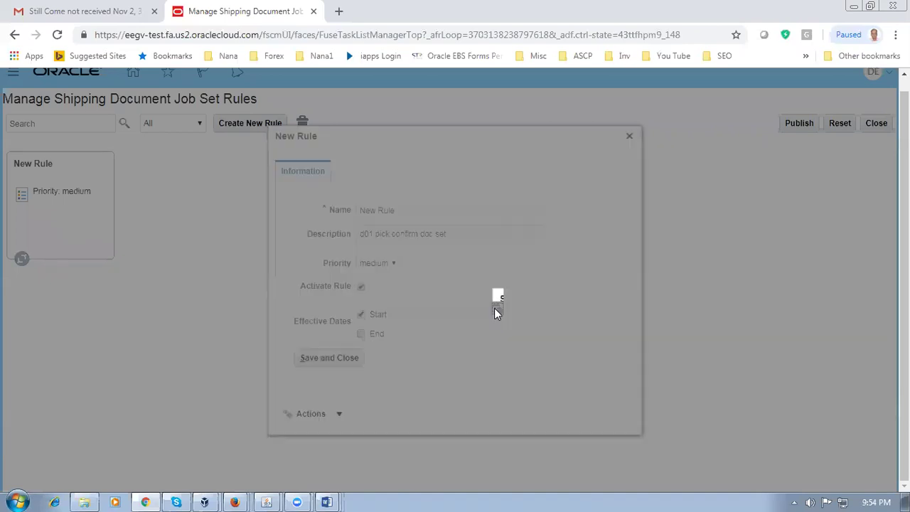
{"action": "left_click", "coordinate": [624, 288]}
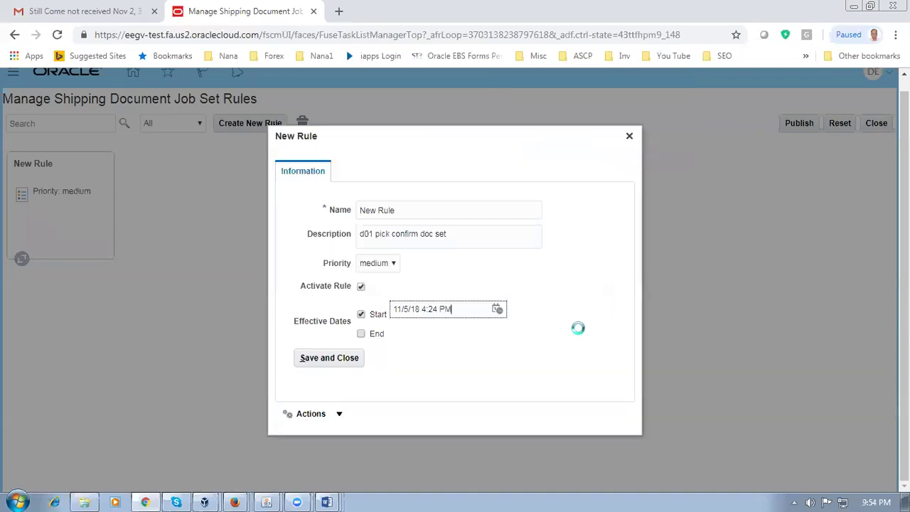
{"action": "left_click", "coordinate": [334, 358]}
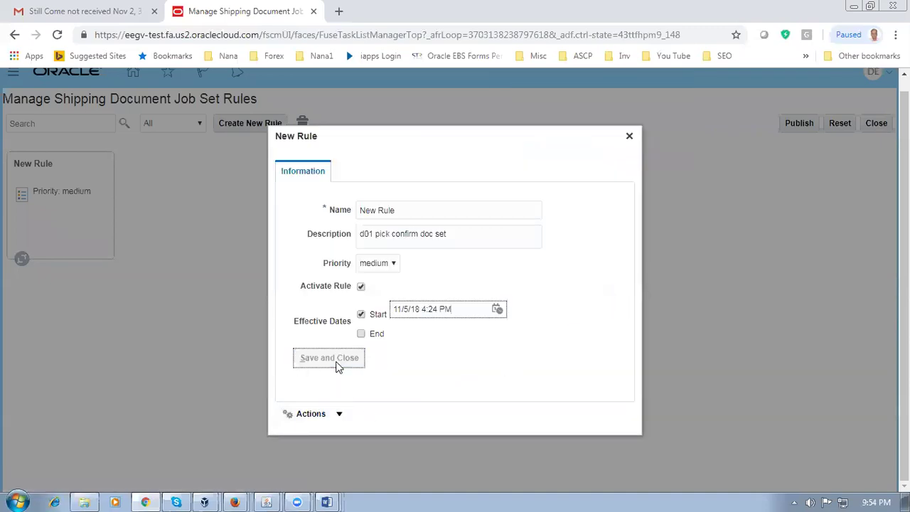
{"action": "left_click", "coordinate": [61, 218]}
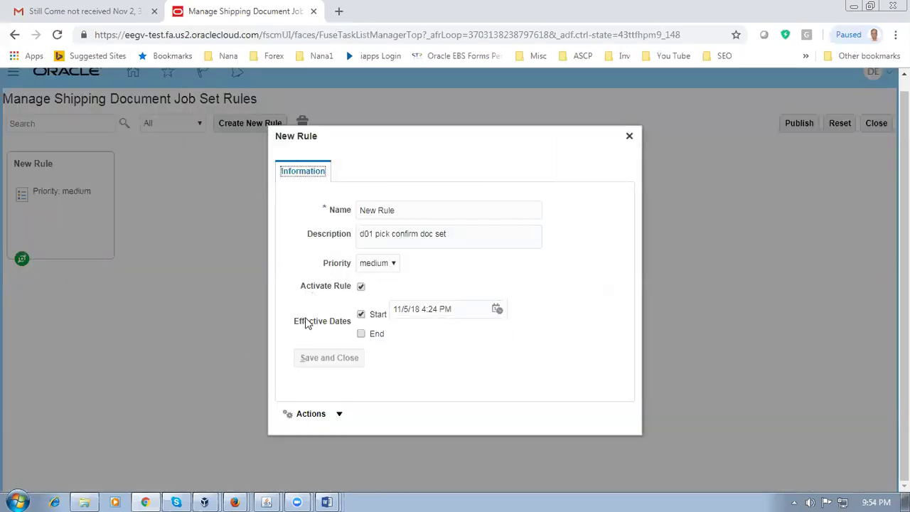
{"action": "left_click", "coordinate": [628, 137]}
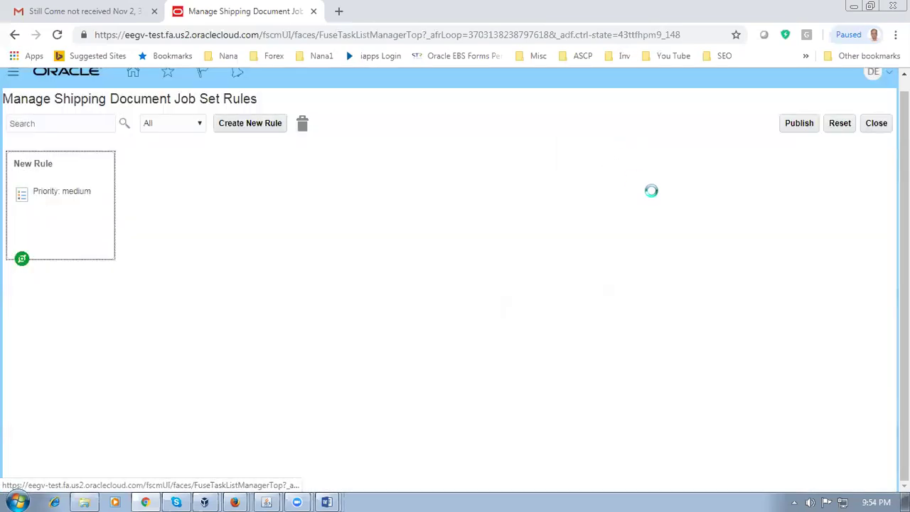
Step: Publish the job set rule changes to production and leave the rules task
{"action": "left_click", "coordinate": [806, 127]}
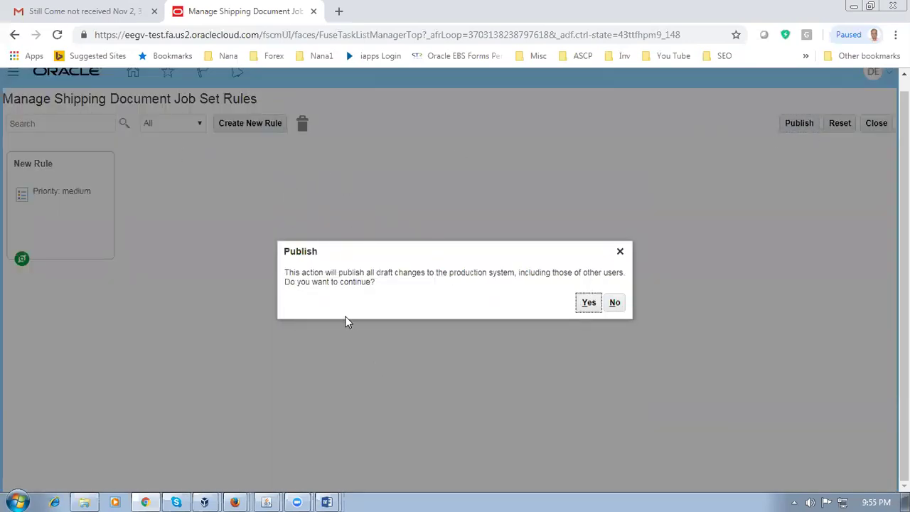
{"action": "left_click", "coordinate": [586, 306]}
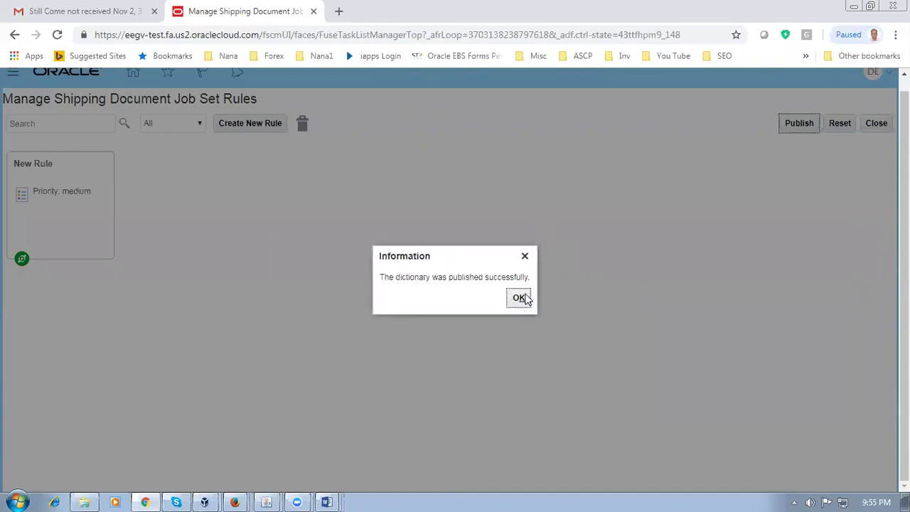
{"action": "left_click", "coordinate": [520, 300]}
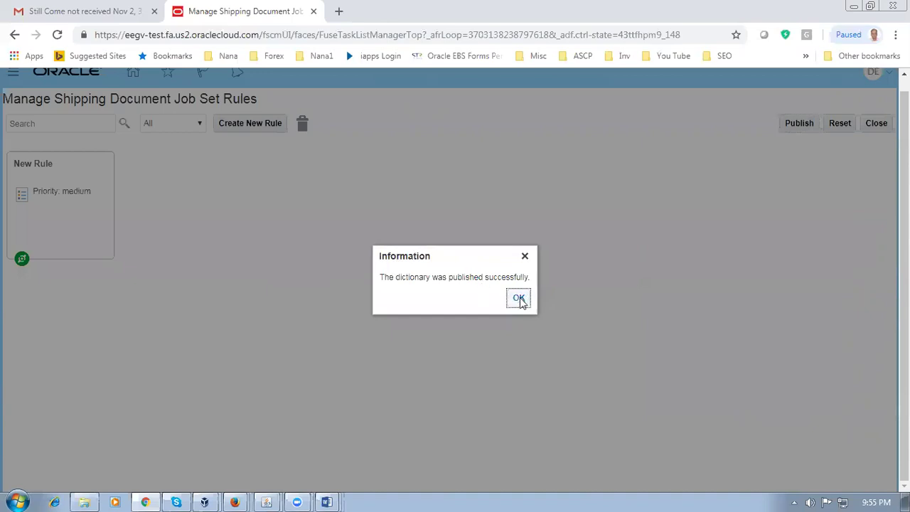
{"action": "left_click", "coordinate": [520, 299]}
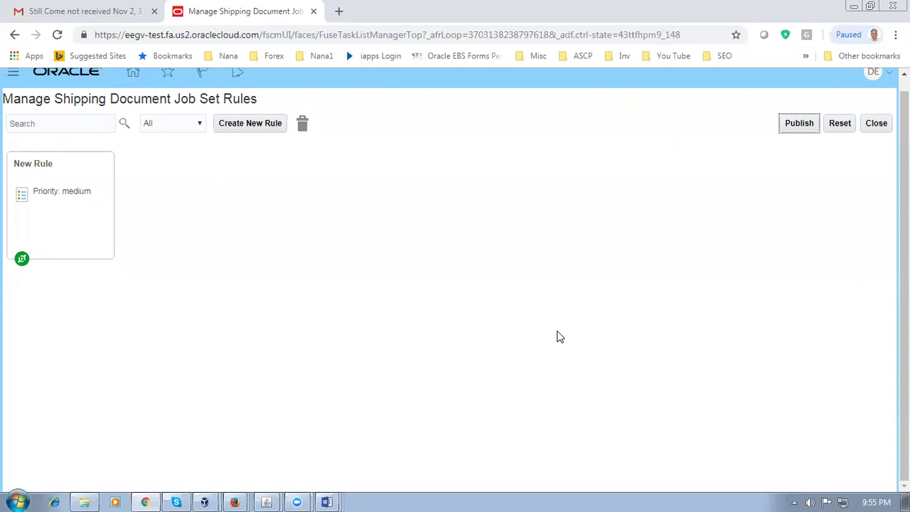
{"action": "scroll", "coordinate": [560, 337], "scroll_direction": "up", "scroll_amount": 1}
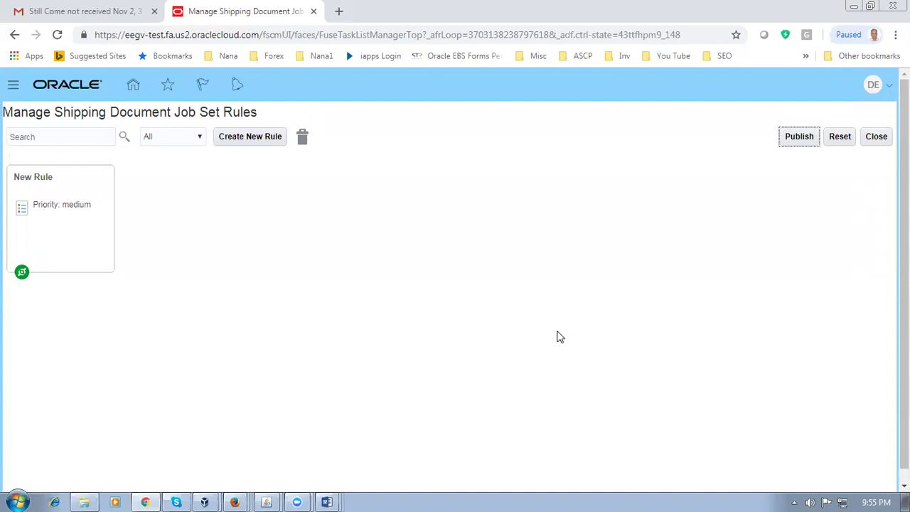
{"action": "left_click", "coordinate": [878, 137]}
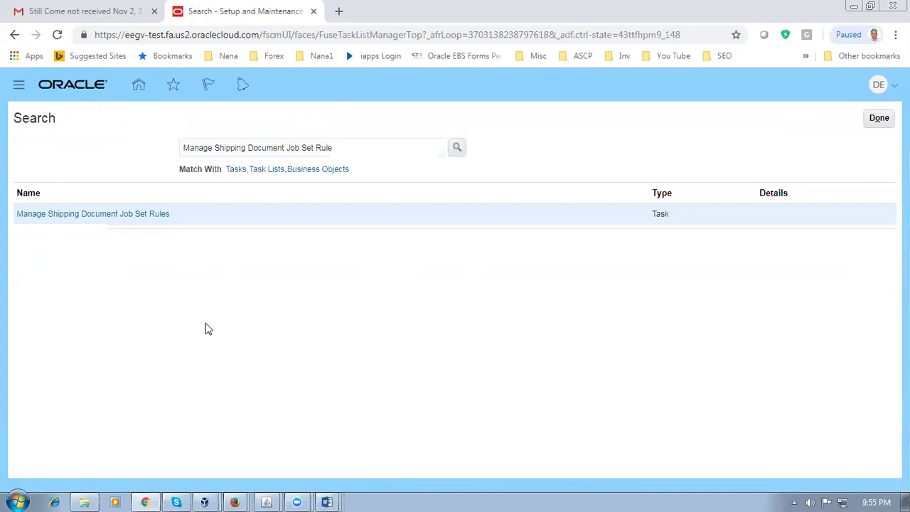
Step: Copy the row 101 task name 'Manage Shipping Document Output Preferences' from the Word worksheet
{"action": "key", "text": "alt+Tab"}
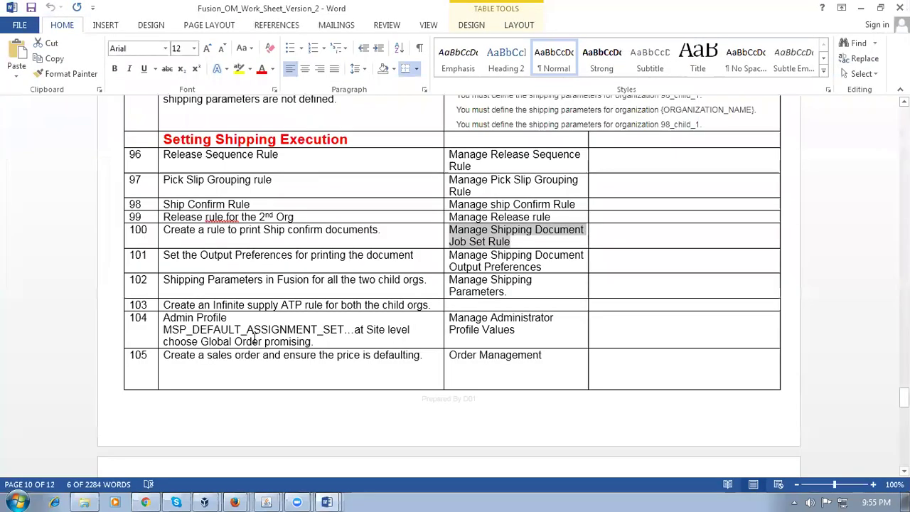
{"action": "left_click", "coordinate": [315, 261]}
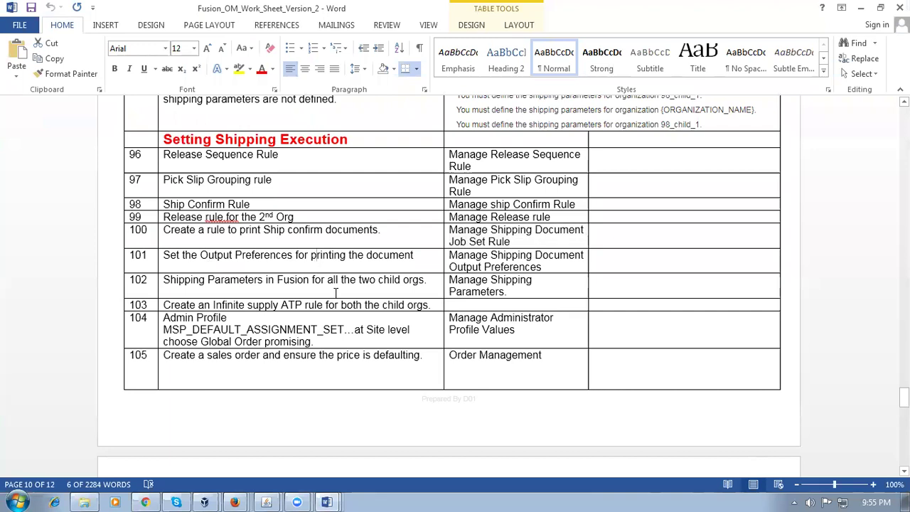
{"action": "triple_click", "coordinate": [498, 261]}
{"action": "key", "text": "ctrl+c"}
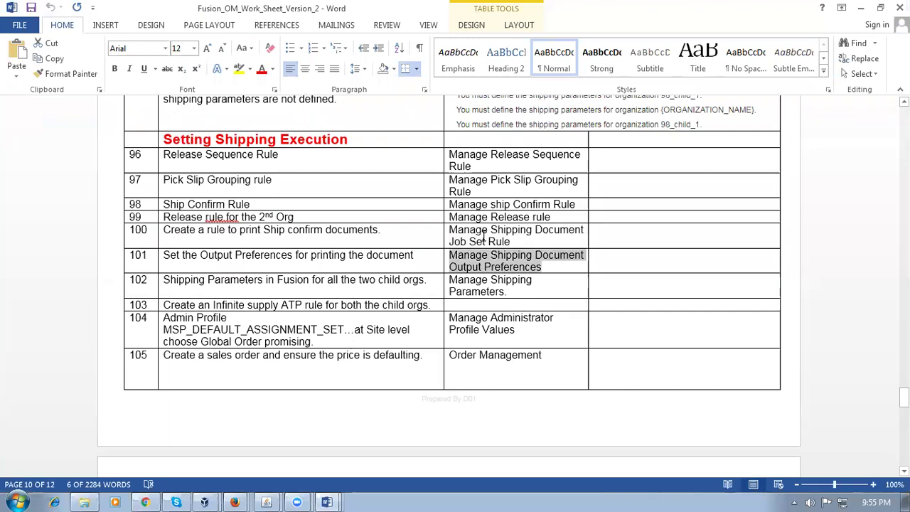
{"action": "left_click", "coordinate": [482, 233]}
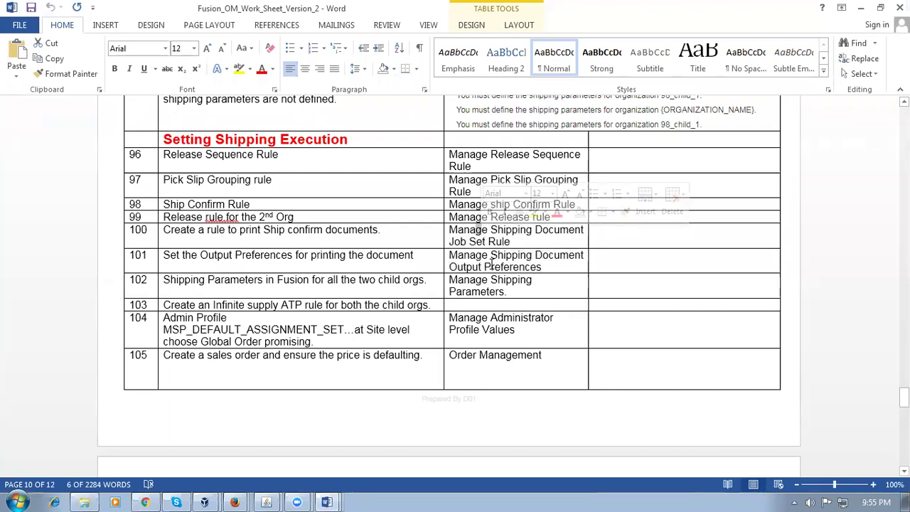
{"action": "left_click", "coordinate": [396, 258]}
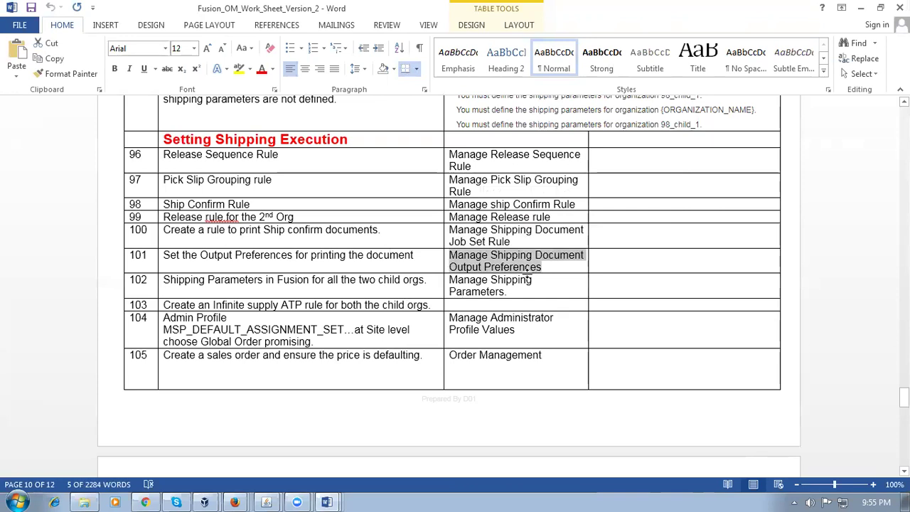
{"action": "key", "text": "alt+Tab"}
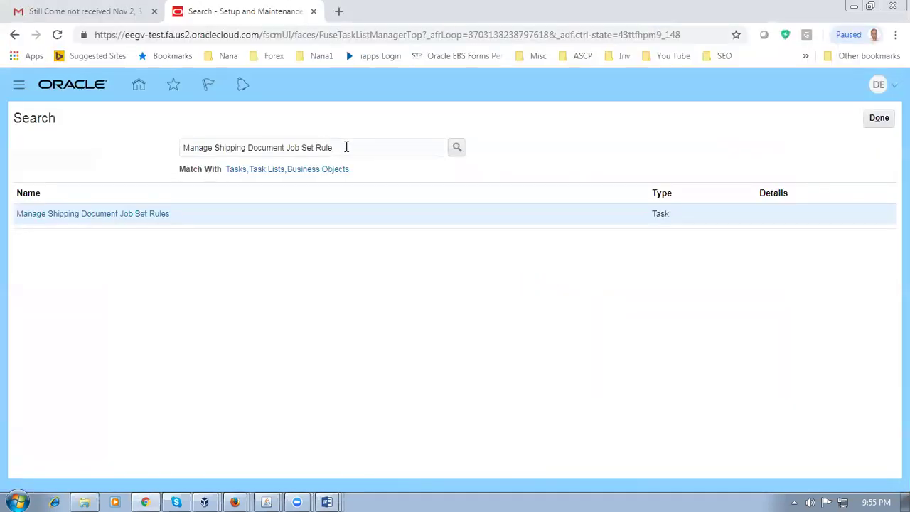
Step: Find and open Manage Shipping Document Output Preferences, then begin adding a new shipping document
{"action": "left_click_drag", "start_coordinate": [346, 147], "coordinate": [33, 149]}
{"action": "key", "text": "ctrl+v"}
{"action": "key", "text": "Return"}
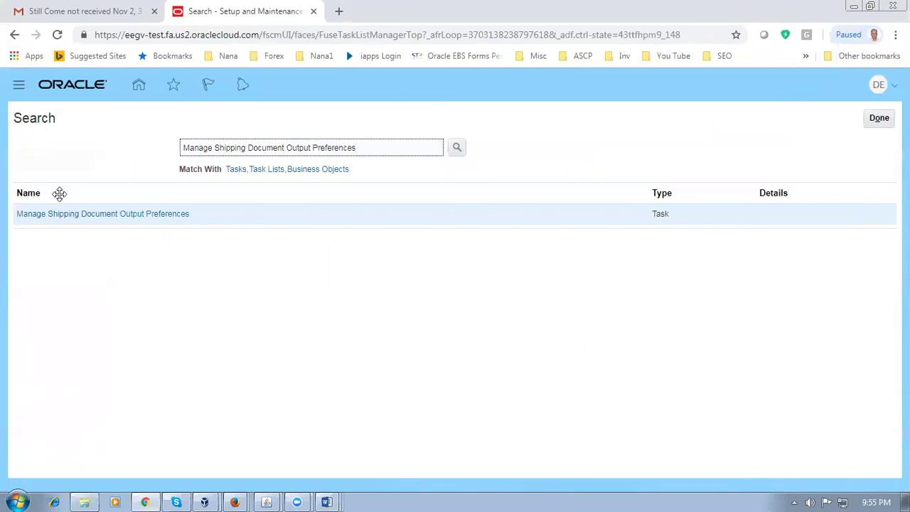
{"action": "left_click", "coordinate": [84, 218]}
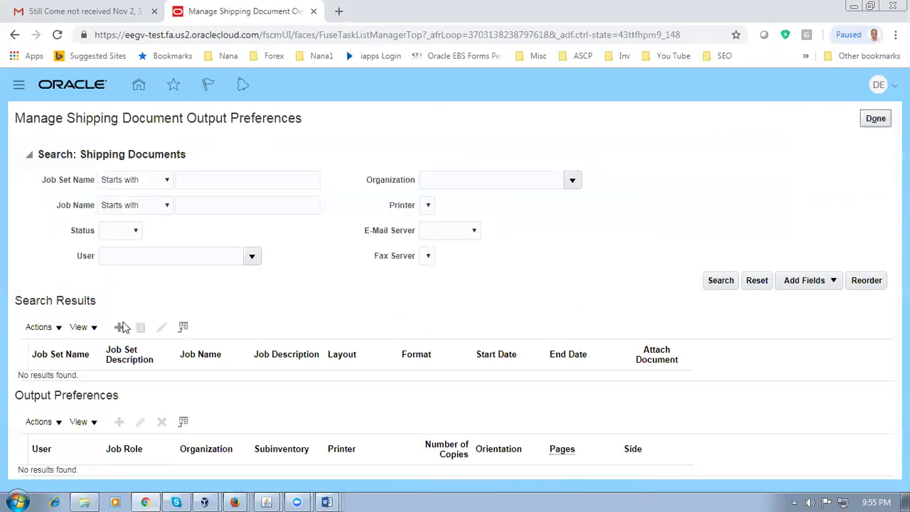
{"action": "left_click", "coordinate": [121, 327]}
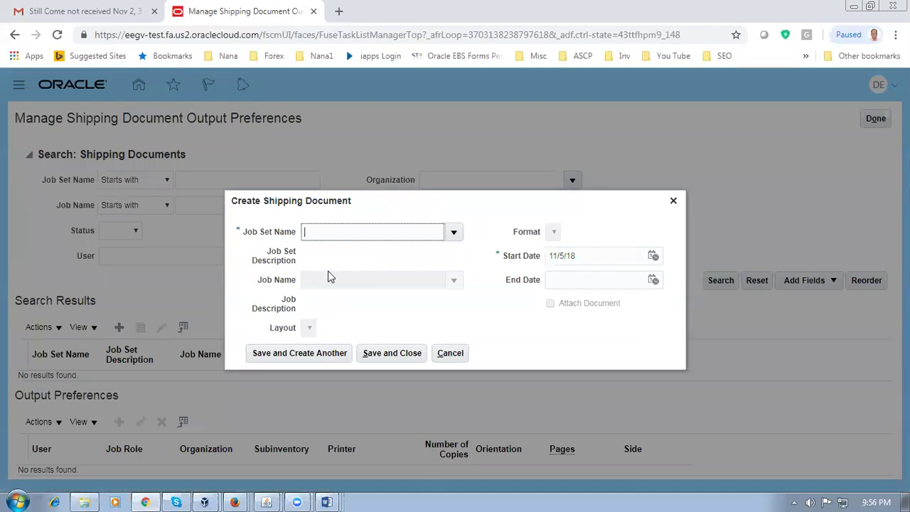
Step: Save a Ship Confirm Documents document: Print Bill of Lading Report job, Bill of Lading Report layout, HTML format
{"action": "left_click", "coordinate": [454, 233]}
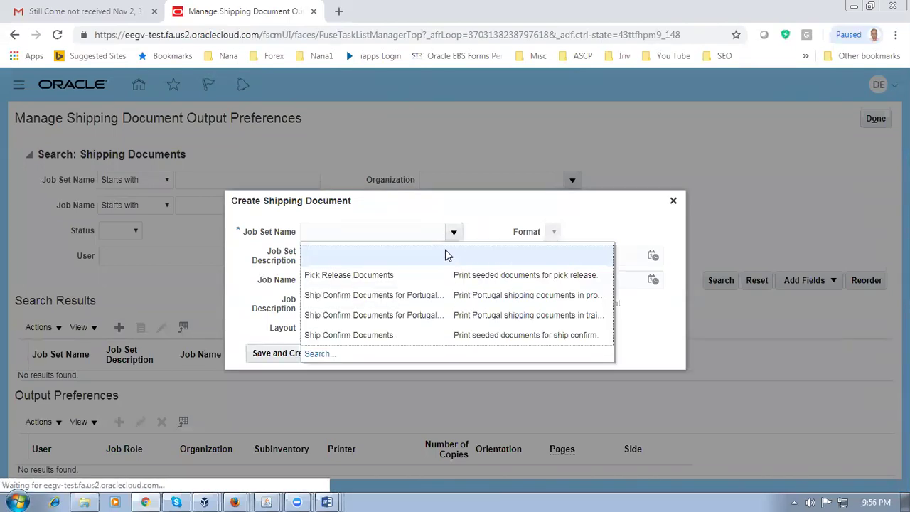
{"action": "left_click", "coordinate": [385, 334]}
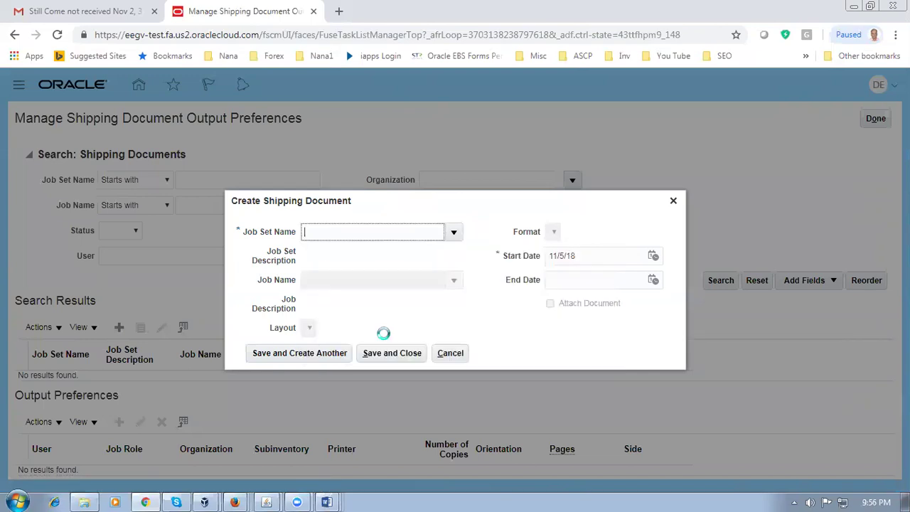
{"action": "left_click", "coordinate": [455, 281]}
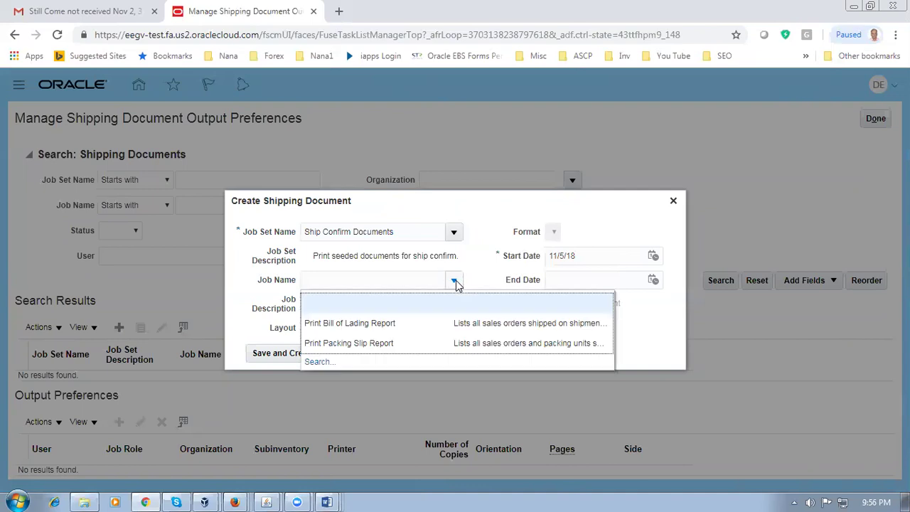
{"action": "left_click", "coordinate": [396, 329]}
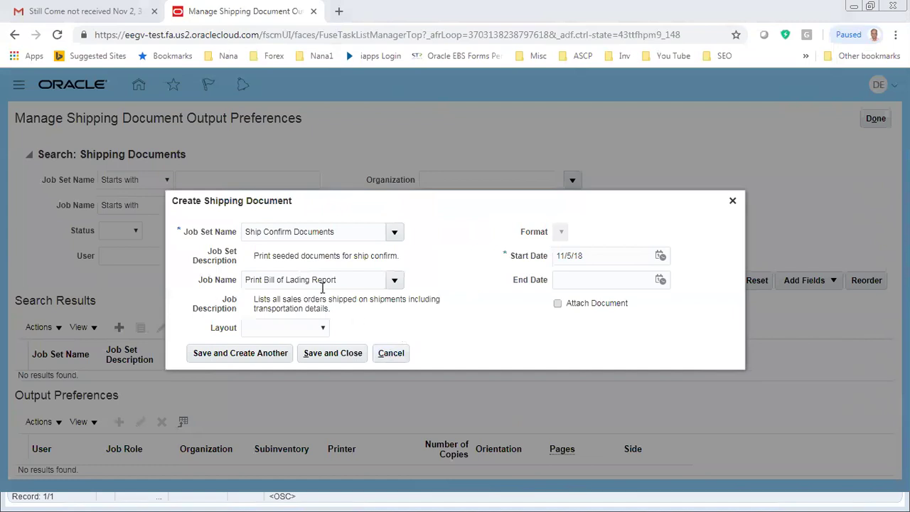
{"action": "left_click", "coordinate": [284, 330]}
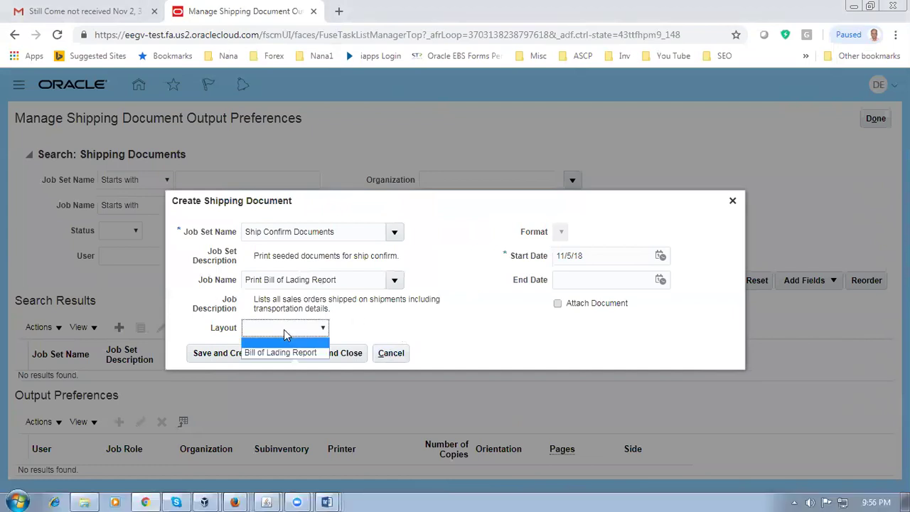
{"action": "left_click", "coordinate": [285, 348]}
{"action": "left_click", "coordinate": [353, 358]}
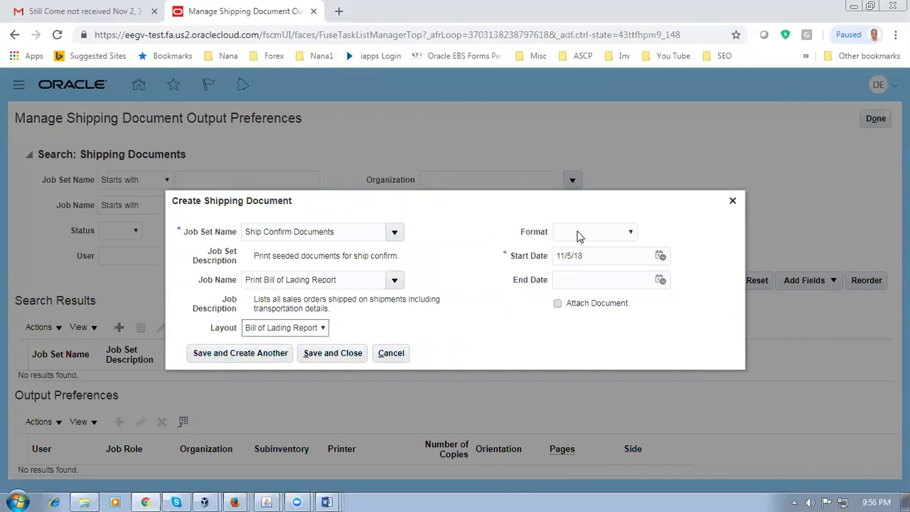
{"action": "left_click", "coordinate": [578, 236]}
{"action": "left_click", "coordinate": [573, 254]}
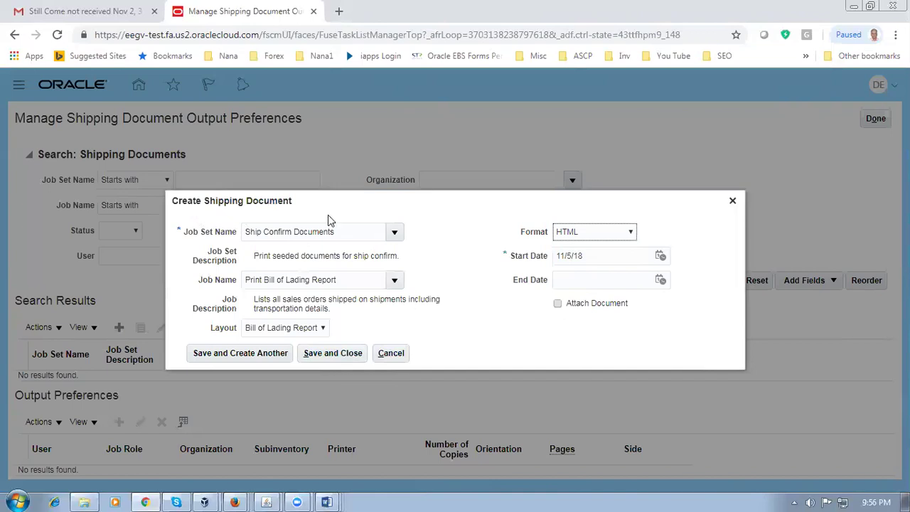
{"action": "left_click", "coordinate": [395, 281]}
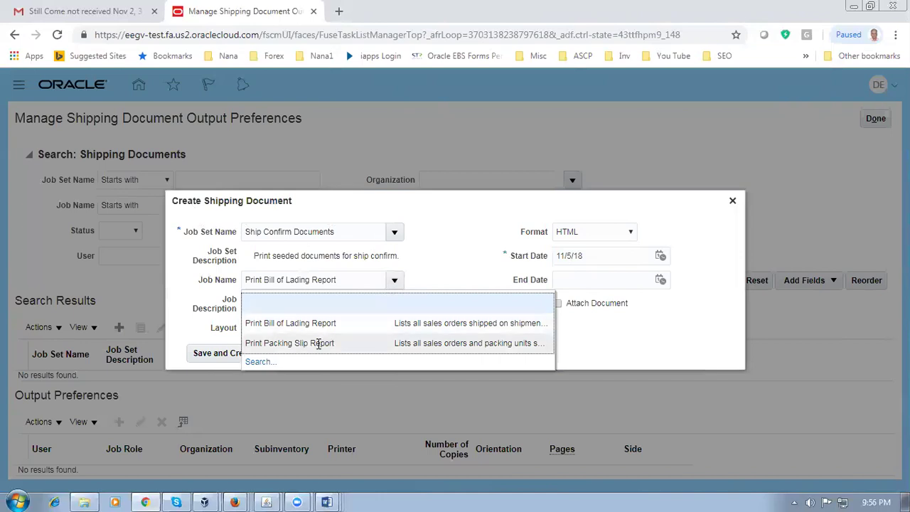
{"action": "left_click", "coordinate": [469, 266]}
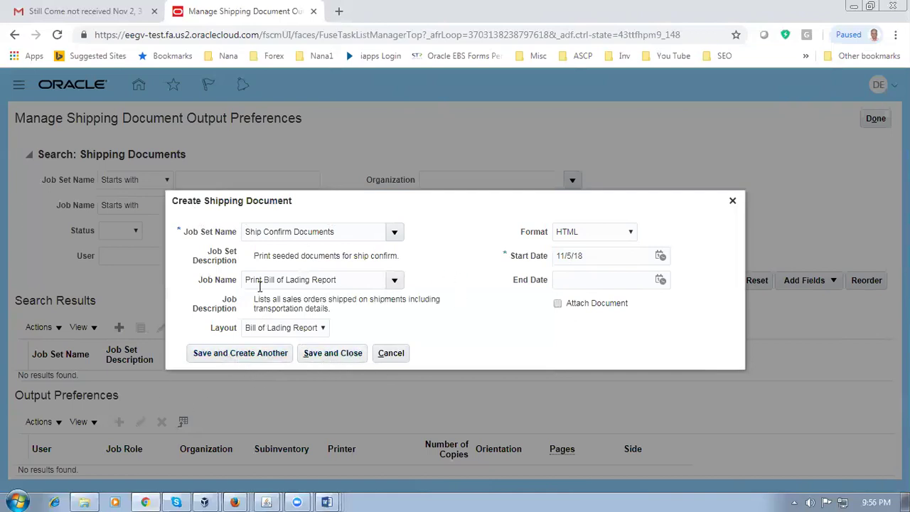
{"action": "left_click", "coordinate": [341, 358]}
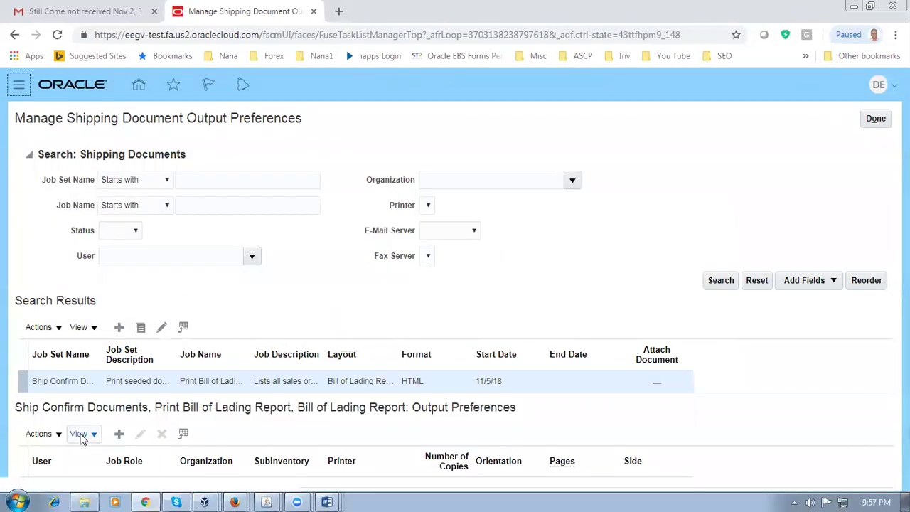
Step: Add a new output preference and try entering the user as 'd01_em'
{"action": "left_click", "coordinate": [119, 436]}
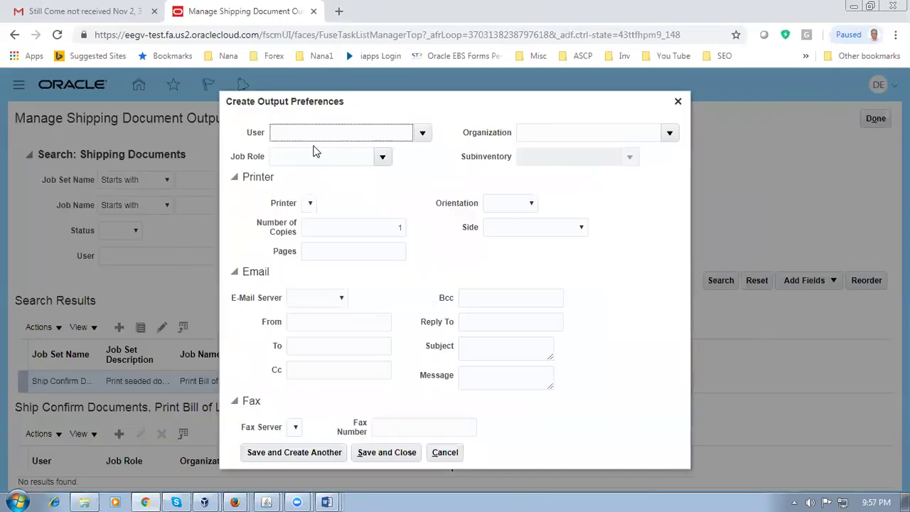
{"action": "left_click", "coordinate": [422, 133]}
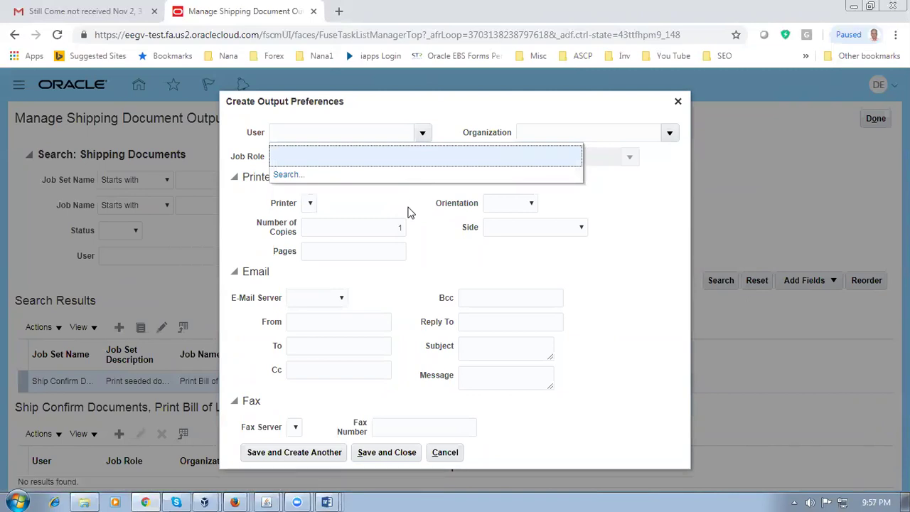
{"action": "left_click", "coordinate": [315, 153]}
{"action": "left_click", "coordinate": [313, 134]}
{"action": "type", "text": "d01_emp"}
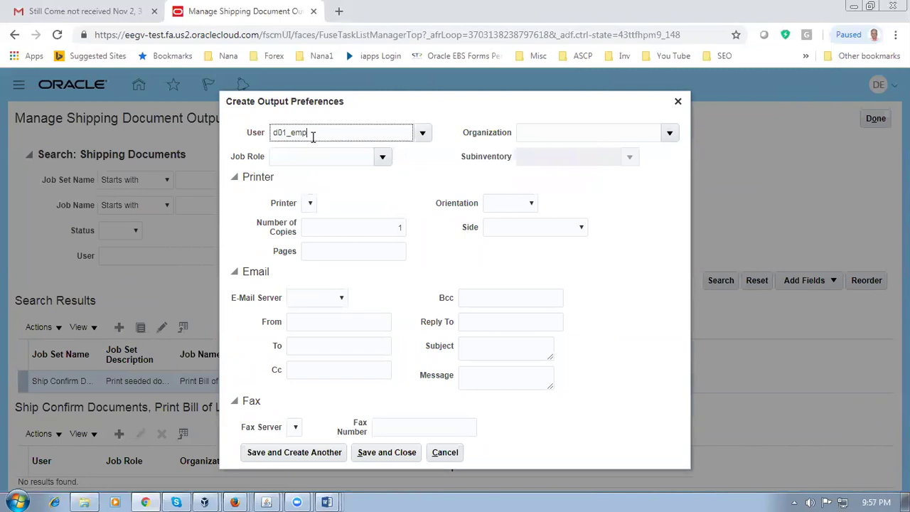
{"action": "key", "text": "Tab"}
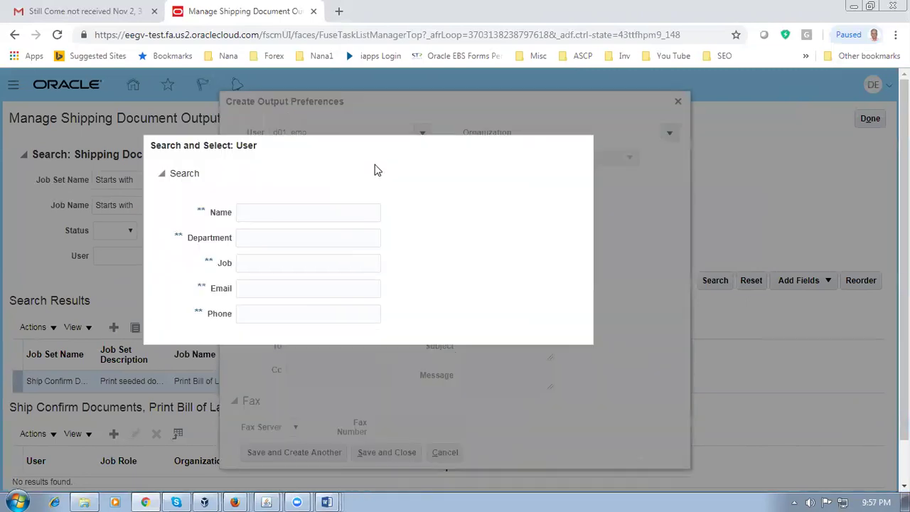
Step: Search users by name 'd01', then 'emp', and select the D01 employee as the user
{"action": "left_click", "coordinate": [291, 218]}
{"action": "type", "text": "d01"}
{"action": "left_click", "coordinate": [705, 345]}
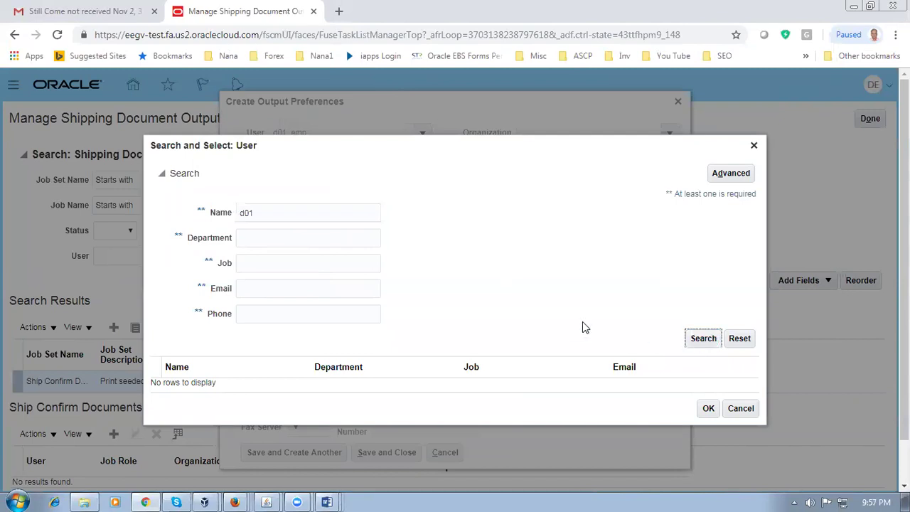
{"action": "double_click", "coordinate": [268, 216]}
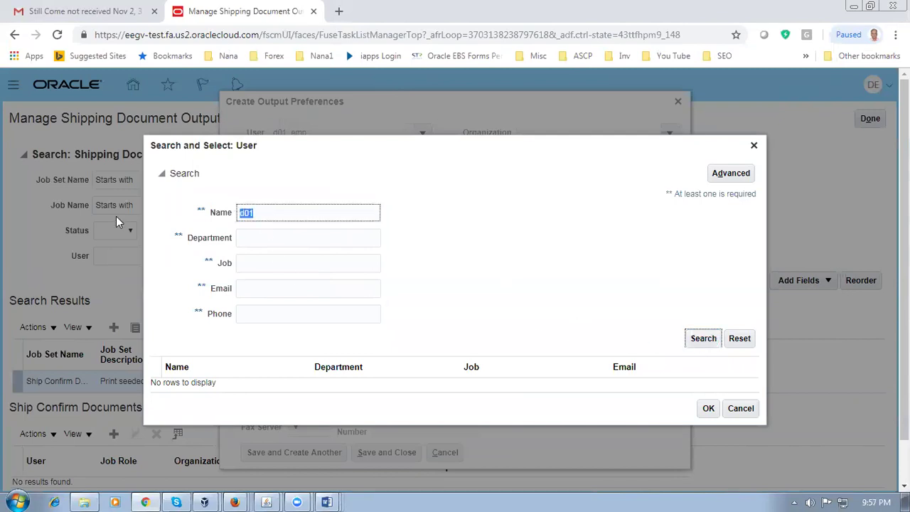
{"action": "type", "text": "emp"}
{"action": "left_click", "coordinate": [711, 341]}
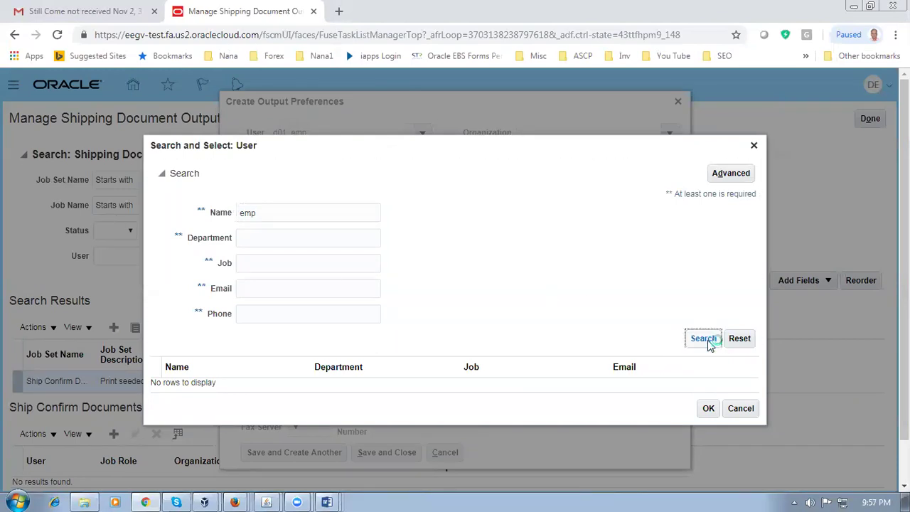
{"action": "left_click", "coordinate": [277, 322]}
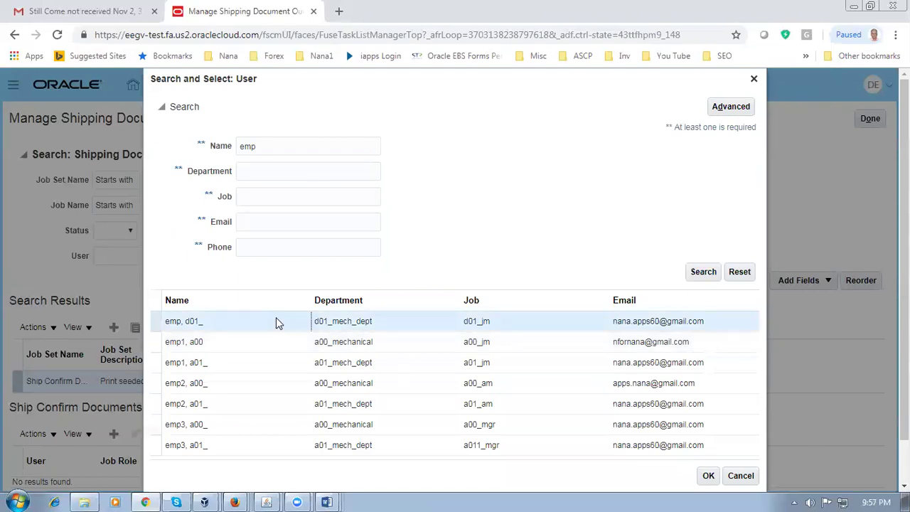
{"action": "scroll", "coordinate": [552, 415], "scroll_direction": "down", "scroll_amount": 1}
{"action": "left_click", "coordinate": [709, 428]}
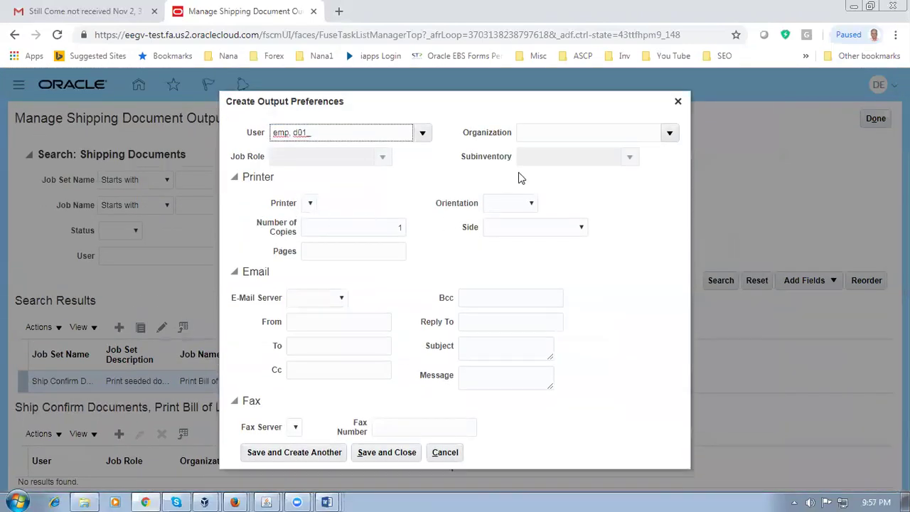
Step: Set organization D011, Portrait orientation, and DefaultEmail as the e-mail server
{"action": "left_click", "coordinate": [550, 129]}
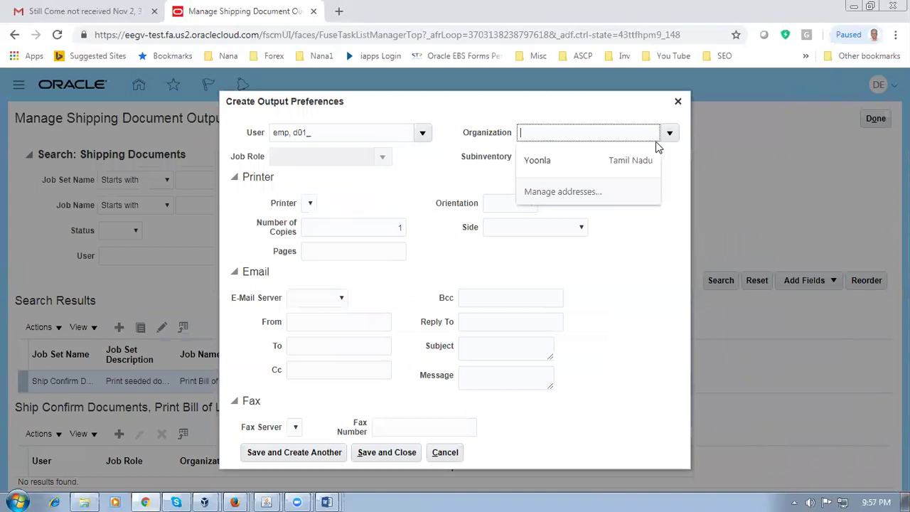
{"action": "left_click", "coordinate": [671, 134]}
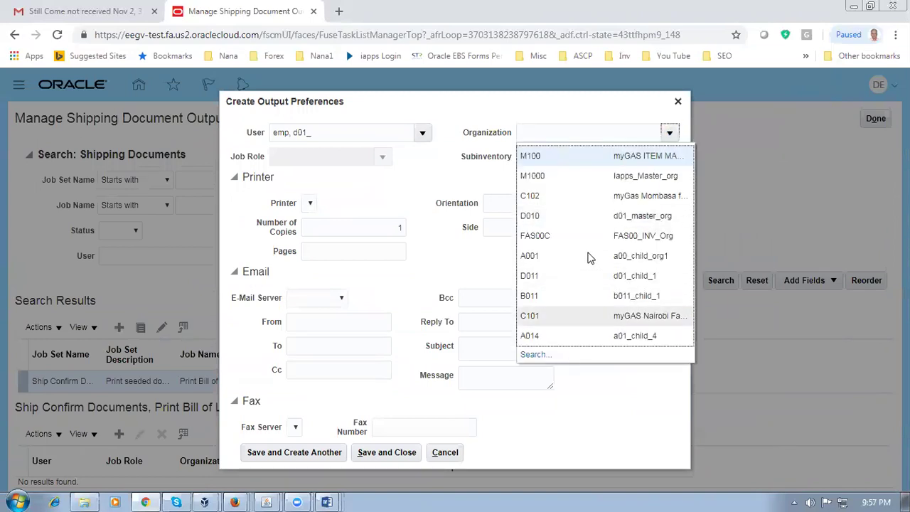
{"action": "left_click", "coordinate": [555, 134]}
{"action": "type", "text": "D011"}
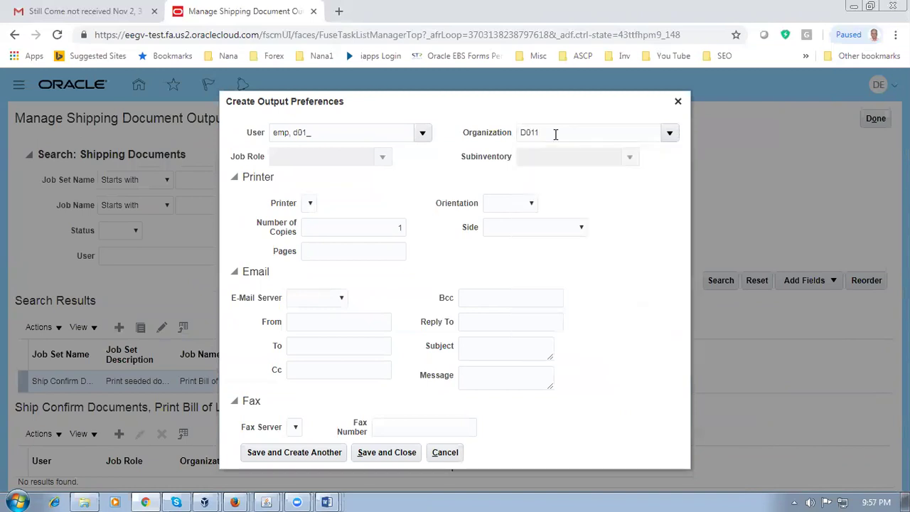
{"action": "key", "text": "Tab"}
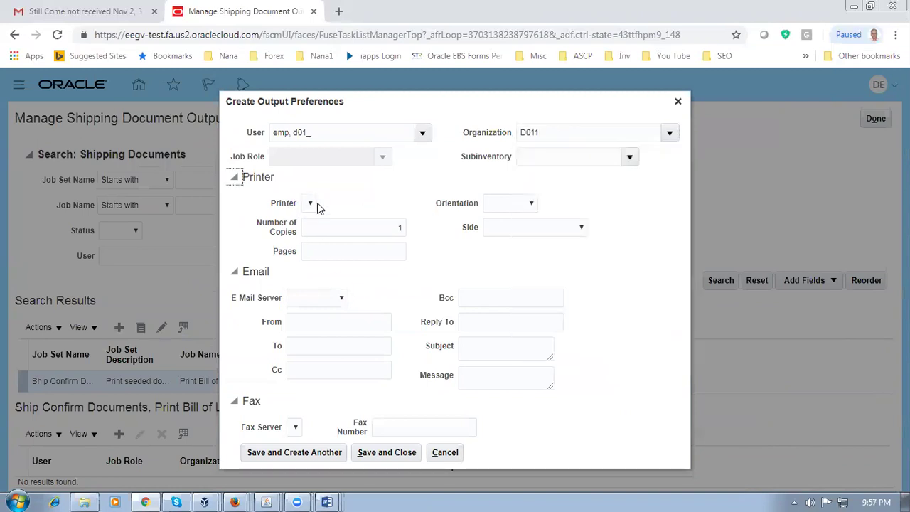
{"action": "left_click", "coordinate": [502, 207]}
{"action": "left_click", "coordinate": [496, 227]}
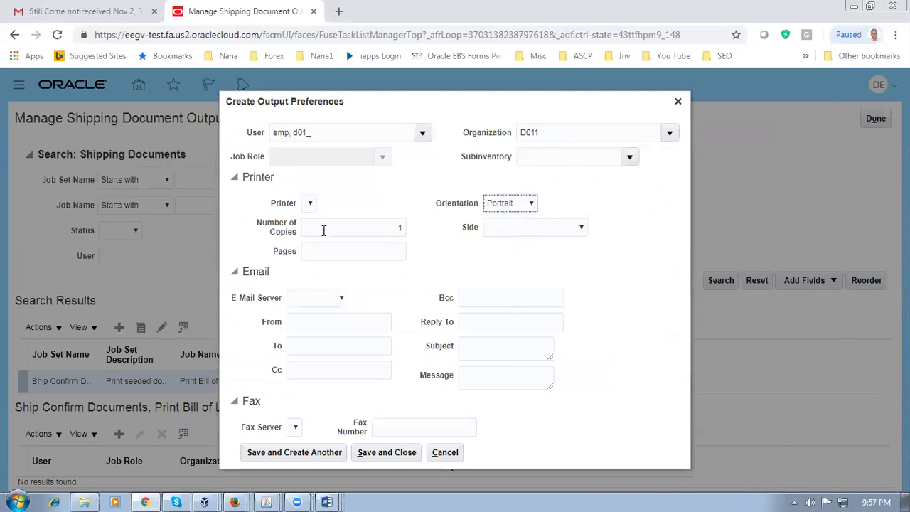
{"action": "left_click", "coordinate": [311, 304]}
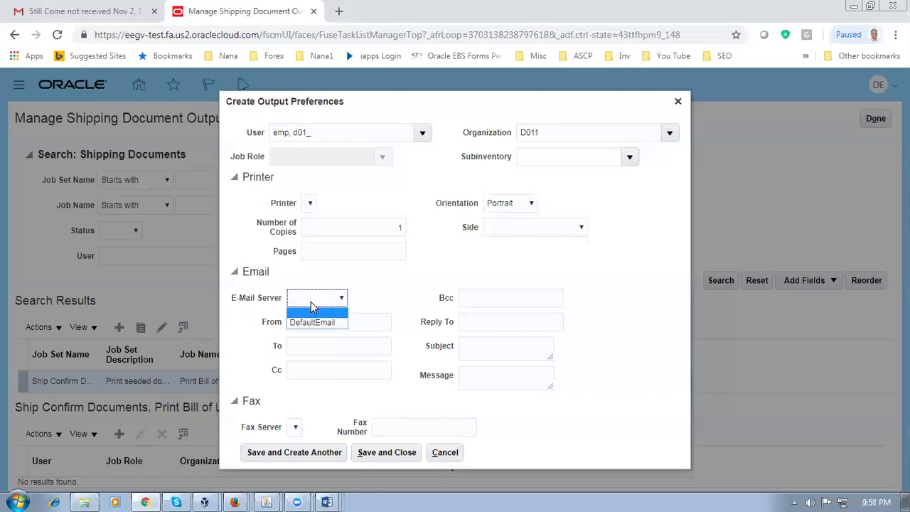
{"action": "left_click", "coordinate": [313, 322]}
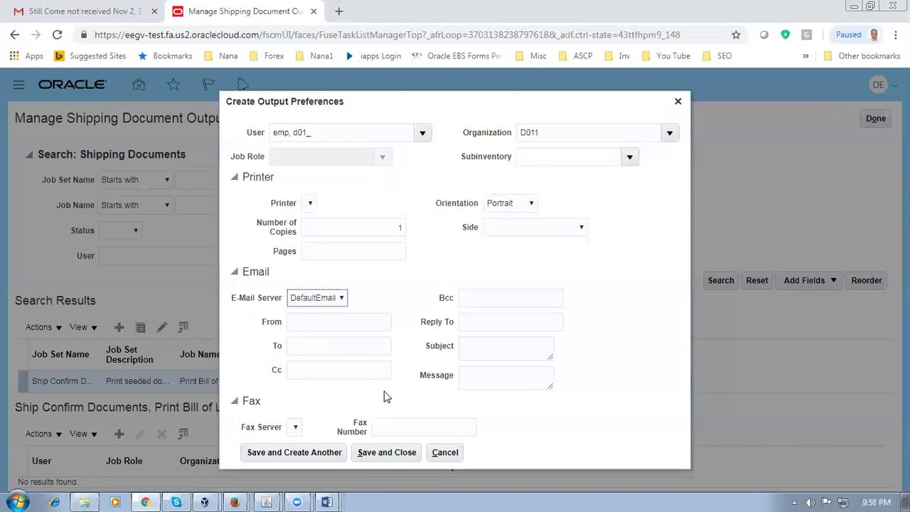
Step: Fill in the sender and recipient e-mail addresses
{"action": "left_click", "coordinate": [326, 322]}
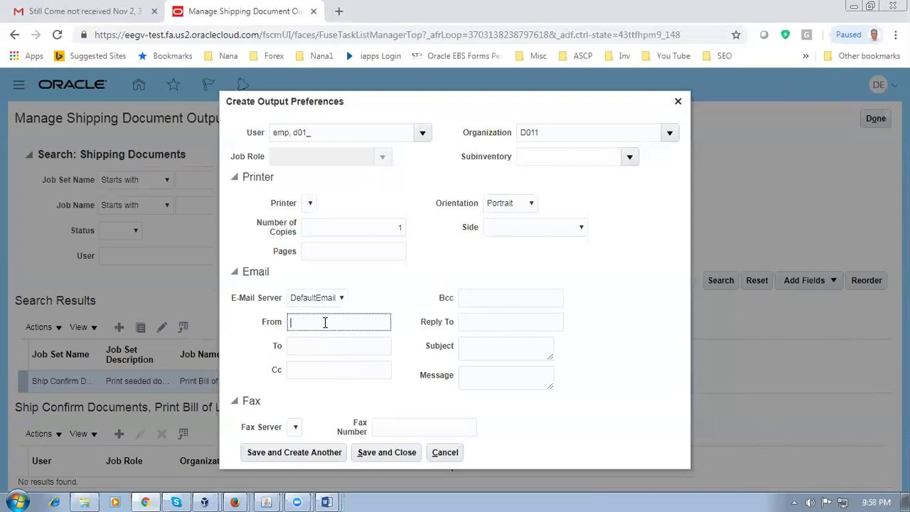
{"action": "left_click", "coordinate": [330, 347]}
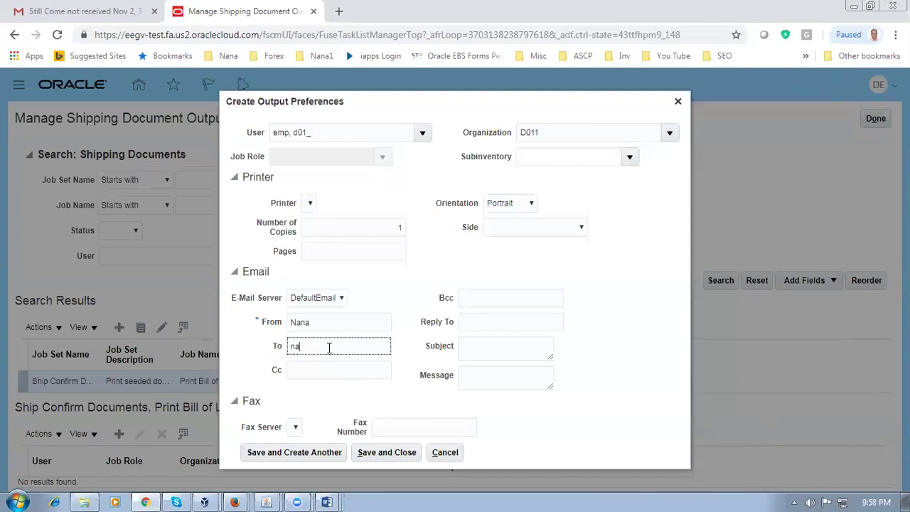
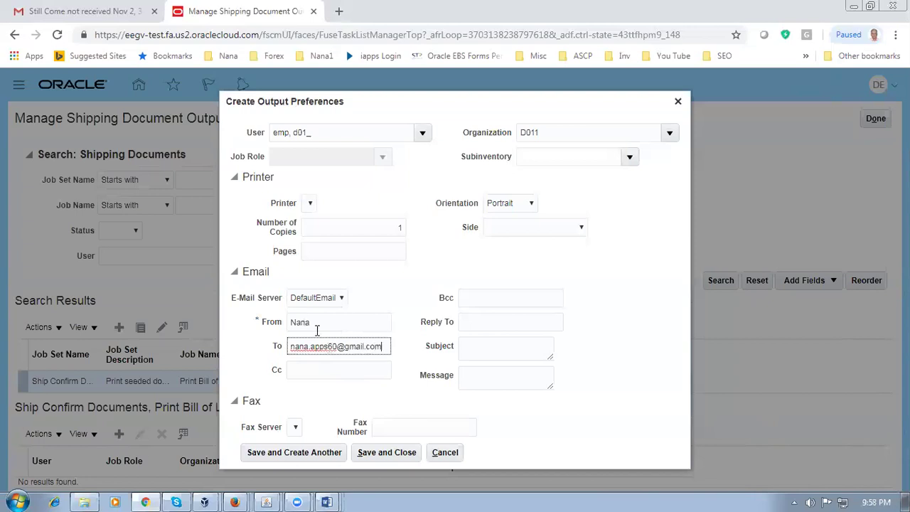
{"action": "key", "text": "shift+Tab"}
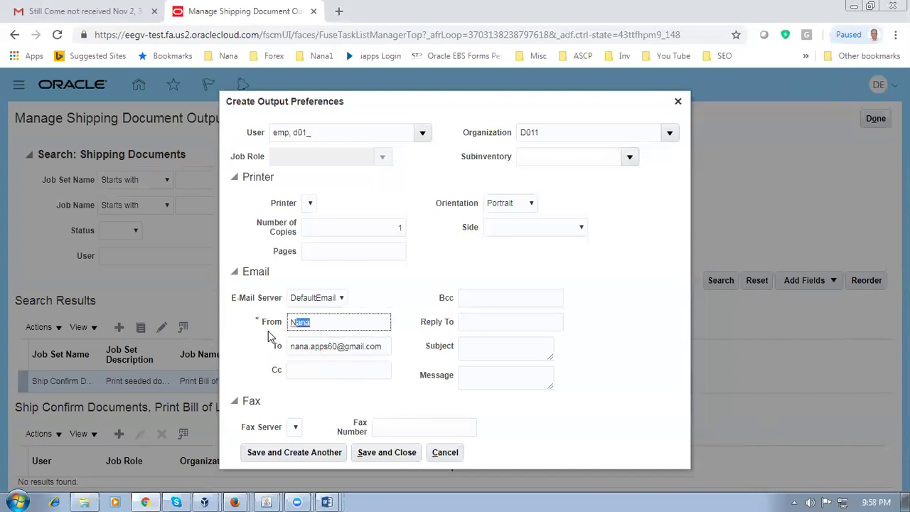
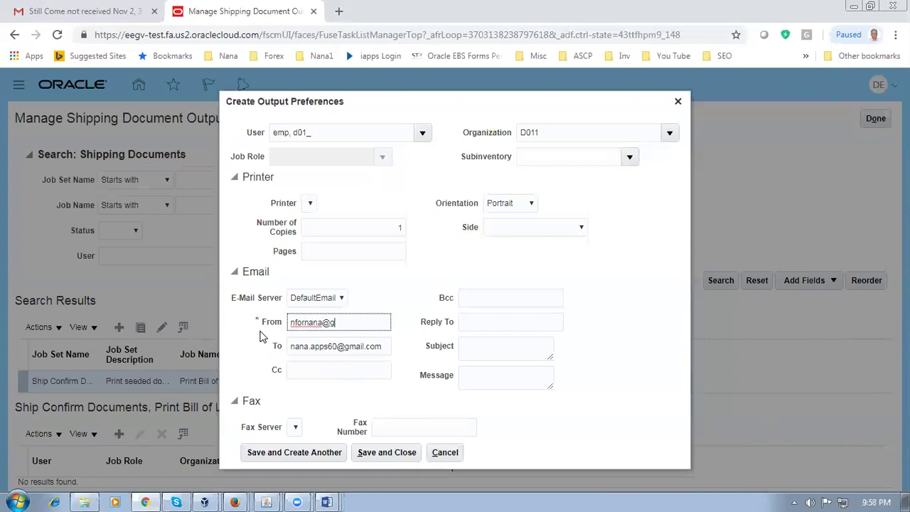
{"action": "left_click", "coordinate": [413, 330]}
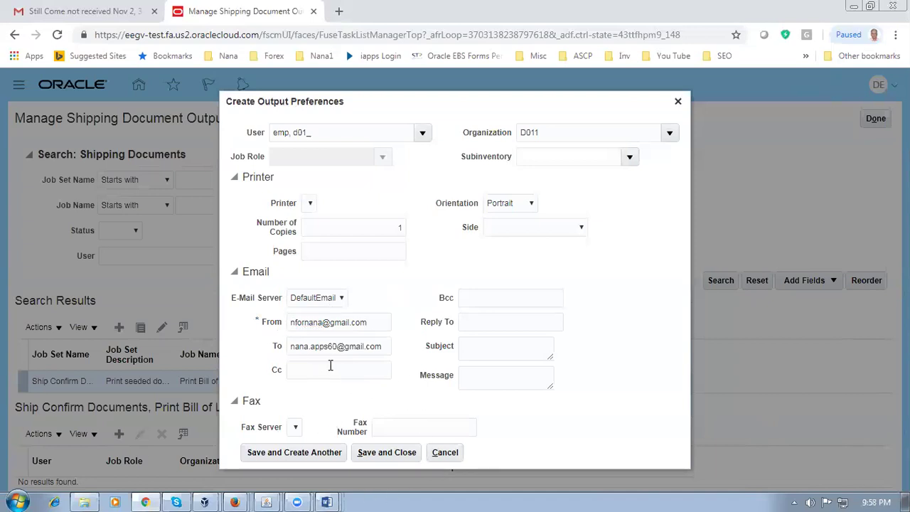
Step: Use 'Ship confirm docs' as both e-mail message and subject, then save the preference
{"action": "left_click", "coordinate": [492, 379]}
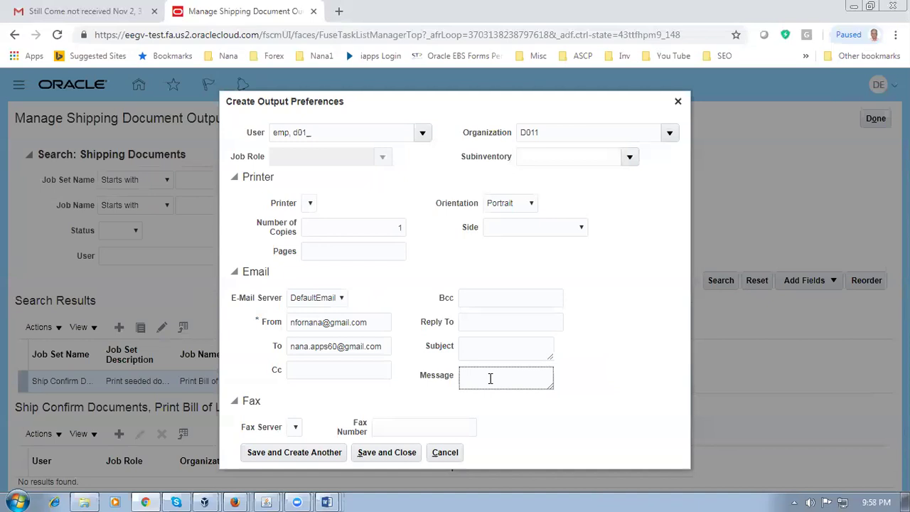
{"action": "type", "text": "Ship confirm docs"}
{"action": "left_click_drag", "start_coordinate": [543, 376], "coordinate": [456, 385]}
{"action": "key", "text": "ctrl+c"}
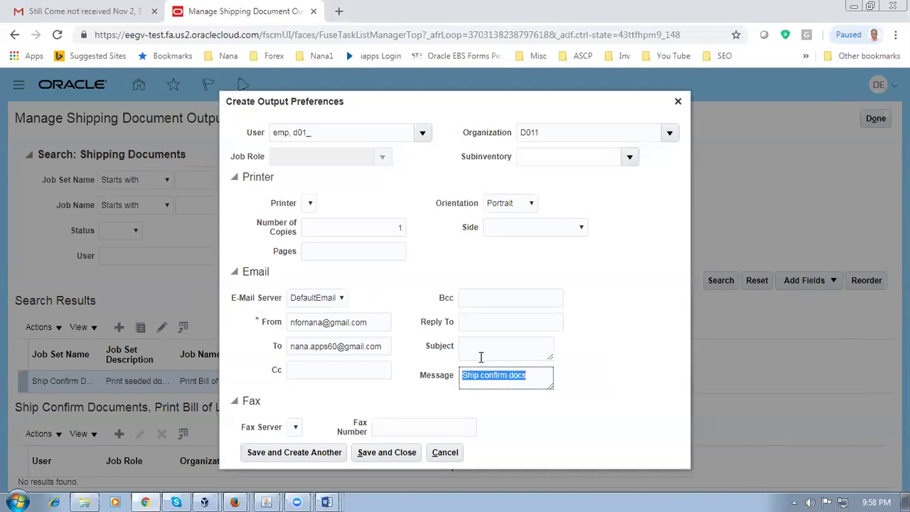
{"action": "left_click", "coordinate": [481, 356]}
{"action": "key", "text": "ctrl+v"}
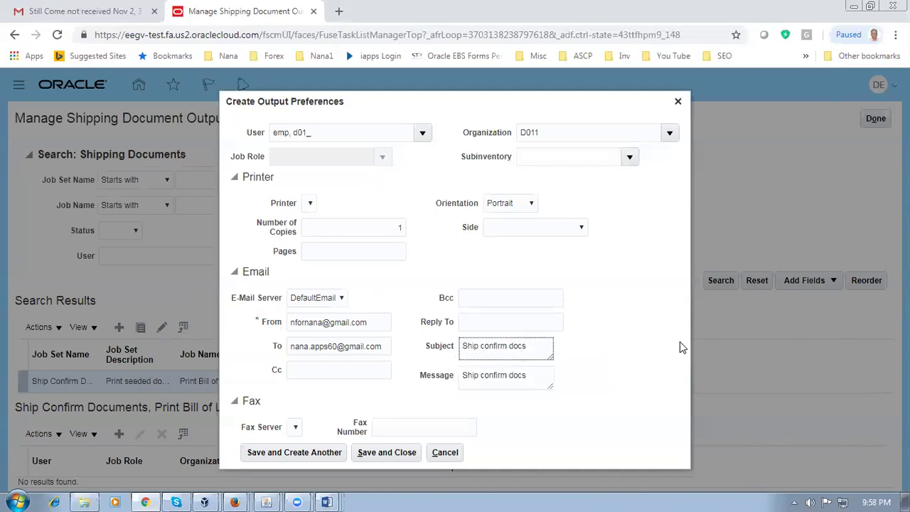
{"action": "left_click", "coordinate": [633, 355]}
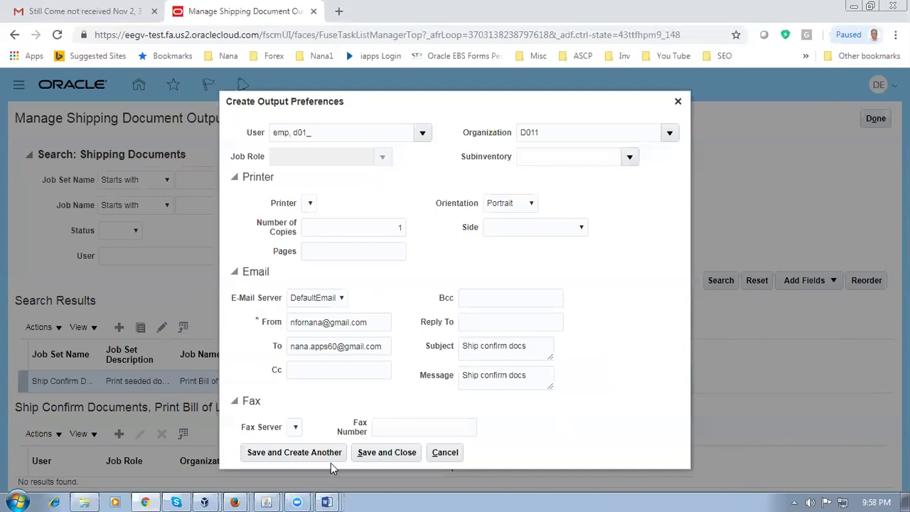
{"action": "left_click", "coordinate": [382, 457]}
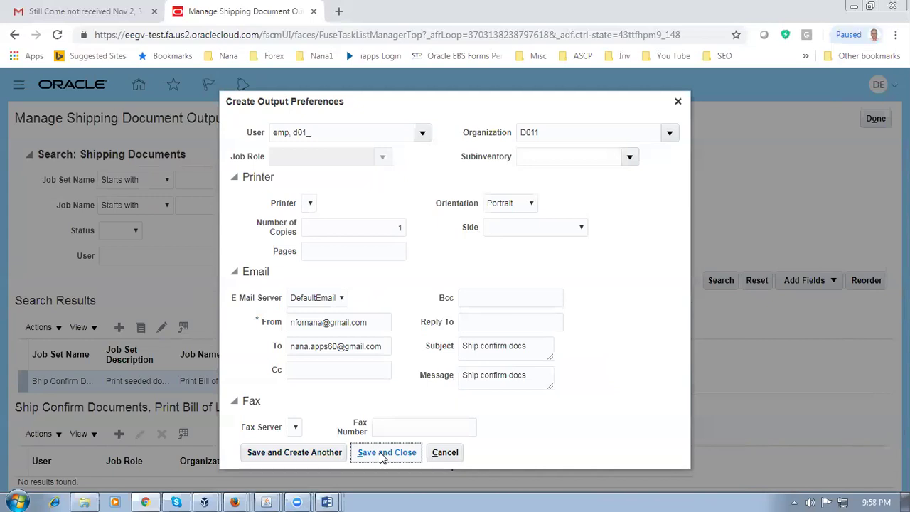
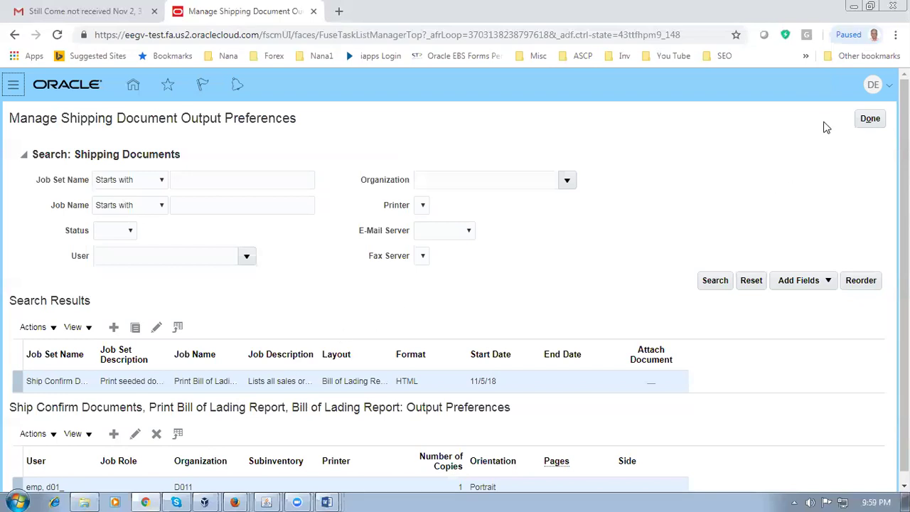
Step: Finish the Manage Shipping Document Output Preferences task with Done
{"action": "left_click", "coordinate": [864, 120]}
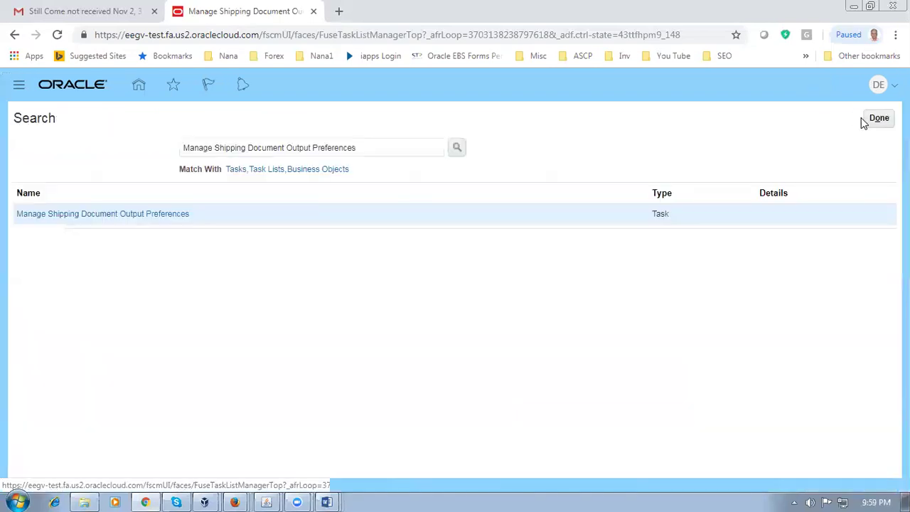
Step: Review the Shipping Execution rows 100–102 in Word and copy 'Manage Shipping Parameters' from row 102
{"action": "key", "text": "alt+Tab"}
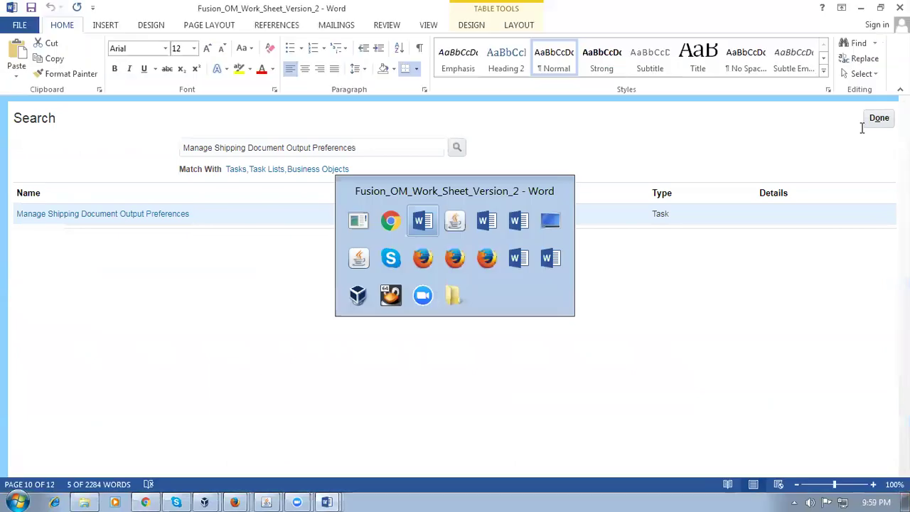
{"action": "left_click", "coordinate": [200, 282]}
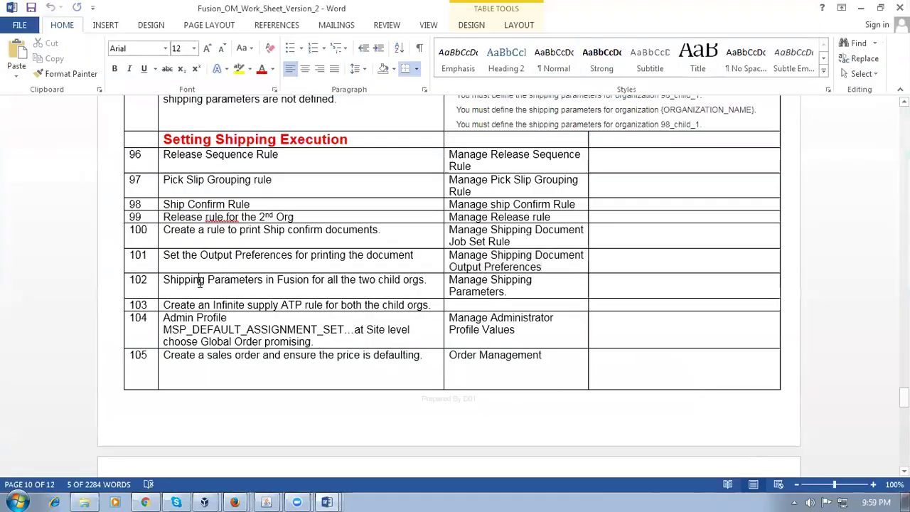
{"action": "key", "text": "Tab"}
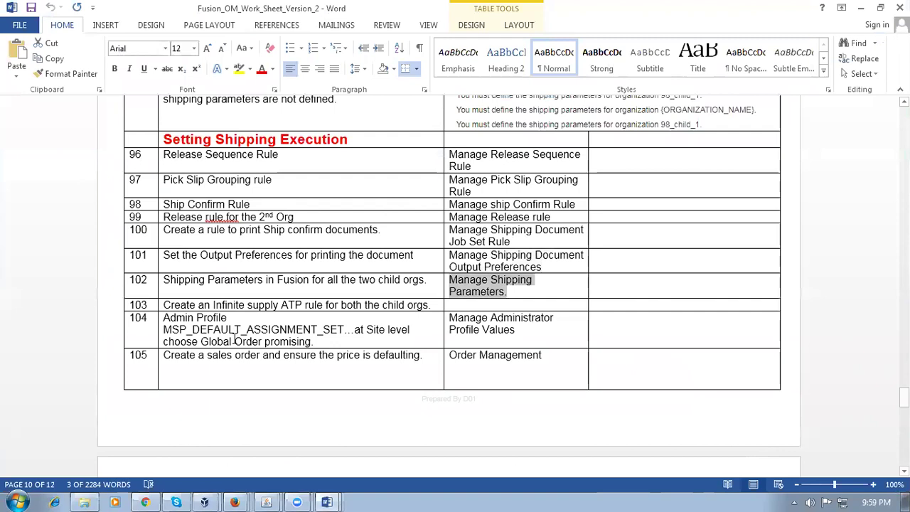
{"action": "left_click_drag", "start_coordinate": [166, 156], "coordinate": [253, 182]}
{"action": "left_click_drag", "start_coordinate": [208, 206], "coordinate": [223, 218]}
{"action": "left_click_drag", "start_coordinate": [299, 235], "coordinate": [308, 295]}
{"action": "left_click", "coordinate": [304, 293]}
{"action": "key", "text": "Tab"}
{"action": "key", "text": "ctrl+c"}
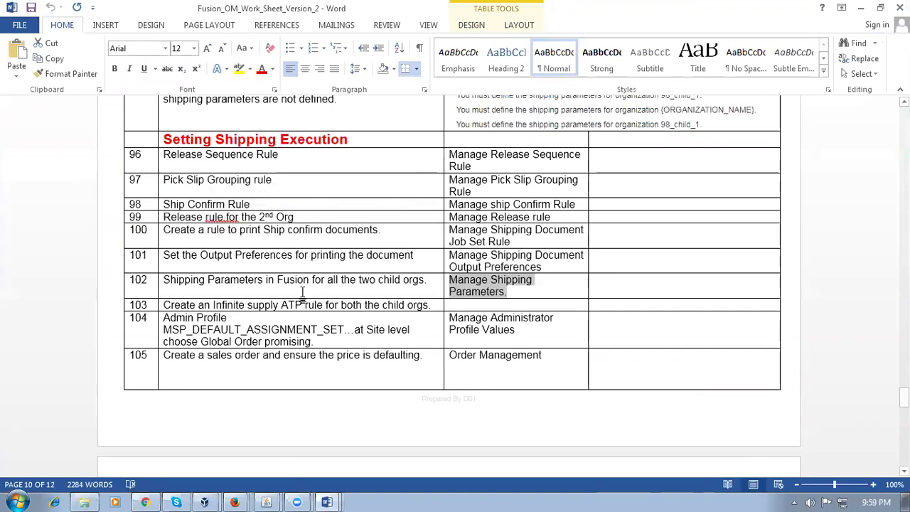
{"action": "key", "text": "alt+Tab"}
Step: Search for the Manage Shipping Parameters task, open it, and select organization D011
{"action": "left_click_drag", "start_coordinate": [368, 149], "coordinate": [292, 148]}
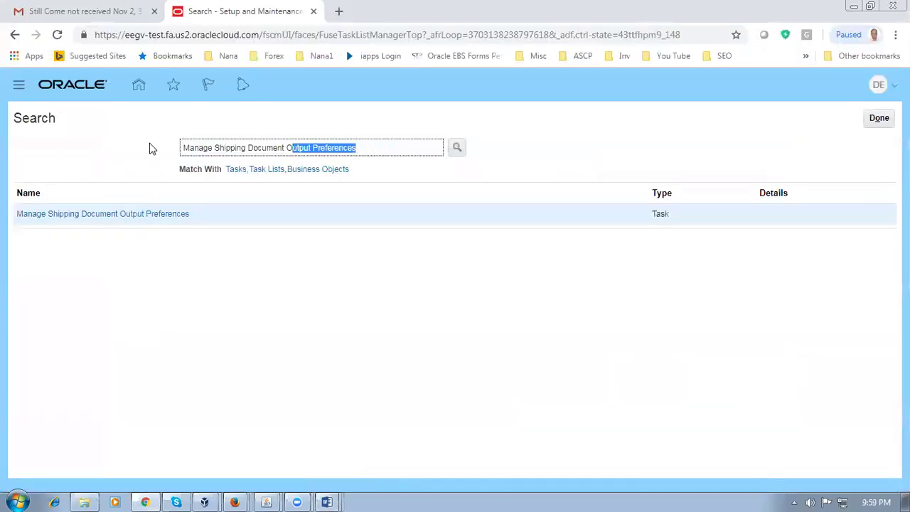
{"action": "left_click_drag", "start_coordinate": [149, 149], "coordinate": [148, 149]}
{"action": "key", "text": "ctrl+v"}
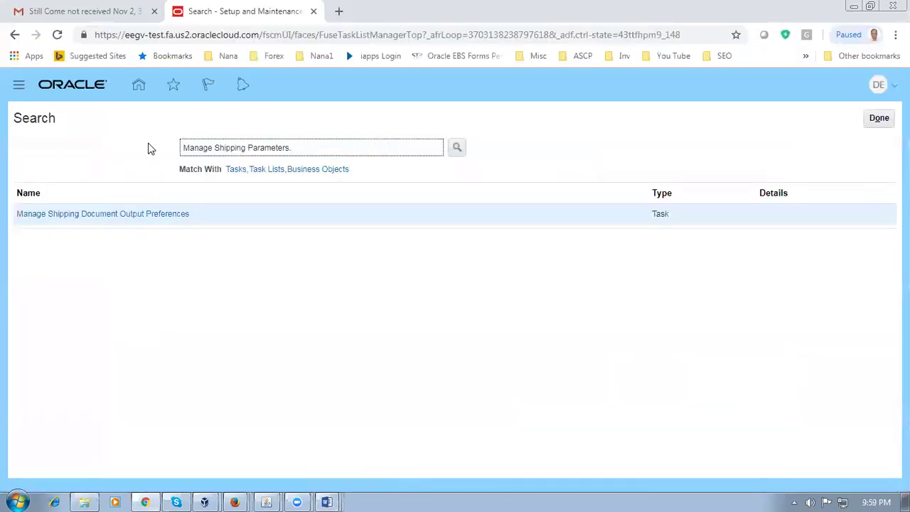
{"action": "key", "text": "Return"}
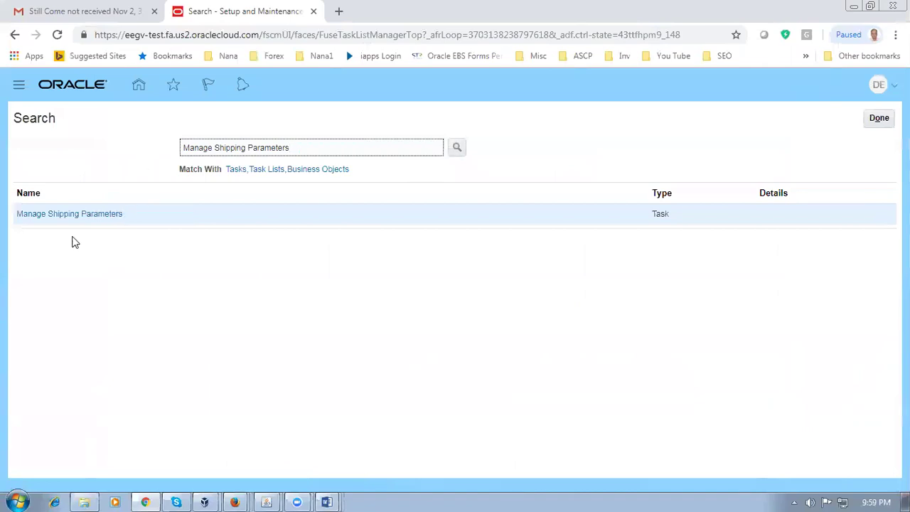
{"action": "left_click", "coordinate": [78, 218]}
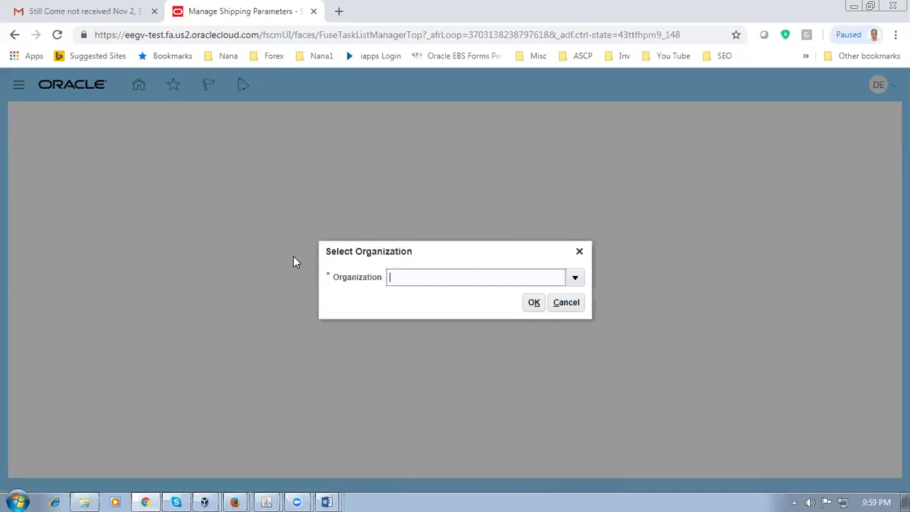
{"action": "type", "text": "D011"}
{"action": "left_click", "coordinate": [535, 305]}
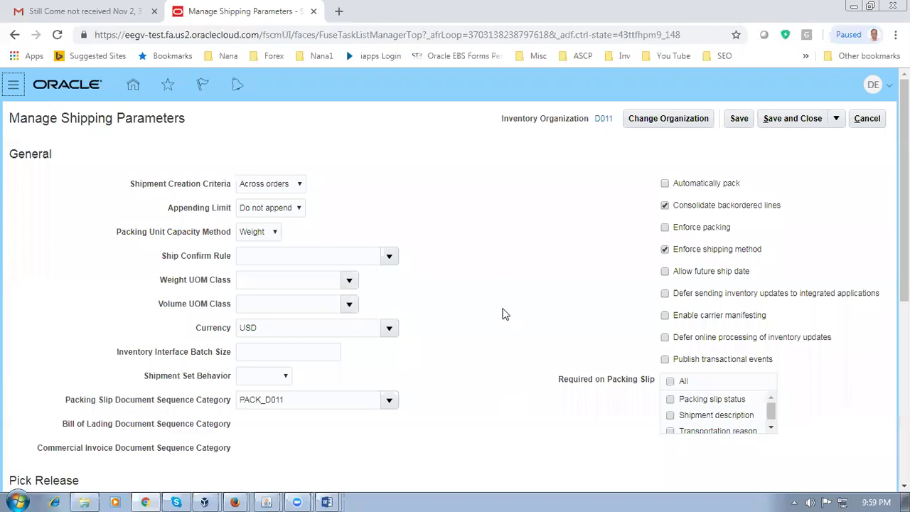
Step: Set the Ship Confirm Rule to the d01 ship confirm rule suggestion
{"action": "left_click", "coordinate": [262, 258]}
{"action": "type", "text": "d01"}
{"action": "key", "text": "Tab"}
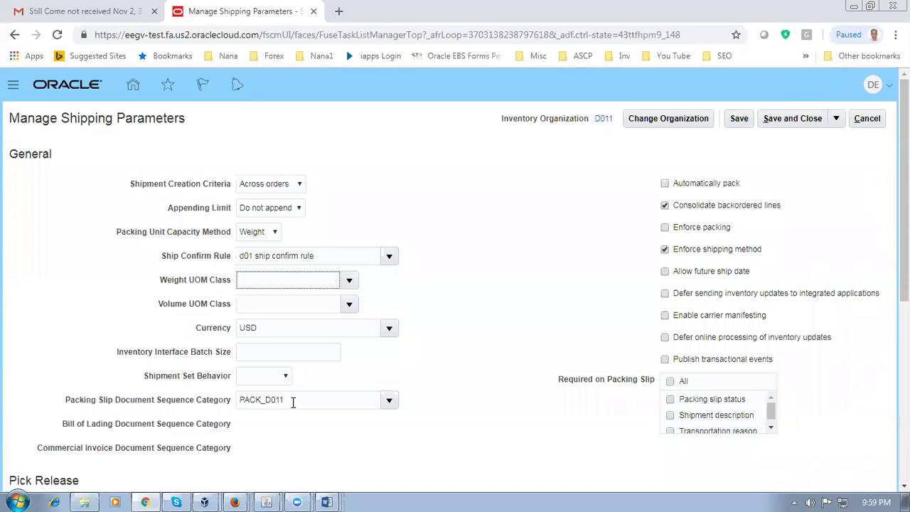
Step: Leave Weight and Volume UOM Class blank and save, exposing the missing Staging Subinventory
{"action": "left_click", "coordinate": [350, 281]}
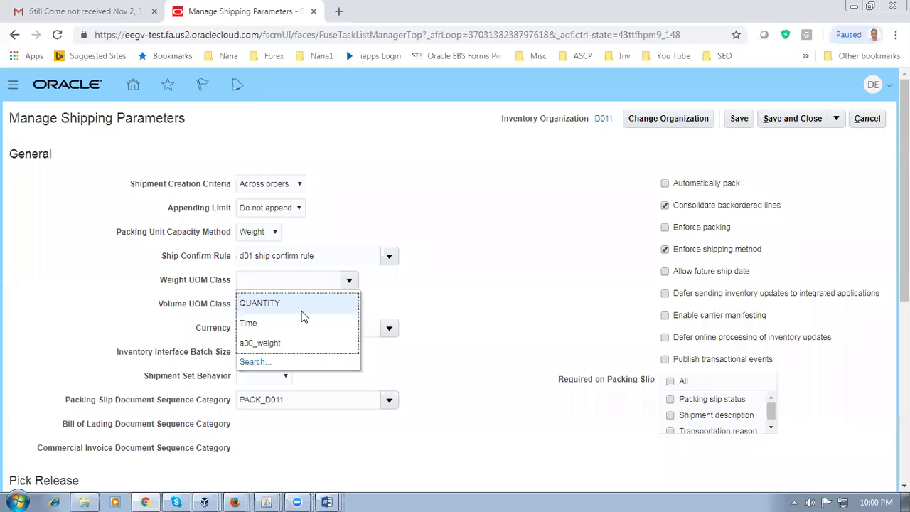
{"action": "key", "text": "Escape"}
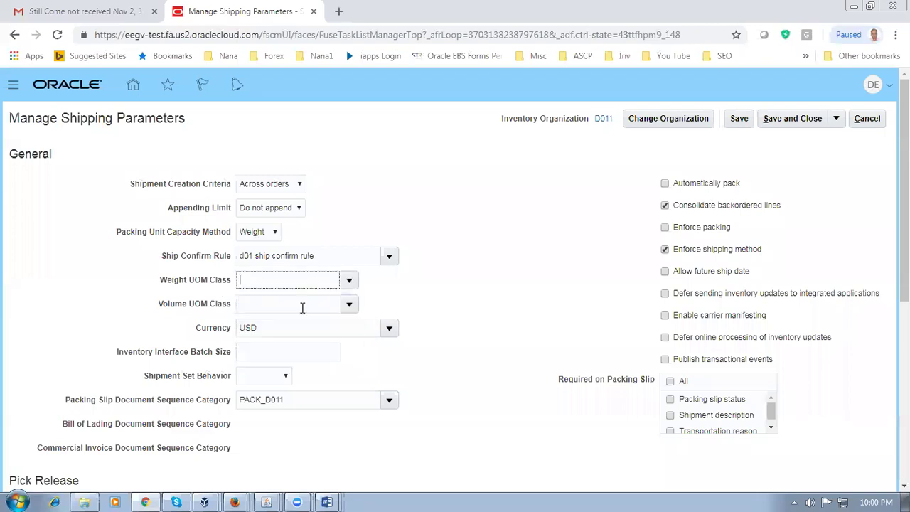
{"action": "left_click", "coordinate": [348, 305]}
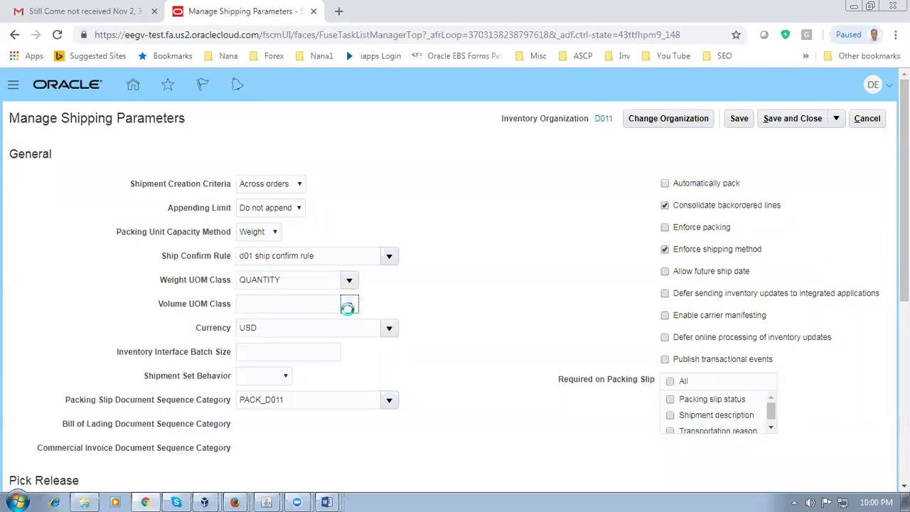
{"action": "key", "text": "Escape"}
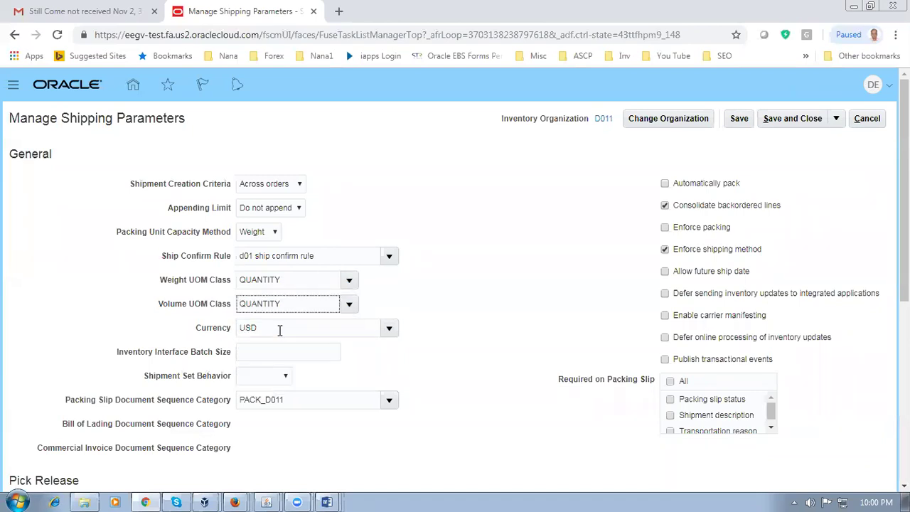
{"action": "left_click_drag", "start_coordinate": [279, 304], "coordinate": [143, 311]}
{"action": "key", "text": "BackSpace"}
{"action": "left_click_drag", "start_coordinate": [285, 280], "coordinate": [192, 283]}
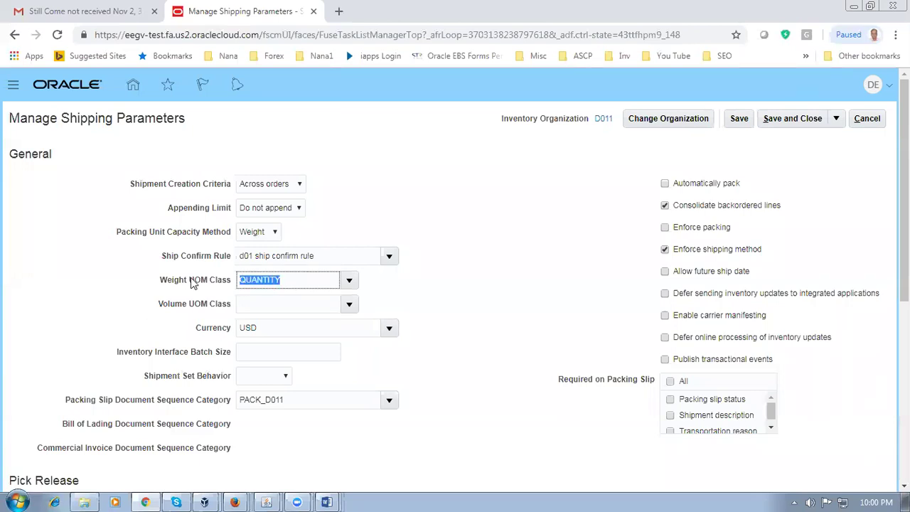
{"action": "key", "text": "BackSpace"}
{"action": "left_click", "coordinate": [509, 297]}
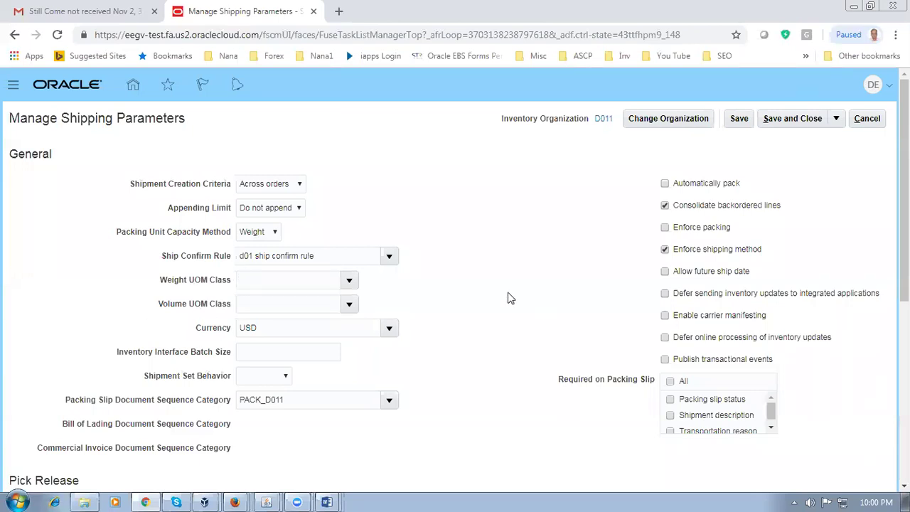
{"action": "left_click", "coordinate": [740, 118]}
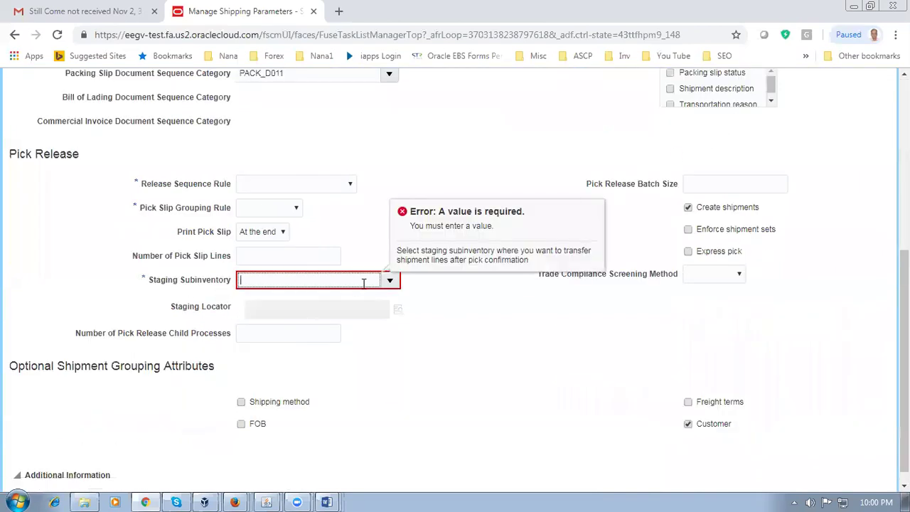
Step: Pick d011_stage as the Staging Subinventory and save the parameters again
{"action": "left_click", "coordinate": [390, 282]}
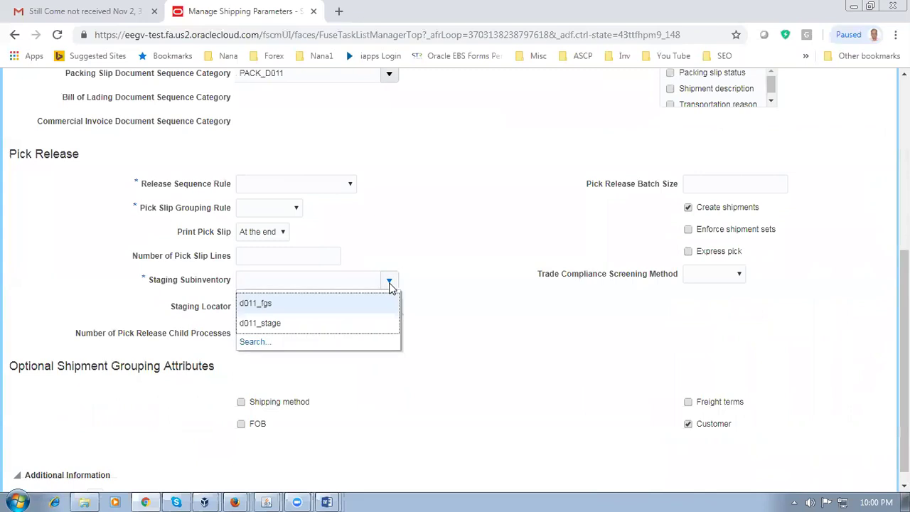
{"action": "left_click", "coordinate": [334, 323]}
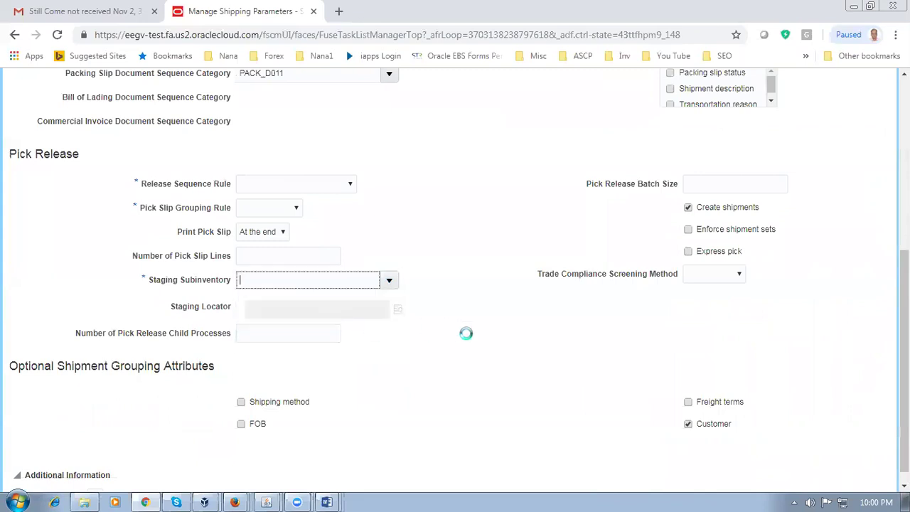
{"action": "scroll", "coordinate": [606, 218], "scroll_direction": "up", "scroll_amount": 6}
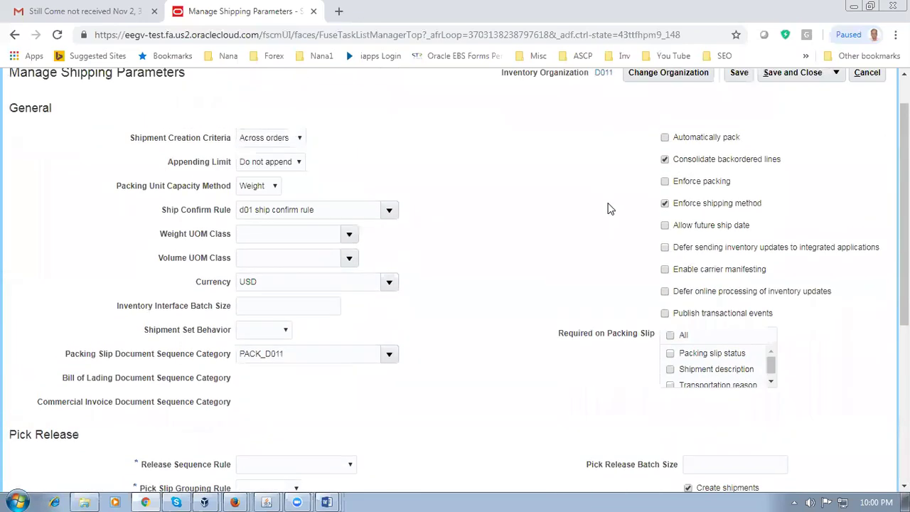
{"action": "left_click", "coordinate": [746, 121]}
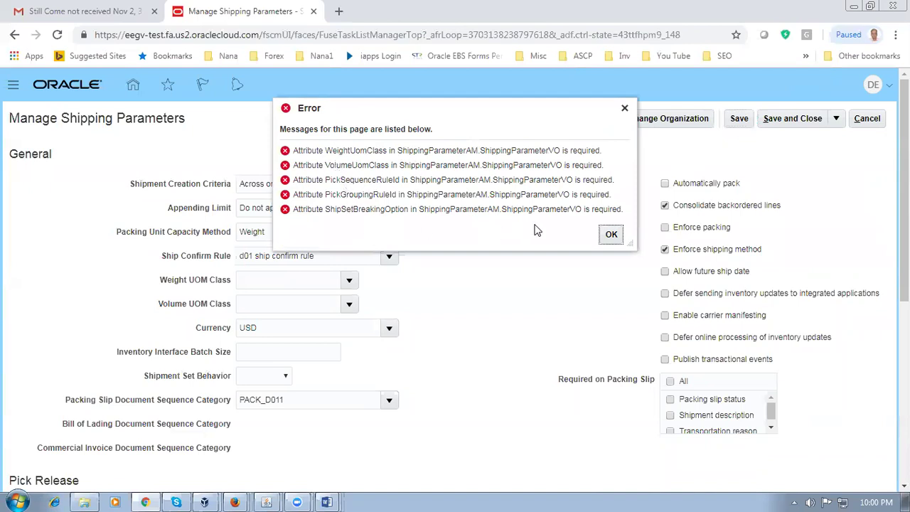
Step: Dismiss the error, set Weight and Volume UOM Class to QUANTITY, and save
{"action": "left_click", "coordinate": [611, 234]}
{"action": "left_click", "coordinate": [350, 280]}
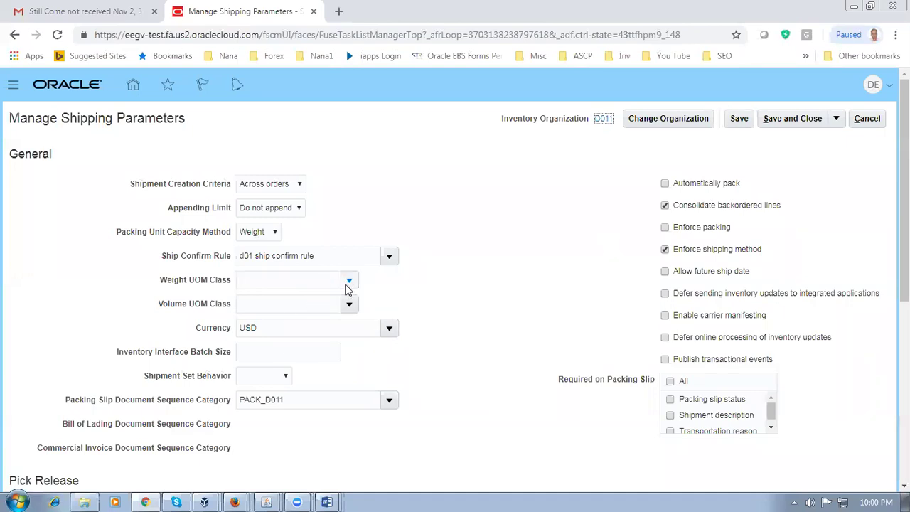
{"action": "left_click", "coordinate": [349, 281]}
{"action": "left_click", "coordinate": [322, 301]}
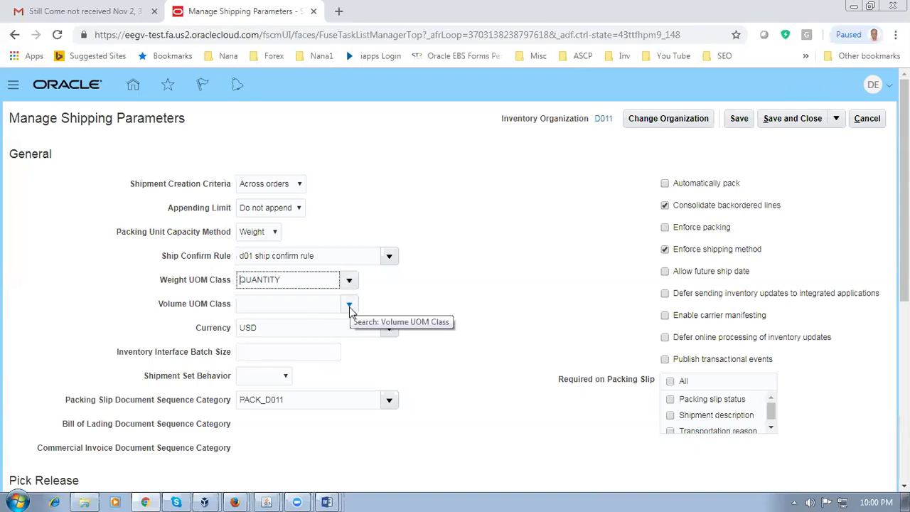
{"action": "left_click", "coordinate": [349, 306]}
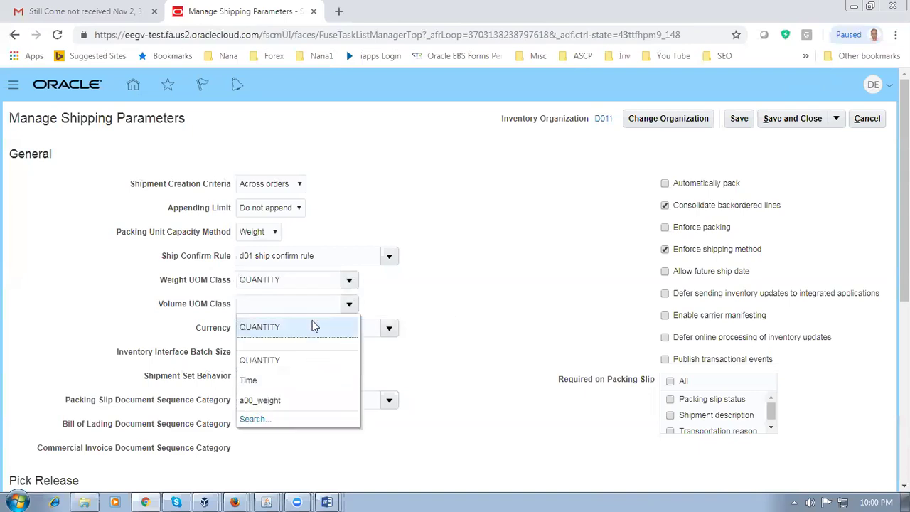
{"action": "left_click", "coordinate": [311, 325]}
{"action": "left_click", "coordinate": [740, 120]}
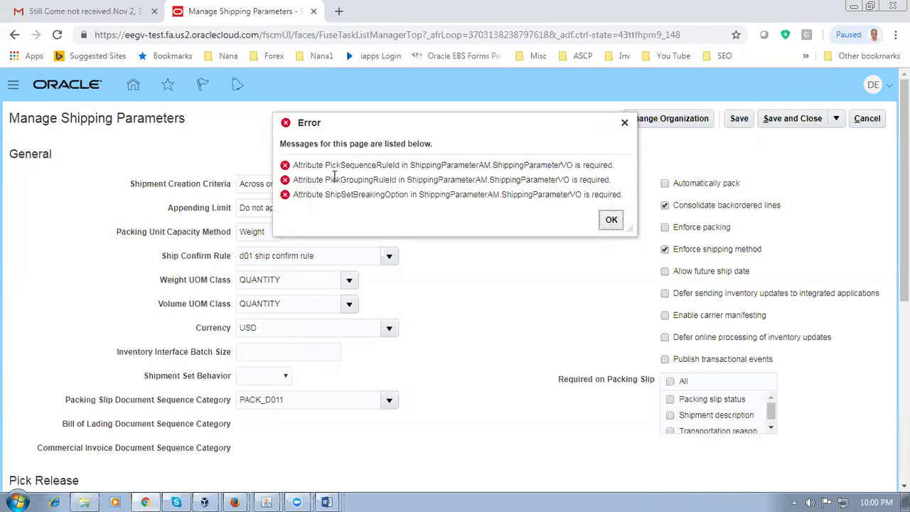
{"action": "left_click", "coordinate": [611, 220]}
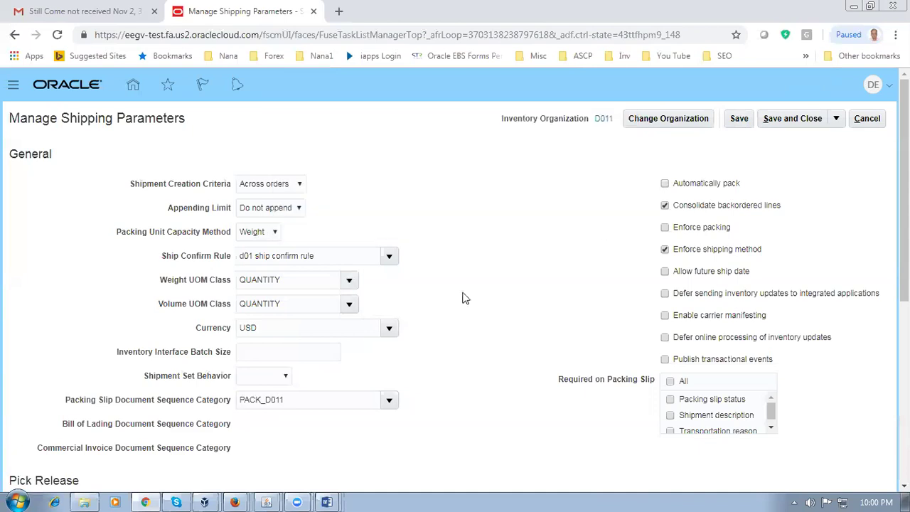
Step: Choose Release Sequence Rule d01_rsr and Pick Slip Grouping Rule d01_PSGR, then save
{"action": "triple_click", "coordinate": [429, 353]}
{"action": "scroll", "coordinate": [431, 356], "scroll_direction": "down", "scroll_amount": 3}
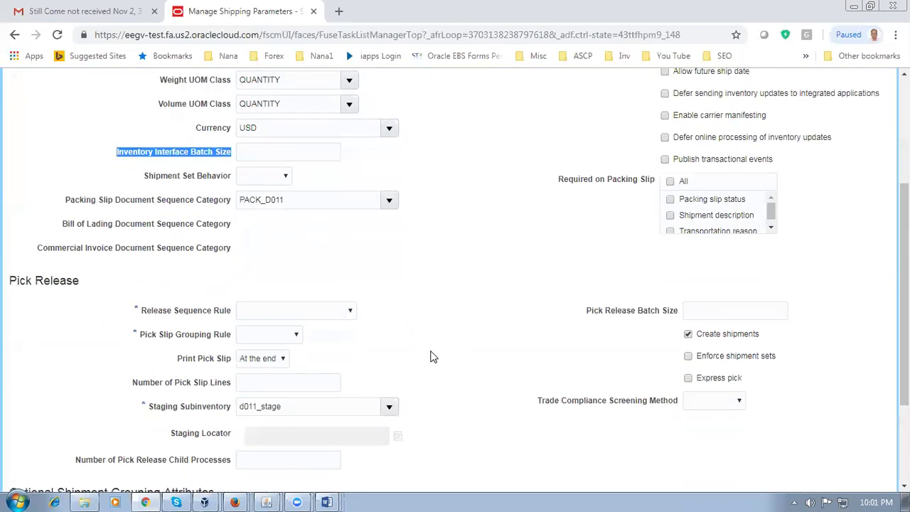
{"action": "left_click", "coordinate": [277, 314]}
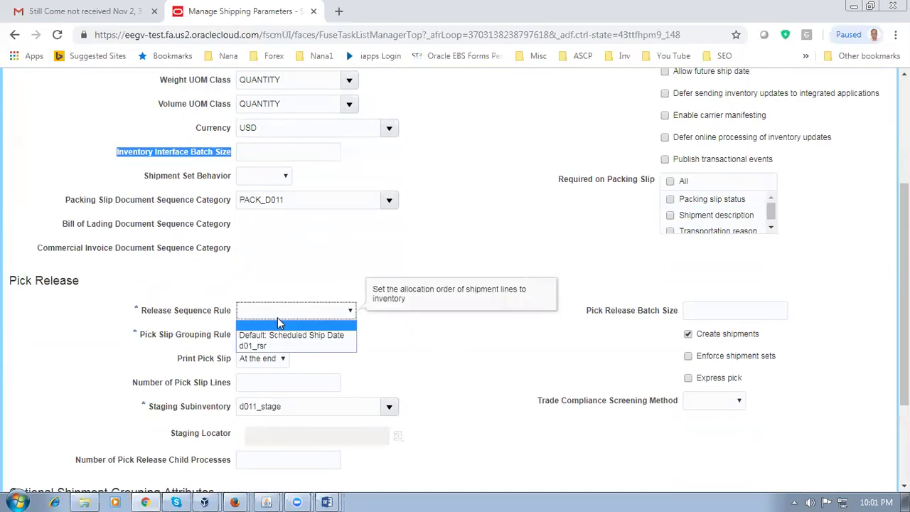
{"action": "left_click", "coordinate": [256, 346]}
{"action": "left_click", "coordinate": [265, 337]}
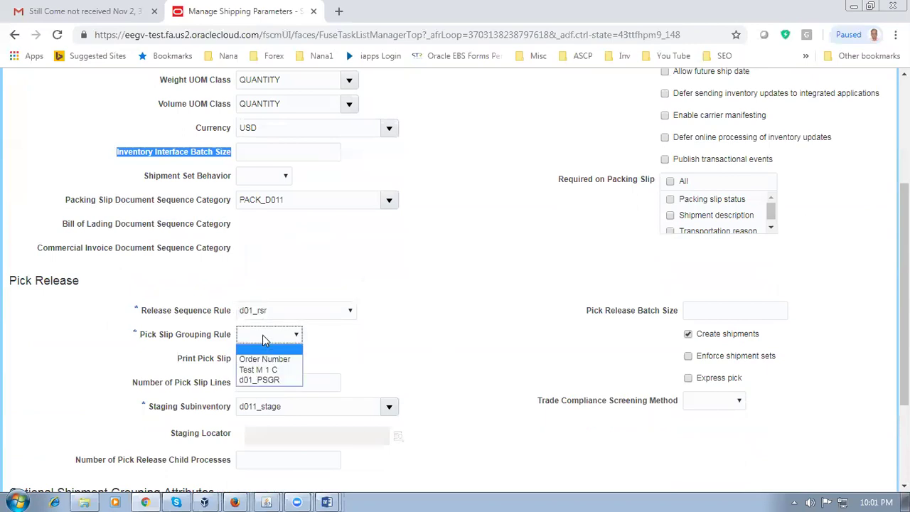
{"action": "left_click", "coordinate": [260, 381]}
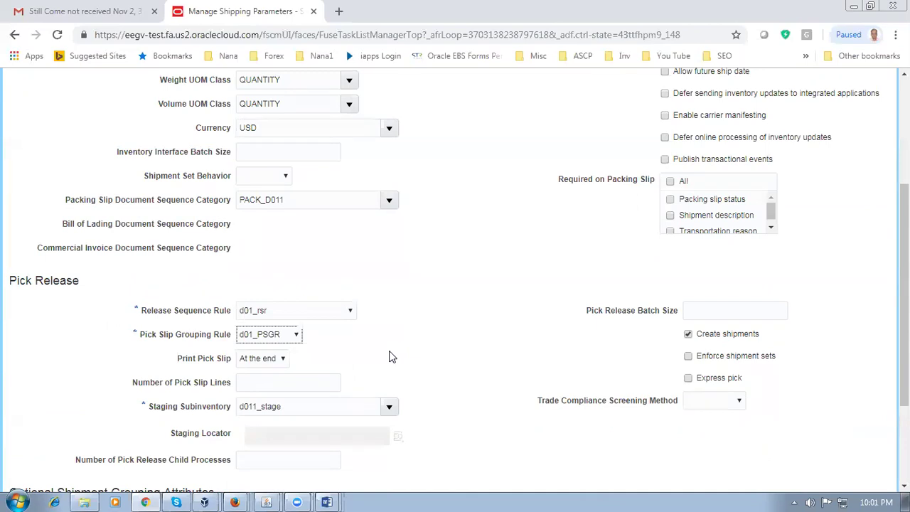
{"action": "scroll", "coordinate": [395, 359], "scroll_direction": "up", "scroll_amount": 3}
{"action": "left_click", "coordinate": [739, 119]}
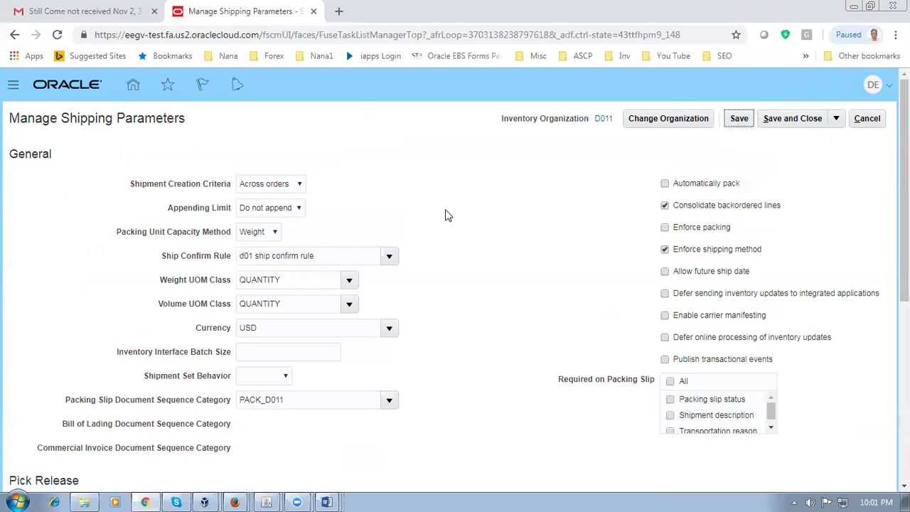
Step: Set Shipment Set Behavior to Warning and review the PACK_D011 packing slip sequence category
{"action": "scroll", "coordinate": [445, 210], "scroll_direction": "down", "scroll_amount": 2}
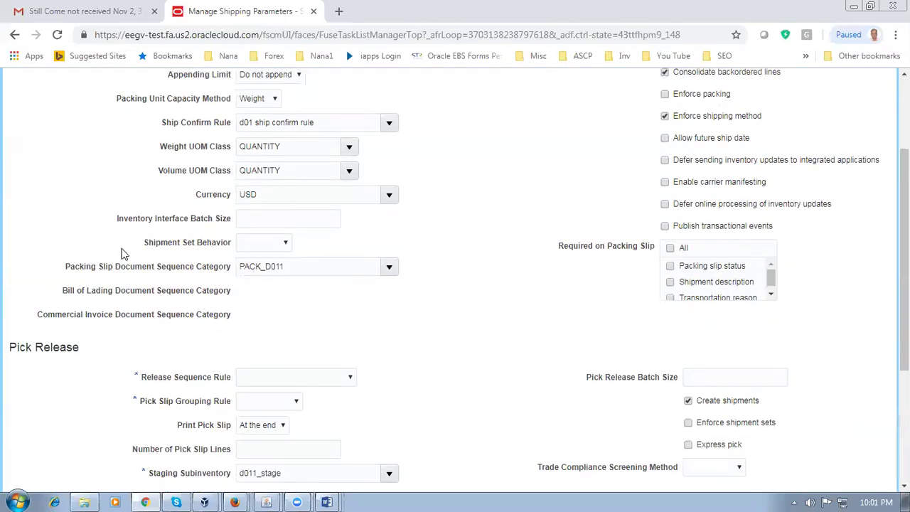
{"action": "left_click", "coordinate": [258, 247]}
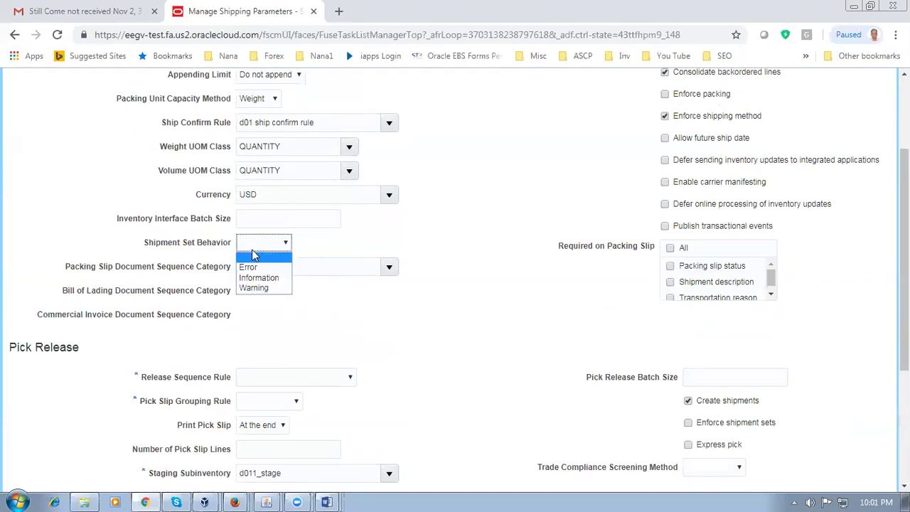
{"action": "left_click", "coordinate": [250, 288]}
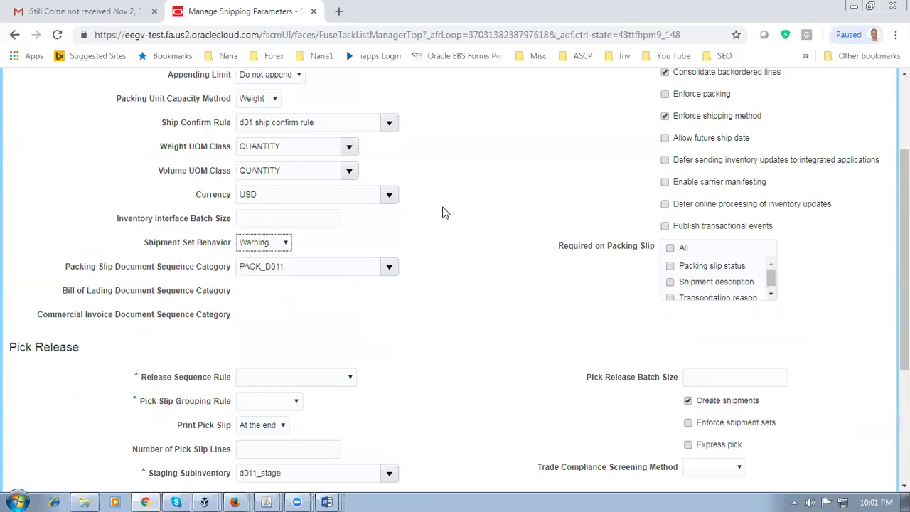
{"action": "left_click", "coordinate": [475, 202]}
{"action": "scroll", "coordinate": [475, 204], "scroll_direction": "up", "scroll_amount": 1}
{"action": "scroll", "coordinate": [475, 203], "scroll_direction": "up", "scroll_amount": 1}
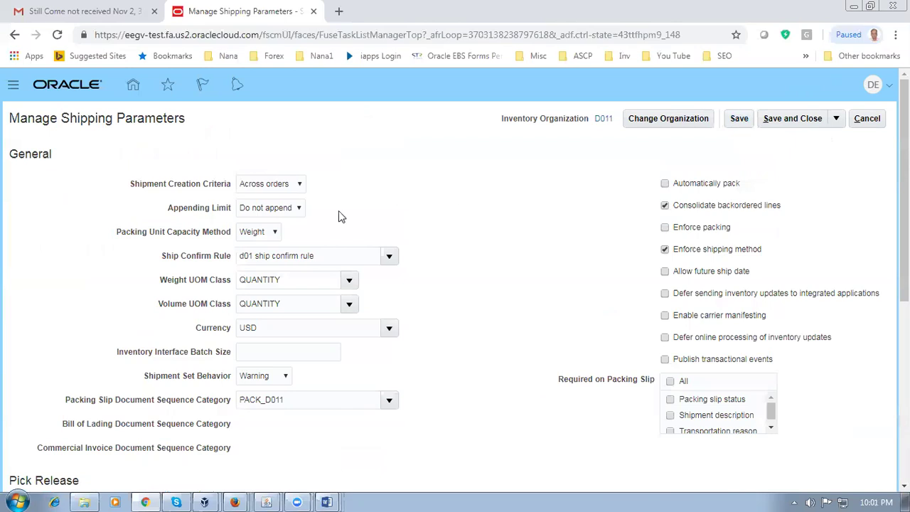
{"action": "scroll", "coordinate": [384, 320], "scroll_direction": "down", "scroll_amount": 2}
{"action": "left_click_drag", "start_coordinate": [293, 266], "coordinate": [220, 273]}
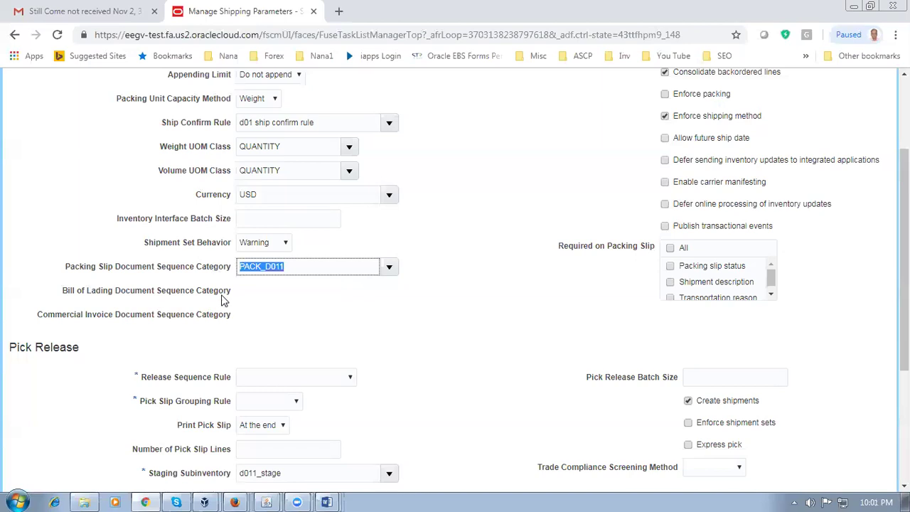
{"action": "left_click", "coordinate": [442, 310]}
{"action": "scroll", "coordinate": [260, 339], "scroll_direction": "down", "scroll_amount": 2}
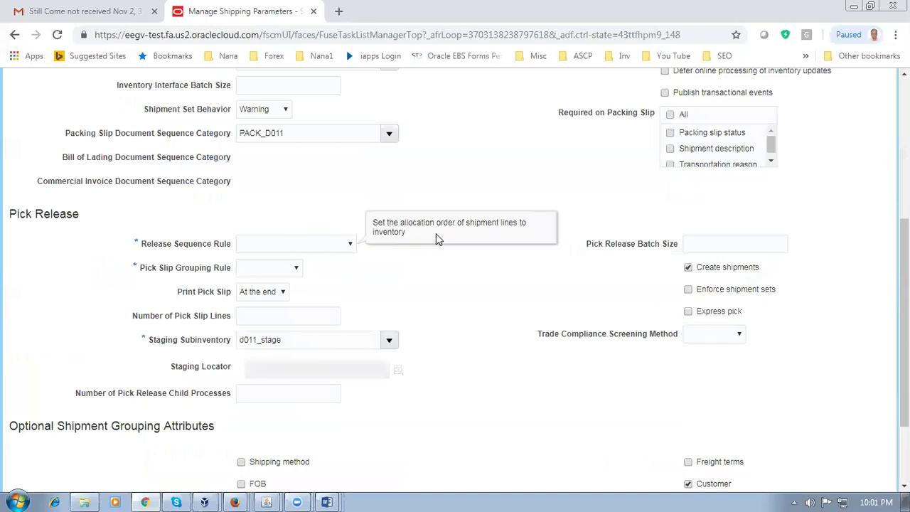
Step: Select d01_rsr and d01_PSGR as the pick release rules and save the D011 parameters
{"action": "left_click", "coordinate": [294, 249]}
{"action": "left_click", "coordinate": [284, 279]}
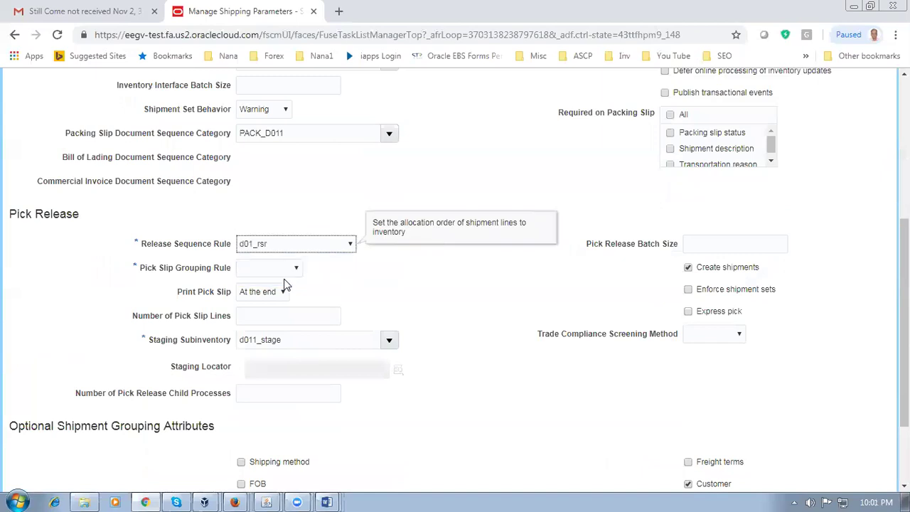
{"action": "left_click", "coordinate": [285, 269]}
{"action": "left_click", "coordinate": [271, 314]}
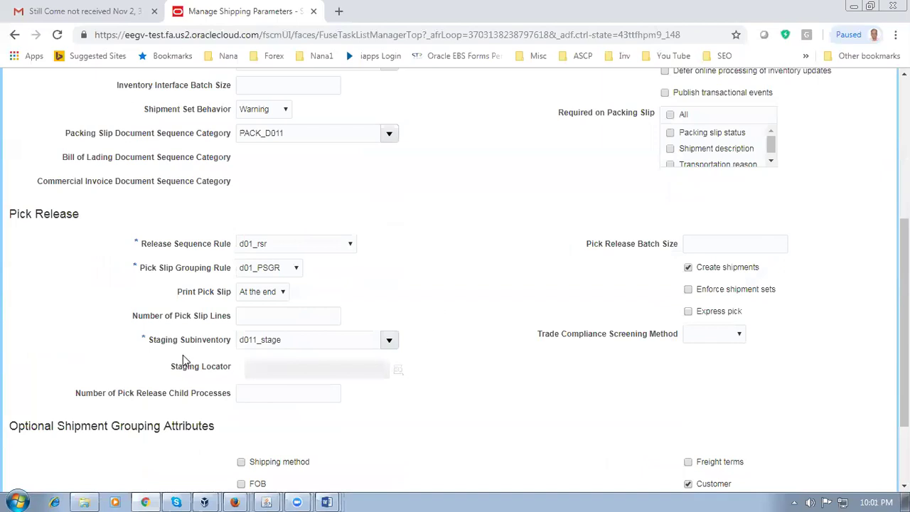
{"action": "scroll", "coordinate": [473, 340], "scroll_direction": "up", "scroll_amount": 3}
{"action": "scroll", "coordinate": [473, 340], "scroll_direction": "up", "scroll_amount": 1}
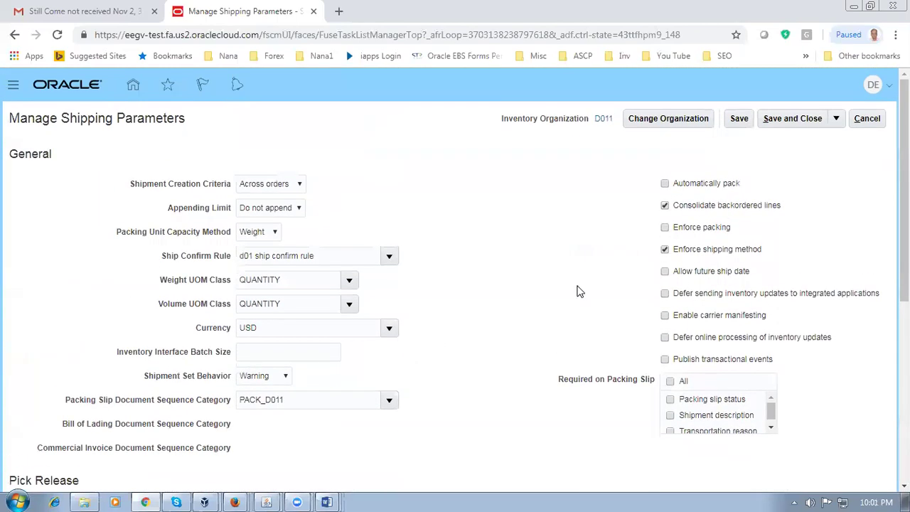
{"action": "left_click", "coordinate": [739, 118]}
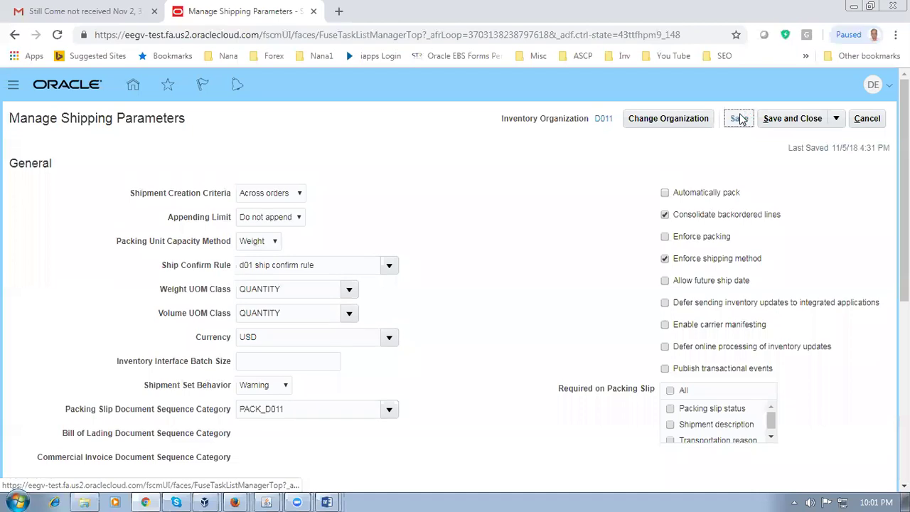
Step: Check the Last Saved timestamp 11/5/18 4:31 PM and review the saved page
{"action": "left_click_drag", "start_coordinate": [789, 148], "coordinate": [829, 148]}
{"action": "left_click", "coordinate": [485, 214]}
{"action": "scroll", "coordinate": [488, 240], "scroll_direction": "down", "scroll_amount": 5}
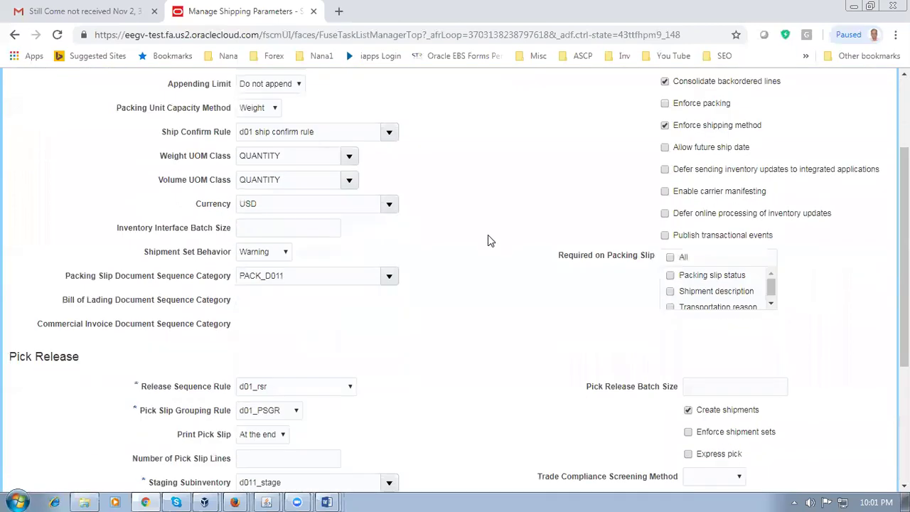
{"action": "scroll", "coordinate": [488, 240], "scroll_direction": "down", "scroll_amount": 1}
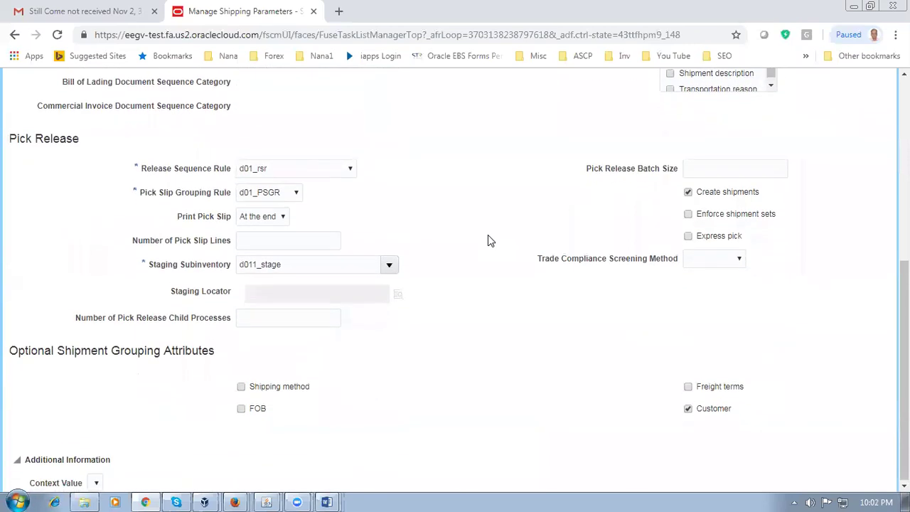
{"action": "scroll", "coordinate": [488, 240], "scroll_direction": "up", "scroll_amount": 6}
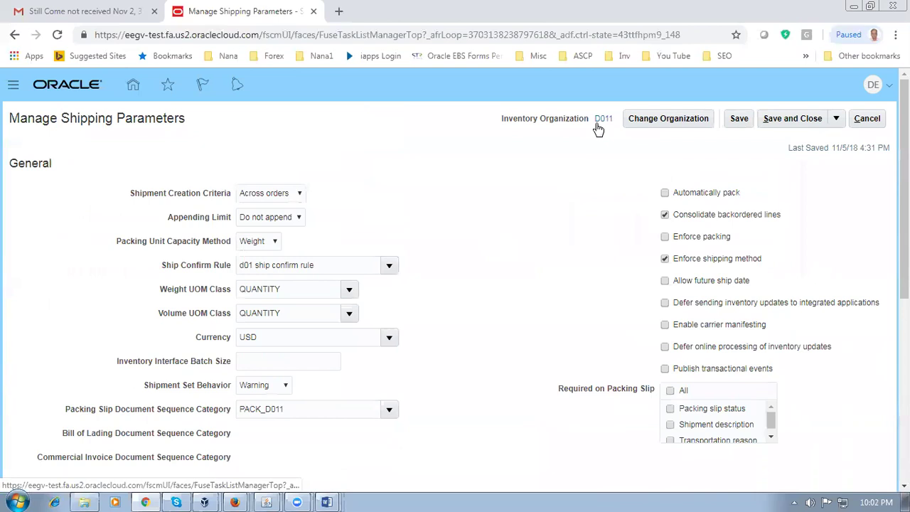
{"action": "left_click", "coordinate": [811, 125]}
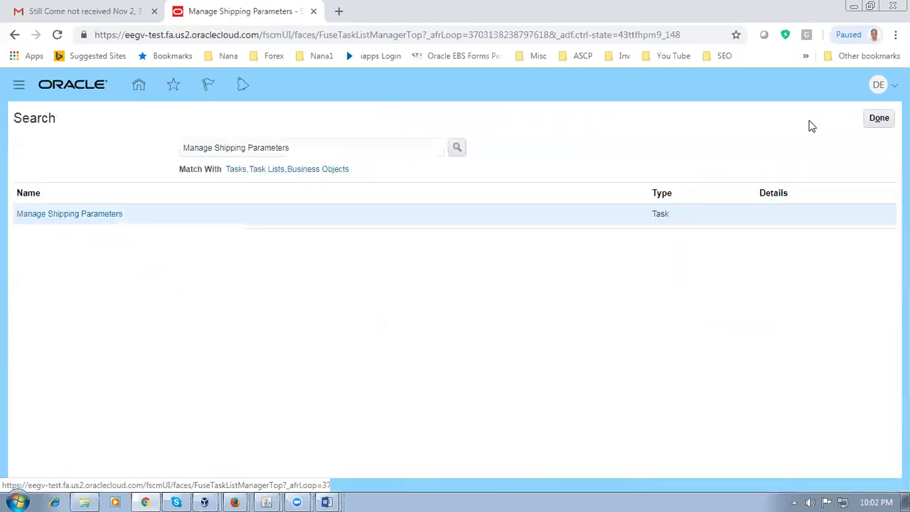
{"action": "left_click", "coordinate": [61, 214]}
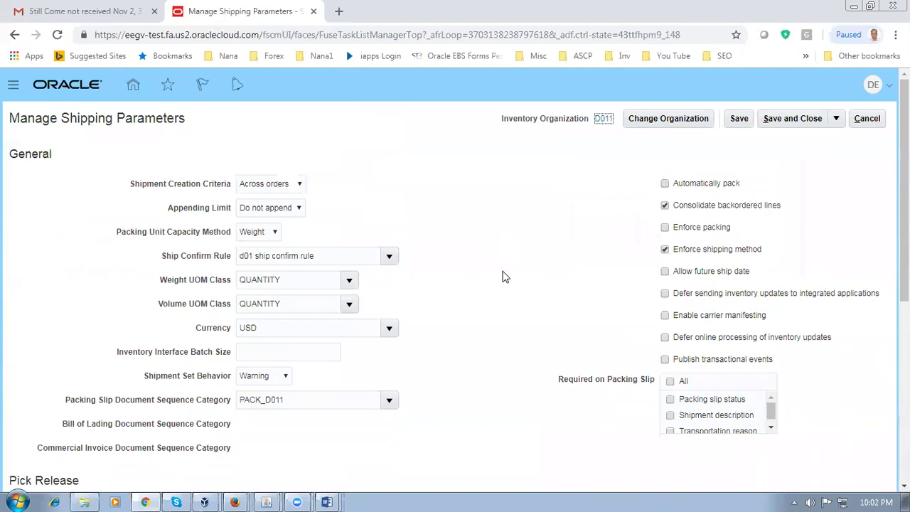
{"action": "scroll", "coordinate": [502, 278], "scroll_direction": "down", "scroll_amount": 3}
{"action": "scroll", "coordinate": [500, 280], "scroll_direction": "down", "scroll_amount": 2}
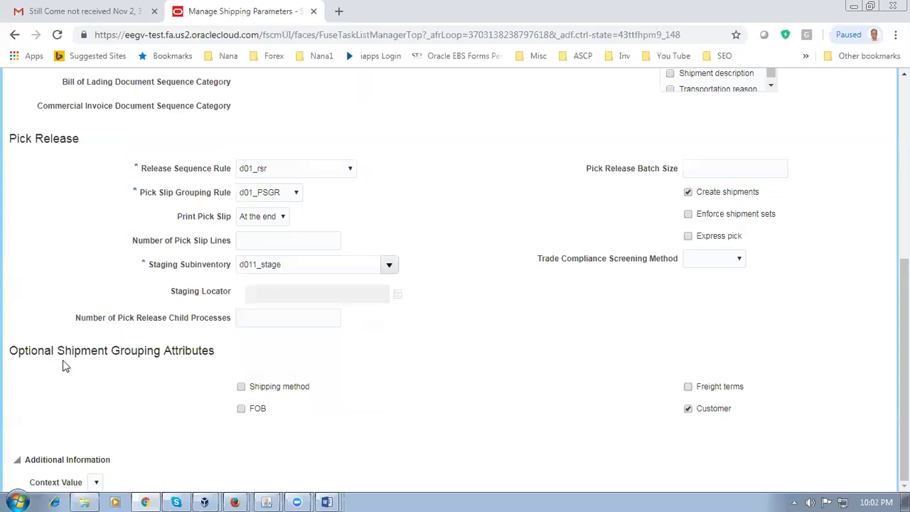
{"action": "left_click_drag", "start_coordinate": [40, 347], "coordinate": [191, 347]}
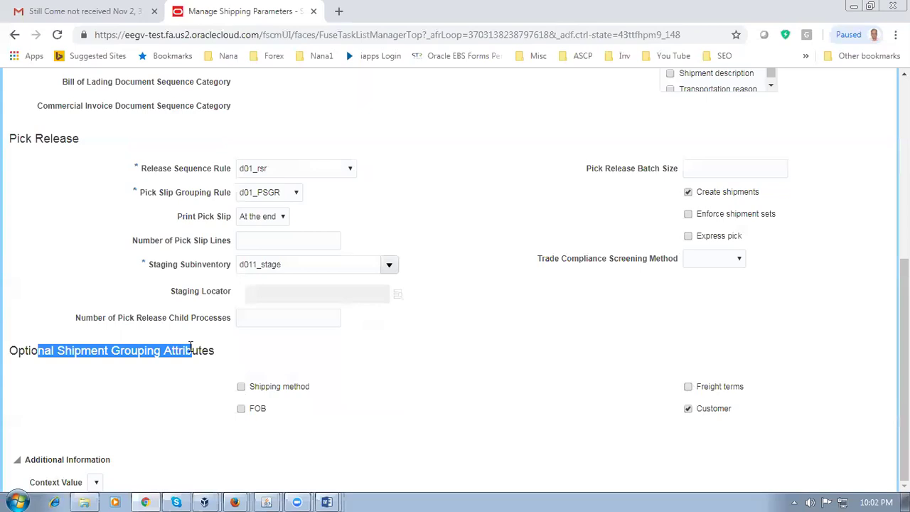
{"action": "left_click", "coordinate": [301, 358]}
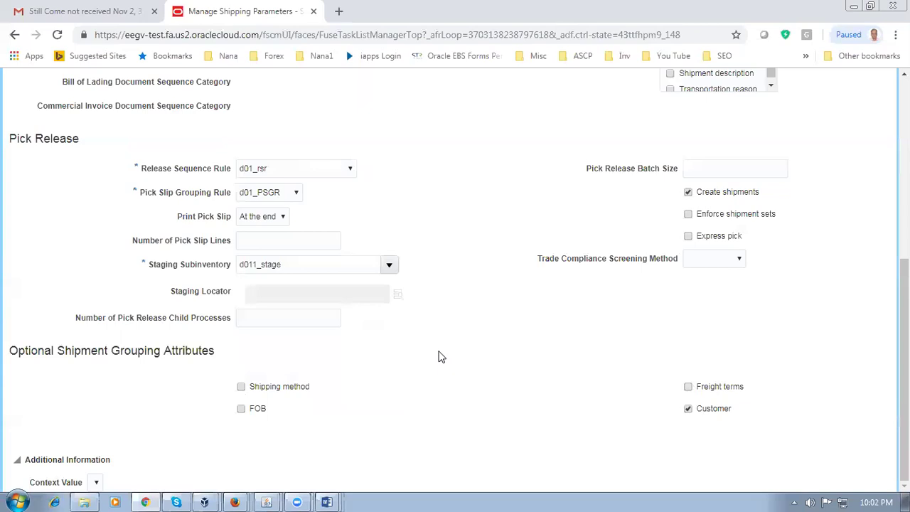
{"action": "scroll", "coordinate": [439, 357], "scroll_direction": "up", "scroll_amount": 3}
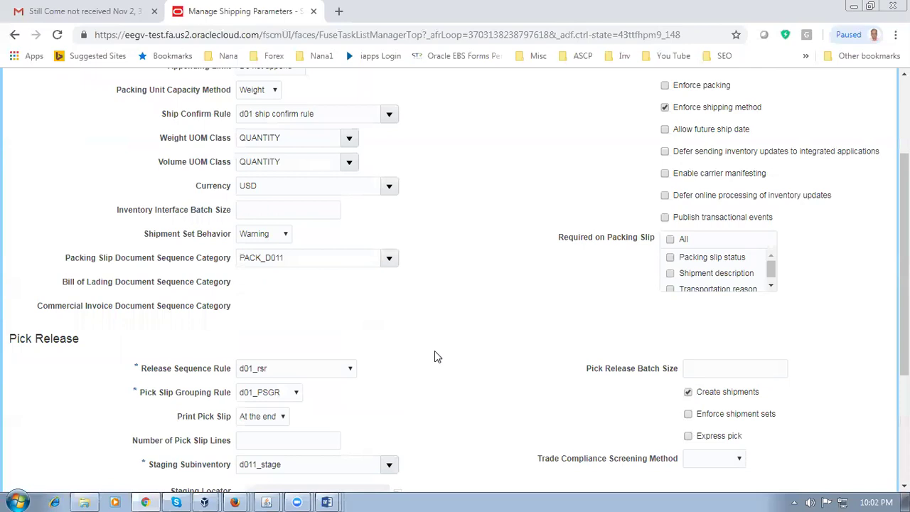
{"action": "scroll", "coordinate": [434, 351], "scroll_direction": "down", "scroll_amount": 2}
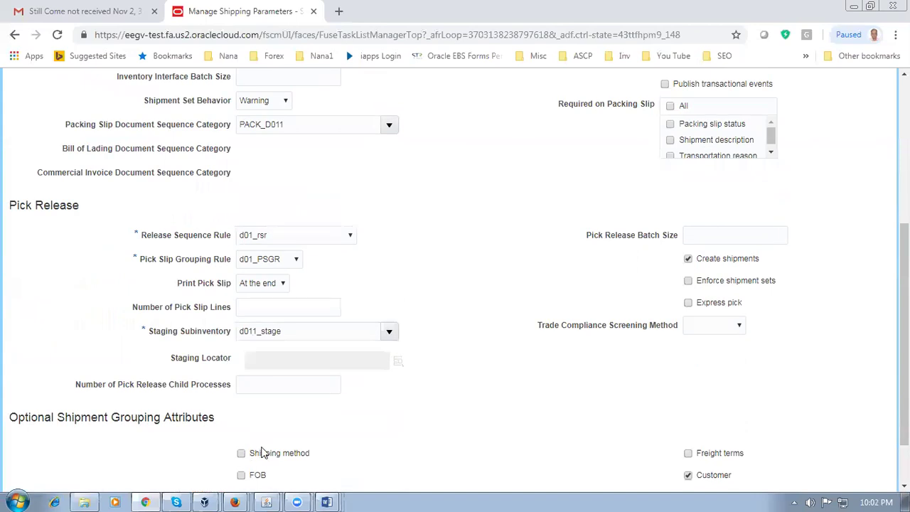
{"action": "scroll", "coordinate": [393, 396], "scroll_direction": "down", "scroll_amount": 1}
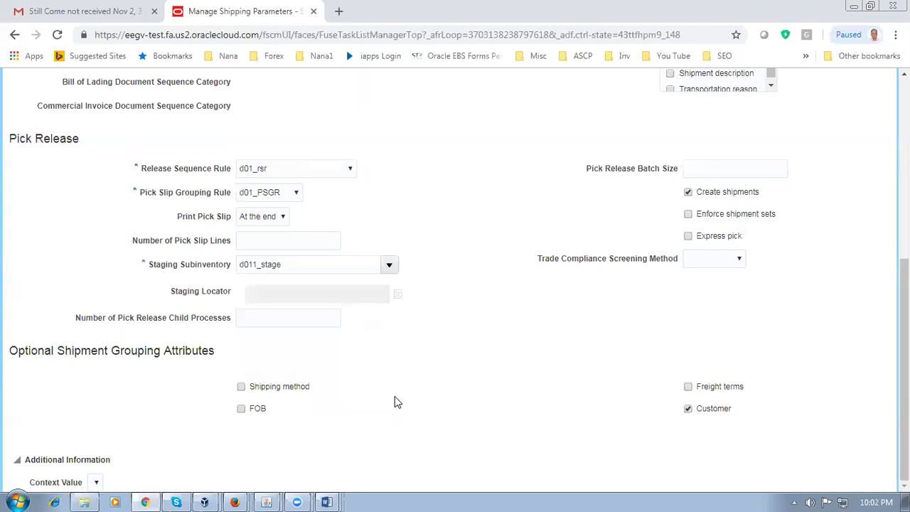
Step: Untick Shipping method under Optional Shipment Grouping Attributes, then Save and Close
{"action": "left_click", "coordinate": [242, 389]}
{"action": "scroll", "coordinate": [471, 384], "scroll_direction": "up", "scroll_amount": 2}
{"action": "scroll", "coordinate": [472, 384], "scroll_direction": "down", "scroll_amount": 2}
{"action": "scroll", "coordinate": [468, 378], "scroll_direction": "up", "scroll_amount": 4}
{"action": "scroll", "coordinate": [468, 378], "scroll_direction": "up", "scroll_amount": 1}
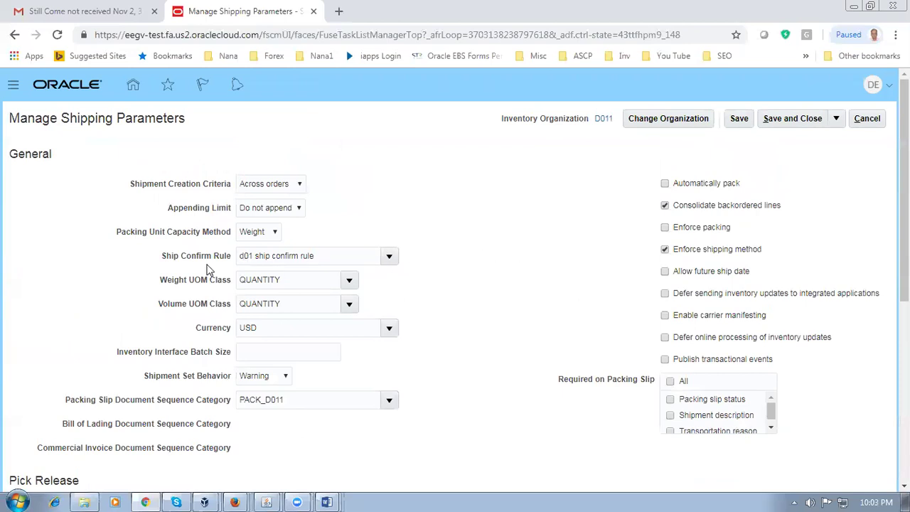
{"action": "left_click", "coordinate": [793, 118]}
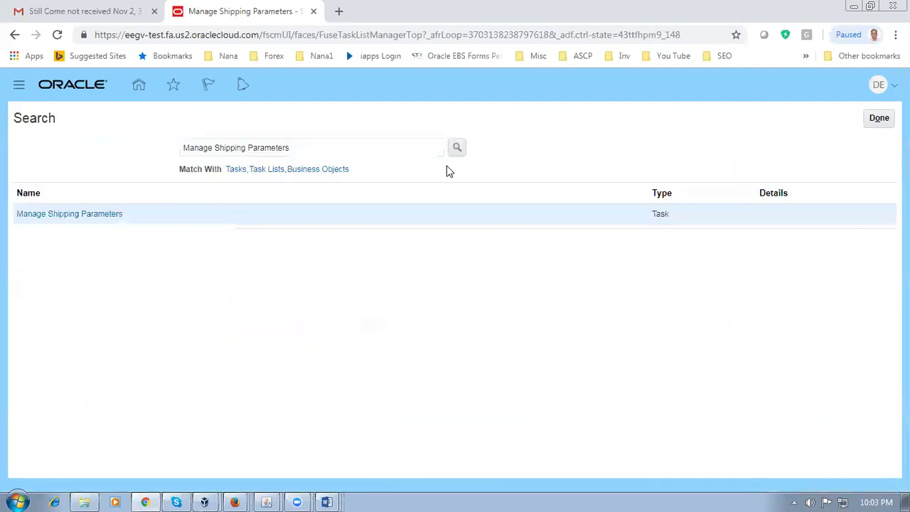
Step: Leave the task search, review worksheet rows 103–106 in Word, and switch back to Oracle
{"action": "left_click", "coordinate": [880, 118]}
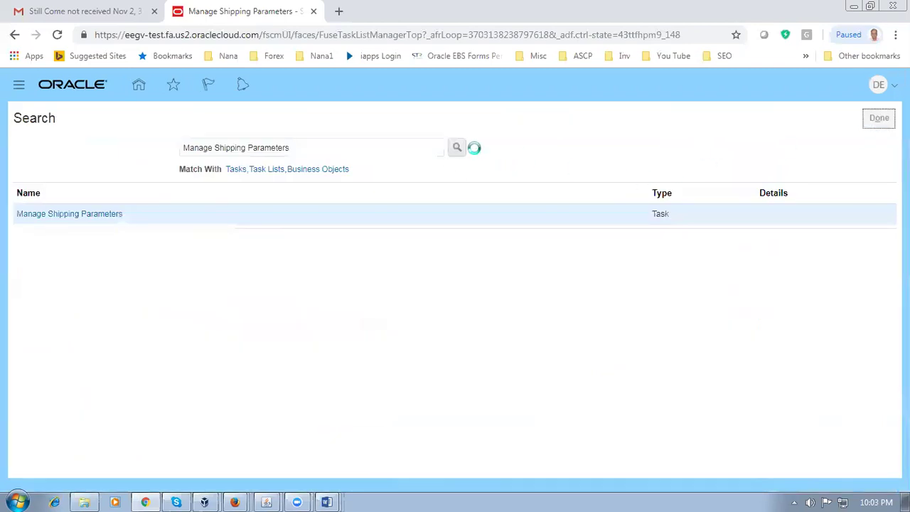
{"action": "key", "text": "alt+Tab"}
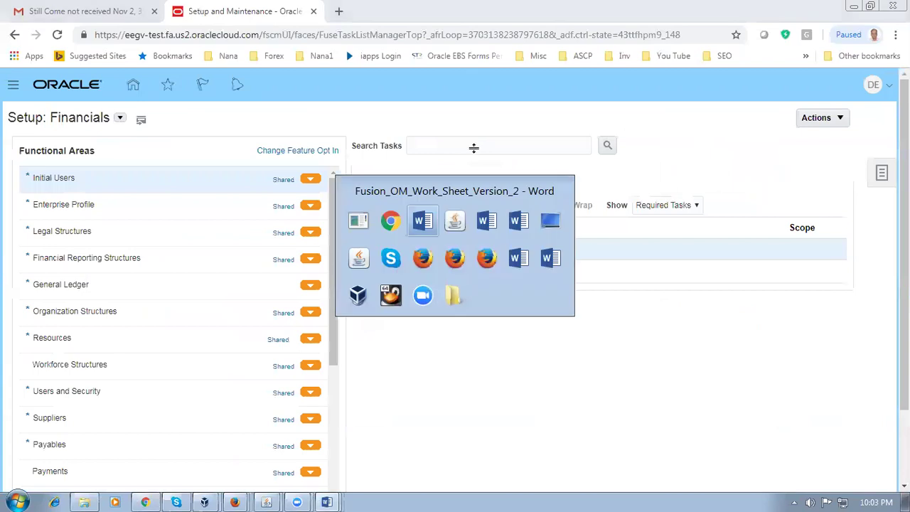
{"action": "left_click_drag", "start_coordinate": [225, 306], "coordinate": [364, 300]}
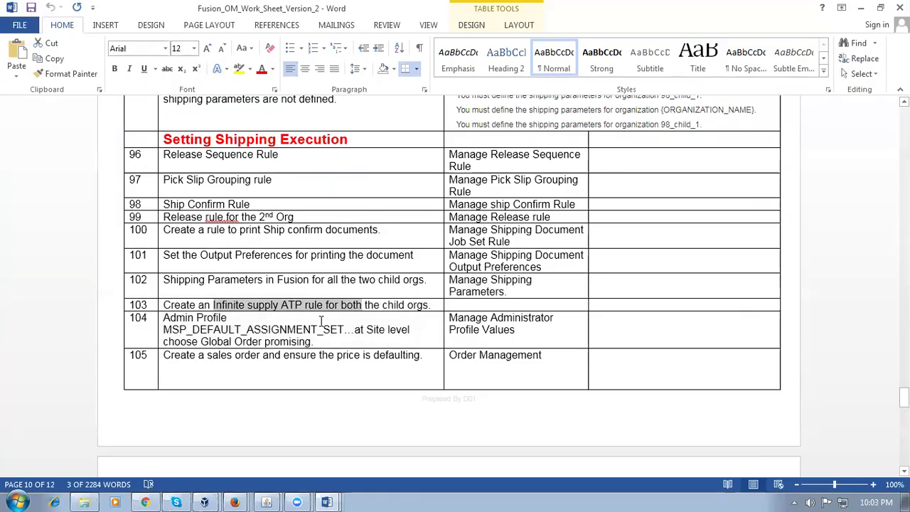
{"action": "left_click", "coordinate": [299, 331]}
{"action": "left_click", "coordinate": [310, 361]}
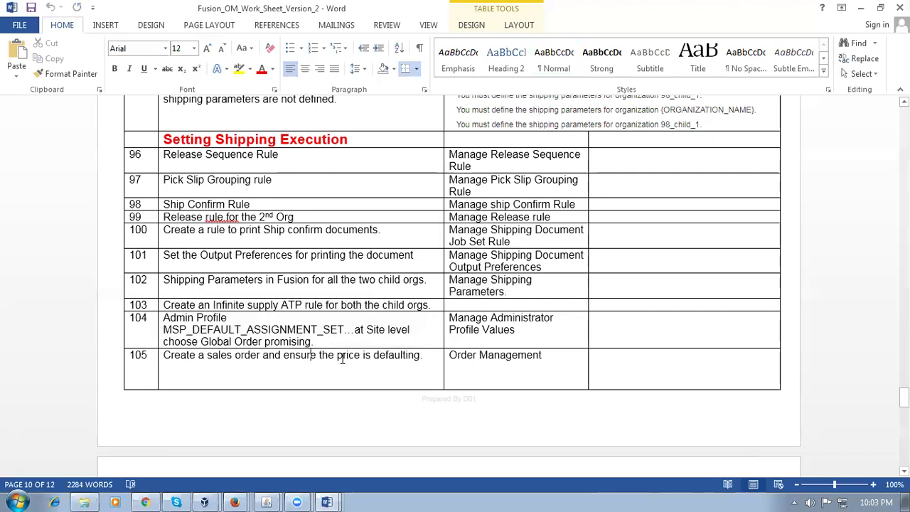
{"action": "scroll", "coordinate": [342, 359], "scroll_direction": "down", "scroll_amount": 4}
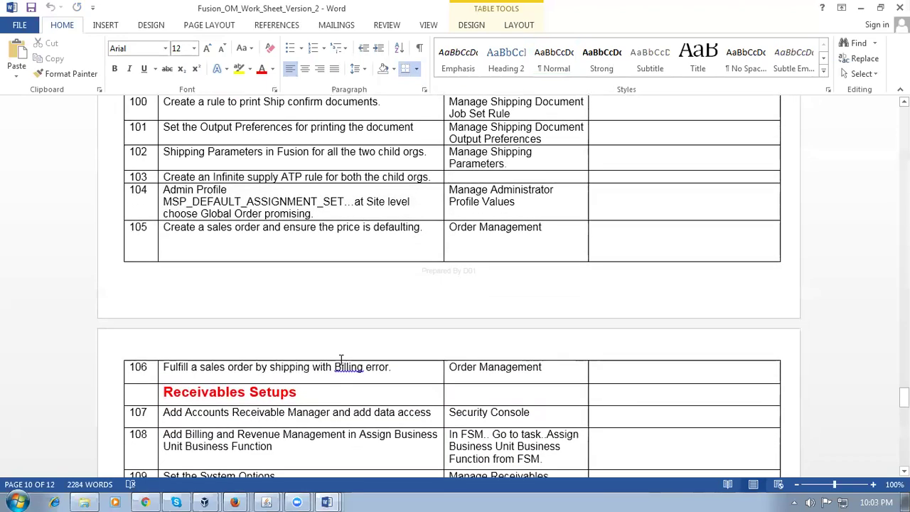
{"action": "left_click_drag", "start_coordinate": [191, 368], "coordinate": [254, 369]}
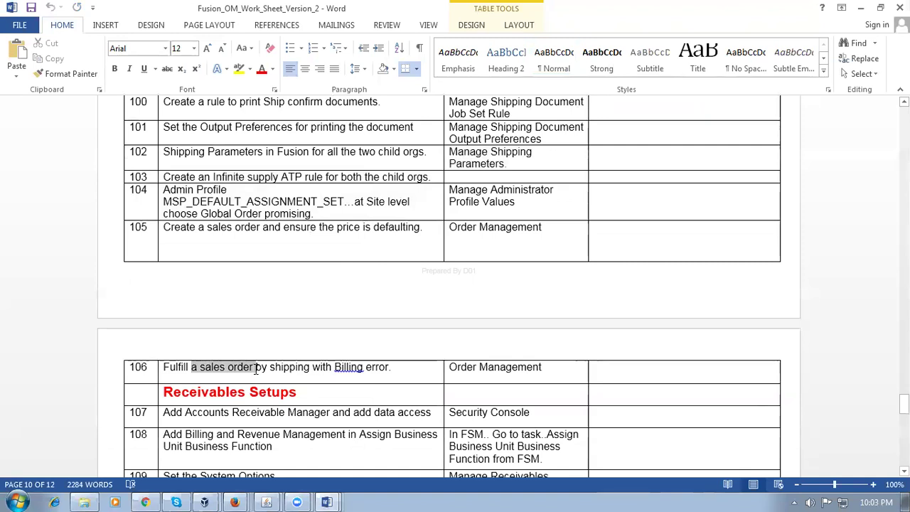
{"action": "key", "text": "alt+Tab"}
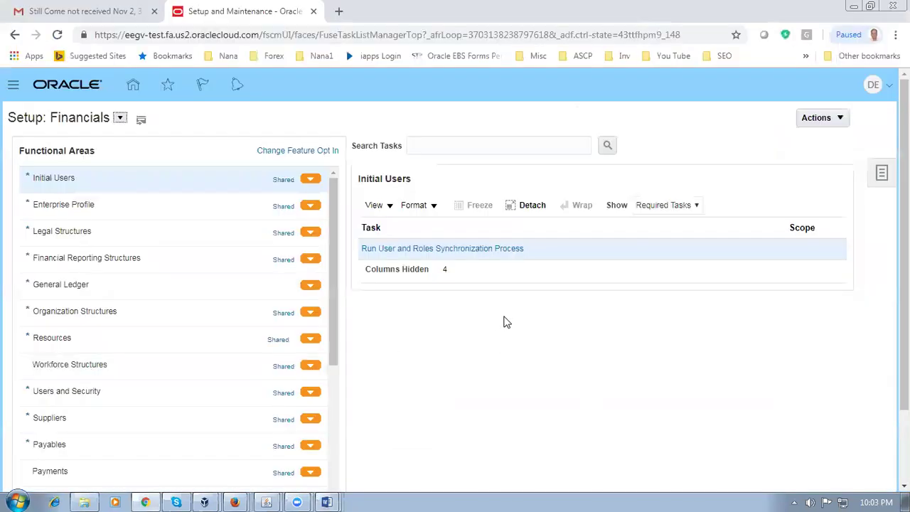
Step: Find sales order 49123 in Order Management and switch it to the Fulfillment View
{"action": "left_click", "coordinate": [134, 86]}
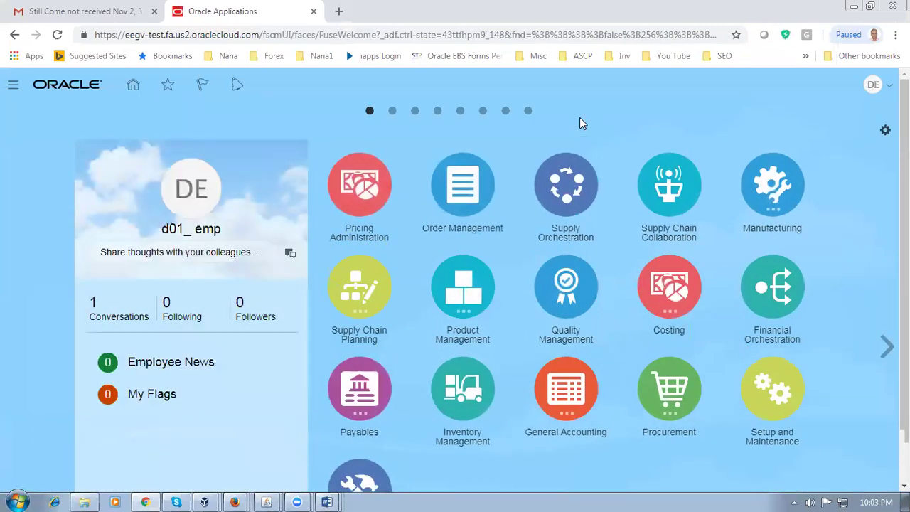
{"action": "left_click", "coordinate": [459, 185]}
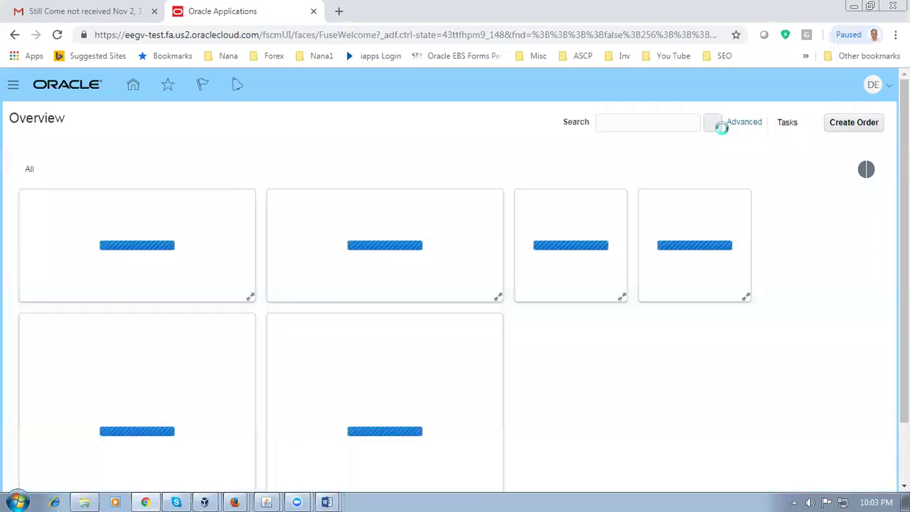
{"action": "left_click", "coordinate": [655, 122]}
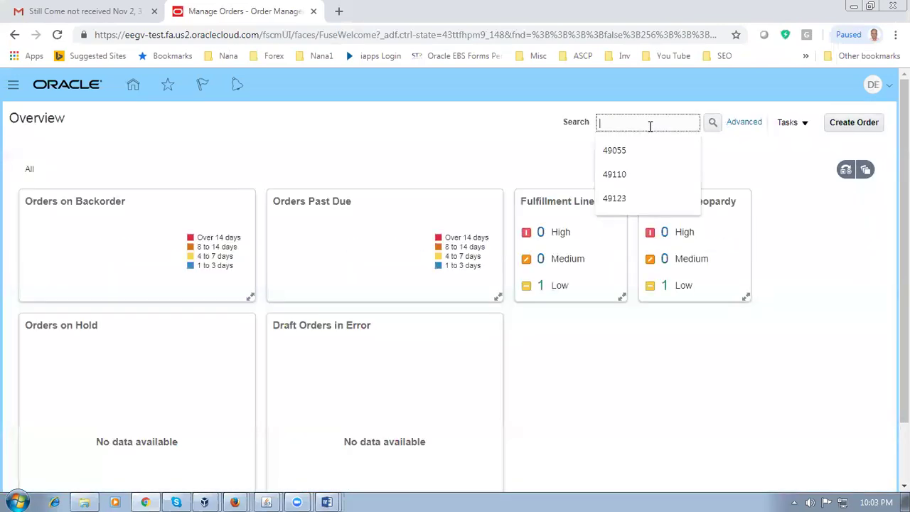
{"action": "type", "text": "49123"}
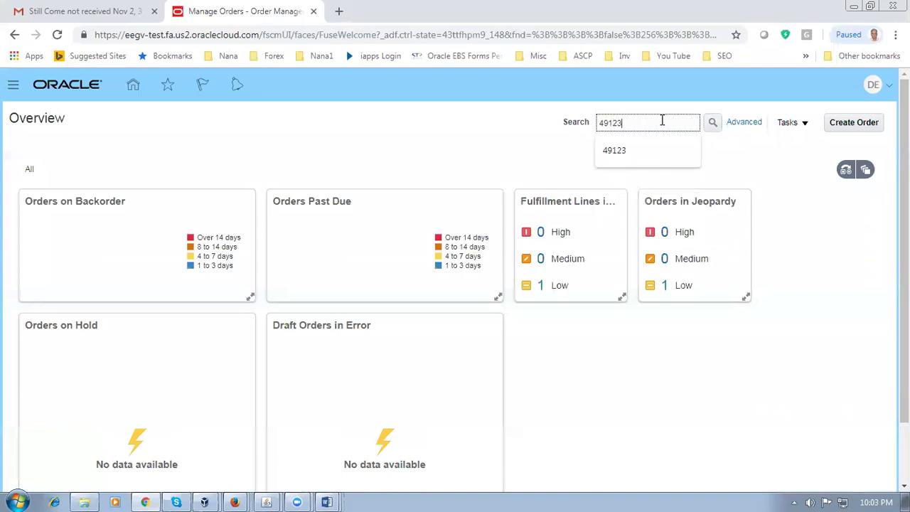
{"action": "key", "text": "Tab"}
{"action": "left_click", "coordinate": [713, 123]}
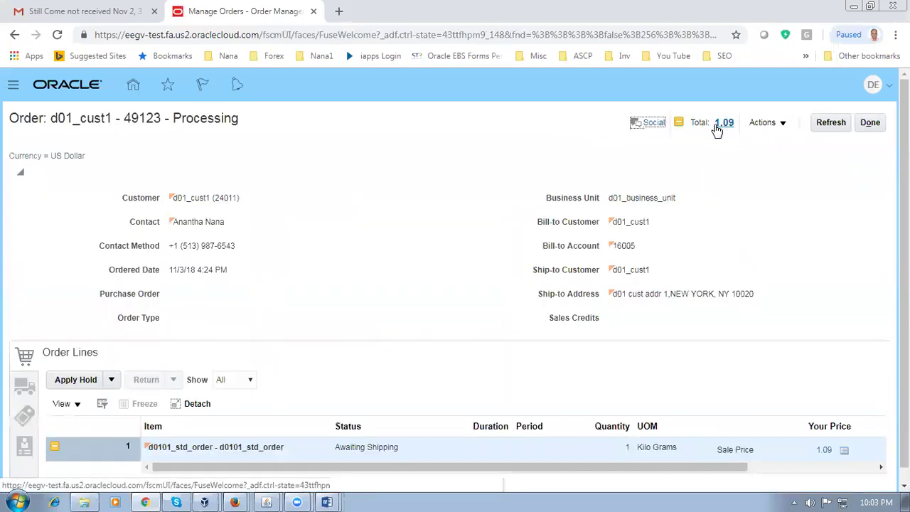
{"action": "left_click", "coordinate": [760, 126]}
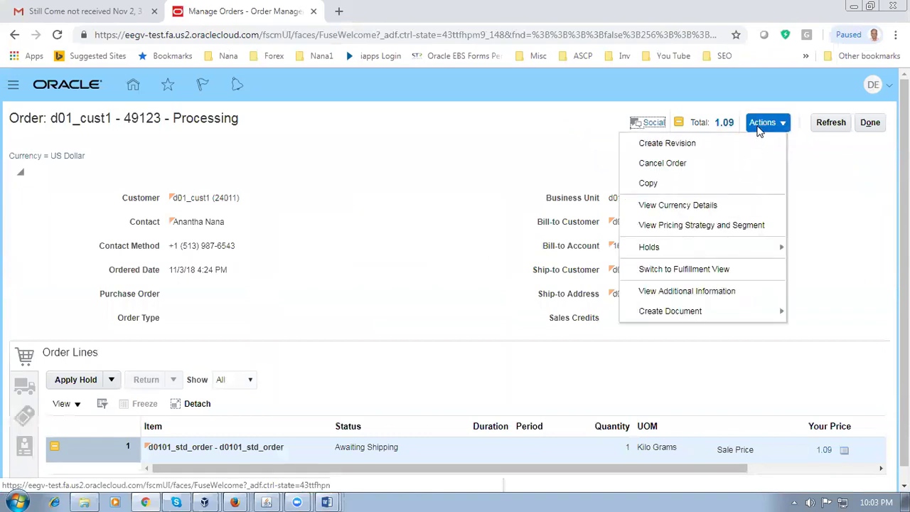
{"action": "left_click", "coordinate": [694, 270]}
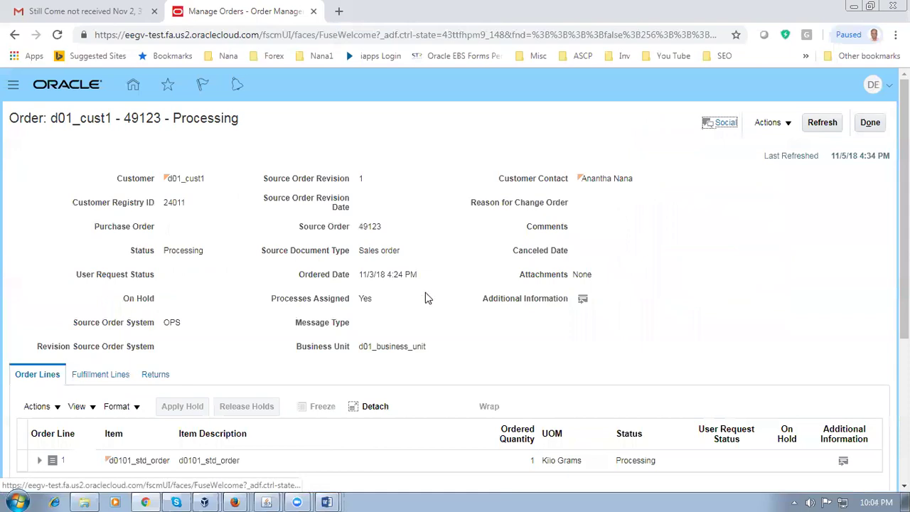
Step: Review order 49123's fulfillment lines and confirm the Ship task is Awaiting Shipping
{"action": "left_click", "coordinate": [98, 377]}
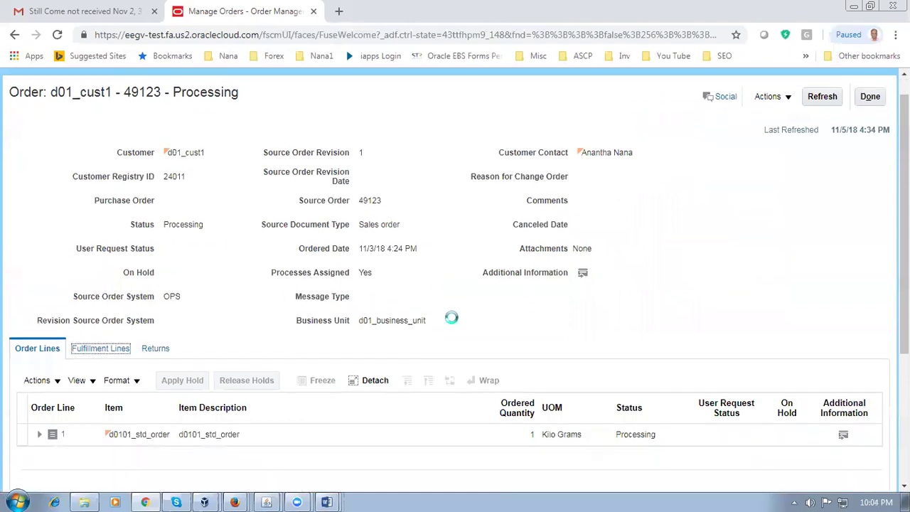
{"action": "scroll", "coordinate": [522, 324], "scroll_direction": "down", "scroll_amount": 2}
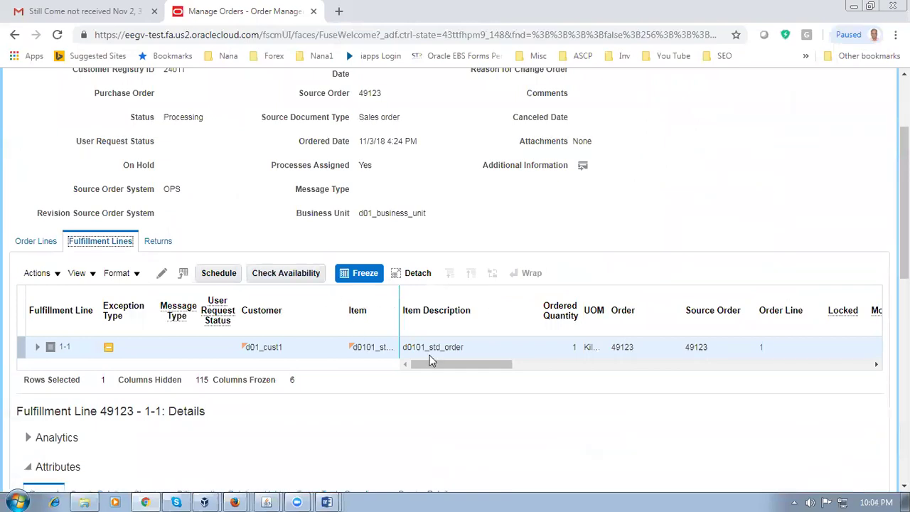
{"action": "left_click_drag", "start_coordinate": [430, 366], "coordinate": [523, 366]}
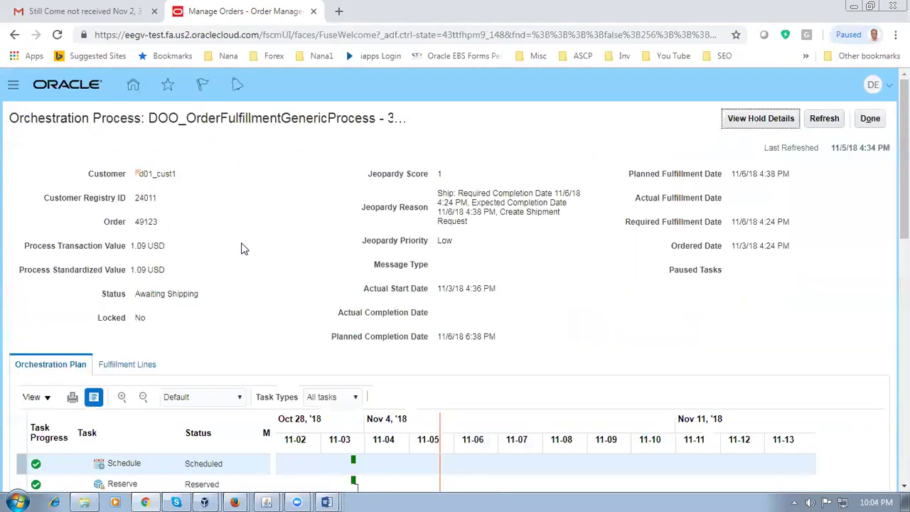
{"action": "scroll", "coordinate": [189, 335], "scroll_direction": "down", "scroll_amount": 2}
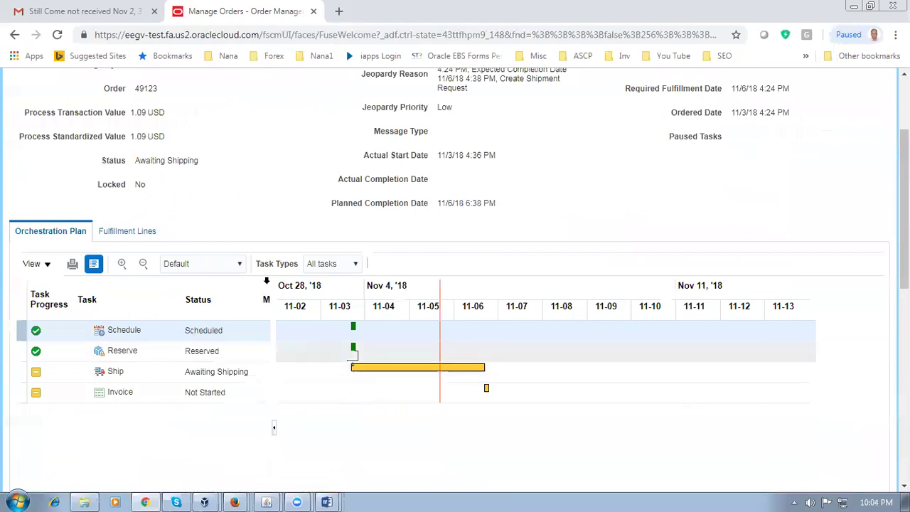
{"action": "left_click_drag", "start_coordinate": [145, 161], "coordinate": [195, 164]}
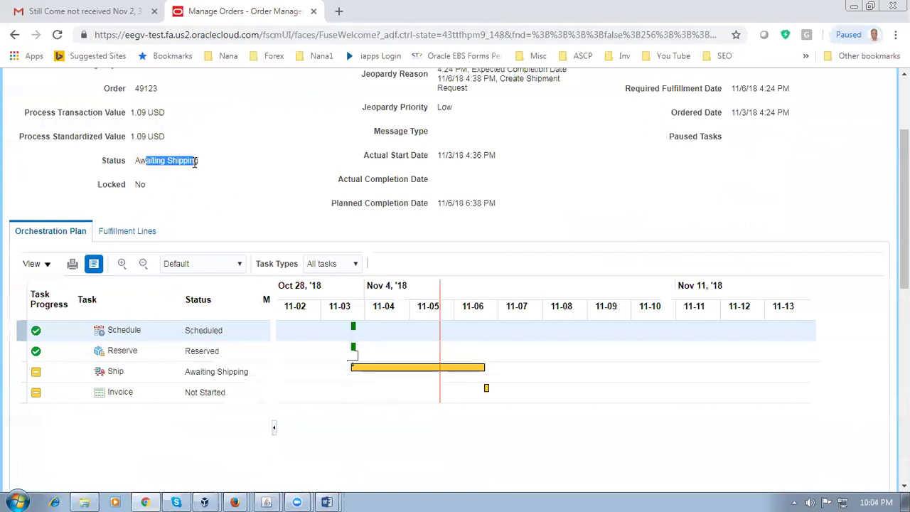
{"action": "left_click", "coordinate": [225, 183]}
{"action": "scroll", "coordinate": [226, 183], "scroll_direction": "up", "scroll_amount": 2}
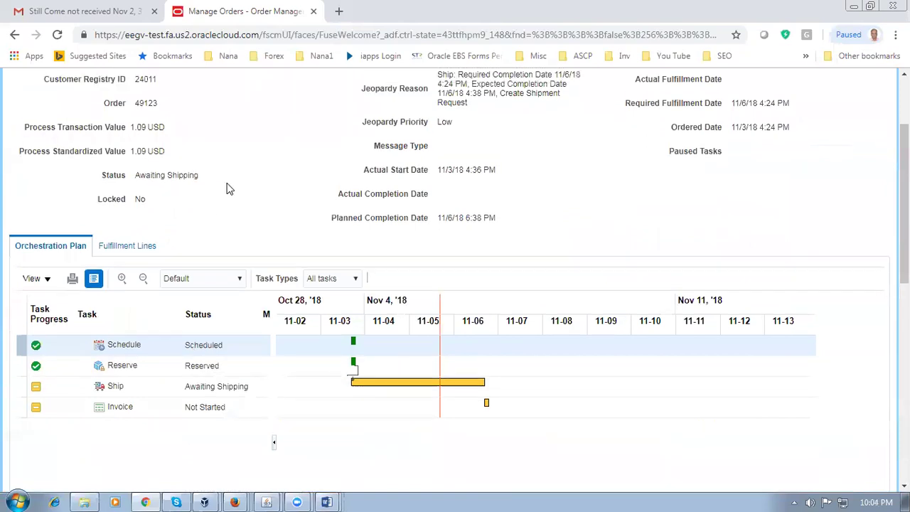
{"action": "right_click", "coordinate": [234, 13]}
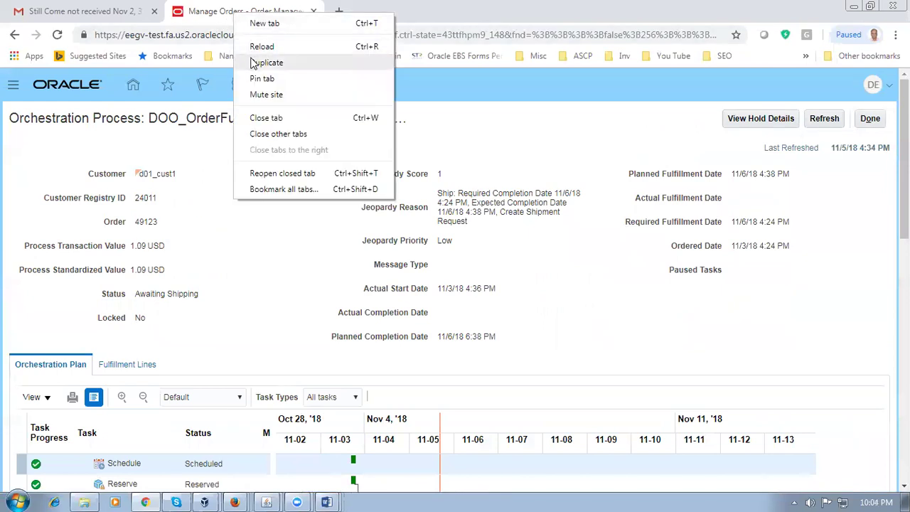
Step: Duplicate the order tab and open Manage Shipment Lines from the Shipments task list
{"action": "left_click", "coordinate": [254, 62]}
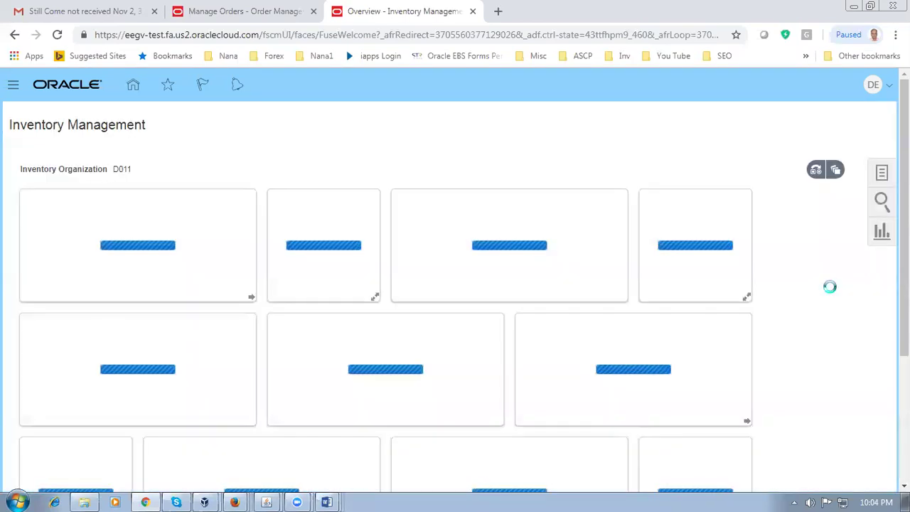
{"action": "left_click", "coordinate": [883, 174]}
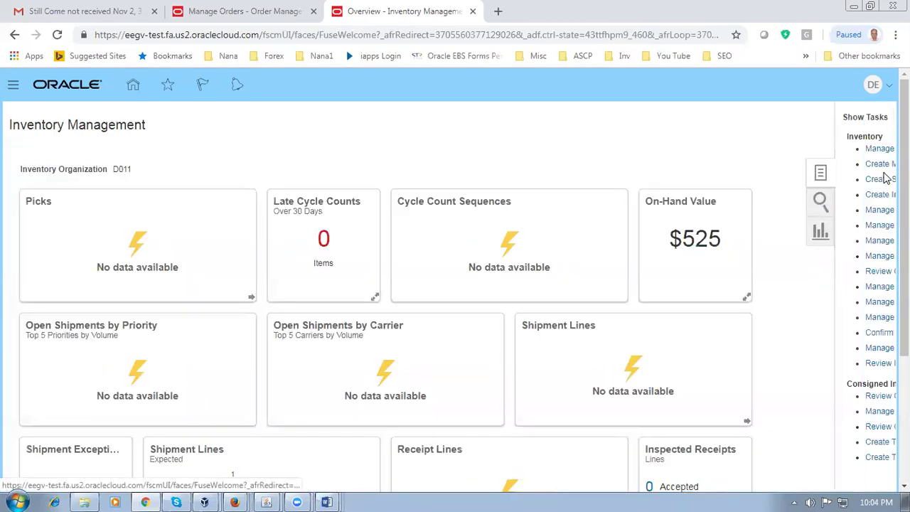
{"action": "left_click", "coordinate": [741, 119]}
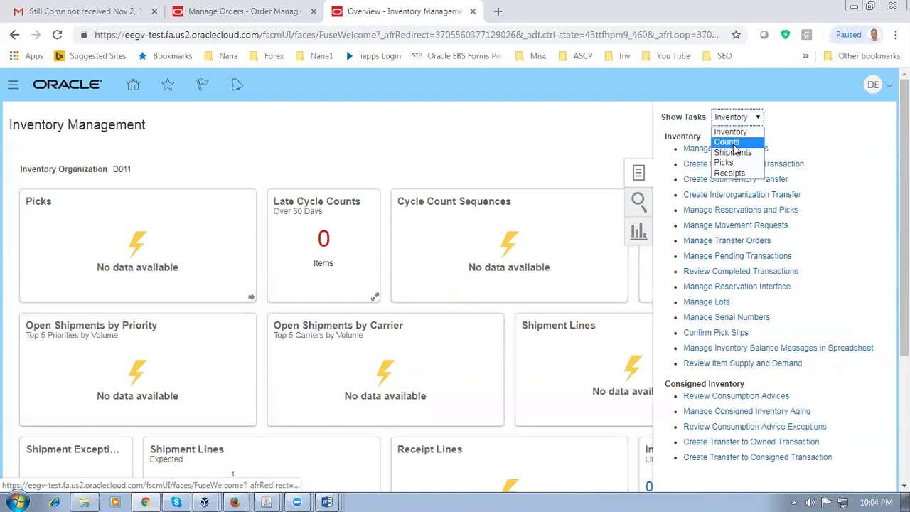
{"action": "left_click", "coordinate": [733, 153]}
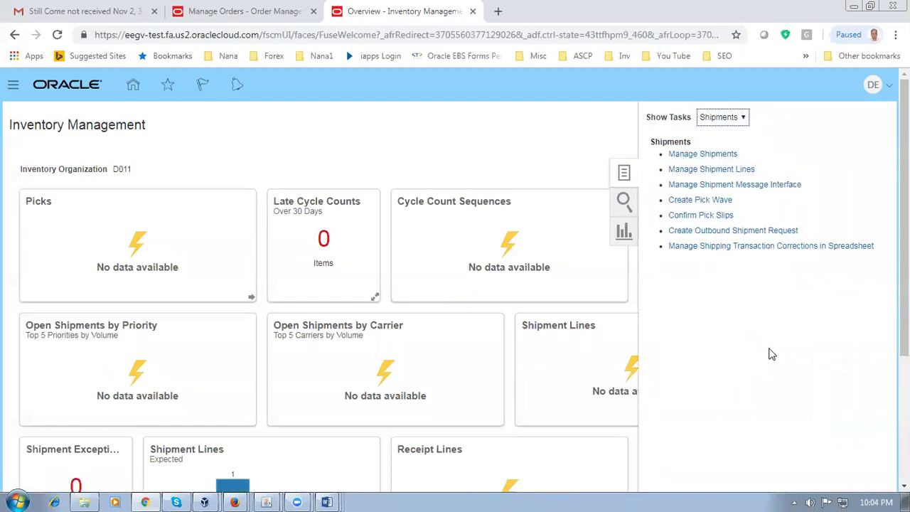
{"action": "left_click", "coordinate": [705, 173]}
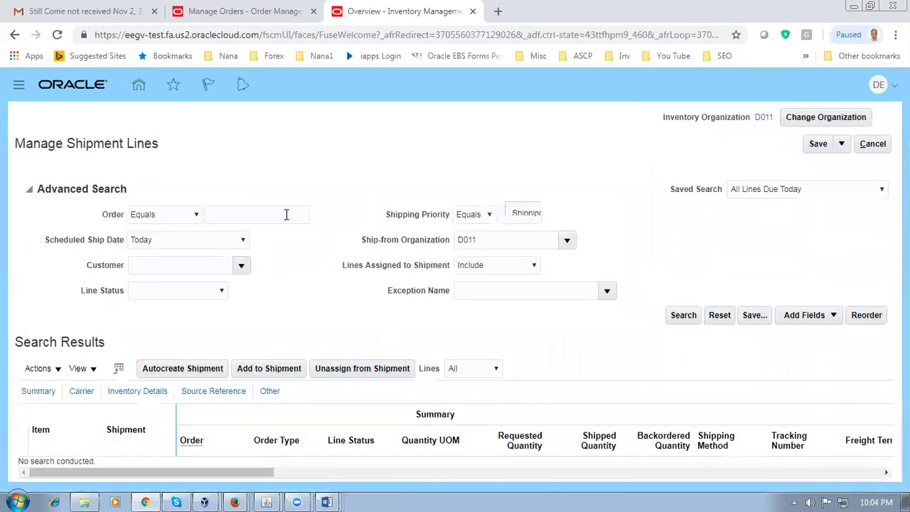
Step: Search shipment lines for order 49123 with ship date Today and next 7 days
{"action": "left_click", "coordinate": [287, 214]}
{"action": "type", "text": "49123"}
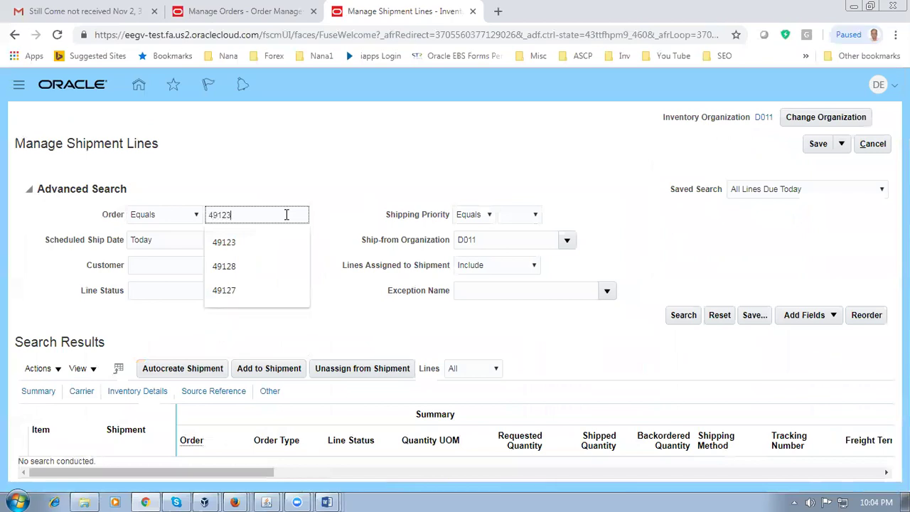
{"action": "key", "text": "Tab"}
{"action": "left_click", "coordinate": [191, 245]}
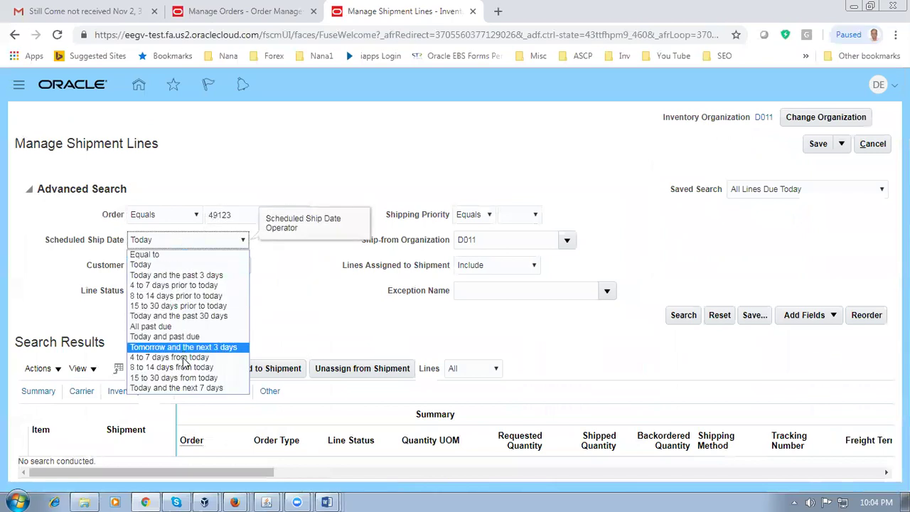
{"action": "left_click", "coordinate": [178, 388]}
{"action": "left_click", "coordinate": [681, 318]}
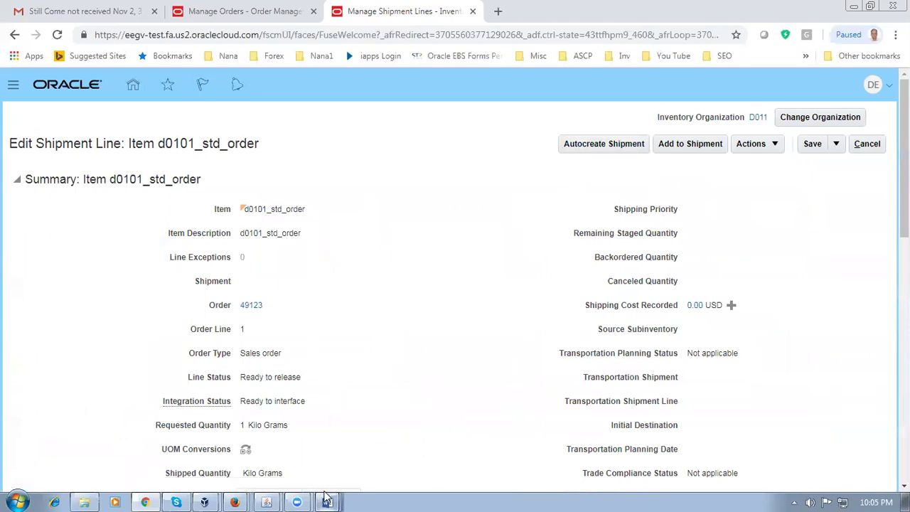
{"action": "mouse_move", "coordinate": [326, 498]}
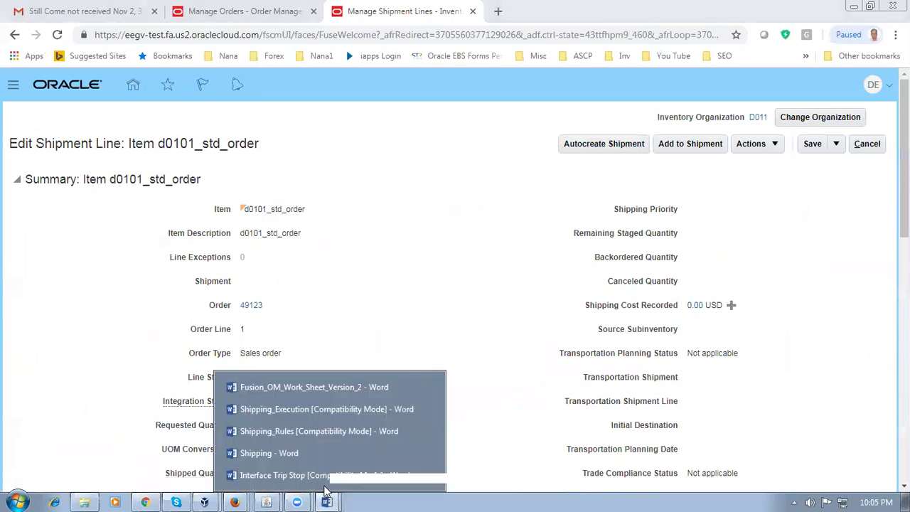
{"action": "left_click", "coordinate": [316, 431]}
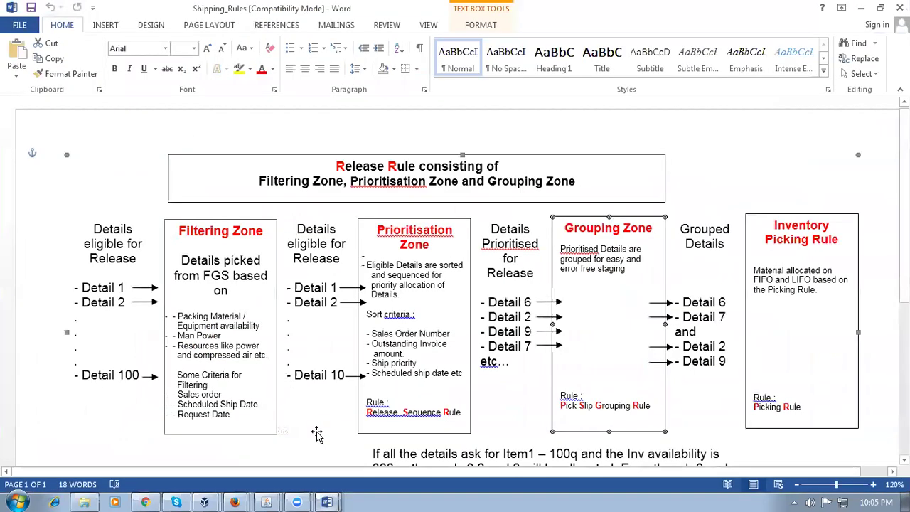
{"action": "mouse_move", "coordinate": [326, 498]}
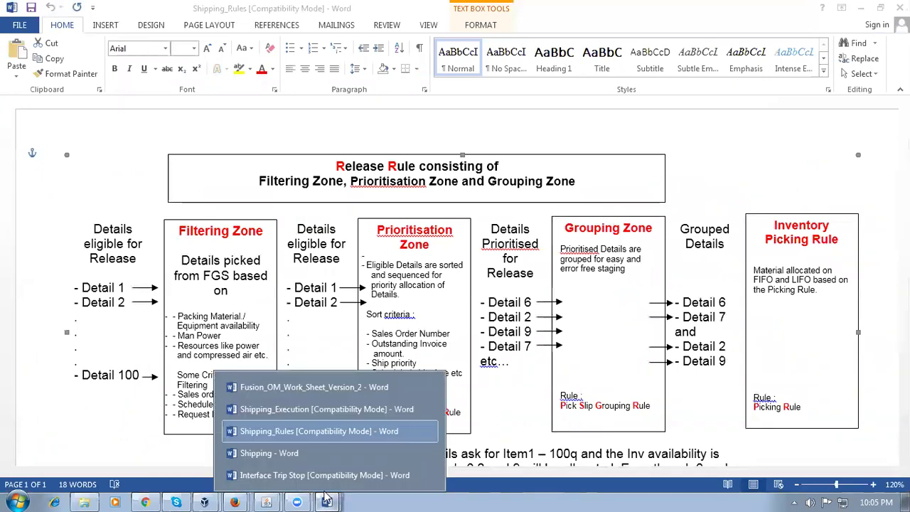
{"action": "left_click", "coordinate": [262, 456]}
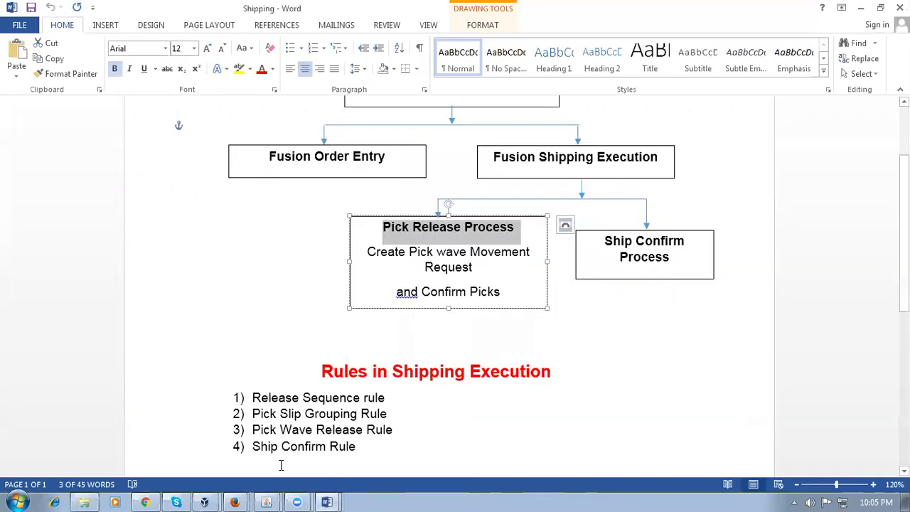
{"action": "left_click", "coordinate": [458, 282]}
{"action": "left_click_drag", "start_coordinate": [449, 254], "coordinate": [463, 268]}
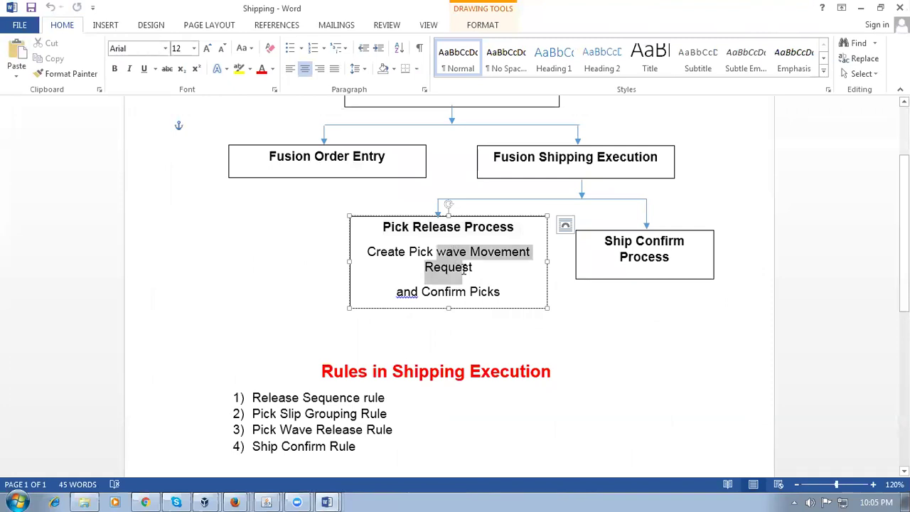
{"action": "key", "text": "alt+Tab"}
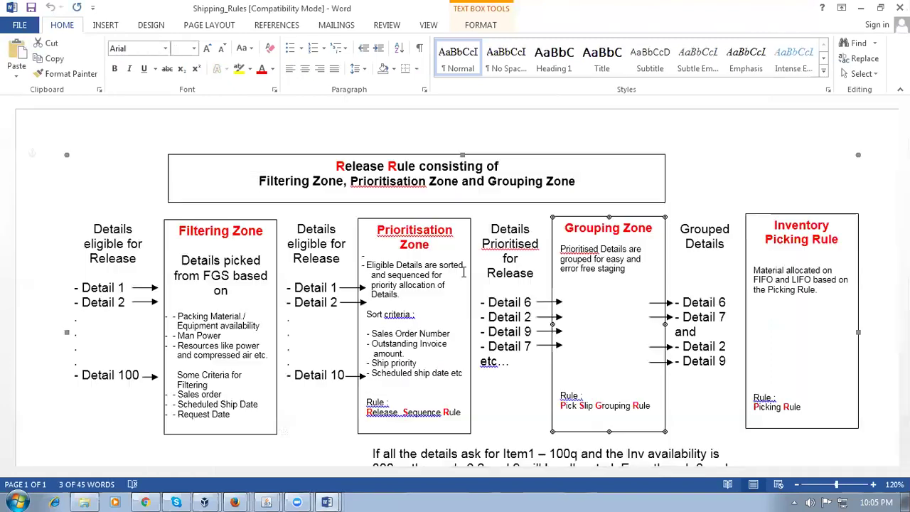
{"action": "left_click", "coordinate": [145, 502]}
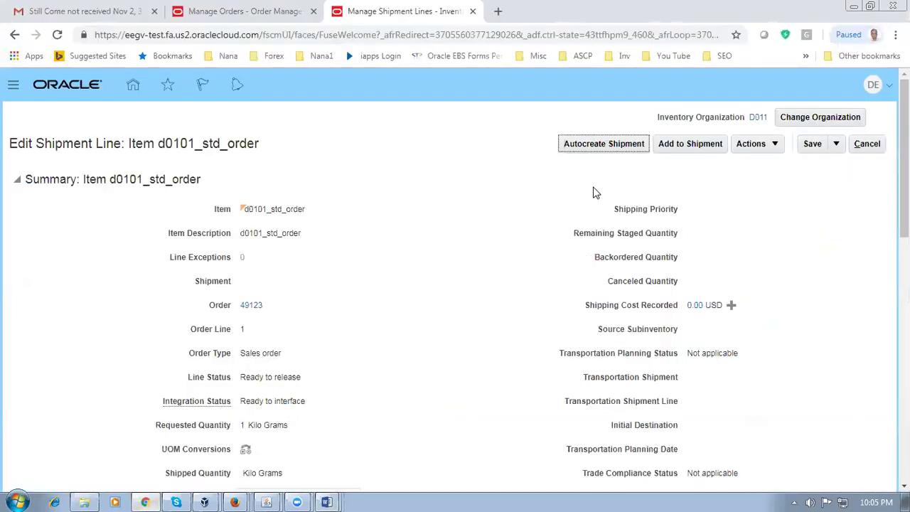
Step: Auto-create shipment 39003 for the line and acknowledge the confirmation
{"action": "left_click", "coordinate": [607, 146]}
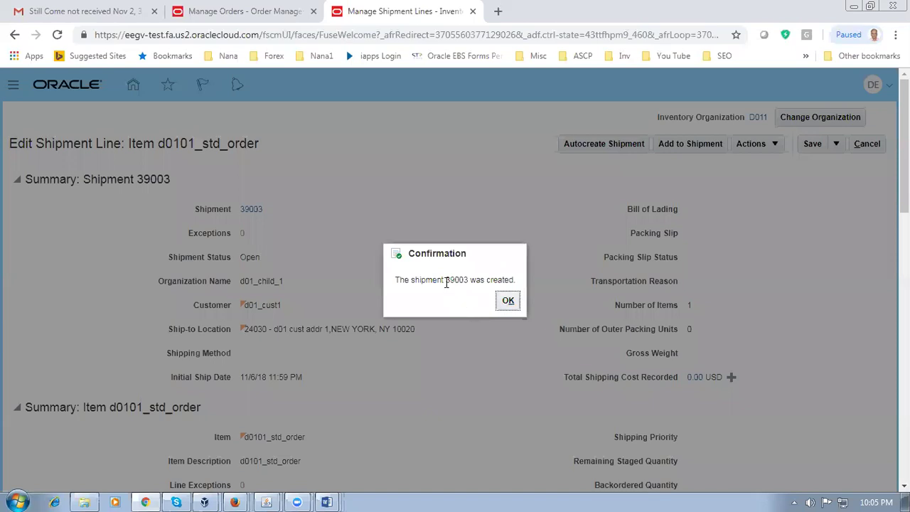
{"action": "left_click_drag", "start_coordinate": [448, 279], "coordinate": [470, 283]}
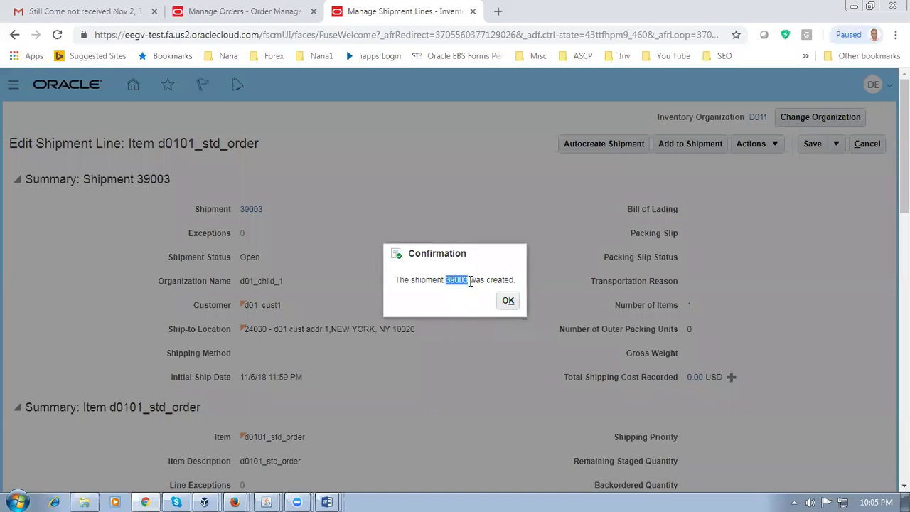
{"action": "left_click", "coordinate": [508, 302]}
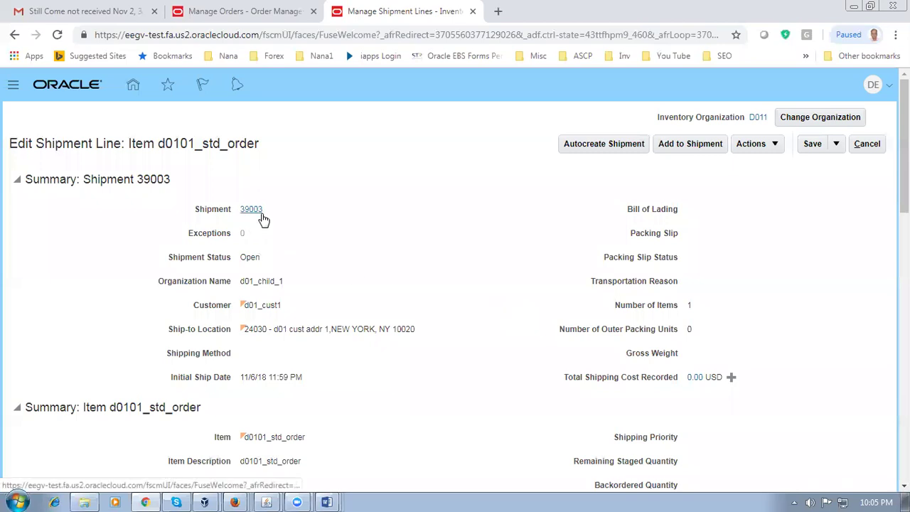
{"action": "left_click", "coordinate": [326, 502]}
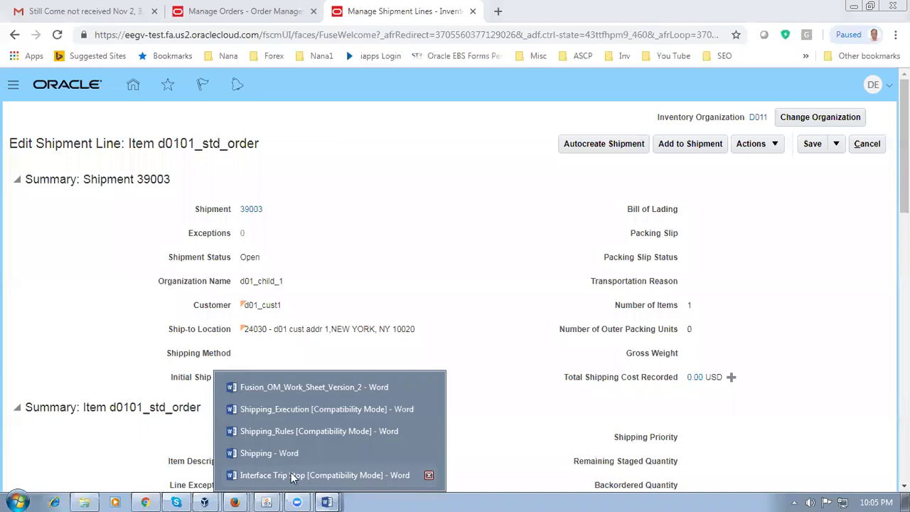
{"action": "left_click", "coordinate": [287, 455]}
{"action": "left_click", "coordinate": [523, 252]}
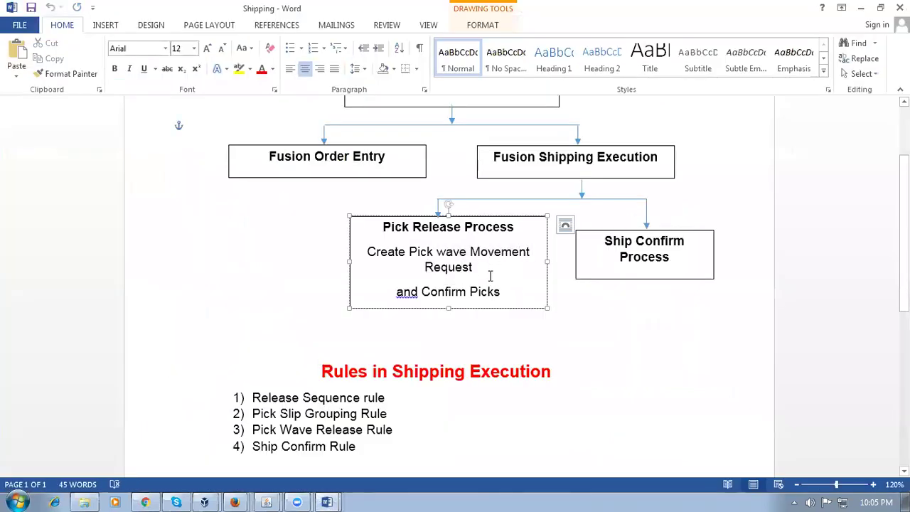
{"action": "left_click_drag", "start_coordinate": [436, 252], "coordinate": [458, 290]}
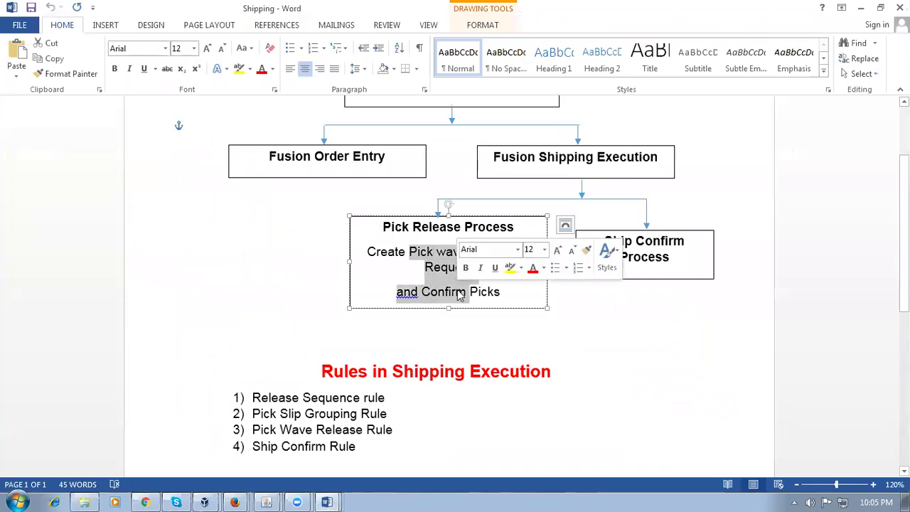
{"action": "left_click", "coordinate": [328, 501]}
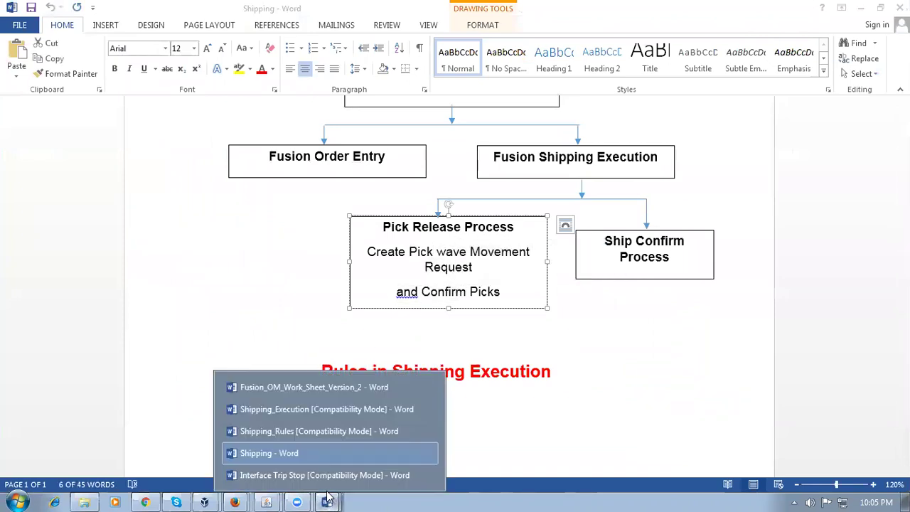
{"action": "left_click", "coordinate": [311, 416]}
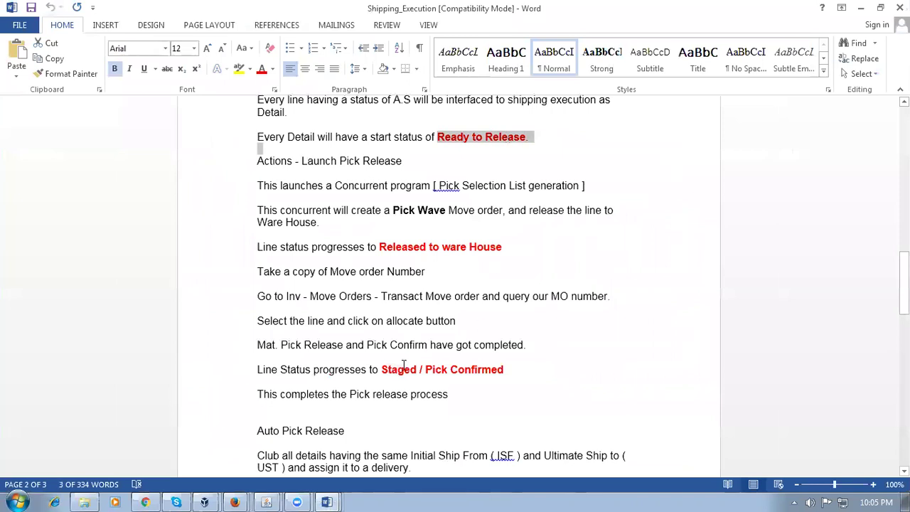
{"action": "left_click_drag", "start_coordinate": [381, 371], "coordinate": [403, 371]}
{"action": "key", "text": "alt+Tab"}
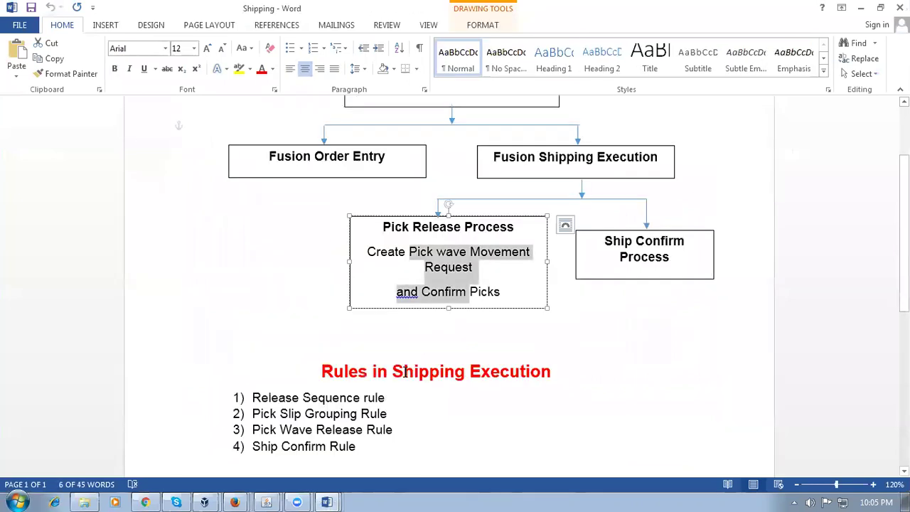
{"action": "left_click", "coordinate": [145, 502]}
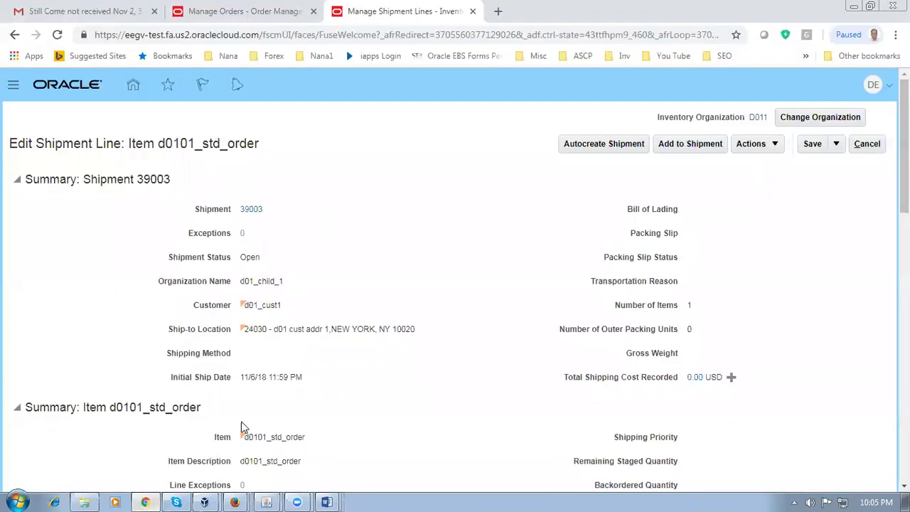
Step: Confirm the line is Ready to release, then submit Pick Release for it
{"action": "triple_click", "coordinate": [302, 396]}
{"action": "scroll", "coordinate": [359, 411], "scroll_direction": "down", "scroll_amount": 1}
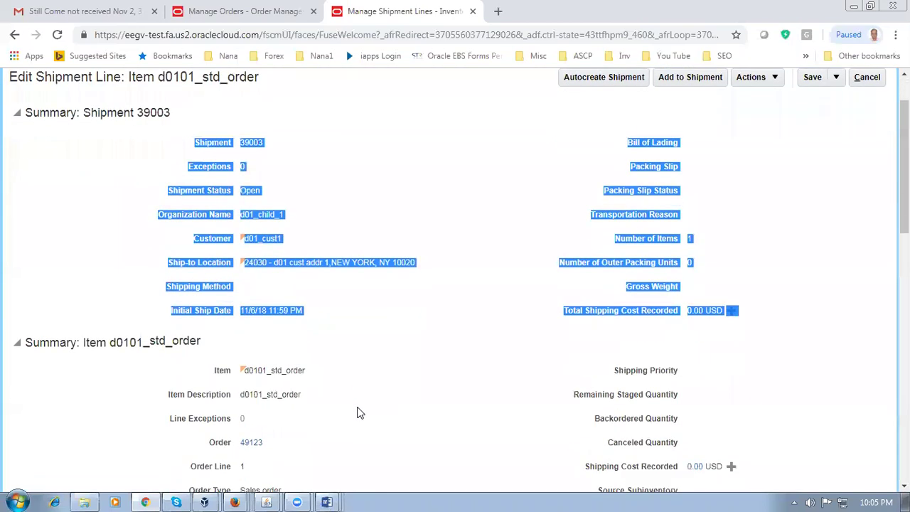
{"action": "scroll", "coordinate": [359, 411], "scroll_direction": "down", "scroll_amount": 4}
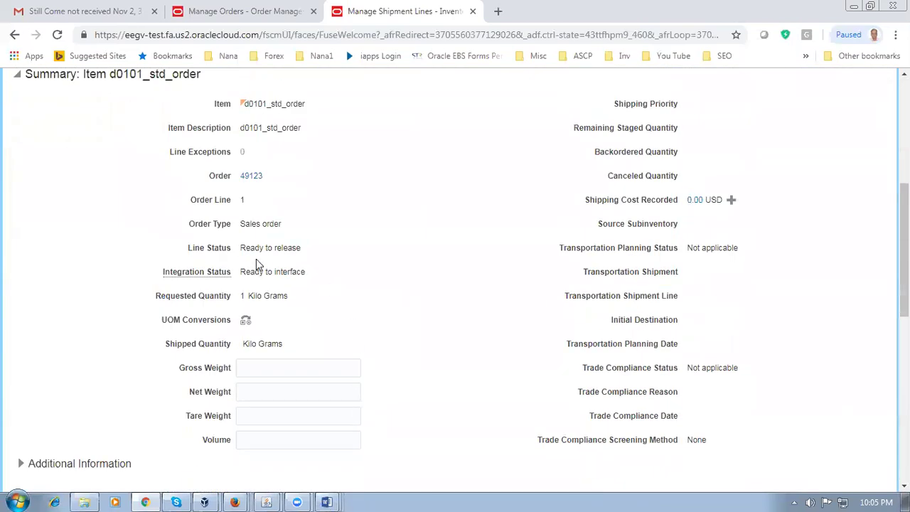
{"action": "left_click_drag", "start_coordinate": [250, 247], "coordinate": [288, 250]}
{"action": "left_click", "coordinate": [418, 277]}
{"action": "scroll", "coordinate": [416, 282], "scroll_direction": "up", "scroll_amount": 5}
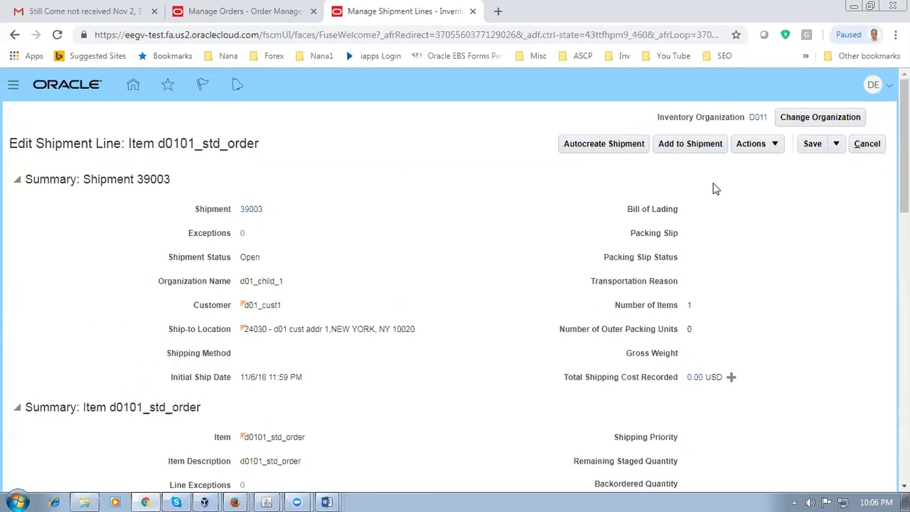
{"action": "left_click", "coordinate": [754, 146]}
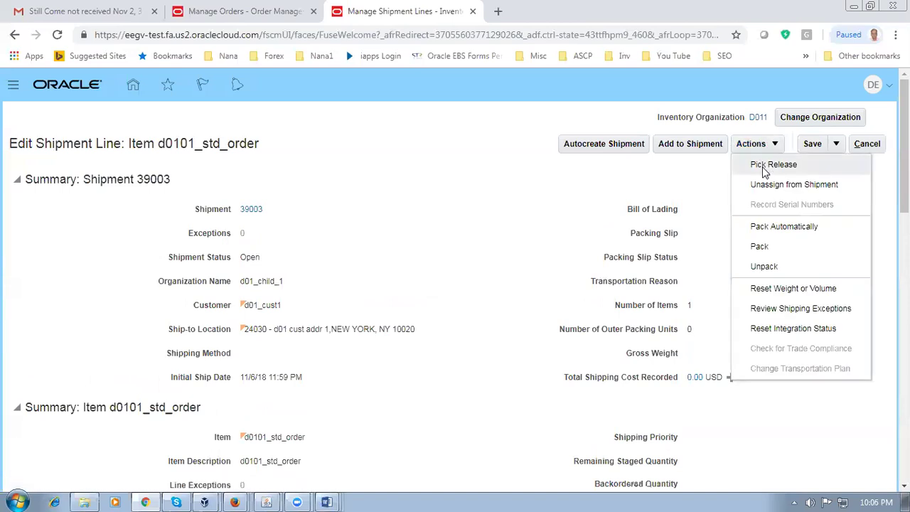
{"action": "left_click", "coordinate": [768, 165]}
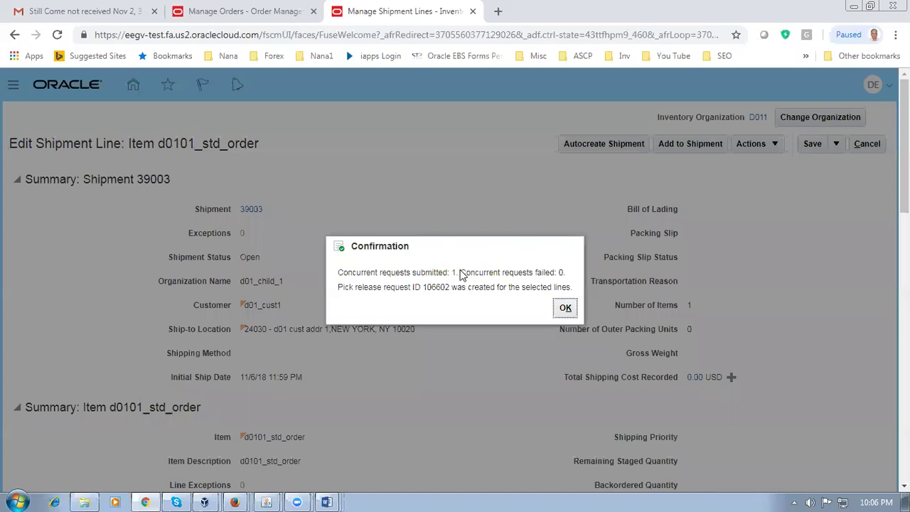
{"action": "left_click", "coordinate": [565, 308]}
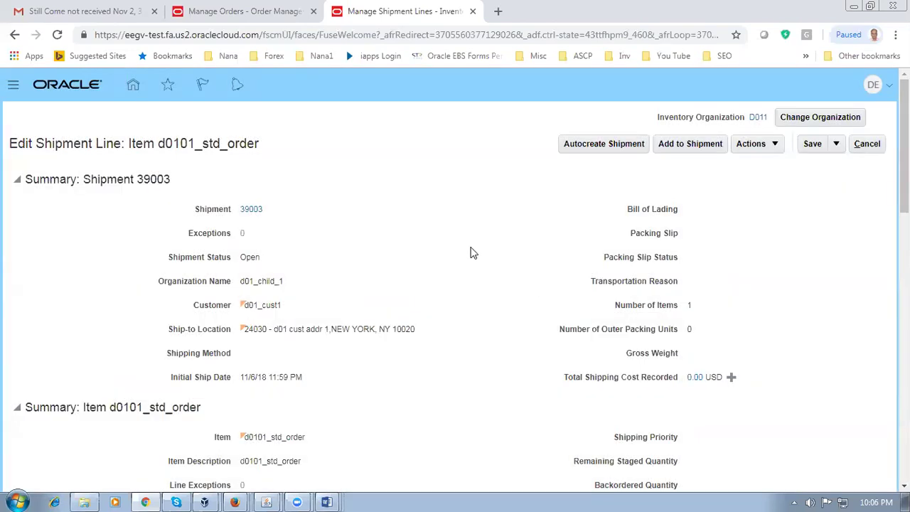
Step: Open shipment 39003 and verify its order 49123 line reads Staged
{"action": "scroll", "coordinate": [341, 278], "scroll_direction": "down", "scroll_amount": 2}
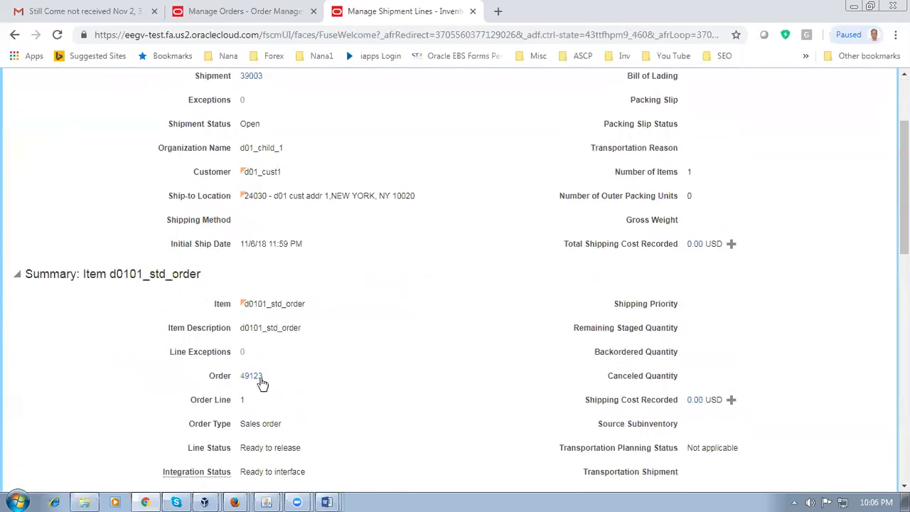
{"action": "scroll", "coordinate": [297, 427], "scroll_direction": "up", "scroll_amount": 2}
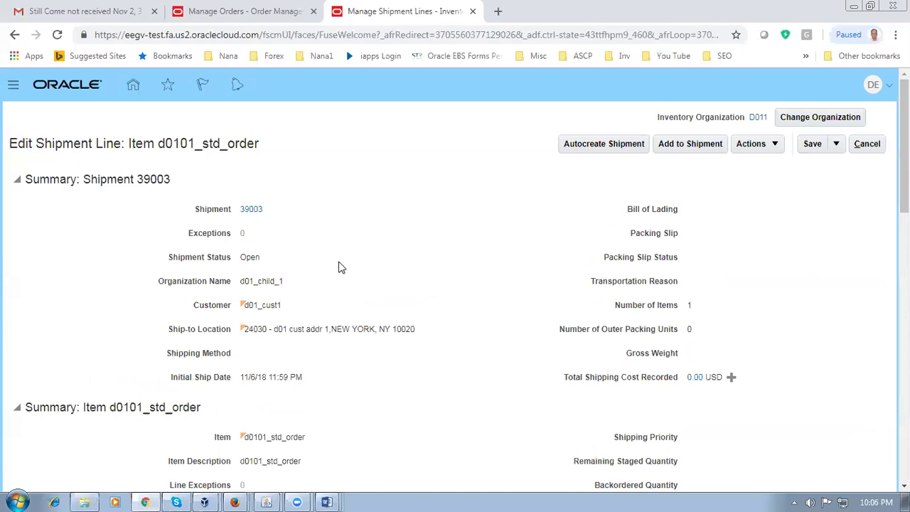
{"action": "scroll", "coordinate": [340, 266], "scroll_direction": "down", "scroll_amount": 4}
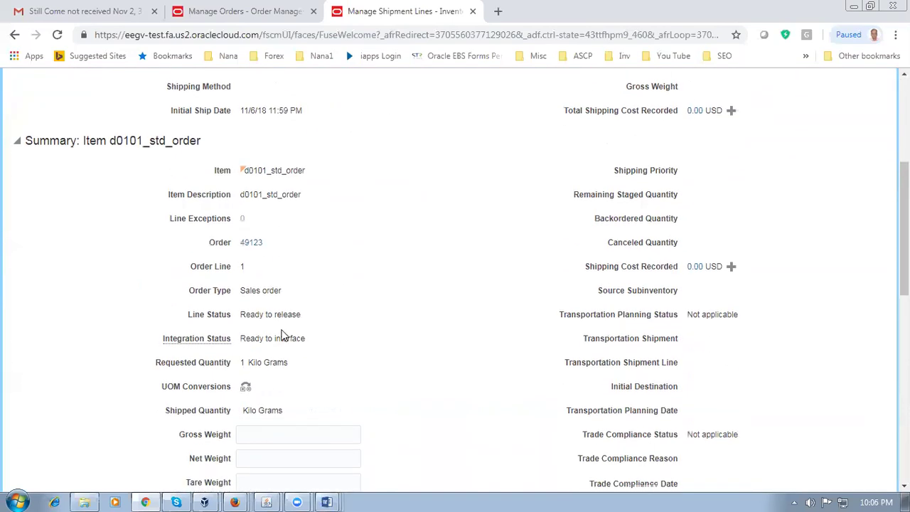
{"action": "left_click_drag", "start_coordinate": [248, 314], "coordinate": [277, 317]}
{"action": "left_click", "coordinate": [390, 319]}
{"action": "scroll", "coordinate": [395, 319], "scroll_direction": "up", "scroll_amount": 4}
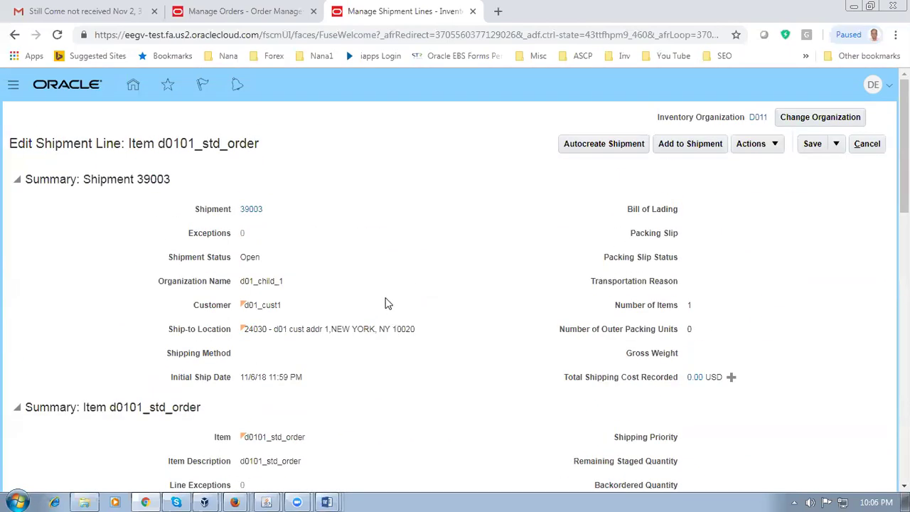
{"action": "left_click", "coordinate": [249, 209]}
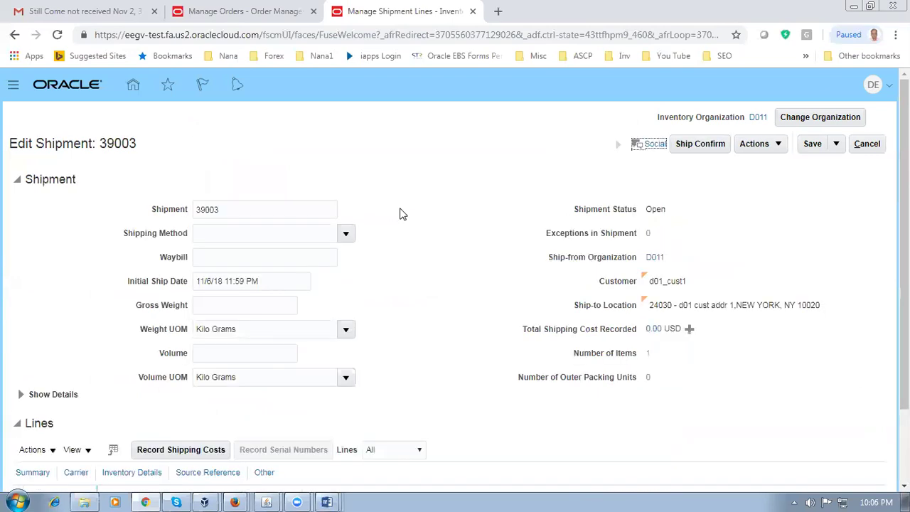
{"action": "scroll", "coordinate": [398, 227], "scroll_direction": "down", "scroll_amount": 3}
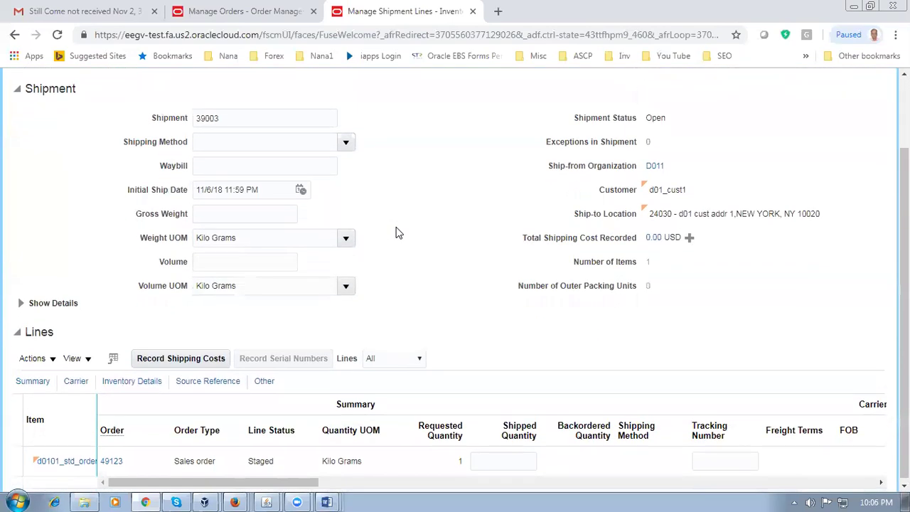
{"action": "left_click", "coordinate": [254, 461]}
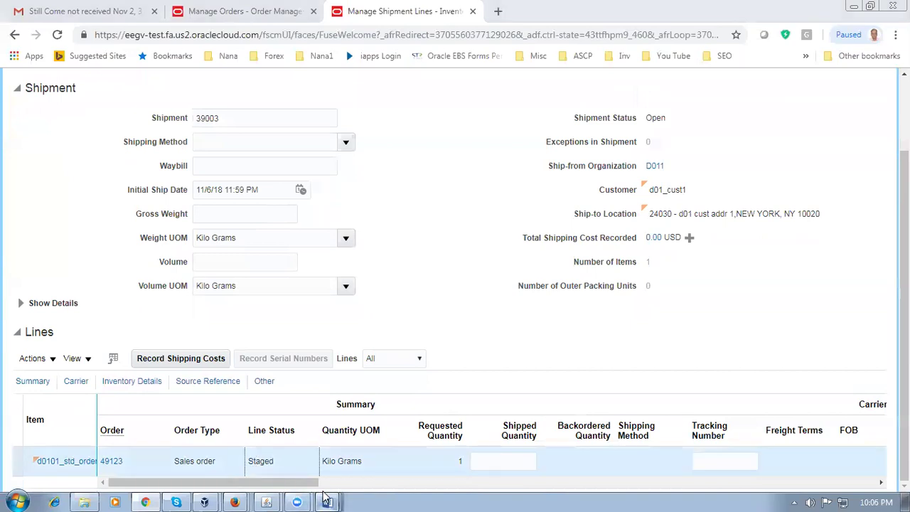
Step: Review the Shipping document's diagram, noting the Pick Release and Ship Confirm boxes
{"action": "mouse_move", "coordinate": [327, 502]}
{"action": "left_click", "coordinate": [293, 459]}
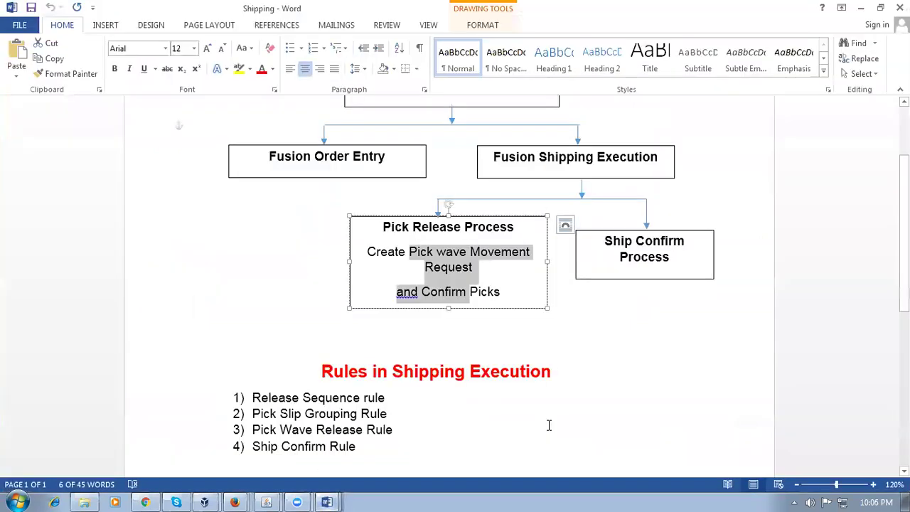
{"action": "left_click", "coordinate": [579, 400]}
{"action": "left_click_drag", "start_coordinate": [436, 252], "coordinate": [468, 293]}
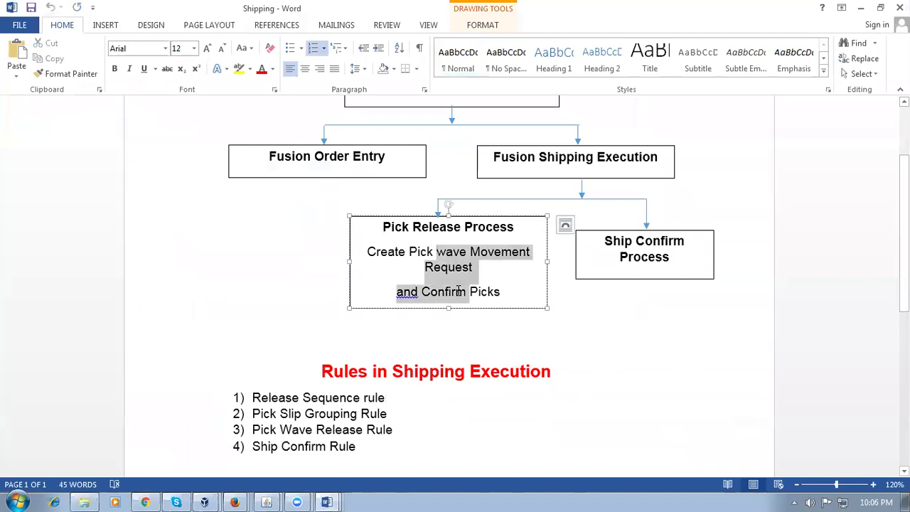
{"action": "left_click_drag", "start_coordinate": [651, 247], "coordinate": [662, 263]}
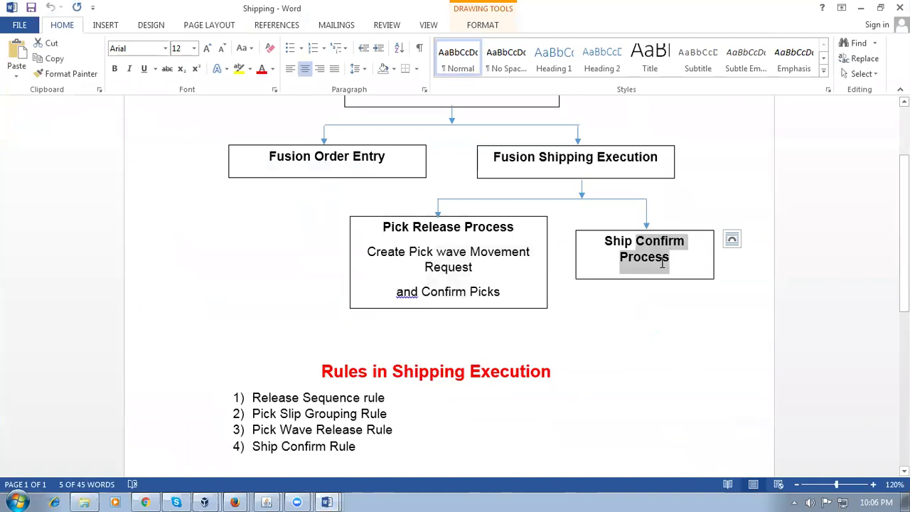
Step: Switch to the Interface Trip Stop document and highlight its Interface Trip Stop Runs step
{"action": "left_click", "coordinate": [331, 501]}
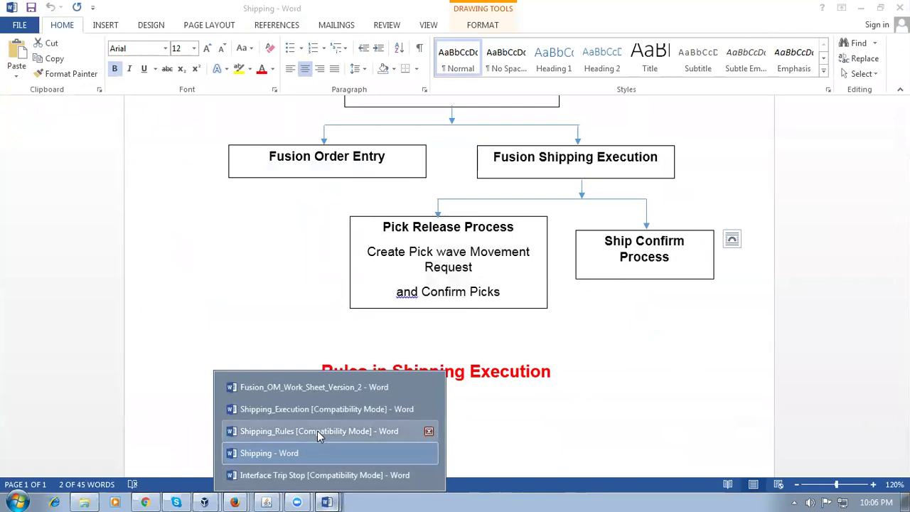
{"action": "left_click", "coordinate": [320, 474]}
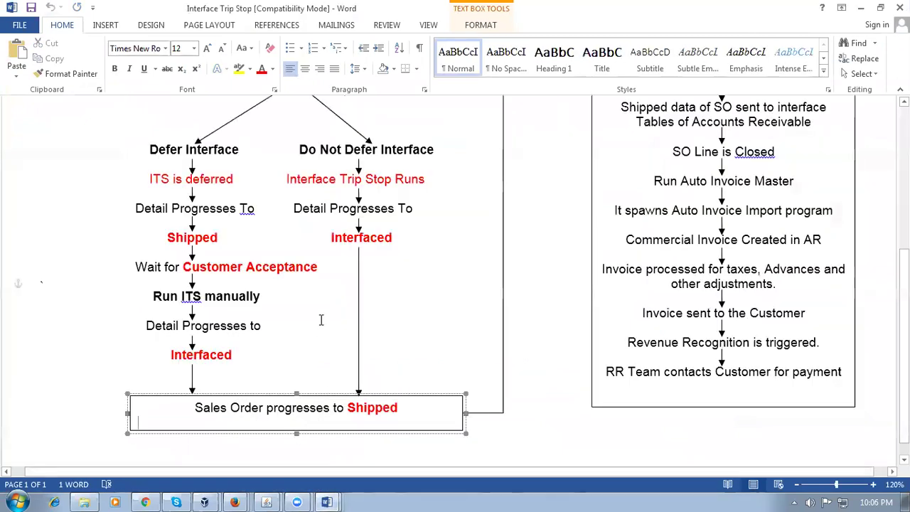
{"action": "scroll", "coordinate": [391, 202], "scroll_direction": "up", "scroll_amount": 1}
{"action": "left_click", "coordinate": [391, 221]}
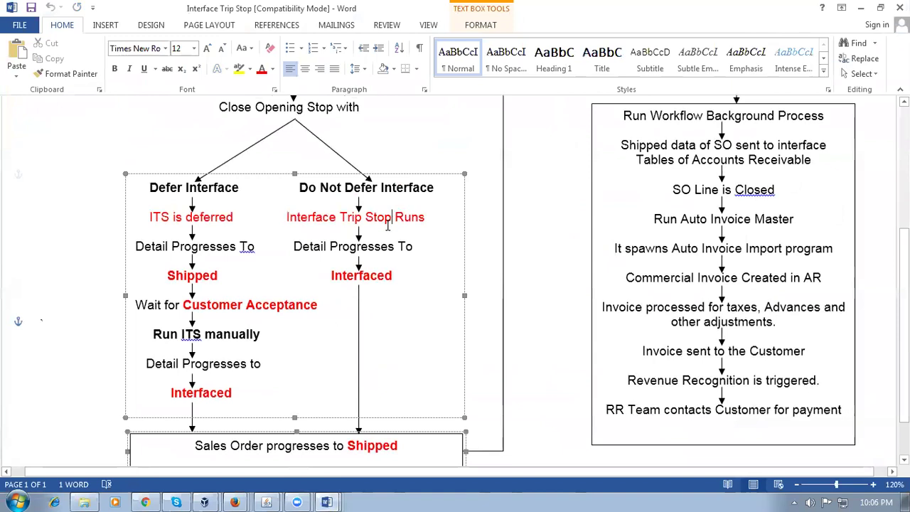
{"action": "left_click_drag", "start_coordinate": [291, 217], "coordinate": [452, 217]}
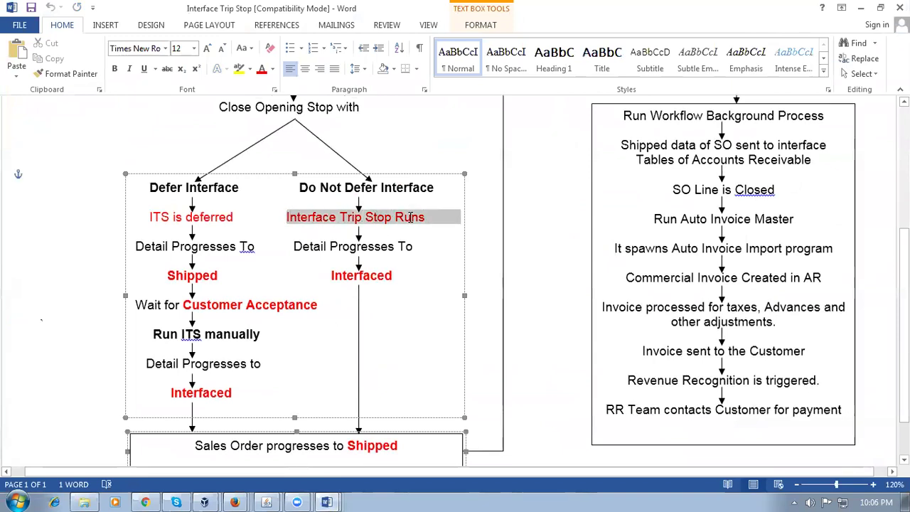
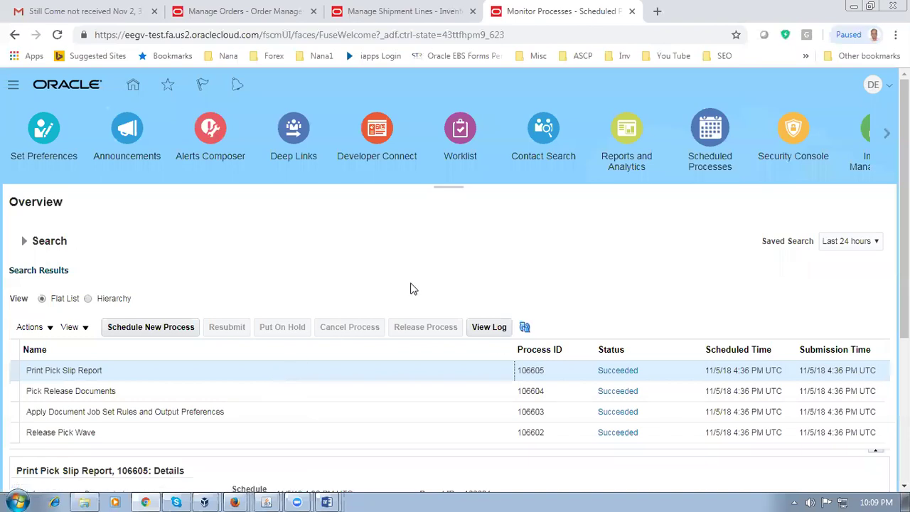
Step: Review shipment 39003's staged line, then cancel the edit without saving any changes
{"action": "left_click", "coordinate": [314, 373]}
{"action": "left_click", "coordinate": [380, 11]}
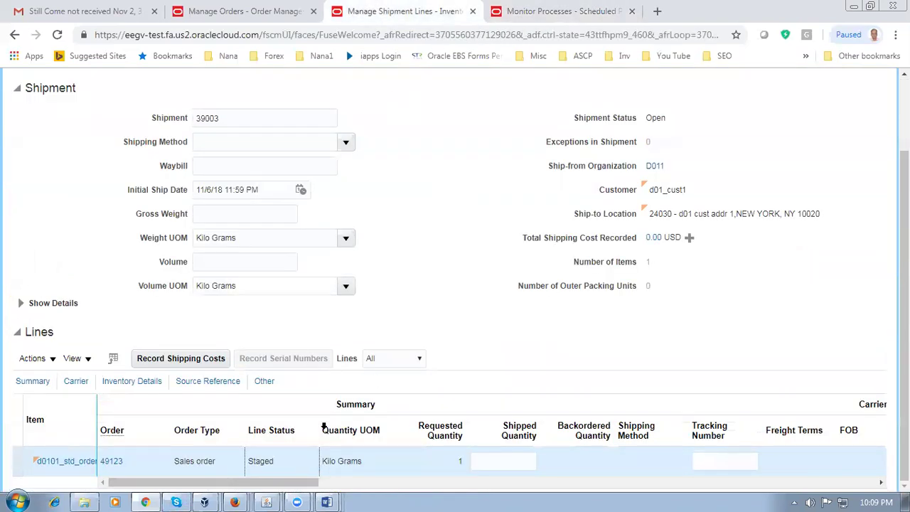
{"action": "left_click", "coordinate": [229, 120]}
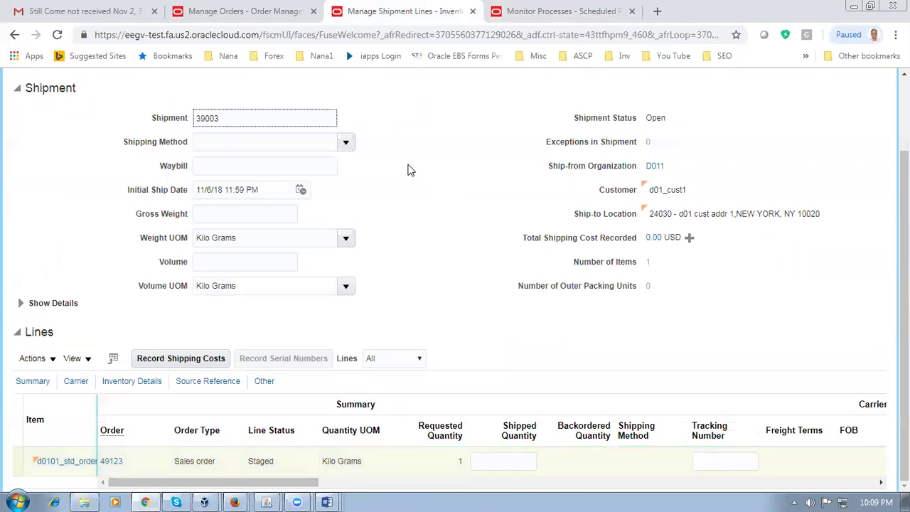
{"action": "left_click", "coordinate": [496, 463]}
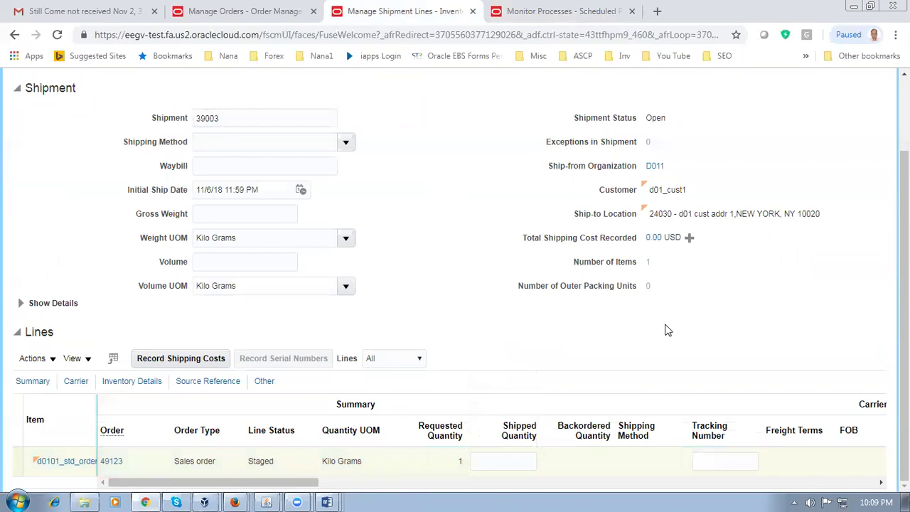
{"action": "scroll", "coordinate": [640, 327], "scroll_direction": "up", "scroll_amount": 2}
{"action": "left_click", "coordinate": [868, 144]}
{"action": "left_click", "coordinate": [868, 145]}
Step: Search Manage Shipments for shipment 39003 and open it for editing
{"action": "left_click", "coordinate": [870, 146]}
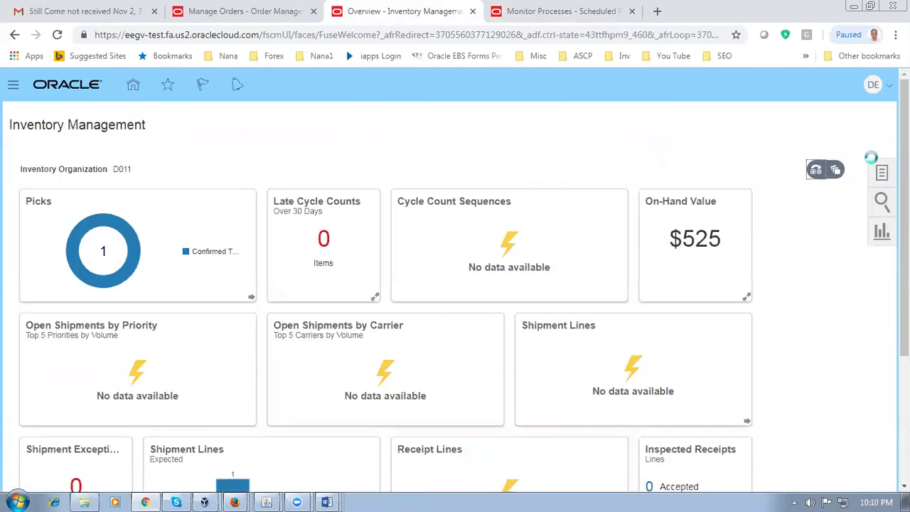
{"action": "left_click", "coordinate": [882, 175]}
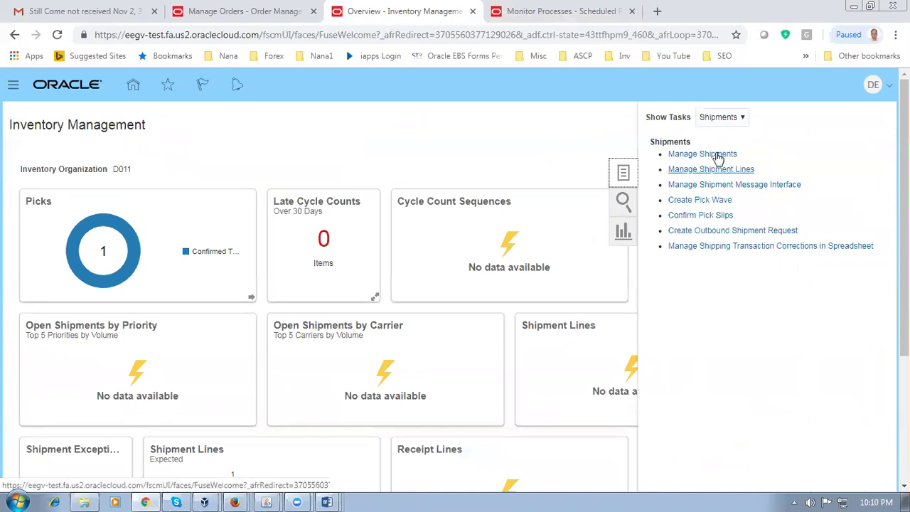
{"action": "left_click", "coordinate": [704, 154]}
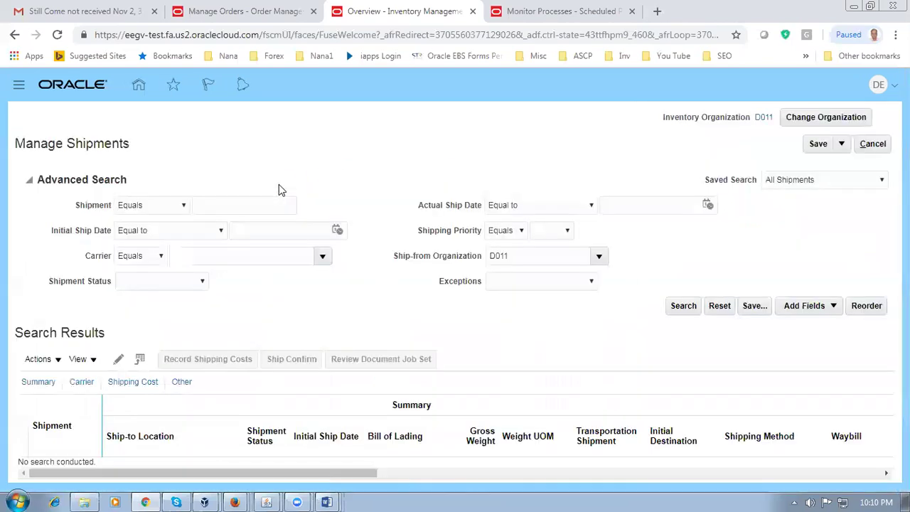
{"action": "left_click", "coordinate": [229, 207]}
{"action": "type", "text": "39003"}
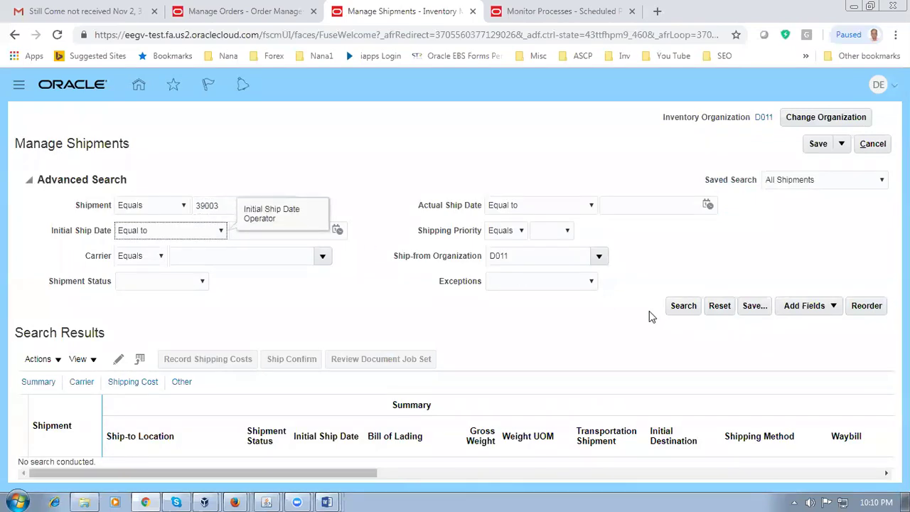
{"action": "left_click", "coordinate": [677, 309]}
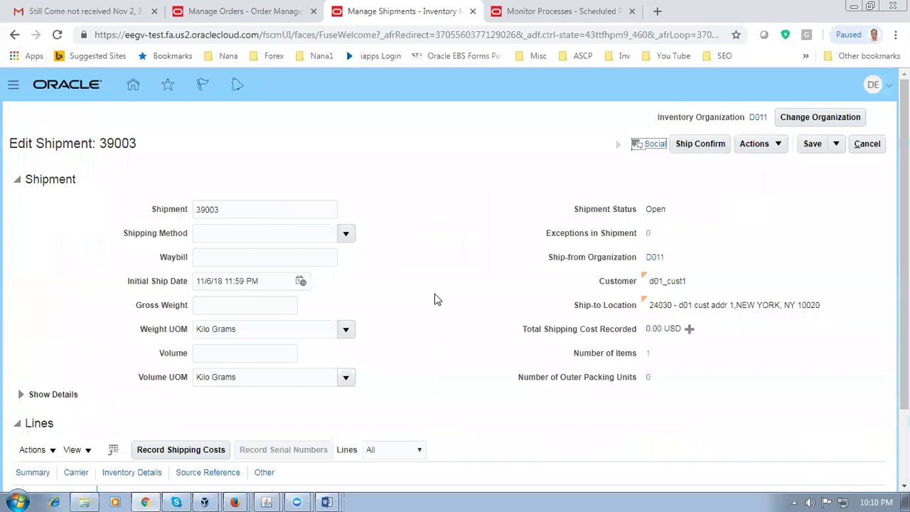
Step: Enter a shipped quantity of 1 on the shipment's order line
{"action": "scroll", "coordinate": [435, 300], "scroll_direction": "down", "scroll_amount": 3}
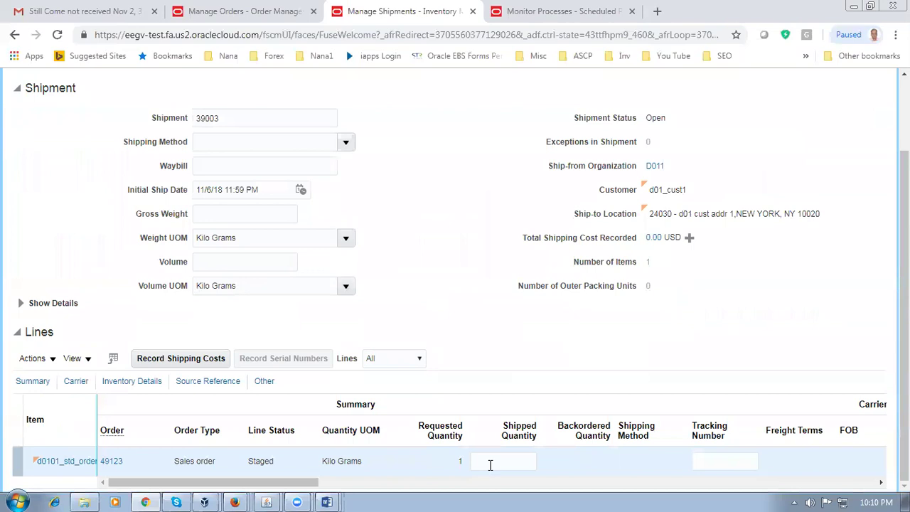
{"action": "left_click", "coordinate": [490, 465]}
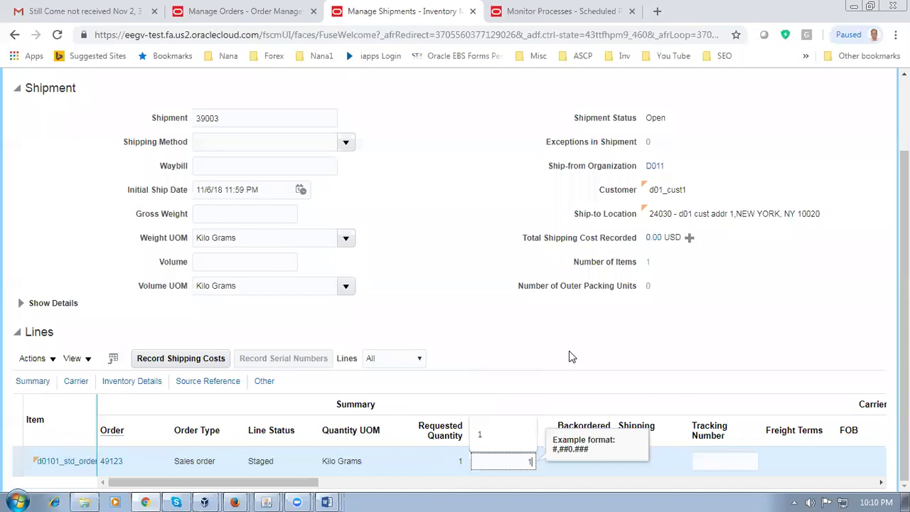
{"action": "left_click", "coordinate": [546, 340]}
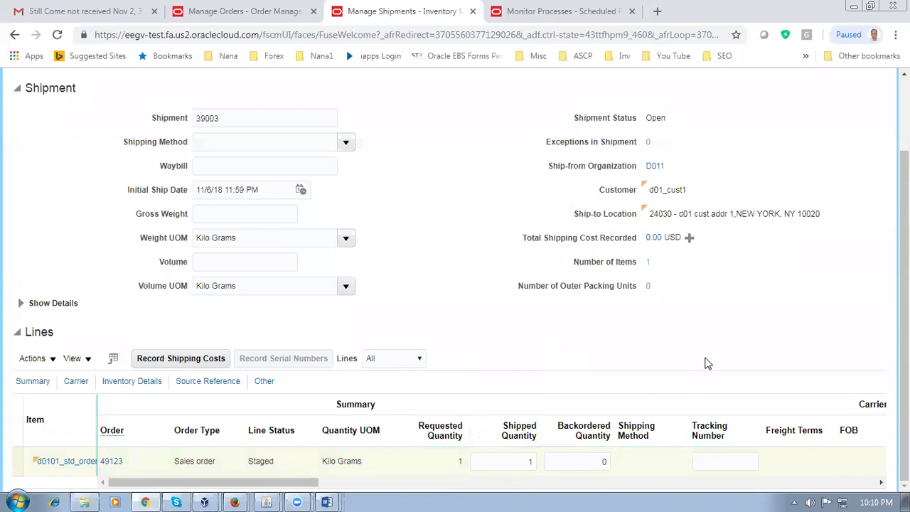
{"action": "scroll", "coordinate": [705, 362], "scroll_direction": "up", "scroll_amount": 2}
Step: Ship-confirm shipment 39003 and accept the missing weight and volume warning
{"action": "left_click", "coordinate": [702, 145]}
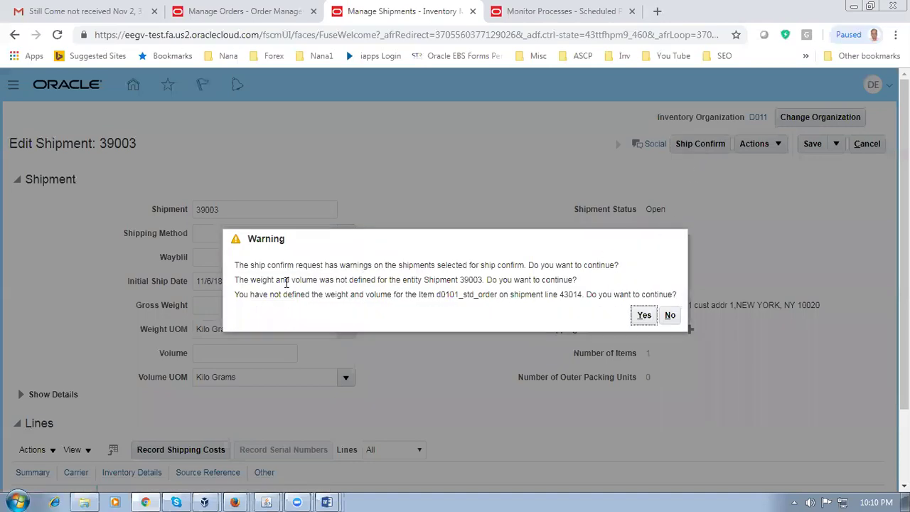
{"action": "left_click_drag", "start_coordinate": [285, 266], "coordinate": [367, 296]}
{"action": "left_click", "coordinate": [367, 307]}
{"action": "left_click_drag", "start_coordinate": [292, 280], "coordinate": [343, 298]}
{"action": "left_click", "coordinate": [341, 299]}
{"action": "left_click", "coordinate": [644, 318]}
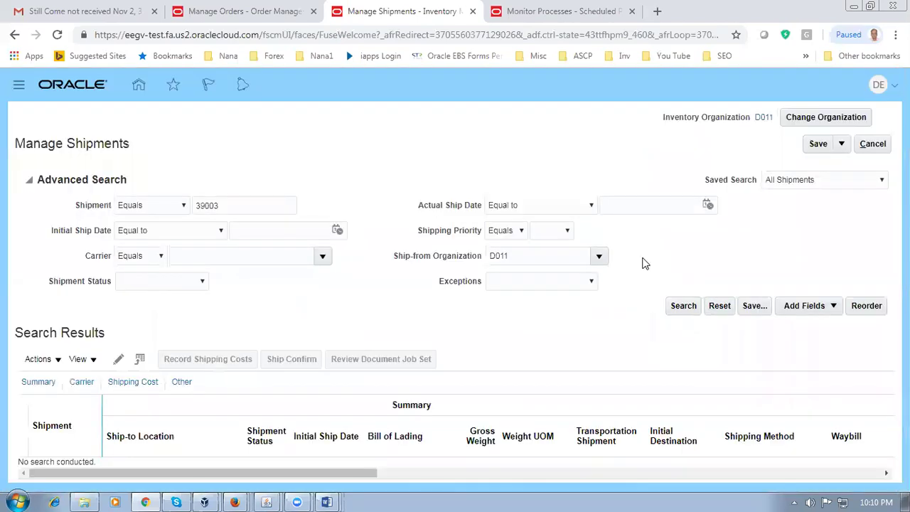
{"action": "left_click", "coordinate": [567, 14]}
{"action": "left_click", "coordinate": [525, 327]}
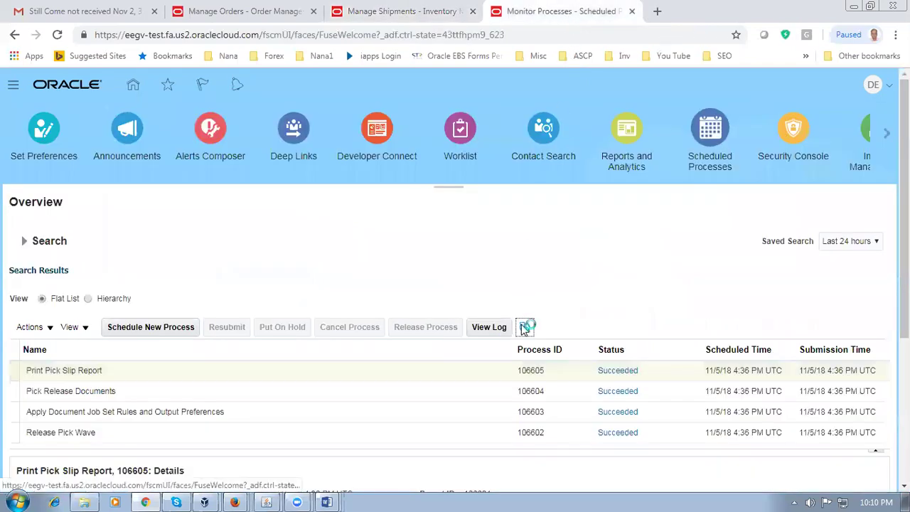
{"action": "left_click", "coordinate": [533, 329]}
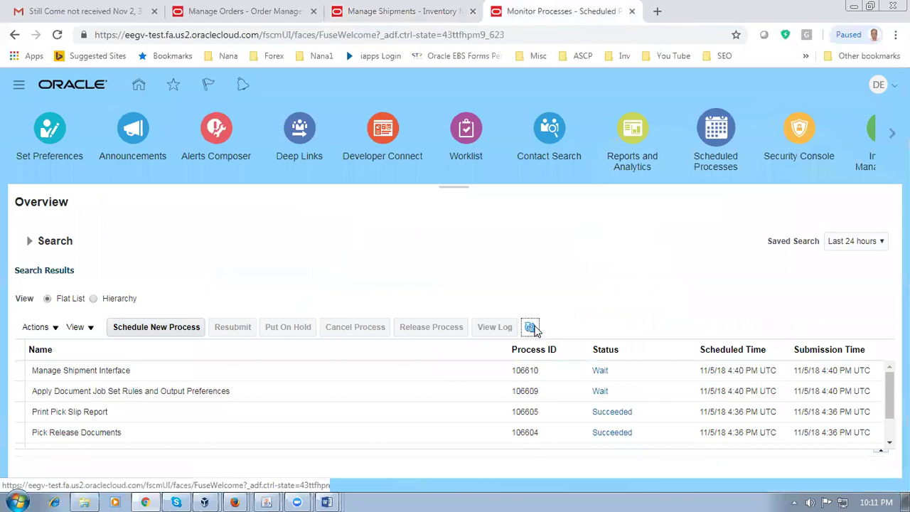
{"action": "left_click", "coordinate": [533, 328]}
{"action": "left_click", "coordinate": [533, 328]}
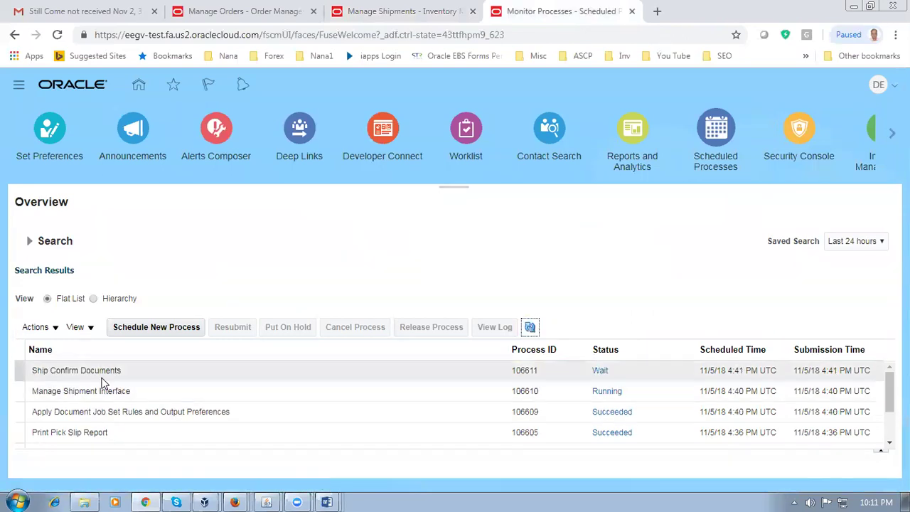
{"action": "left_click", "coordinate": [533, 328]}
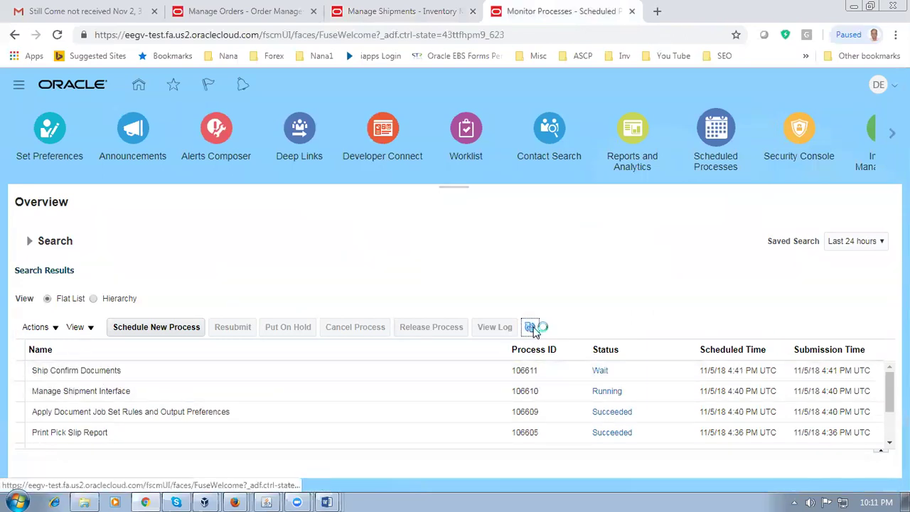
{"action": "left_click", "coordinate": [534, 328]}
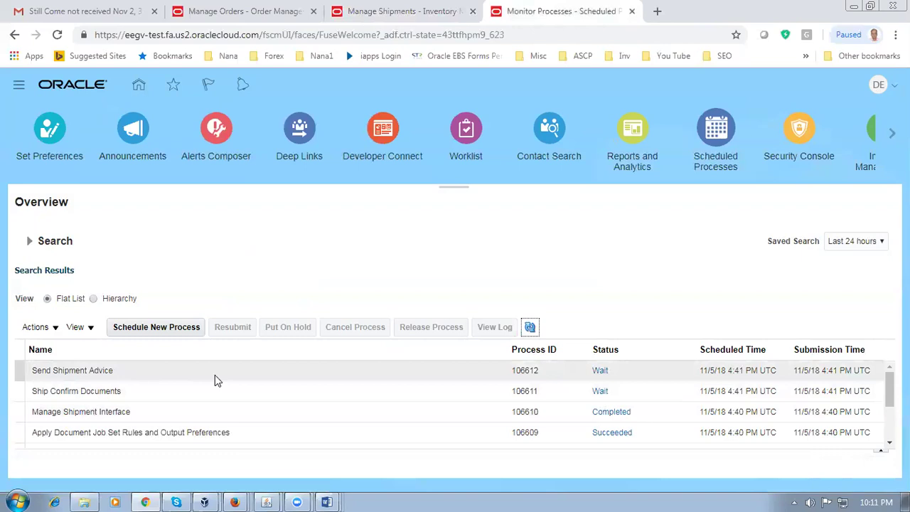
{"action": "left_click", "coordinate": [529, 328]}
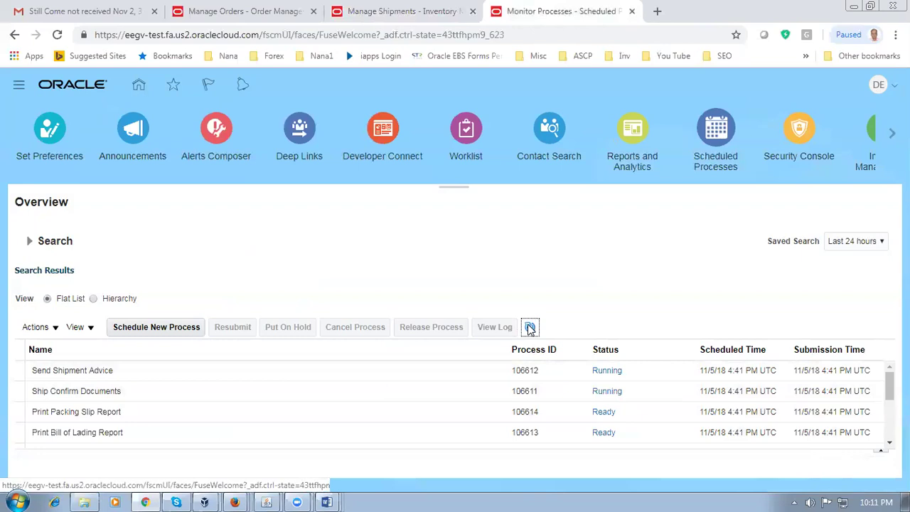
{"action": "left_click", "coordinate": [530, 328]}
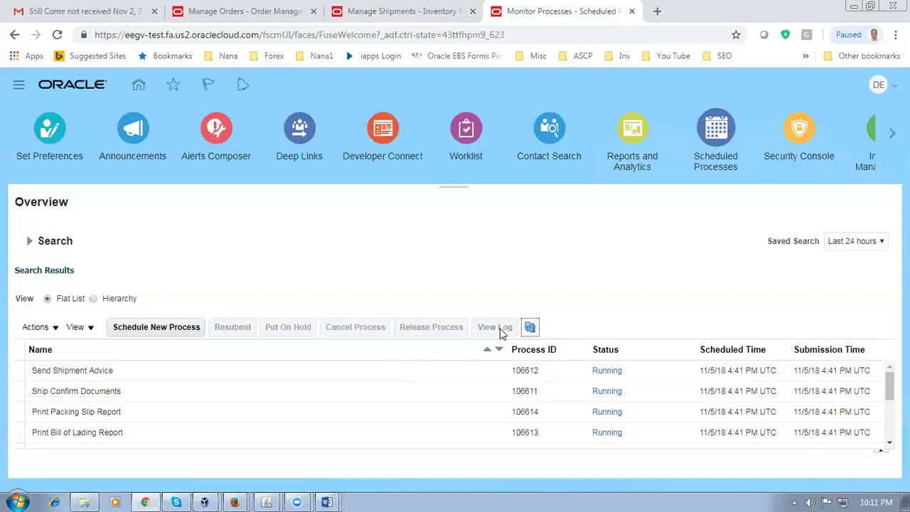
{"action": "left_click", "coordinate": [531, 325]}
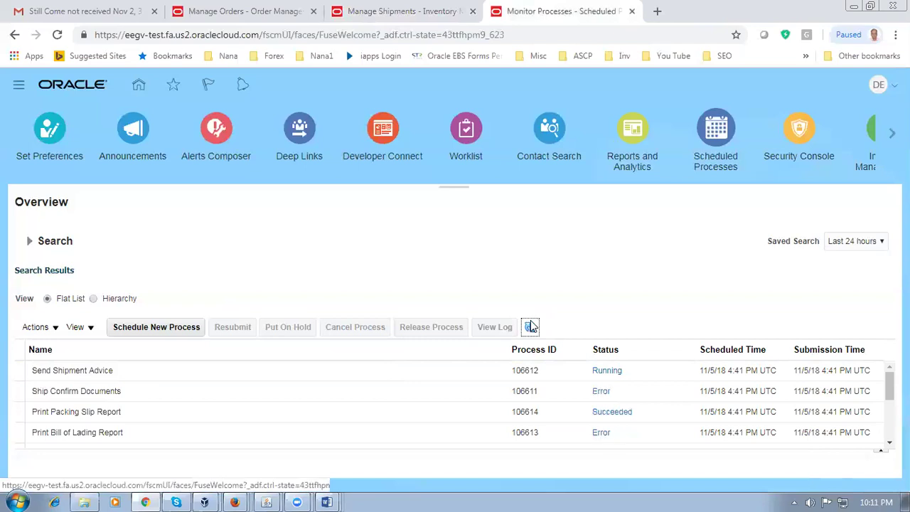
{"action": "left_click", "coordinate": [518, 390]}
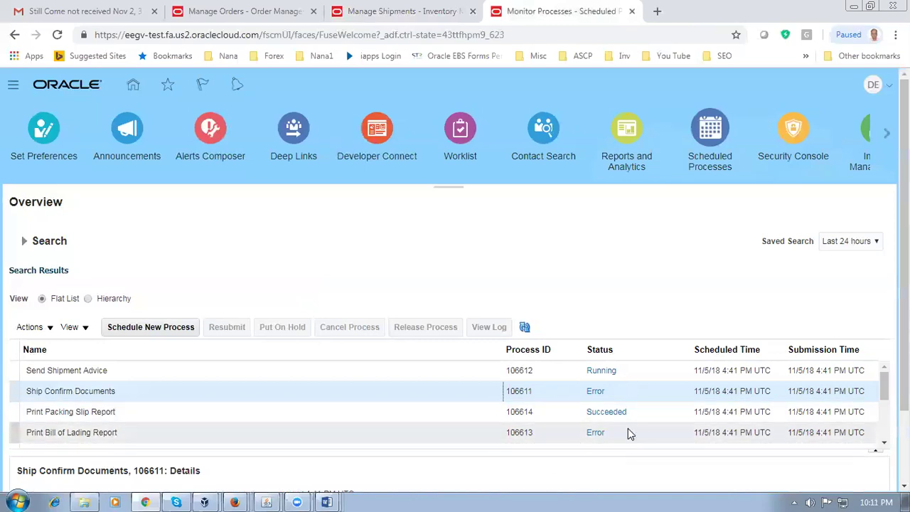
{"action": "left_click", "coordinate": [525, 327]}
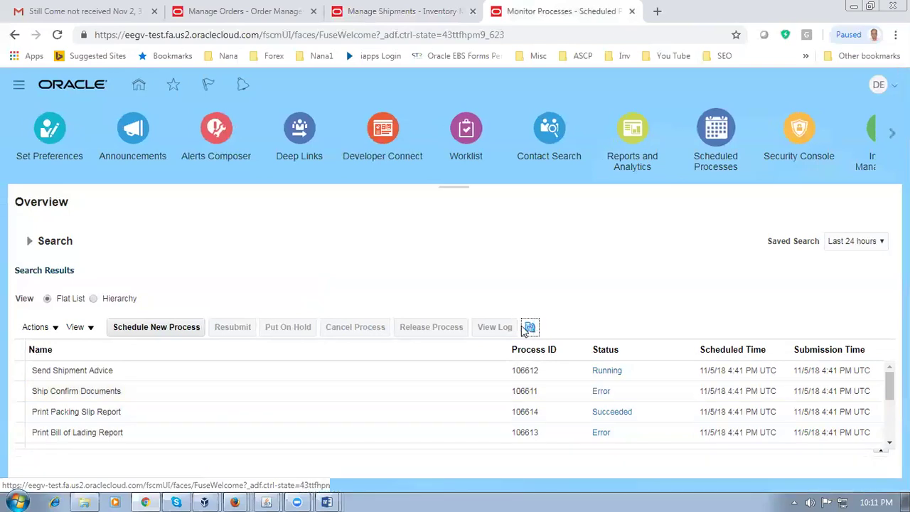
{"action": "left_click", "coordinate": [530, 329]}
{"action": "left_click", "coordinate": [530, 329]}
{"action": "left_click", "coordinate": [529, 329]}
{"action": "left_click", "coordinate": [530, 328]}
{"action": "left_click", "coordinate": [530, 329]}
{"action": "left_click", "coordinate": [530, 328]}
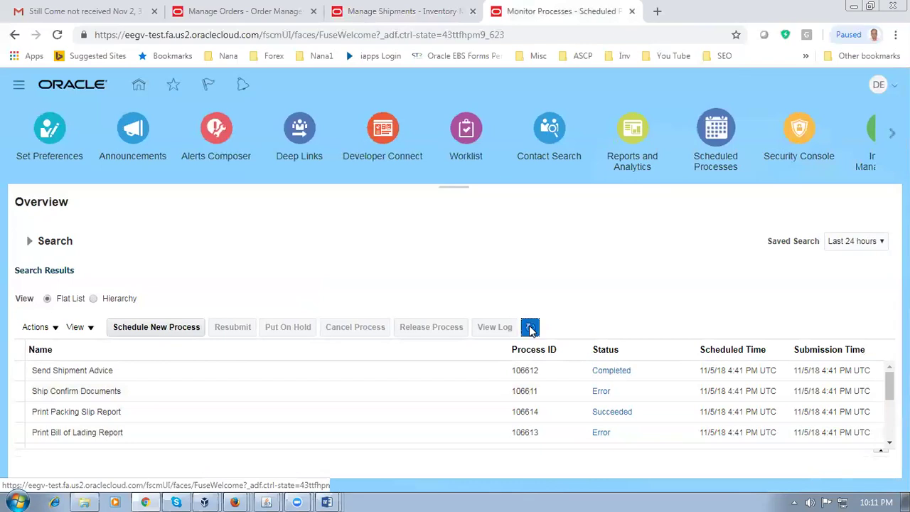
{"action": "left_click", "coordinate": [429, 12]}
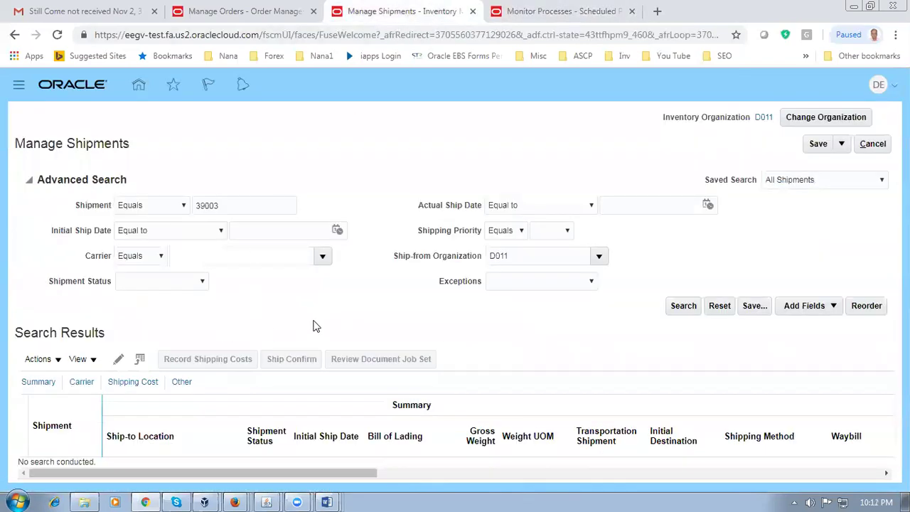
Step: Refresh the sales order's orchestration process repeatedly until it shows Shipped
{"action": "left_click", "coordinate": [246, 11]}
{"action": "left_click", "coordinate": [825, 119]}
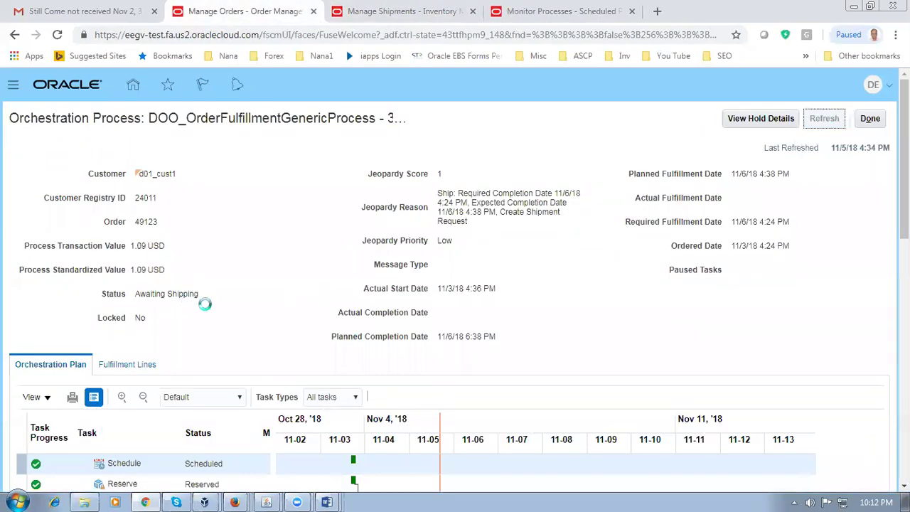
{"action": "double_click", "coordinate": [142, 293]}
{"action": "left_click", "coordinate": [216, 316]}
{"action": "scroll", "coordinate": [222, 311], "scroll_direction": "down", "scroll_amount": 2}
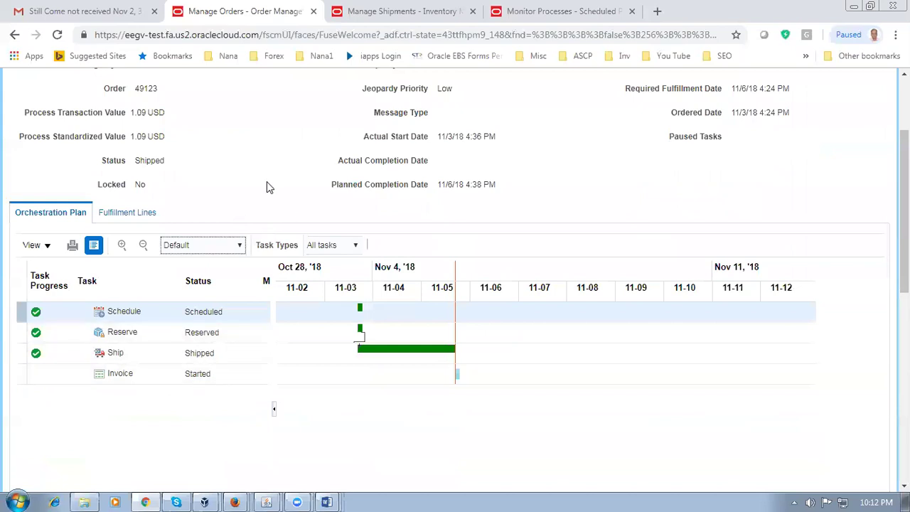
{"action": "scroll", "coordinate": [562, 255], "scroll_direction": "up", "scroll_amount": 3}
{"action": "left_click", "coordinate": [823, 118]}
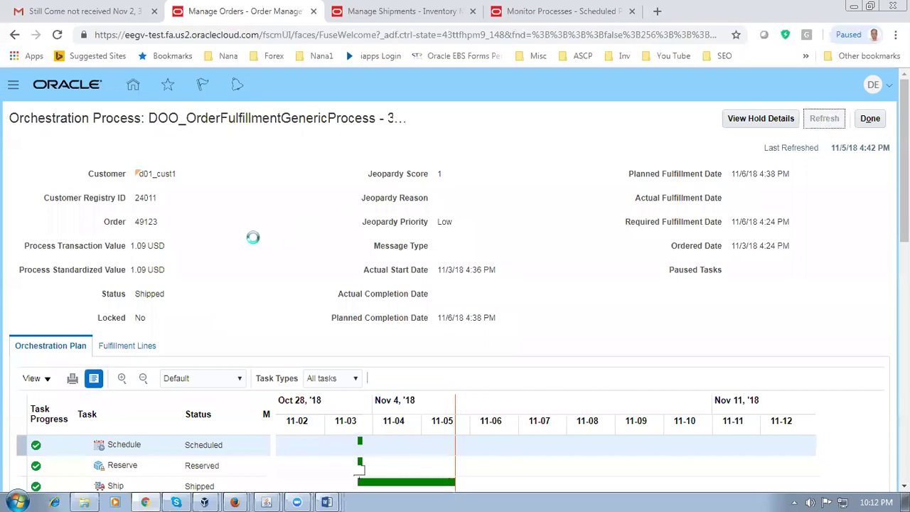
{"action": "scroll", "coordinate": [256, 240], "scroll_direction": "down", "scroll_amount": 1}
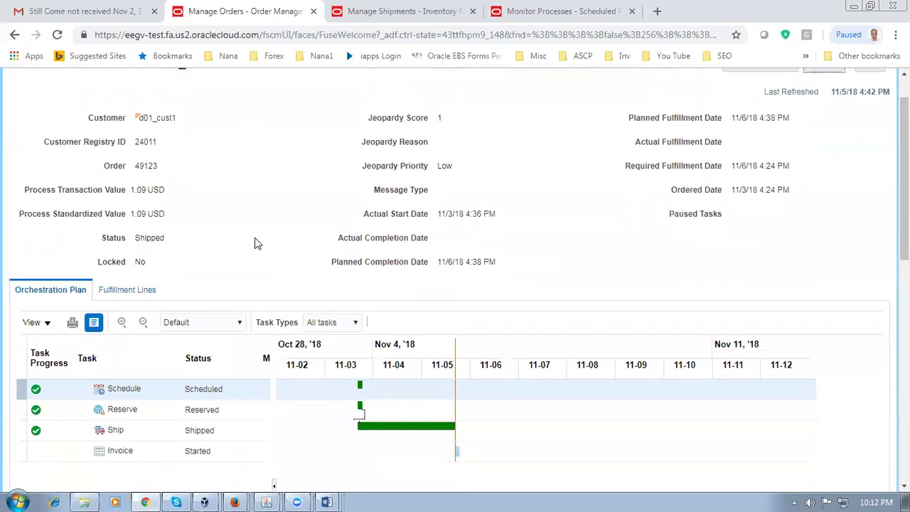
{"action": "scroll", "coordinate": [256, 243], "scroll_direction": "up", "scroll_amount": 1}
{"action": "left_click", "coordinate": [825, 120]}
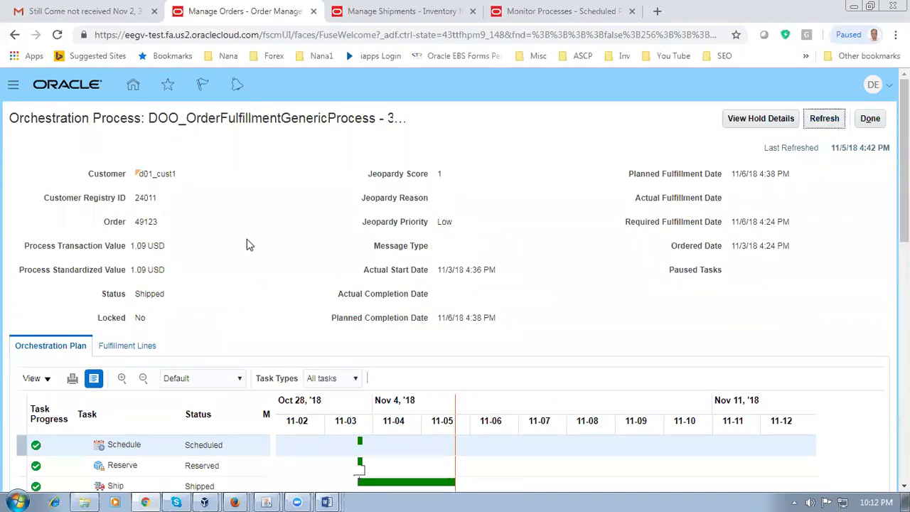
{"action": "scroll", "coordinate": [248, 244], "scroll_direction": "down", "scroll_amount": 2}
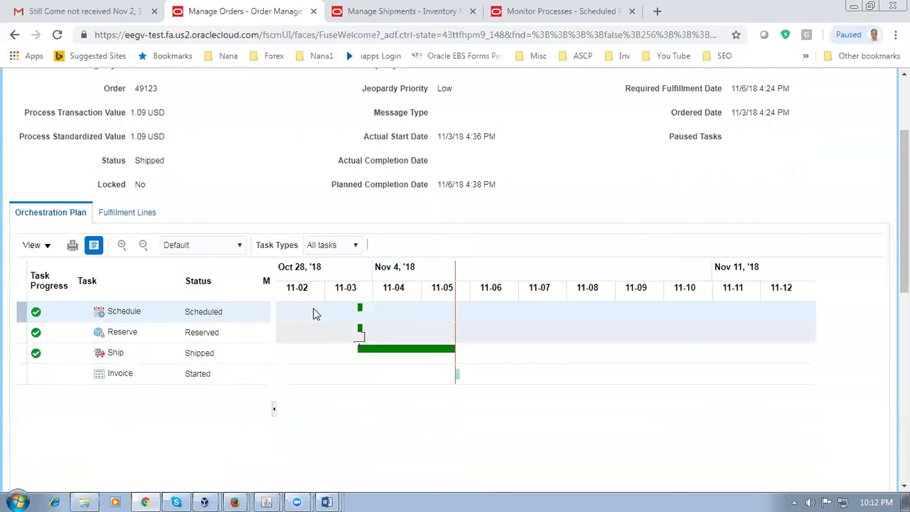
{"action": "scroll", "coordinate": [299, 320], "scroll_direction": "up", "scroll_amount": 2}
{"action": "left_click", "coordinate": [826, 119]}
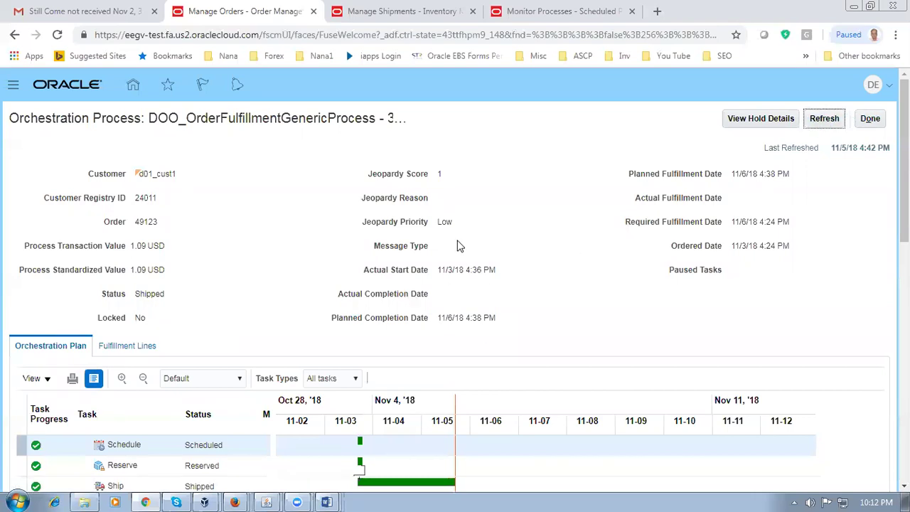
{"action": "left_click", "coordinate": [827, 123]}
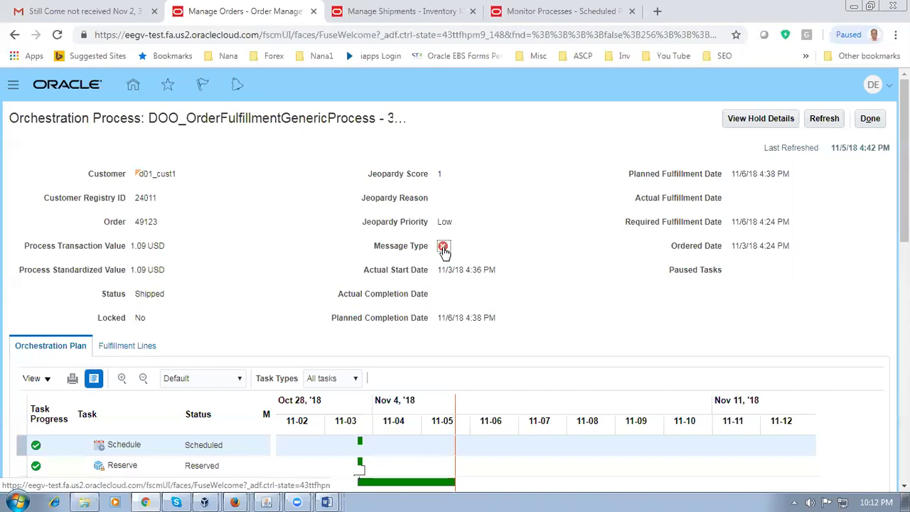
{"action": "left_click", "coordinate": [443, 249]}
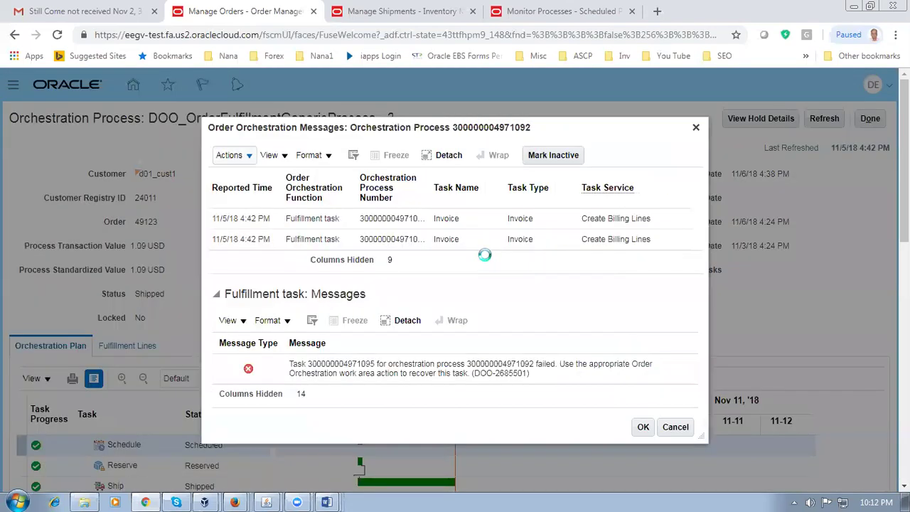
{"action": "left_click", "coordinate": [624, 225]}
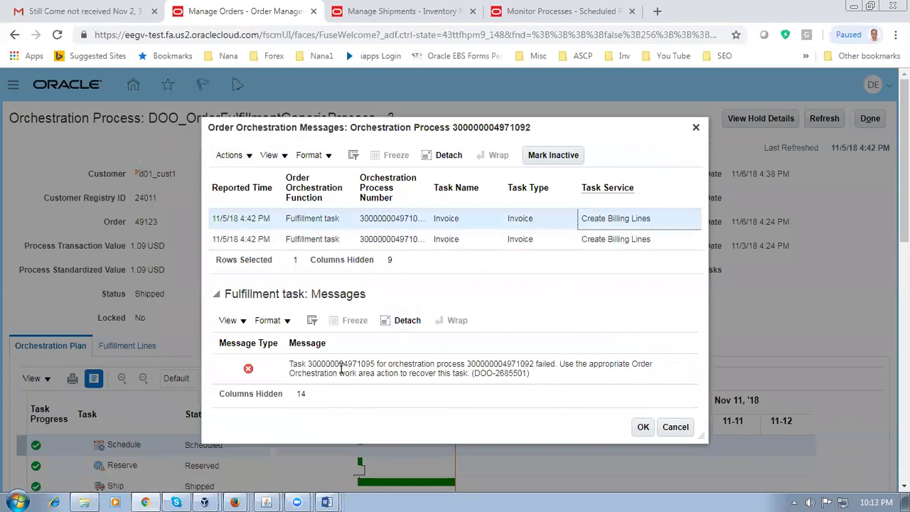
{"action": "left_click_drag", "start_coordinate": [341, 369], "coordinate": [481, 374]}
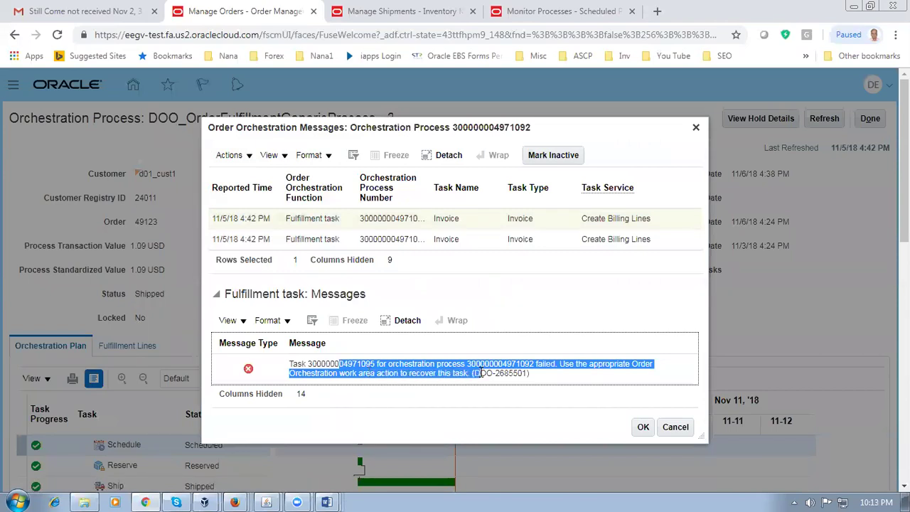
{"action": "left_click", "coordinate": [557, 246]}
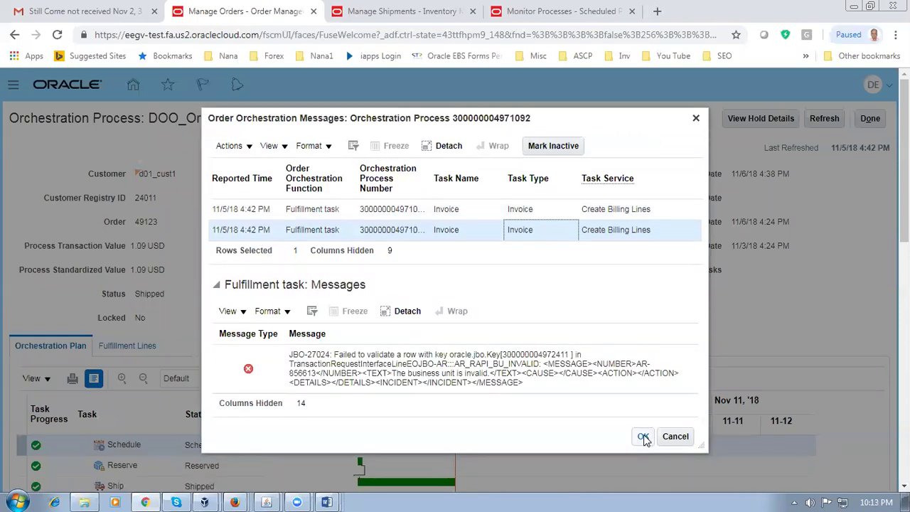
{"action": "left_click_drag", "start_coordinate": [384, 367], "coordinate": [421, 374]}
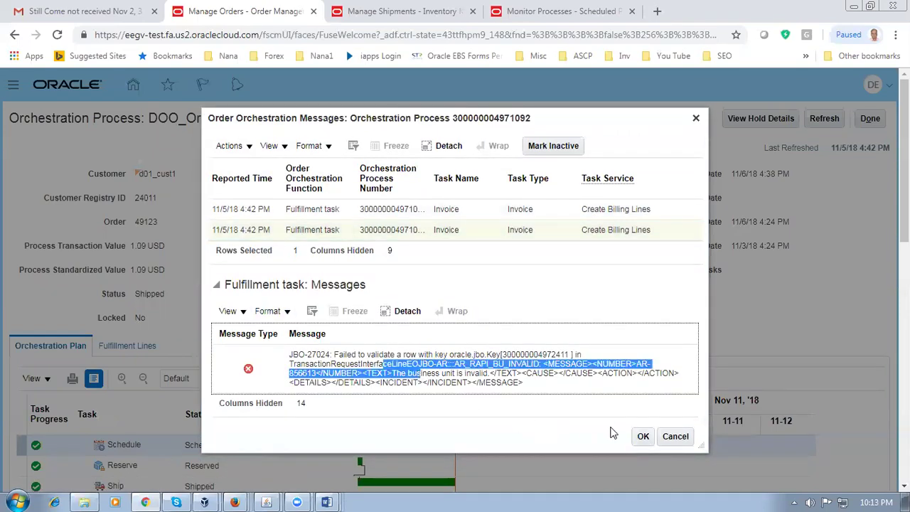
{"action": "left_click", "coordinate": [644, 437]}
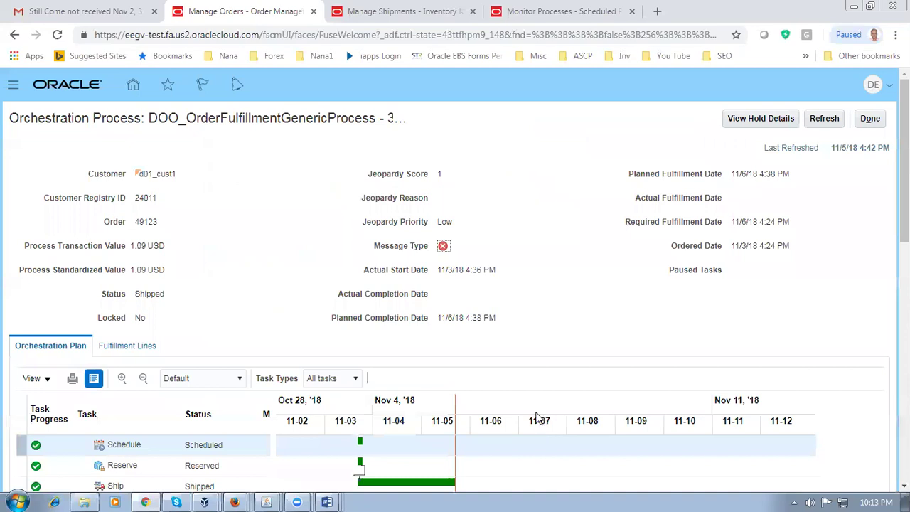
{"action": "scroll", "coordinate": [327, 297], "scroll_direction": "down", "scroll_amount": 3}
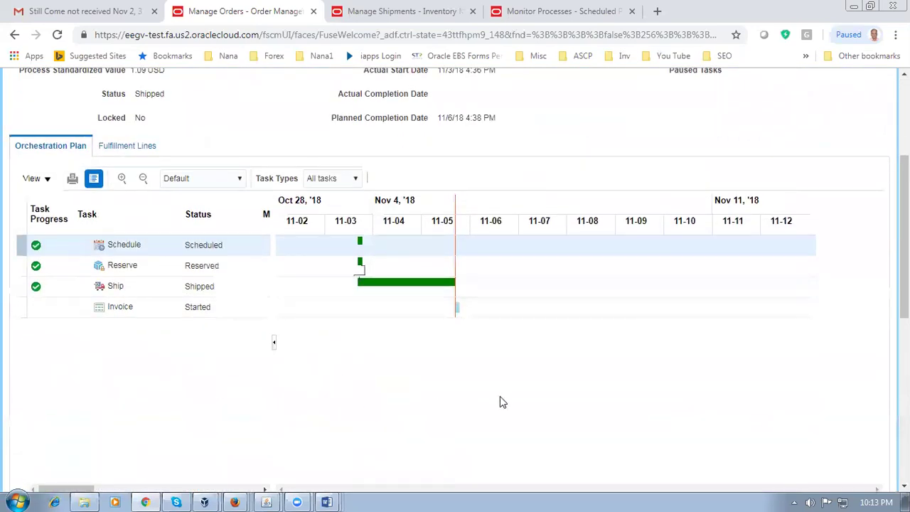
{"action": "scroll", "coordinate": [500, 403], "scroll_direction": "up", "scroll_amount": 3}
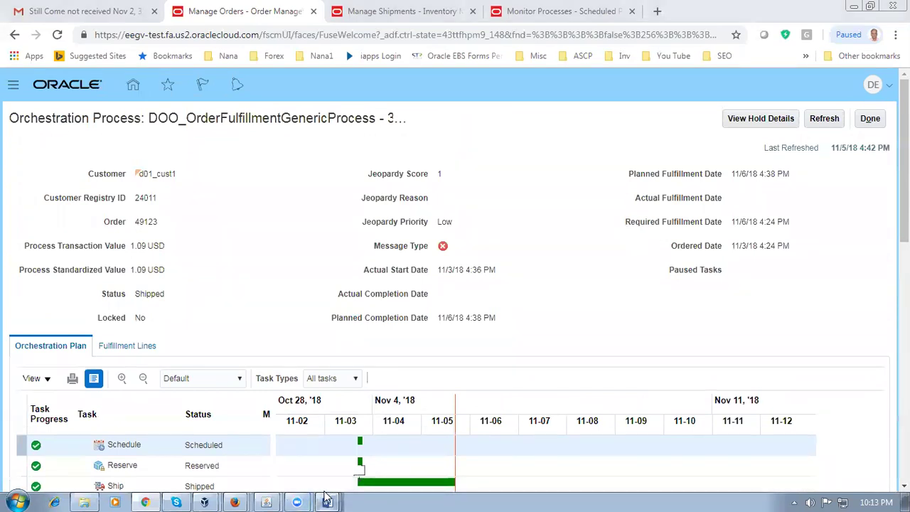
{"action": "mouse_move", "coordinate": [326, 498]}
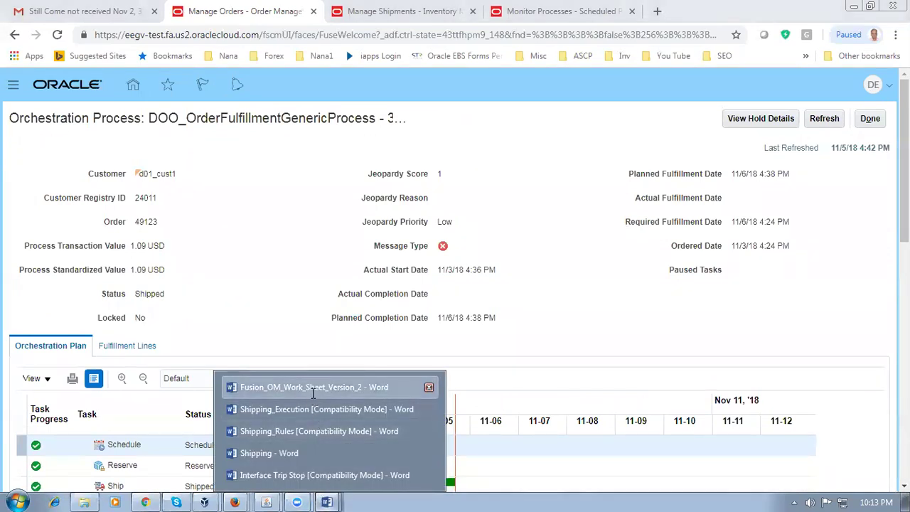
Step: Check worksheet row 107 for 'Accounts Receivable Manager', then leave Oracle's orchestration process page
{"action": "left_click", "coordinate": [312, 393]}
{"action": "scroll", "coordinate": [301, 388], "scroll_direction": "down", "scroll_amount": 1}
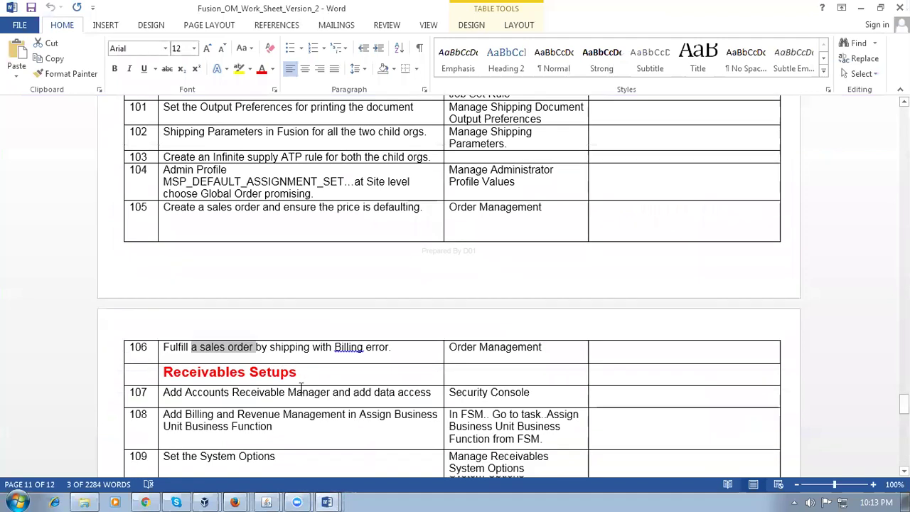
{"action": "scroll", "coordinate": [301, 387], "scroll_direction": "down", "scroll_amount": 1}
{"action": "left_click_drag", "start_coordinate": [335, 335], "coordinate": [391, 335]}
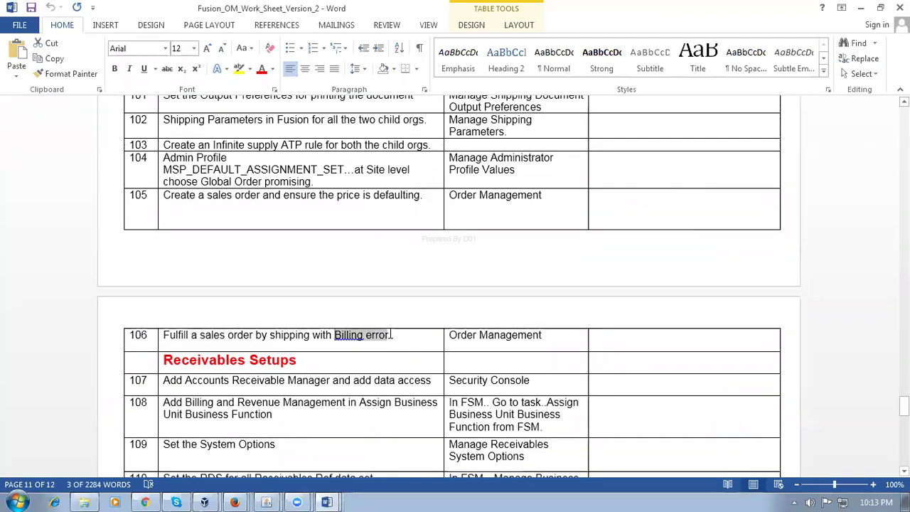
{"action": "left_click", "coordinate": [296, 412]}
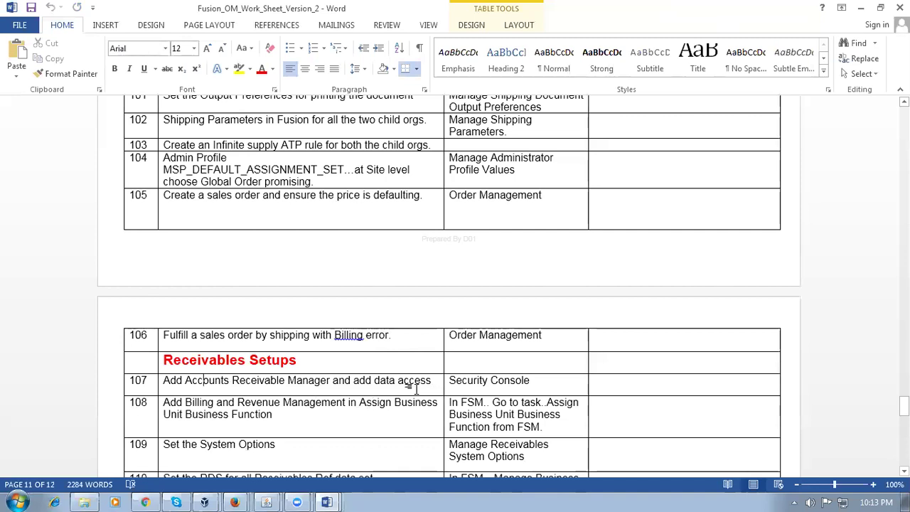
{"action": "left_click_drag", "start_coordinate": [189, 383], "coordinate": [307, 385]}
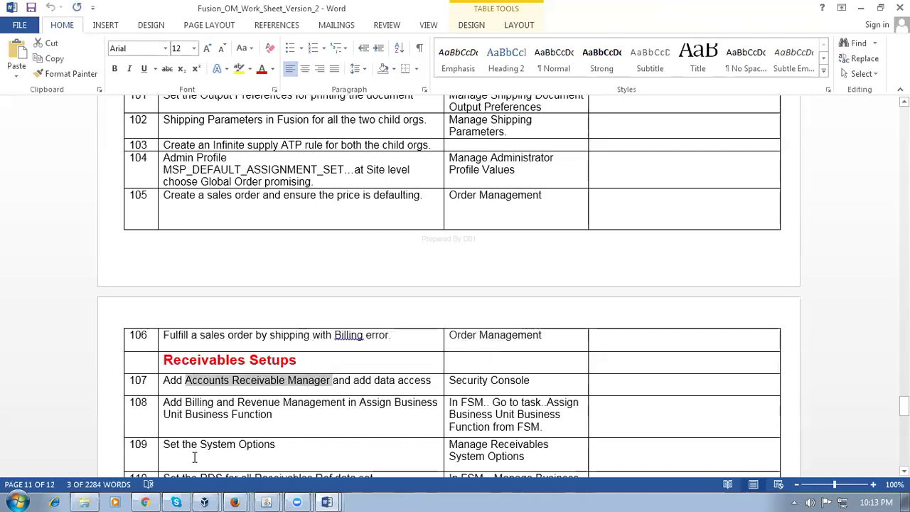
{"action": "left_click", "coordinate": [154, 498]}
{"action": "left_click", "coordinate": [872, 119]}
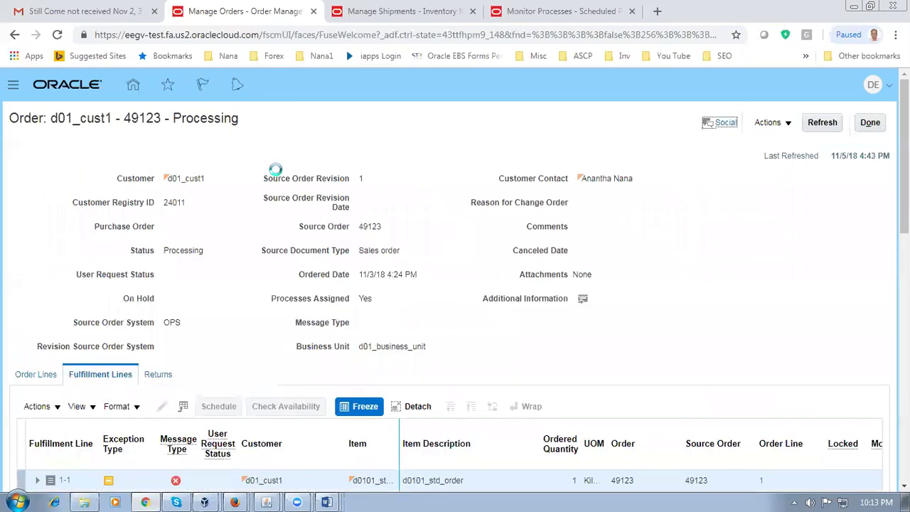
Step: Close order 49123 and go to the Security Console Roles page, dismissing the sync warning
{"action": "left_click", "coordinate": [872, 122]}
{"action": "left_click", "coordinate": [881, 125]}
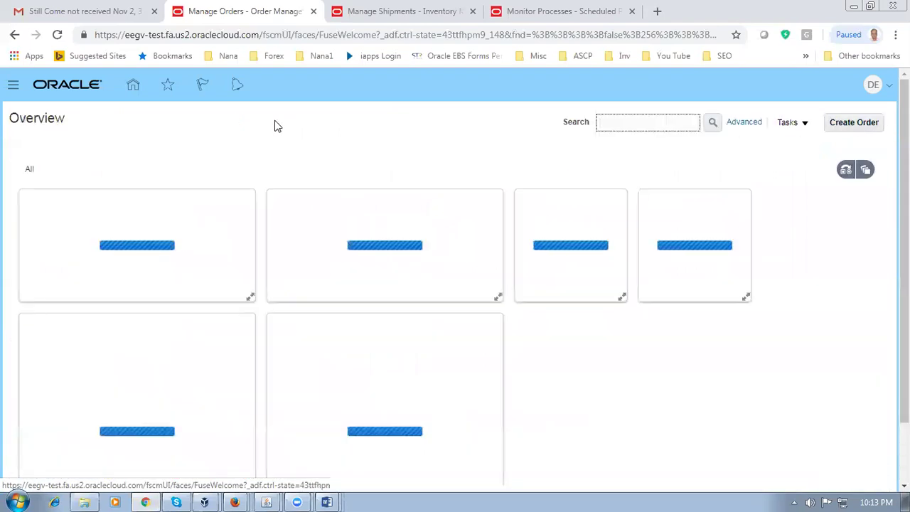
{"action": "left_click", "coordinate": [13, 85]}
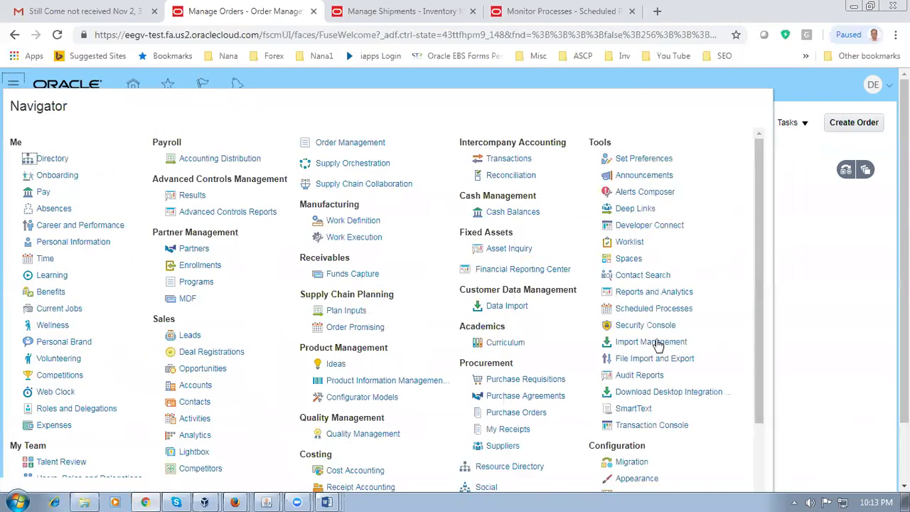
{"action": "left_click", "coordinate": [650, 331]}
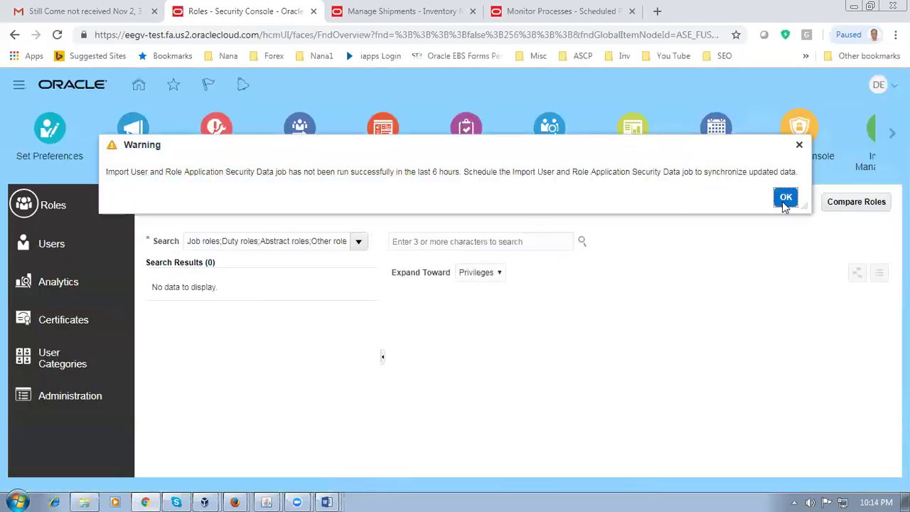
{"action": "left_click", "coordinate": [786, 197]}
Step: Search the Security Console users for the employee's login and open the account
{"action": "left_click", "coordinate": [51, 244]}
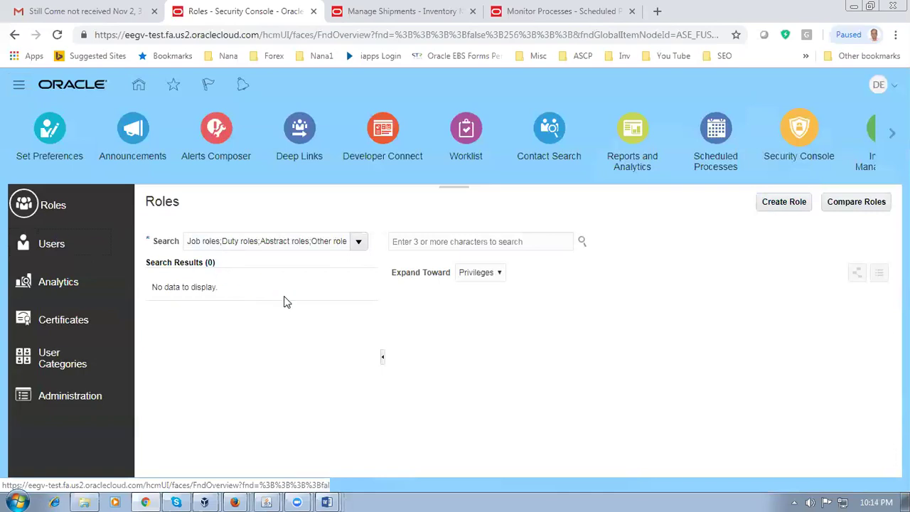
{"action": "left_click", "coordinate": [380, 241]}
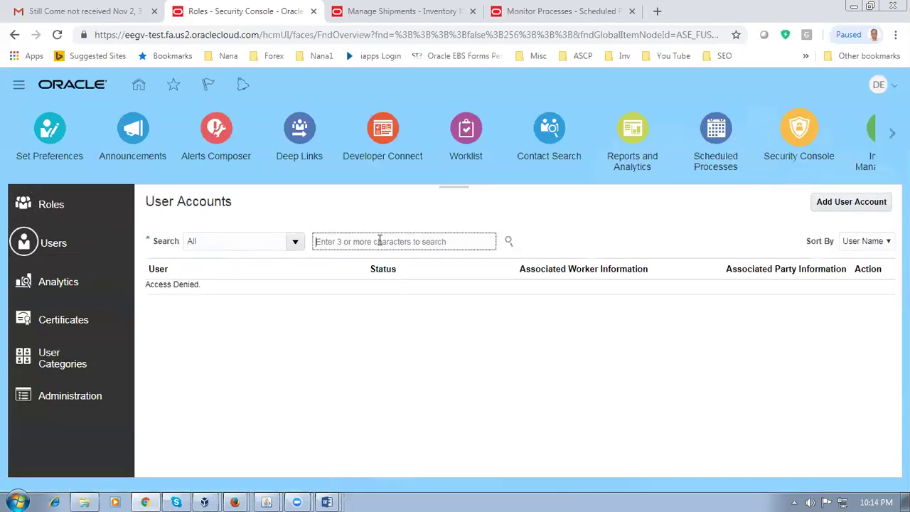
{"action": "type", "text": "d01_emp"}
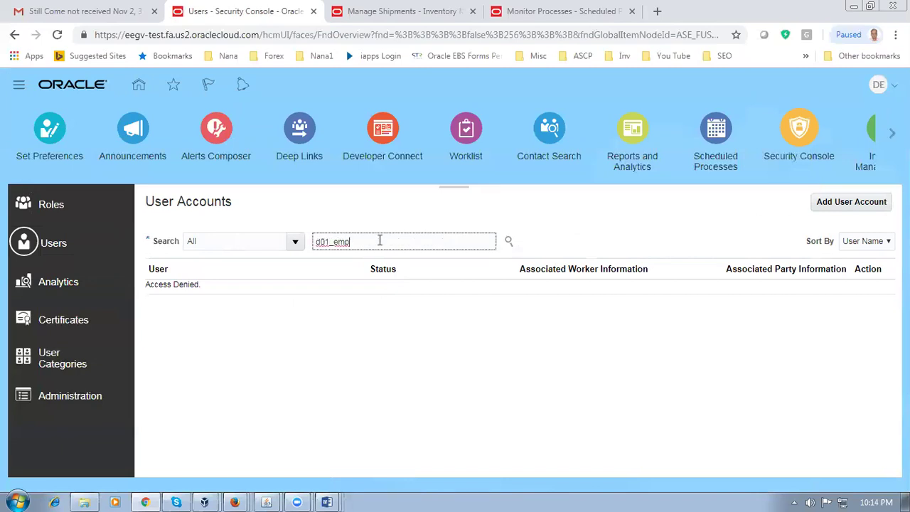
{"action": "key", "text": "Return"}
{"action": "left_click", "coordinate": [212, 304]}
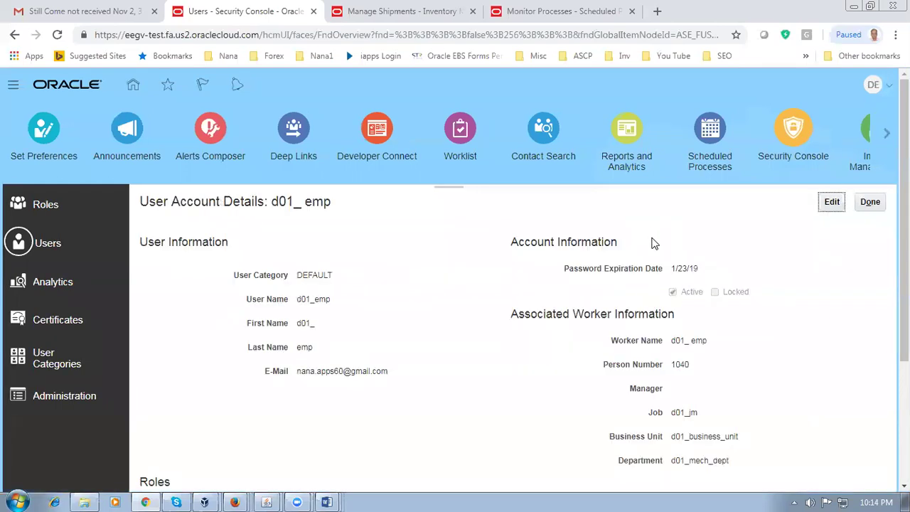
Step: Put the user account into edit mode and start adding a role
{"action": "scroll", "coordinate": [654, 243], "scroll_direction": "down", "scroll_amount": 3}
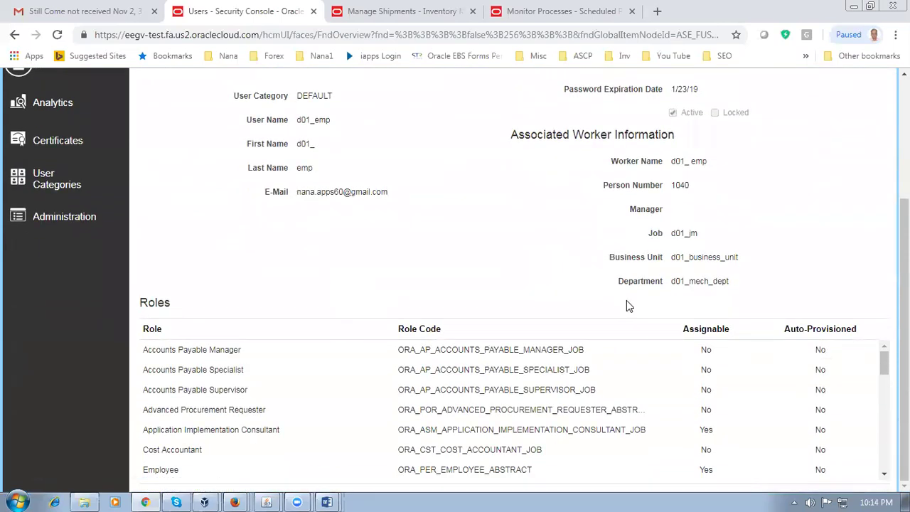
{"action": "scroll", "coordinate": [625, 304], "scroll_direction": "up", "scroll_amount": 3}
{"action": "left_click", "coordinate": [842, 205]}
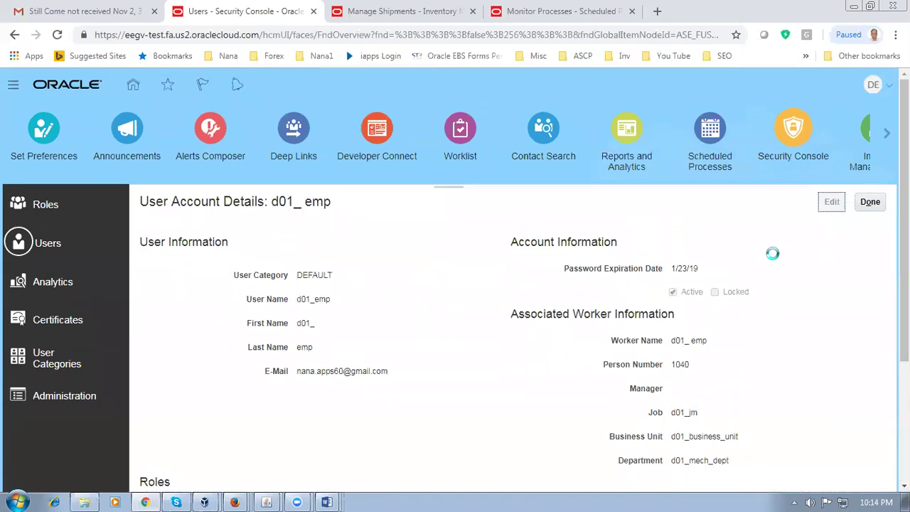
{"action": "scroll", "coordinate": [772, 258], "scroll_direction": "down", "scroll_amount": 5}
{"action": "left_click", "coordinate": [752, 320]}
{"action": "key", "text": "alt+Tab"}
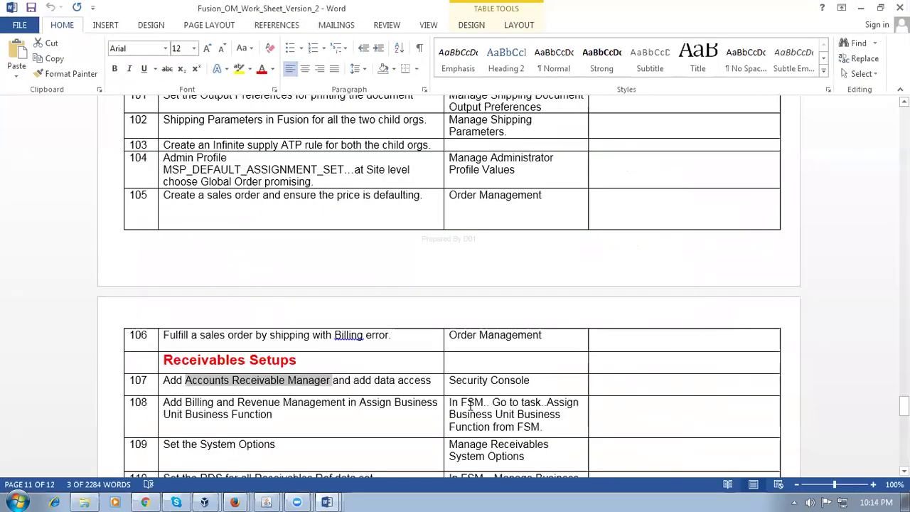
Step: Add the Accounts Receivable Manager role membership to the employee user
{"action": "key", "text": "alt+Tab"}
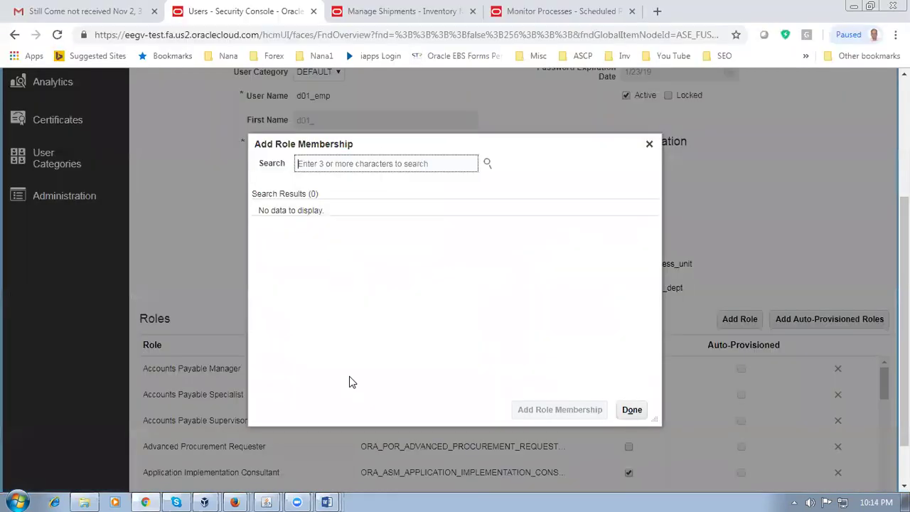
{"action": "type", "text": "accoun"}
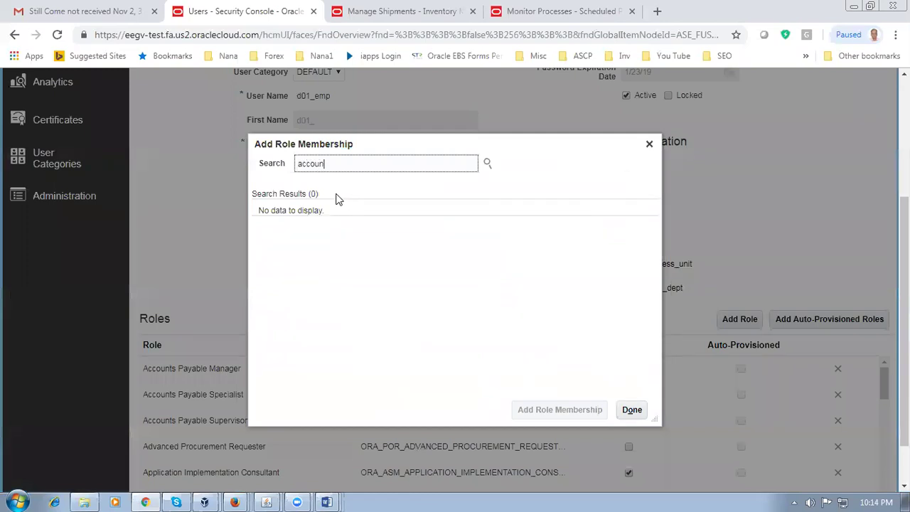
{"action": "type", "text": "ts rec"}
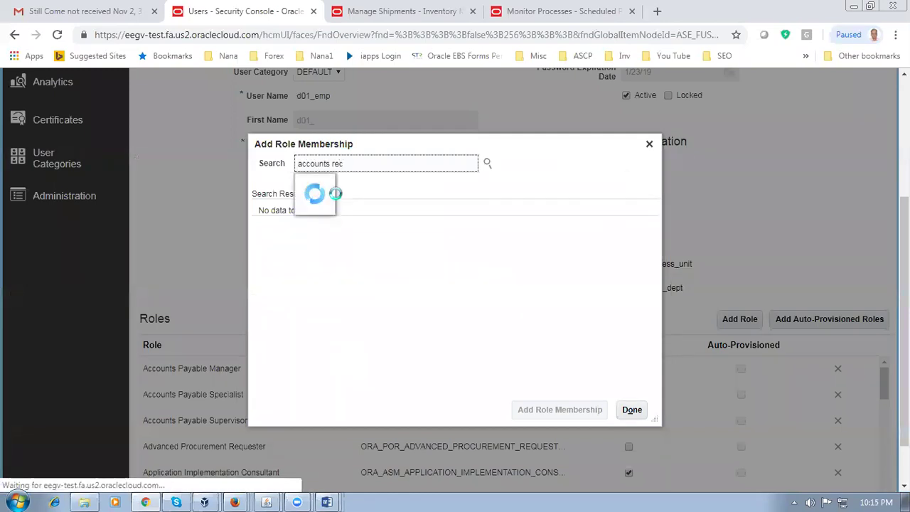
{"action": "left_click", "coordinate": [348, 185]}
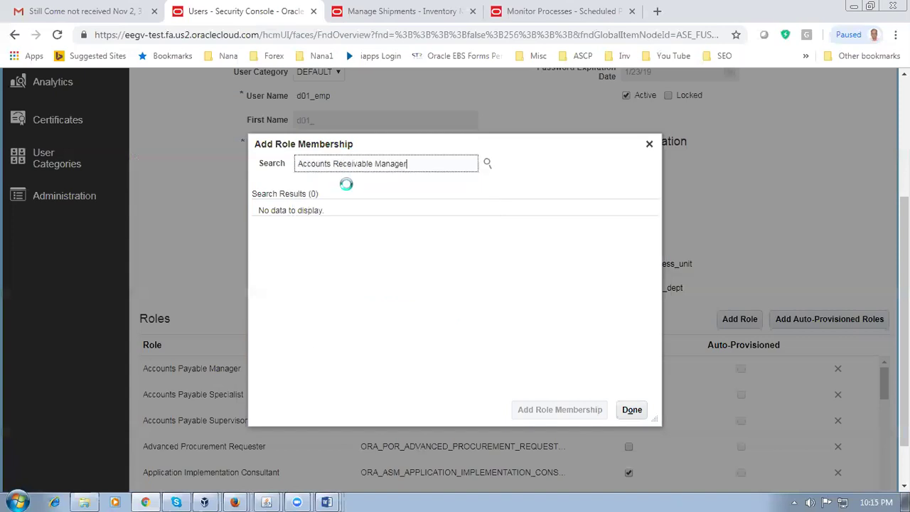
{"action": "left_click", "coordinate": [396, 235]}
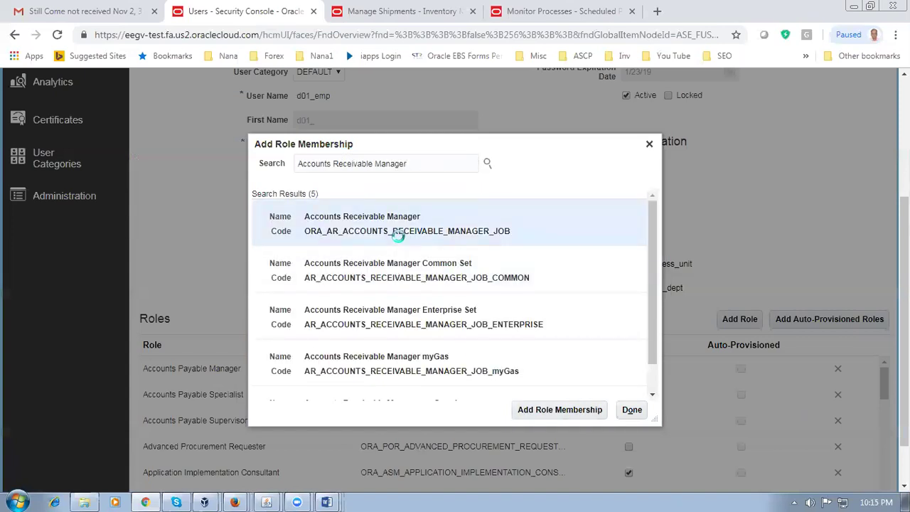
{"action": "left_click", "coordinate": [544, 413]}
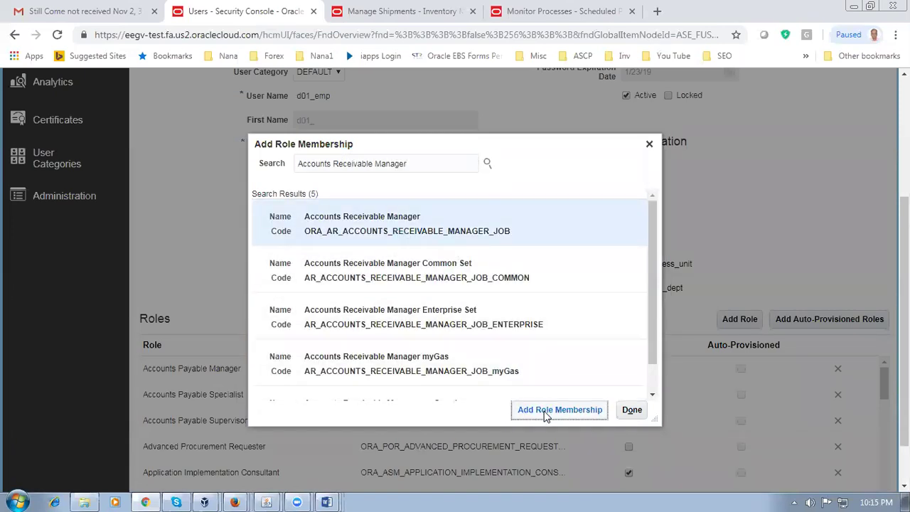
{"action": "left_click", "coordinate": [550, 198]}
{"action": "left_click", "coordinate": [635, 408]}
Step: Save and close the updated user account
{"action": "scroll", "coordinate": [792, 266], "scroll_direction": "up", "scroll_amount": 3}
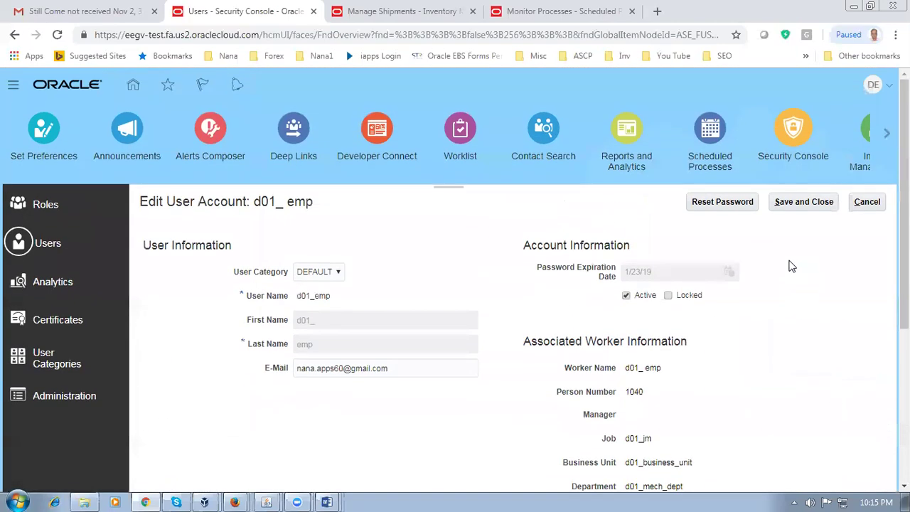
{"action": "left_click", "coordinate": [795, 205]}
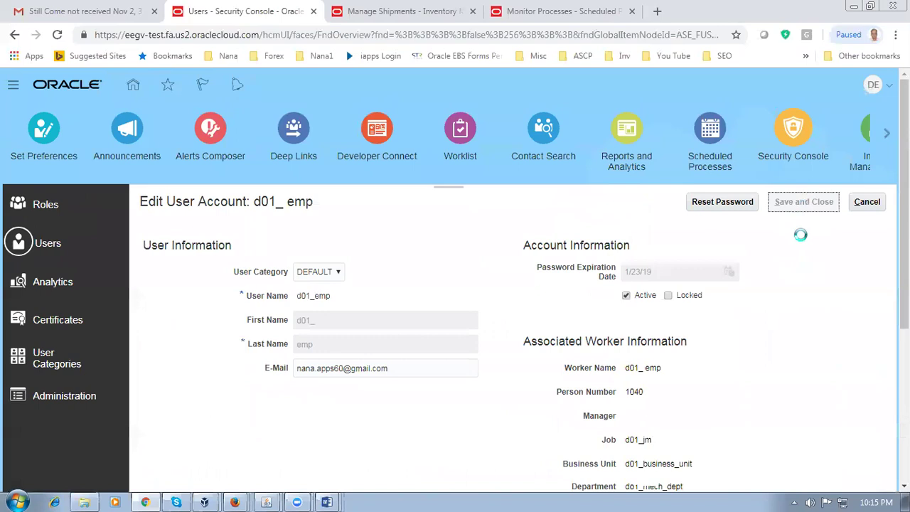
{"action": "left_click", "coordinate": [867, 205]}
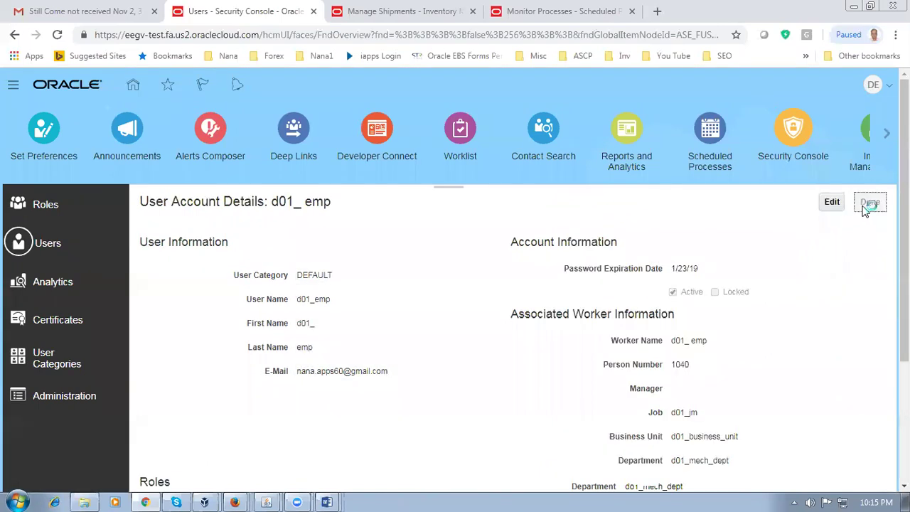
{"action": "key", "text": "alt+Tab"}
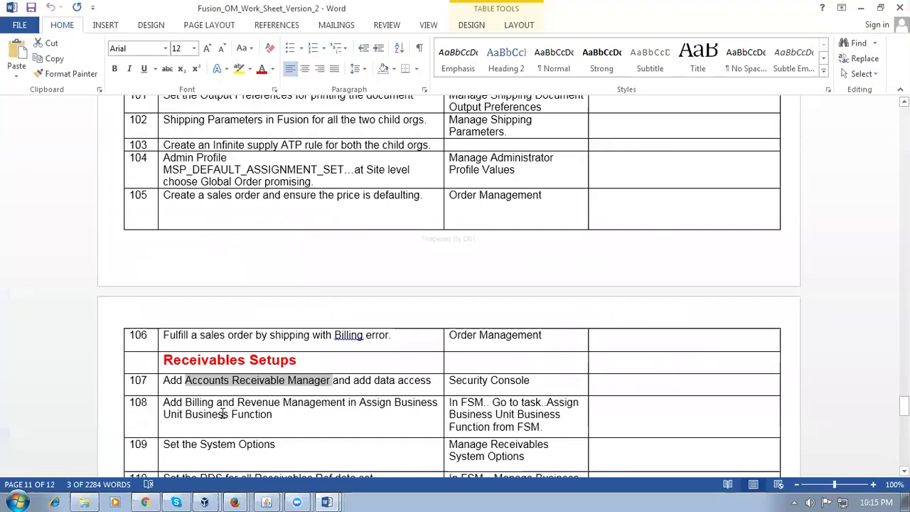
Step: Highlight the data access part of worksheet step 107 in Word
{"action": "left_click", "coordinate": [223, 414]}
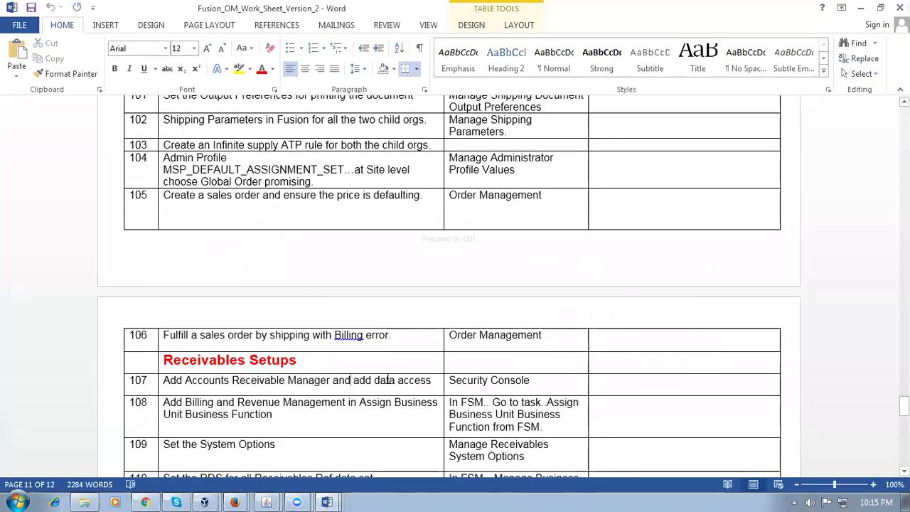
{"action": "left_click_drag", "start_coordinate": [333, 382], "coordinate": [411, 382]}
{"action": "key", "text": "alt+Tab"}
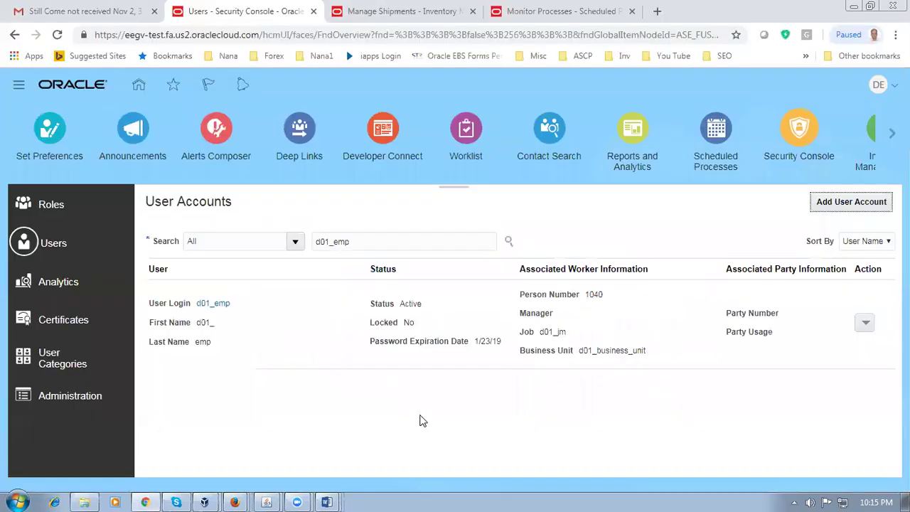
Step: In Setup and Maintenance, search tasks for man%data%access% and open Manage Data Access for Users
{"action": "left_click", "coordinate": [880, 85]}
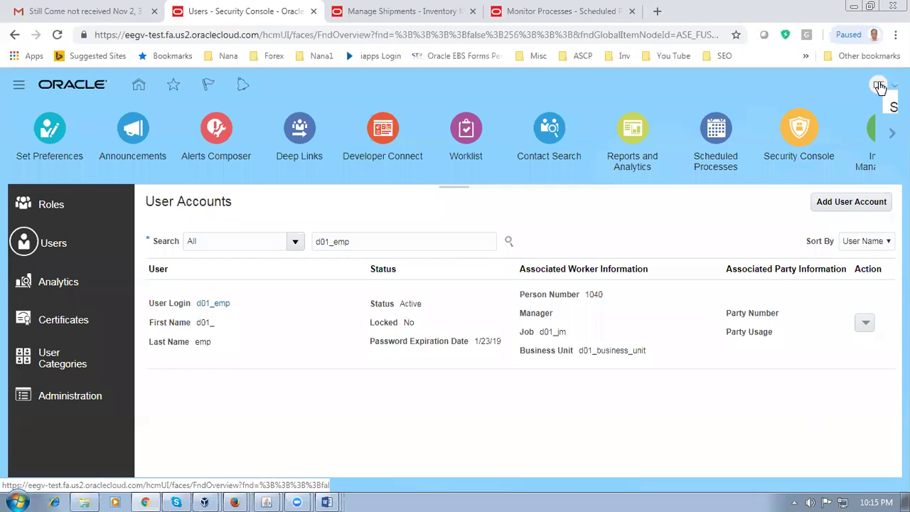
{"action": "left_click", "coordinate": [880, 86]}
{"action": "left_click", "coordinate": [754, 241]}
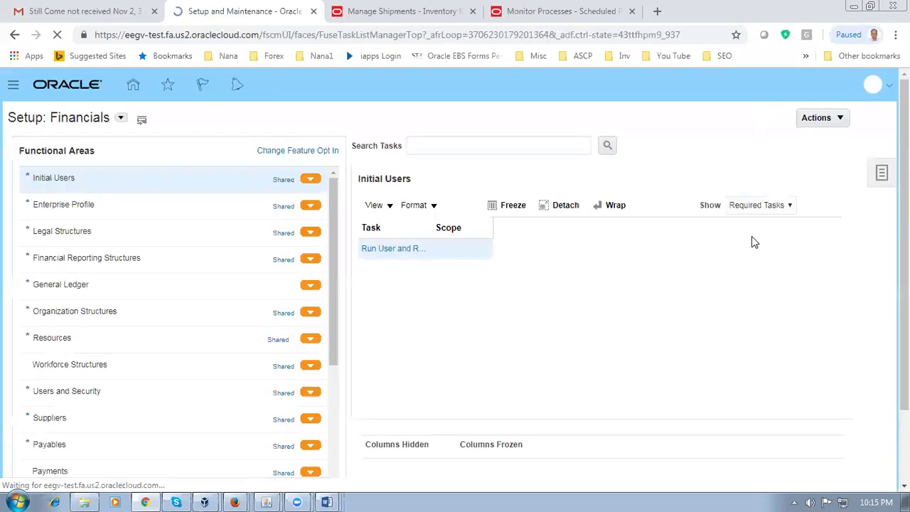
{"action": "left_click", "coordinate": [882, 176]}
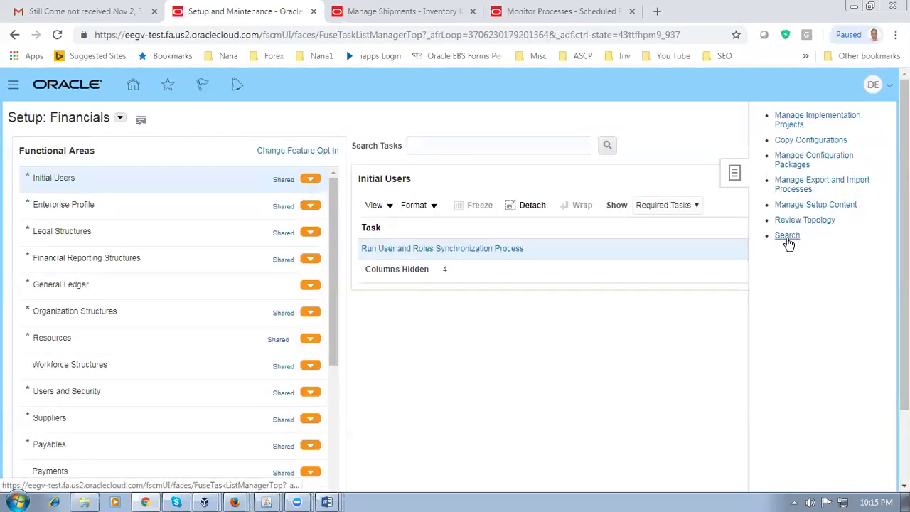
{"action": "left_click", "coordinate": [787, 238]}
{"action": "left_click", "coordinate": [343, 151]}
{"action": "type", "text": "man%data%access%"}
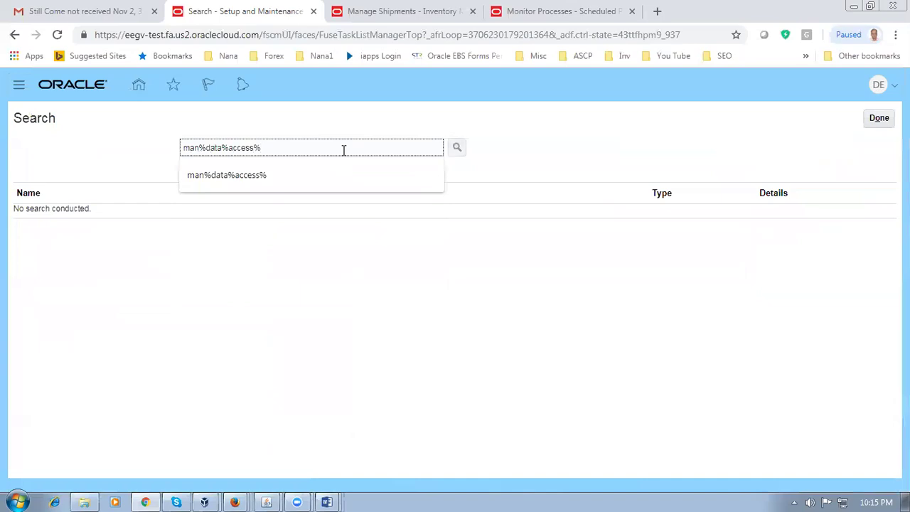
{"action": "key", "text": "Return"}
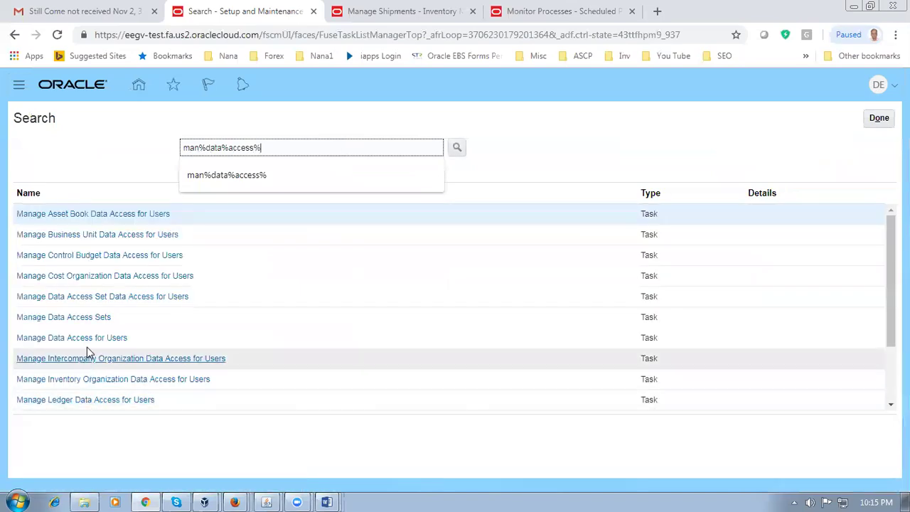
{"action": "left_click", "coordinate": [90, 348]}
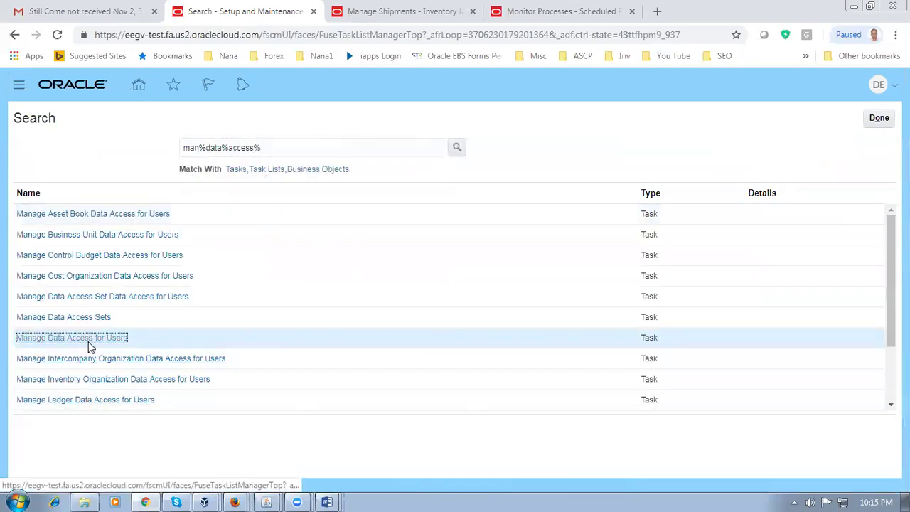
Step: Add a data access record for the d01 employee user with role Accounts Receivable Manager
{"action": "left_click", "coordinate": [116, 309]}
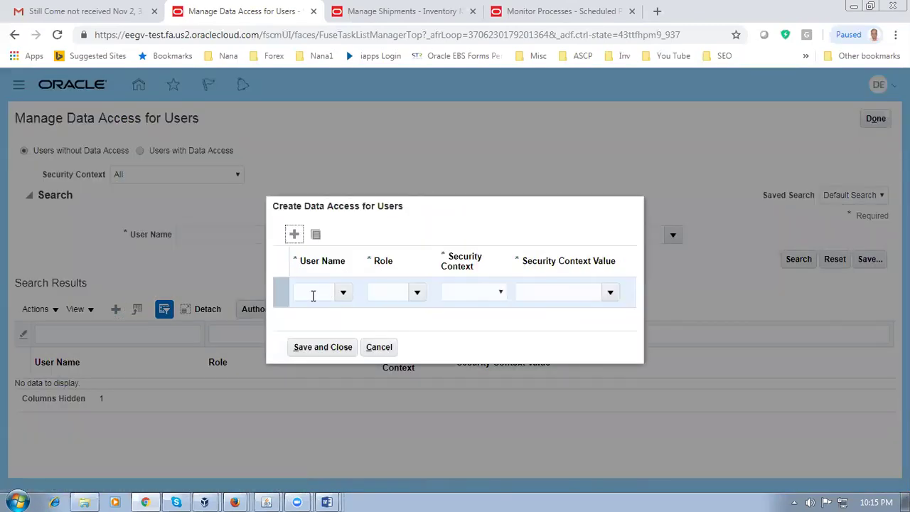
{"action": "left_click", "coordinate": [312, 299]}
{"action": "type", "text": "d01_emp"}
{"action": "key", "text": "Tab"}
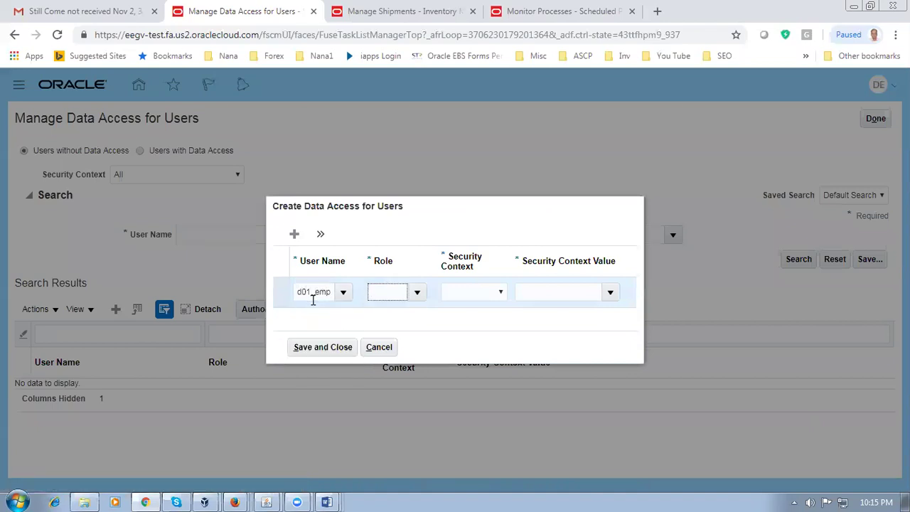
{"action": "type", "text": "acc"}
{"action": "key", "text": "Tab"}
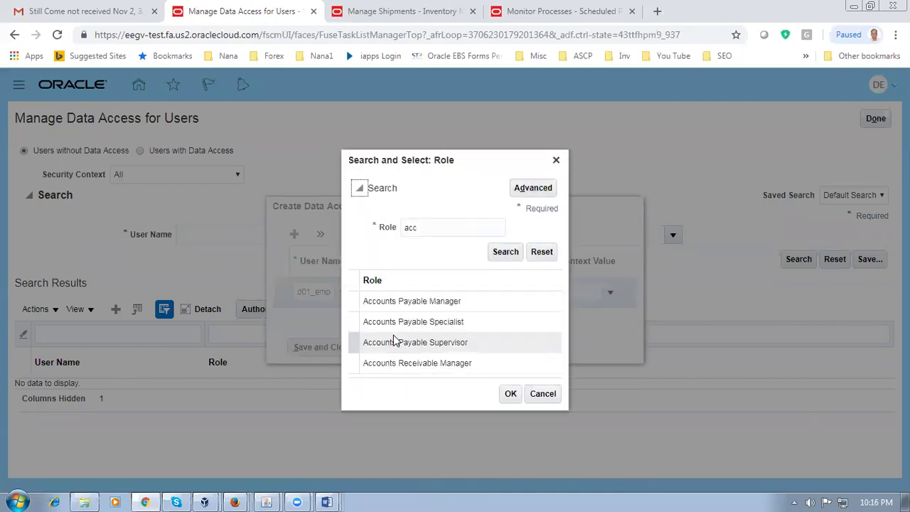
{"action": "left_click", "coordinate": [395, 364]}
{"action": "left_click", "coordinate": [510, 397]}
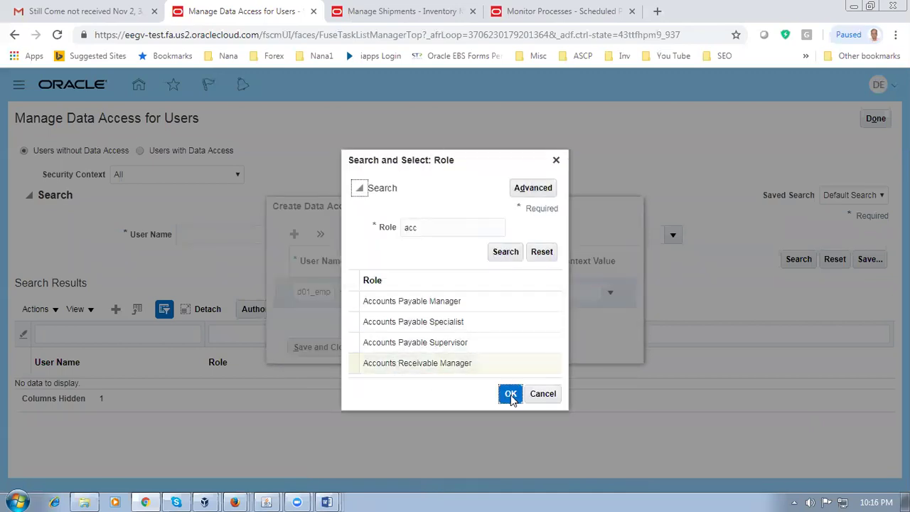
Step: Set security context Business unit to d01_business_unit, then save and finish the task
{"action": "left_click", "coordinate": [488, 293]}
{"action": "left_click", "coordinate": [488, 315]}
{"action": "left_click", "coordinate": [534, 292]}
{"action": "type", "text": "d01"}
{"action": "key", "text": "Tab"}
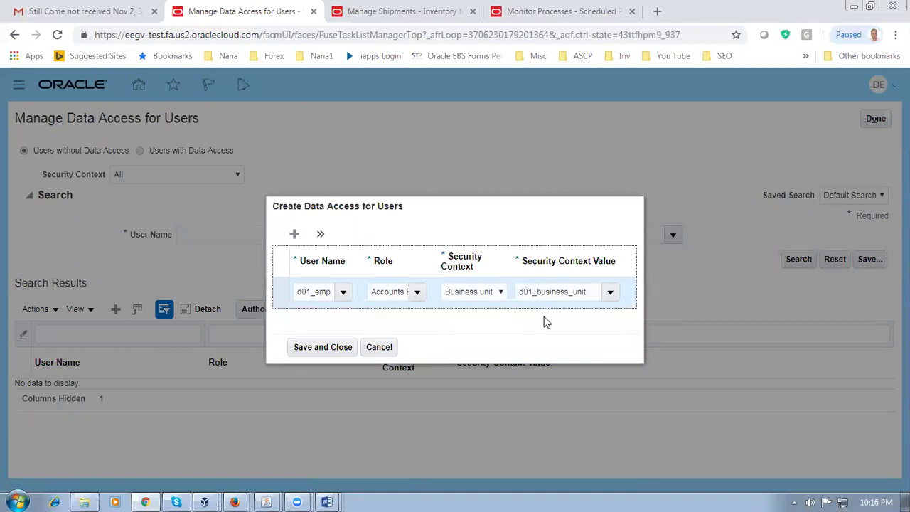
{"action": "left_click", "coordinate": [324, 349]}
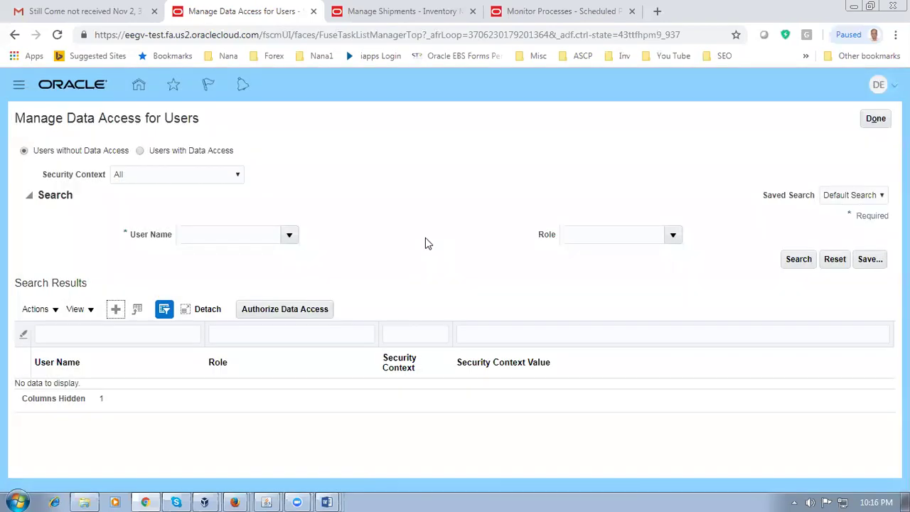
{"action": "left_click", "coordinate": [875, 119]}
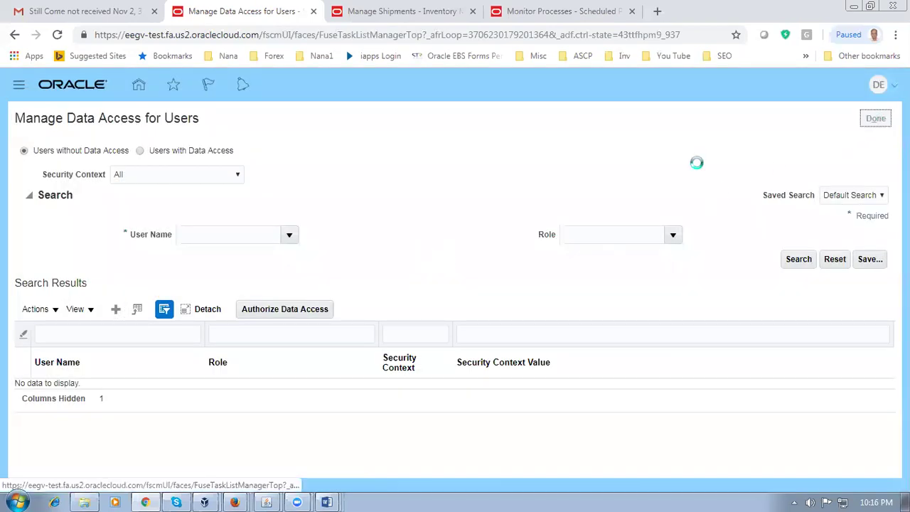
{"action": "key", "text": "alt+space"}
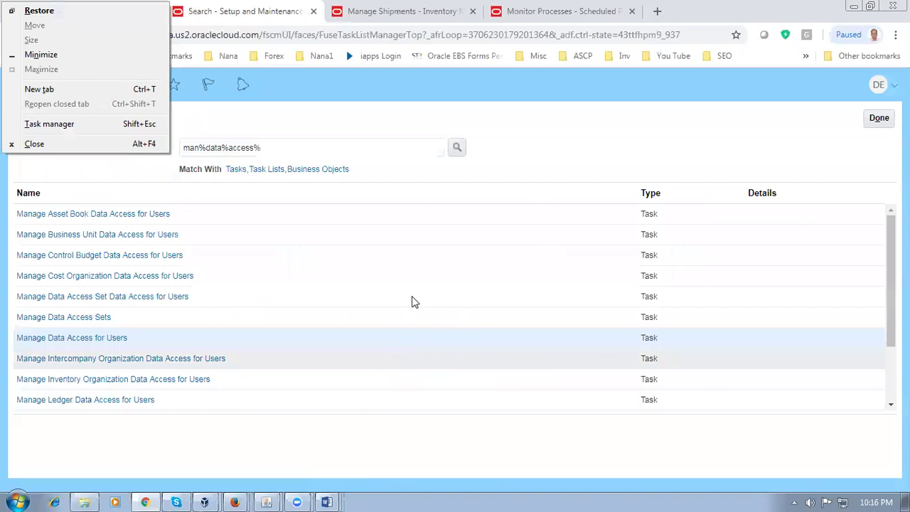
{"action": "key", "text": "Escape"}
{"action": "key", "text": "alt+Tab"}
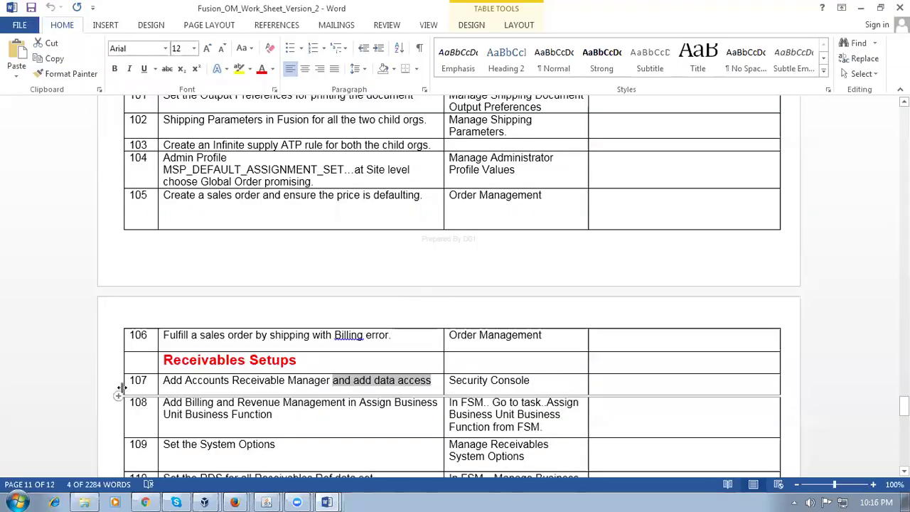
{"action": "left_click", "coordinate": [118, 387]}
{"action": "scroll", "coordinate": [266, 409], "scroll_direction": "down", "scroll_amount": 3}
{"action": "left_click", "coordinate": [225, 323]}
{"action": "left_click_drag", "start_coordinate": [187, 310], "coordinate": [306, 311]}
{"action": "left_click", "coordinate": [382, 319]}
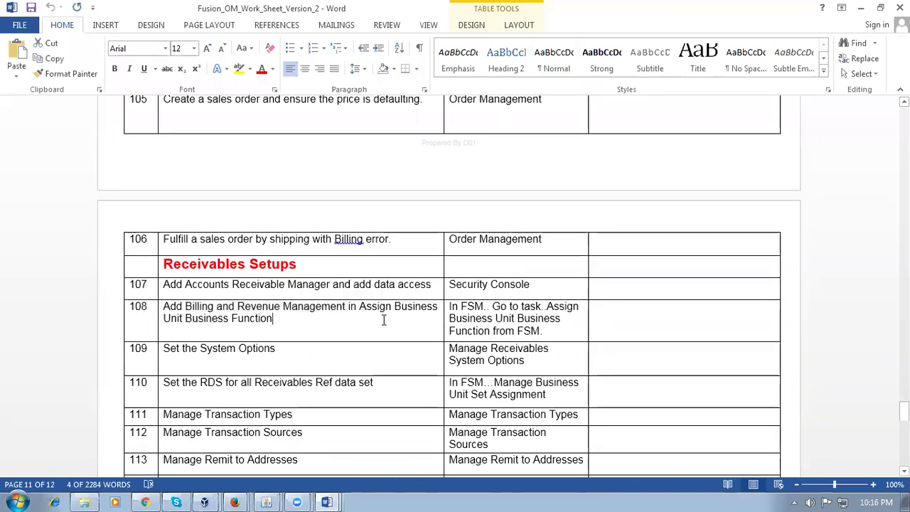
{"action": "left_click_drag", "start_coordinate": [470, 316], "coordinate": [479, 325]}
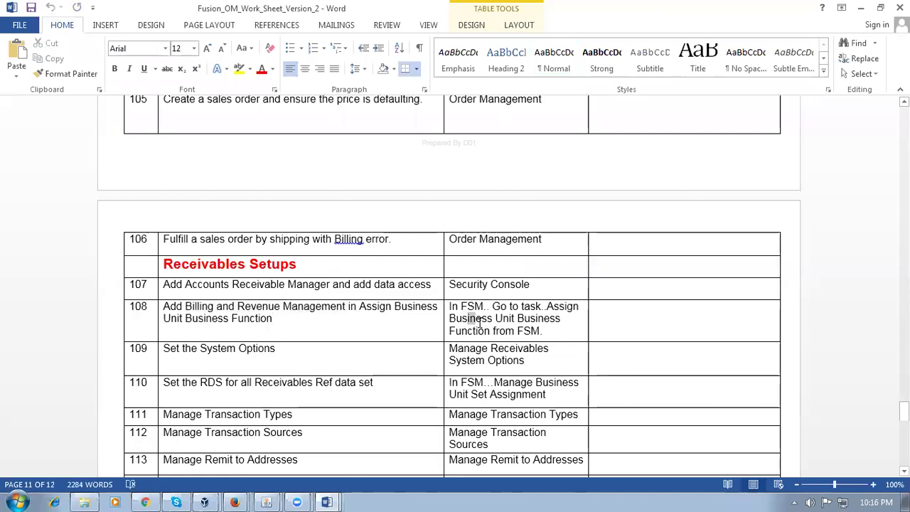
{"action": "key", "text": "alt+Tab"}
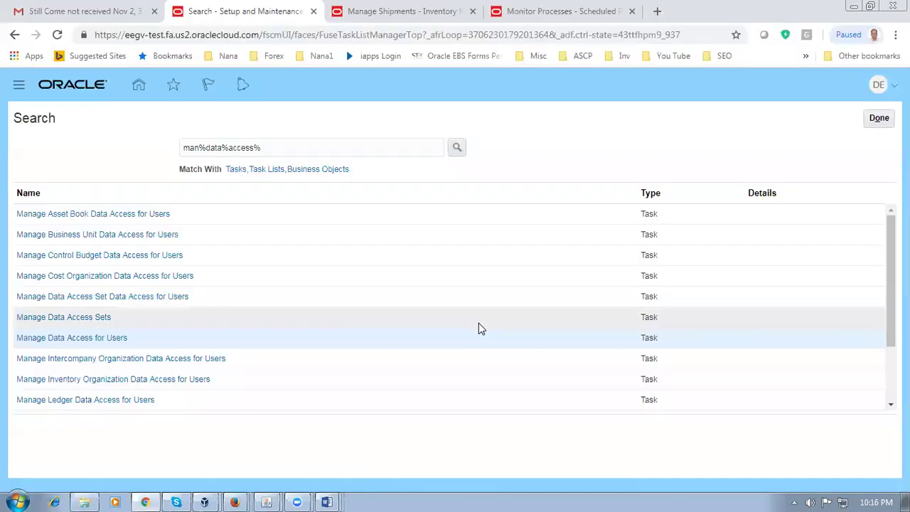
Step: Close the task search, go back to Setup: Financials in Setup and Maintenance, and begin a new task search
{"action": "left_click", "coordinate": [885, 122]}
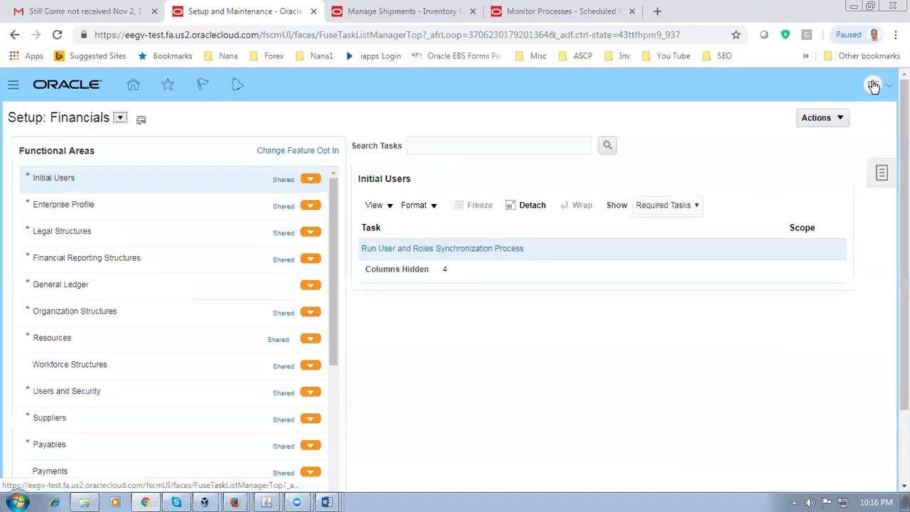
{"action": "left_click", "coordinate": [875, 85]}
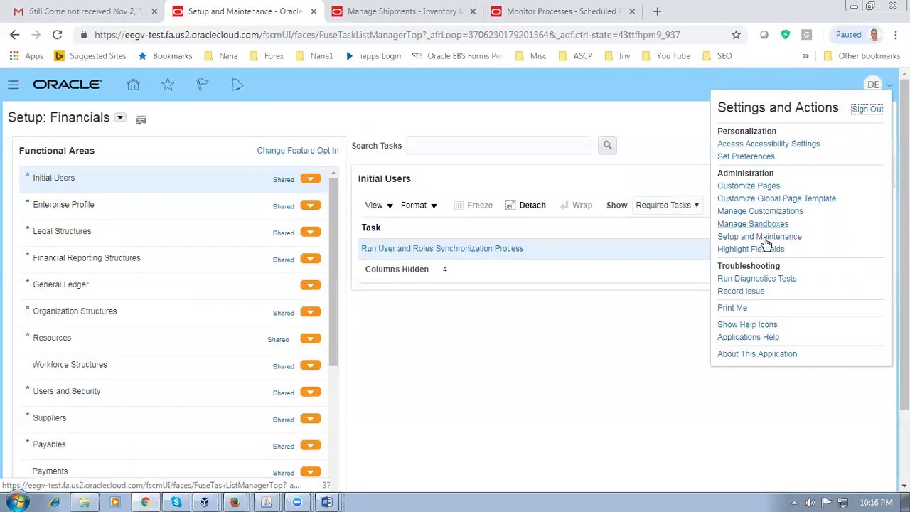
{"action": "left_click", "coordinate": [760, 237]}
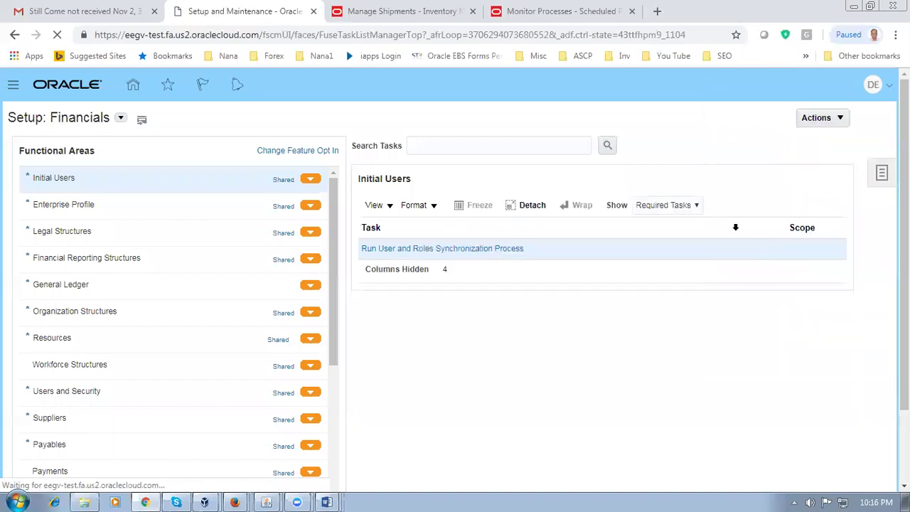
{"action": "left_click", "coordinate": [424, 144]}
Step: Search tasks for 'assign%busi%busi%', open Assign Business Unit Business Function, and check the Word worksheet
{"action": "type", "text": "assign^"}
{"action": "key", "text": "BackSpace"}
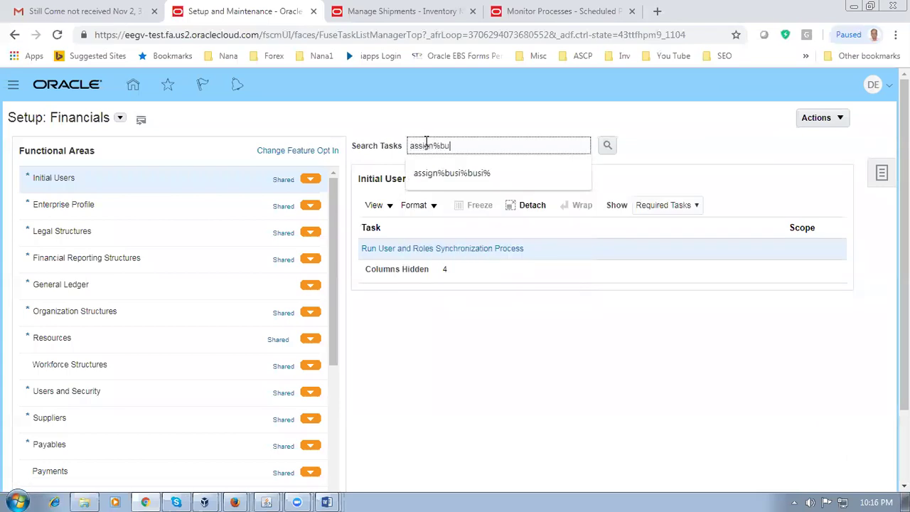
{"action": "type", "text": "%busi%busi%"}
{"action": "key", "text": "Return"}
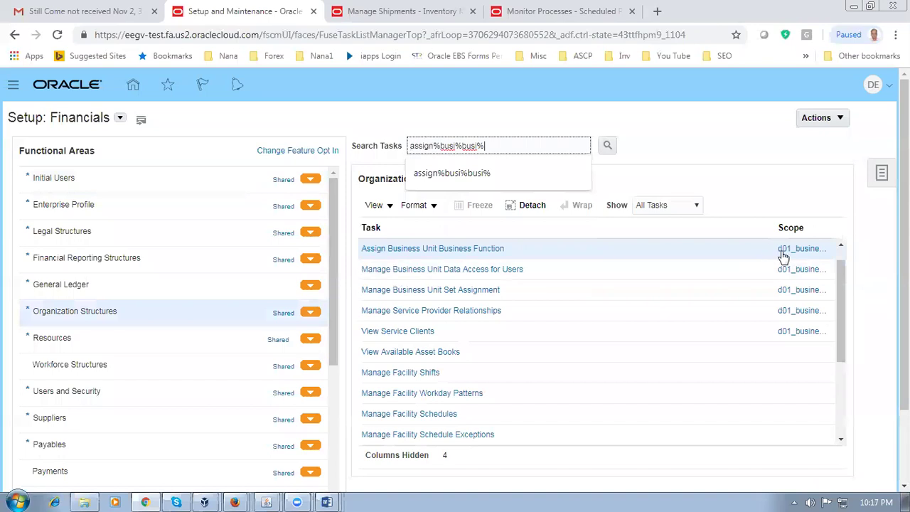
{"action": "left_click", "coordinate": [449, 249]}
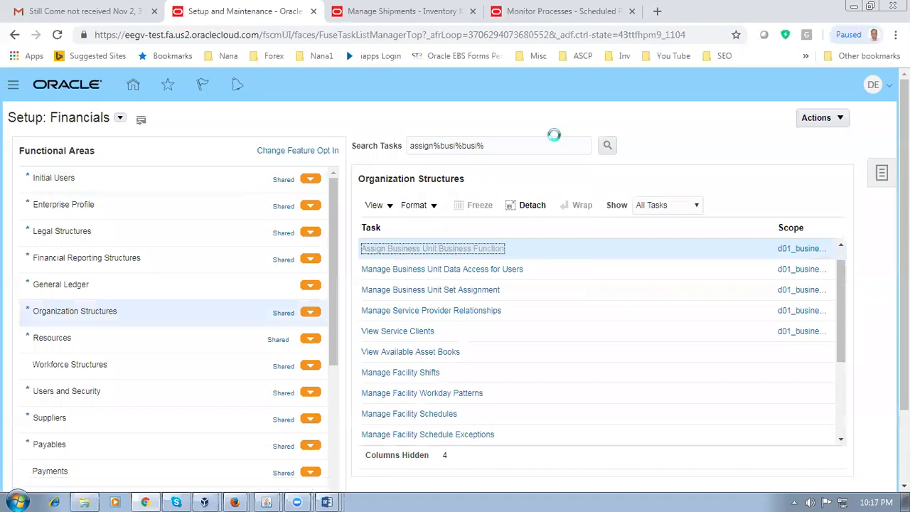
{"action": "key", "text": "alt+Tab"}
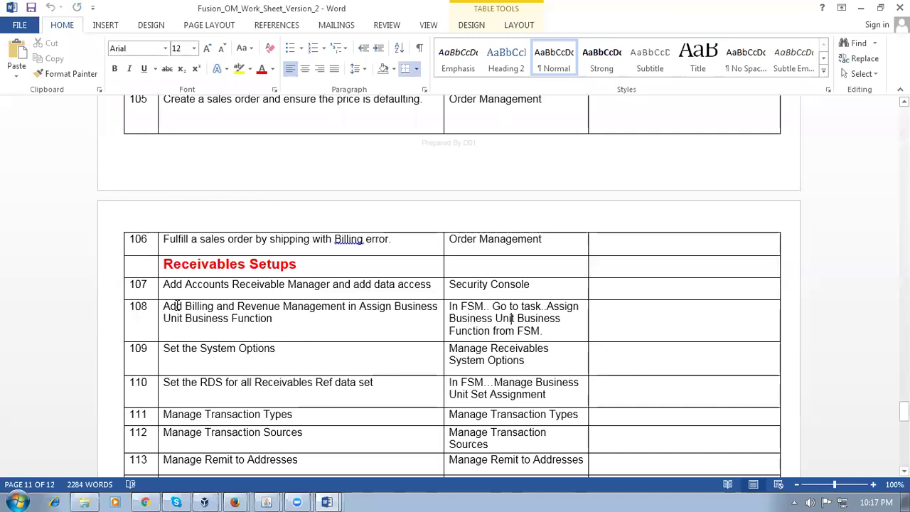
Step: Note 'Billing and Revenue Management' in worksheet row 108 and return to the business functions page
{"action": "left_click_drag", "start_coordinate": [183, 306], "coordinate": [274, 318]}
{"action": "key", "text": "alt+space"}
{"action": "key", "text": "alt+Tab"}
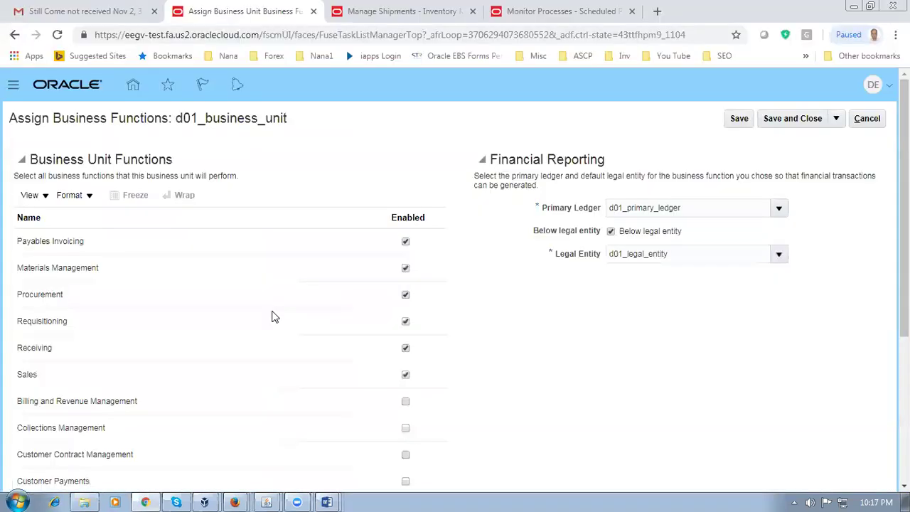
Step: Enable Billing and Revenue Management for d01_business_unit, save and close, accepting the below-legal-entity warning
{"action": "scroll", "coordinate": [272, 318], "scroll_direction": "down", "scroll_amount": 2}
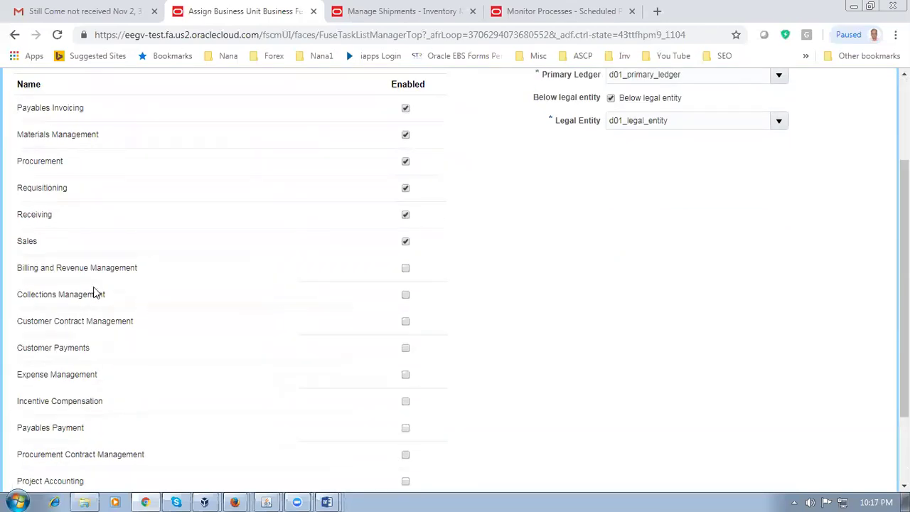
{"action": "left_click", "coordinate": [56, 268]}
{"action": "left_click_drag", "start_coordinate": [26, 269], "coordinate": [71, 269]}
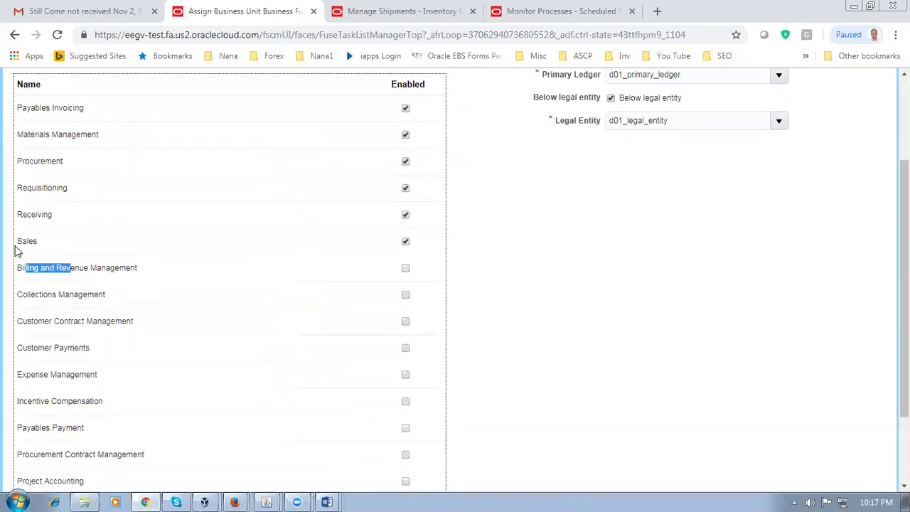
{"action": "left_click", "coordinate": [407, 269]}
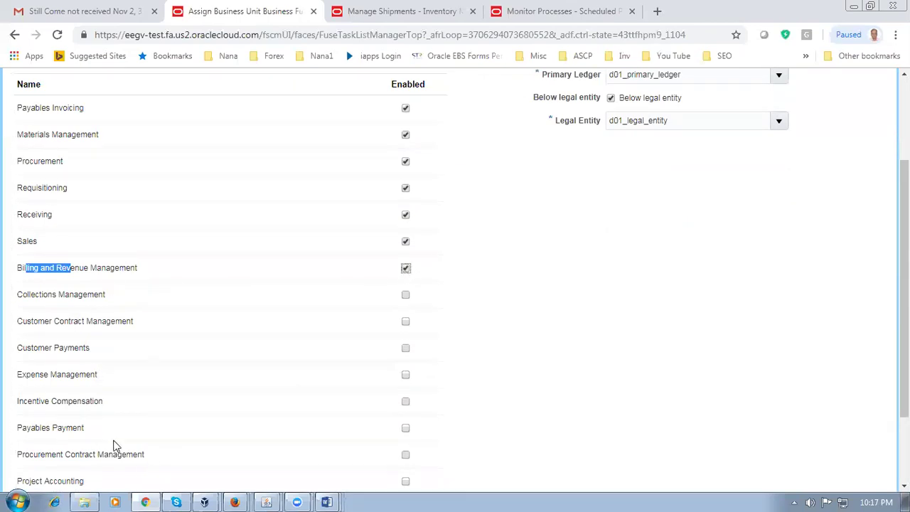
{"action": "left_click", "coordinate": [571, 301]}
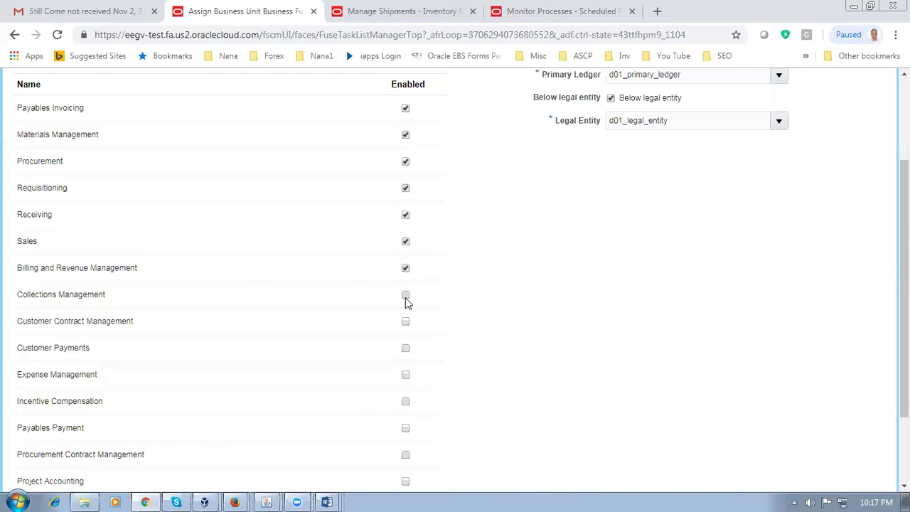
{"action": "scroll", "coordinate": [571, 304], "scroll_direction": "up", "scroll_amount": 2}
{"action": "left_click", "coordinate": [791, 119]}
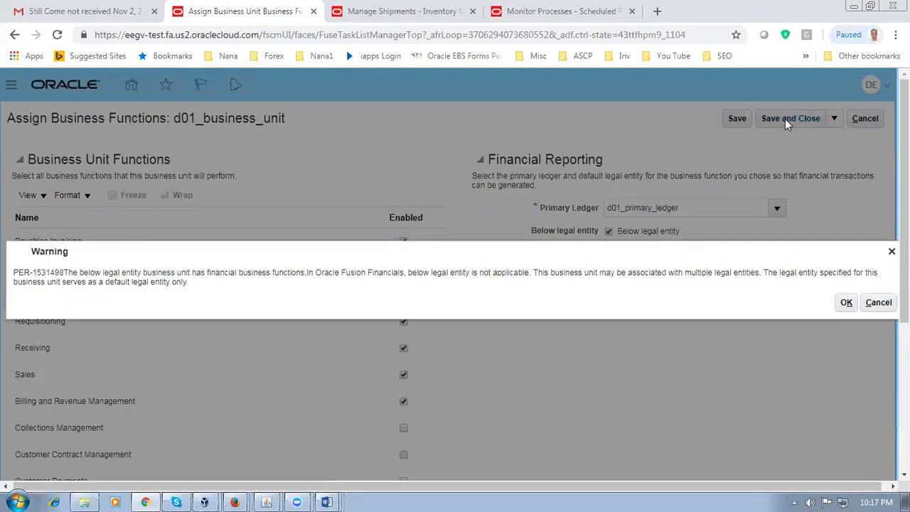
{"action": "left_click", "coordinate": [847, 305]}
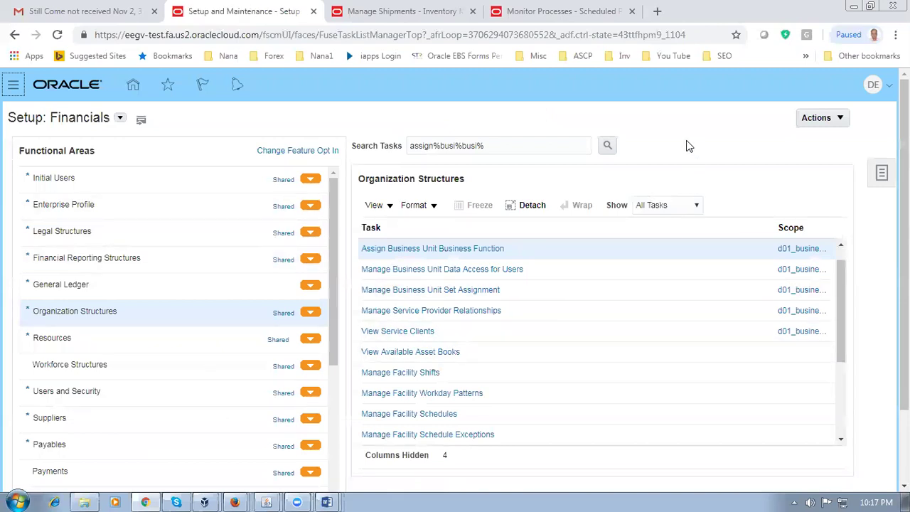
Step: Copy the row 109 task name 'Manage Receivables System Options' from the Word worksheet and return to Oracle
{"action": "key", "text": "alt+Tab"}
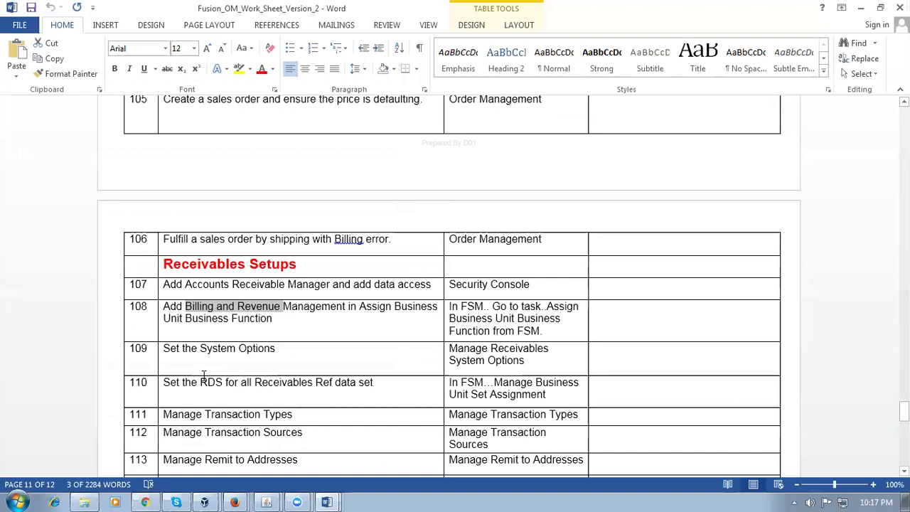
{"action": "left_click", "coordinate": [178, 357]}
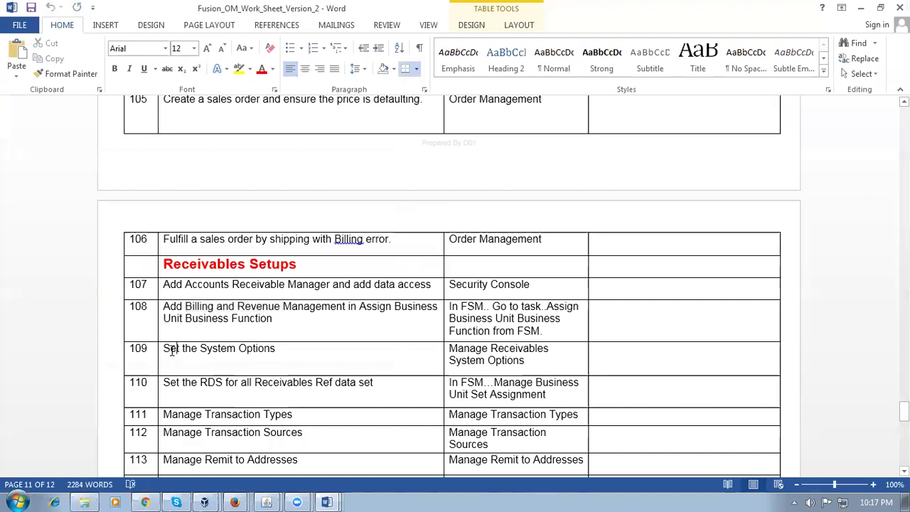
{"action": "left_click_drag", "start_coordinate": [172, 351], "coordinate": [259, 355]}
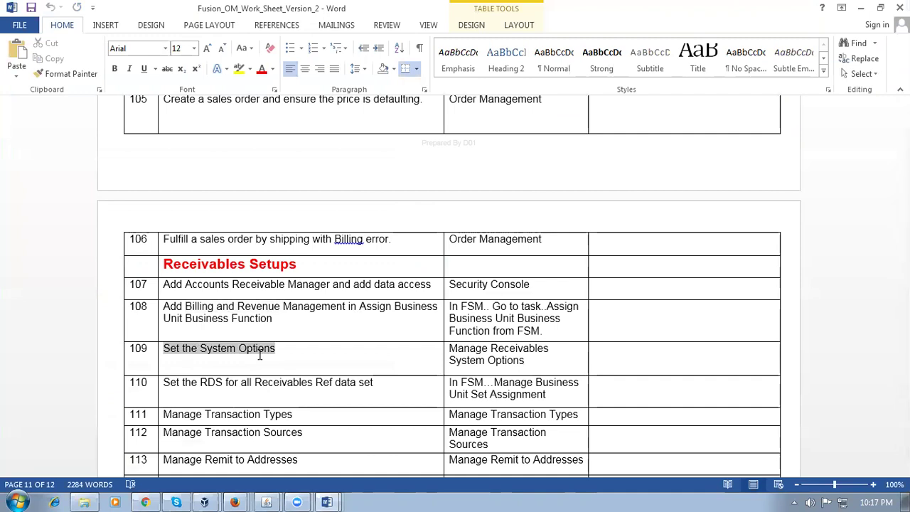
{"action": "key", "text": "Tab"}
{"action": "key", "text": "ctrl+c"}
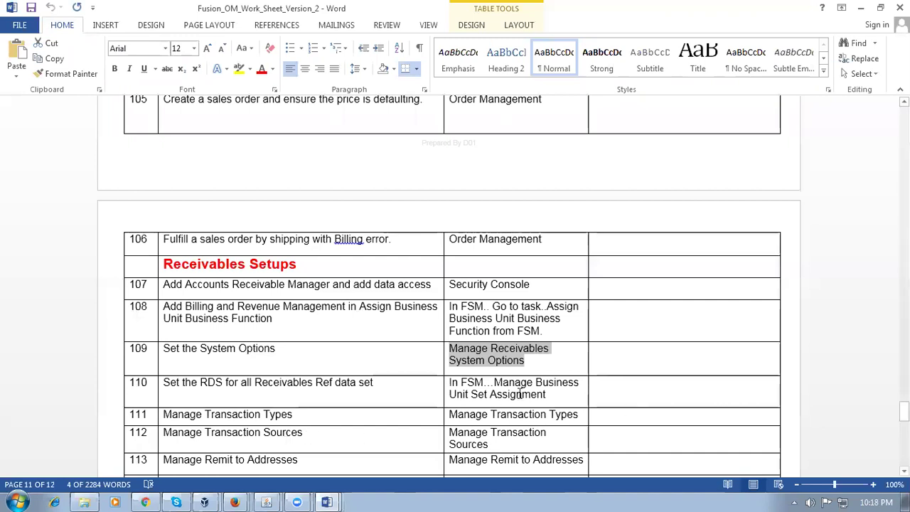
{"action": "key", "text": "alt+Tab"}
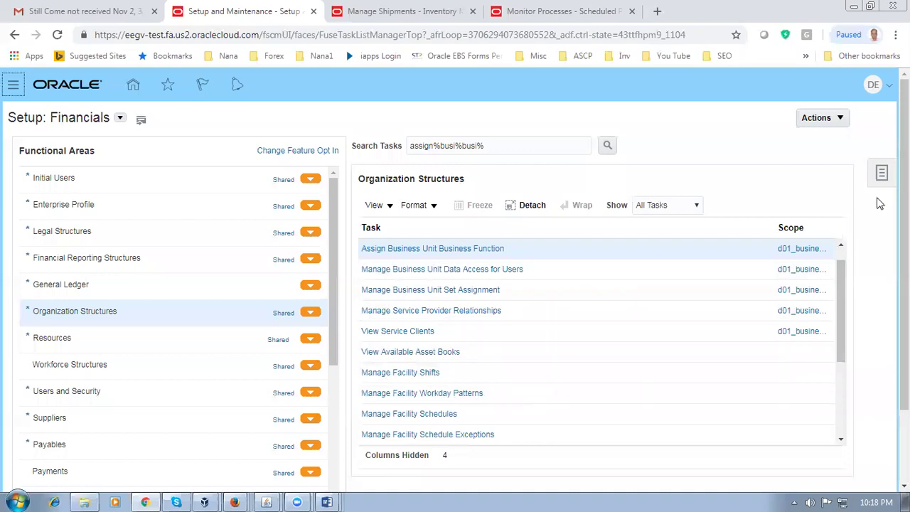
Step: Search setup tasks for the pasted 'Manage Receivables System Options' and open that task
{"action": "left_click", "coordinate": [885, 176]}
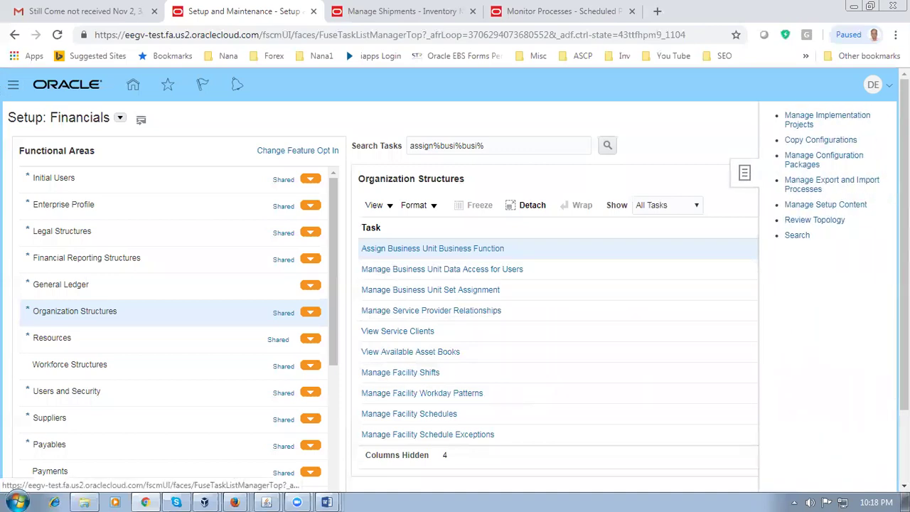
{"action": "left_click", "coordinate": [790, 238]}
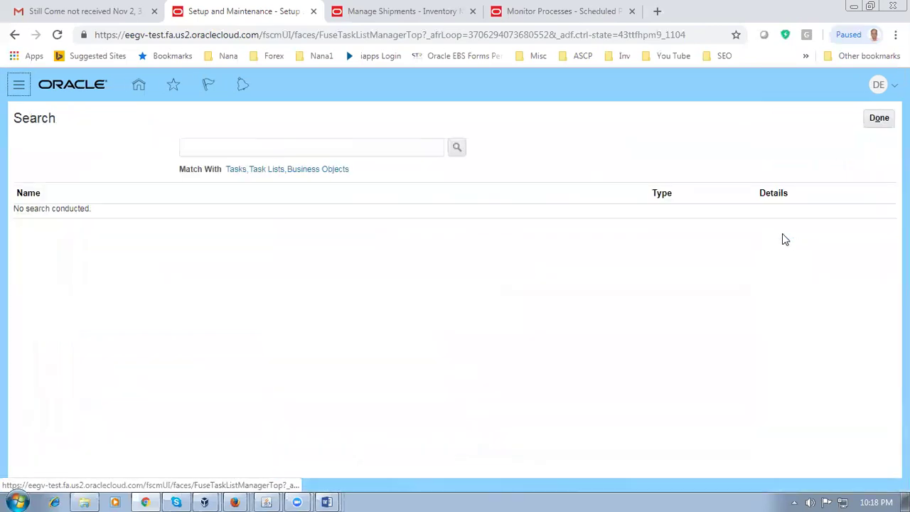
{"action": "left_click", "coordinate": [244, 153]}
{"action": "key", "text": "ctrl+v"}
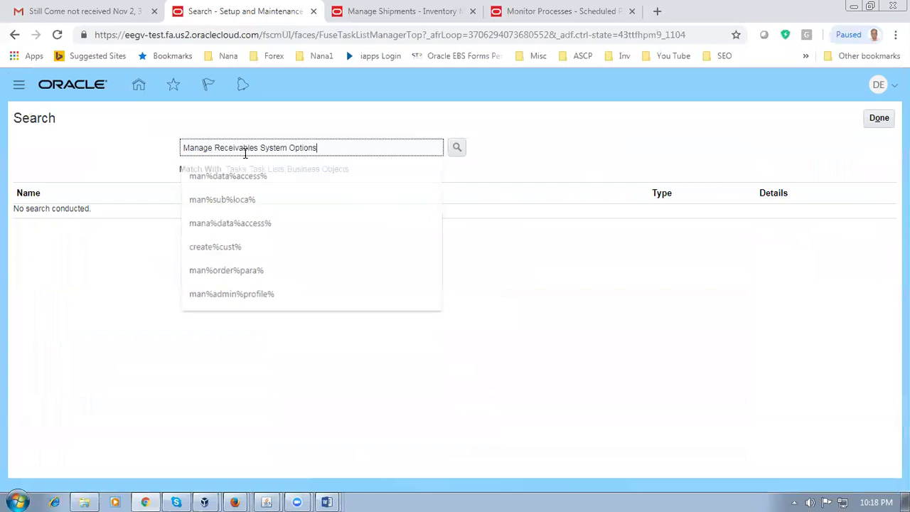
{"action": "key", "text": "Return"}
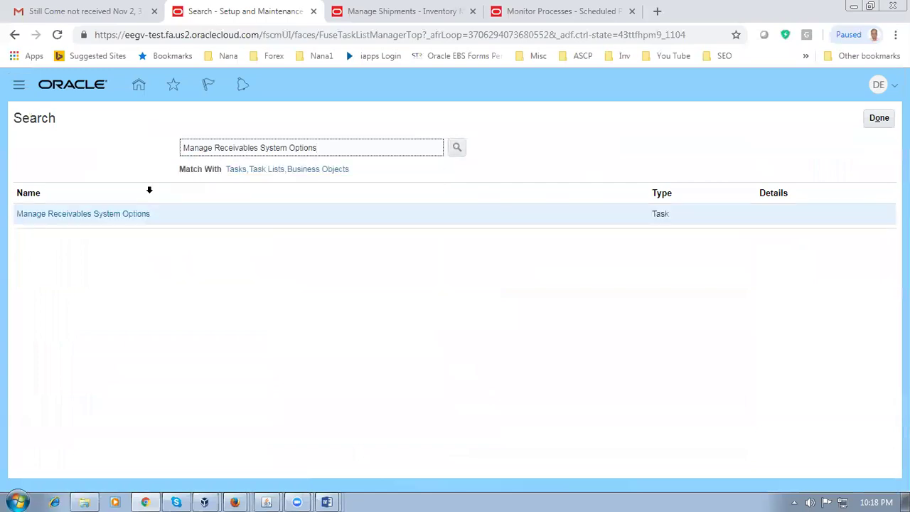
{"action": "left_click", "coordinate": [118, 214]}
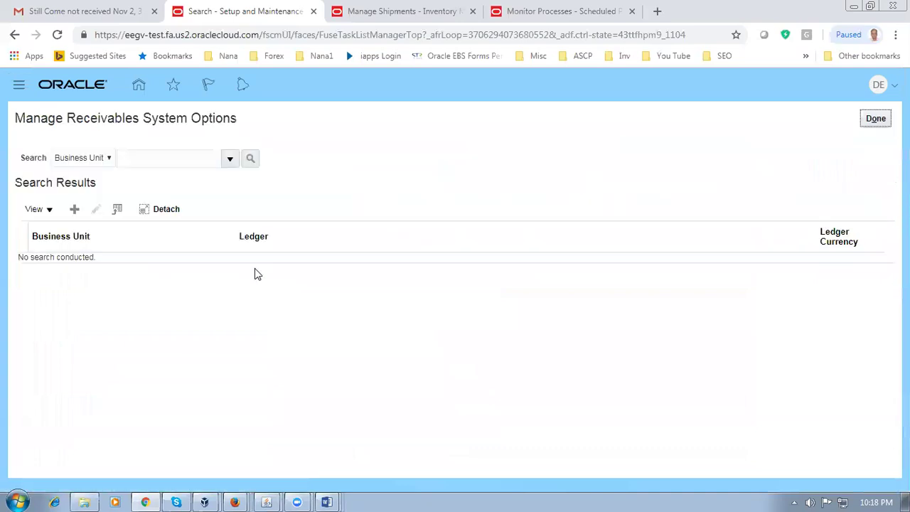
Step: Create new receivables system options for business unit d01_business_unit
{"action": "left_click", "coordinate": [74, 210]}
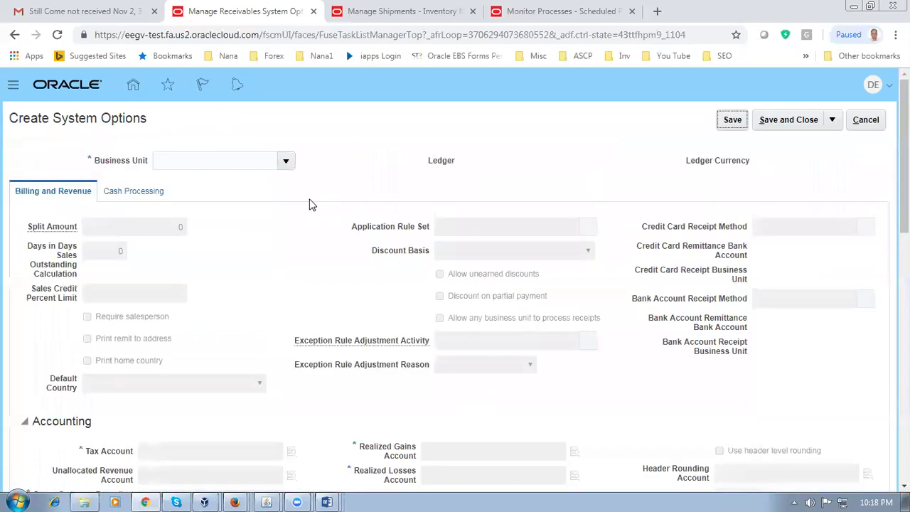
{"action": "left_click", "coordinate": [199, 162]}
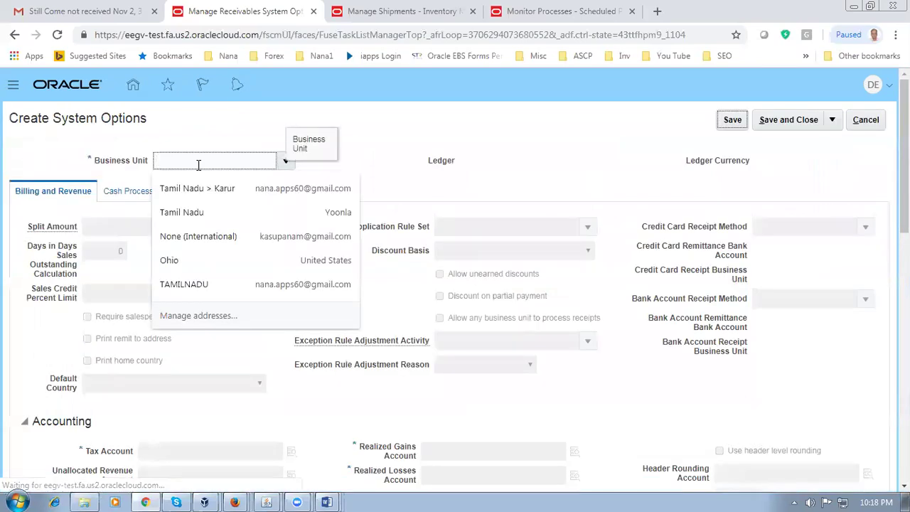
{"action": "type", "text": "d01"}
{"action": "key", "text": "Tab"}
{"action": "key", "text": "Tab"}
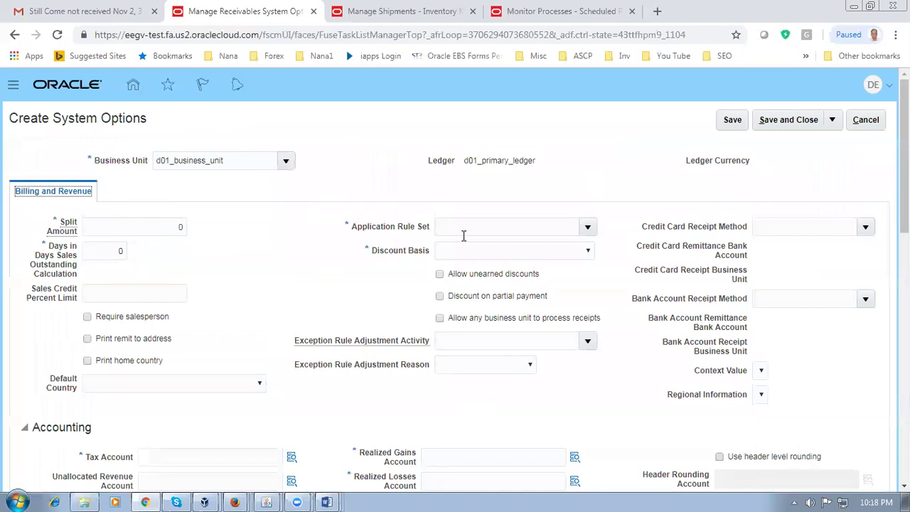
Step: Set the Application Rule Set to Line And Tax Prorate and the Discount Basis to Invoice Amount
{"action": "left_click", "coordinate": [590, 227]}
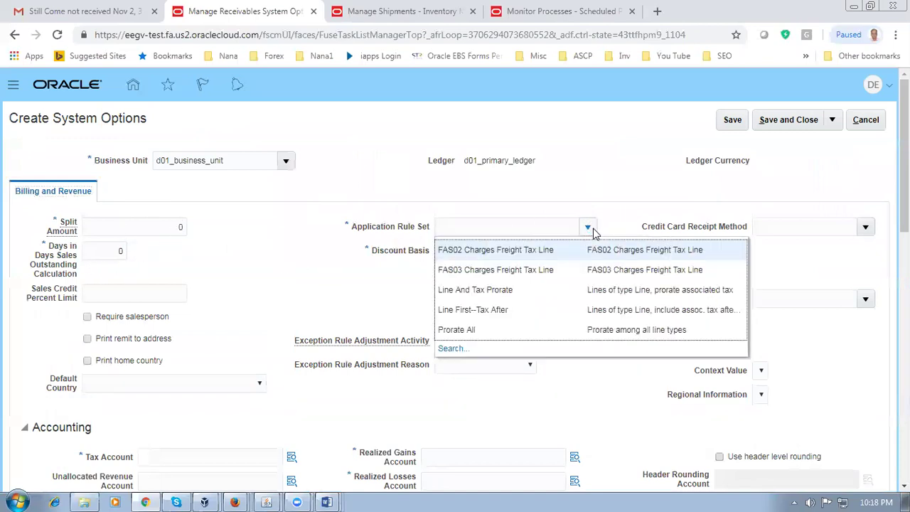
{"action": "left_click", "coordinate": [542, 291]}
{"action": "left_click", "coordinate": [549, 251]}
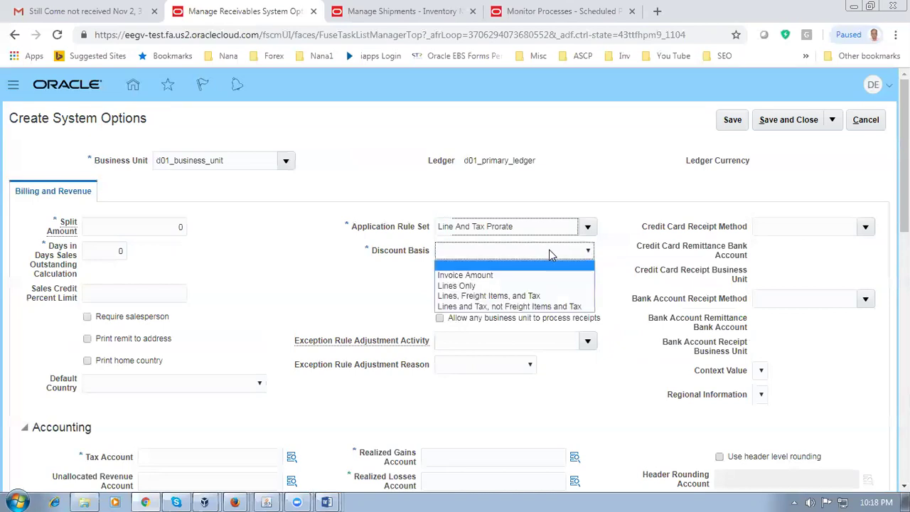
{"action": "left_click", "coordinate": [509, 276]}
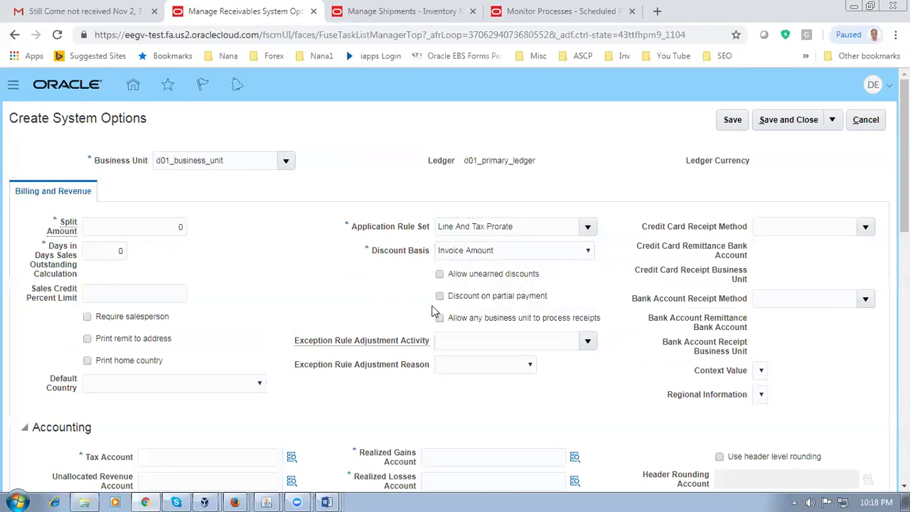
Step: Set the Realized Gains and Realized Losses Accounts to 10-100-1000
{"action": "scroll", "coordinate": [402, 329], "scroll_direction": "down", "scroll_amount": 1}
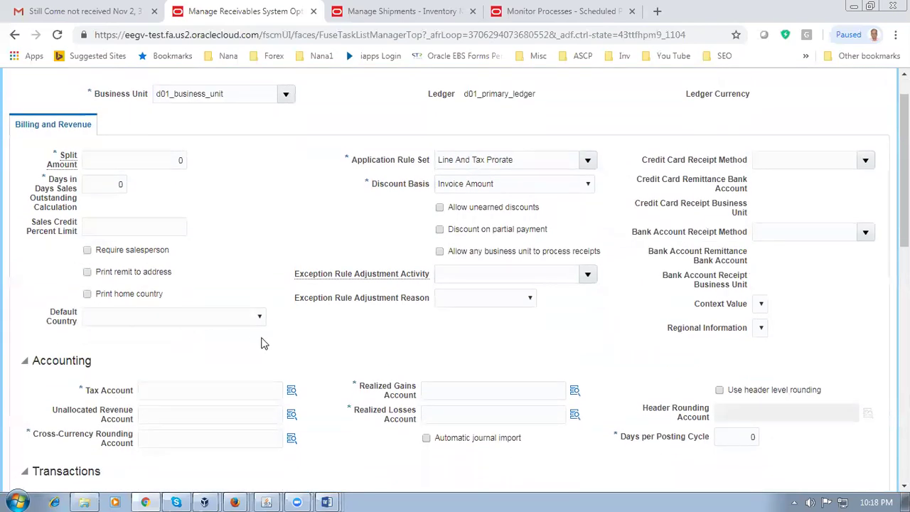
{"action": "scroll", "coordinate": [496, 319], "scroll_direction": "down", "scroll_amount": 2}
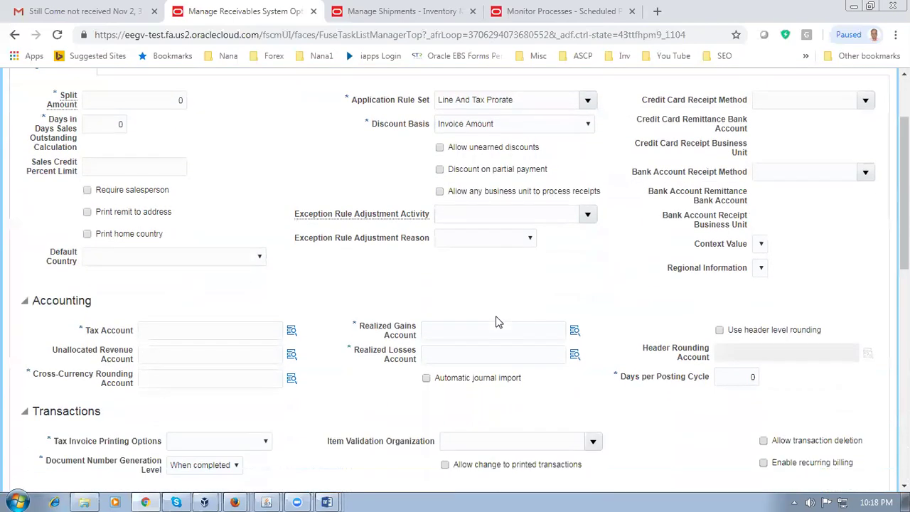
{"action": "left_click", "coordinate": [452, 259]}
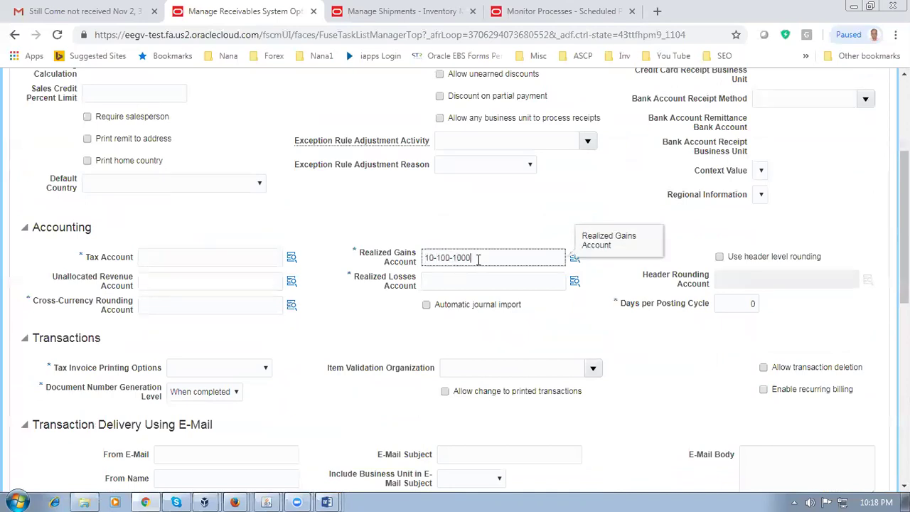
{"action": "left_click_drag", "start_coordinate": [480, 258], "coordinate": [419, 270]}
{"action": "key", "text": "ctrl+c"}
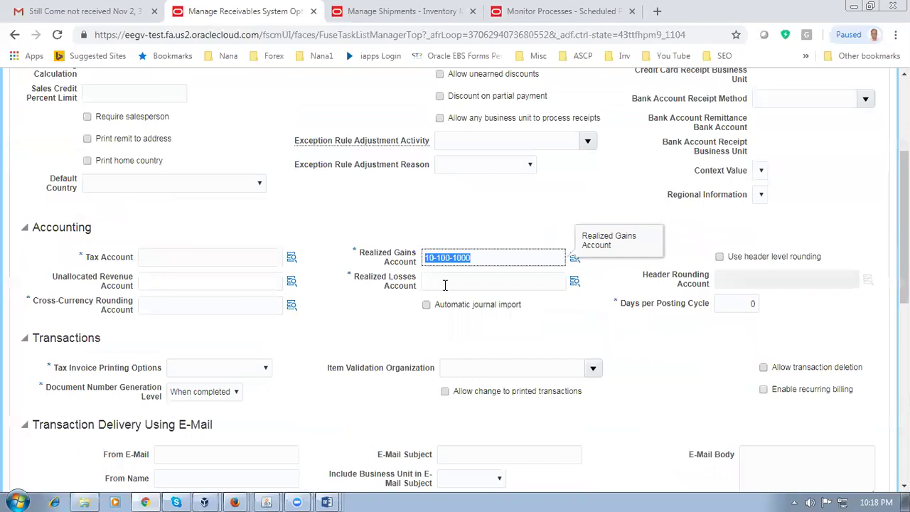
{"action": "left_click", "coordinate": [446, 282]}
{"action": "key", "text": "ctrl+v"}
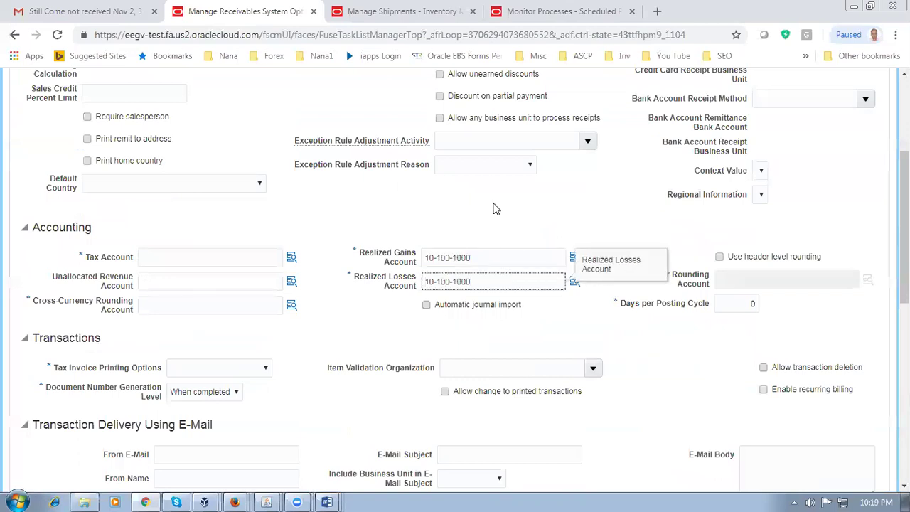
{"action": "left_click", "coordinate": [493, 206]}
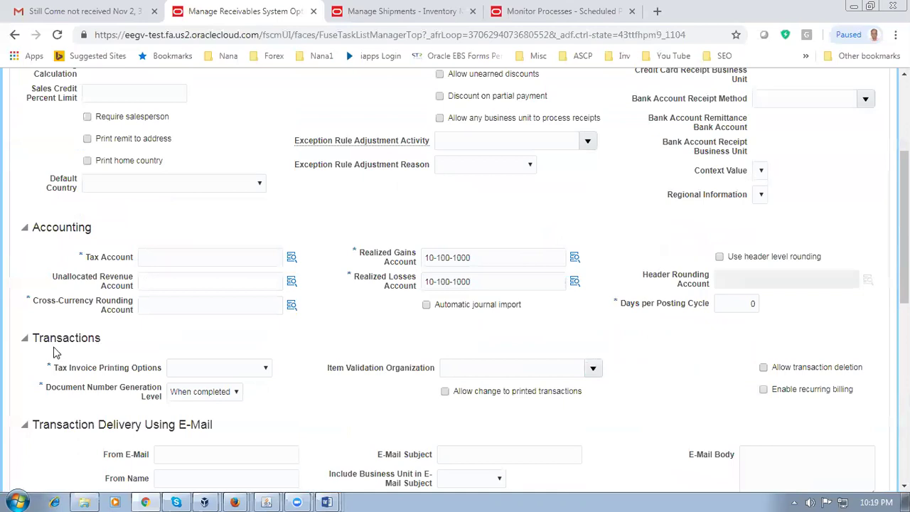
Step: Paste 10-100-1000 into the Tax Account and the Cross-Currency Rounding Account
{"action": "left_click", "coordinate": [155, 260]}
{"action": "key", "text": "ctrl+v"}
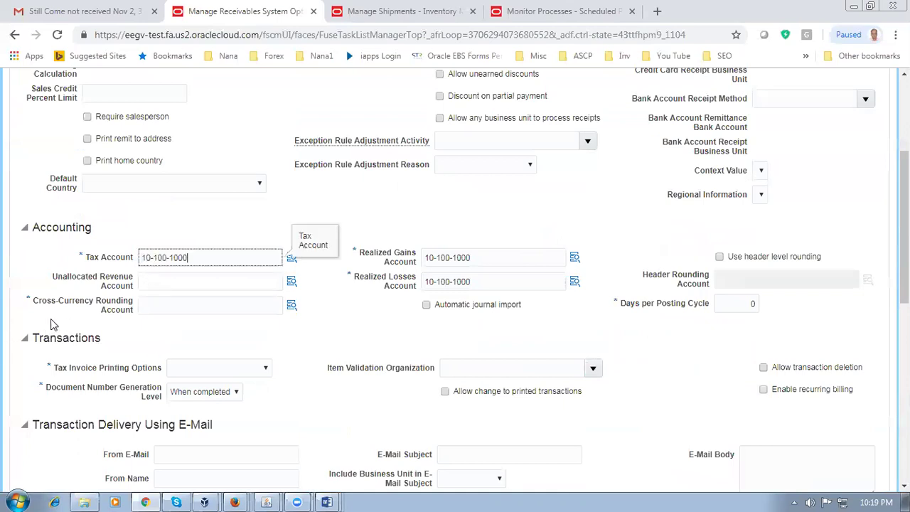
{"action": "left_click", "coordinate": [164, 307]}
{"action": "key", "text": "ctrl+v"}
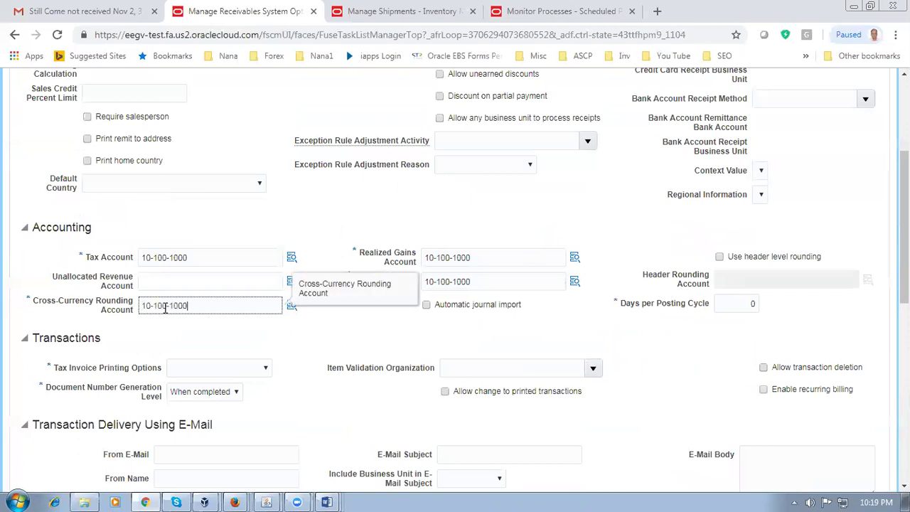
{"action": "left_click", "coordinate": [222, 351]}
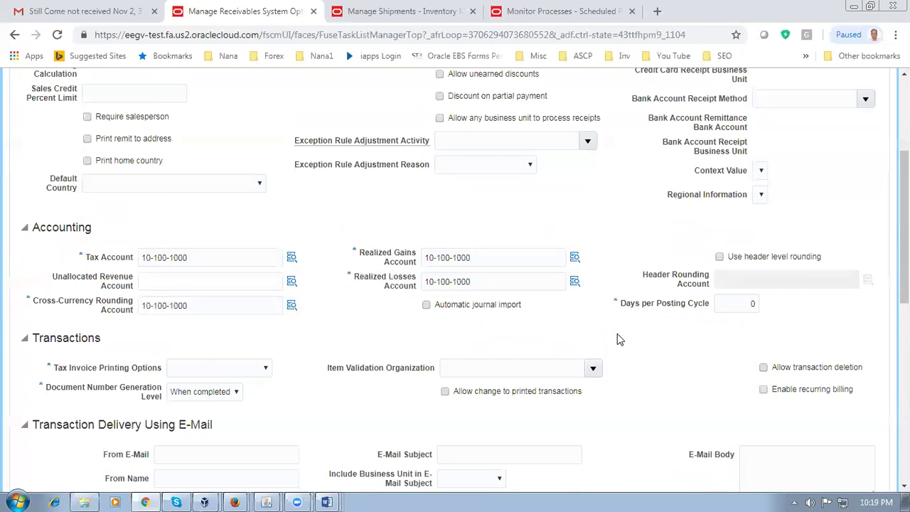
Step: Enter D010 as the Item Validation Organization
{"action": "scroll", "coordinate": [618, 339], "scroll_direction": "down", "scroll_amount": 2}
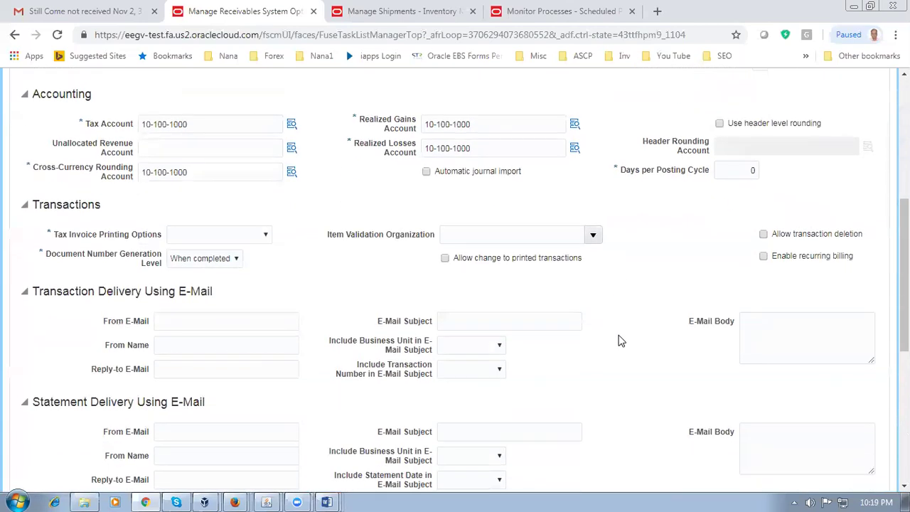
{"action": "left_click", "coordinate": [471, 238]}
{"action": "type", "text": "D"}
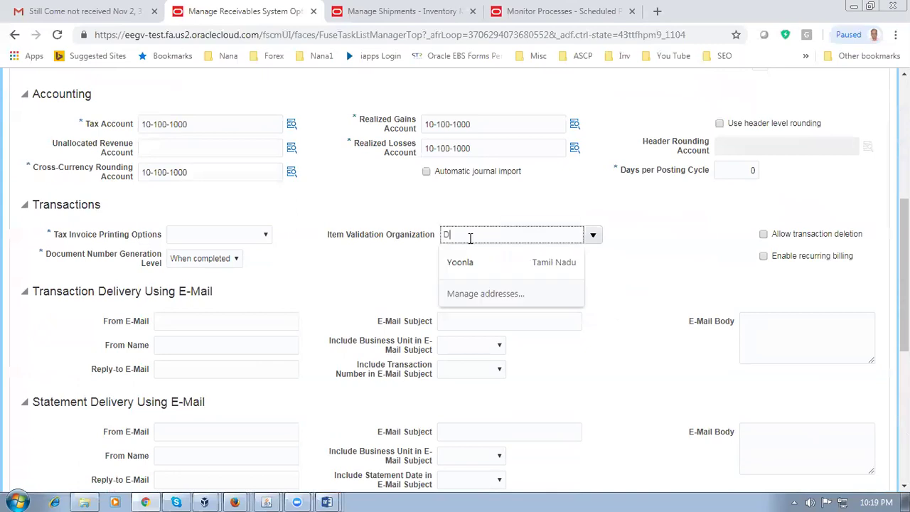
{"action": "type", "text": "010"}
{"action": "key", "text": "Tab"}
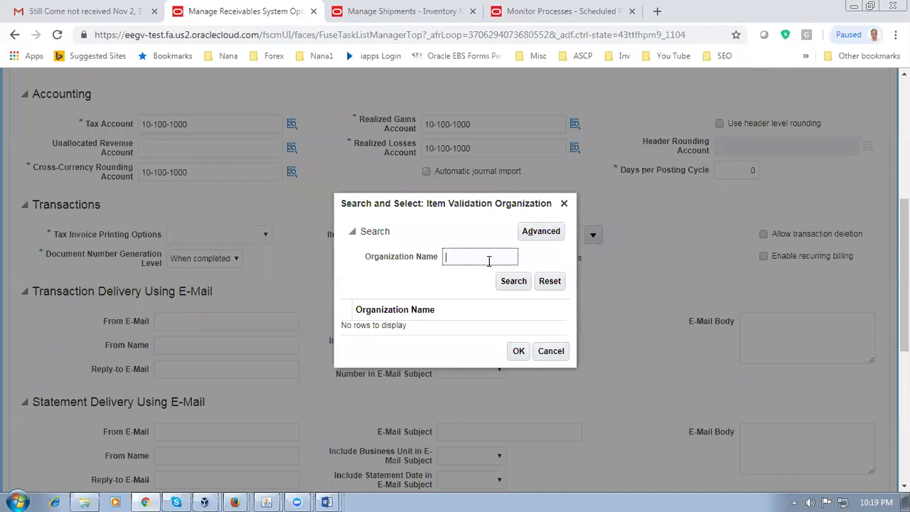
Step: Search organization names for 'D0', then 'd01', in the Search and Select dialog
{"action": "type", "text": "D01"}
{"action": "left_click", "coordinate": [509, 285]}
{"action": "left_click_drag", "start_coordinate": [516, 258], "coordinate": [343, 266]}
{"action": "type", "text": "d01"}
{"action": "left_click", "coordinate": [513, 288]}
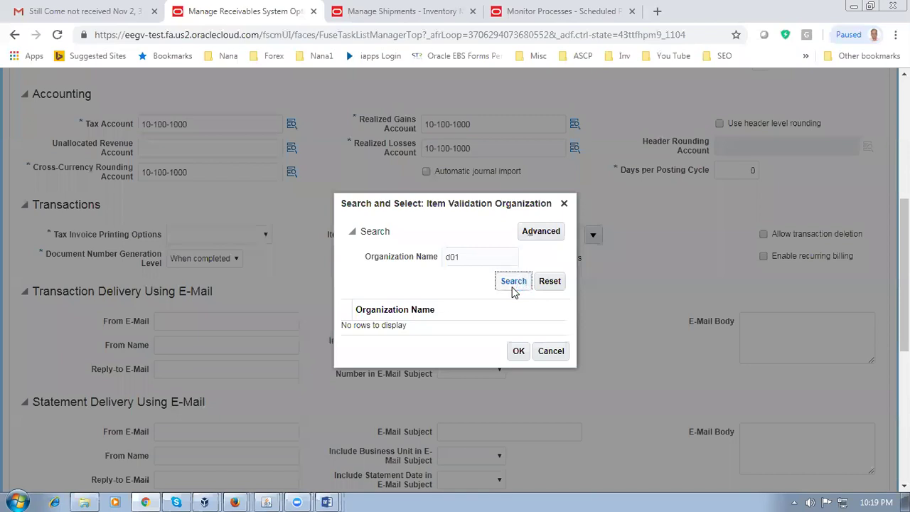
Step: Run an advanced Starts with name search and choose d01_master_org as the organization
{"action": "left_click", "coordinate": [544, 237]}
{"action": "left_click", "coordinate": [542, 232]}
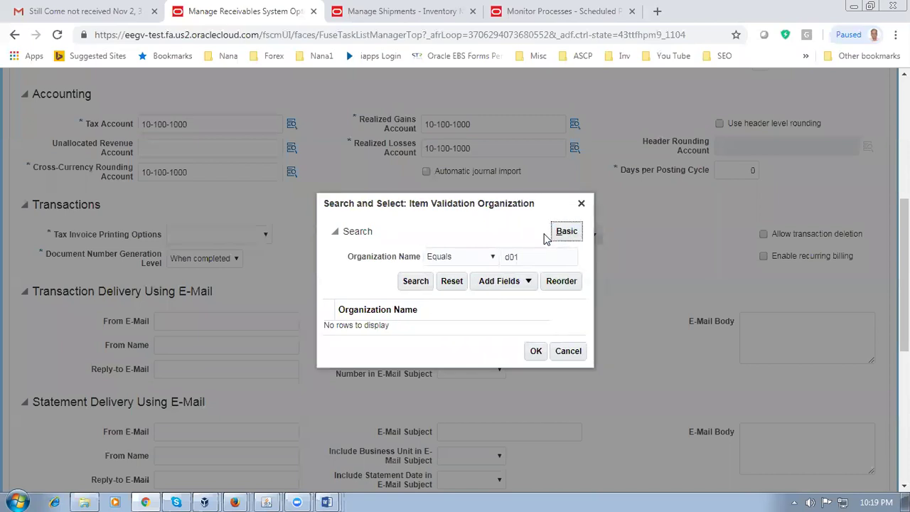
{"action": "left_click", "coordinate": [464, 257]}
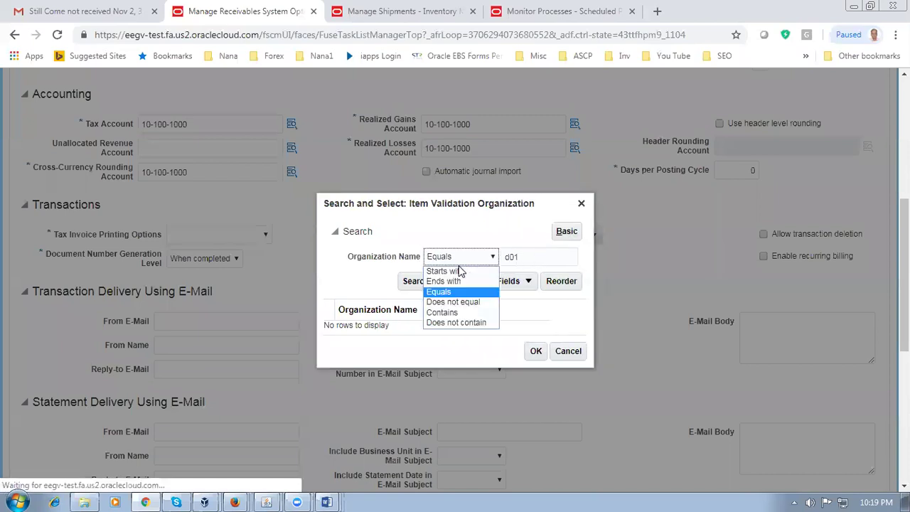
{"action": "left_click", "coordinate": [463, 267]}
{"action": "left_click", "coordinate": [562, 259]}
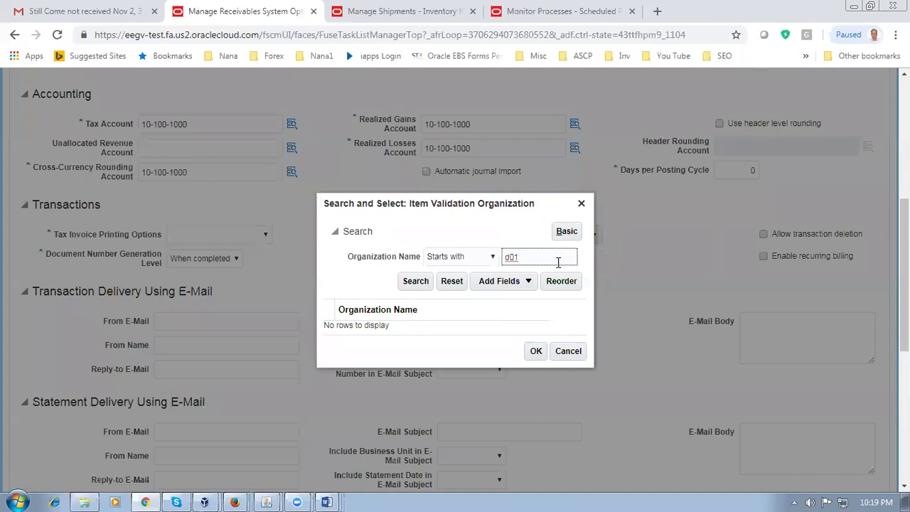
{"action": "left_click", "coordinate": [414, 285]}
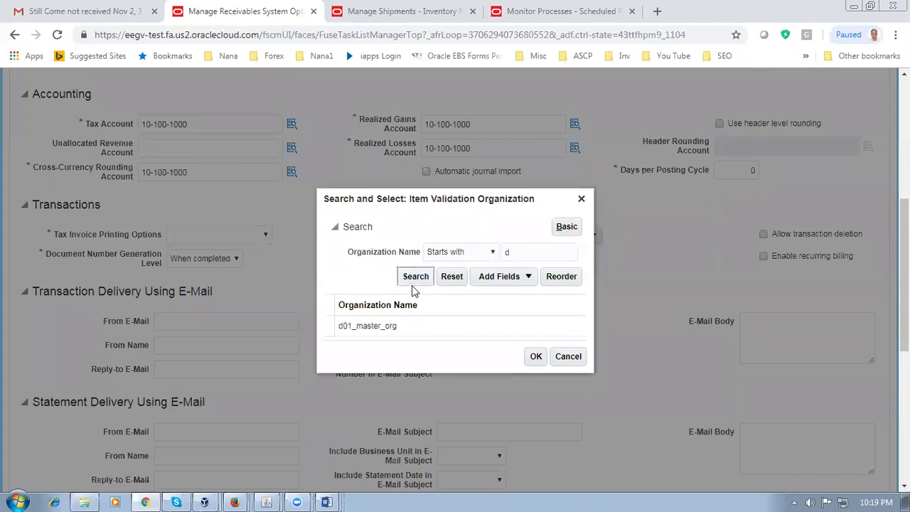
{"action": "left_click", "coordinate": [434, 335]}
{"action": "left_click", "coordinate": [538, 358]}
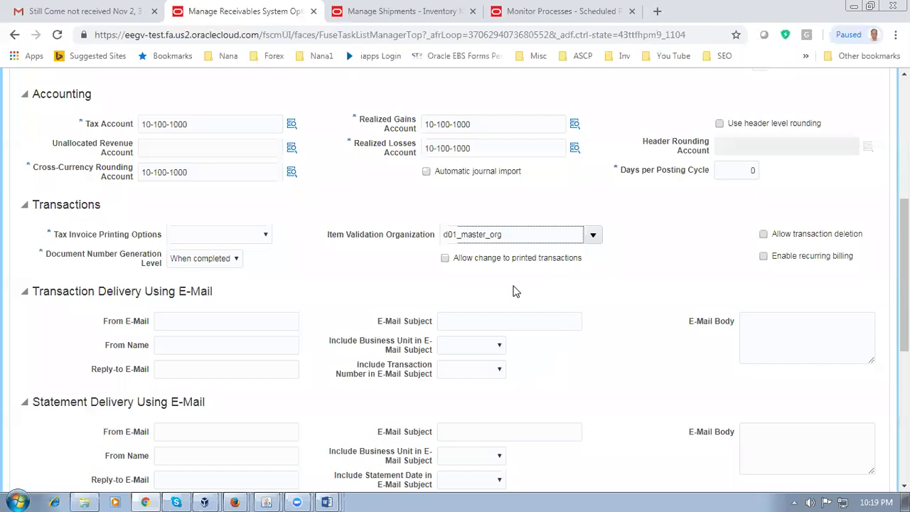
Step: Set the Grouping Rule to DEFAULT
{"action": "scroll", "coordinate": [516, 292], "scroll_direction": "down", "scroll_amount": 2}
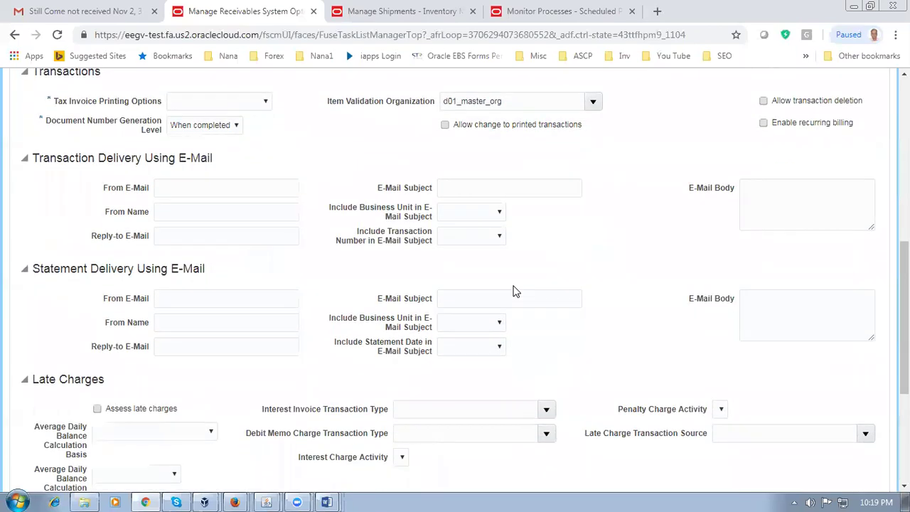
{"action": "scroll", "coordinate": [515, 292], "scroll_direction": "down", "scroll_amount": 2}
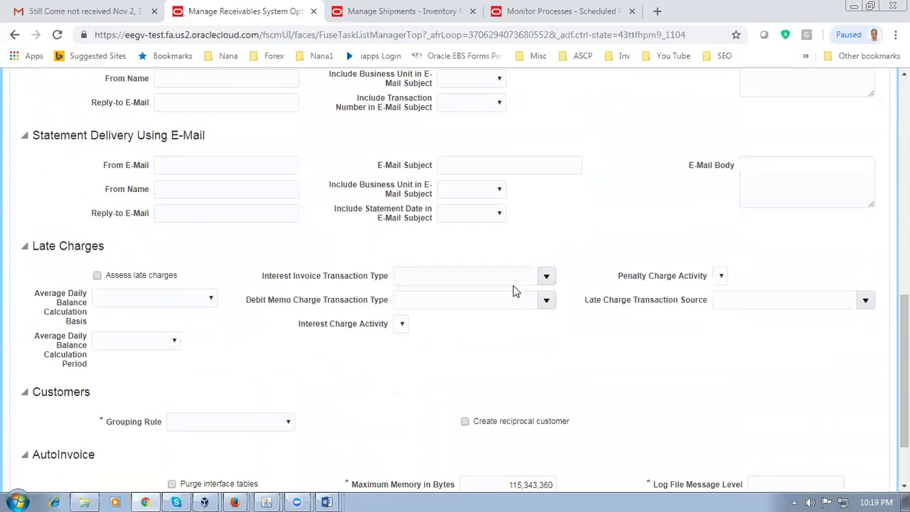
{"action": "scroll", "coordinate": [515, 292], "scroll_direction": "down", "scroll_amount": 2}
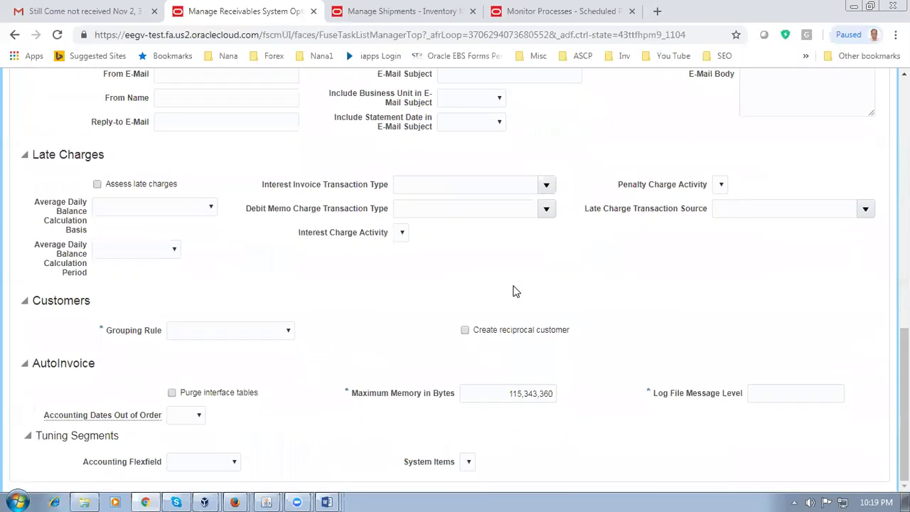
{"action": "left_click", "coordinate": [210, 333]}
{"action": "left_click", "coordinate": [209, 355]}
Step: Enter 99 as the AutoInvoice Log File Message Level
{"action": "left_click", "coordinate": [801, 392]}
{"action": "type", "text": "99"}
{"action": "left_click", "coordinate": [763, 327]}
{"action": "scroll", "coordinate": [312, 286], "scroll_direction": "up", "scroll_amount": 2}
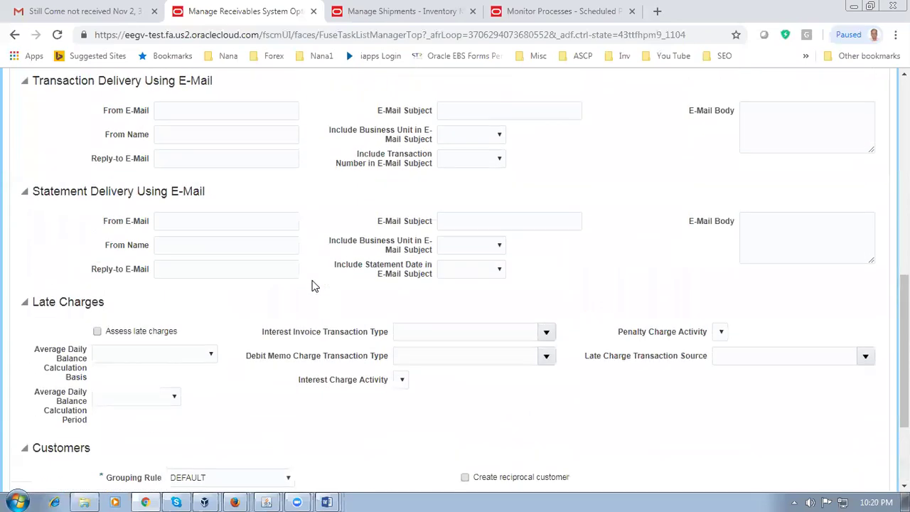
{"action": "scroll", "coordinate": [312, 285], "scroll_direction": "up", "scroll_amount": 4}
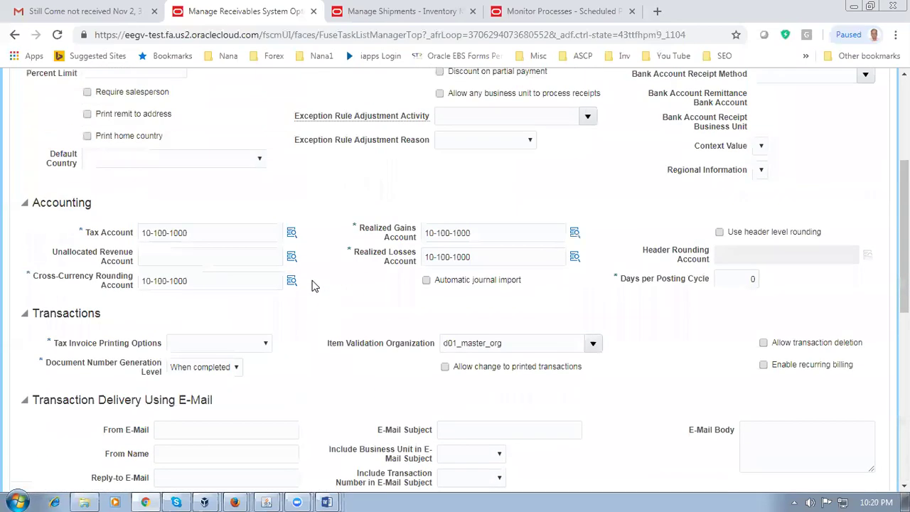
{"action": "scroll", "coordinate": [312, 286], "scroll_direction": "up", "scroll_amount": 3}
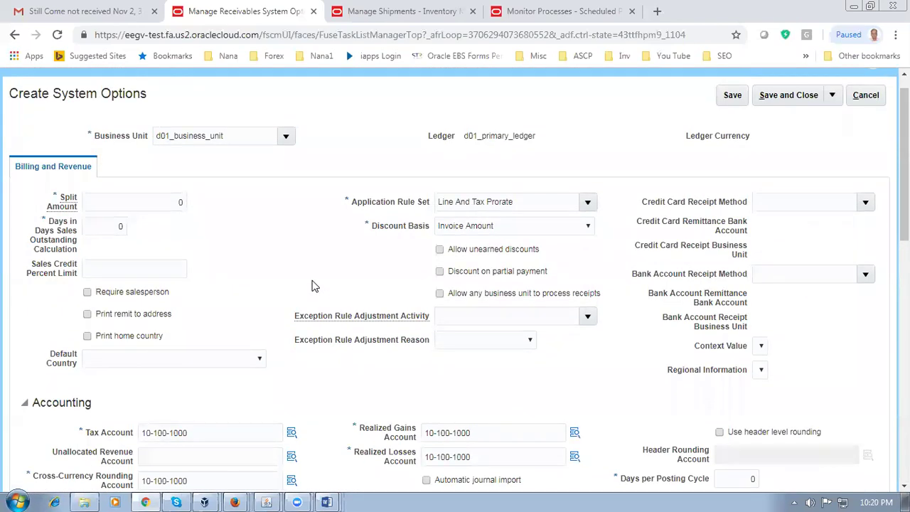
Step: Resolve the save error by choosing Total Tax Only for Tax Invoice Printing Options, then save and close
{"action": "left_click", "coordinate": [801, 104]}
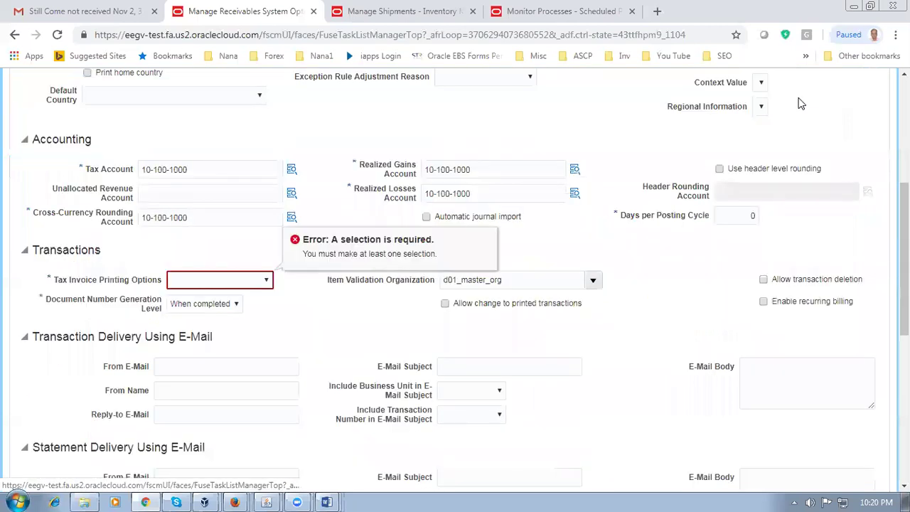
{"action": "left_click", "coordinate": [200, 282]}
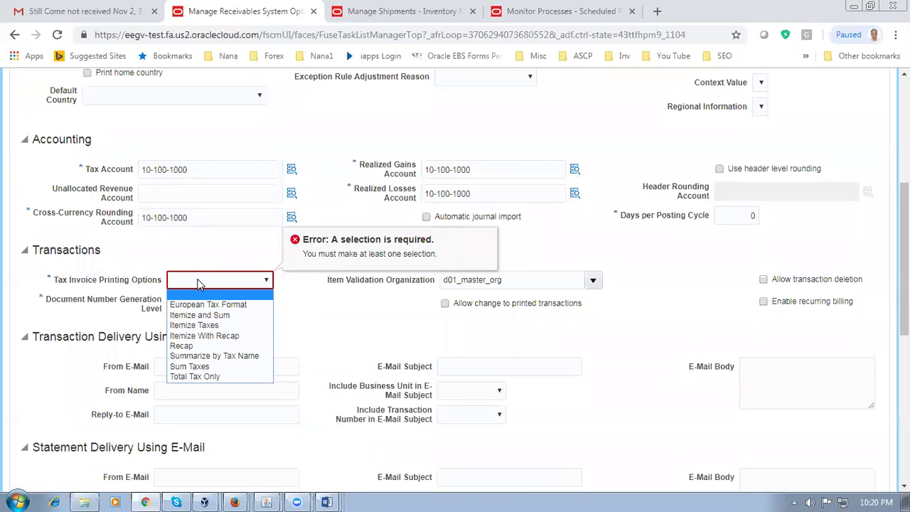
{"action": "left_click", "coordinate": [203, 377]}
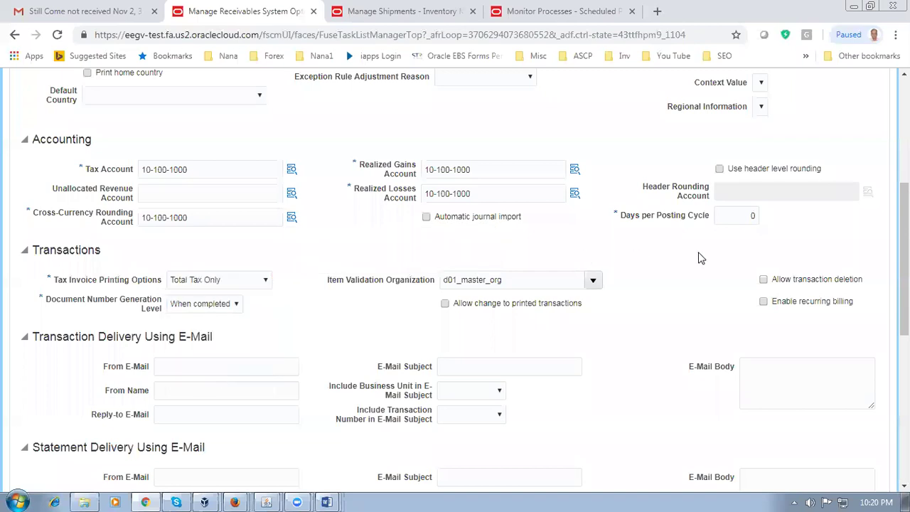
{"action": "scroll", "coordinate": [697, 286], "scroll_direction": "up", "scroll_amount": 5}
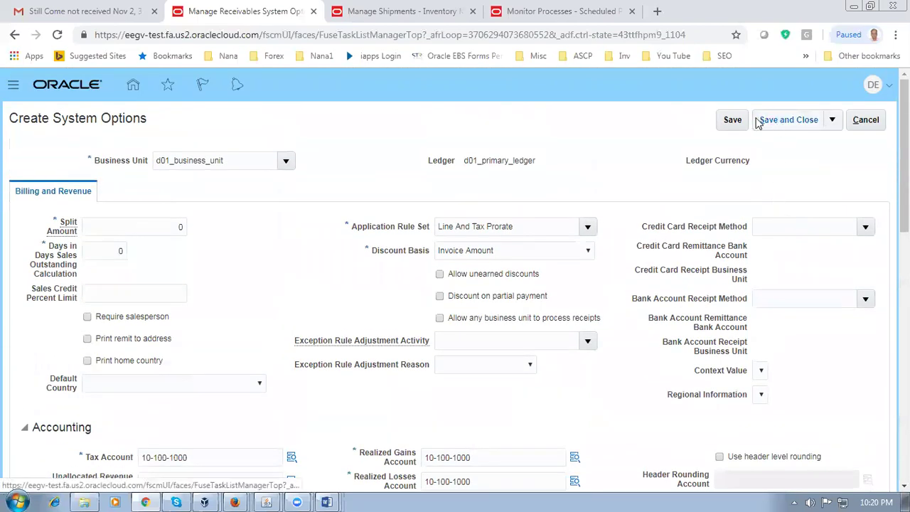
{"action": "left_click", "coordinate": [730, 121]}
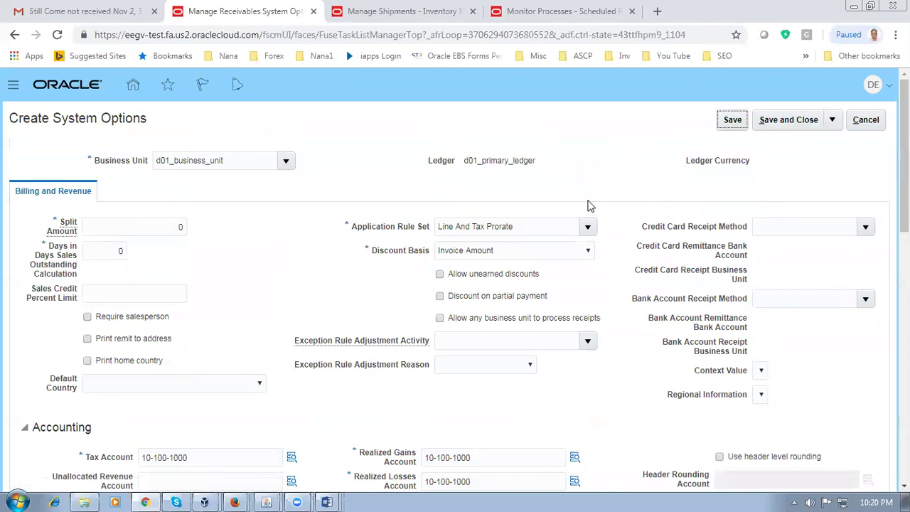
{"action": "left_click", "coordinate": [780, 123]}
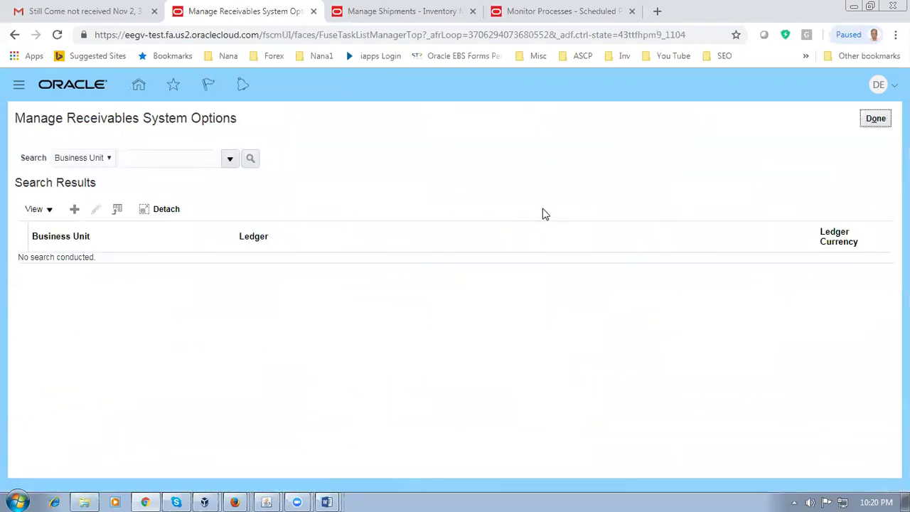
Step: Search system options for d01_business_unit, verify ledger d01_primary_ledger in USD, and finish the task
{"action": "left_click", "coordinate": [174, 156]}
{"action": "type", "text": "d01"}
{"action": "key", "text": "Tab"}
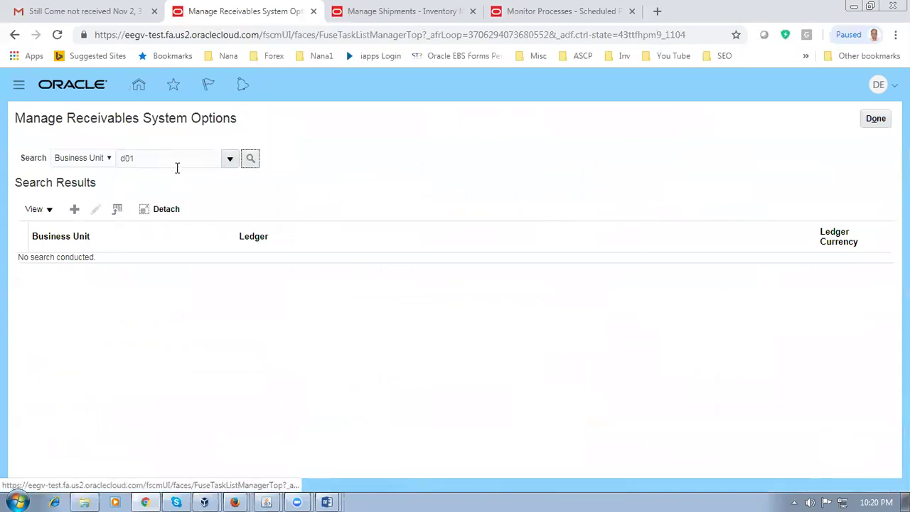
{"action": "left_click", "coordinate": [250, 161]}
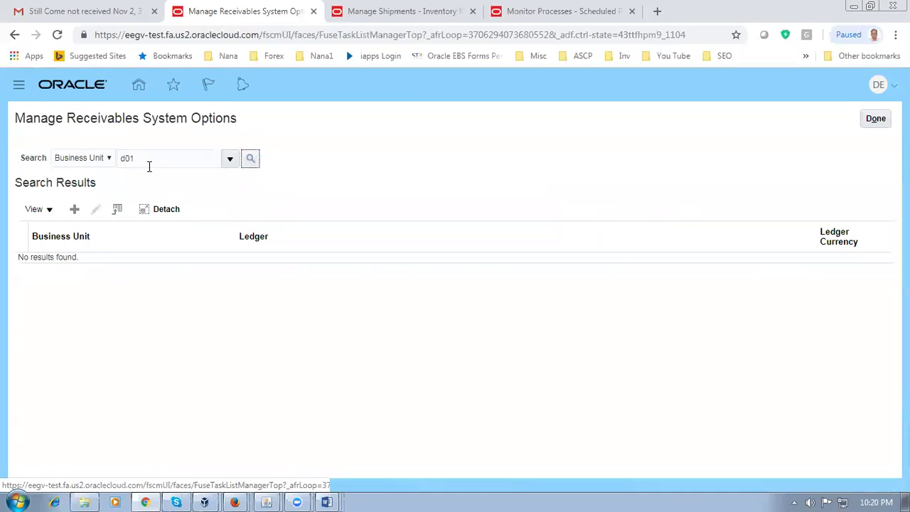
{"action": "left_click", "coordinate": [229, 160]}
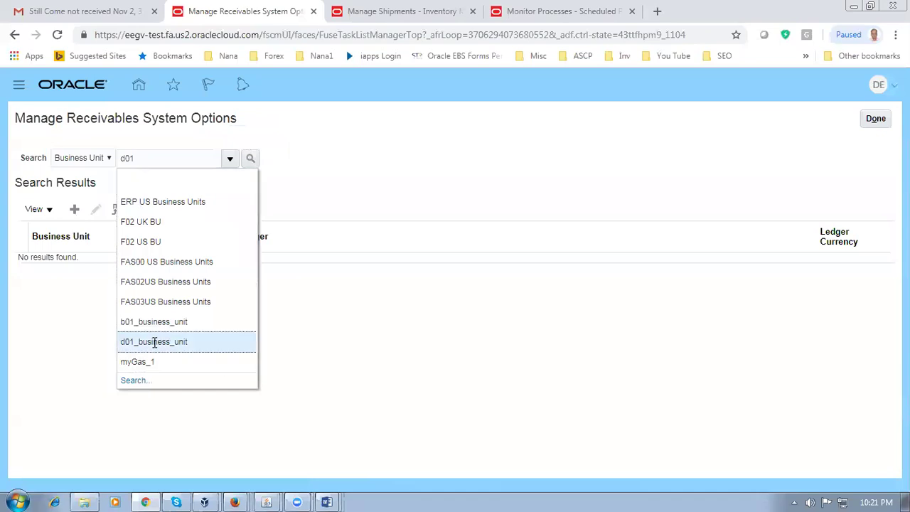
{"action": "left_click", "coordinate": [148, 341]}
{"action": "left_click", "coordinate": [250, 161]}
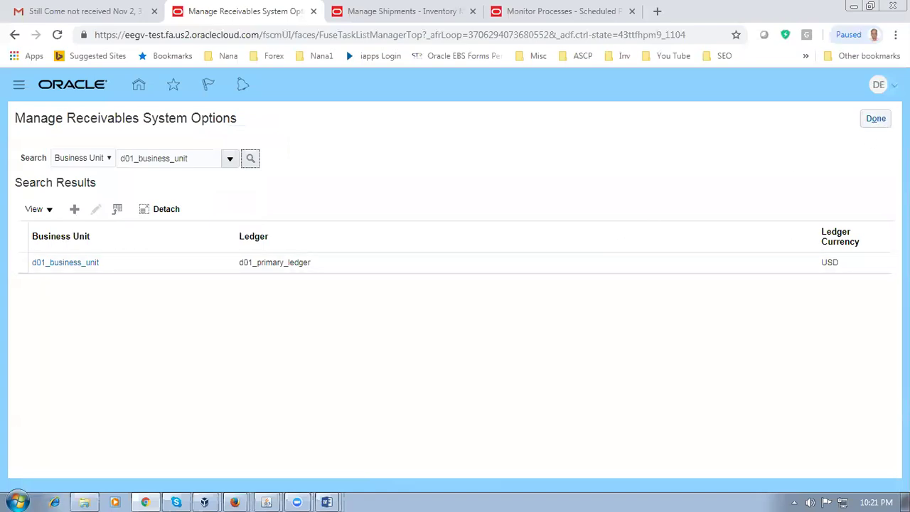
{"action": "left_click", "coordinate": [882, 120]}
{"action": "key", "text": "alt+Tab"}
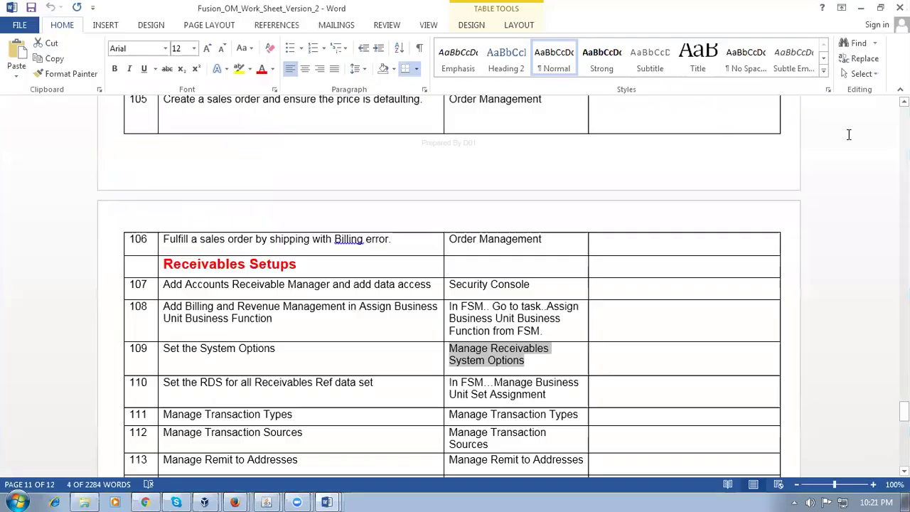
Step: Copy 'Manage Transaction Types' from the worksheet and select the old text in Oracle's task search box
{"action": "left_click", "coordinate": [231, 384]}
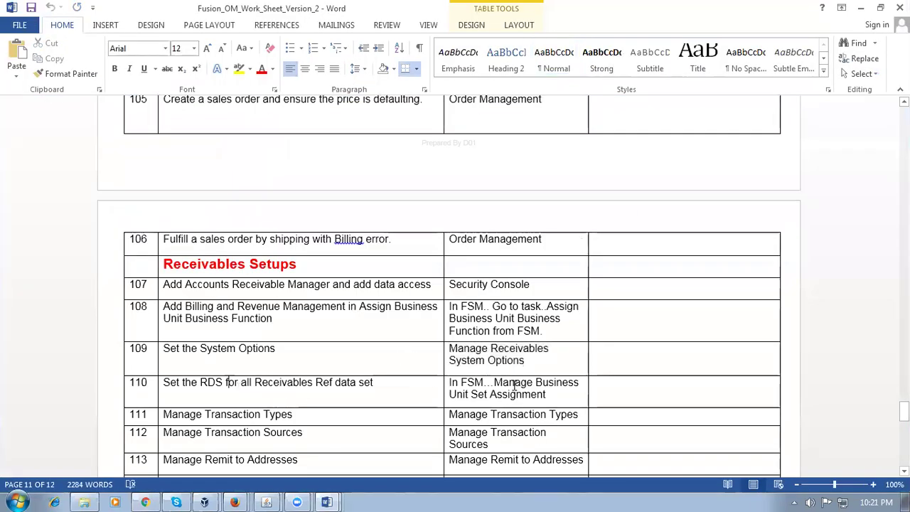
{"action": "left_click_drag", "start_coordinate": [515, 385], "coordinate": [514, 391]}
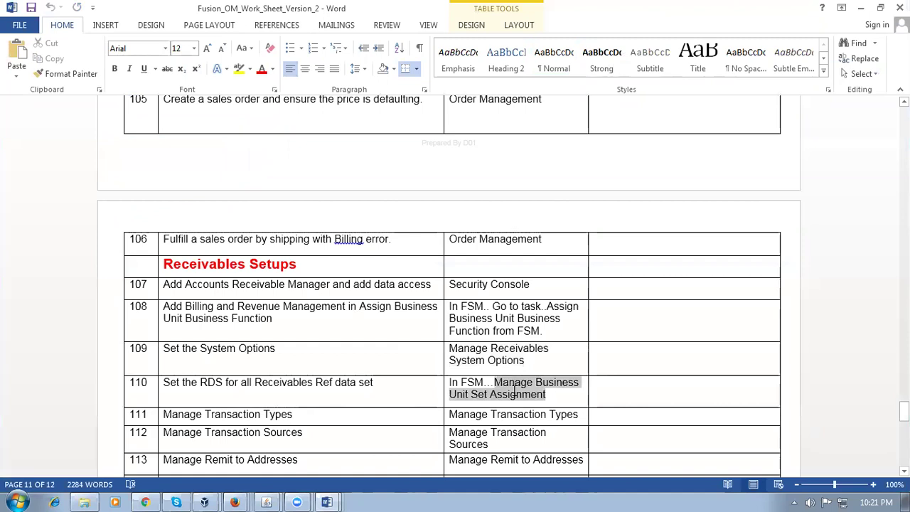
{"action": "left_click", "coordinate": [201, 384]}
{"action": "left_click_drag", "start_coordinate": [201, 384], "coordinate": [238, 390]}
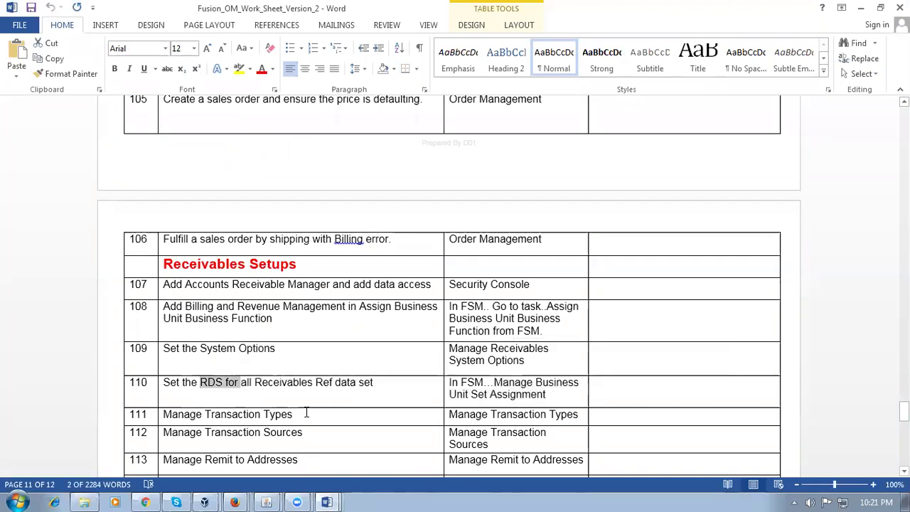
{"action": "scroll", "coordinate": [313, 395], "scroll_direction": "down", "scroll_amount": 2}
{"action": "left_click", "coordinate": [339, 334]}
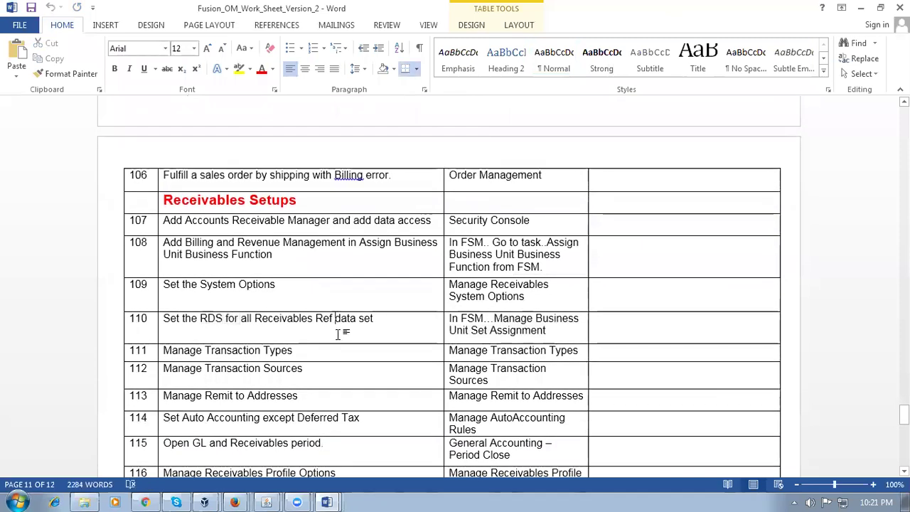
{"action": "scroll", "coordinate": [338, 333], "scroll_direction": "down", "scroll_amount": 1}
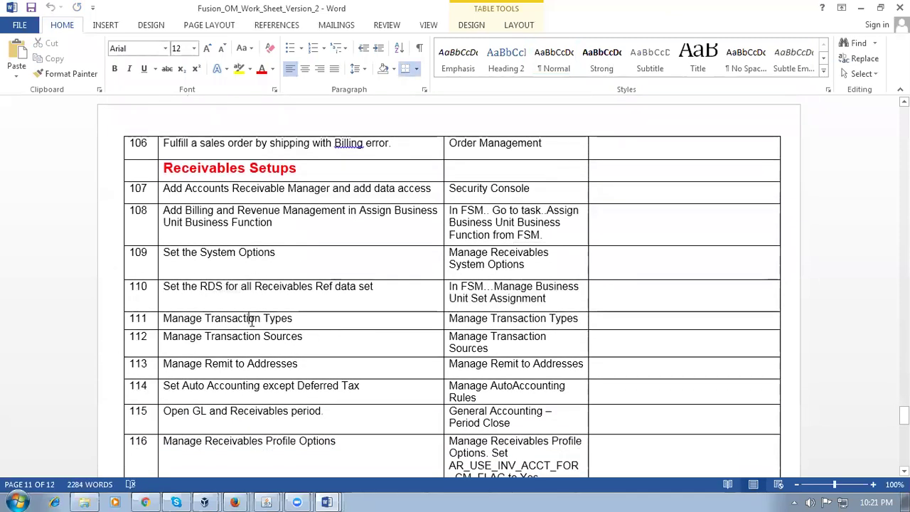
{"action": "key", "text": "Tab"}
{"action": "key", "text": "ctrl+c"}
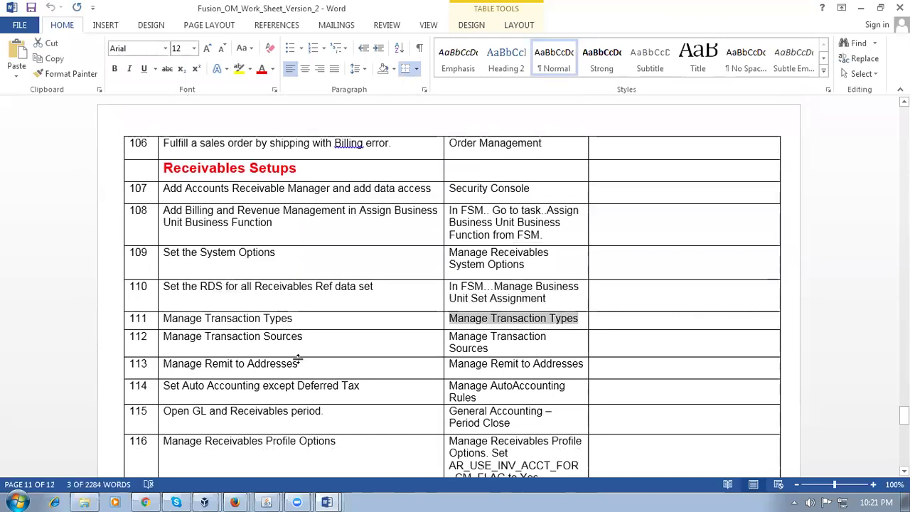
{"action": "key", "text": "alt+Tab"}
{"action": "left_click_drag", "start_coordinate": [329, 147], "coordinate": [64, 146]}
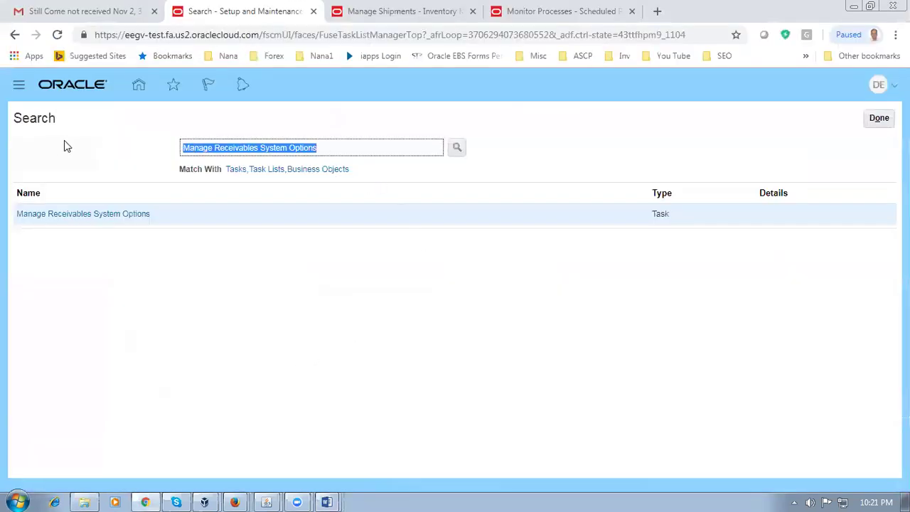
Step: Find and open the Manage Transaction Types task and start a new transaction type
{"action": "key", "text": "ctrl+v"}
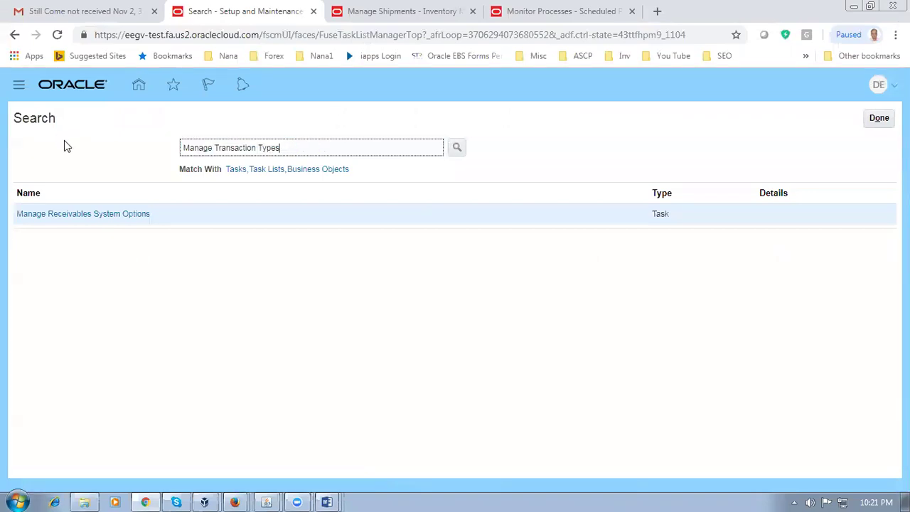
{"action": "key", "text": "Return"}
{"action": "left_click", "coordinate": [73, 215]}
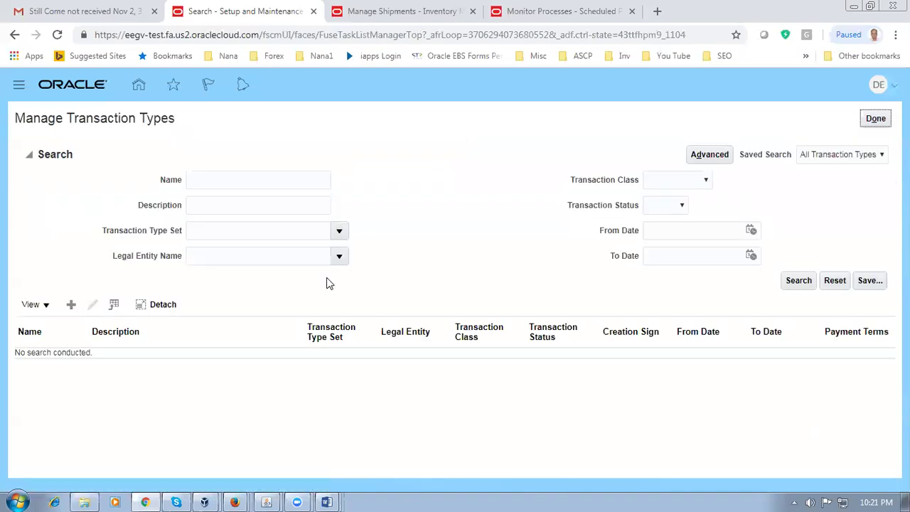
{"action": "left_click", "coordinate": [71, 304]}
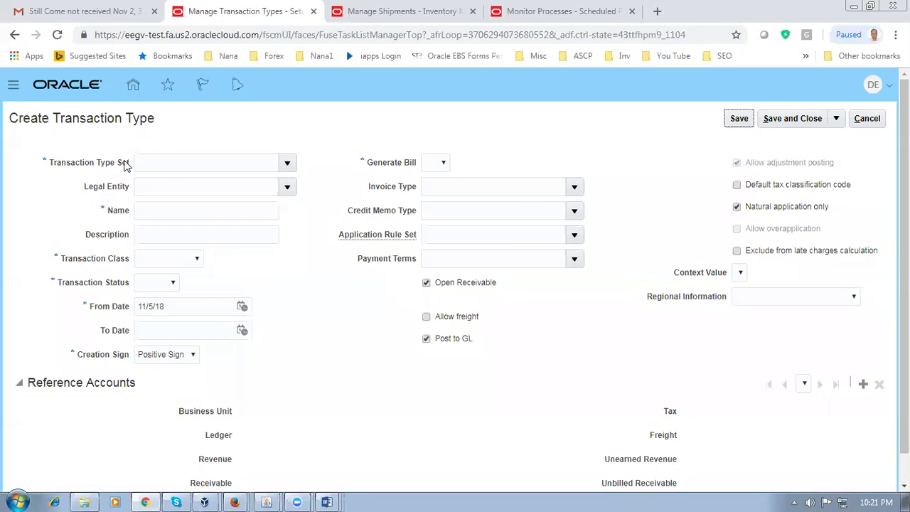
Step: Set the transaction type set to D01_REF_DATA_SET and the legal entity to d01_legal_entity
{"action": "left_click", "coordinate": [288, 163]}
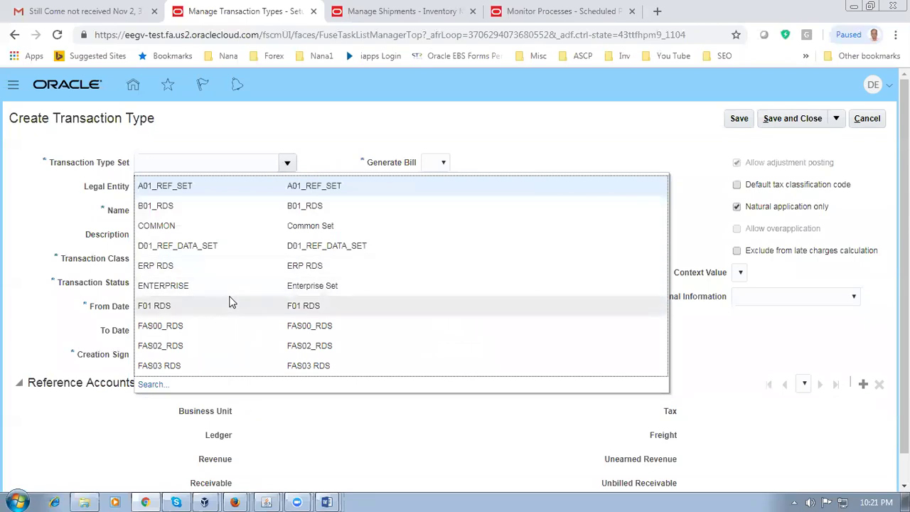
{"action": "left_click", "coordinate": [211, 250]}
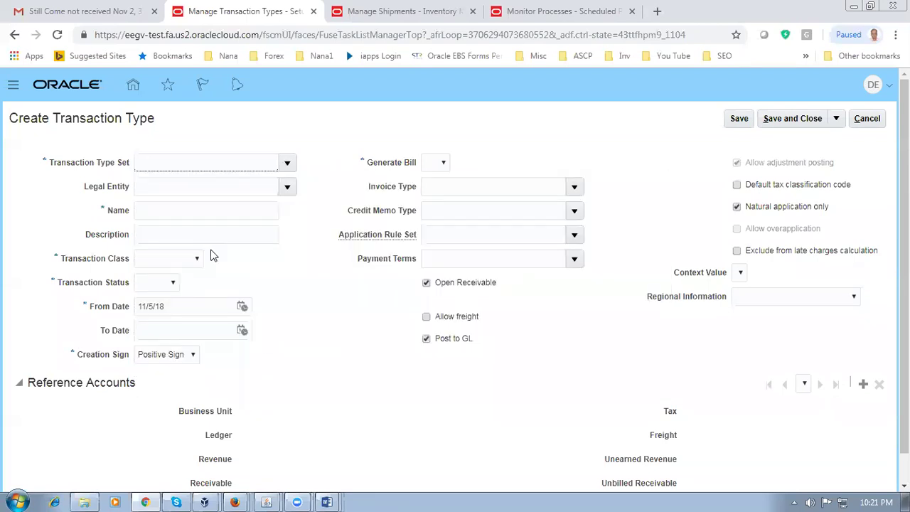
{"action": "left_click", "coordinate": [191, 185]}
{"action": "type", "text": "d01"}
{"action": "key", "text": "Tab"}
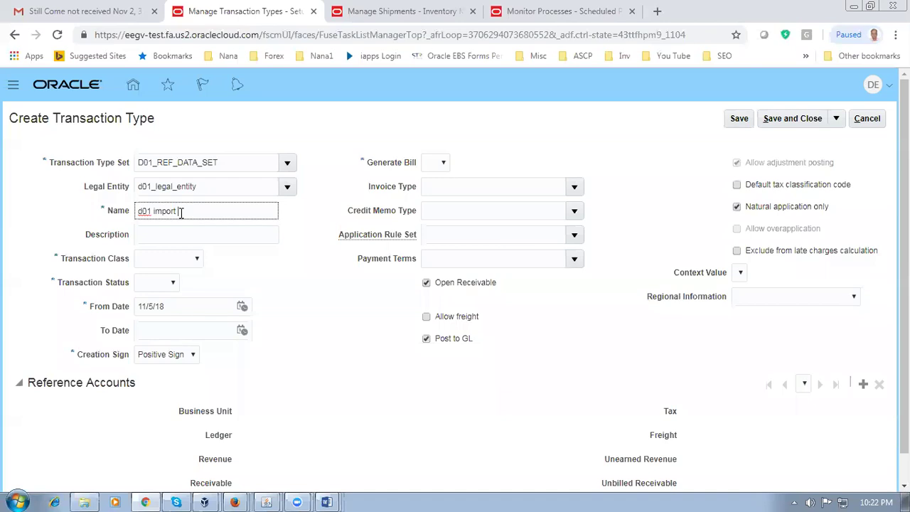
Step: Complete the name 'd01 import trans typ' and reuse it as the description
{"action": "type", "text": "ns typ"}
{"action": "left_click_drag", "start_coordinate": [222, 212], "coordinate": [77, 224]}
{"action": "key", "text": "ctrl+c"}
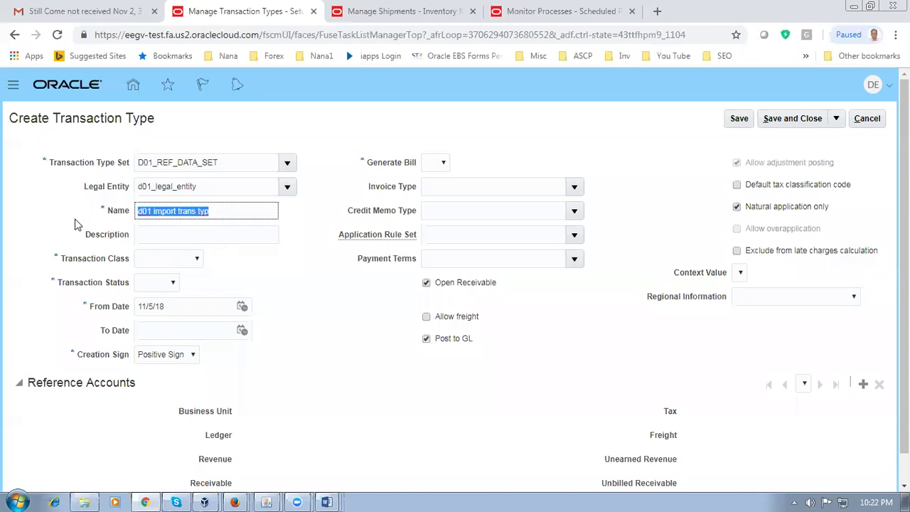
{"action": "left_click", "coordinate": [164, 238]}
{"action": "key", "text": "ctrl+v"}
Step: Set class Invoice, status Open, Generate Bill Yes, and payment terms 30 Net
{"action": "left_click", "coordinate": [153, 260]}
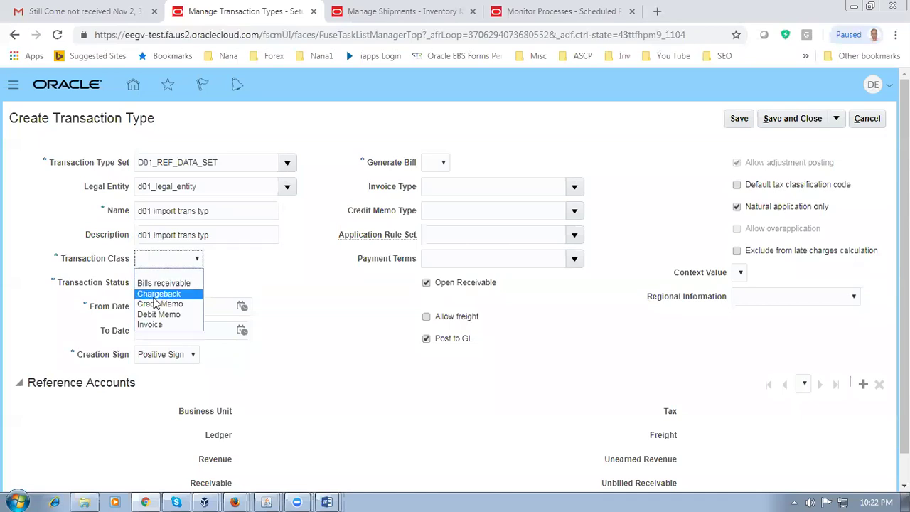
{"action": "left_click", "coordinate": [149, 323]}
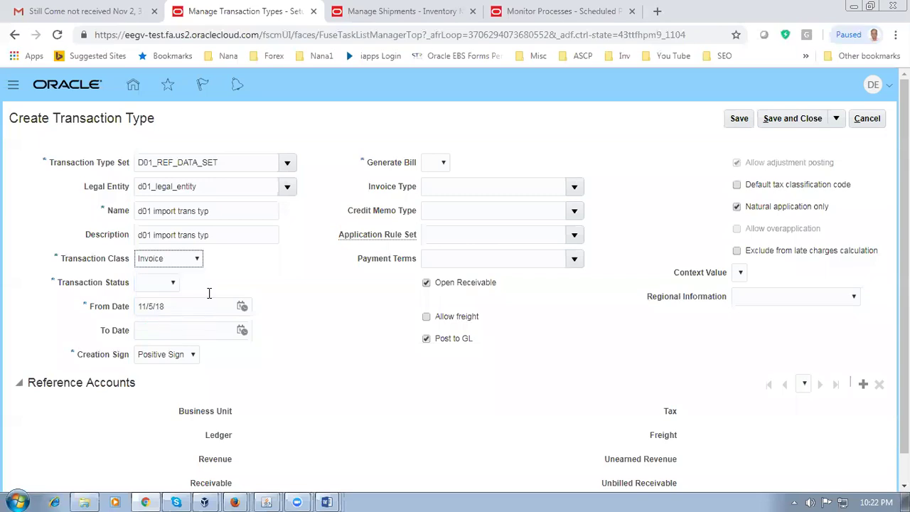
{"action": "left_click", "coordinate": [157, 282]}
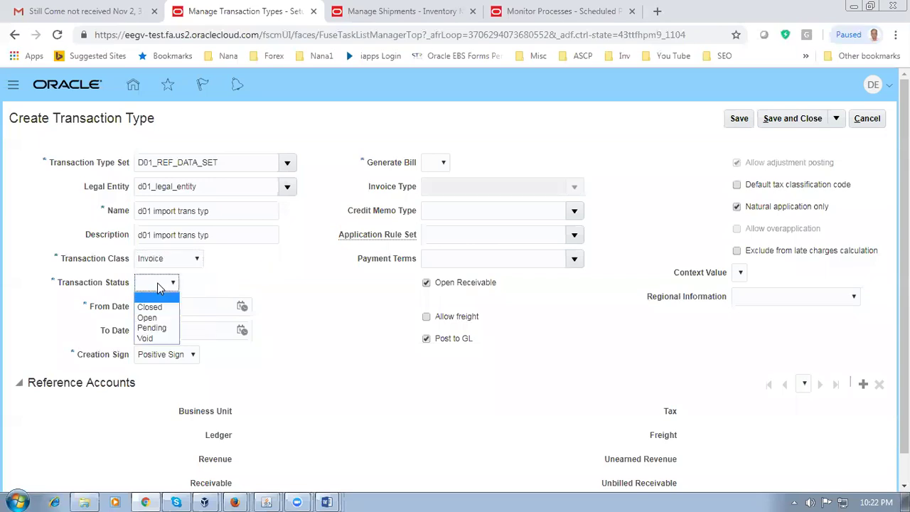
{"action": "left_click", "coordinate": [148, 318]}
{"action": "left_click", "coordinate": [438, 163]}
{"action": "left_click", "coordinate": [431, 197]}
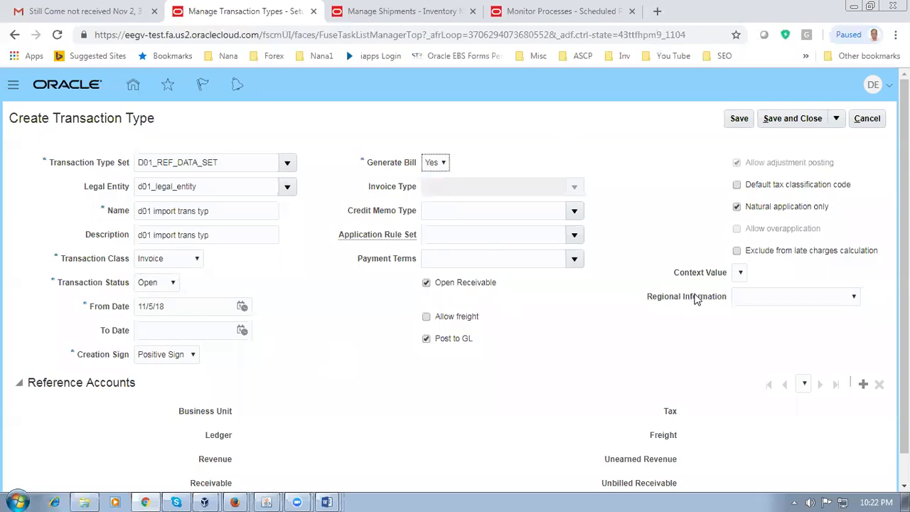
{"action": "left_click", "coordinate": [297, 374]}
{"action": "left_click", "coordinate": [575, 260]}
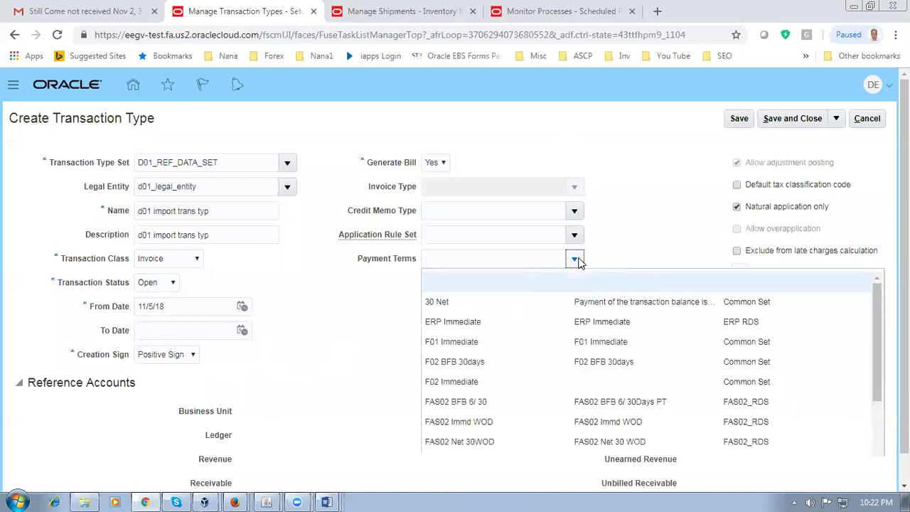
{"action": "left_click", "coordinate": [419, 318]}
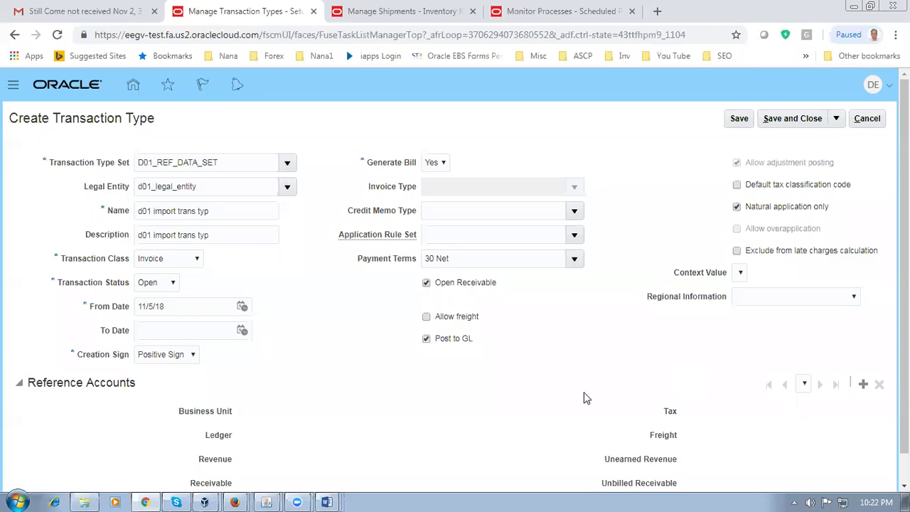
Step: Save the transaction type, search d01 to confirm it is listed, and finish the task
{"action": "left_click", "coordinate": [799, 118]}
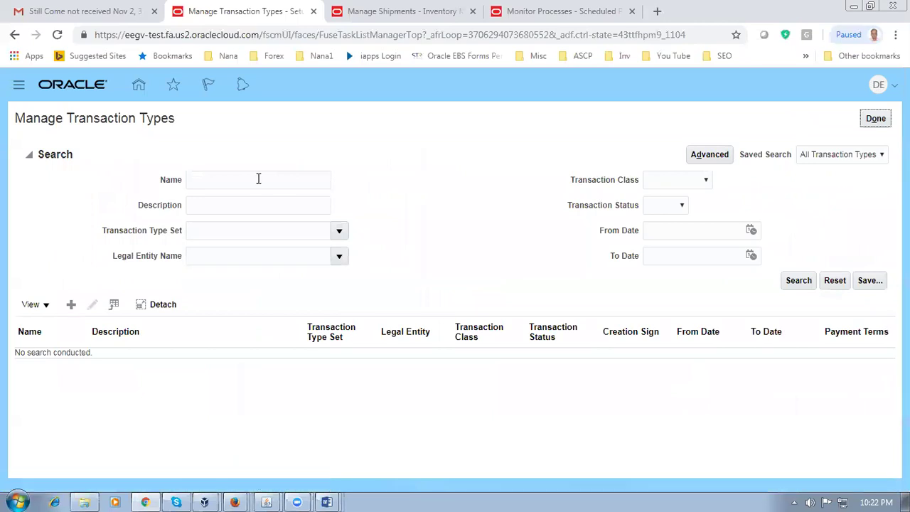
{"action": "left_click", "coordinate": [250, 180]}
{"action": "type", "text": "d01"}
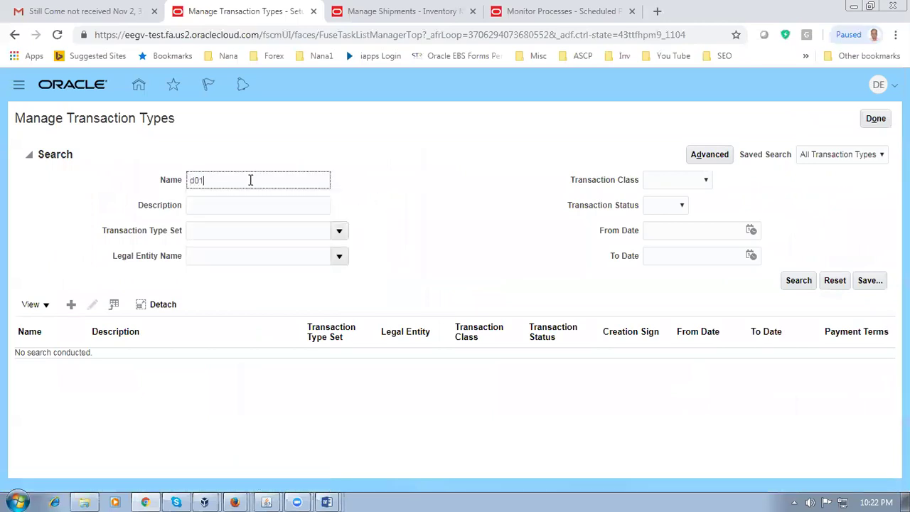
{"action": "left_click", "coordinate": [800, 281]}
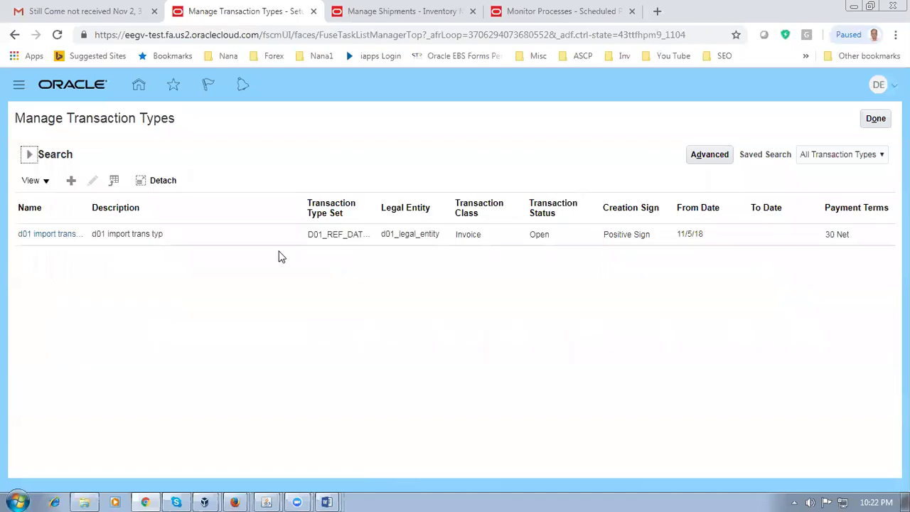
{"action": "left_click", "coordinate": [876, 121]}
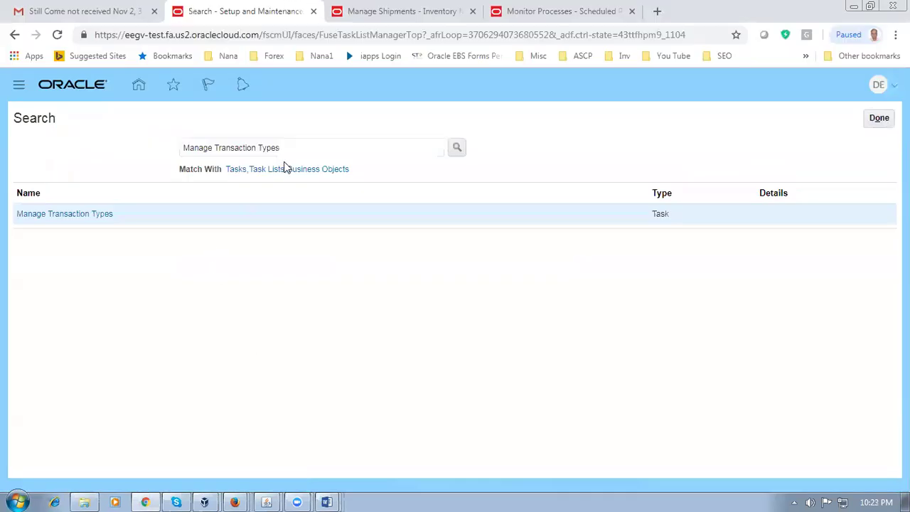
Step: Find and open Manage Transaction Sources and start a new transaction source
{"action": "left_click_drag", "start_coordinate": [298, 148], "coordinate": [2, 152]}
{"action": "type", "text": "Manage Transaction Sources"}
{"action": "key", "text": "Return"}
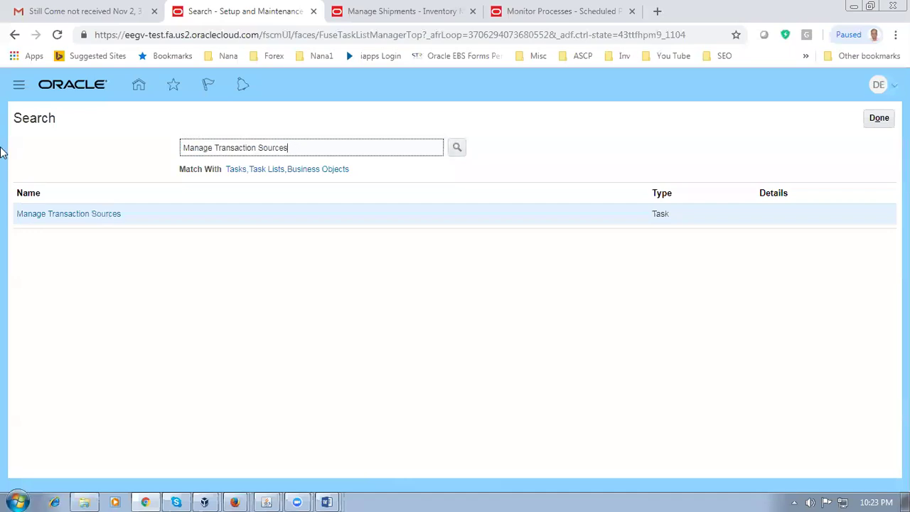
{"action": "left_click", "coordinate": [53, 216]}
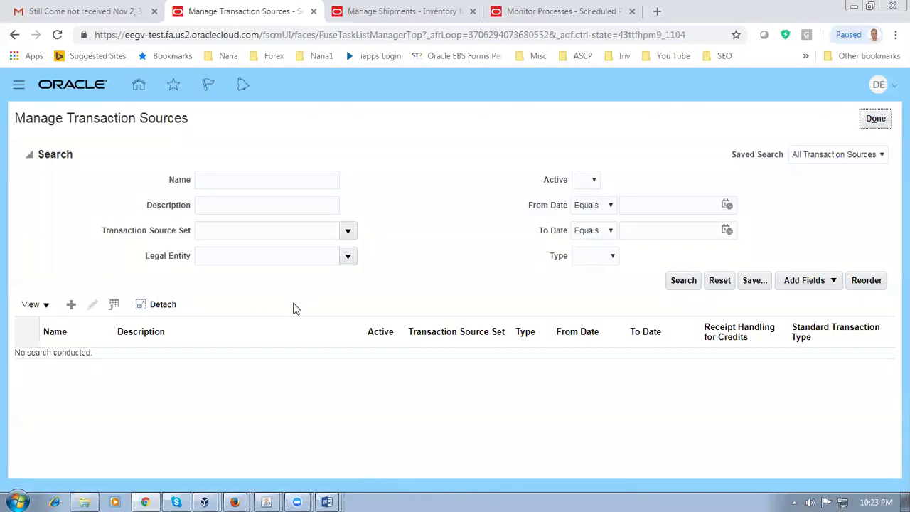
{"action": "left_click", "coordinate": [72, 304]}
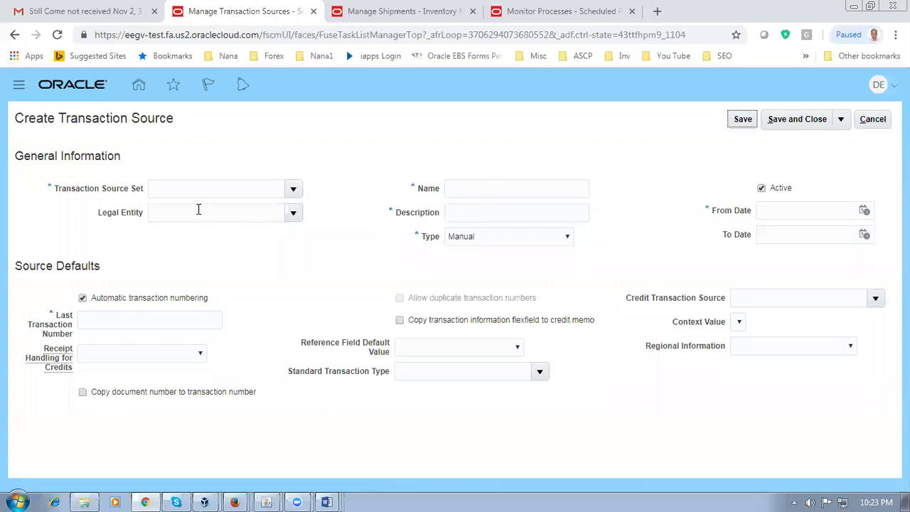
Step: Name the source 'd01 import Trans source' and use the same text as its description
{"action": "left_click", "coordinate": [445, 187]}
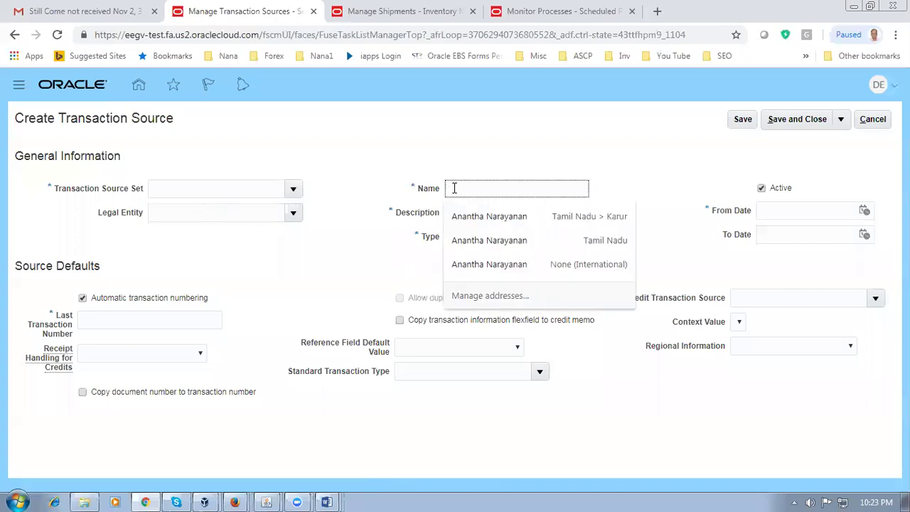
{"action": "type", "text": "dd1"}
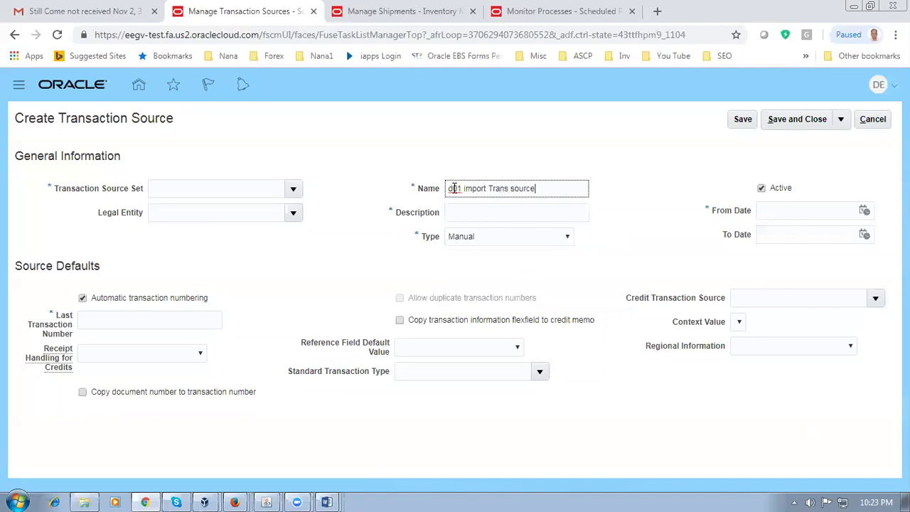
{"action": "left_click_drag", "start_coordinate": [546, 188], "coordinate": [356, 205]}
{"action": "key", "text": "ctrl+c"}
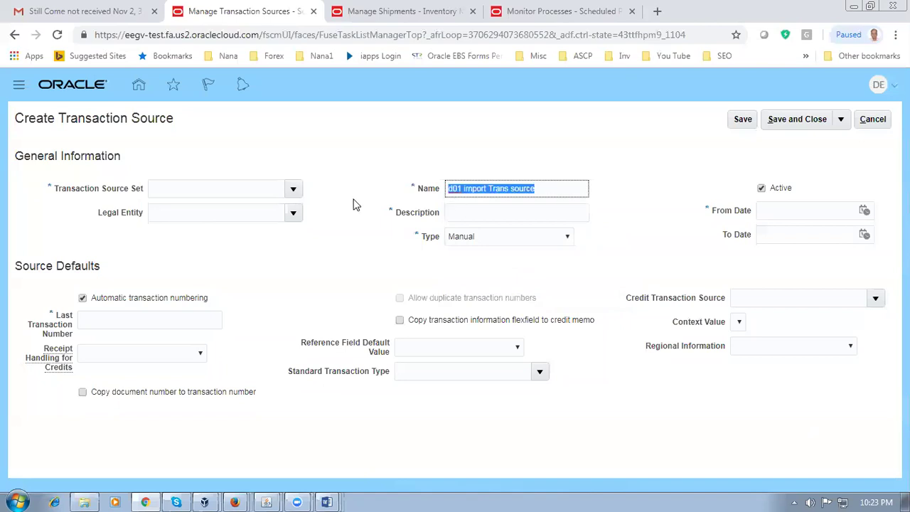
{"action": "left_click", "coordinate": [454, 213]}
{"action": "key", "text": "ctrl+v"}
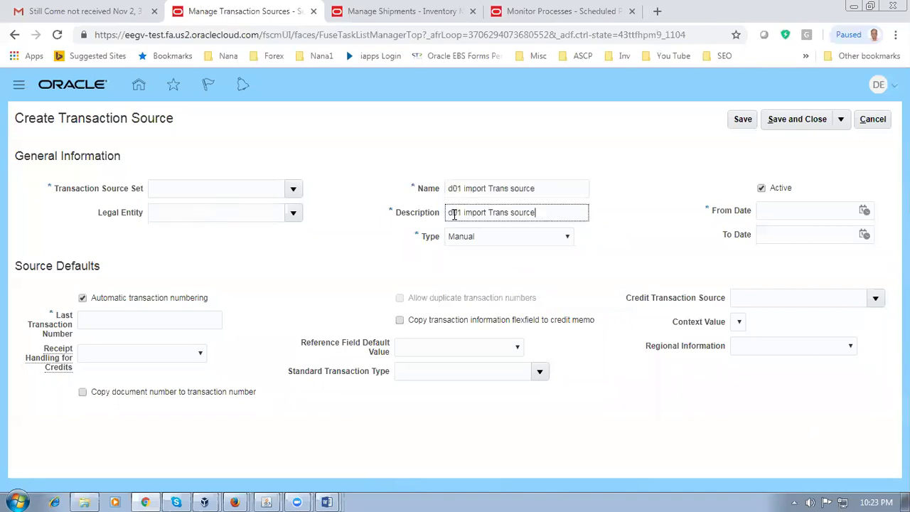
Step: Set the source type to Imported and the last transaction number to 2000
{"action": "left_click", "coordinate": [514, 242]}
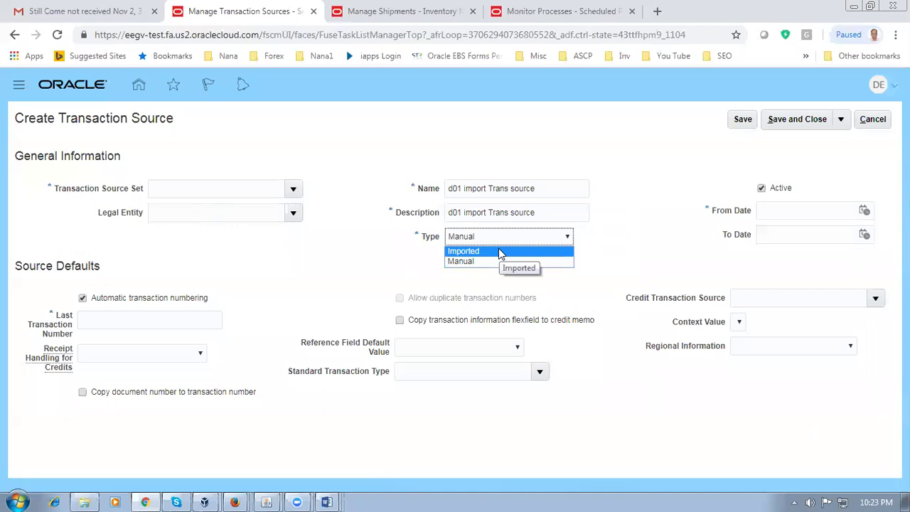
{"action": "left_click", "coordinate": [500, 252]}
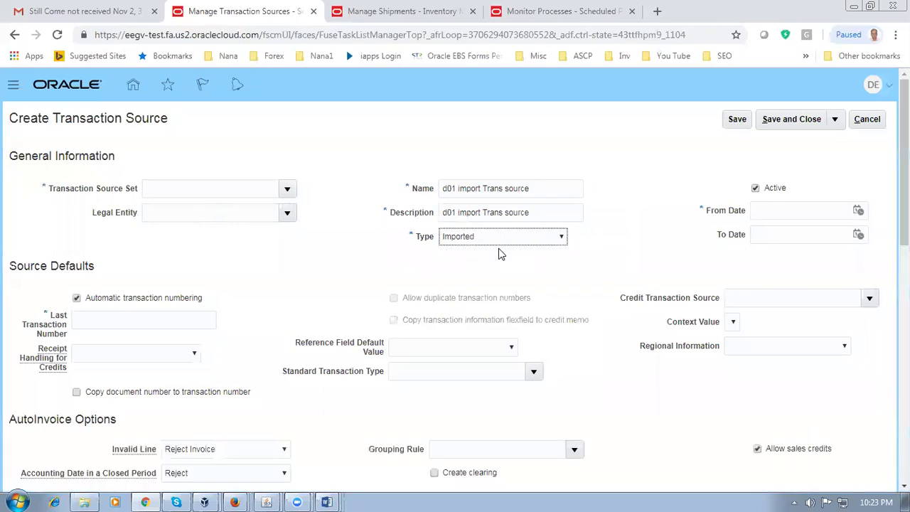
{"action": "left_click", "coordinate": [75, 323]}
{"action": "type", "text": "2000"}
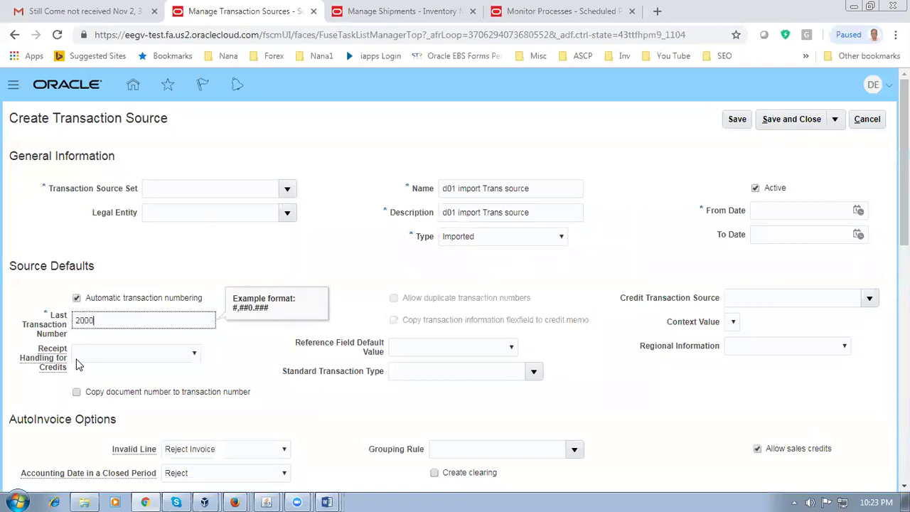
{"action": "left_click", "coordinate": [171, 274]}
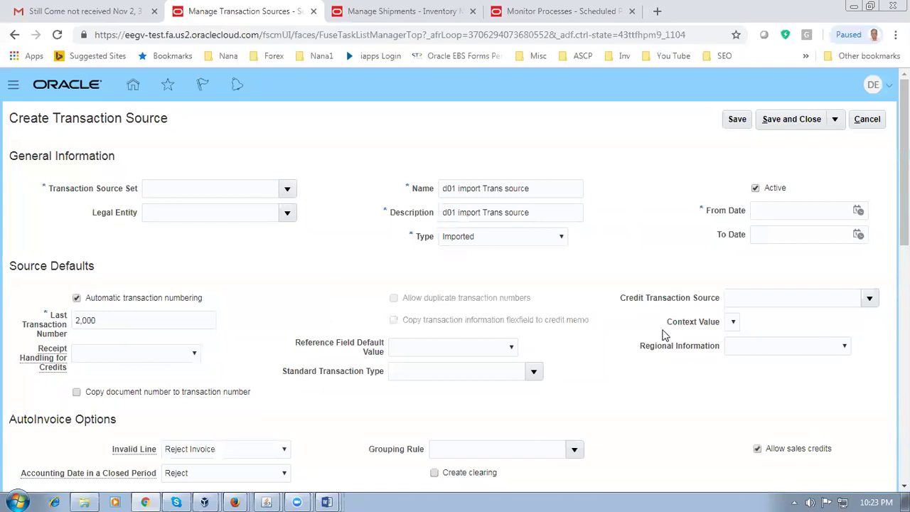
Step: Set the transaction source's From Date to November 5, 2018
{"action": "scroll", "coordinate": [474, 407], "scroll_direction": "down", "scroll_amount": 3}
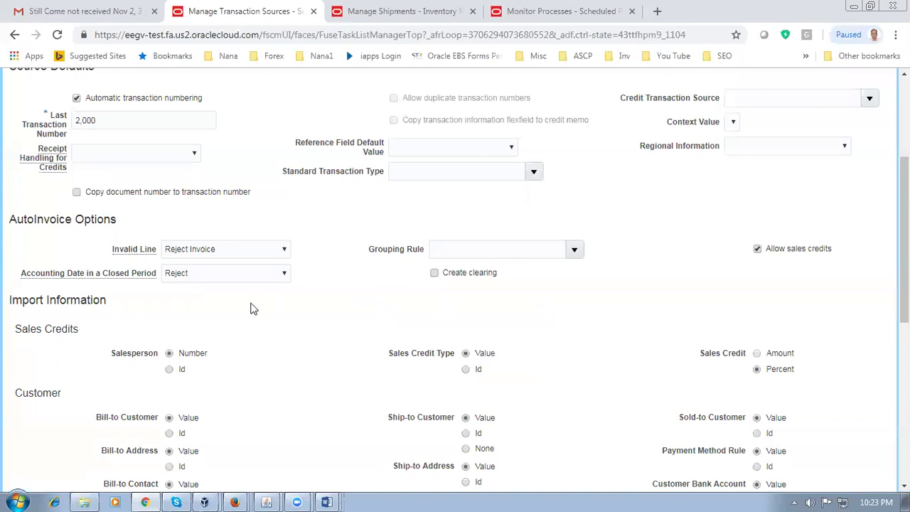
{"action": "scroll", "coordinate": [251, 308], "scroll_direction": "down", "scroll_amount": 4}
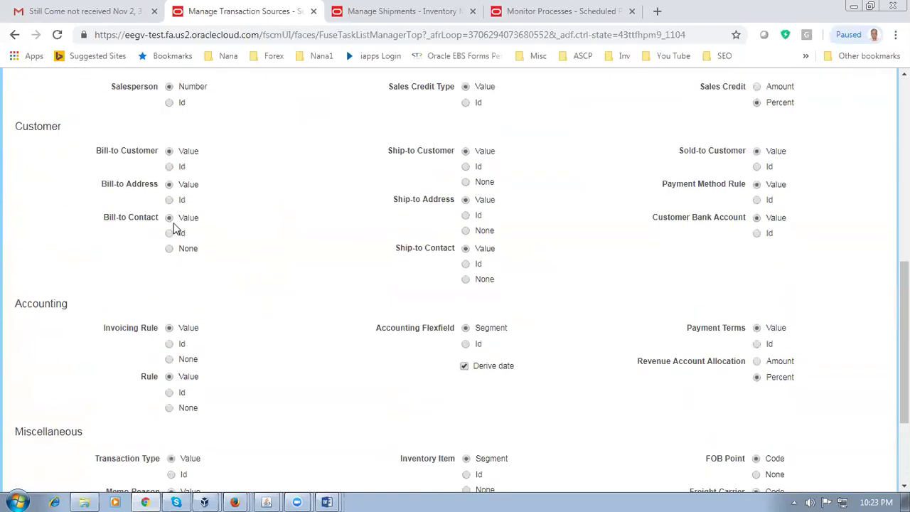
{"action": "scroll", "coordinate": [243, 252], "scroll_direction": "up", "scroll_amount": 3}
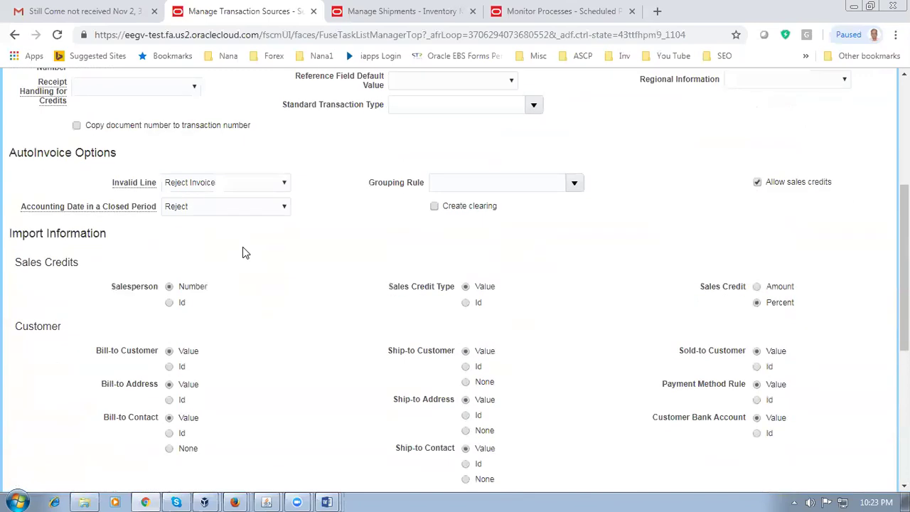
{"action": "scroll", "coordinate": [243, 252], "scroll_direction": "up", "scroll_amount": 3}
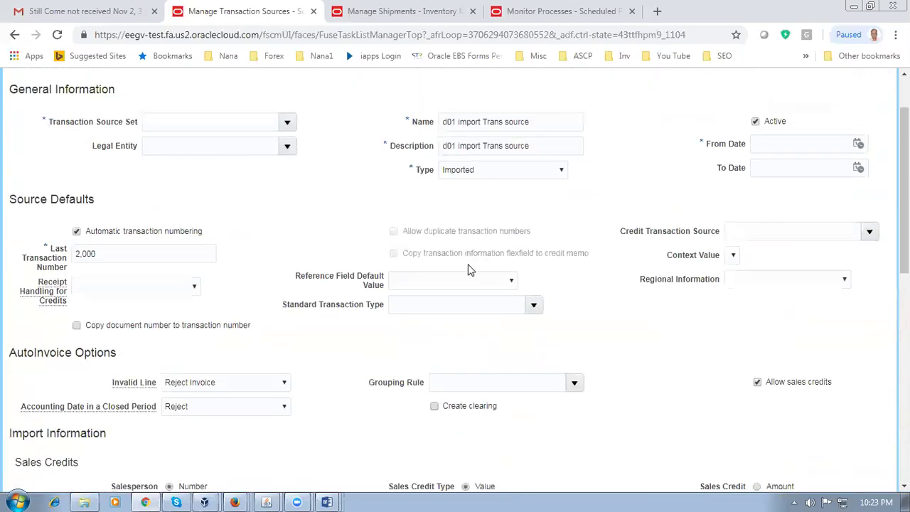
{"action": "left_click", "coordinate": [858, 146]}
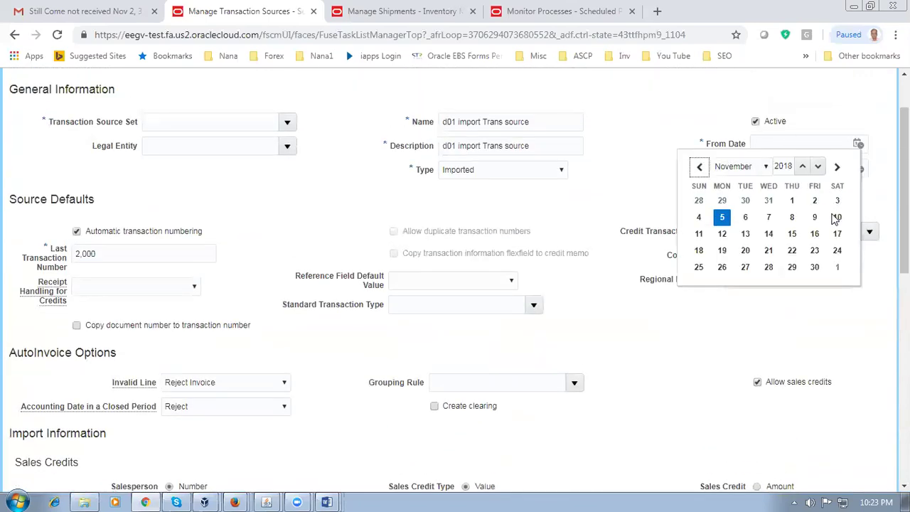
{"action": "left_click", "coordinate": [723, 221]}
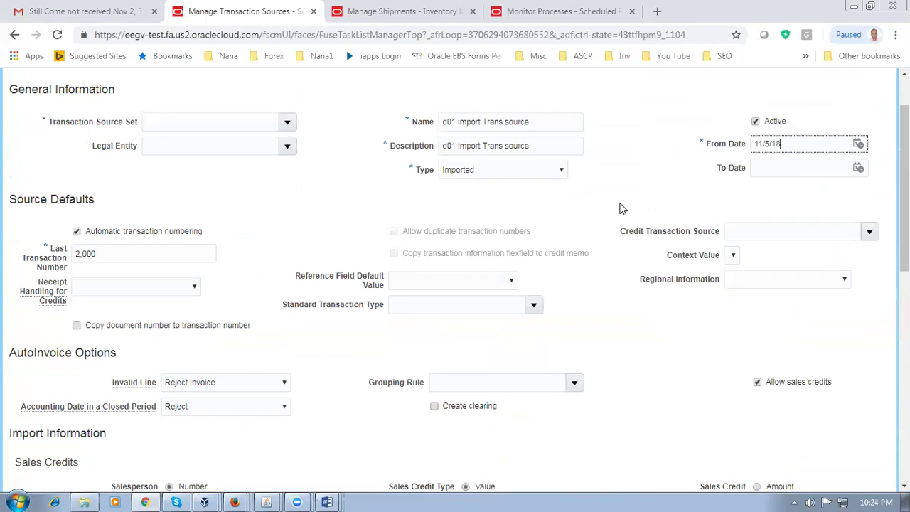
{"action": "left_click", "coordinate": [320, 236]}
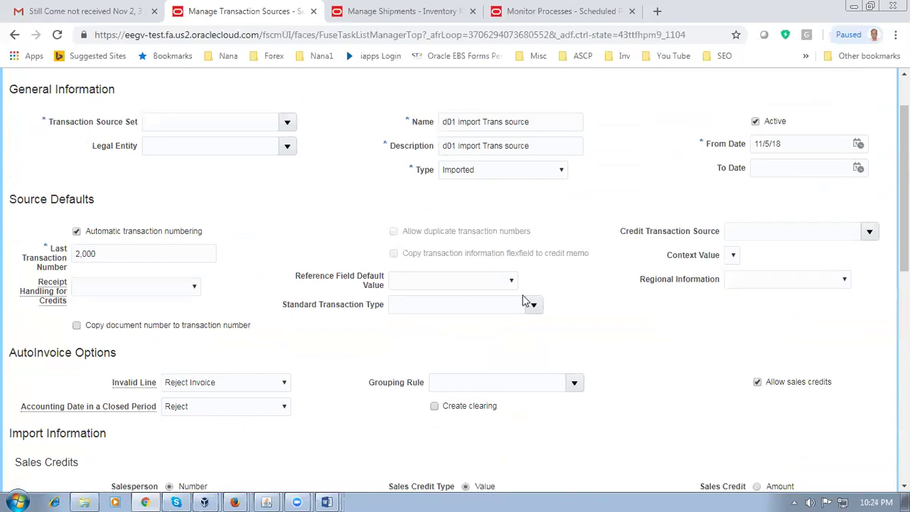
Step: Review the Import Information defaults, including Reject Invoice, Reject, and allowed sales credits
{"action": "scroll", "coordinate": [536, 343], "scroll_direction": "down", "scroll_amount": 4}
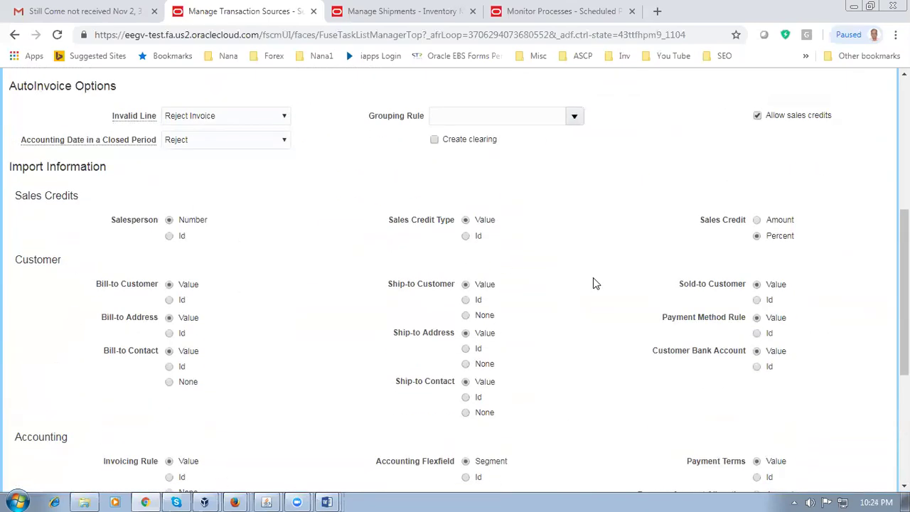
{"action": "scroll", "coordinate": [596, 284], "scroll_direction": "down", "scroll_amount": 4}
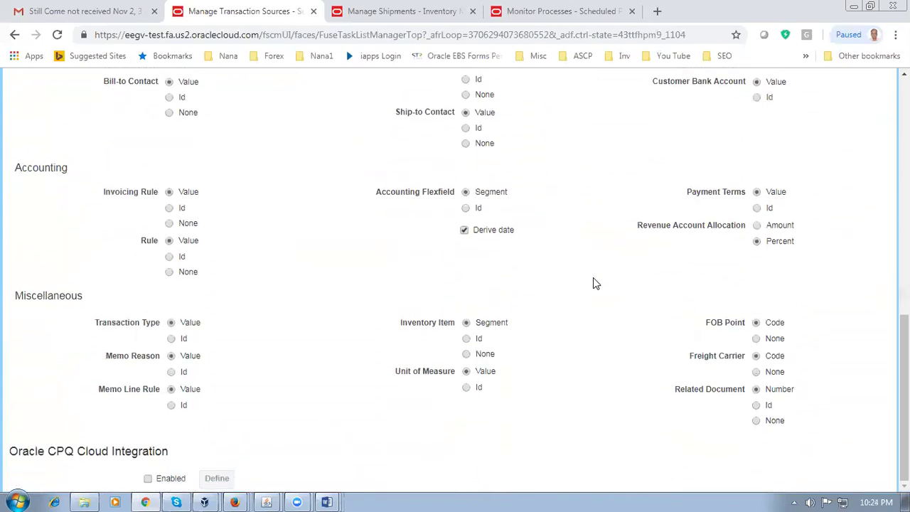
{"action": "scroll", "coordinate": [596, 283], "scroll_direction": "up", "scroll_amount": 6}
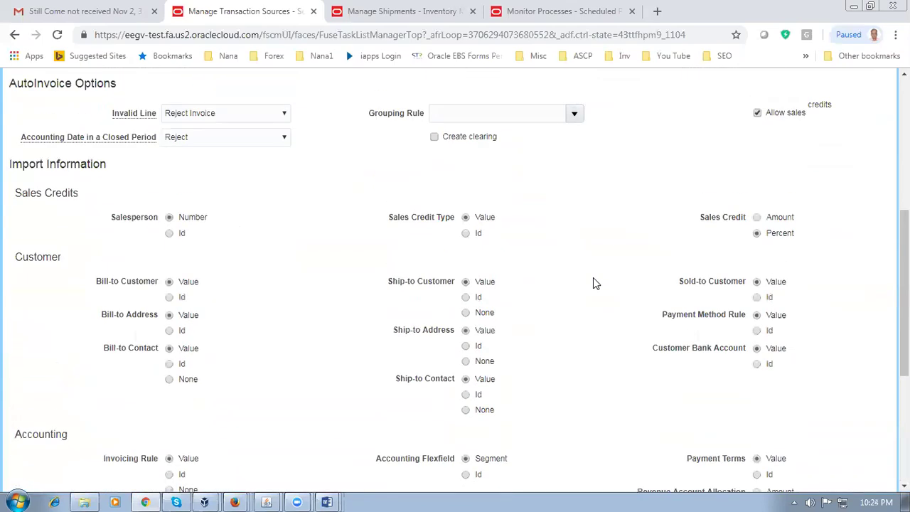
{"action": "scroll", "coordinate": [597, 284], "scroll_direction": "up", "scroll_amount": 2}
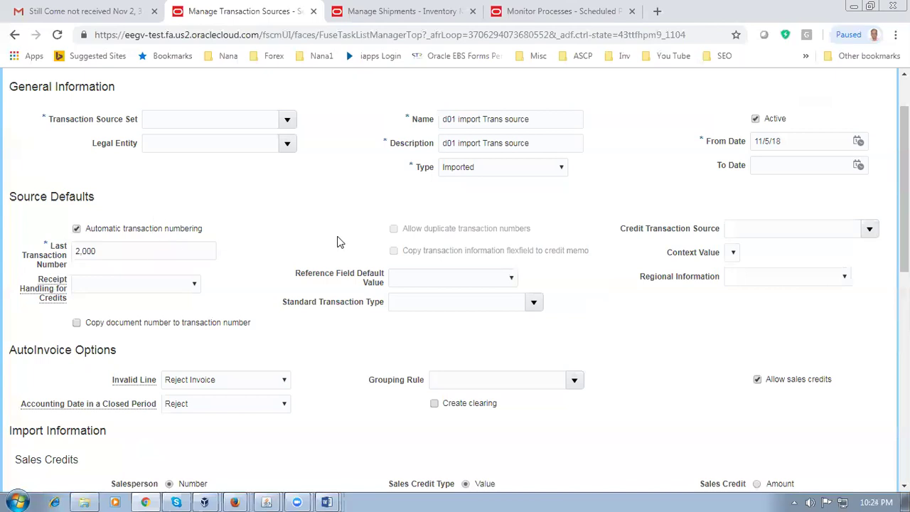
{"action": "scroll", "coordinate": [339, 241], "scroll_direction": "down", "scroll_amount": 1}
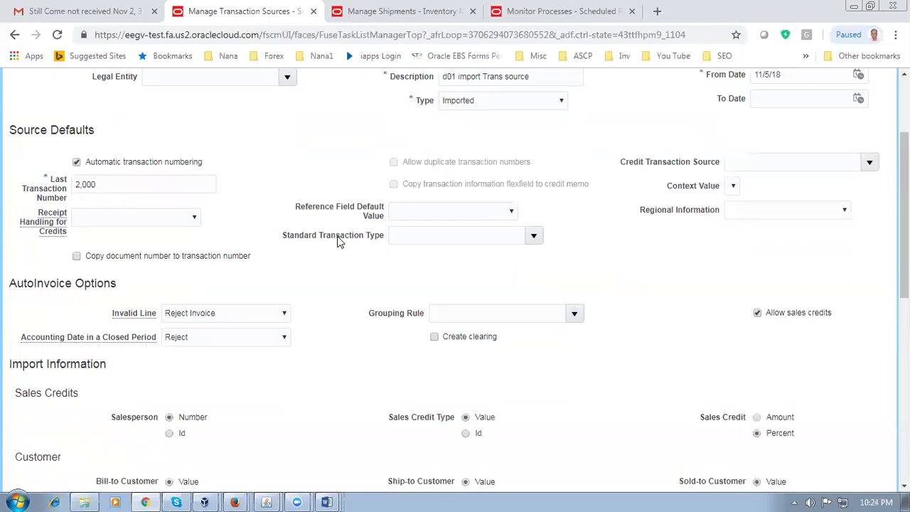
{"action": "scroll", "coordinate": [339, 242], "scroll_direction": "up", "scroll_amount": 2}
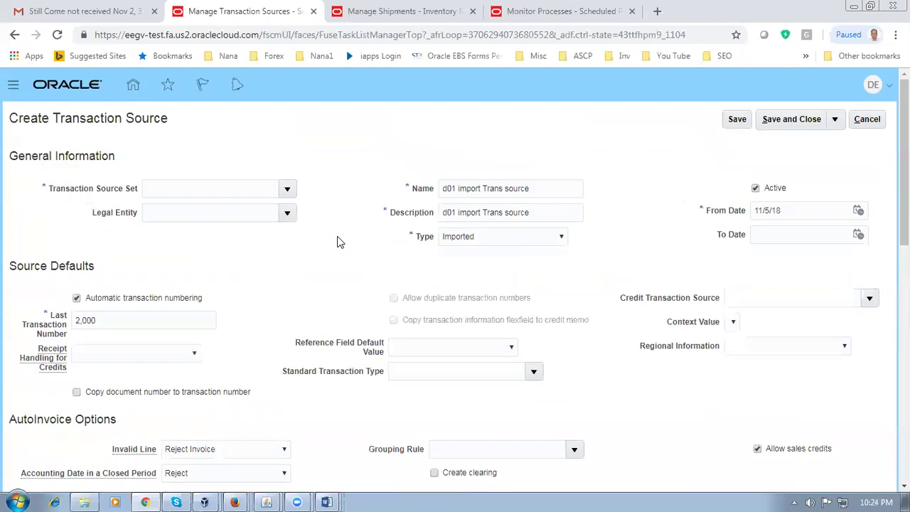
Step: Assign transaction source set D01_REF_DATA_SET and legal entity d01_legal_entity
{"action": "left_click", "coordinate": [227, 188]}
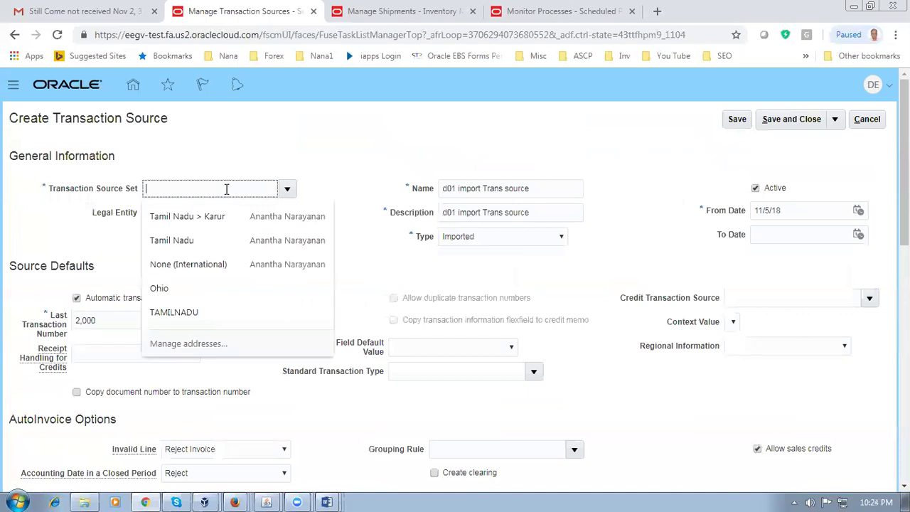
{"action": "left_click", "coordinate": [287, 188]}
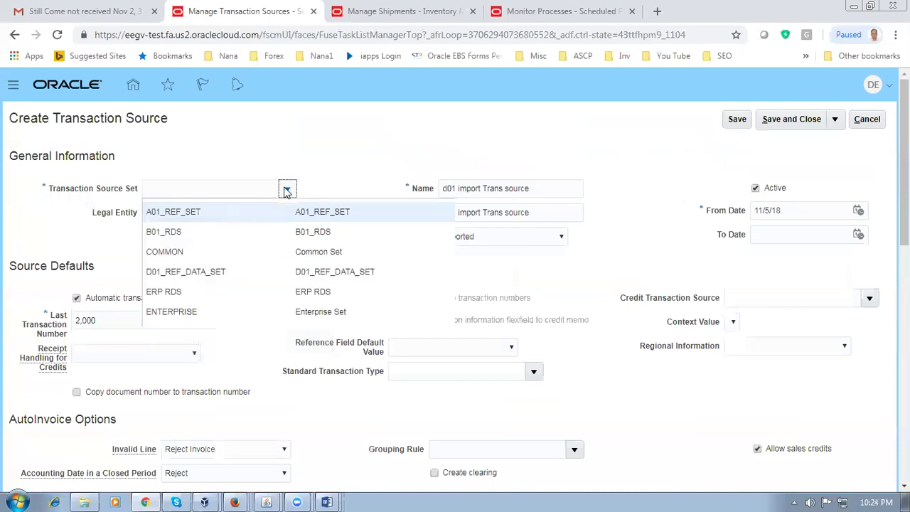
{"action": "left_click", "coordinate": [205, 278]}
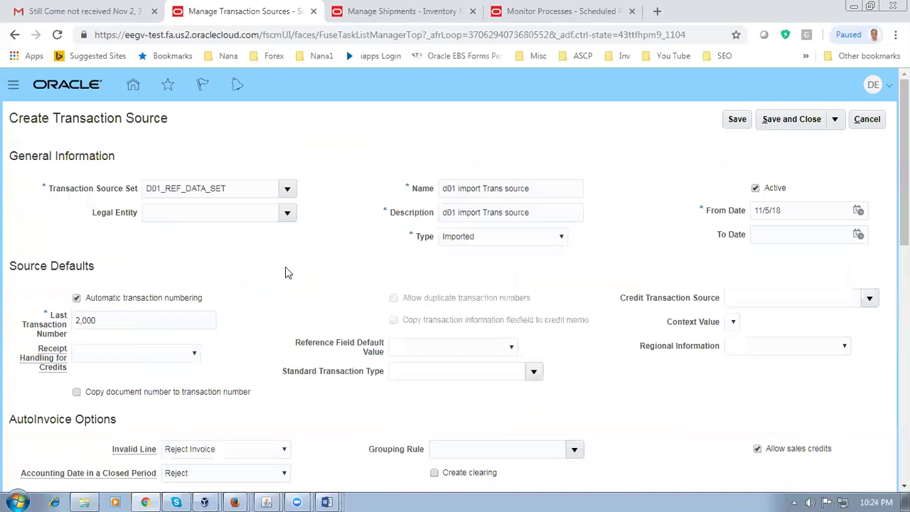
{"action": "left_click", "coordinate": [176, 209]}
{"action": "type", "text": "d01"}
{"action": "key", "text": "Tab"}
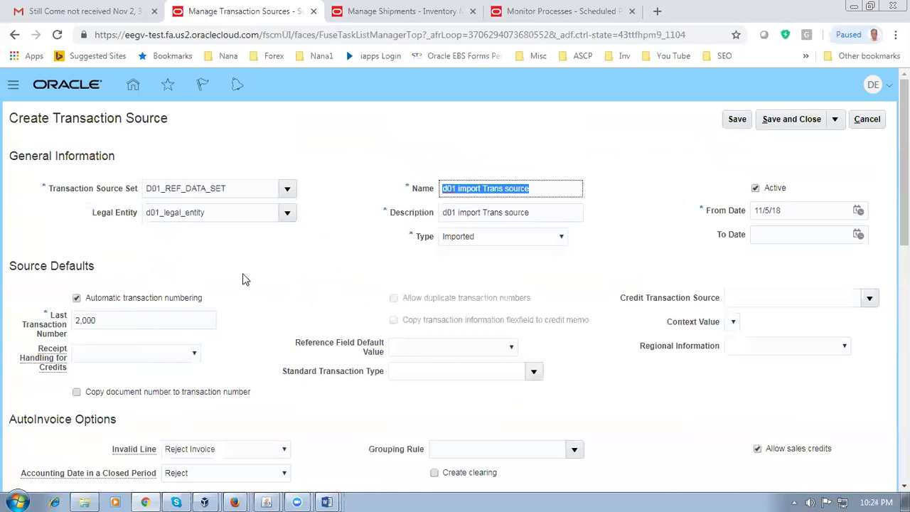
Step: Review the unsaved source's import options, which are mostly set to Value
{"action": "left_click", "coordinate": [222, 293]}
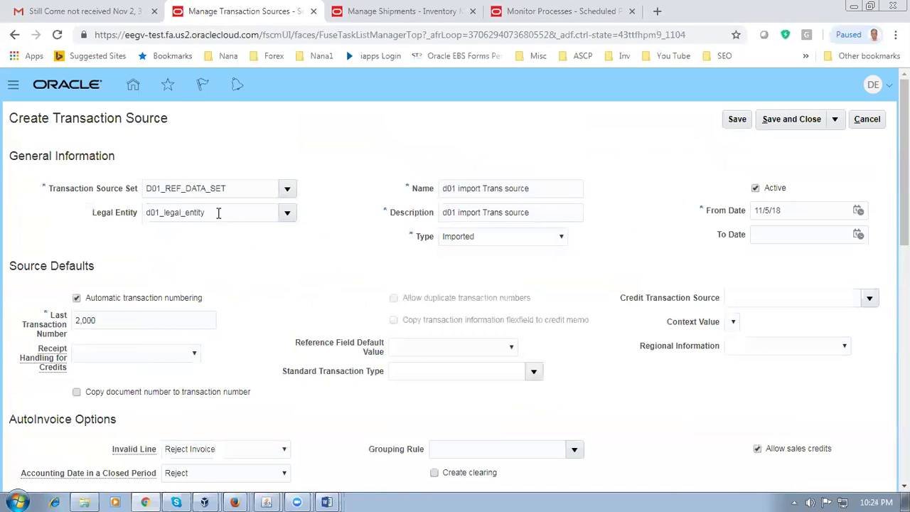
{"action": "left_click_drag", "start_coordinate": [218, 212], "coordinate": [143, 224]}
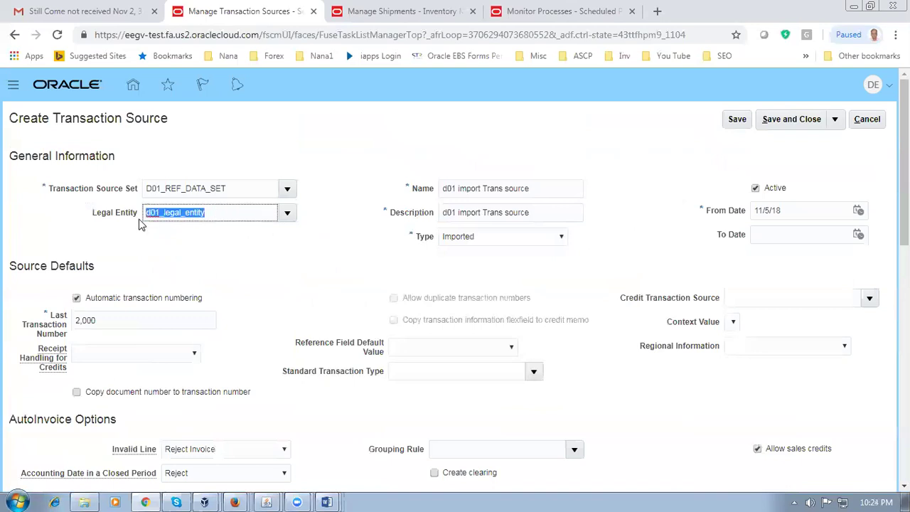
{"action": "left_click", "coordinate": [244, 269]}
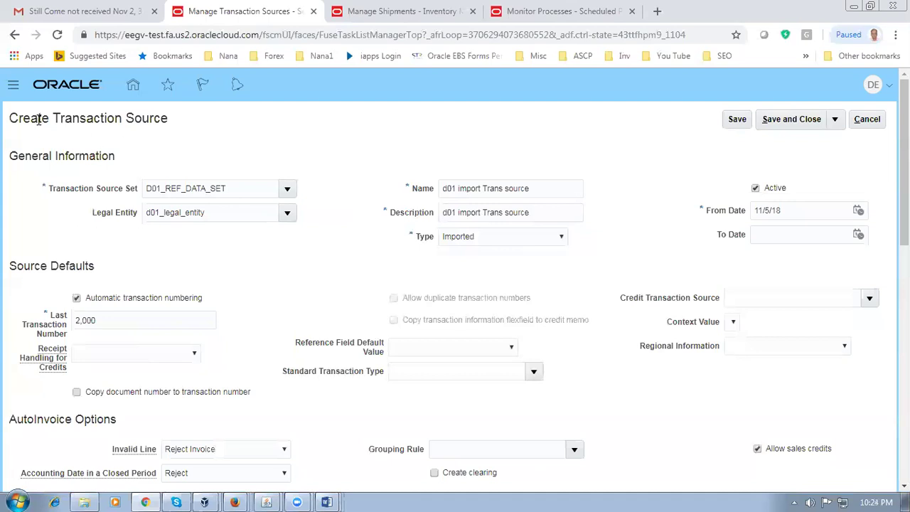
{"action": "left_click_drag", "start_coordinate": [30, 118], "coordinate": [150, 131]}
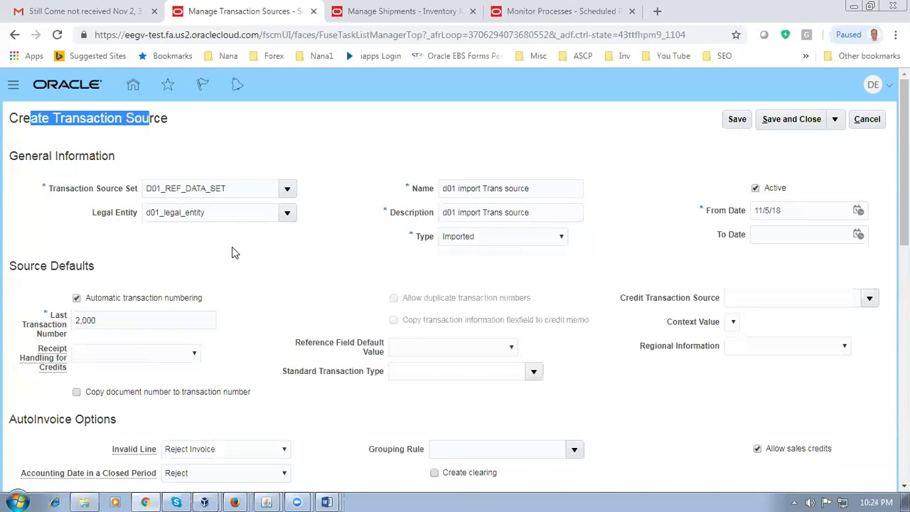
{"action": "left_click", "coordinate": [557, 267]}
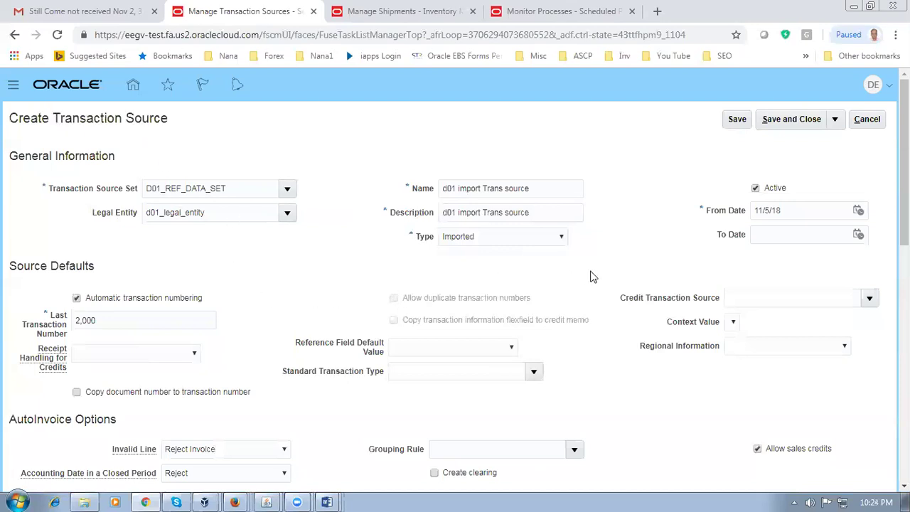
{"action": "scroll", "coordinate": [594, 279], "scroll_direction": "down", "scroll_amount": 4}
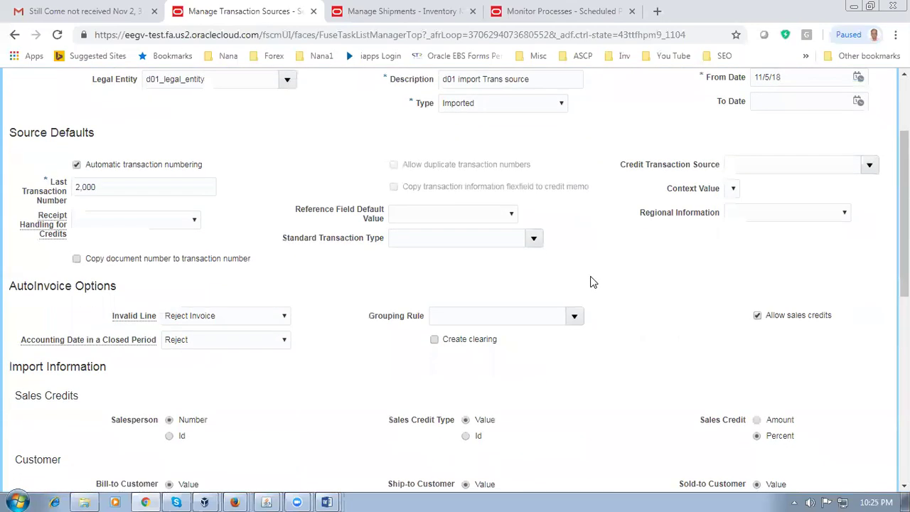
{"action": "scroll", "coordinate": [594, 282], "scroll_direction": "down", "scroll_amount": 2}
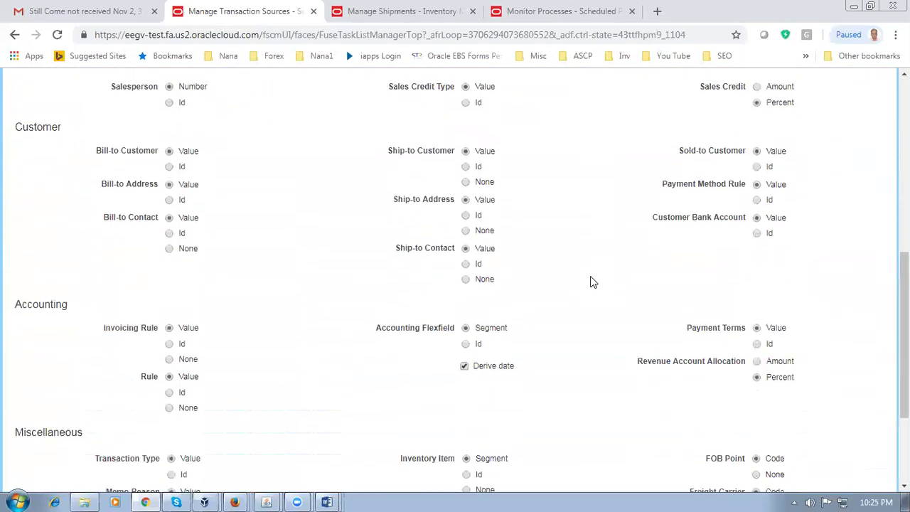
{"action": "scroll", "coordinate": [594, 282], "scroll_direction": "down", "scroll_amount": 2}
{"action": "scroll", "coordinate": [594, 283], "scroll_direction": "up", "scroll_amount": 9}
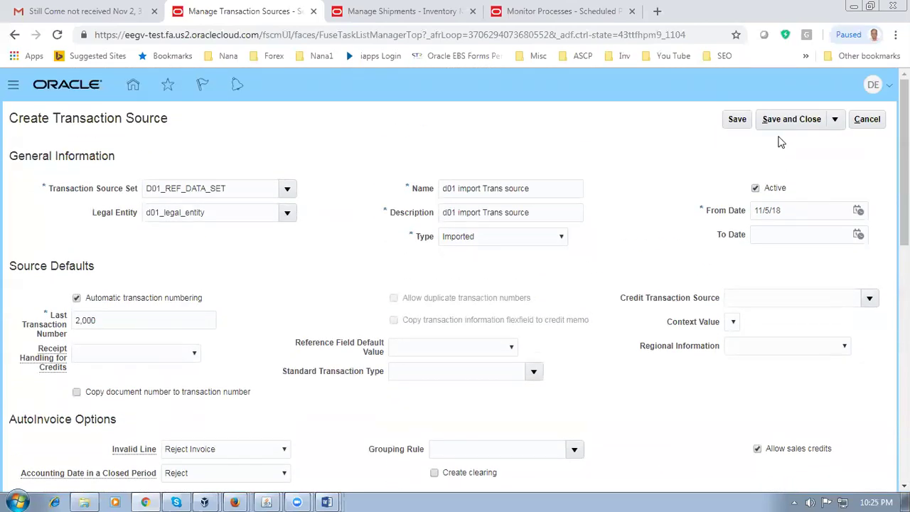
Step: Save the transaction source and search d01 to confirm it is active and Imported
{"action": "left_click", "coordinate": [790, 119]}
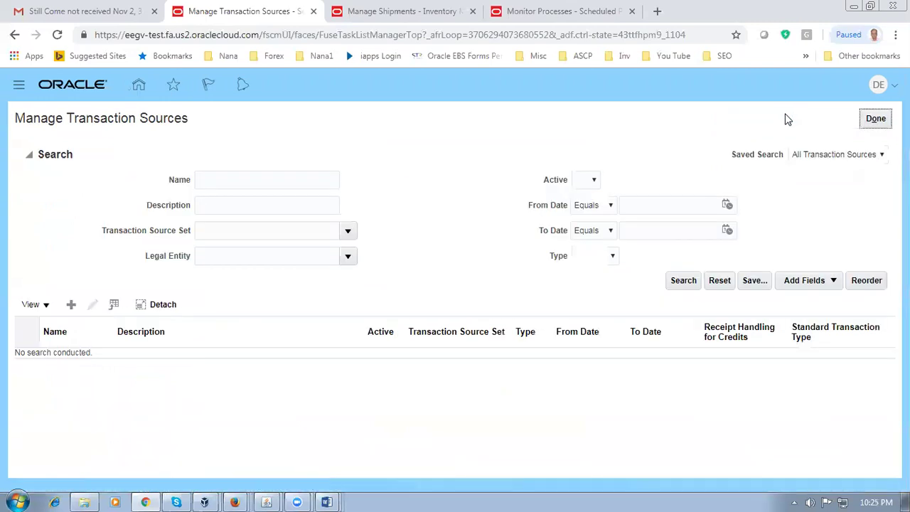
{"action": "left_click", "coordinate": [247, 179]}
{"action": "type", "text": "d"}
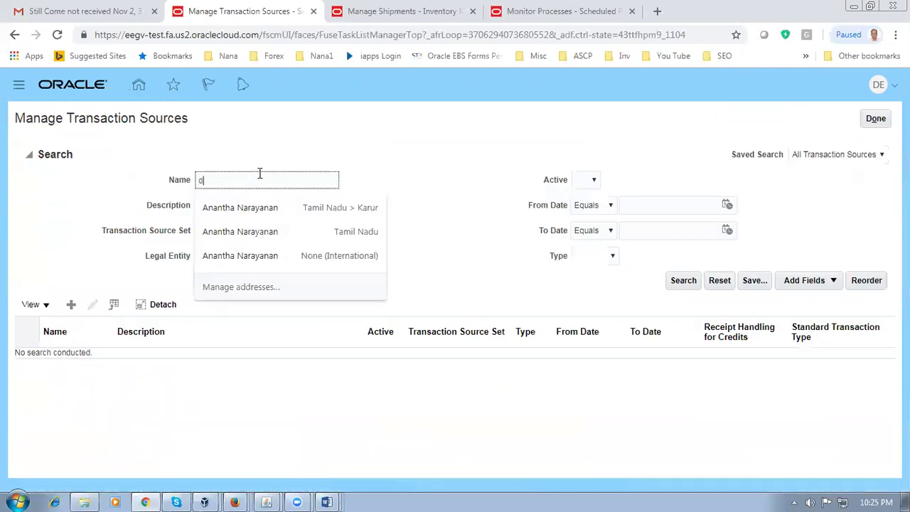
{"action": "type", "text": "01"}
{"action": "left_click", "coordinate": [673, 281]}
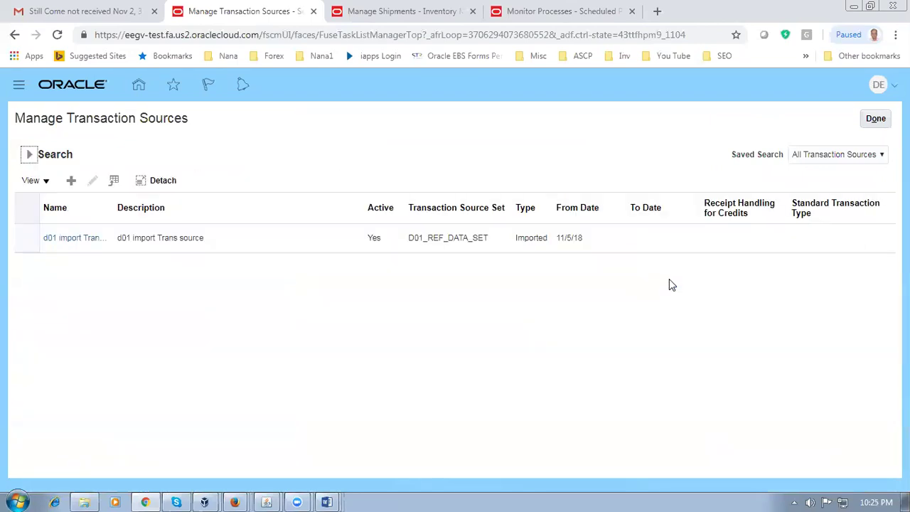
Step: Copy 'Manage Remit to Addresses' from row 113 of the worksheet and return to Oracle
{"action": "key", "text": "alt+Tab"}
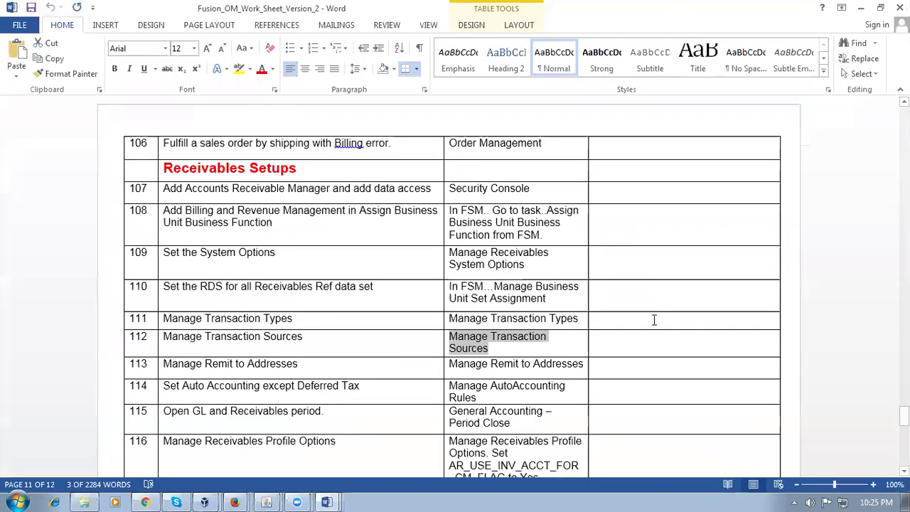
{"action": "left_click", "coordinate": [203, 363]}
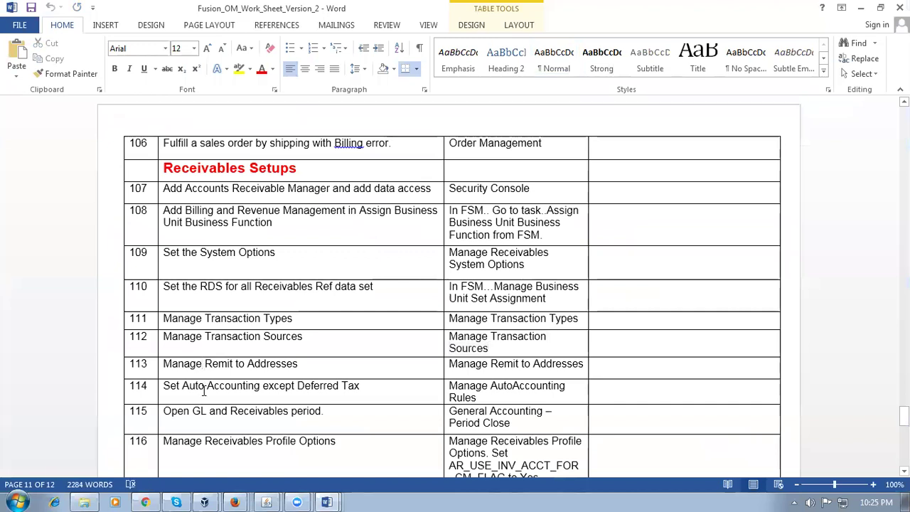
{"action": "key", "text": "Tab"}
{"action": "key", "text": "ctrl+c"}
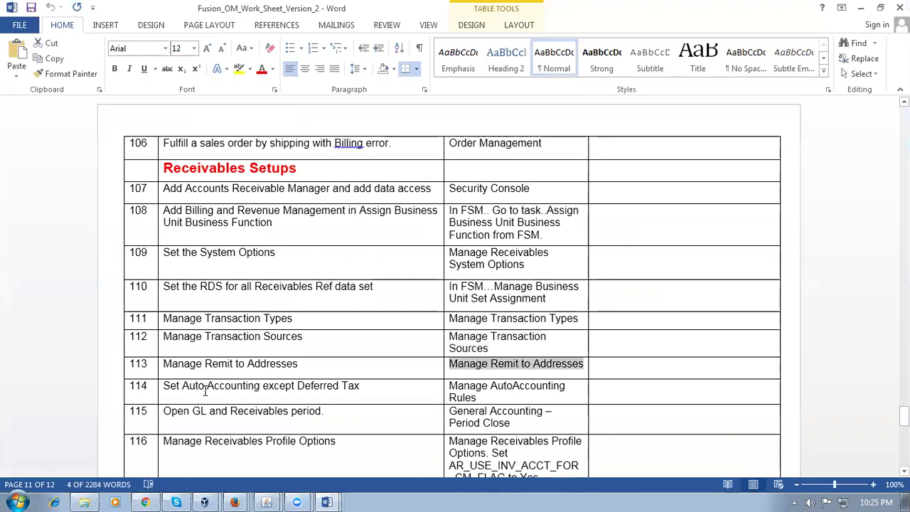
{"action": "key", "text": "alt+Tab"}
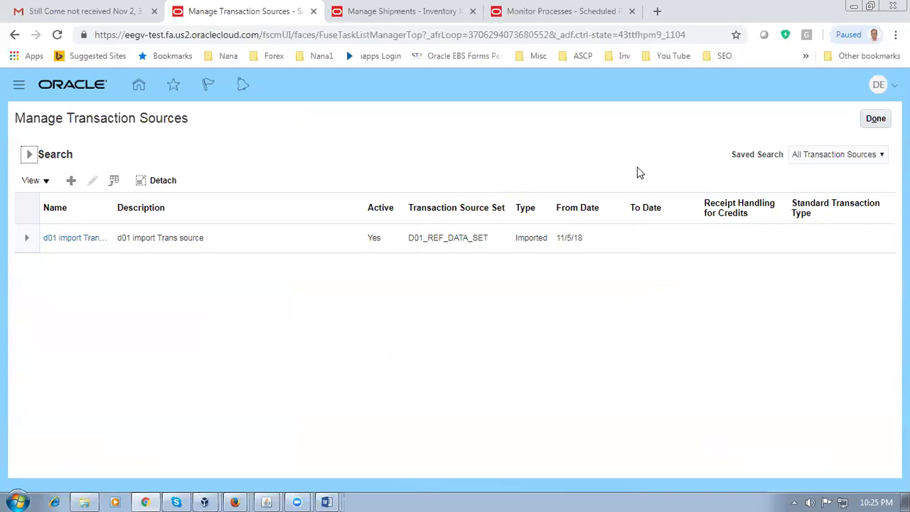
Step: Open the Manage Remit to Addresses task and start a new remit-to address
{"action": "left_click", "coordinate": [877, 119]}
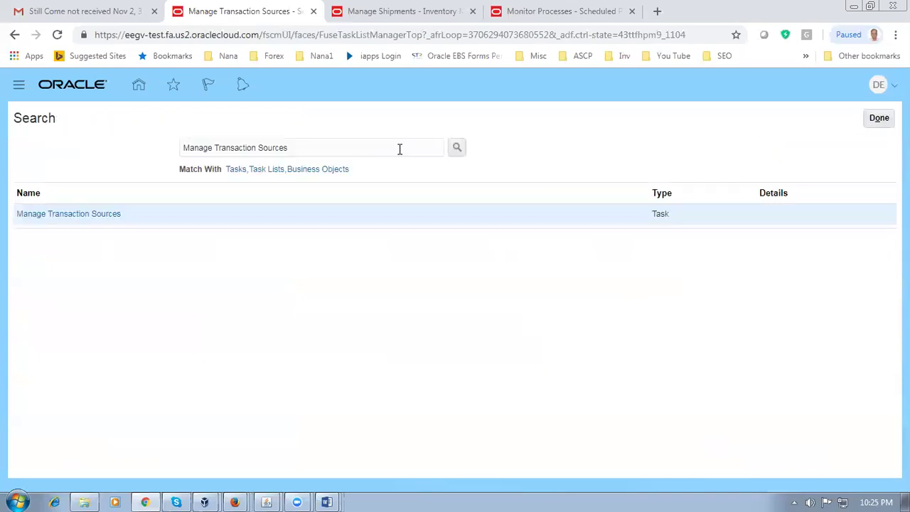
{"action": "key", "text": "ctrl+v"}
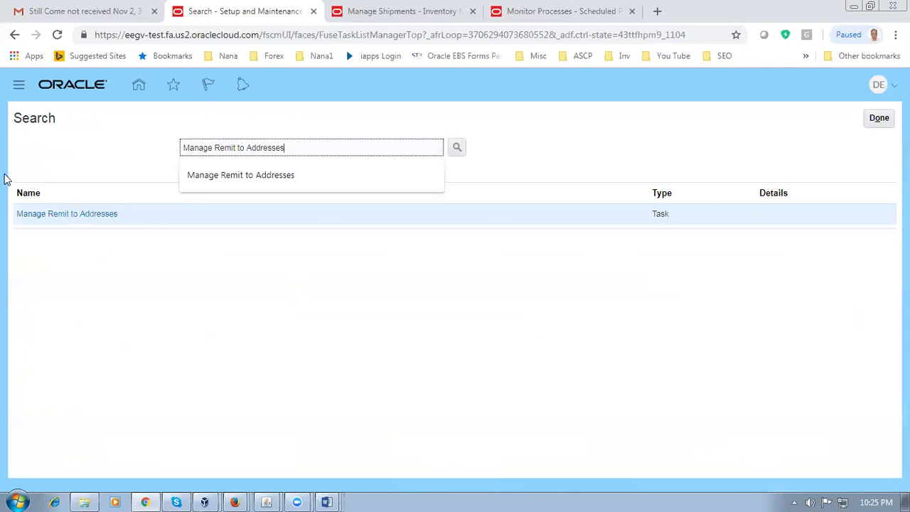
{"action": "left_click", "coordinate": [71, 214]}
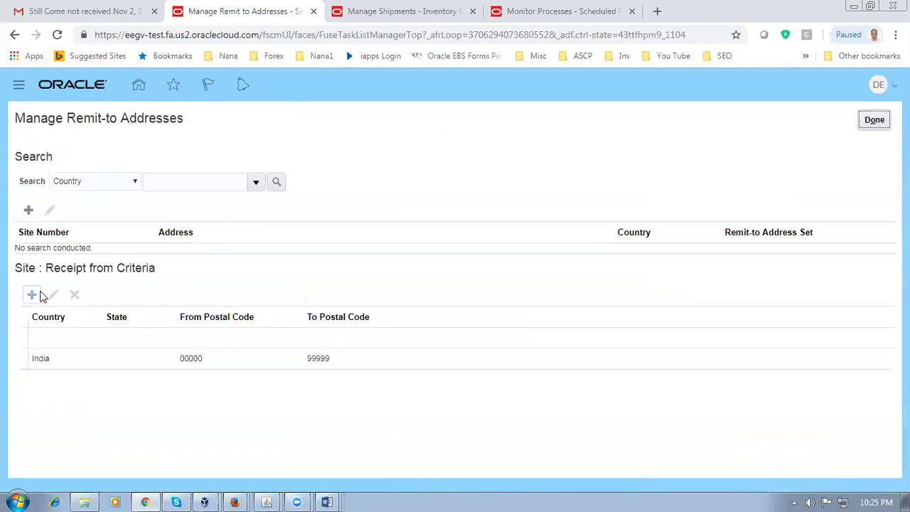
{"action": "left_click", "coordinate": [28, 210]}
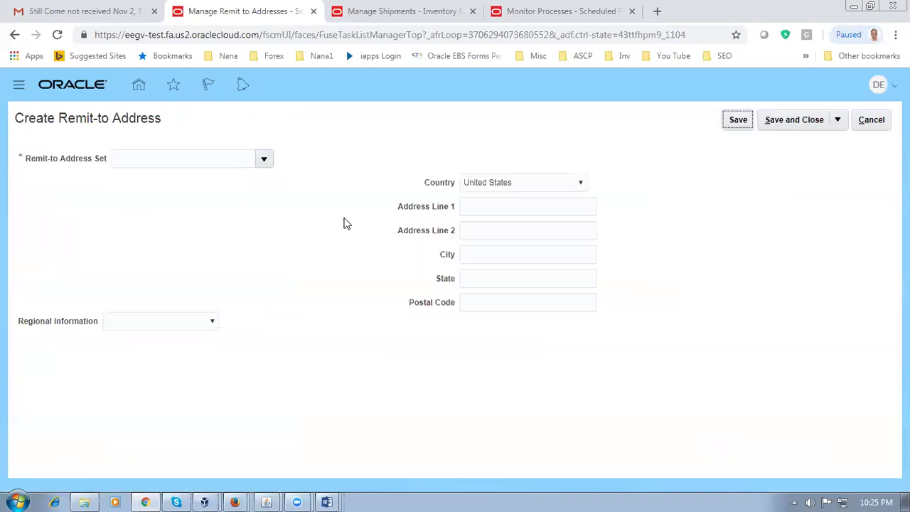
Step: Enter address line 'd01 remit to addr', city 'New Yrok', and postal code 10020
{"action": "left_click", "coordinate": [478, 207]}
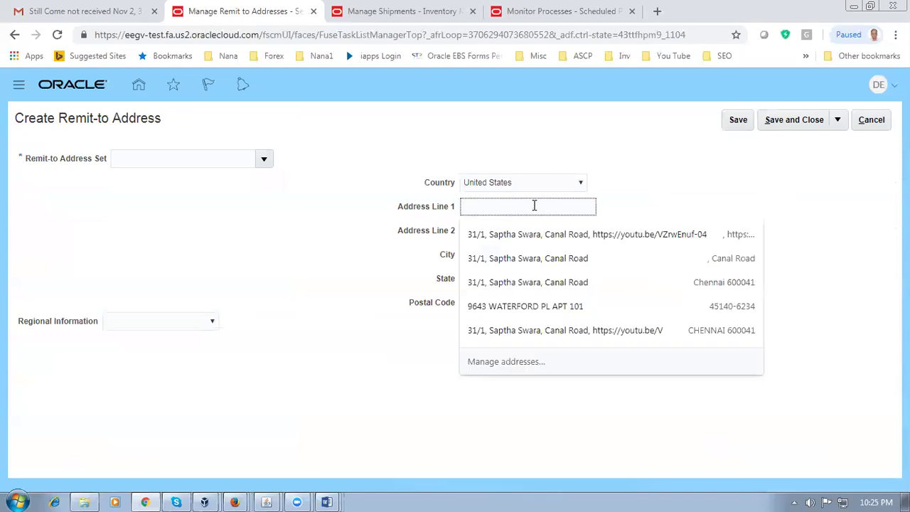
{"action": "type", "text": "d01 re"}
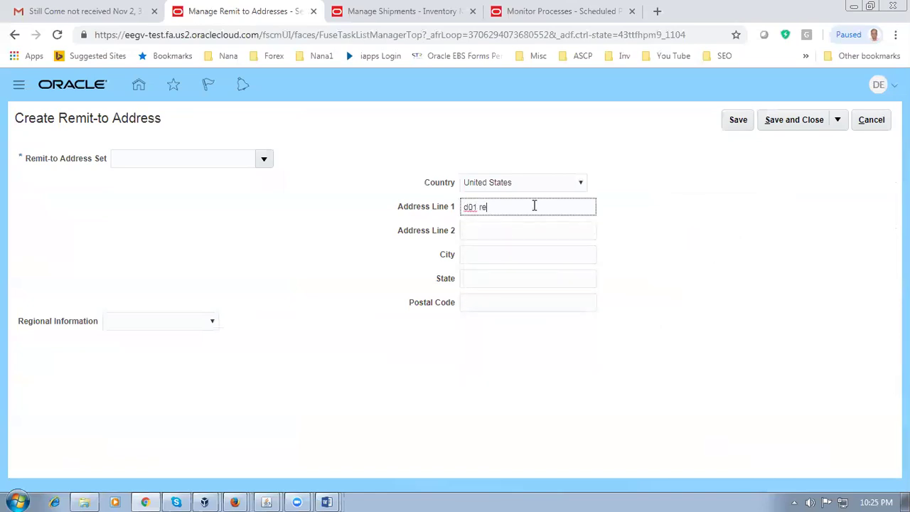
{"action": "type", "text": "mit to addr"}
{"action": "left_click", "coordinate": [513, 252]}
{"action": "type", "text": "New Yrok"}
{"action": "left_click", "coordinate": [513, 278]}
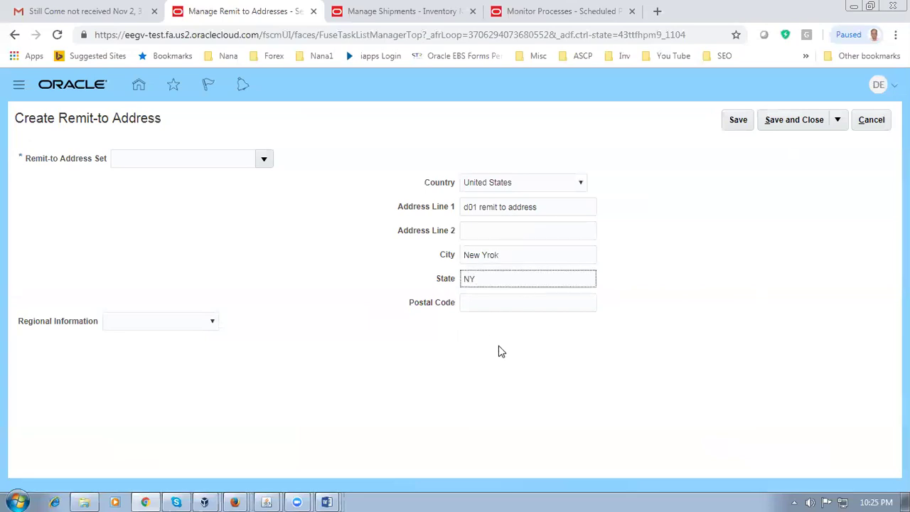
{"action": "left_click", "coordinate": [493, 303]}
{"action": "type", "text": "10020"}
{"action": "key", "text": "Tab"}
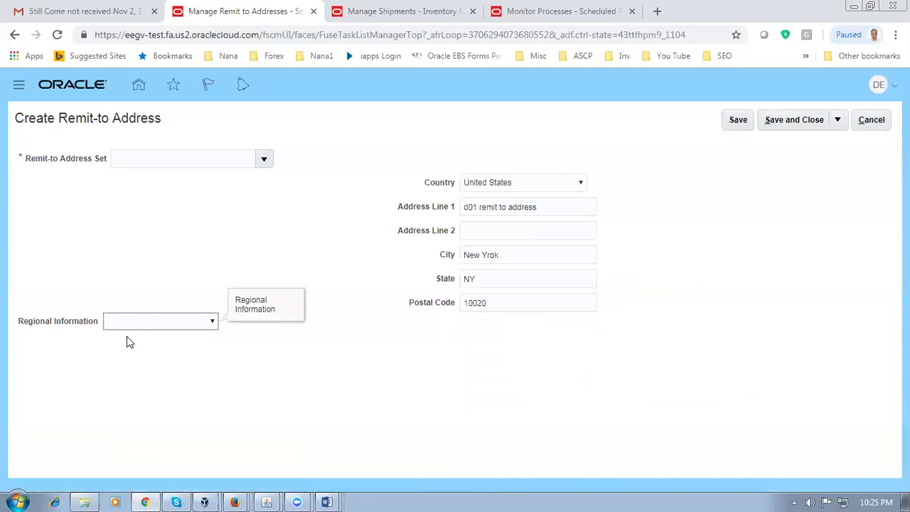
Step: Assign remit-to address set D01_REF_DATA_SET and save the address
{"action": "left_click", "coordinate": [797, 126]}
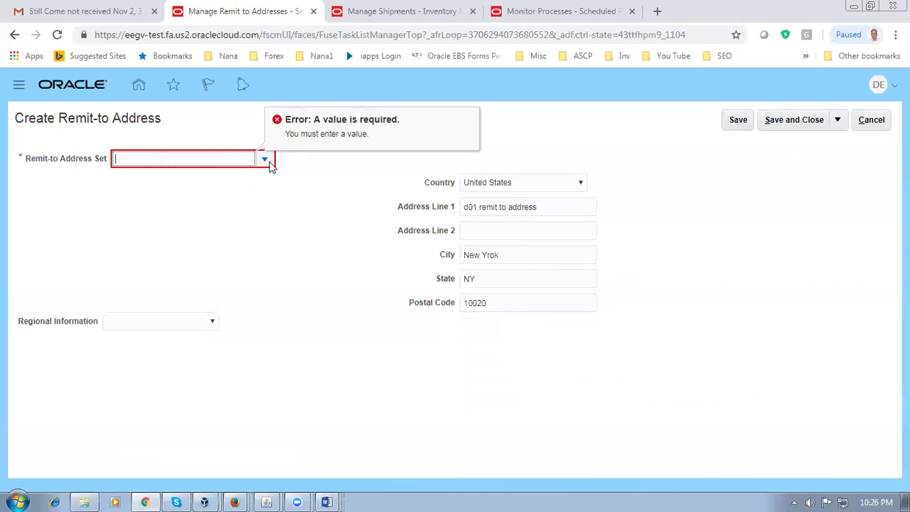
{"action": "type", "text": "d01"}
{"action": "key", "text": "Tab"}
{"action": "left_click", "coordinate": [169, 205]}
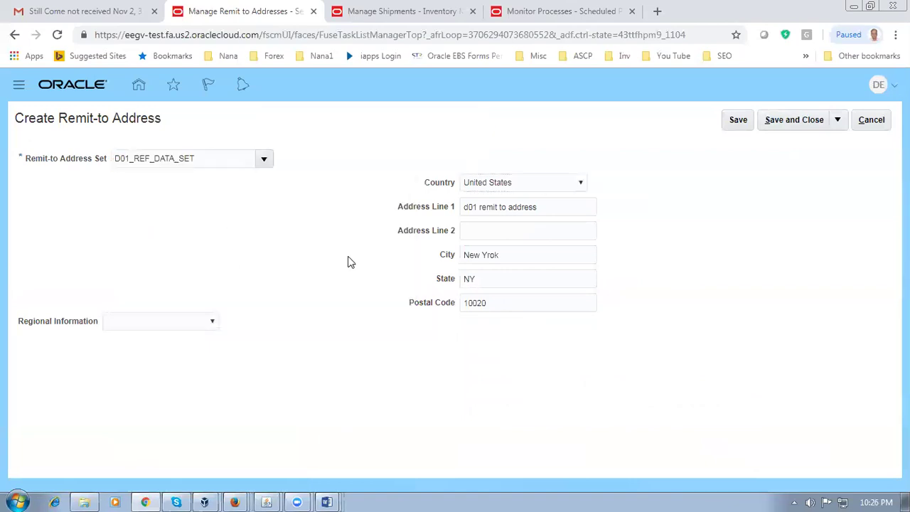
{"action": "left_click", "coordinate": [788, 122]}
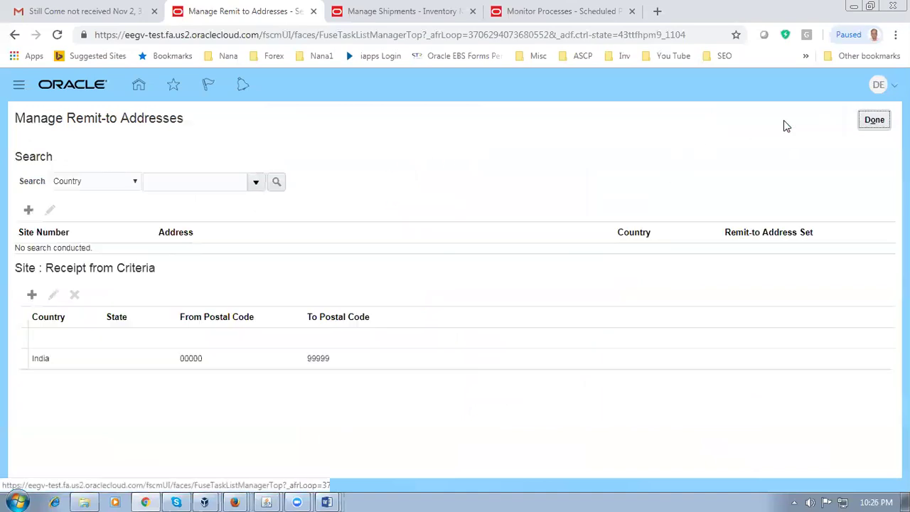
Step: Copy 'Manage AutoAccounting Rules' from row 114 of the worksheet and return to Oracle
{"action": "key", "text": "alt+Tab"}
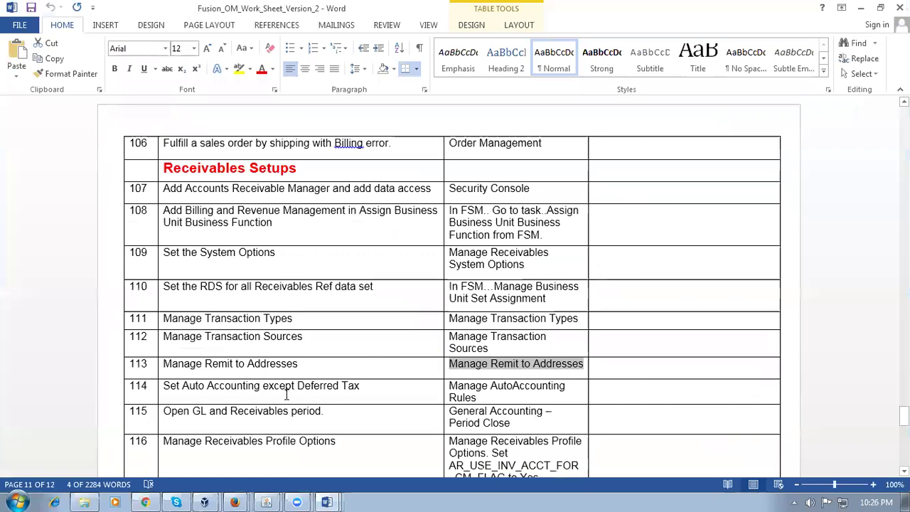
{"action": "scroll", "coordinate": [226, 391], "scroll_direction": "down", "scroll_amount": 3}
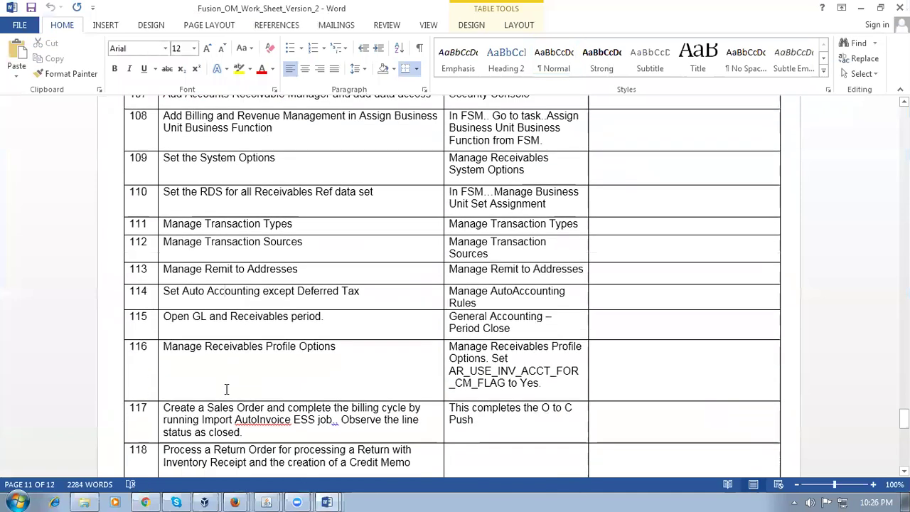
{"action": "key", "text": "Tab"}
{"action": "key", "text": "ctrl+c"}
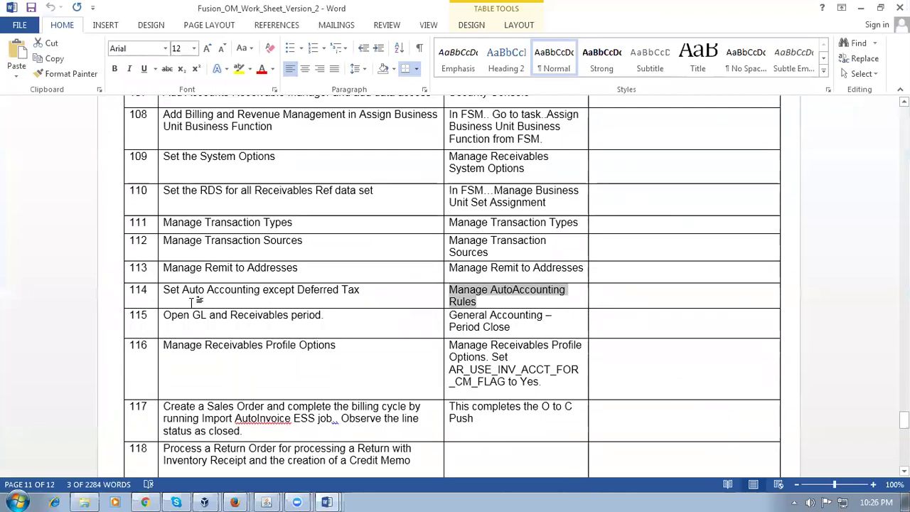
{"action": "key", "text": "alt+Tab"}
Step: Open Manage AutoAccounting Rules and start a new rule for d01_business_unit
{"action": "left_click", "coordinate": [875, 120]}
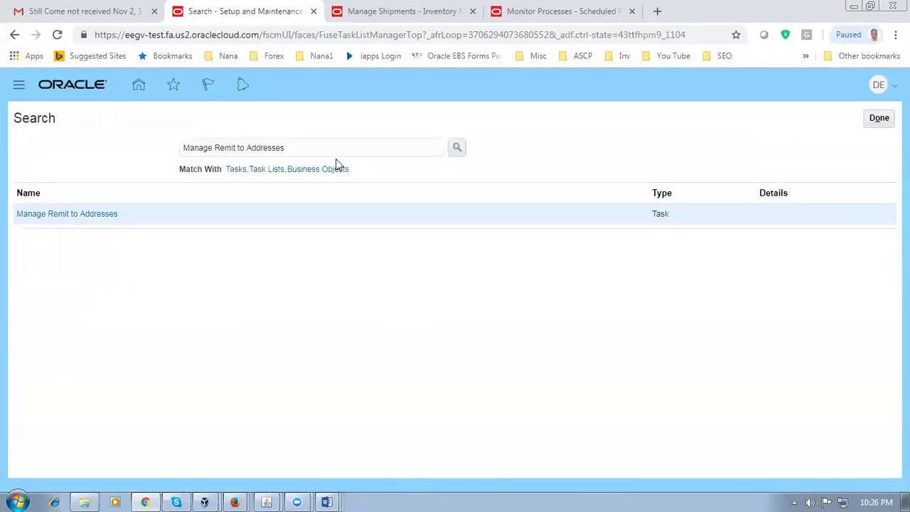
{"action": "key", "text": "ctrl+v"}
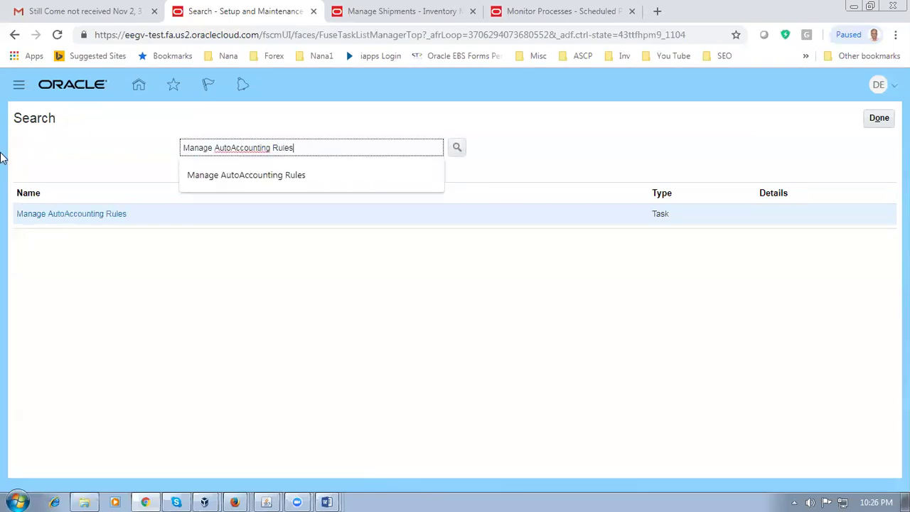
{"action": "left_click", "coordinate": [60, 218]}
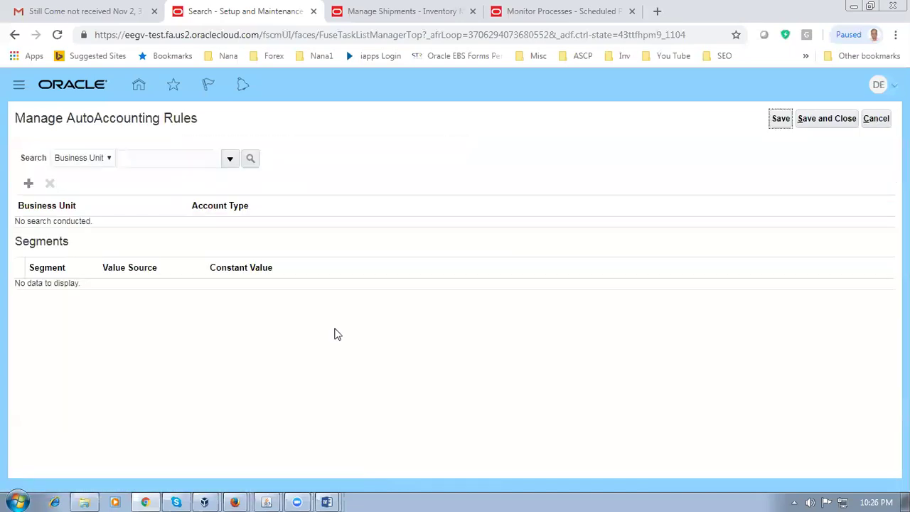
{"action": "left_click", "coordinate": [28, 184]}
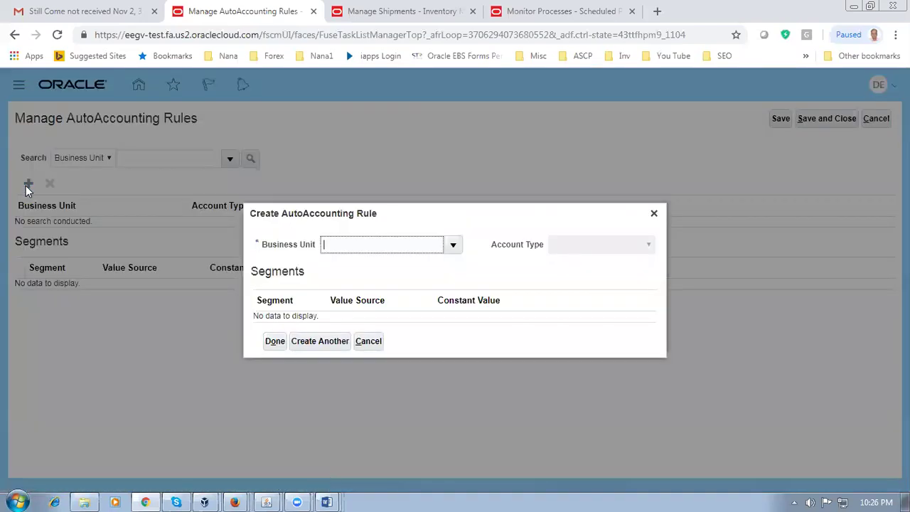
{"action": "type", "text": "d01"}
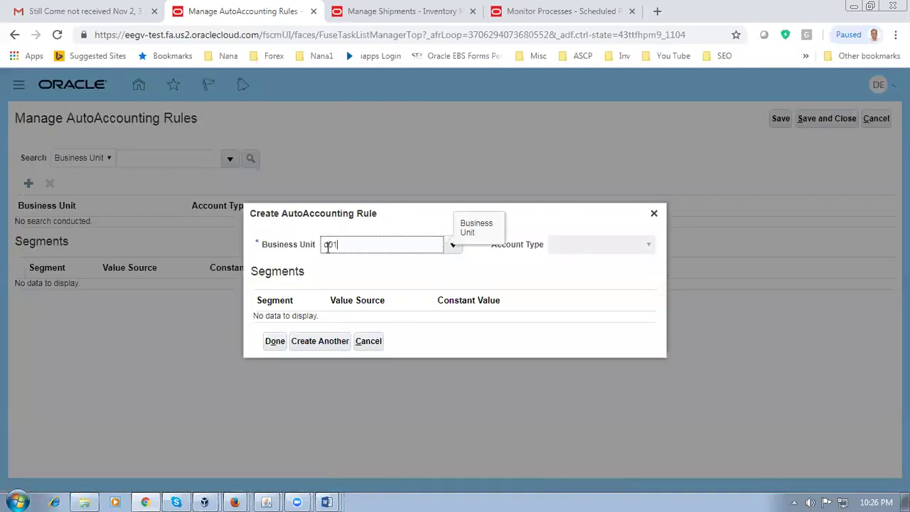
{"action": "key", "text": "Tab"}
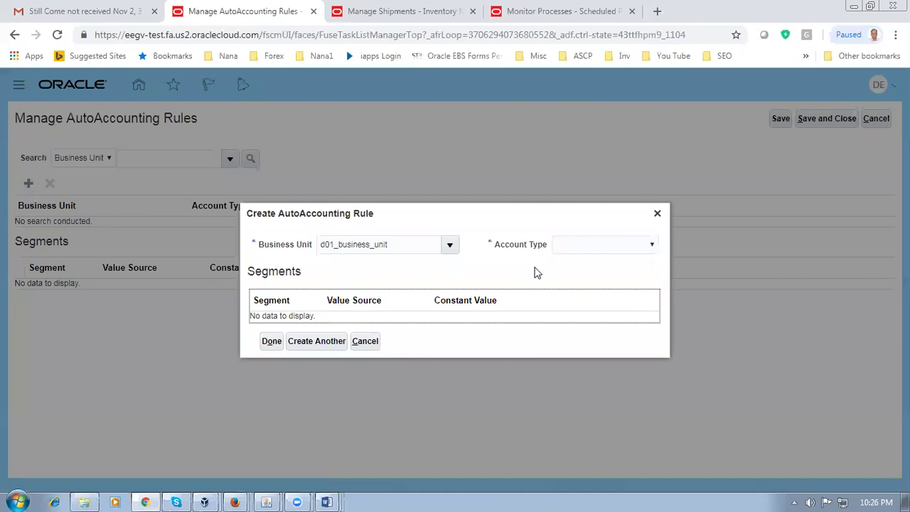
Step: Save an AutoInvoice Clearing rule with constants 10, 100, 1000 using Create Another
{"action": "left_click", "coordinate": [633, 245]}
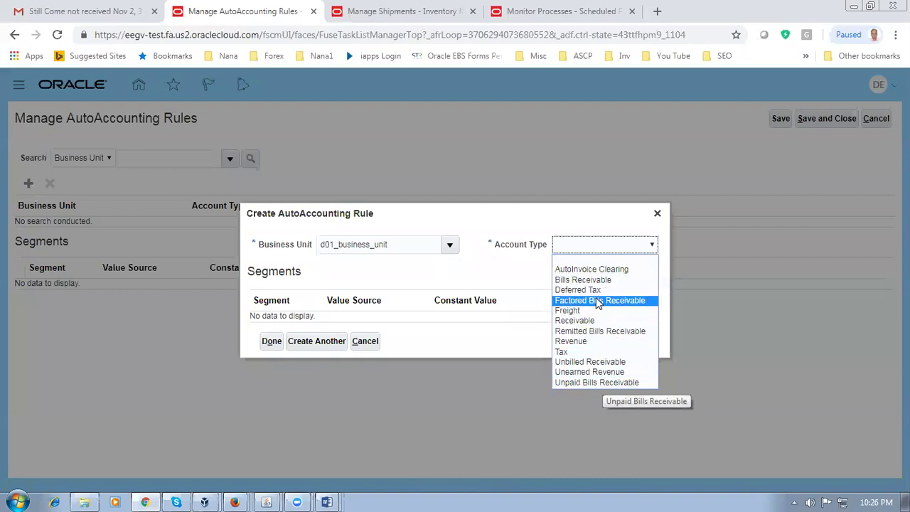
{"action": "left_click", "coordinate": [592, 270]}
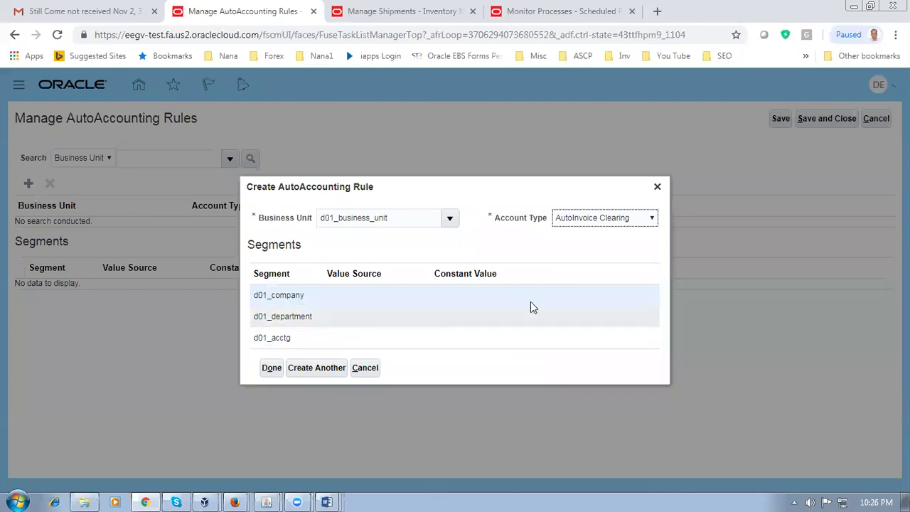
{"action": "left_click", "coordinate": [475, 299]}
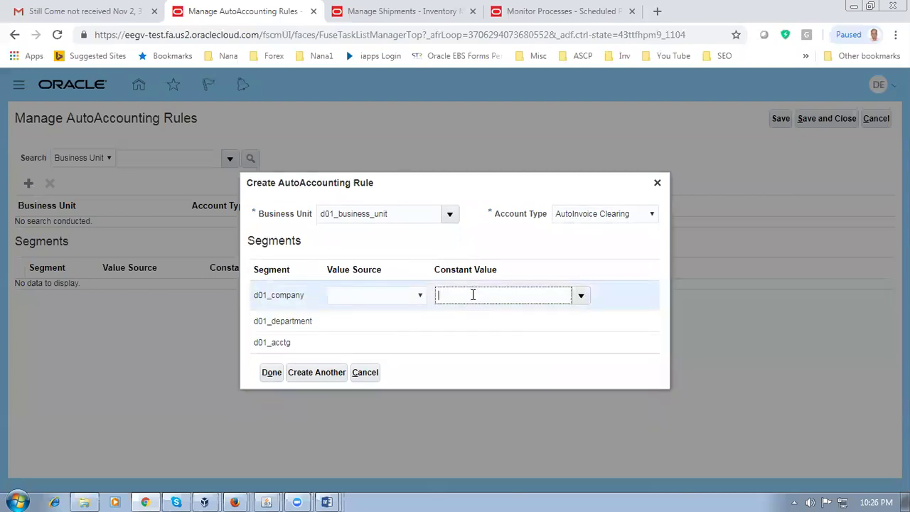
{"action": "type", "text": "10"}
{"action": "key", "text": "Tab"}
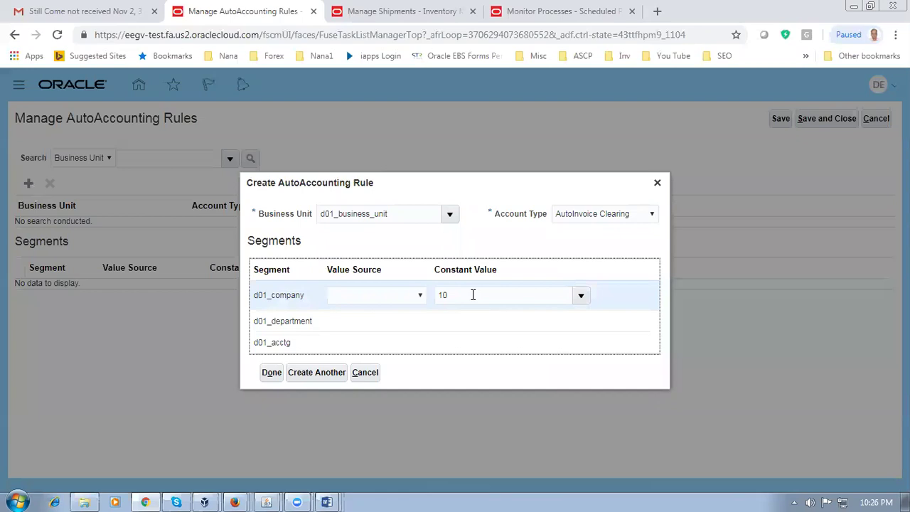
{"action": "left_click", "coordinate": [473, 326]}
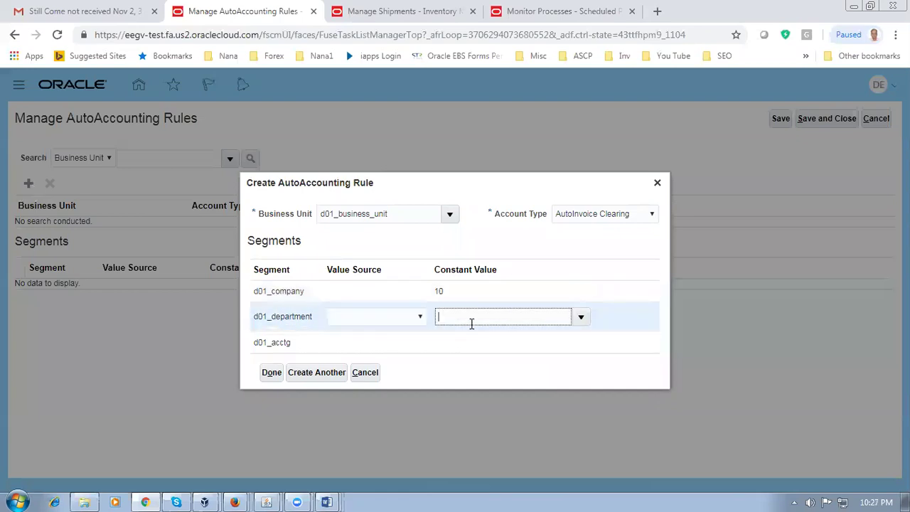
{"action": "type", "text": "100"}
{"action": "key", "text": "Tab"}
{"action": "left_click", "coordinate": [467, 349]}
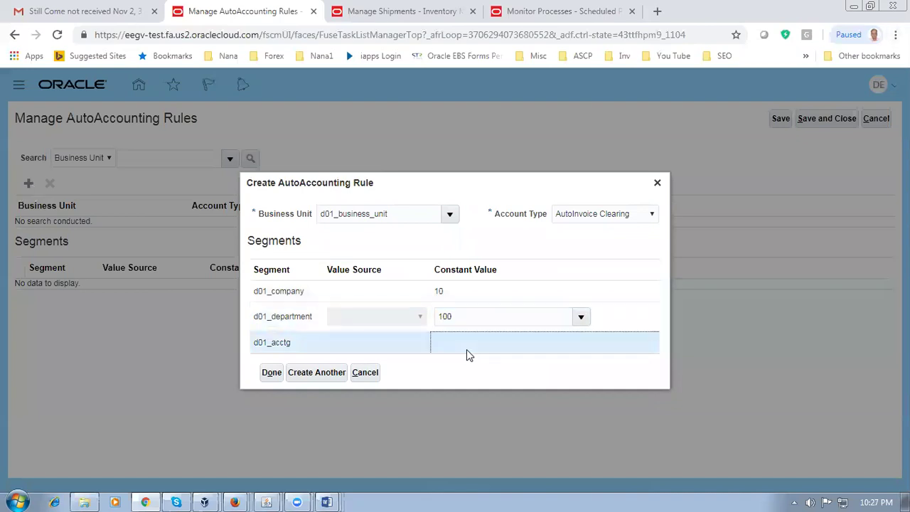
{"action": "type", "text": "1000"}
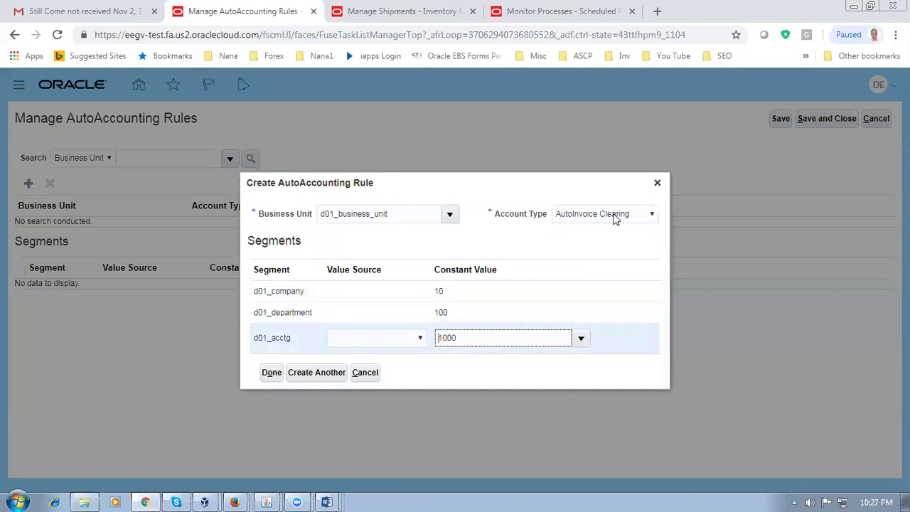
{"action": "left_click", "coordinate": [309, 377]}
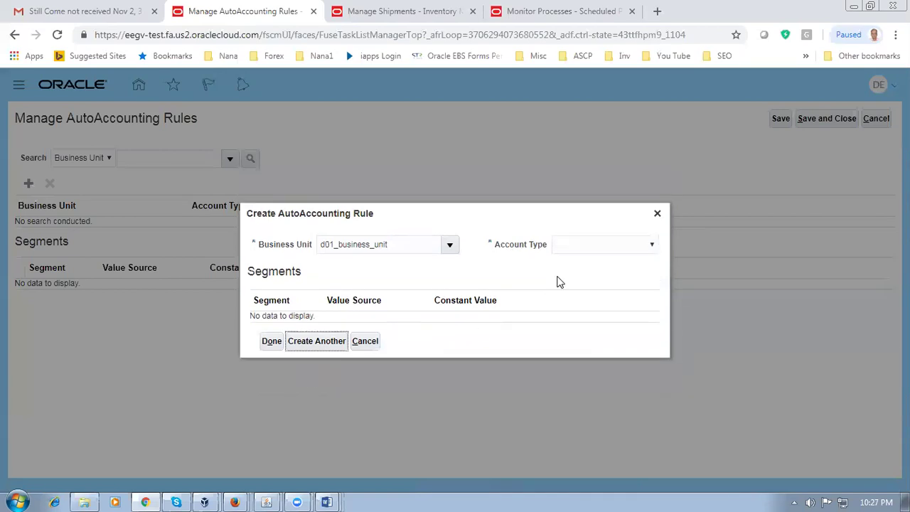
Step: Save a Bills Receivable rule with company 10, department 100, acctg 1000 via Create Another
{"action": "left_click", "coordinate": [572, 244]}
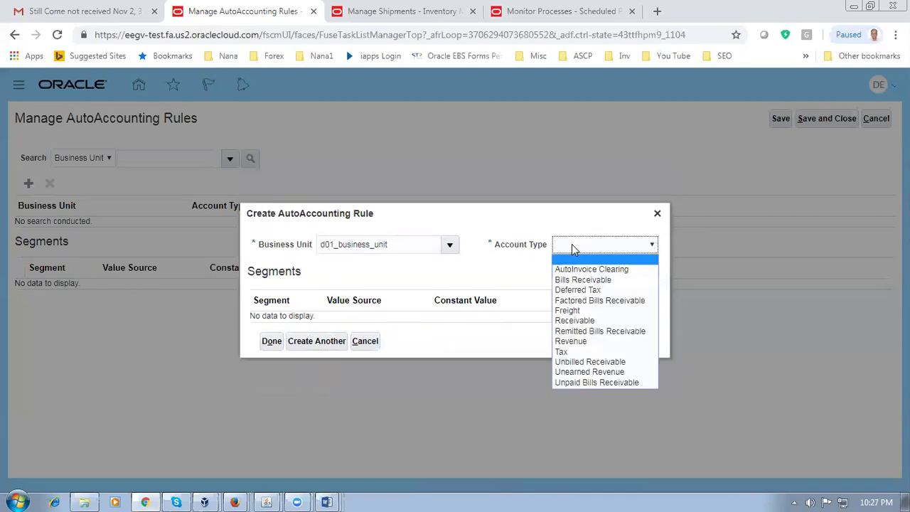
{"action": "left_click", "coordinate": [584, 280]}
{"action": "left_click", "coordinate": [463, 297]}
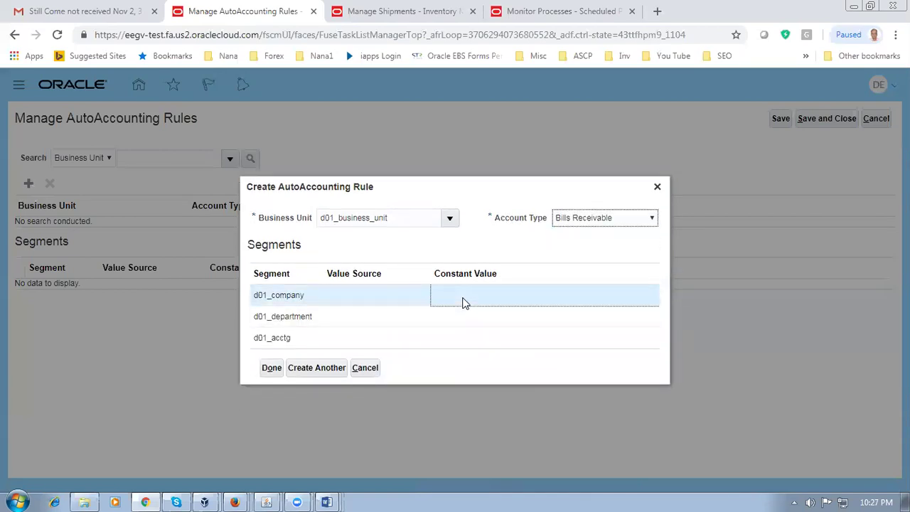
{"action": "type", "text": "10"}
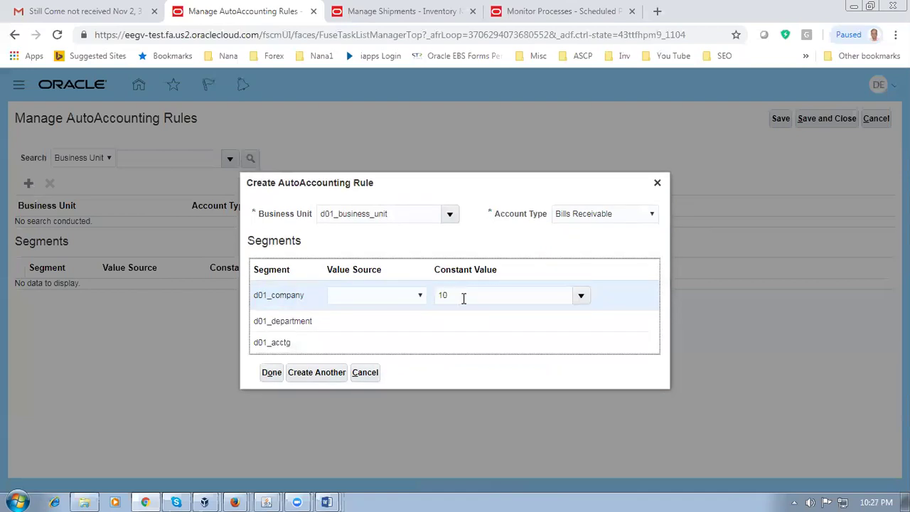
{"action": "left_click", "coordinate": [458, 320]}
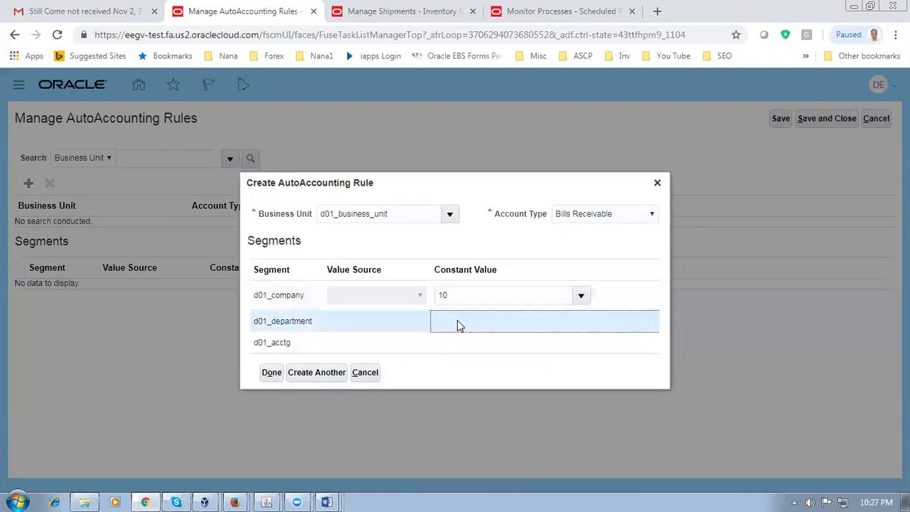
{"action": "type", "text": "100"}
{"action": "left_click", "coordinate": [459, 347]}
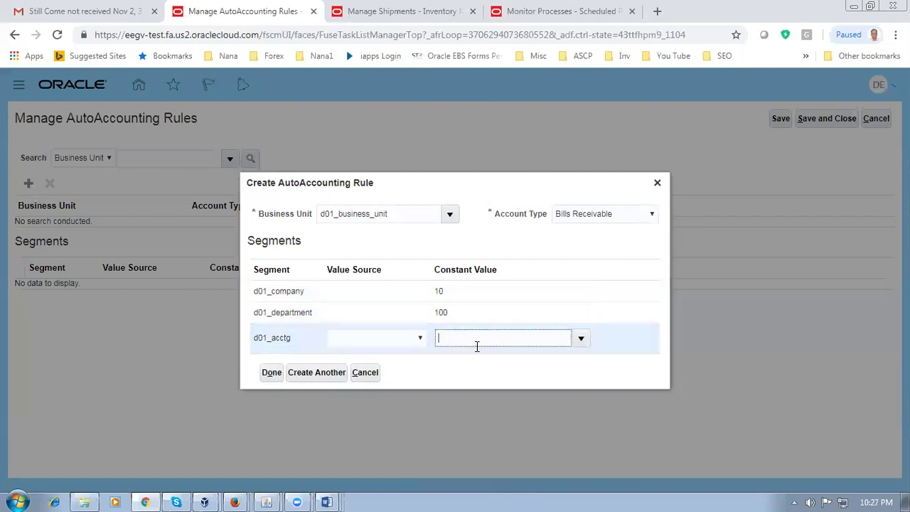
{"action": "type", "text": "1000"}
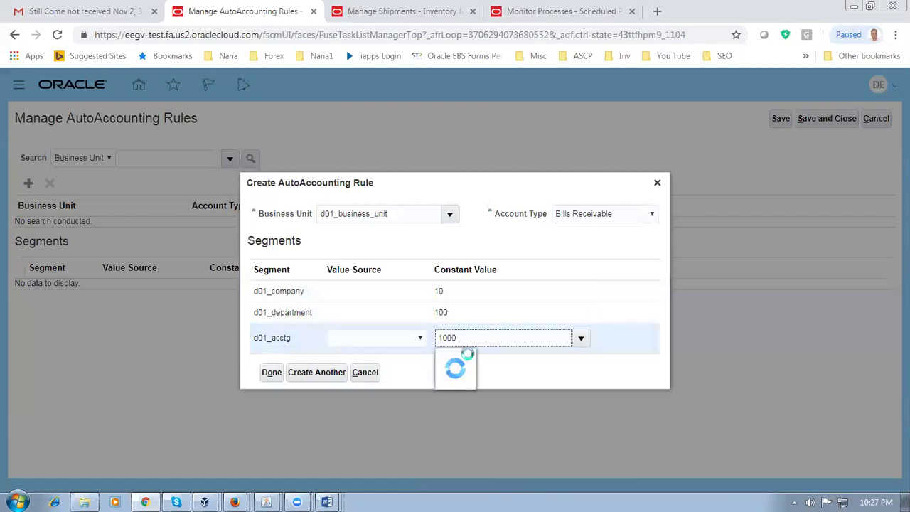
{"action": "left_click", "coordinate": [318, 378]}
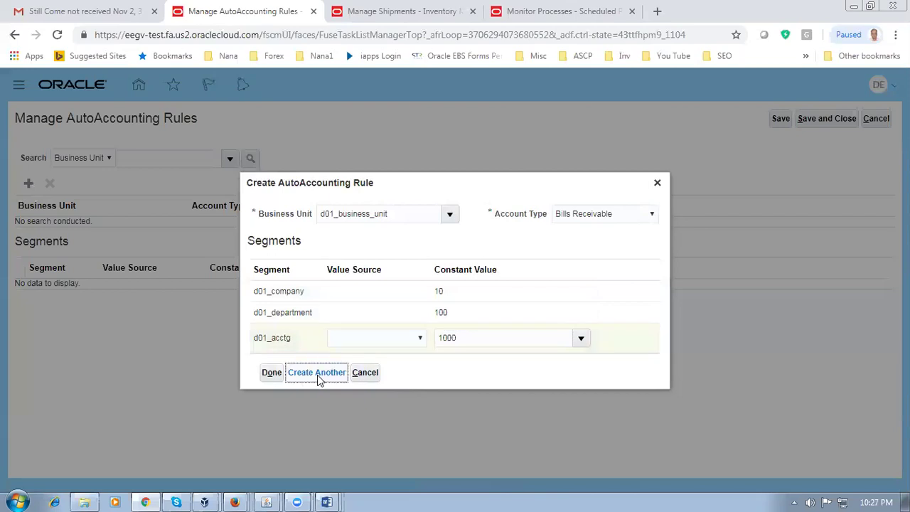
Step: Save a Factored Bills Receivable rule with company 10, department 100, acctg 1000 via Create Another
{"action": "left_click", "coordinate": [569, 245]}
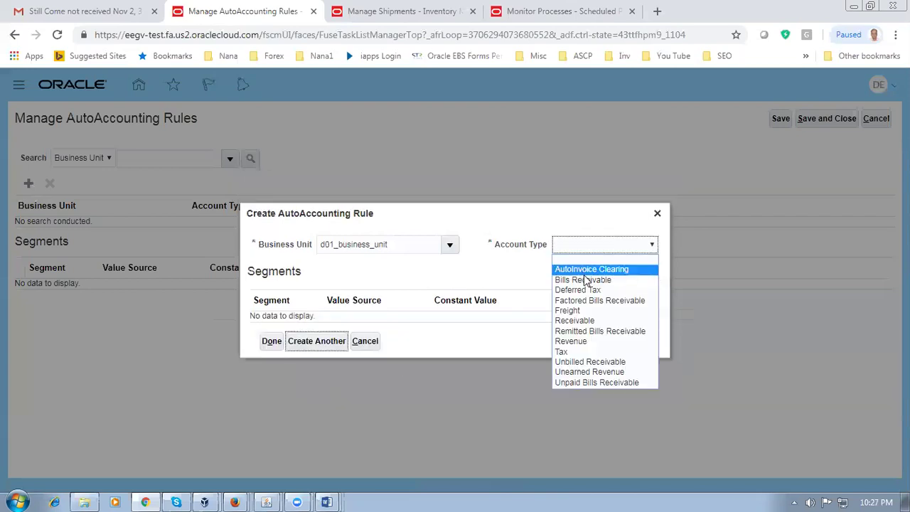
{"action": "left_click", "coordinate": [578, 301]}
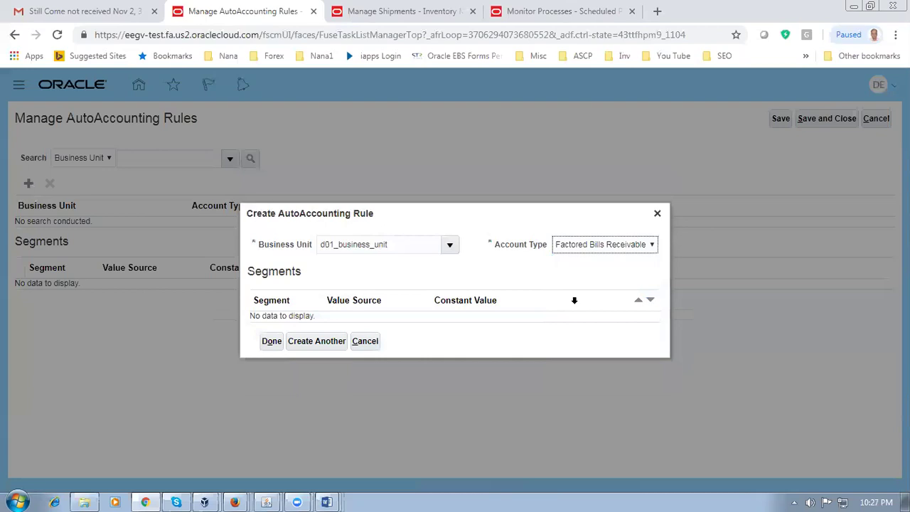
{"action": "left_click", "coordinate": [449, 297]}
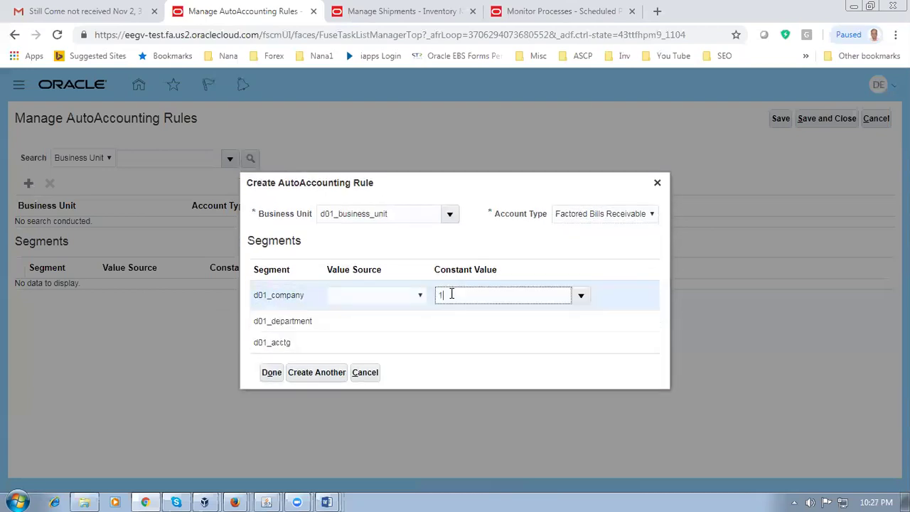
{"action": "left_click", "coordinate": [488, 325]}
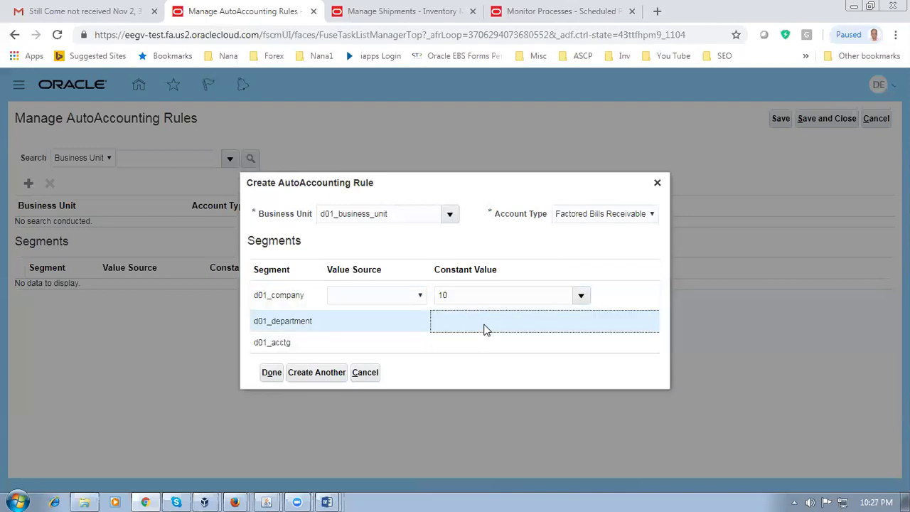
{"action": "type", "text": "100"}
{"action": "left_click", "coordinate": [459, 346]}
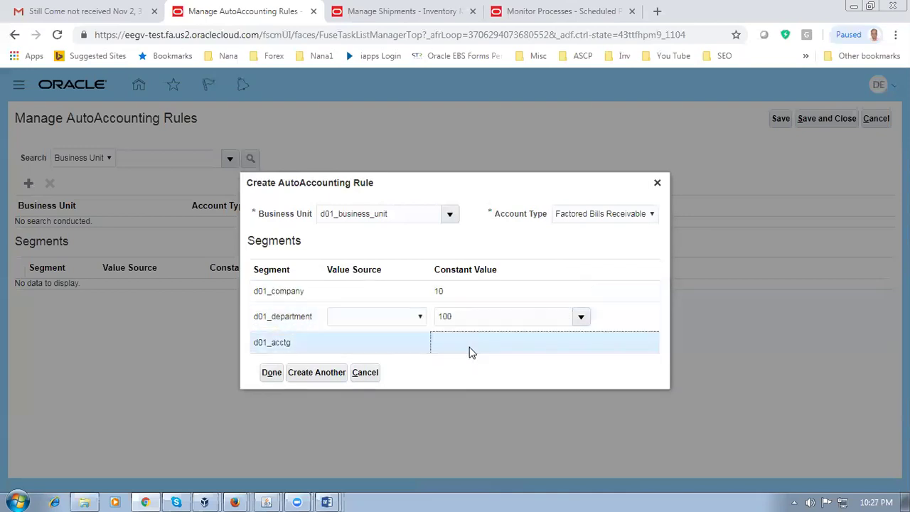
{"action": "type", "text": "1000"}
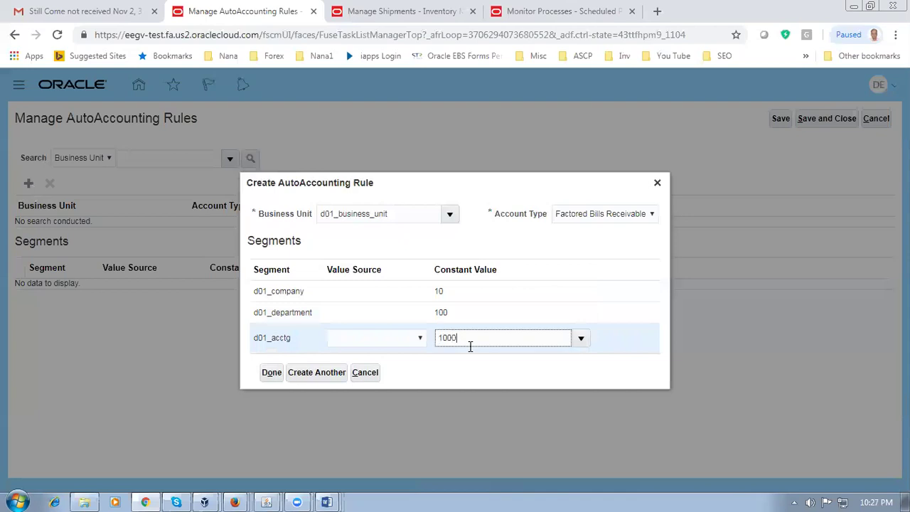
{"action": "left_click", "coordinate": [306, 374]}
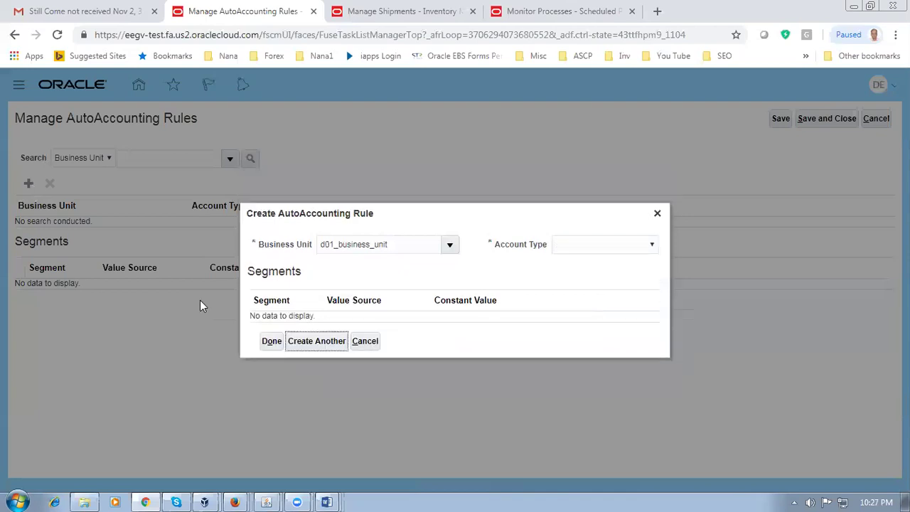
Step: Save a Freight rule with company 10, department 100, acctg 1000 via Create Another
{"action": "left_click", "coordinate": [582, 242]}
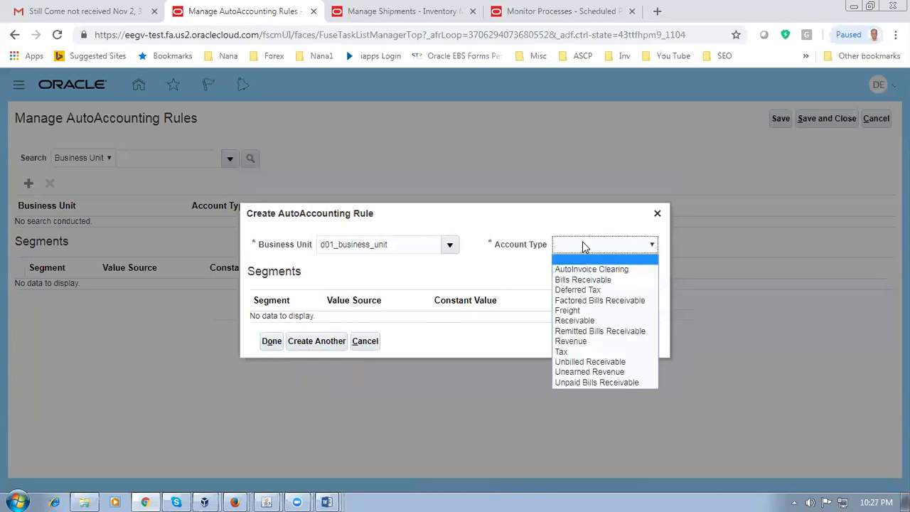
{"action": "left_click", "coordinate": [590, 311]}
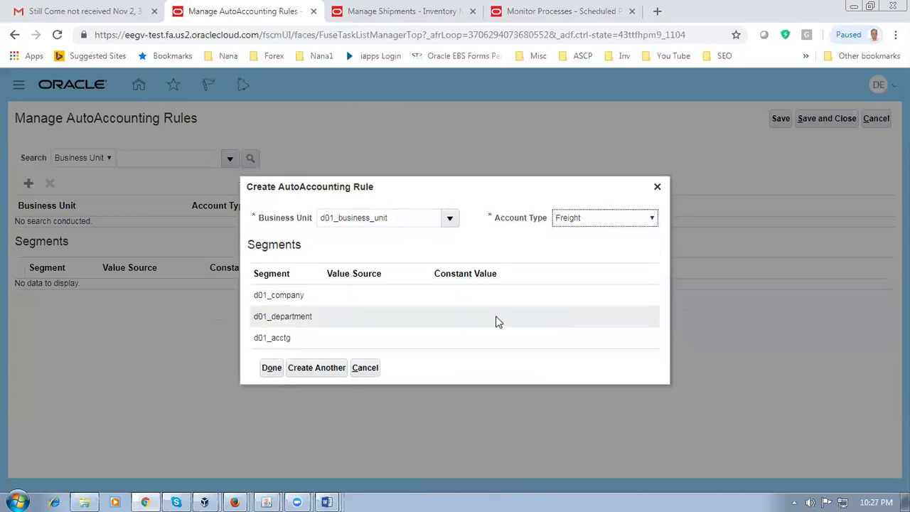
{"action": "left_click", "coordinate": [441, 297]}
{"action": "type", "text": "10"}
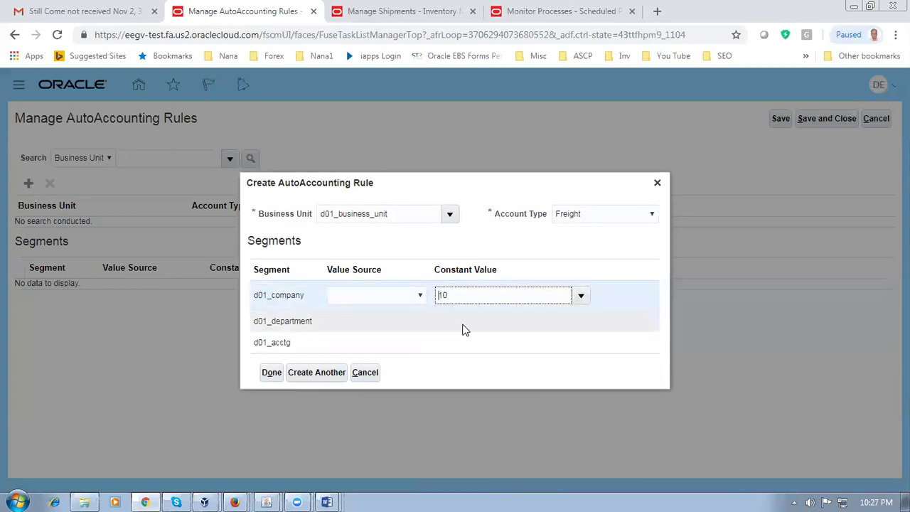
{"action": "left_click", "coordinate": [468, 329]}
{"action": "left_click", "coordinate": [468, 326]}
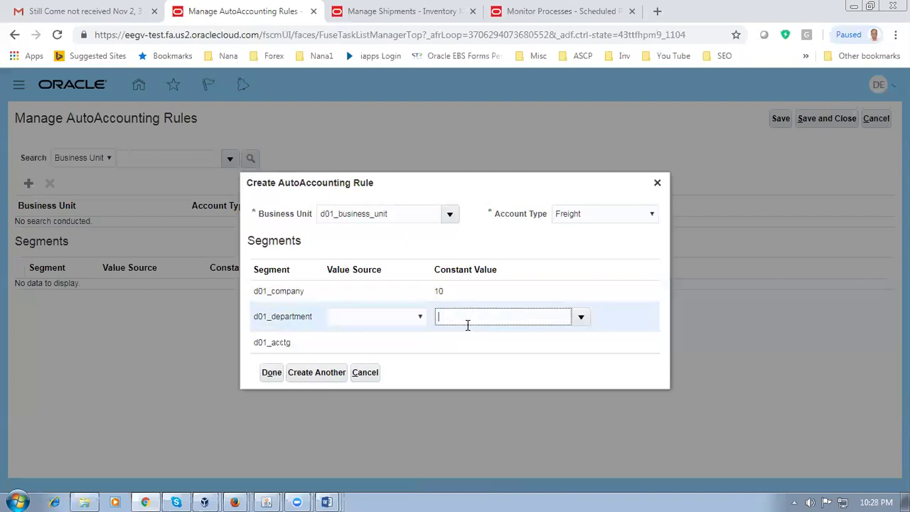
{"action": "type", "text": "100"}
{"action": "left_click", "coordinate": [480, 353]}
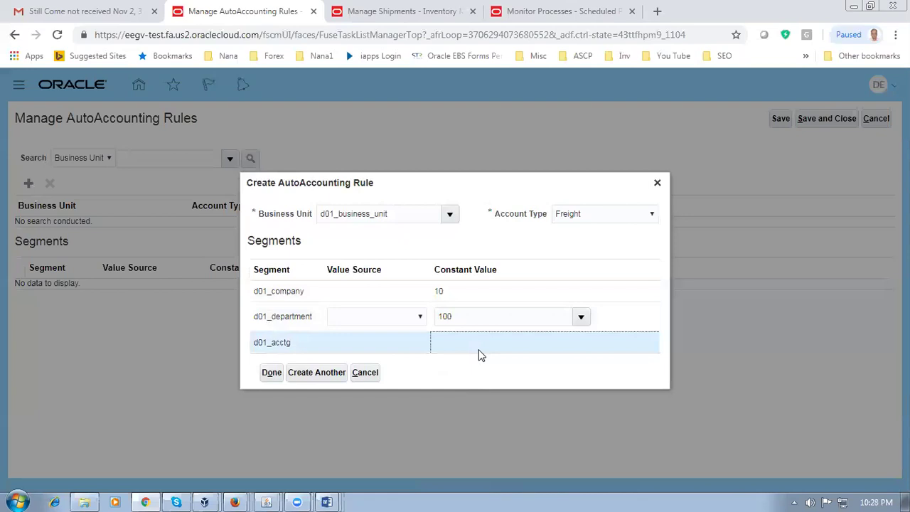
{"action": "left_click", "coordinate": [480, 354]}
{"action": "type", "text": "1000"}
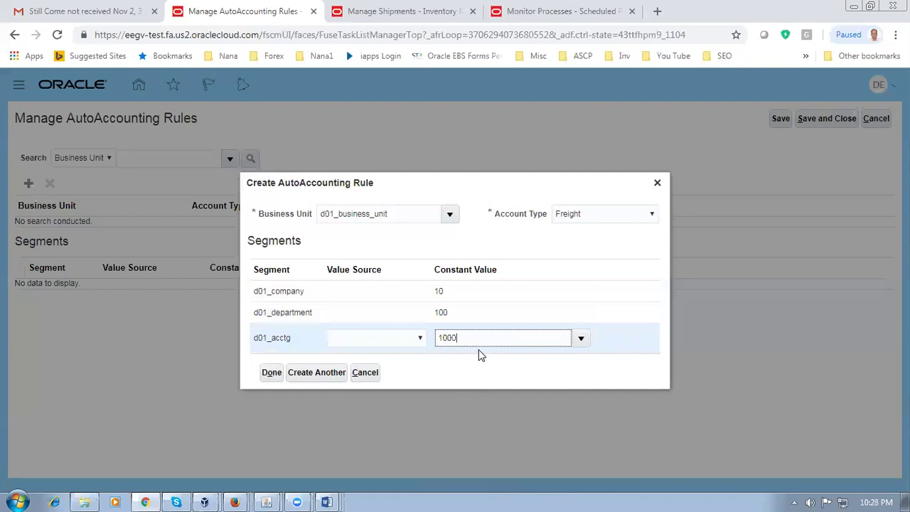
{"action": "left_click", "coordinate": [476, 381]}
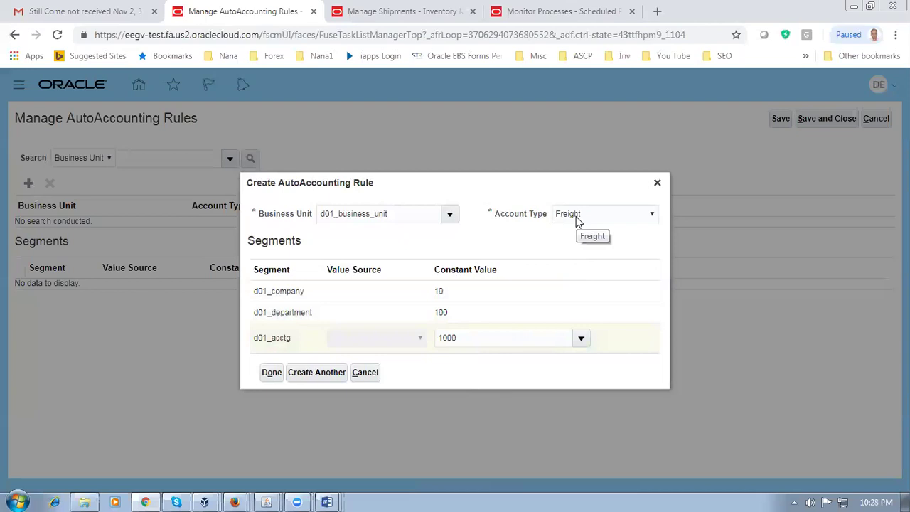
{"action": "left_click", "coordinate": [329, 372]}
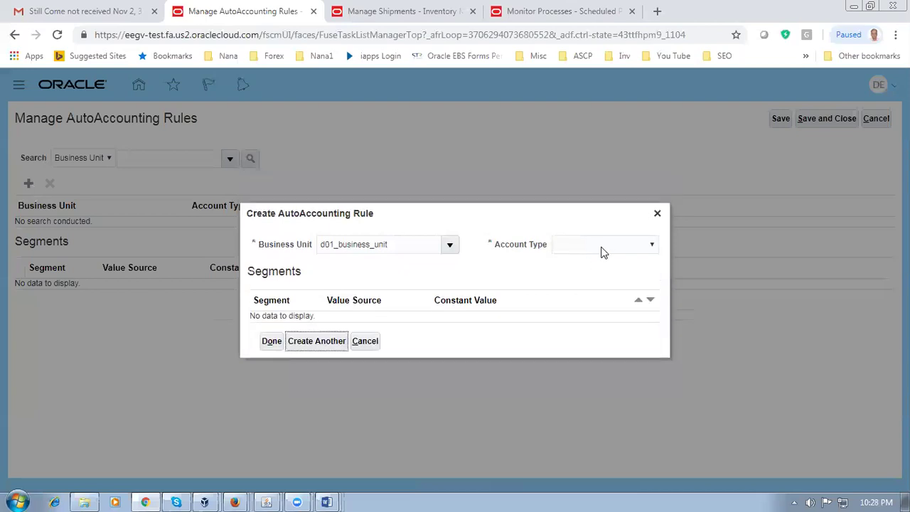
{"action": "left_click", "coordinate": [601, 246]}
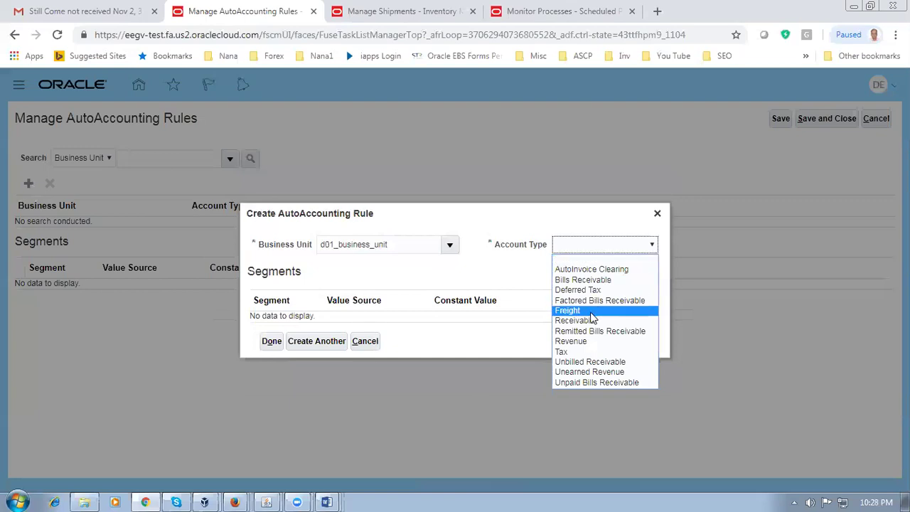
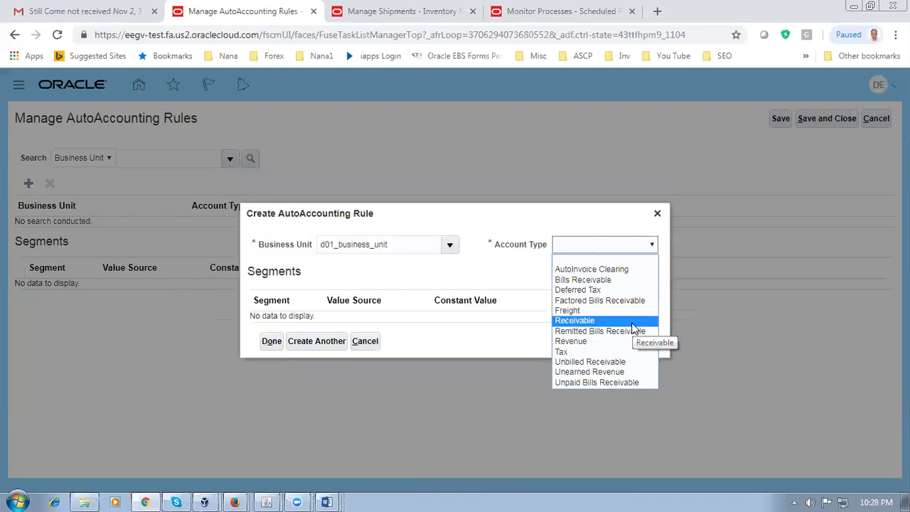
Step: Create a Receivable AutoAccounting rule with constants company 10, department 100, account 1000
{"action": "left_click", "coordinate": [633, 329]}
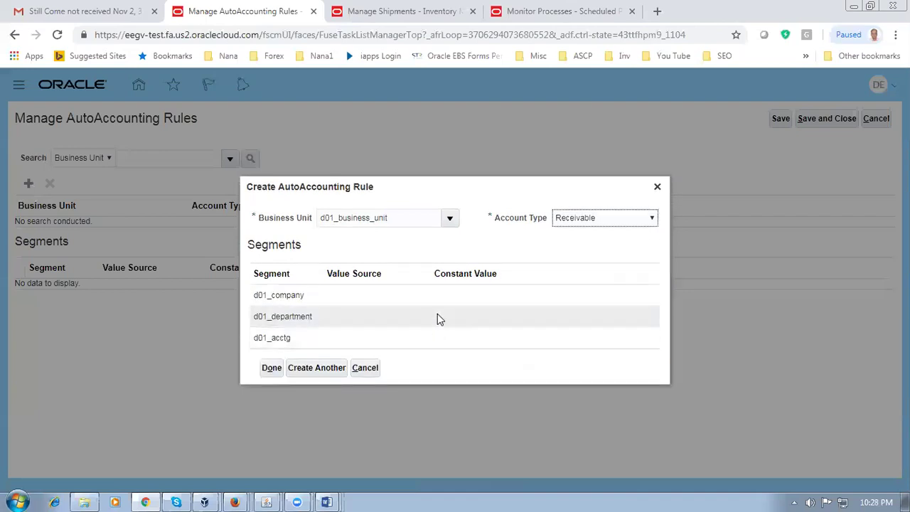
{"action": "left_click", "coordinate": [449, 297]}
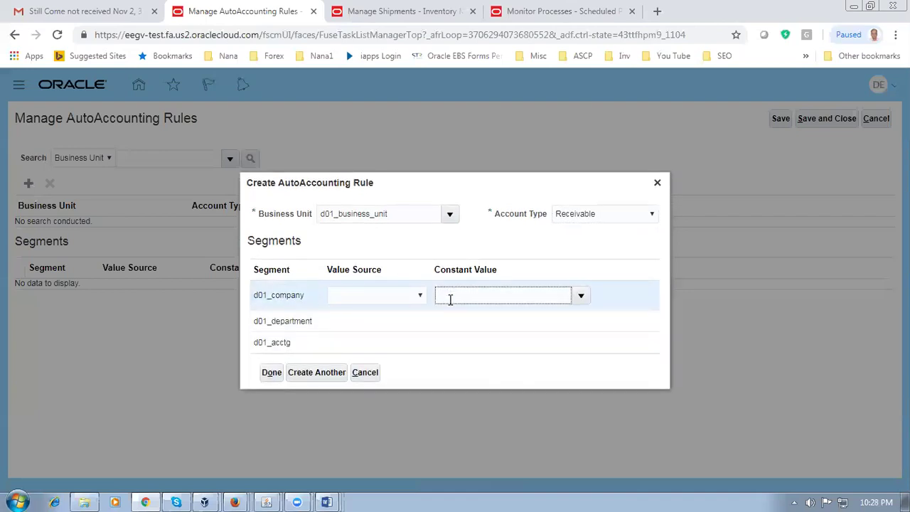
{"action": "left_click", "coordinate": [457, 326]}
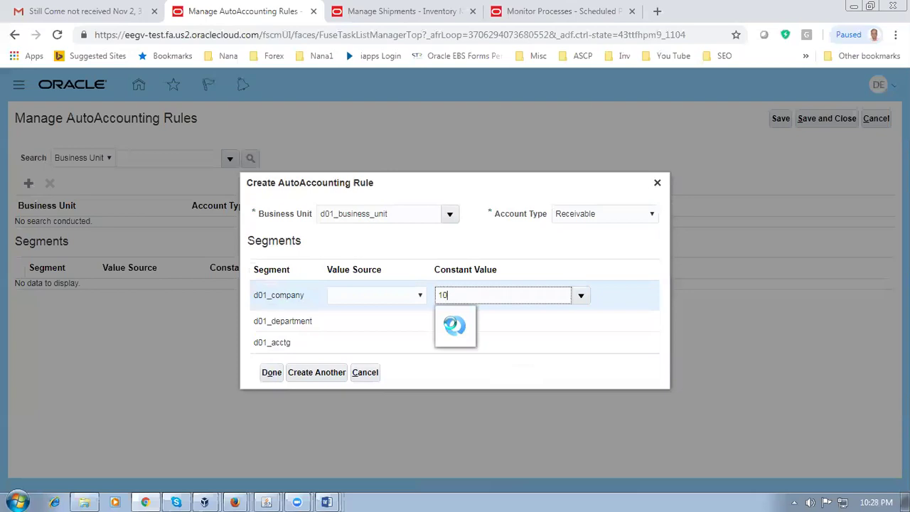
{"action": "type", "text": "100"}
{"action": "left_click", "coordinate": [476, 347]}
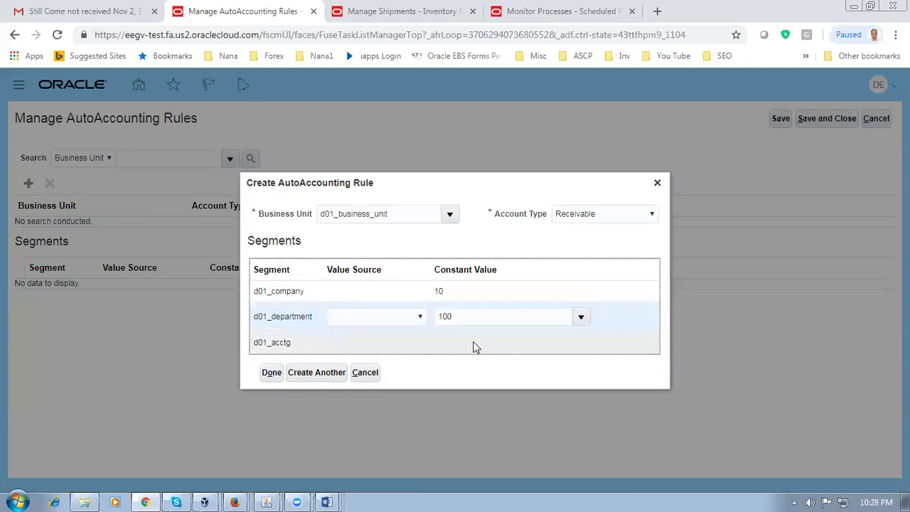
{"action": "type", "text": "1000"}
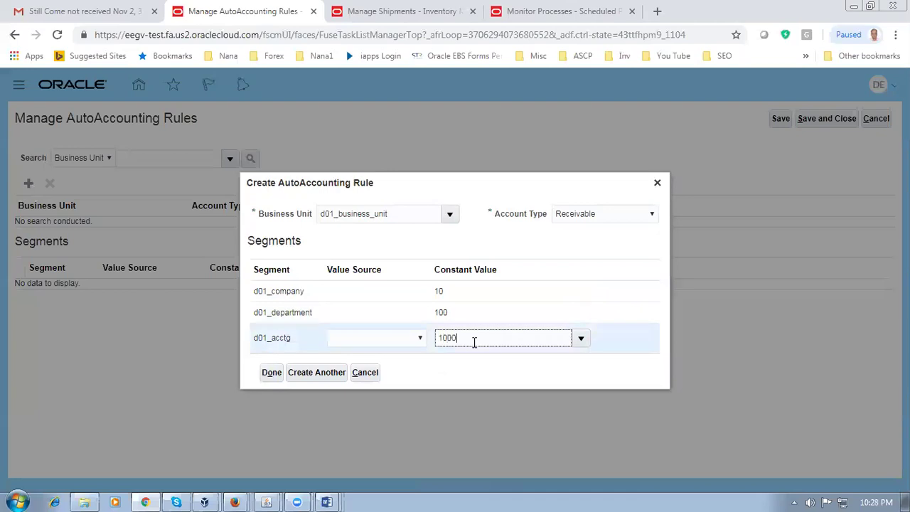
{"action": "left_click", "coordinate": [313, 373]}
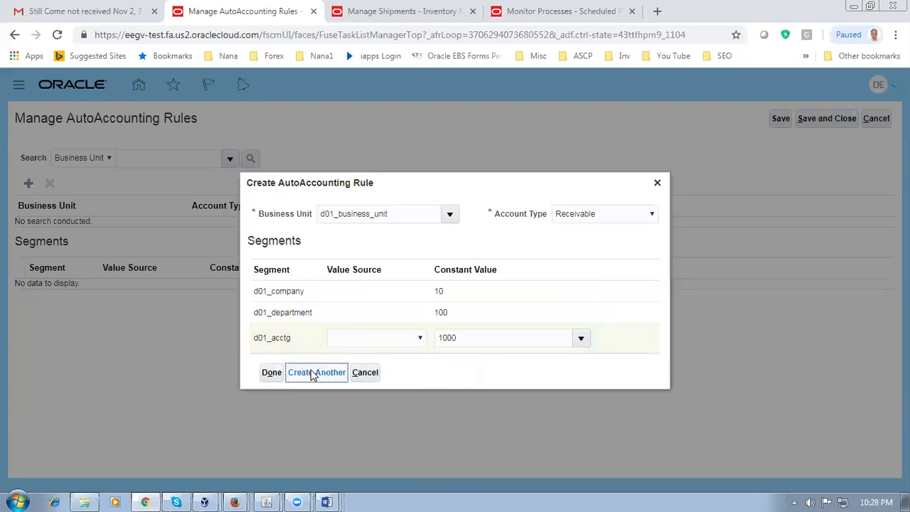
Step: Create a Remitted Bills Receivable rule with constants 10, 100 and 1000, and start another
{"action": "left_click", "coordinate": [620, 247]}
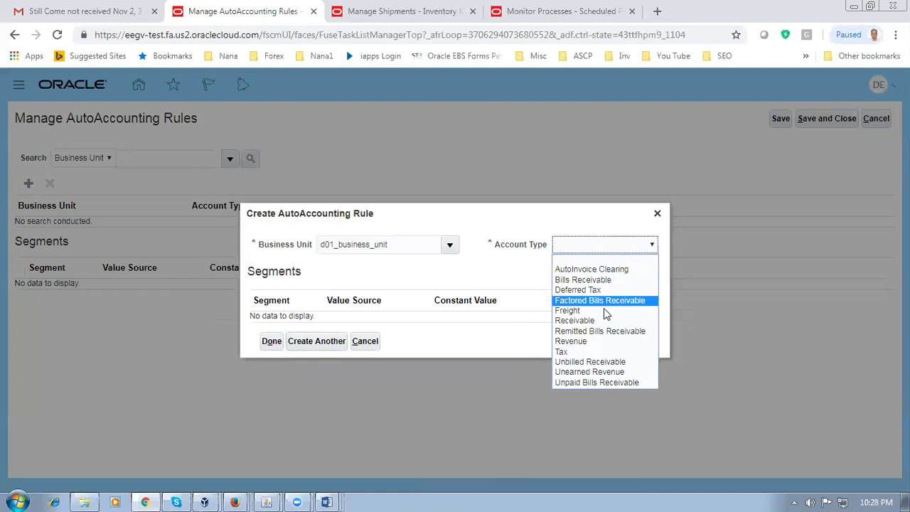
{"action": "left_click", "coordinate": [604, 333]}
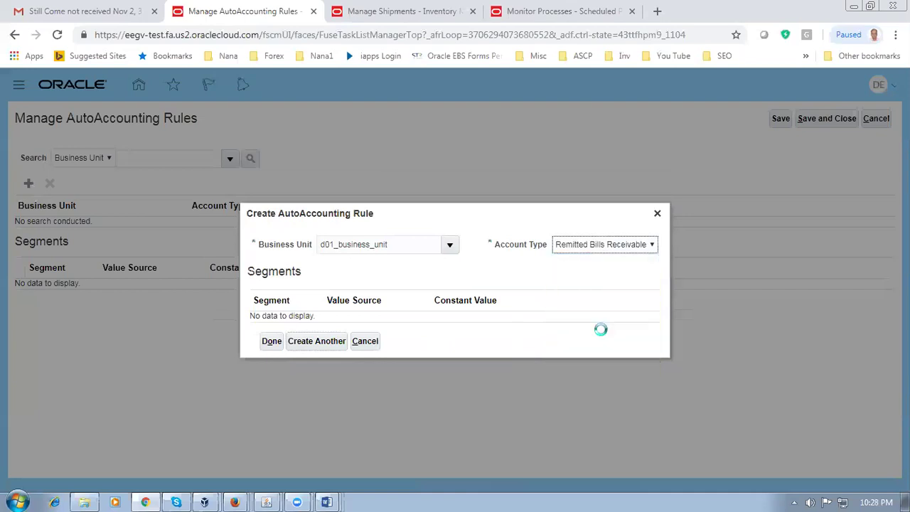
{"action": "left_click", "coordinate": [427, 295]}
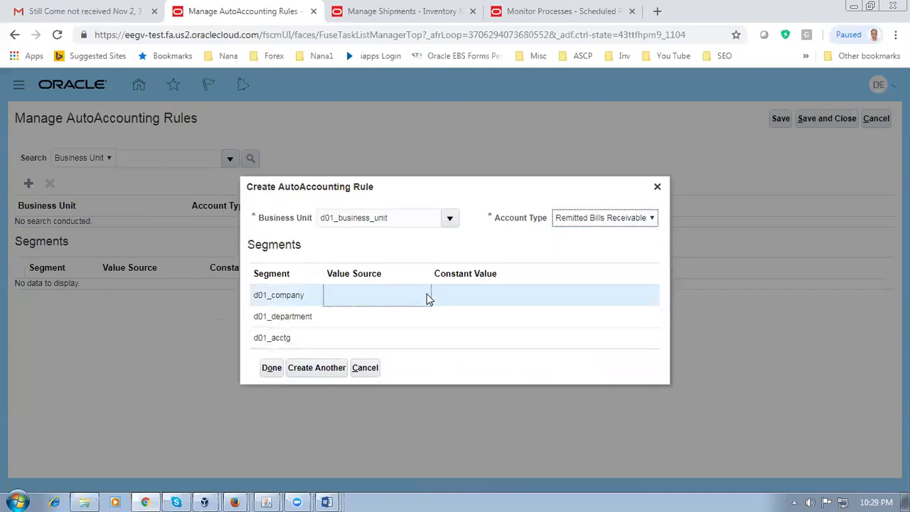
{"action": "left_click", "coordinate": [448, 294]}
{"action": "type", "text": "10"}
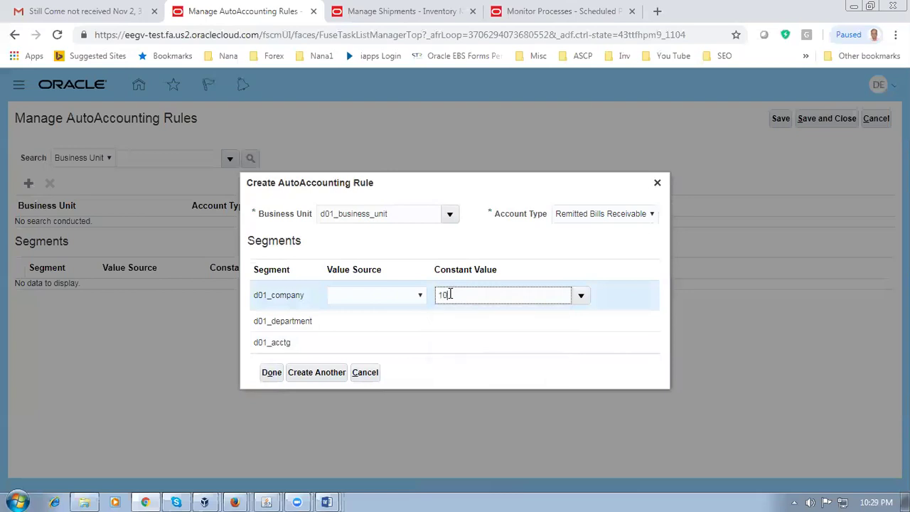
{"action": "left_click", "coordinate": [475, 318]}
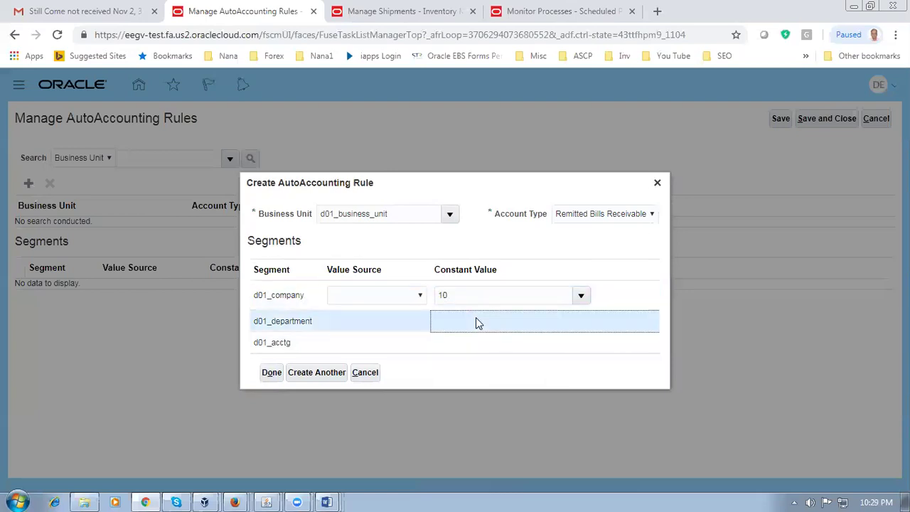
{"action": "type", "text": "100"}
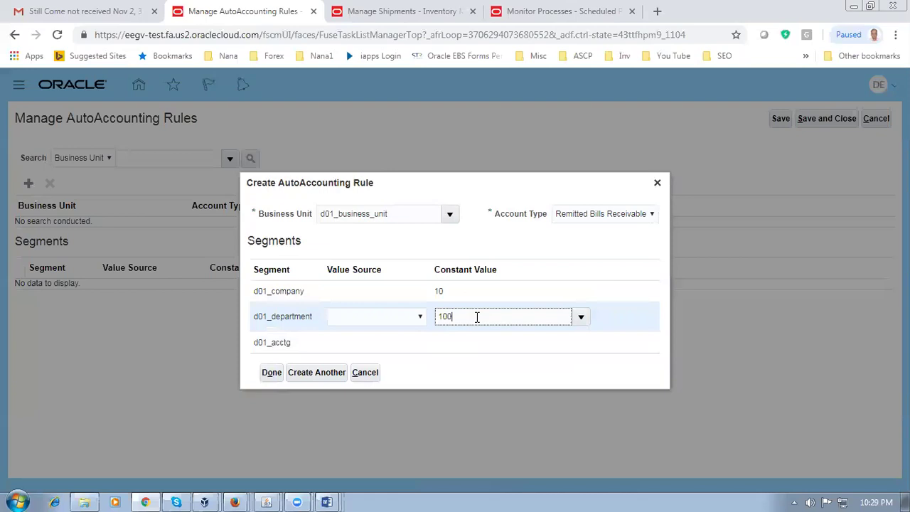
{"action": "left_click", "coordinate": [476, 350]}
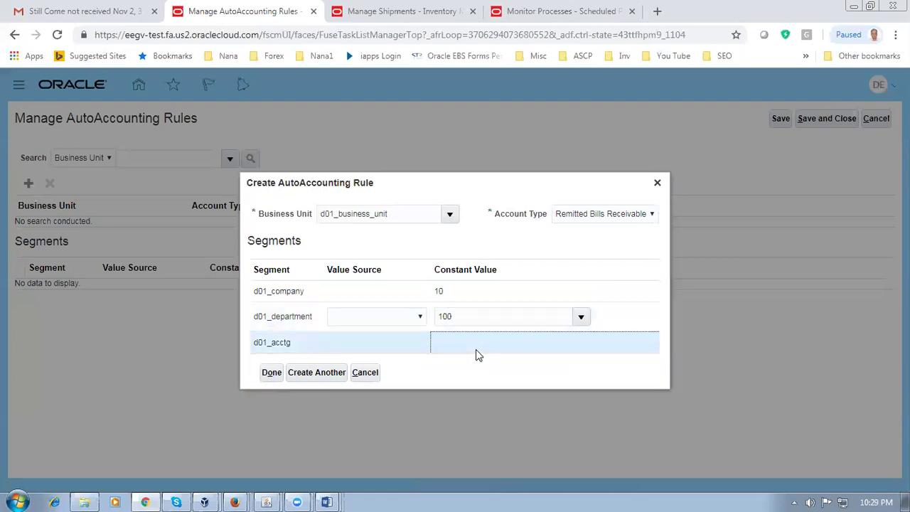
{"action": "type", "text": "1000"}
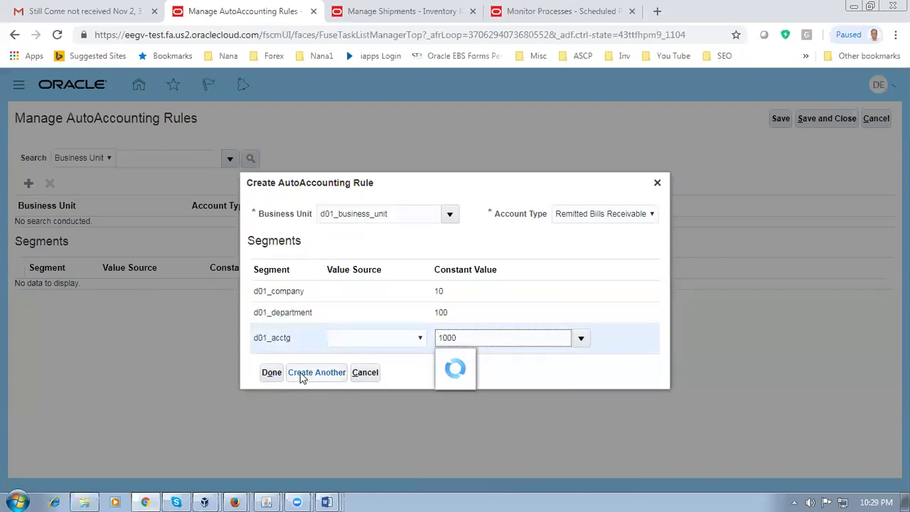
{"action": "left_click", "coordinate": [302, 376]}
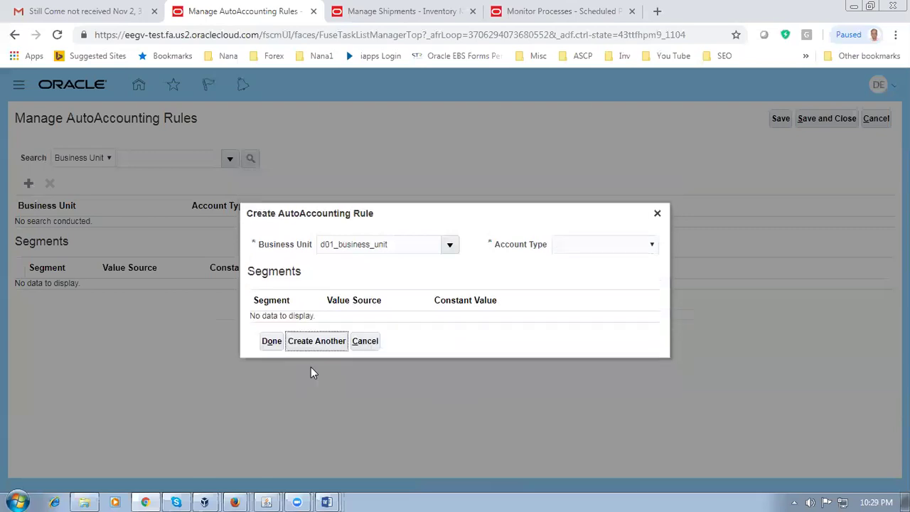
Step: Create a Revenue AutoAccounting rule with constants company 10, department 100, account 1000
{"action": "left_click", "coordinate": [616, 244]}
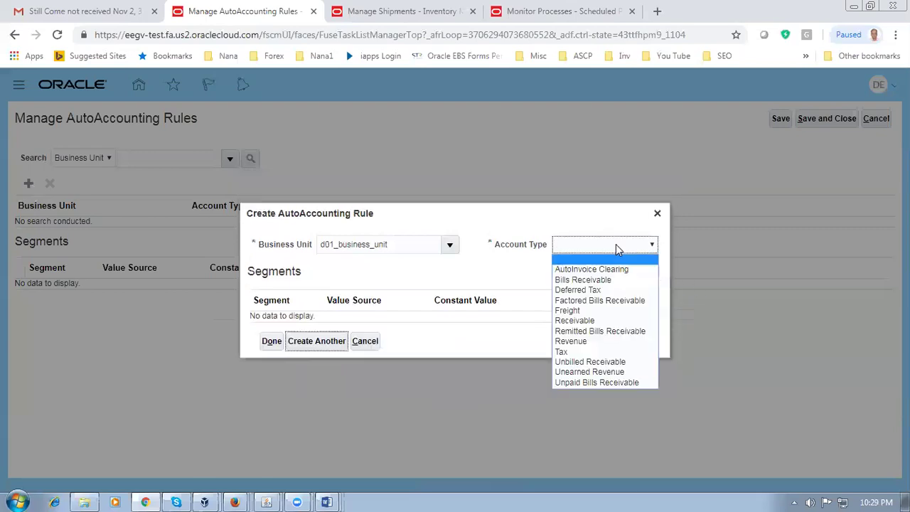
{"action": "left_click", "coordinate": [574, 342]}
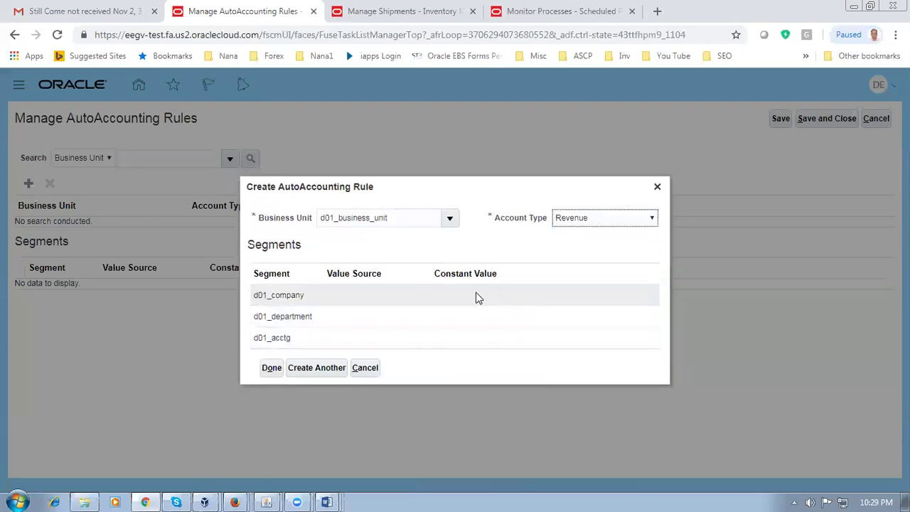
{"action": "left_click", "coordinate": [473, 297]}
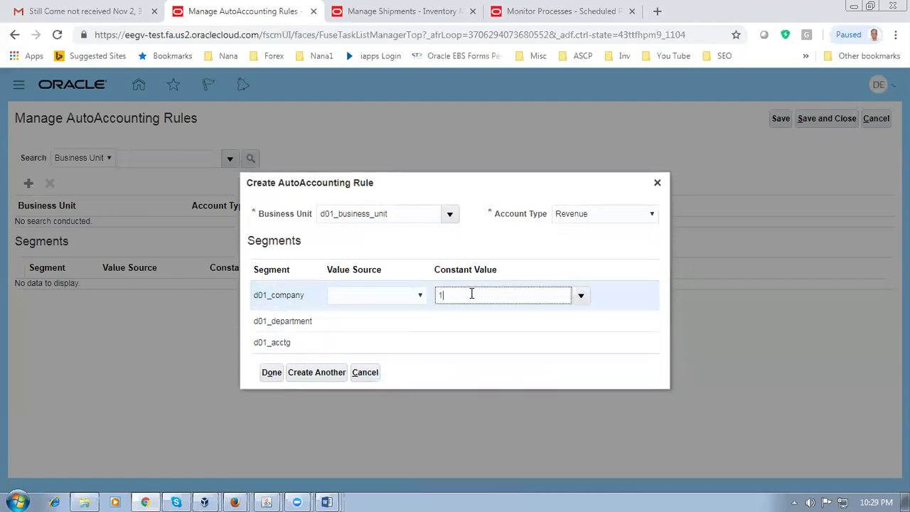
{"action": "left_click", "coordinate": [463, 324]}
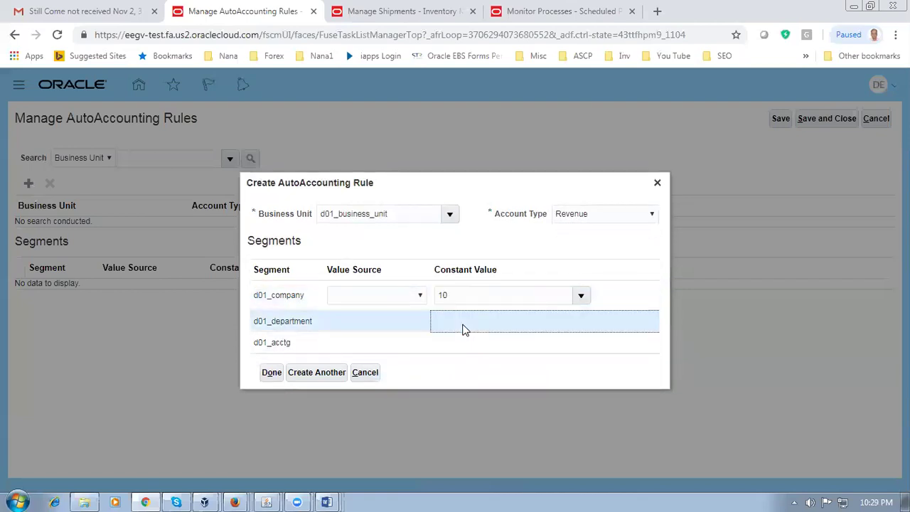
{"action": "type", "text": "100"}
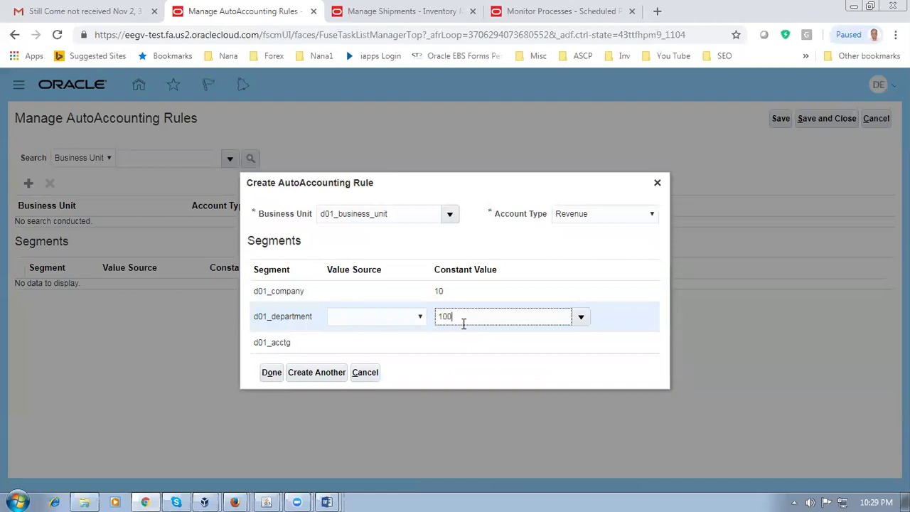
{"action": "left_click", "coordinate": [469, 342]}
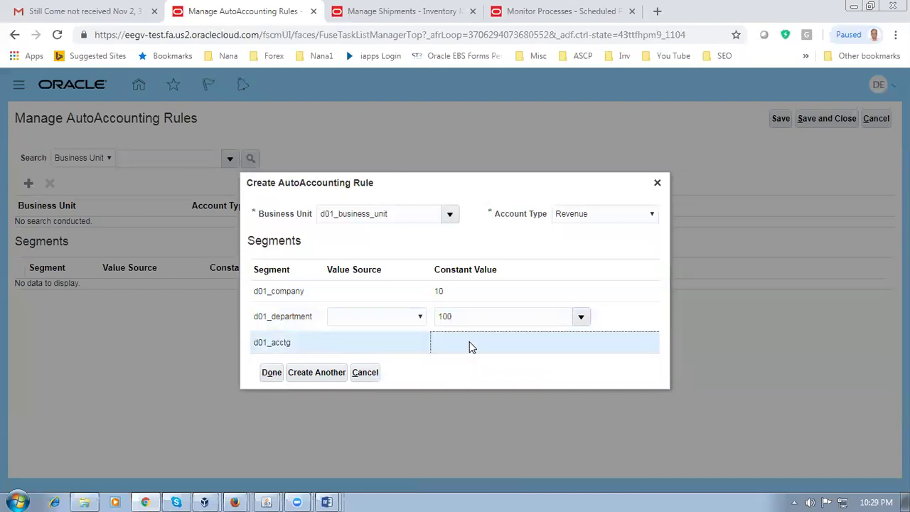
{"action": "type", "text": "1000"}
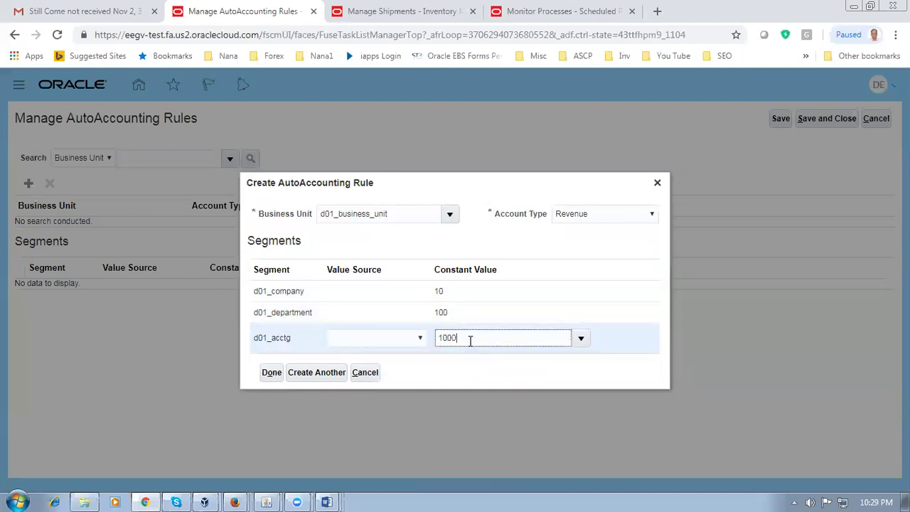
{"action": "left_click", "coordinate": [307, 374]}
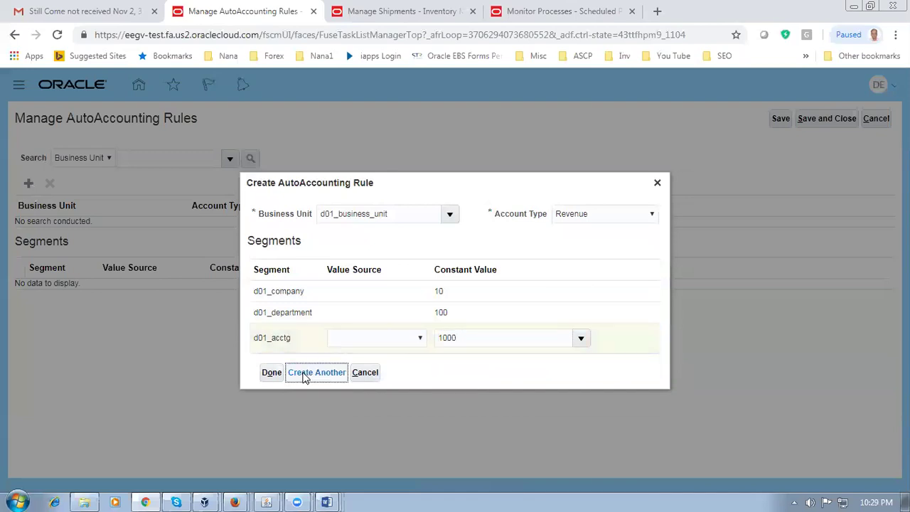
Step: Create a Tax rule with constants 10, 100 and 1000, and start another
{"action": "left_click", "coordinate": [611, 245]}
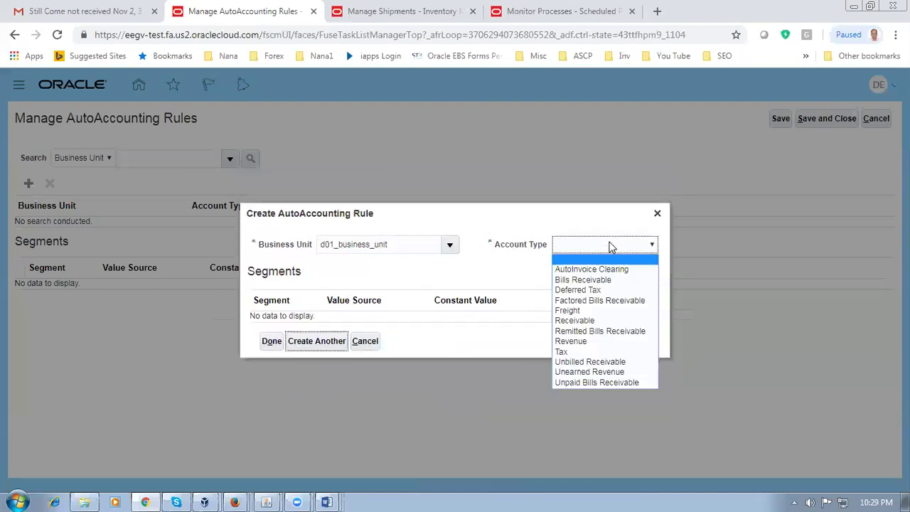
{"action": "left_click", "coordinate": [569, 352]}
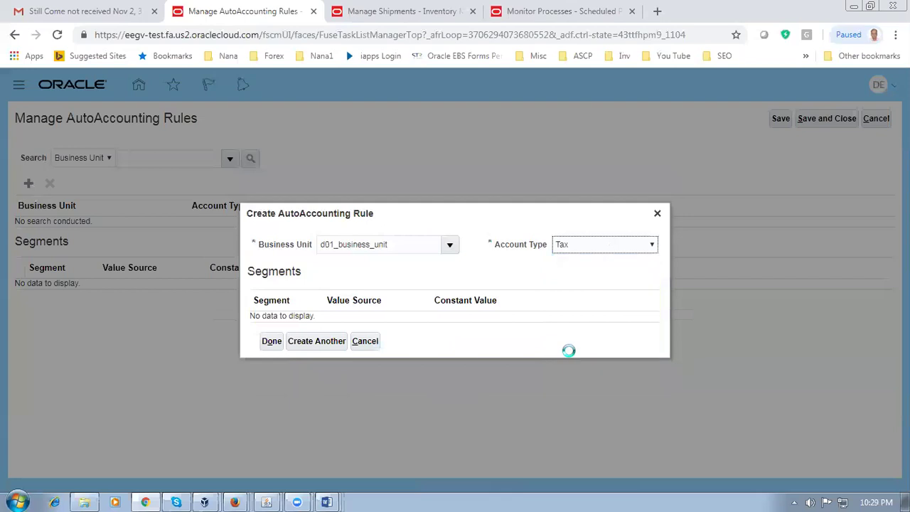
{"action": "left_click", "coordinate": [463, 299]}
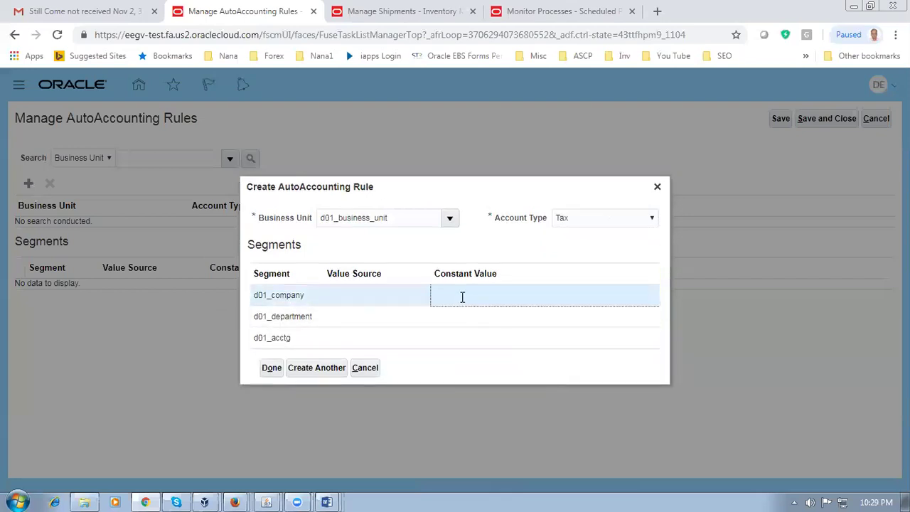
{"action": "type", "text": "10"}
{"action": "left_click", "coordinate": [465, 320]}
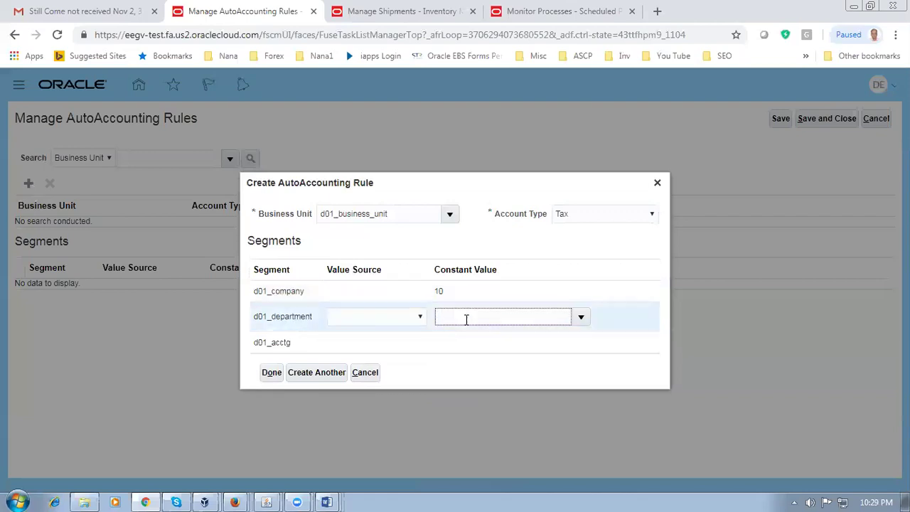
{"action": "left_click", "coordinate": [467, 344]}
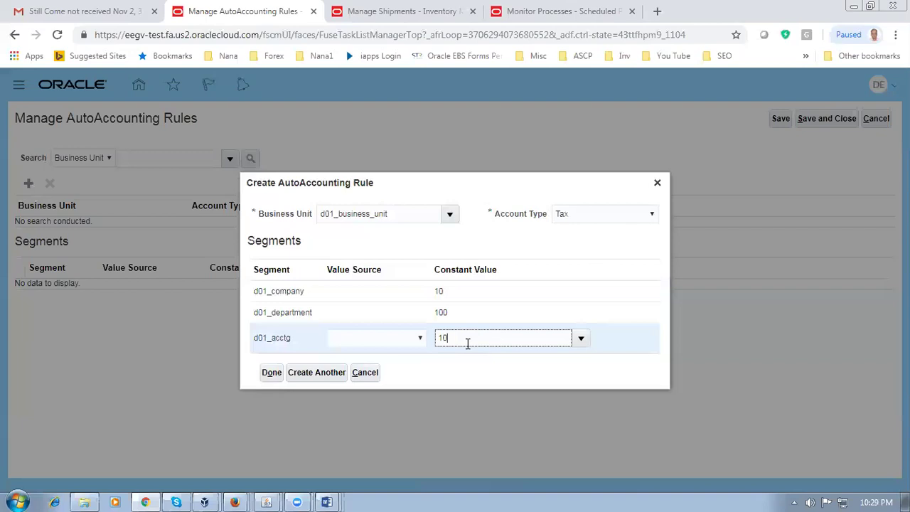
{"action": "left_click", "coordinate": [322, 372]}
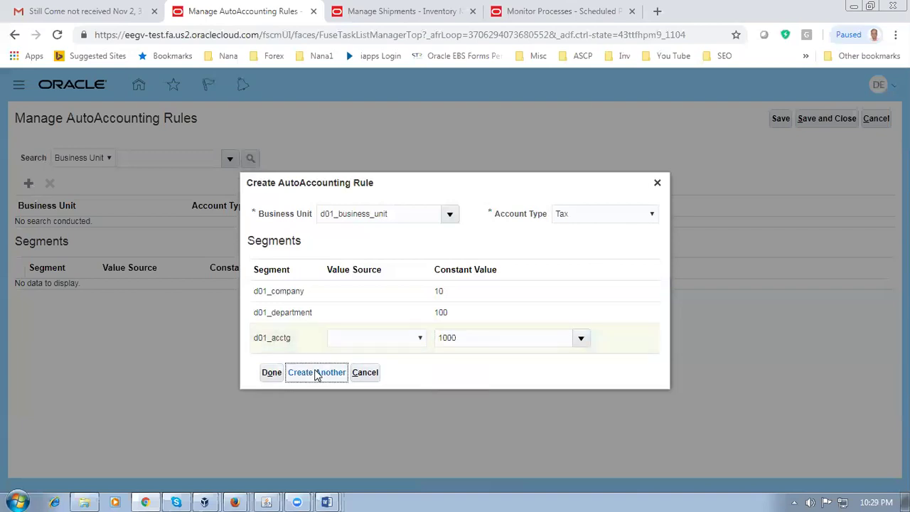
Step: Create an Unbilled Receivable AutoAccounting rule with constants 10, 100 and 1000
{"action": "left_click", "coordinate": [597, 244]}
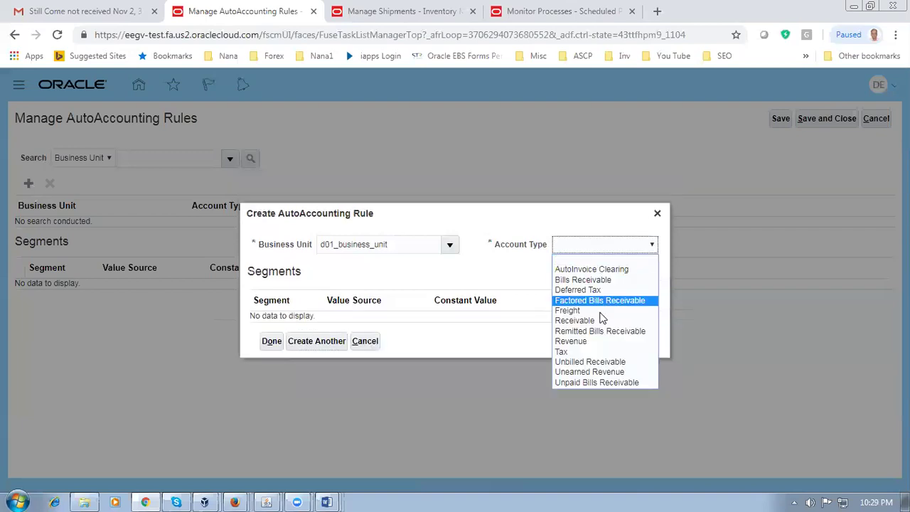
{"action": "left_click", "coordinate": [597, 360]}
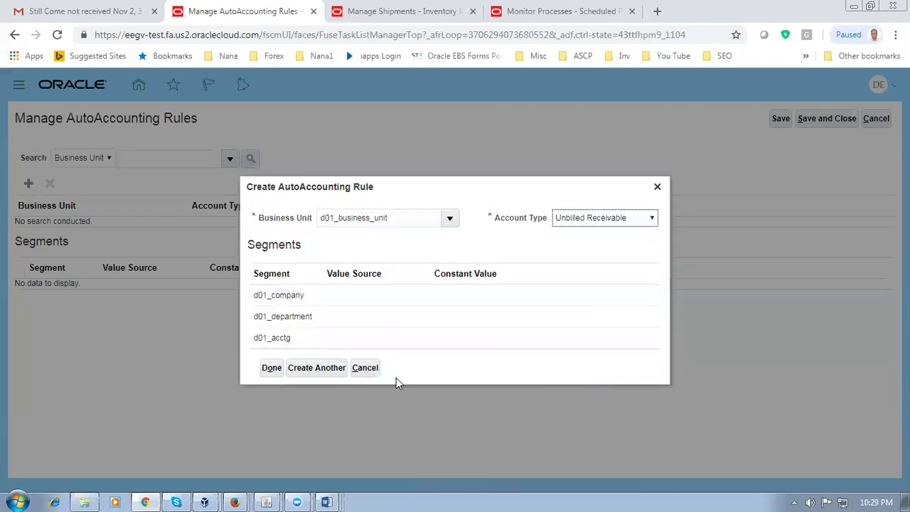
{"action": "left_click", "coordinate": [450, 303]}
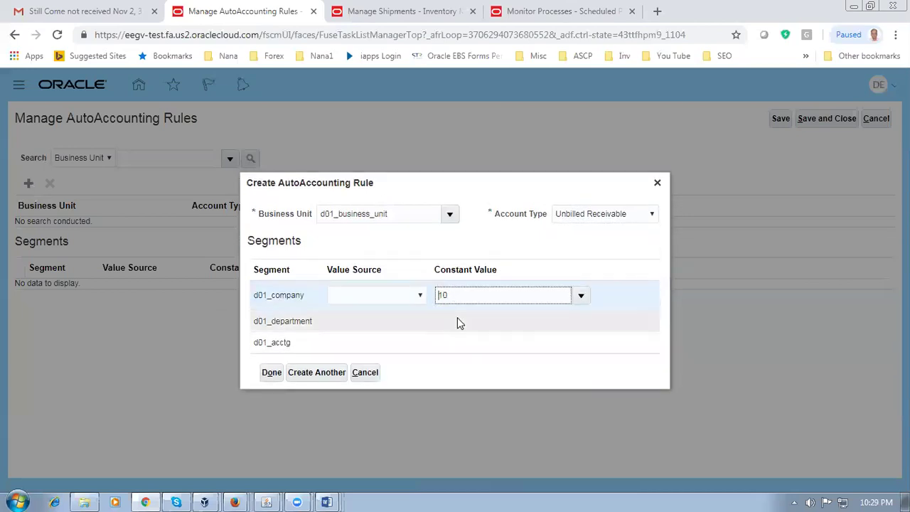
{"action": "left_click", "coordinate": [458, 317]}
{"action": "left_click", "coordinate": [466, 347]}
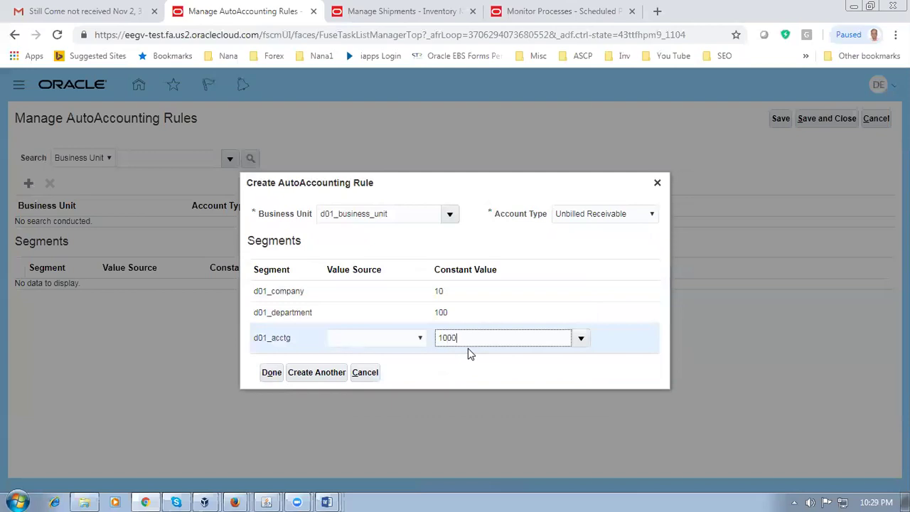
{"action": "left_click", "coordinate": [300, 375]}
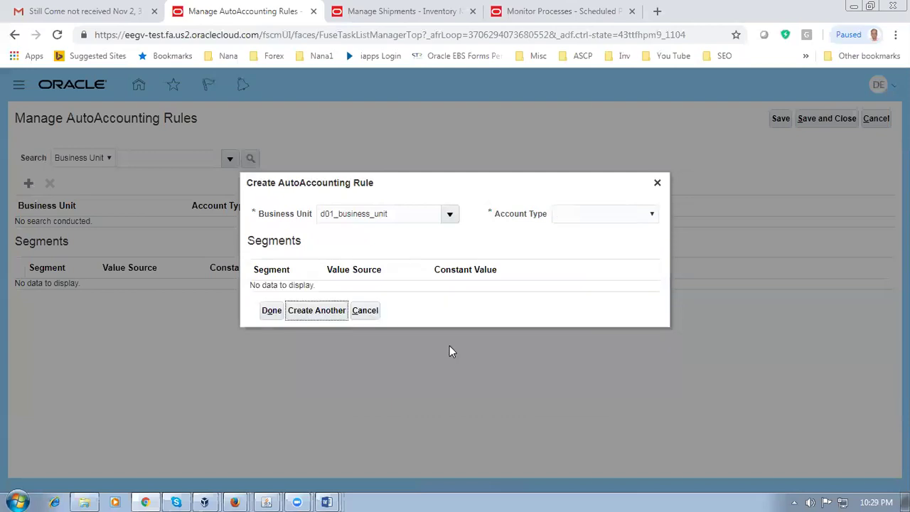
Step: Create an Unearned Revenue rule with constants 10, 100 and 1000
{"action": "left_click", "coordinate": [591, 246]}
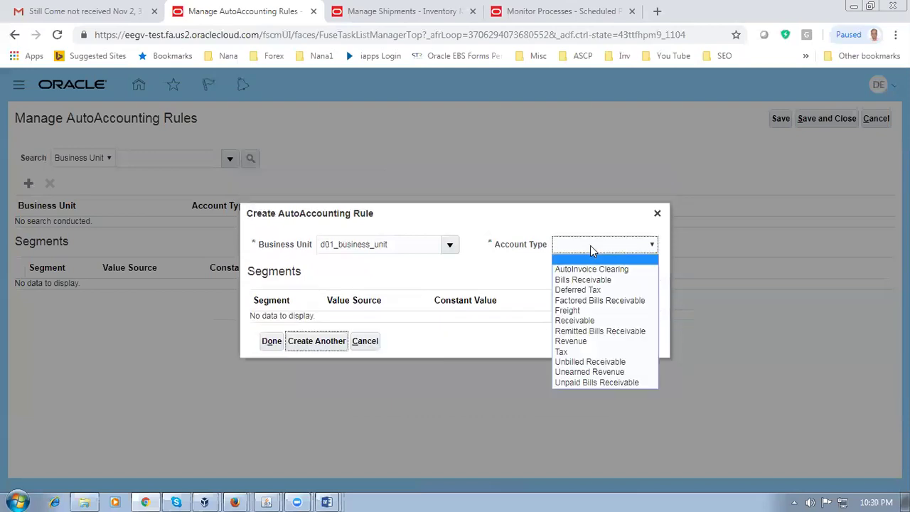
{"action": "left_click", "coordinate": [589, 372]}
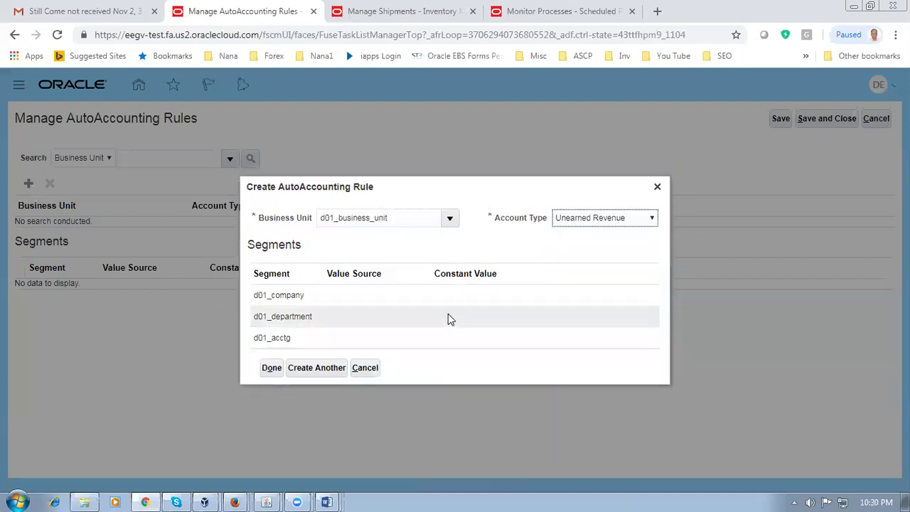
{"action": "left_click", "coordinate": [455, 295]}
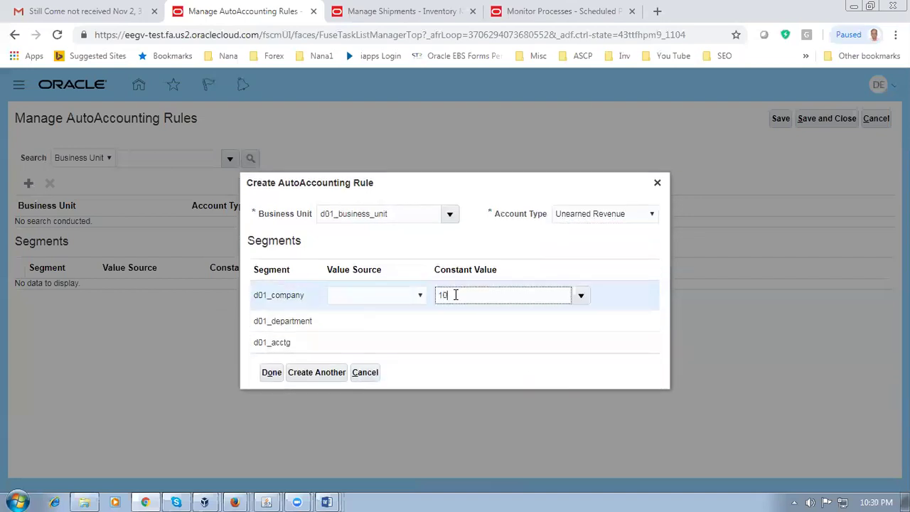
{"action": "type", "text": "10"}
{"action": "left_click", "coordinate": [453, 319]}
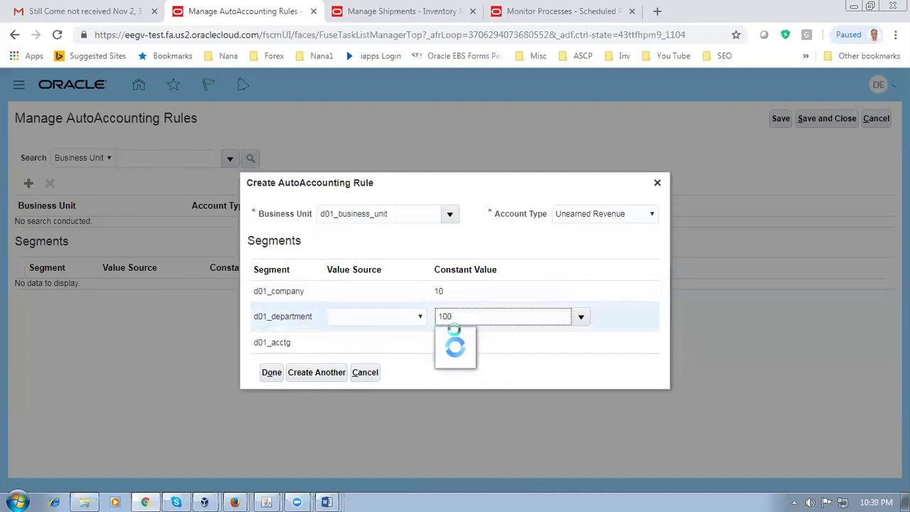
{"action": "left_click", "coordinate": [463, 343]}
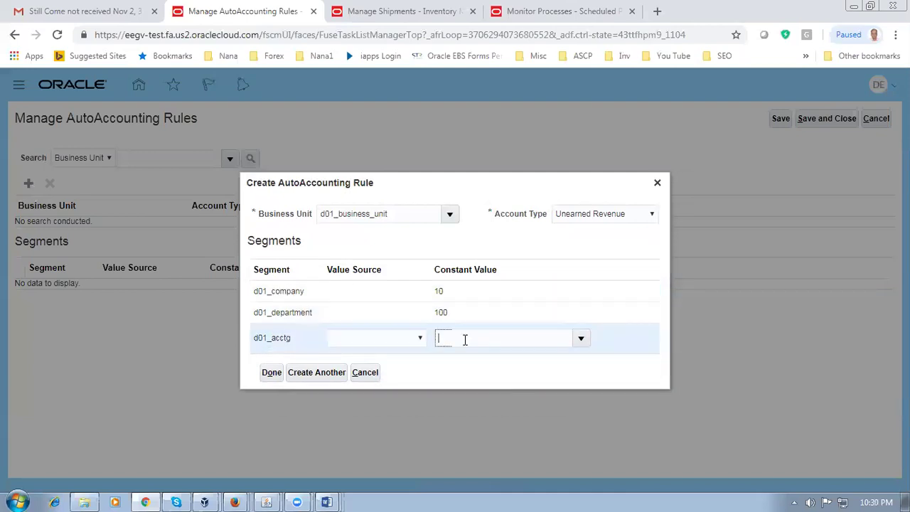
{"action": "type", "text": "1000"}
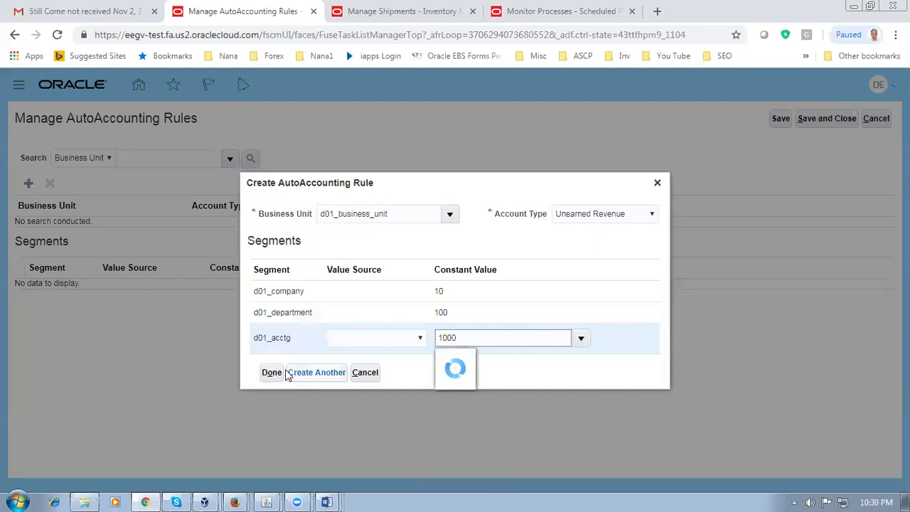
{"action": "left_click", "coordinate": [295, 372]}
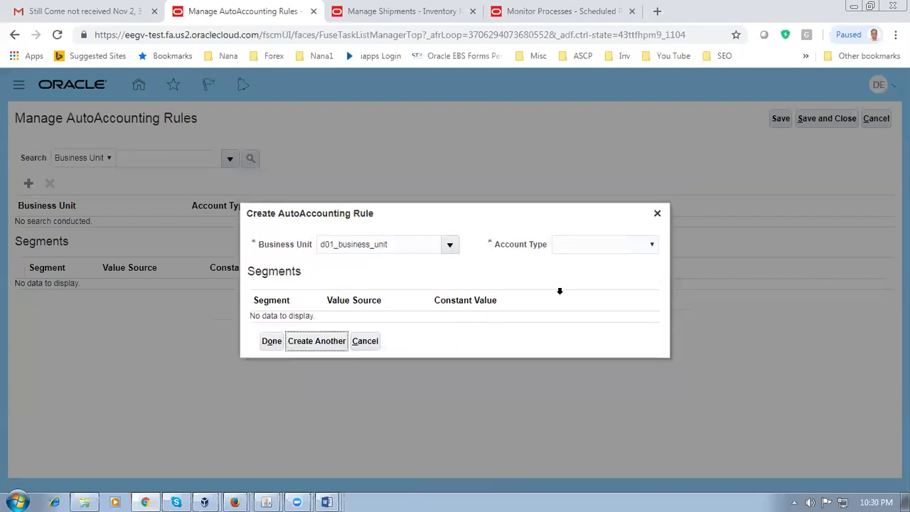
Step: Create an Unpaid Bills Receivable rule with constants 10, 100 and 1000, and finish
{"action": "left_click", "coordinate": [583, 249]}
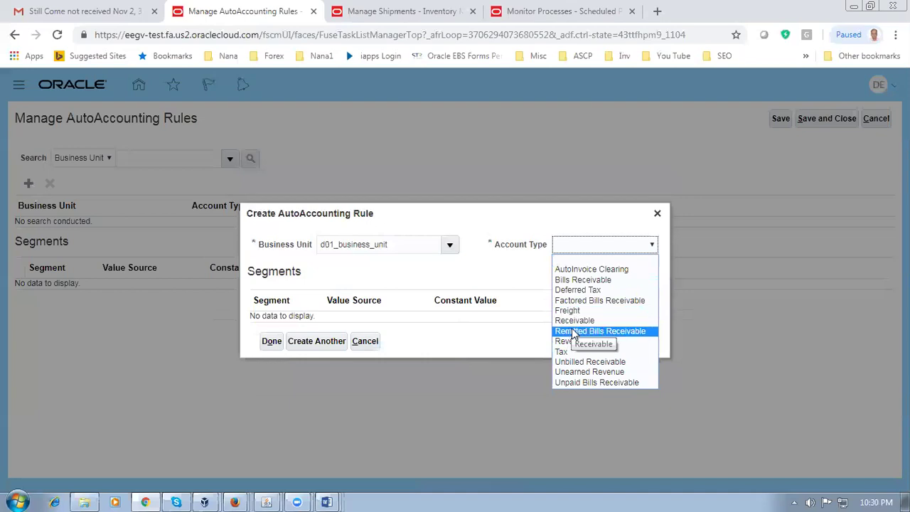
{"action": "left_click", "coordinate": [582, 385]}
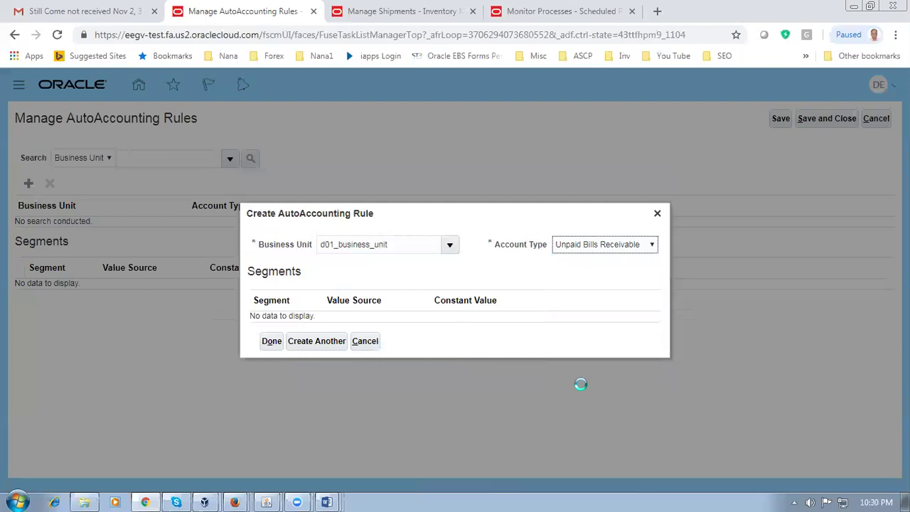
{"action": "left_click", "coordinate": [445, 304]}
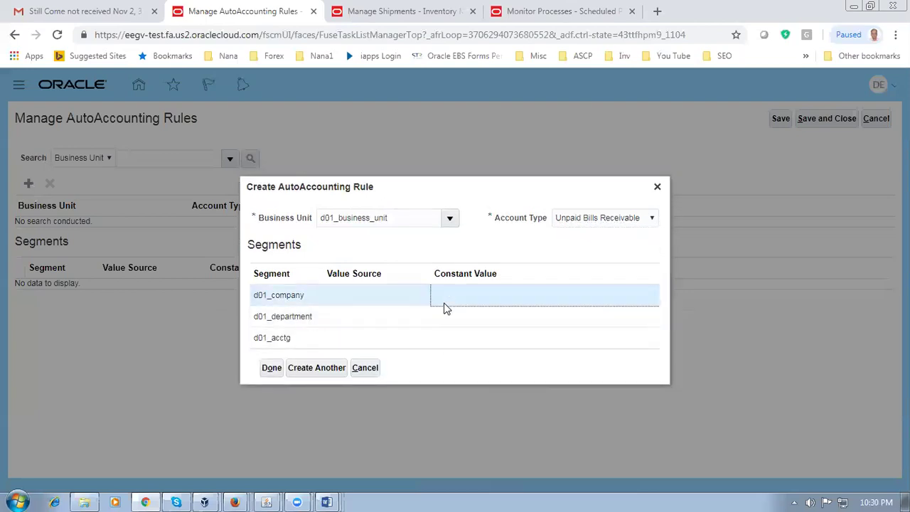
{"action": "left_click", "coordinate": [445, 303]}
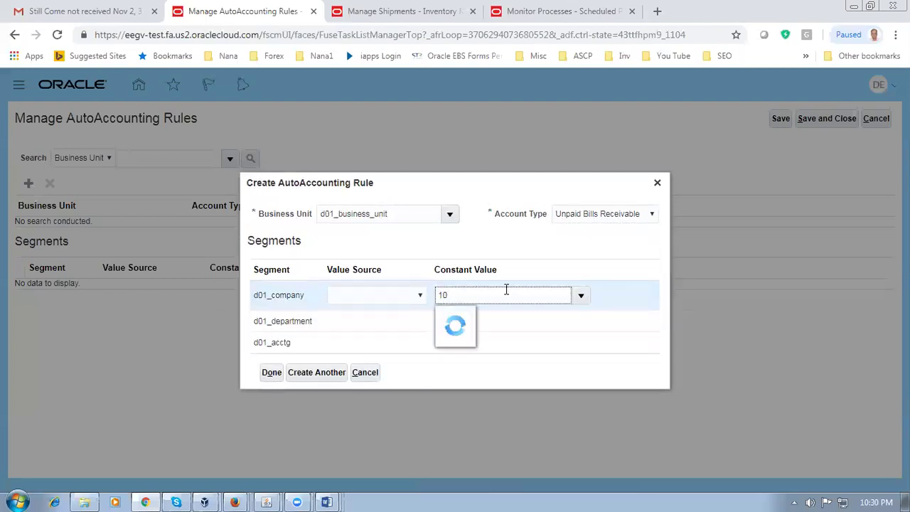
{"action": "left_click", "coordinate": [479, 332]}
{"action": "left_click", "coordinate": [479, 331]}
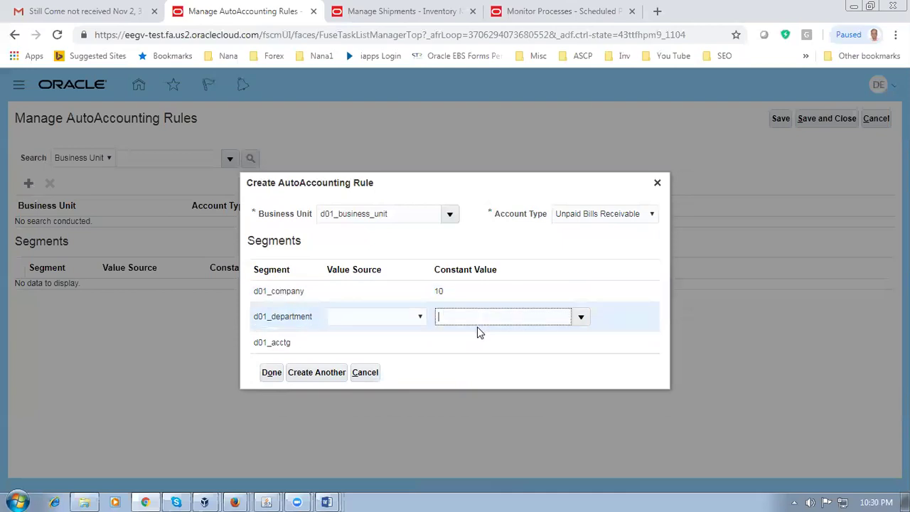
{"action": "type", "text": "100"}
{"action": "left_click", "coordinate": [480, 344]}
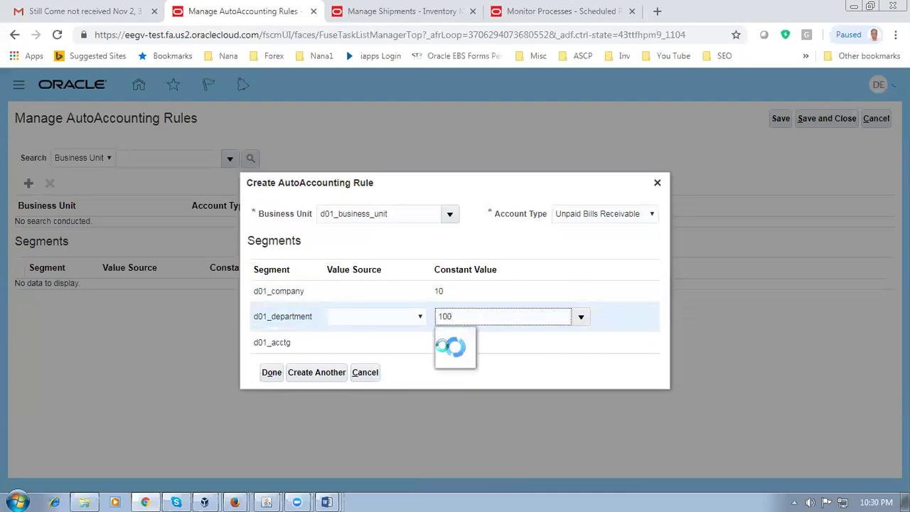
{"action": "left_click", "coordinate": [482, 344]}
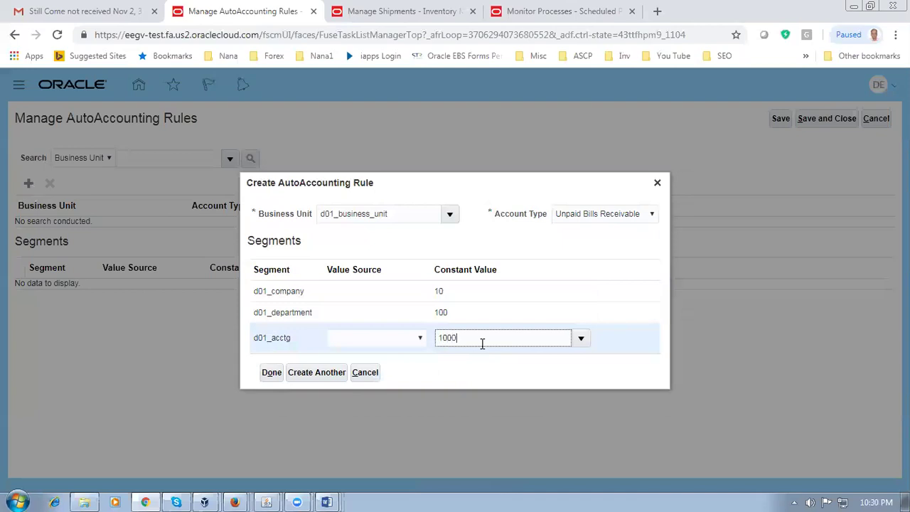
{"action": "left_click", "coordinate": [262, 379]}
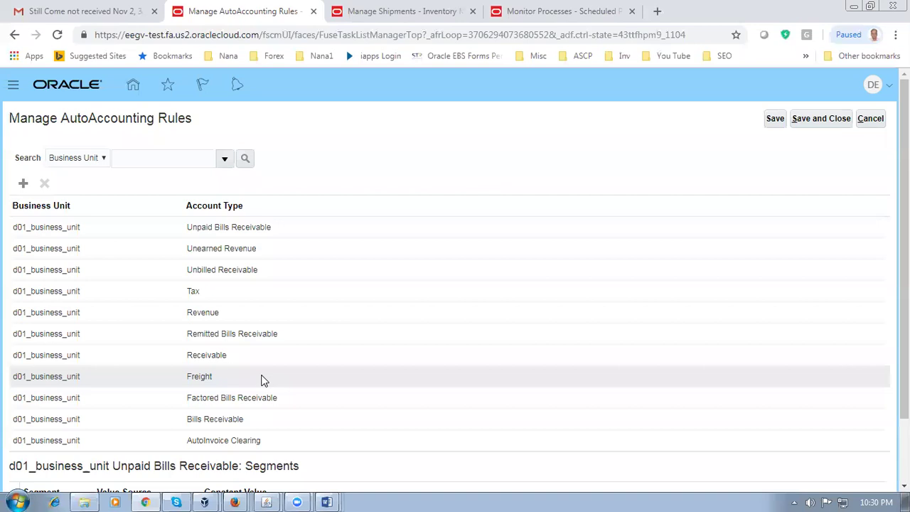
Step: Save and close the AutoAccounting rules
{"action": "scroll", "coordinate": [905, 285], "scroll_direction": "down", "scroll_amount": 1}
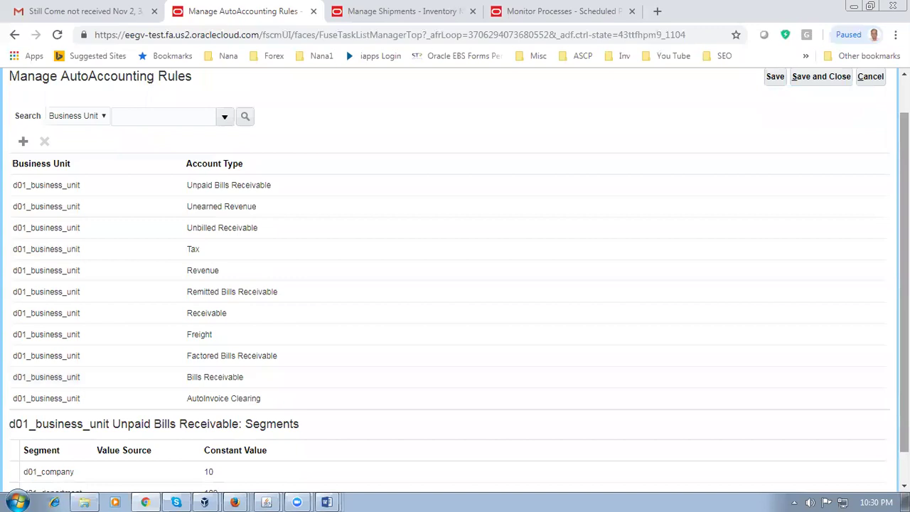
{"action": "scroll", "coordinate": [455, 285], "scroll_direction": "up", "scroll_amount": 1}
{"action": "left_click", "coordinate": [833, 121]}
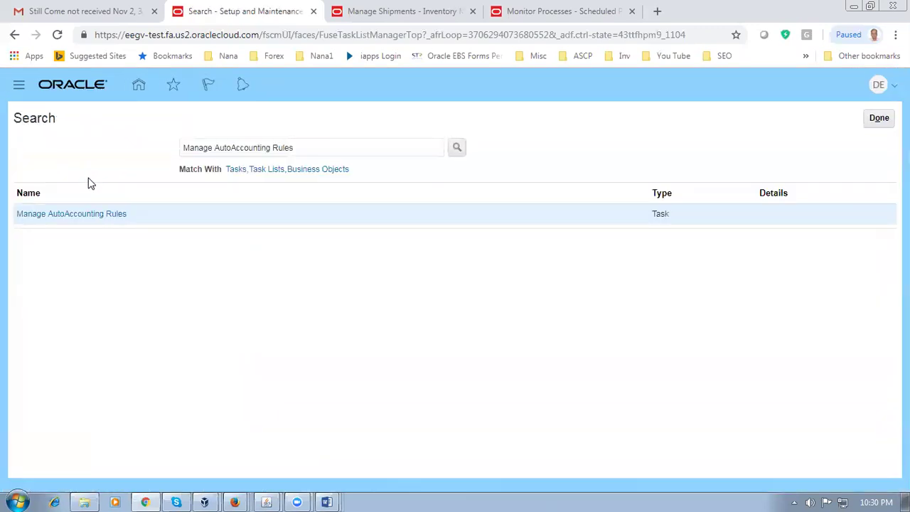
Step: Check the next worksheet step, then leave the search page back to Setup: Financials
{"action": "key", "text": "alt+Tab"}
{"action": "left_click", "coordinate": [260, 323]}
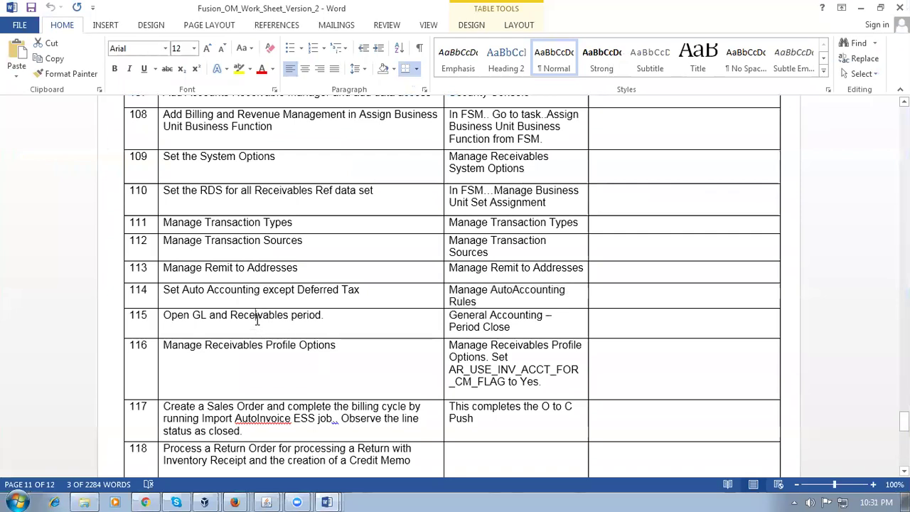
{"action": "key", "text": "alt+Tab"}
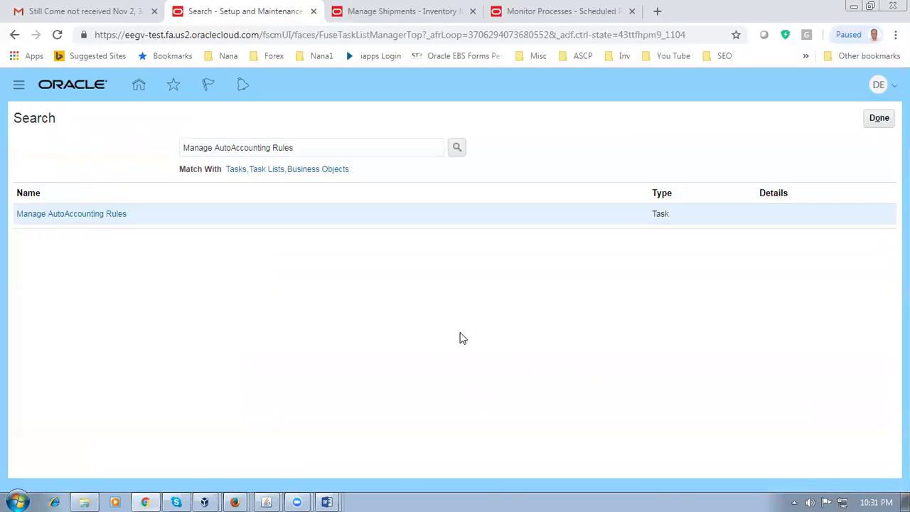
{"action": "left_click", "coordinate": [873, 120]}
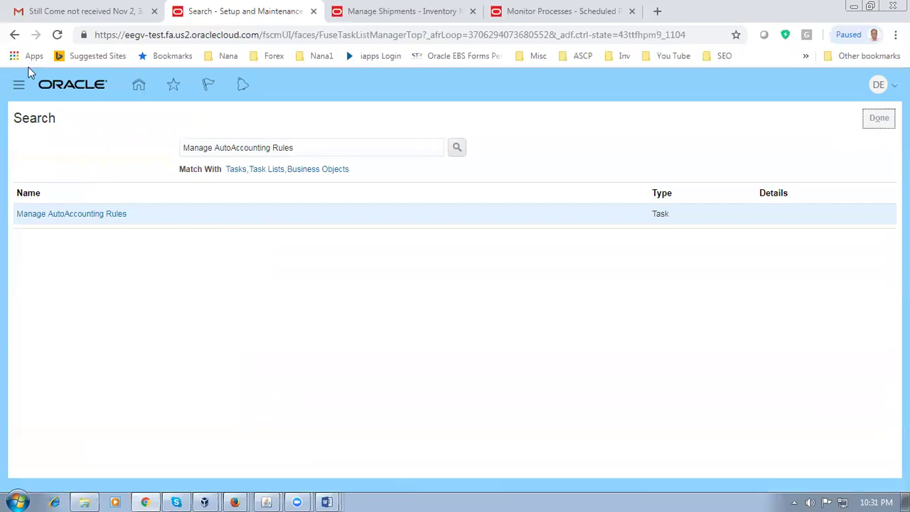
Step: Switch the browser to full screen and bring up the Navigator
{"action": "left_click", "coordinate": [16, 88]}
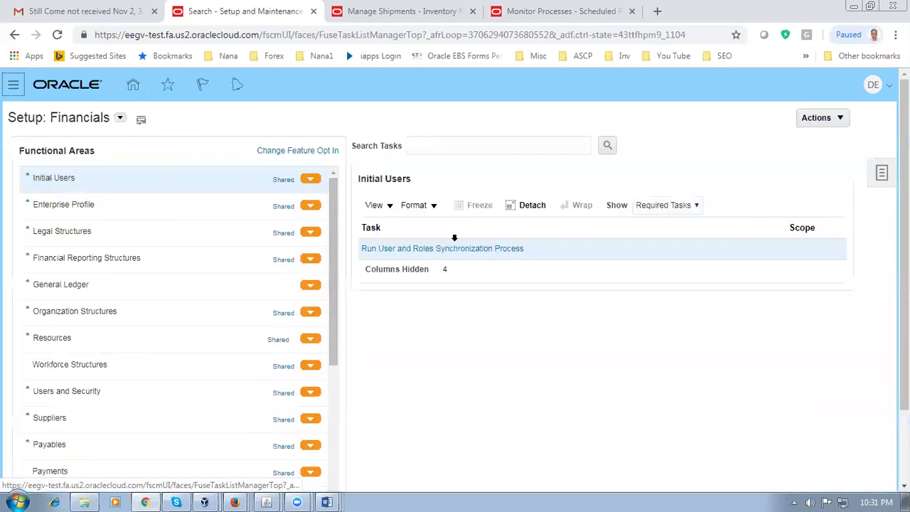
{"action": "scroll", "coordinate": [508, 402], "scroll_direction": "down", "scroll_amount": 1}
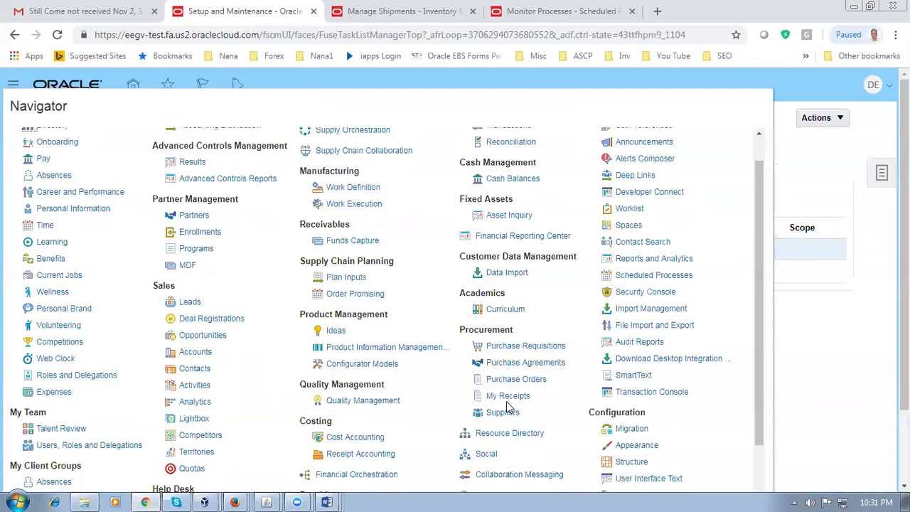
{"action": "scroll", "coordinate": [508, 406], "scroll_direction": "down", "scroll_amount": 2}
{"action": "left_click", "coordinate": [368, 439]}
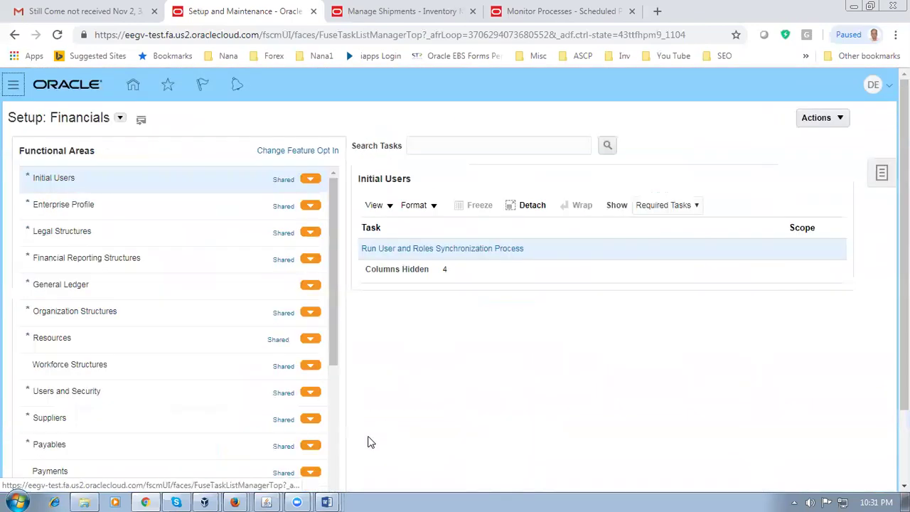
{"action": "key", "text": "F11"}
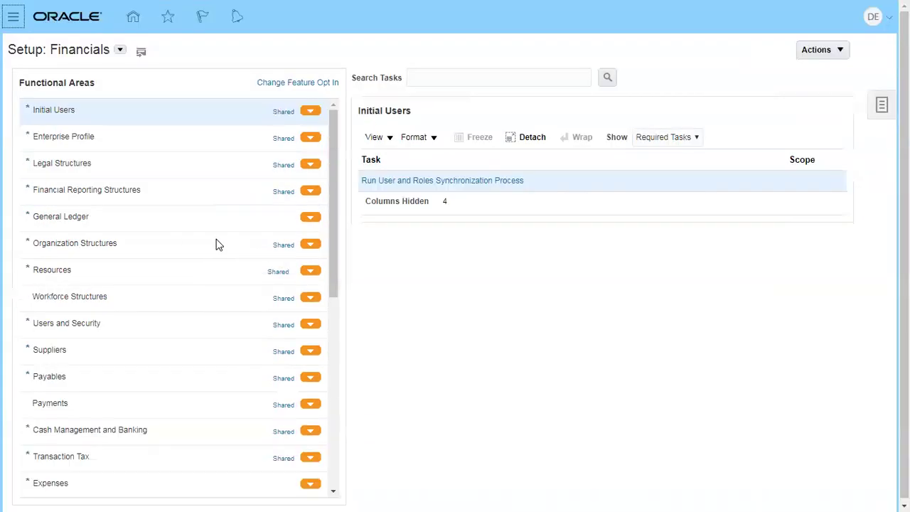
{"action": "left_click", "coordinate": [13, 17]}
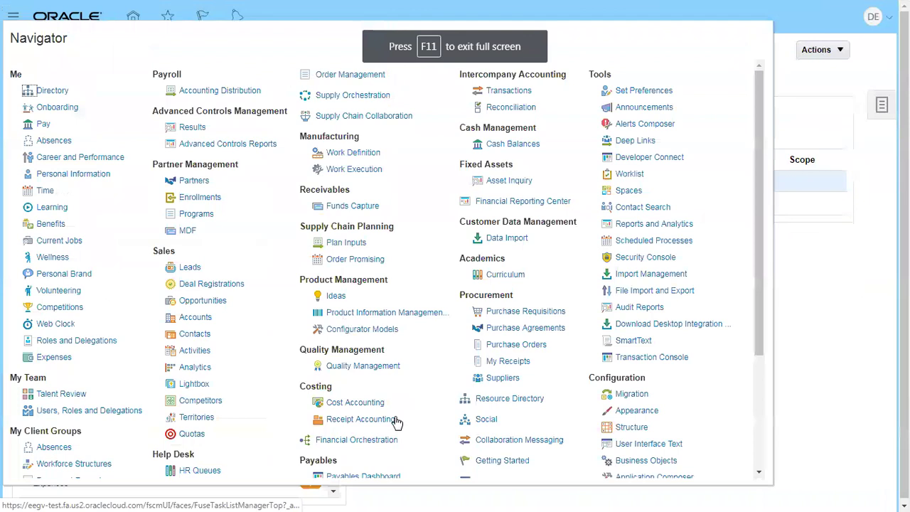
{"action": "scroll", "coordinate": [396, 422], "scroll_direction": "down", "scroll_amount": 2}
Step: In Period Close, set Jan-18 as the first Receivables period for d01_primary_ledger and accept the warning
{"action": "left_click", "coordinate": [369, 469]}
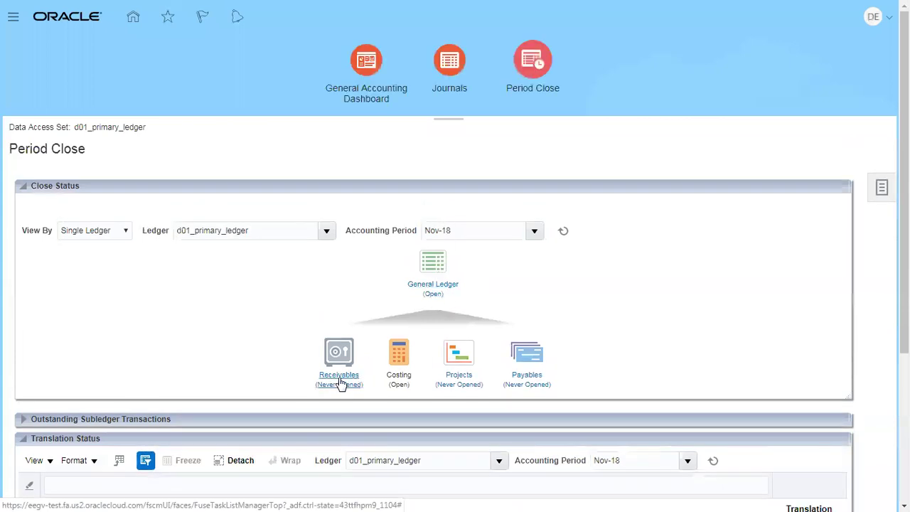
{"action": "left_click", "coordinate": [340, 380]}
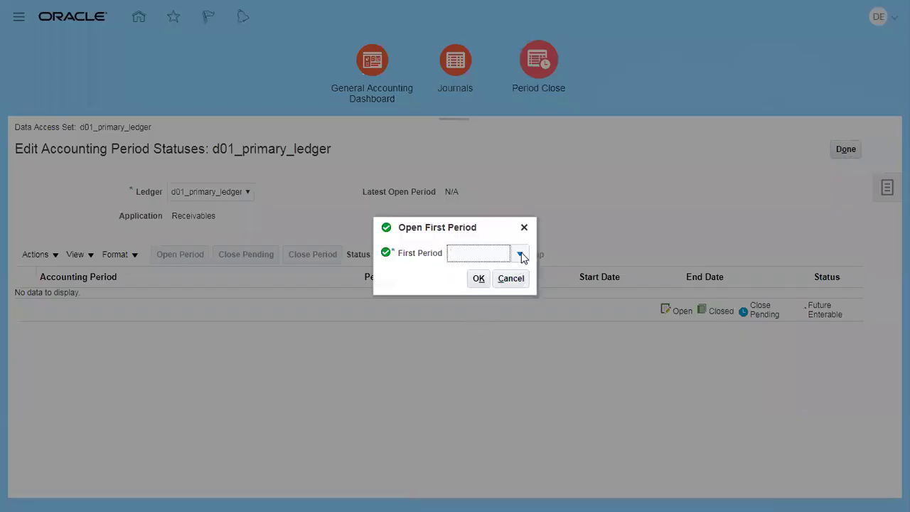
{"action": "left_click", "coordinate": [521, 255]}
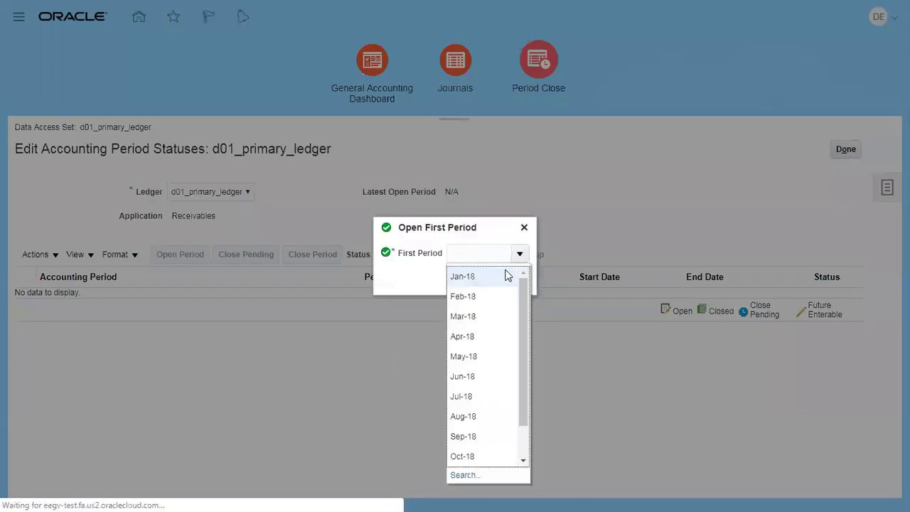
{"action": "left_click", "coordinate": [508, 275]}
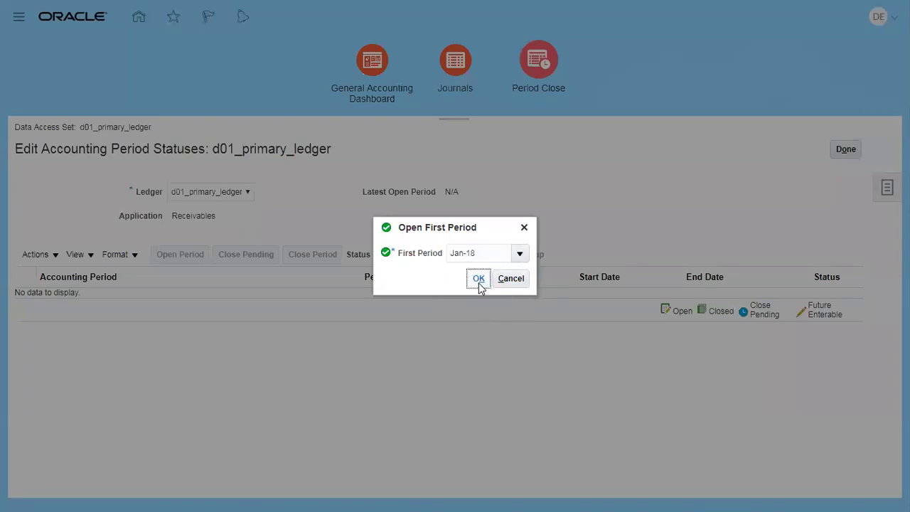
{"action": "left_click", "coordinate": [479, 280]}
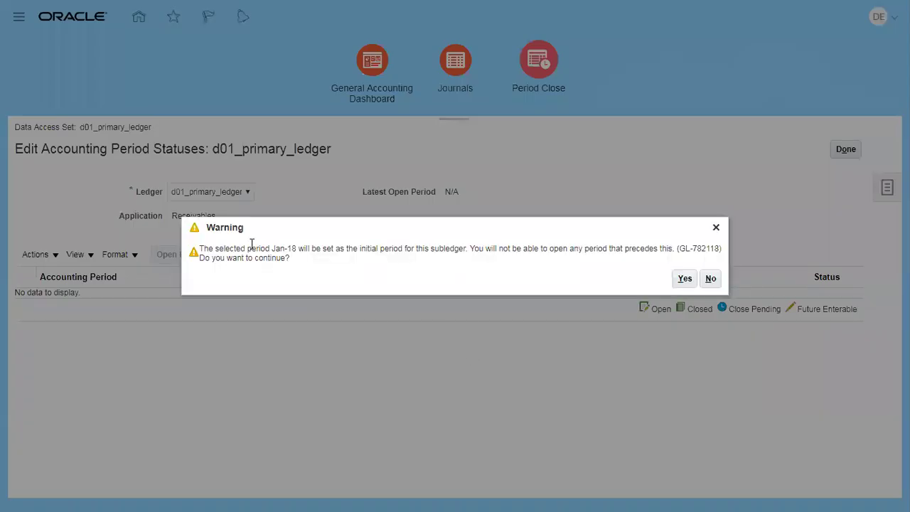
{"action": "left_click_drag", "start_coordinate": [251, 244], "coordinate": [348, 250]}
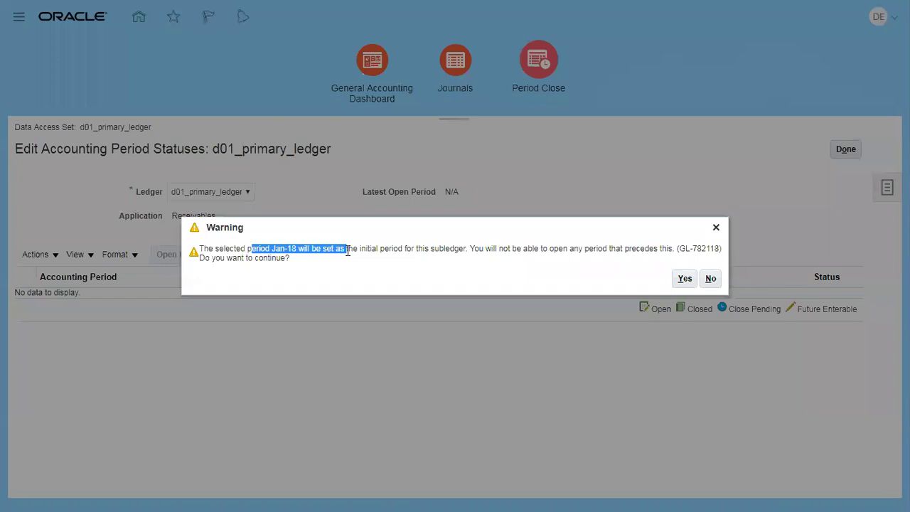
{"action": "left_click", "coordinate": [678, 280]}
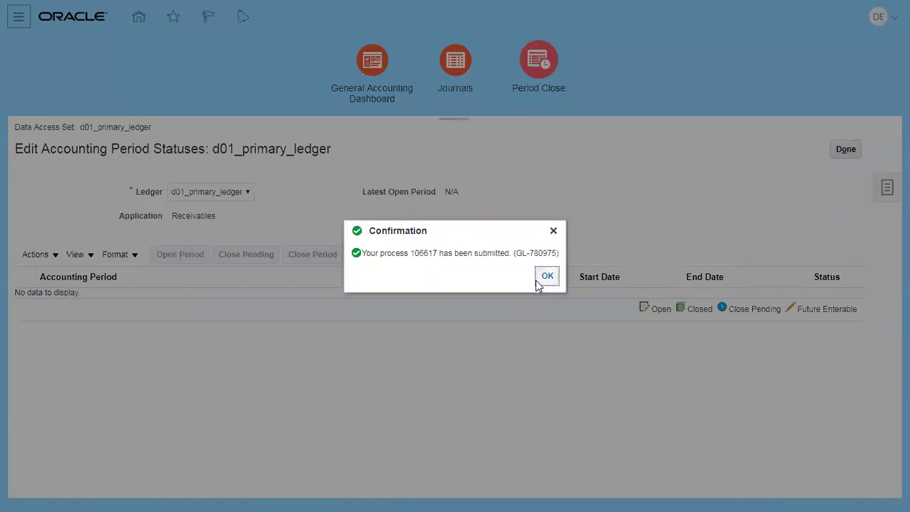
{"action": "left_click", "coordinate": [539, 279]}
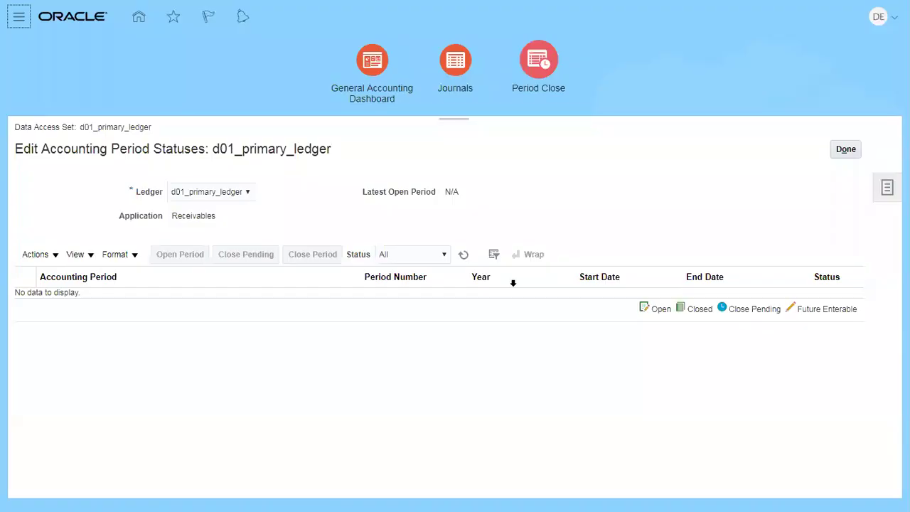
Step: Refresh until Jan-18 shows open, then open all periods through target period Dec-18
{"action": "left_click", "coordinate": [463, 256]}
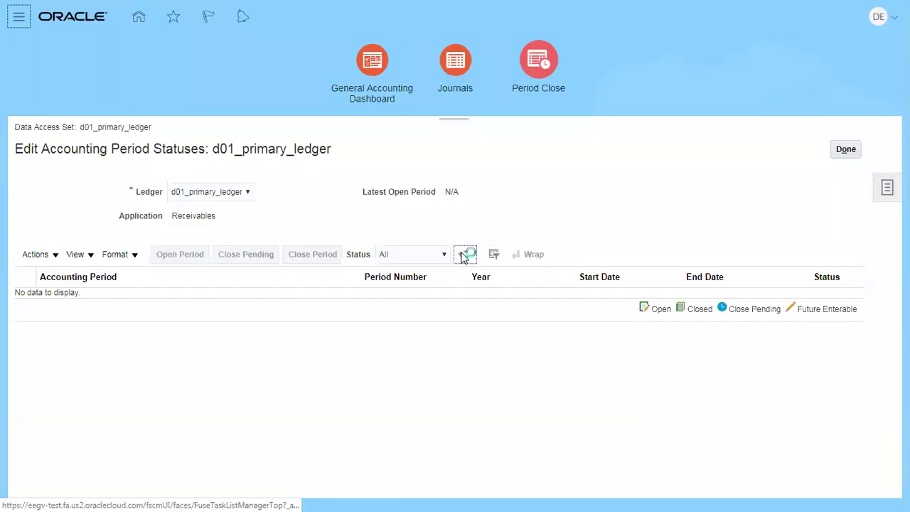
{"action": "left_click", "coordinate": [464, 256]}
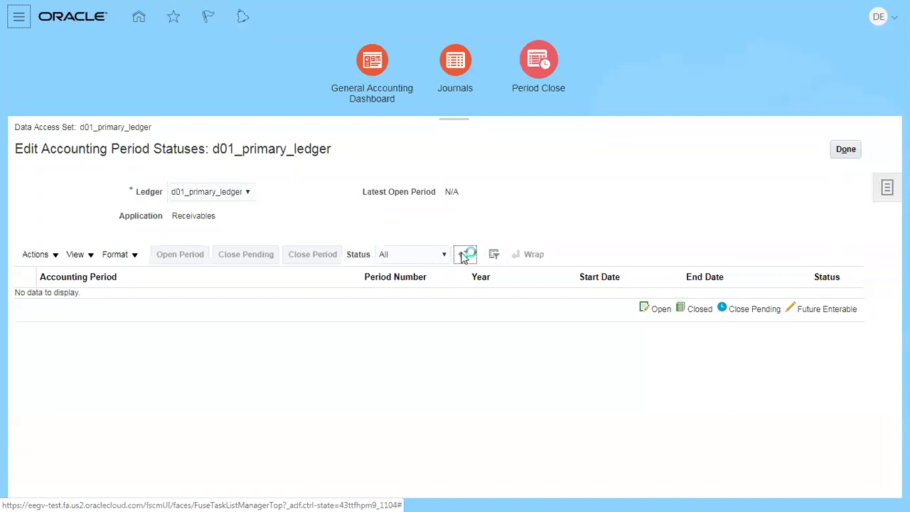
{"action": "left_click", "coordinate": [464, 256]}
{"action": "left_click", "coordinate": [464, 256]}
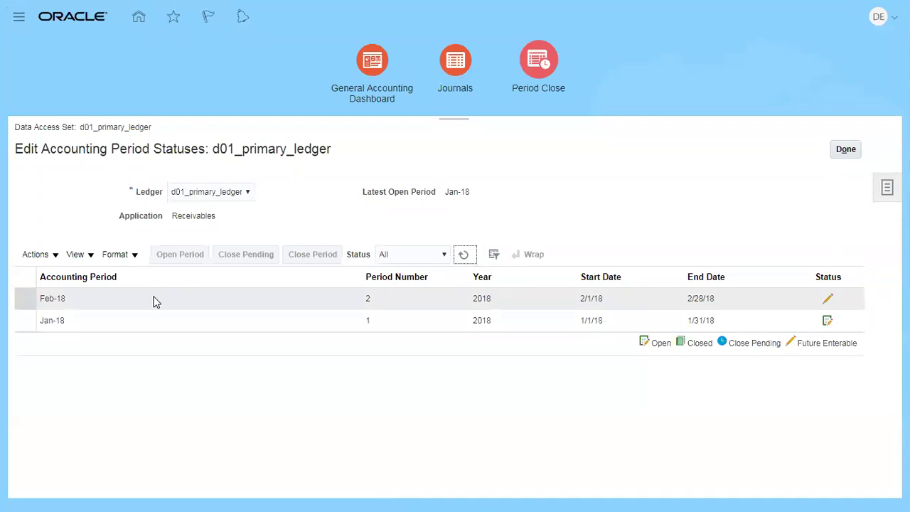
{"action": "left_click", "coordinate": [40, 260]}
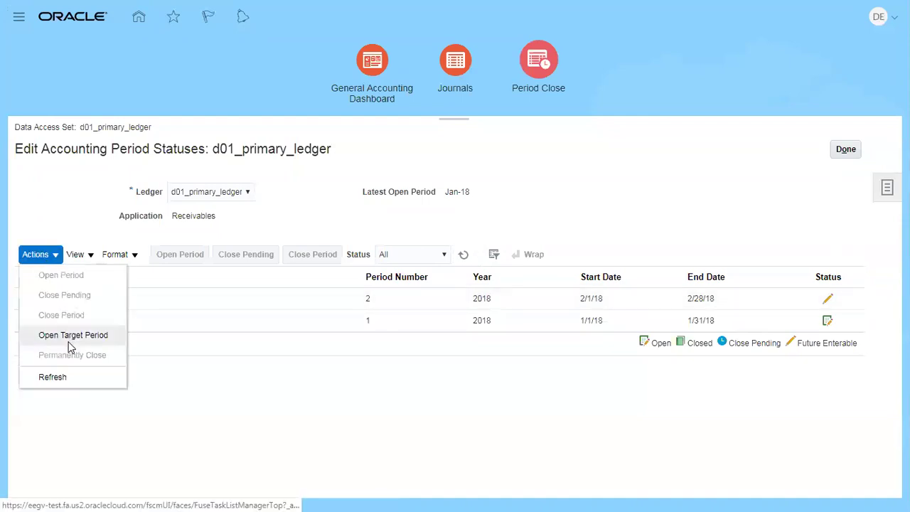
{"action": "left_click", "coordinate": [69, 336]}
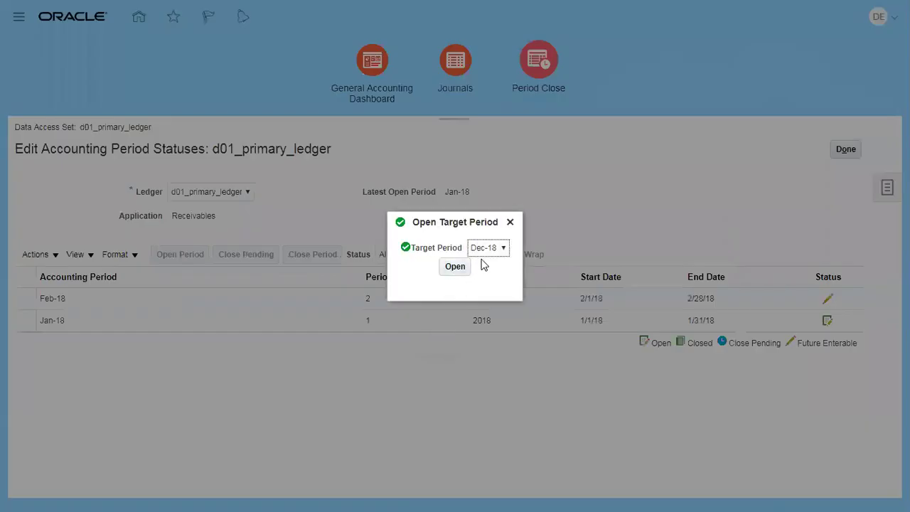
{"action": "left_click", "coordinate": [456, 268]}
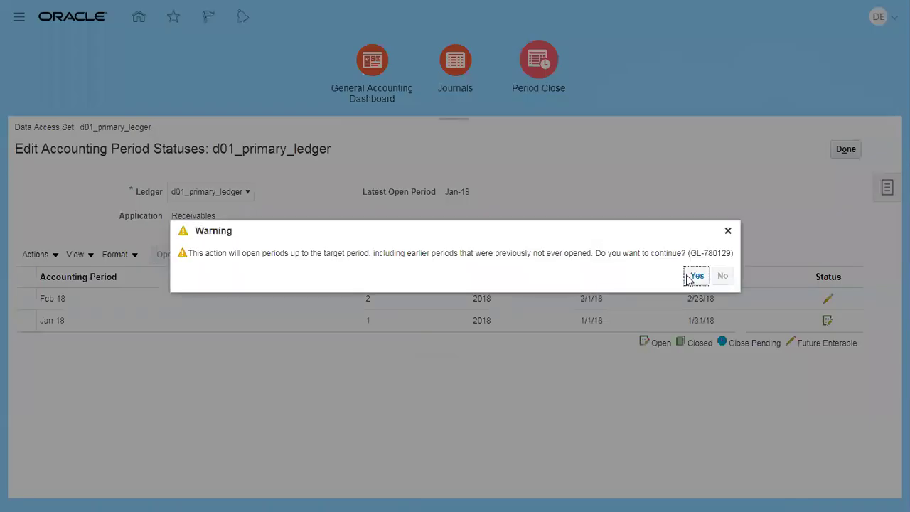
{"action": "left_click", "coordinate": [696, 275]}
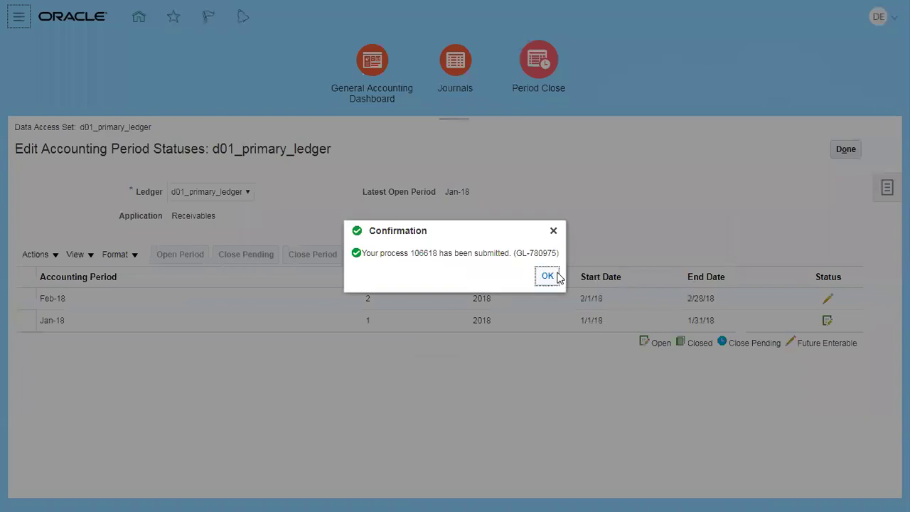
{"action": "left_click", "coordinate": [548, 276]}
Step: Refresh the period list and switch to the Word setup worksheet
{"action": "left_click", "coordinate": [463, 256]}
{"action": "left_click", "coordinate": [463, 254]}
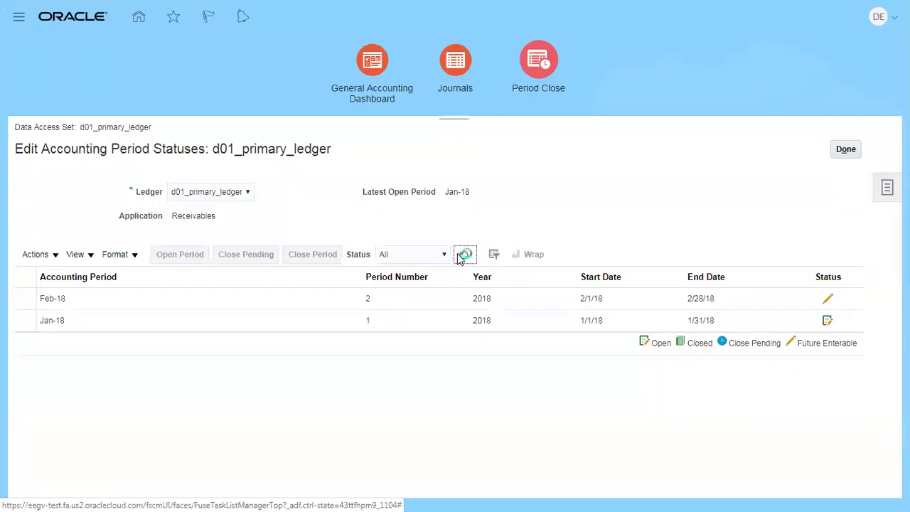
{"action": "key", "text": "alt+Tab"}
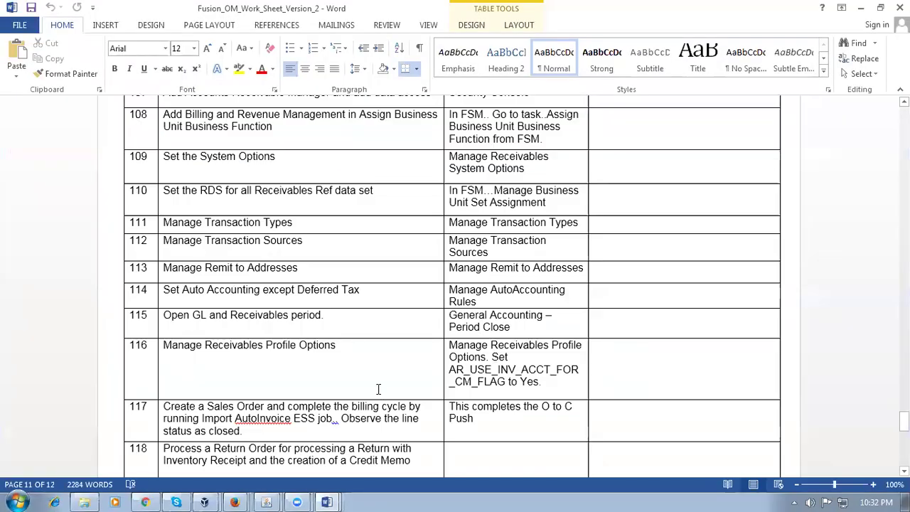
Step: Highlight 'Manage Receivables Profile Options' in row 116, then refresh to confirm periods open through Dec-18
{"action": "left_click", "coordinate": [360, 373]}
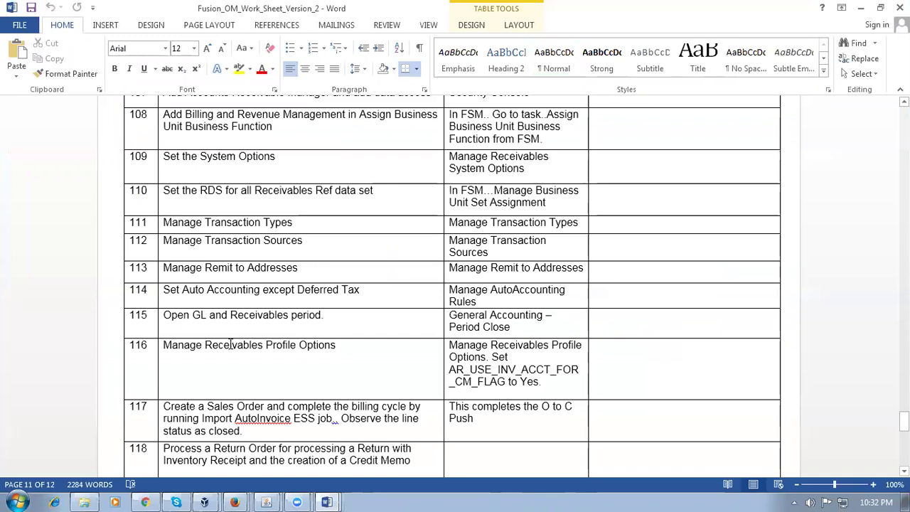
{"action": "left_click", "coordinate": [361, 350]}
{"action": "key", "text": "Tab"}
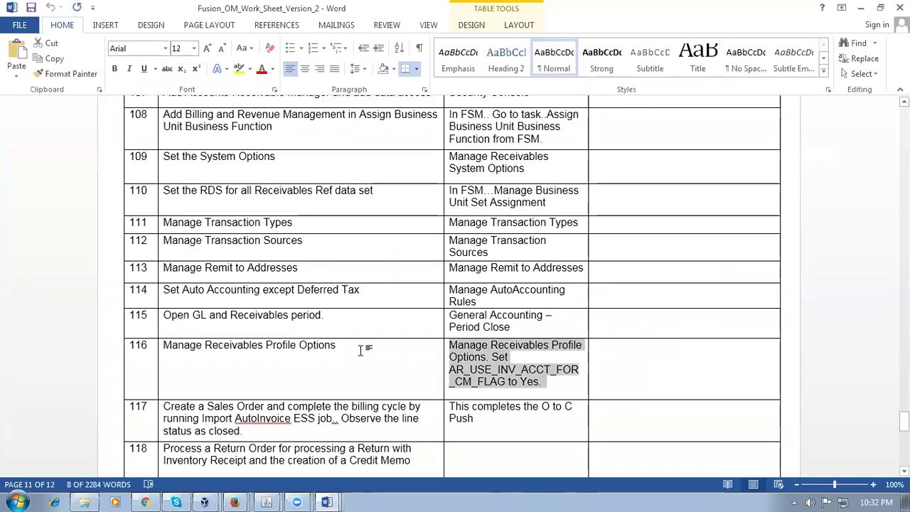
{"action": "key", "text": "Right"}
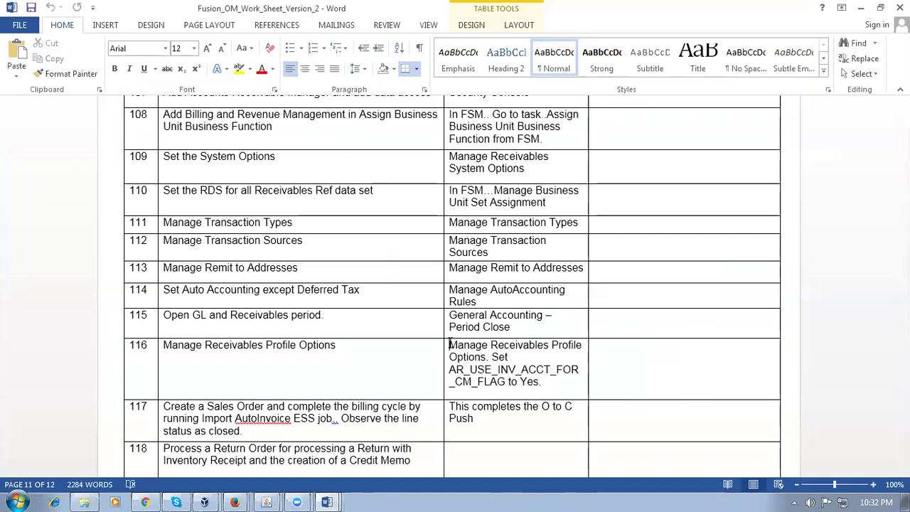
{"action": "left_click_drag", "start_coordinate": [457, 347], "coordinate": [489, 358]}
{"action": "key", "text": "ctrl+c"}
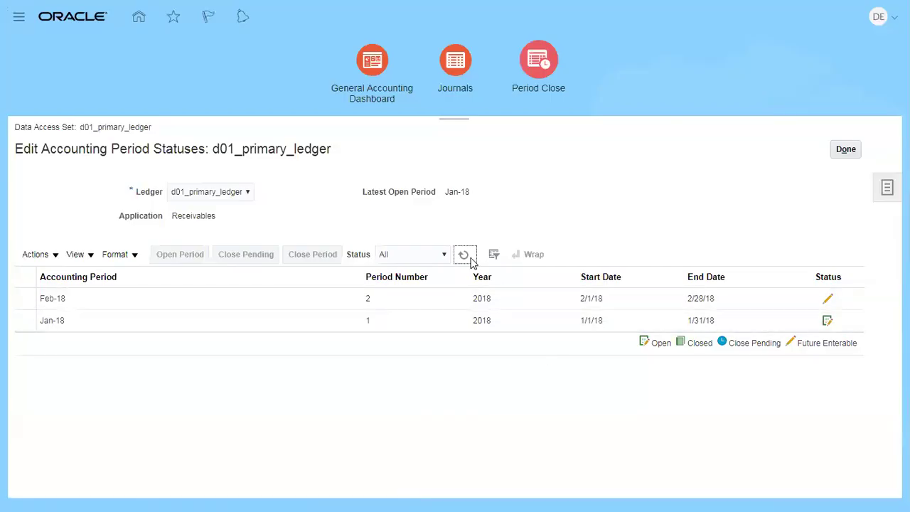
{"action": "left_click", "coordinate": [472, 260]}
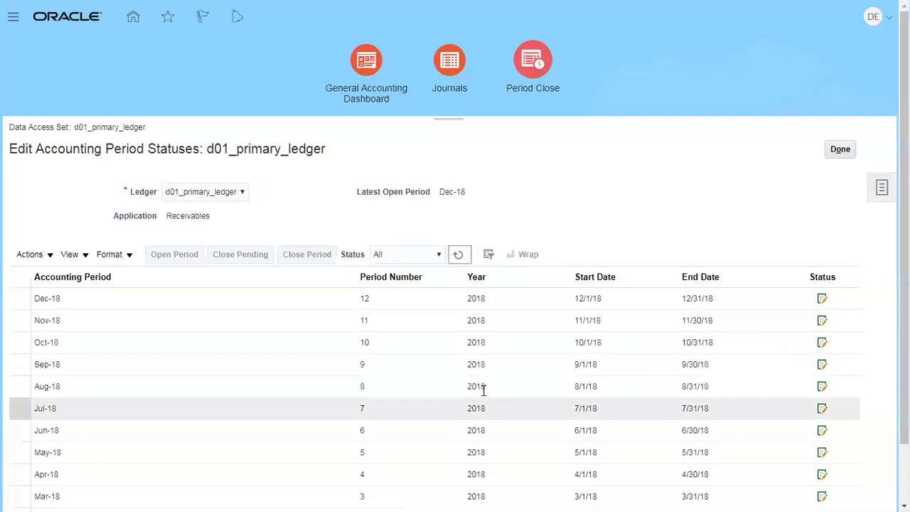
{"action": "left_click", "coordinate": [842, 150]}
Step: Exit full screen and go to Setup and Maintenance without saving the page
{"action": "key", "text": "F11"}
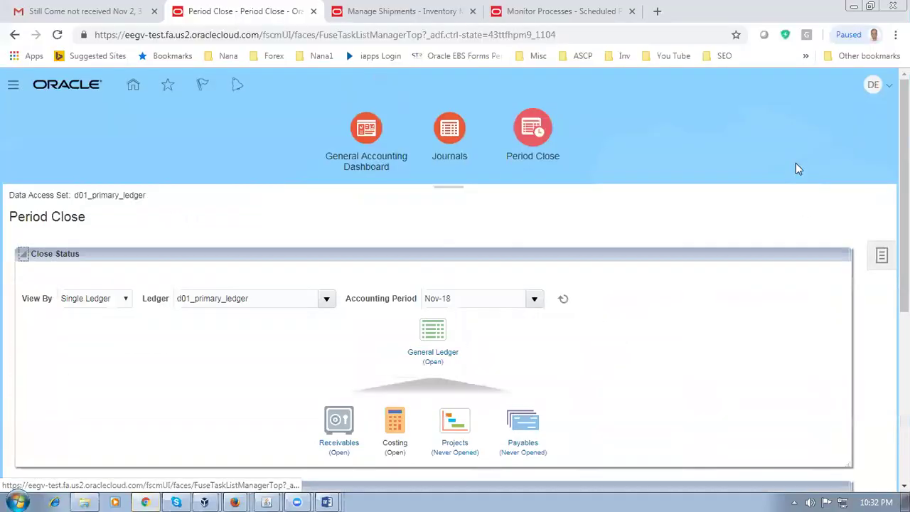
{"action": "left_click", "coordinate": [875, 86]}
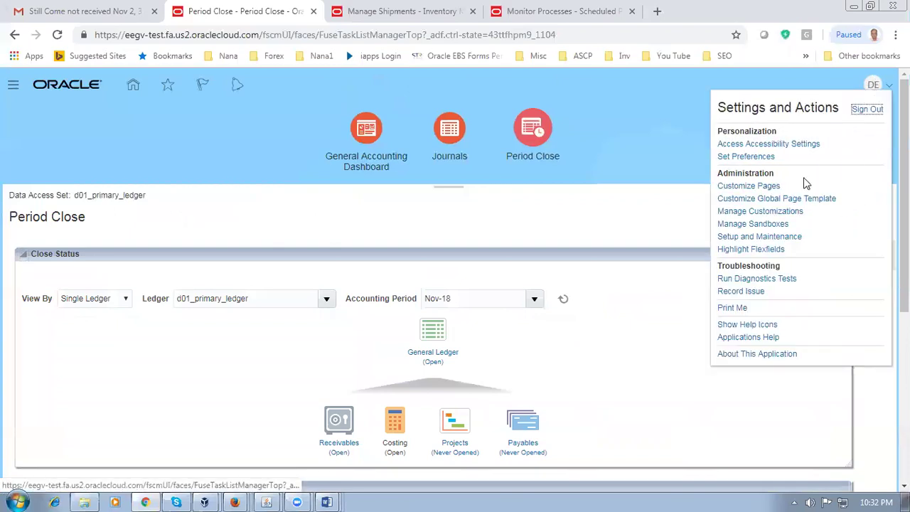
{"action": "left_click", "coordinate": [766, 240]}
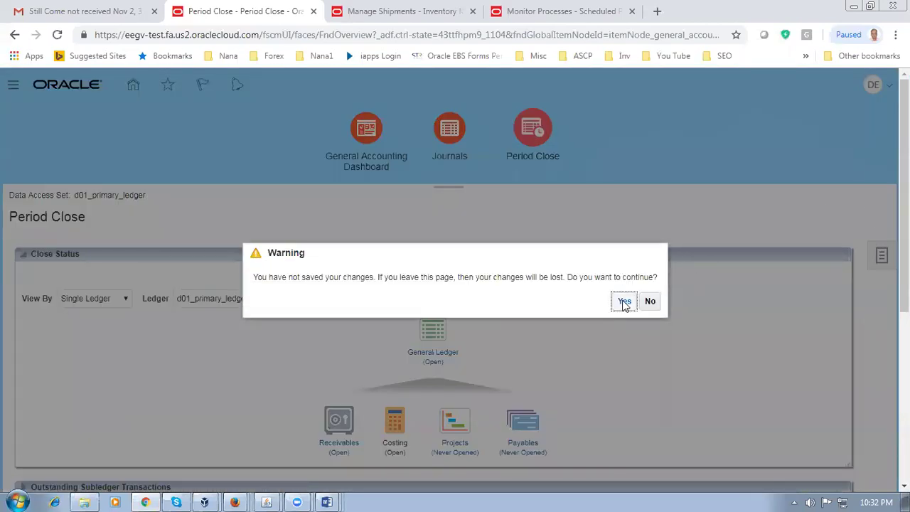
{"action": "left_click", "coordinate": [624, 302]}
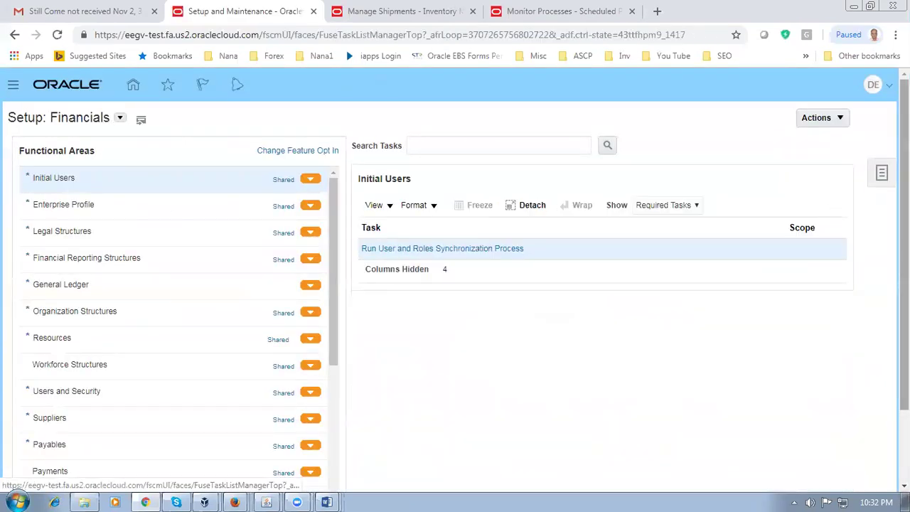
Step: Search setup tasks for 'Manage Receivables Profile Options' and open the result
{"action": "left_click", "coordinate": [880, 175]}
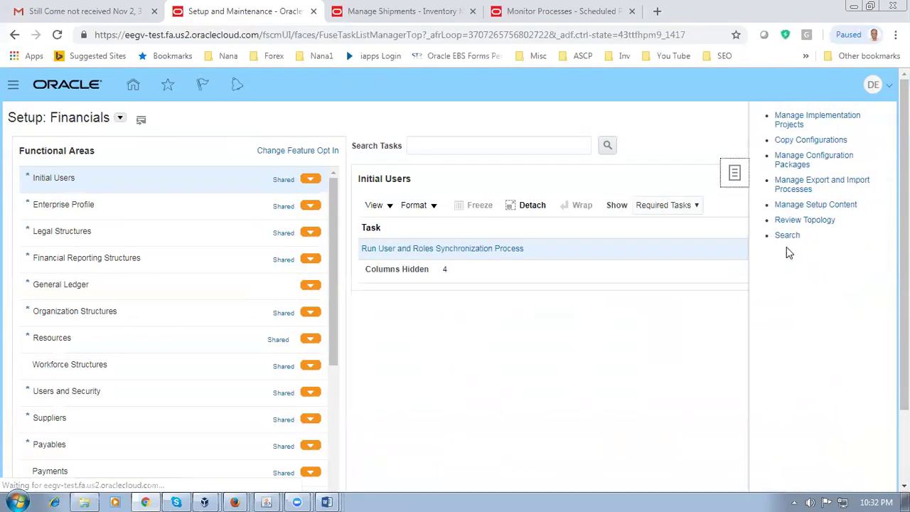
{"action": "left_click", "coordinate": [784, 238]}
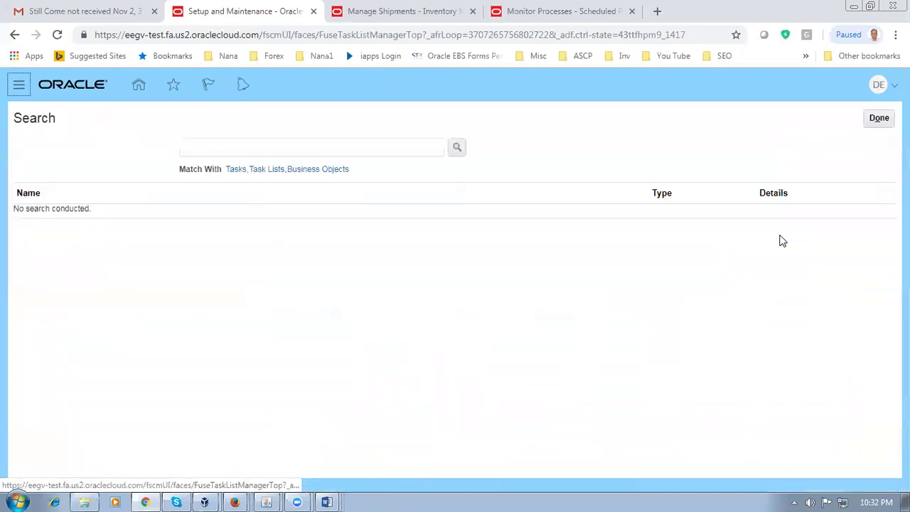
{"action": "left_click", "coordinate": [323, 148]}
{"action": "key", "text": "ctrl+v"}
{"action": "key", "text": "Return"}
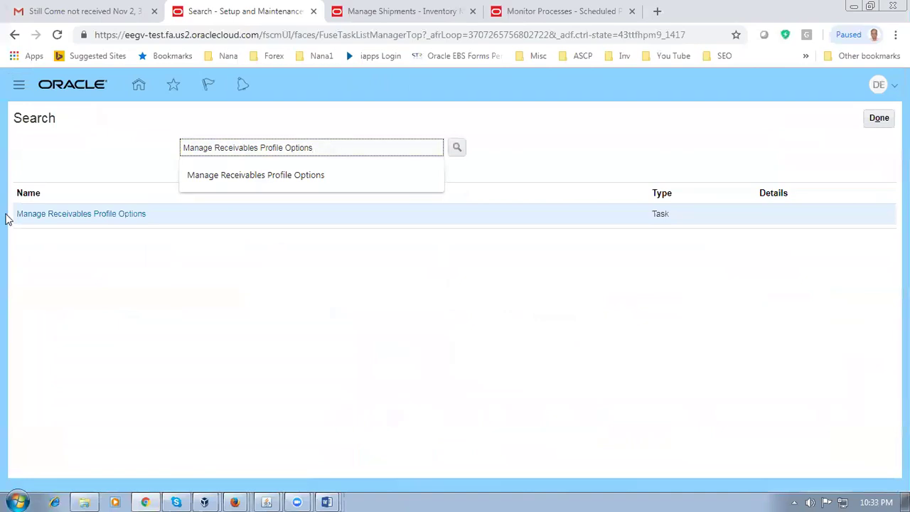
{"action": "left_click", "coordinate": [40, 213]}
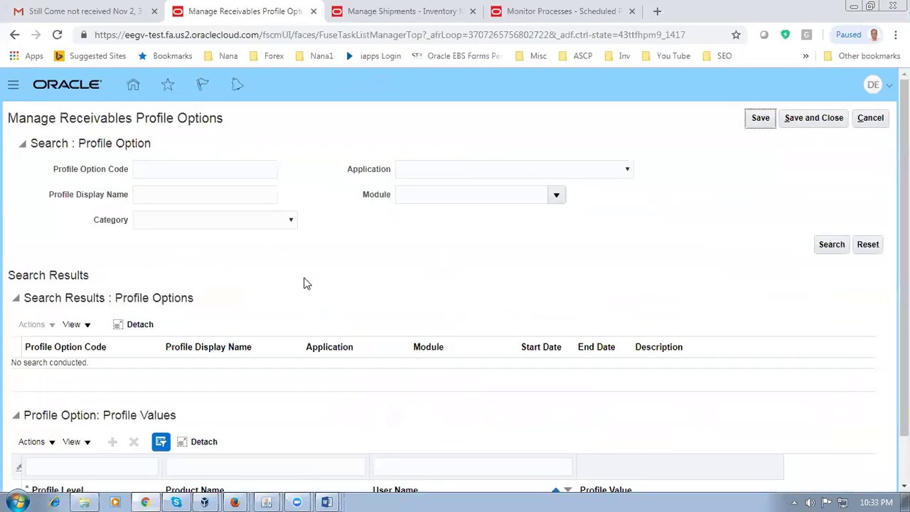
Step: Copy the profile code AR_USE_INV_ACCT_FOR_CM_FLAG from the Word worksheet
{"action": "key", "text": "alt+Tab"}
{"action": "left_click", "coordinate": [478, 370]}
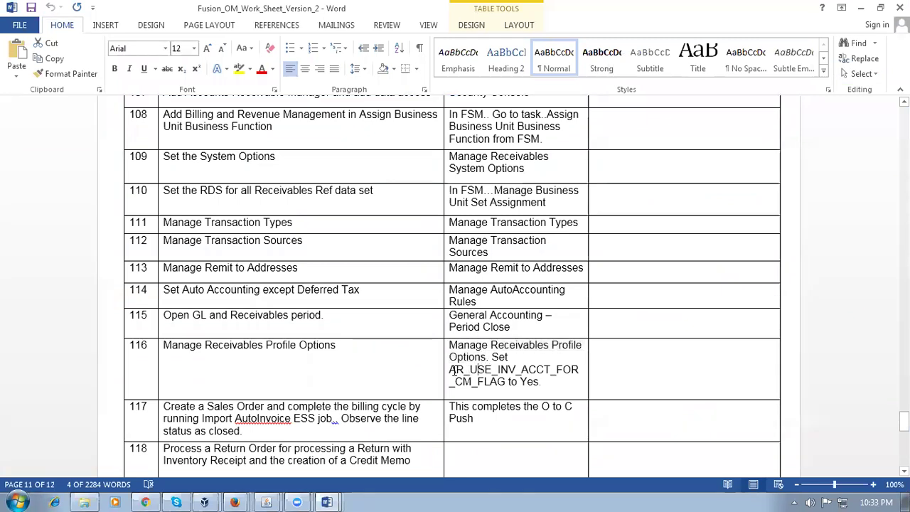
{"action": "left_click_drag", "start_coordinate": [450, 370], "coordinate": [485, 382]}
{"action": "key", "text": "ctrl+c"}
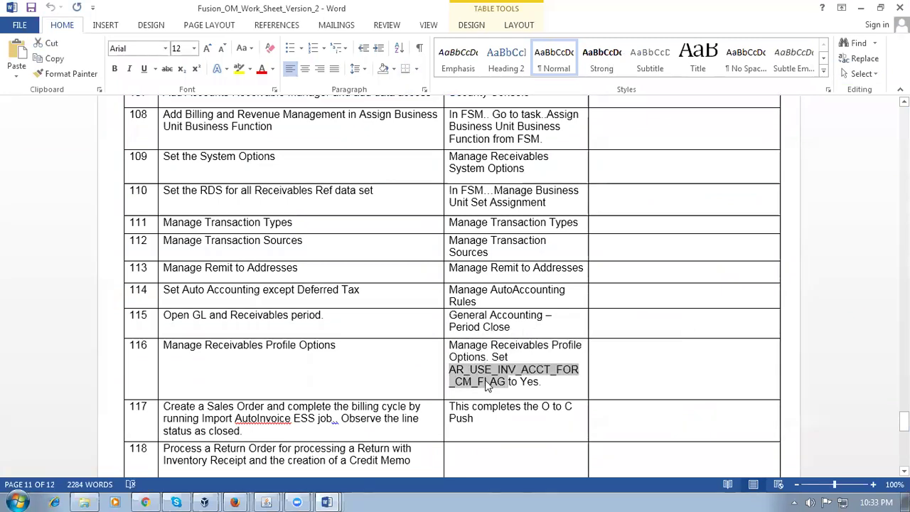
{"action": "key", "text": "alt+Tab"}
Step: Search Profile Option Code AR_USE_INV_ACCT_FOR_CM_FLAG and check its Site value is Yes
{"action": "left_click", "coordinate": [237, 168]}
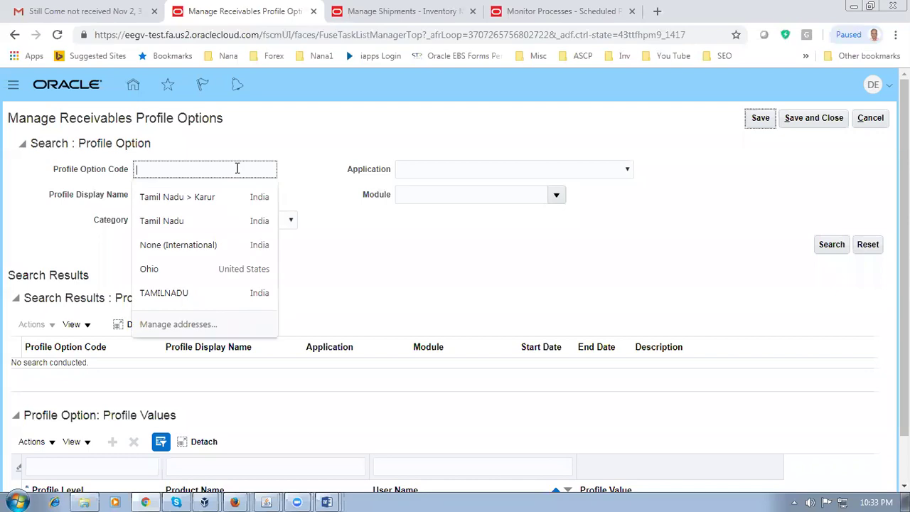
{"action": "key", "text": "ctrl+v"}
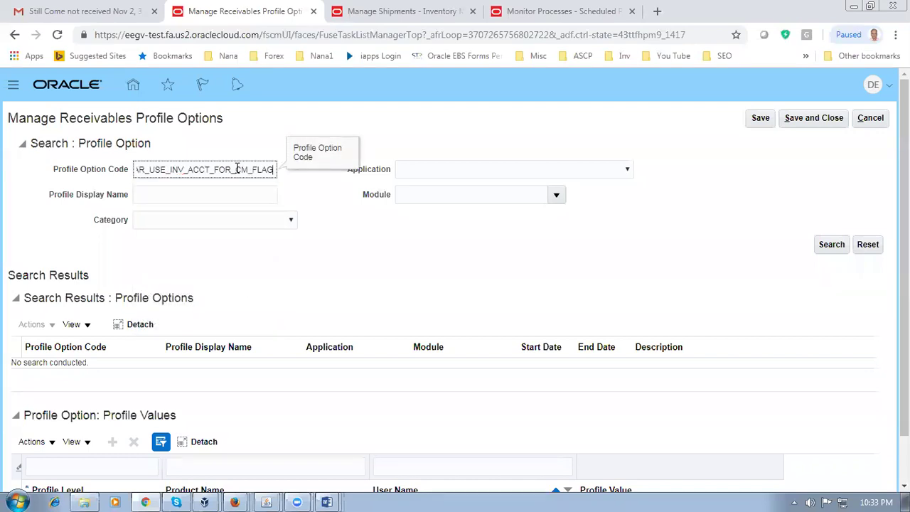
{"action": "left_click", "coordinate": [825, 245]}
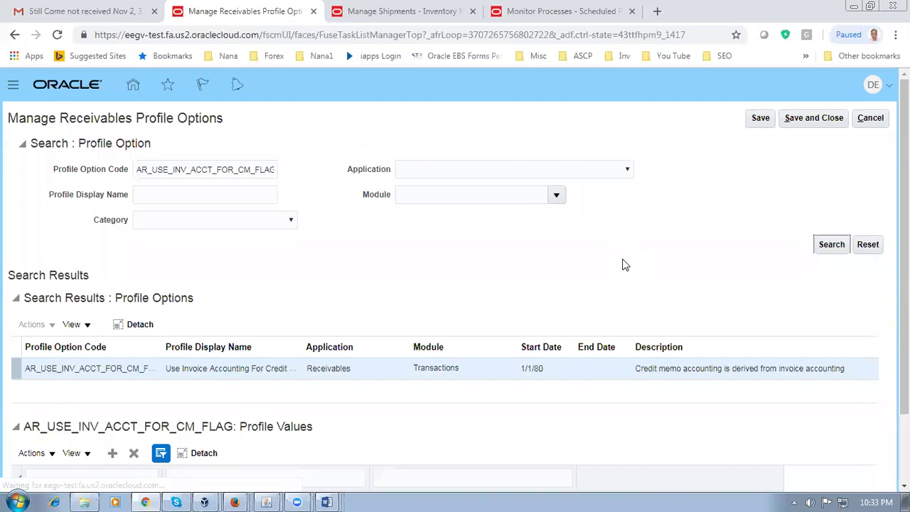
{"action": "scroll", "coordinate": [456, 285], "scroll_direction": "down", "scroll_amount": 1}
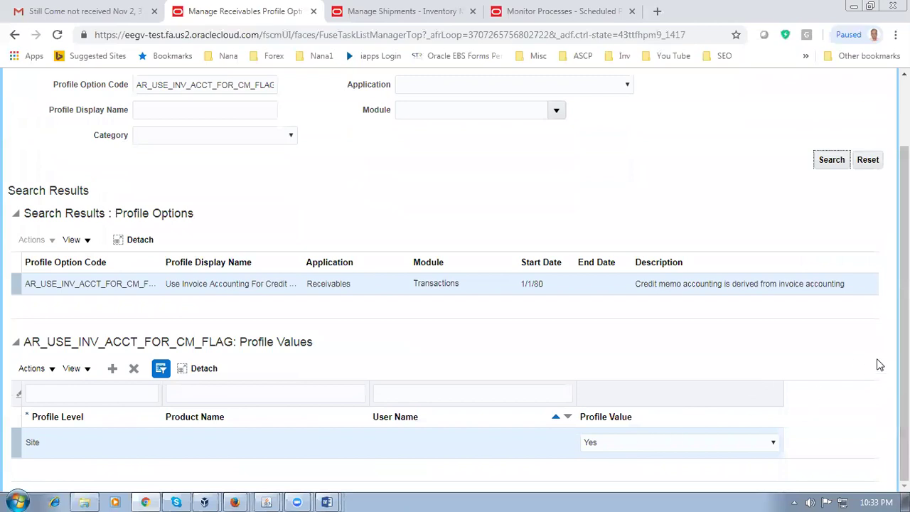
{"action": "scroll", "coordinate": [904, 363], "scroll_direction": "up", "scroll_amount": 1}
Step: Cancel out of the profile options page and glance at the Word worksheet
{"action": "left_click", "coordinate": [872, 118]}
{"action": "key", "text": "alt+Tab"}
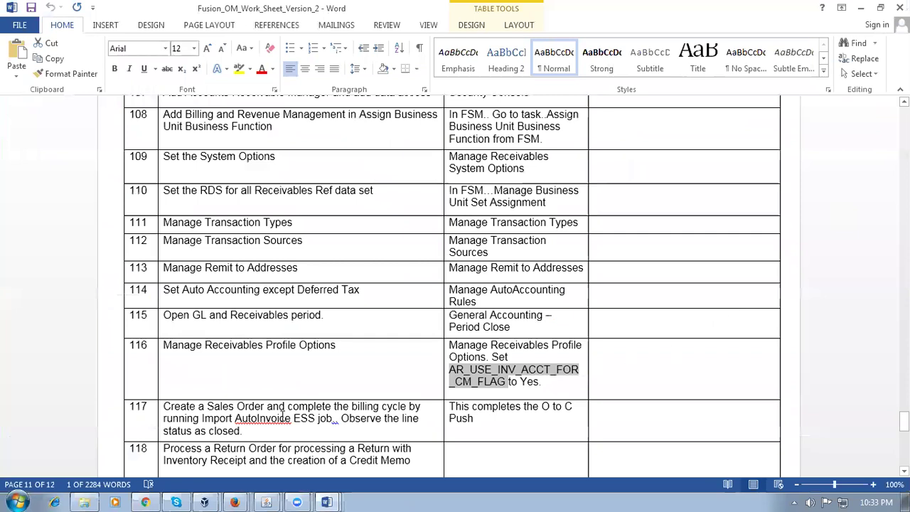
{"action": "key", "text": "alt+Tab"}
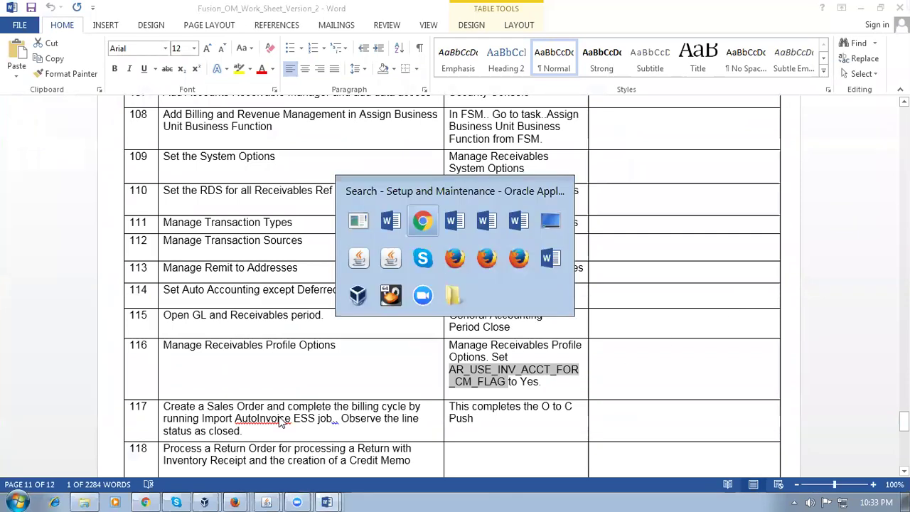
Step: Sign out from the user menu, confirm, and sign back in to the home springboard
{"action": "left_click", "coordinate": [878, 121]}
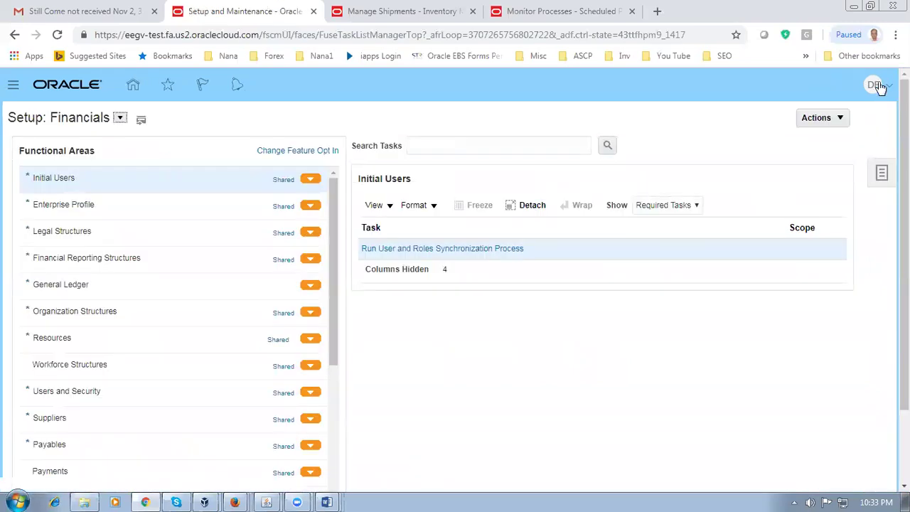
{"action": "left_click", "coordinate": [876, 85]}
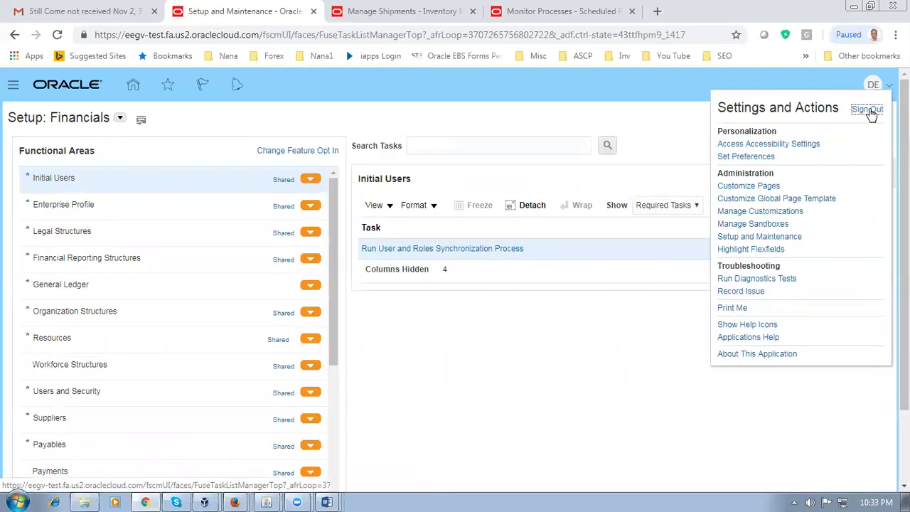
{"action": "left_click", "coordinate": [869, 111]}
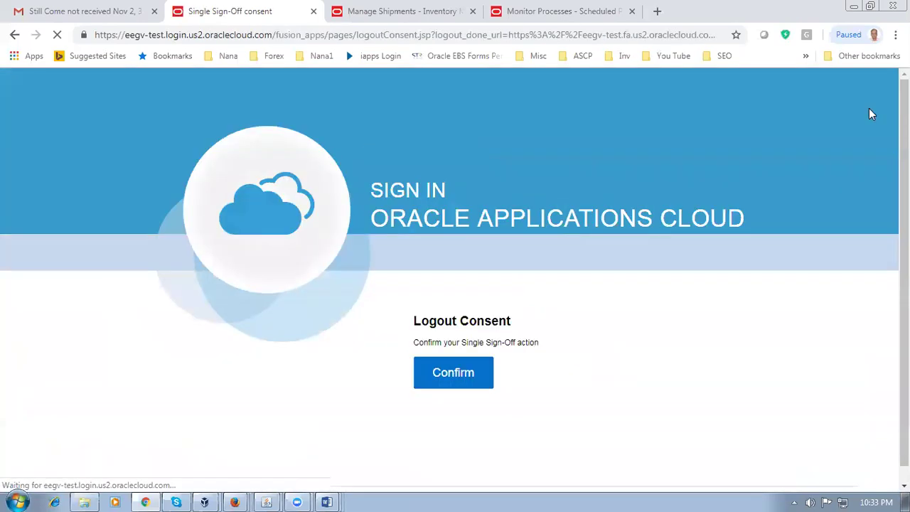
{"action": "left_click", "coordinate": [474, 372]}
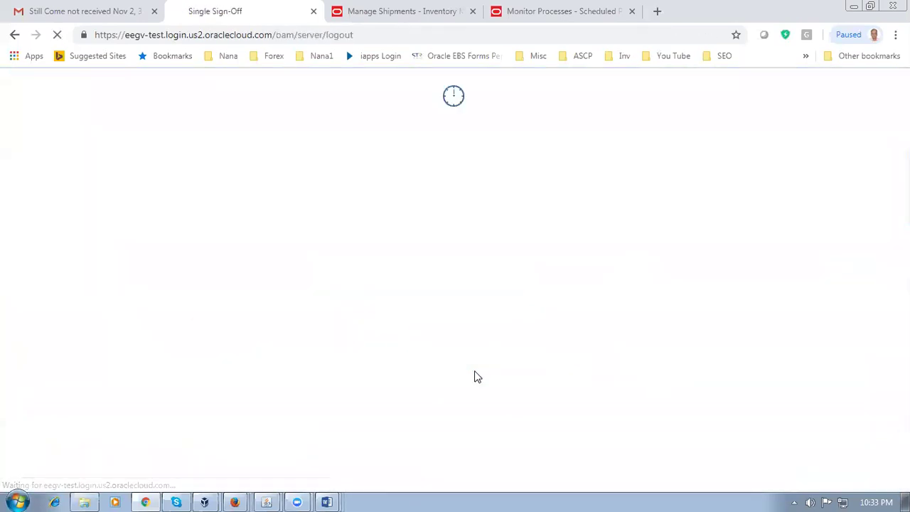
{"action": "left_click", "coordinate": [403, 429]}
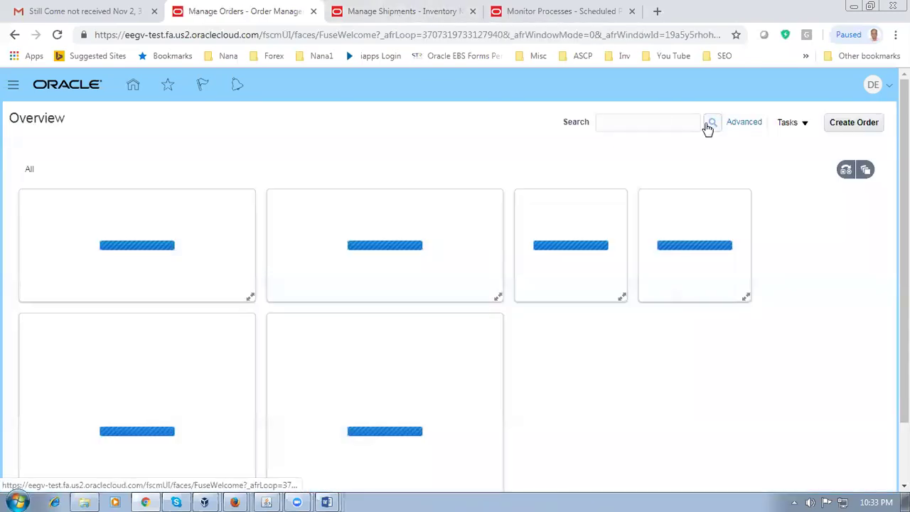
Step: Find sales order 49123 in Manage Orders and switch it to the fulfillment view
{"action": "left_click", "coordinate": [686, 123]}
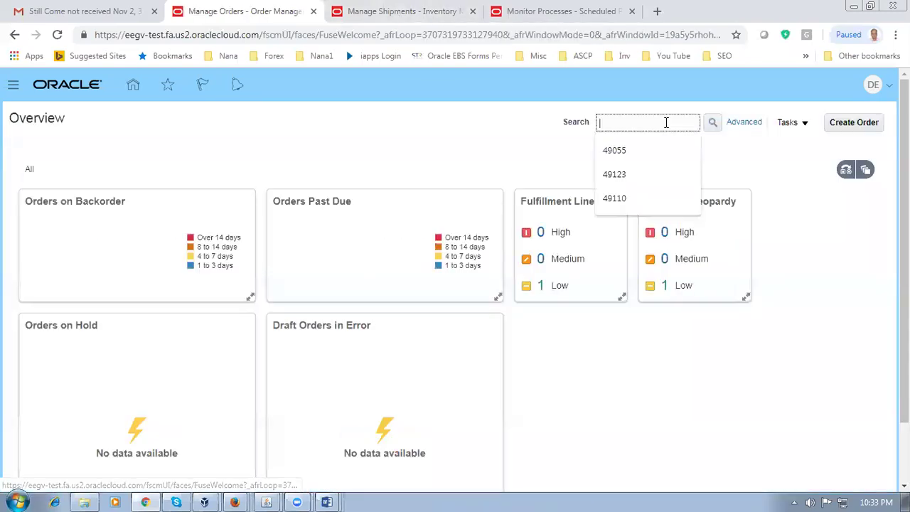
{"action": "type", "text": "49123"}
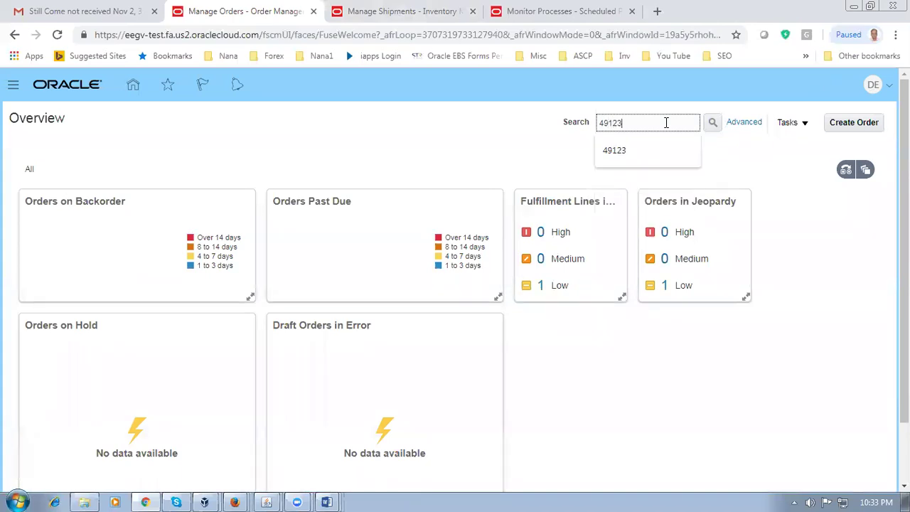
{"action": "key", "text": "Tab"}
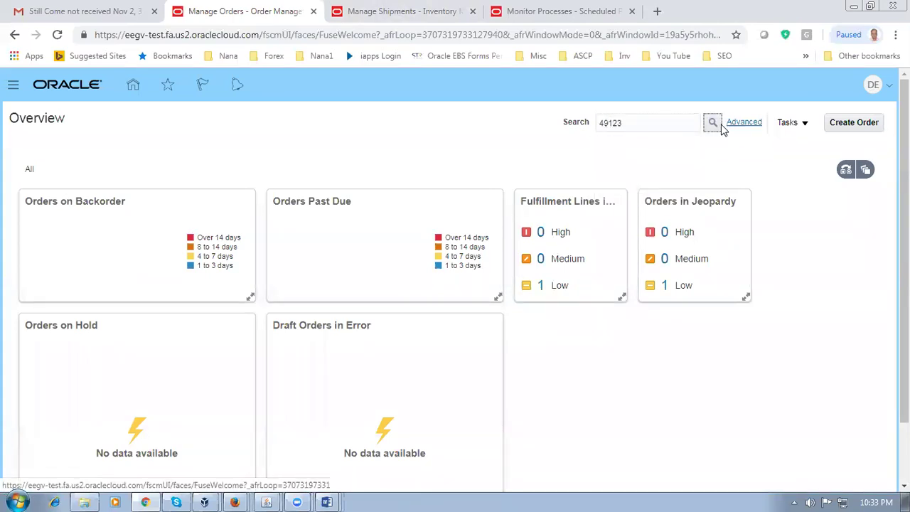
{"action": "left_click", "coordinate": [713, 124]}
{"action": "left_click", "coordinate": [767, 126]}
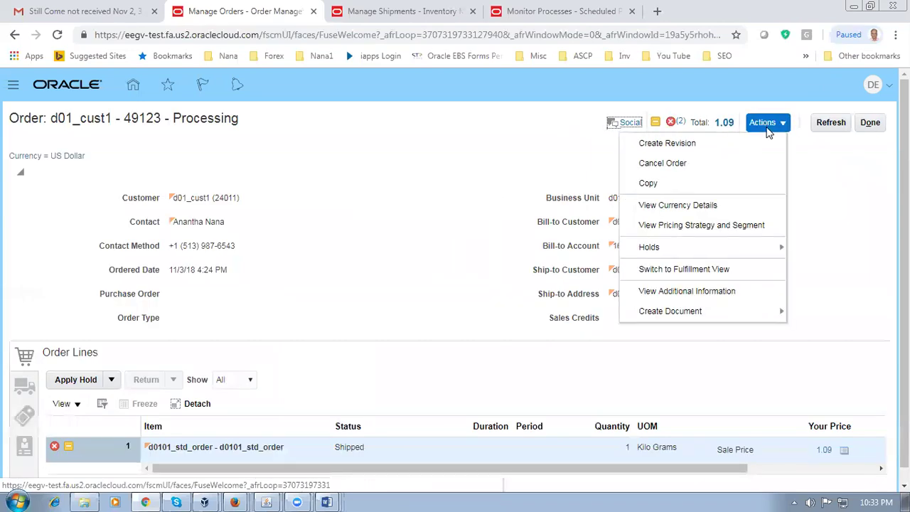
{"action": "left_click", "coordinate": [688, 271]}
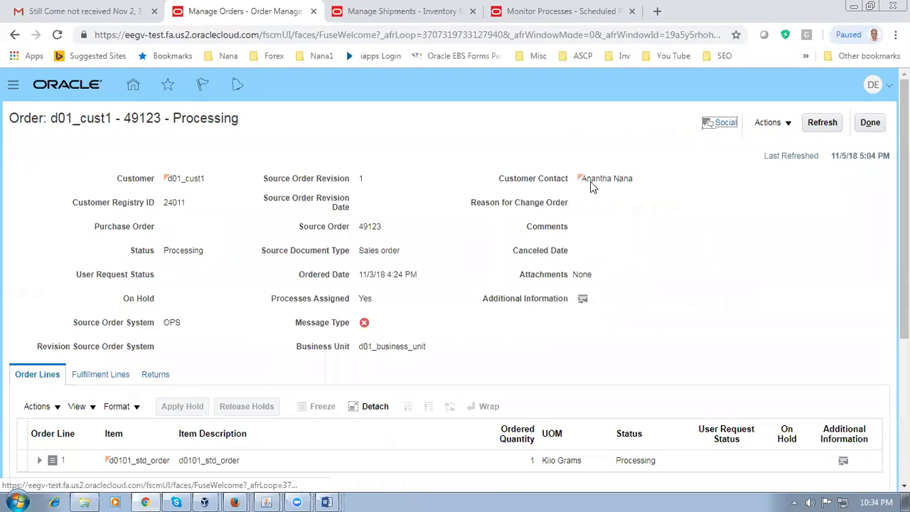
Step: Cancel out of Manage Shipments and acknowledge the session timeout notice
{"action": "left_click", "coordinate": [426, 11]}
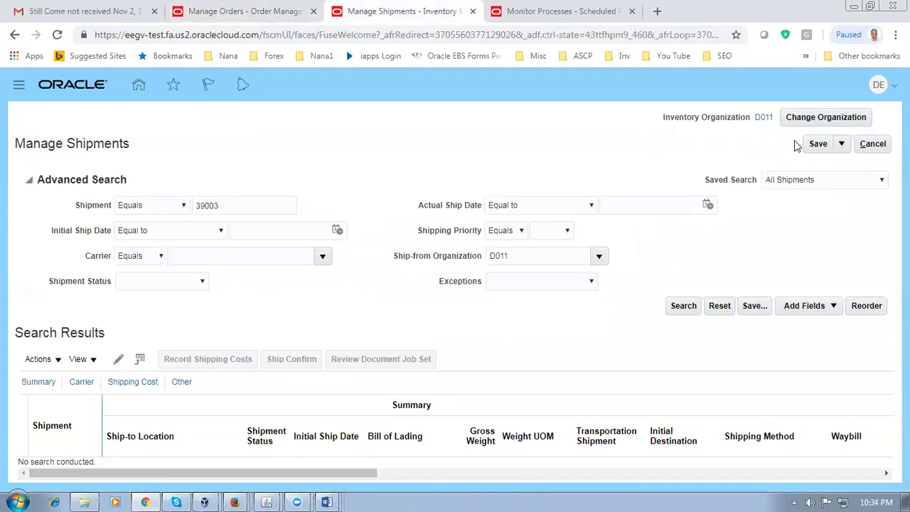
{"action": "left_click", "coordinate": [871, 145]}
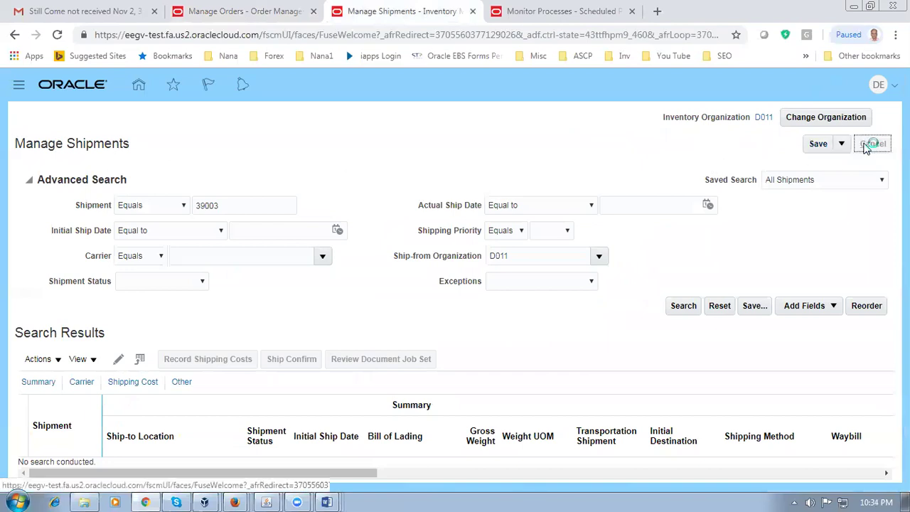
{"action": "left_click", "coordinate": [571, 121]}
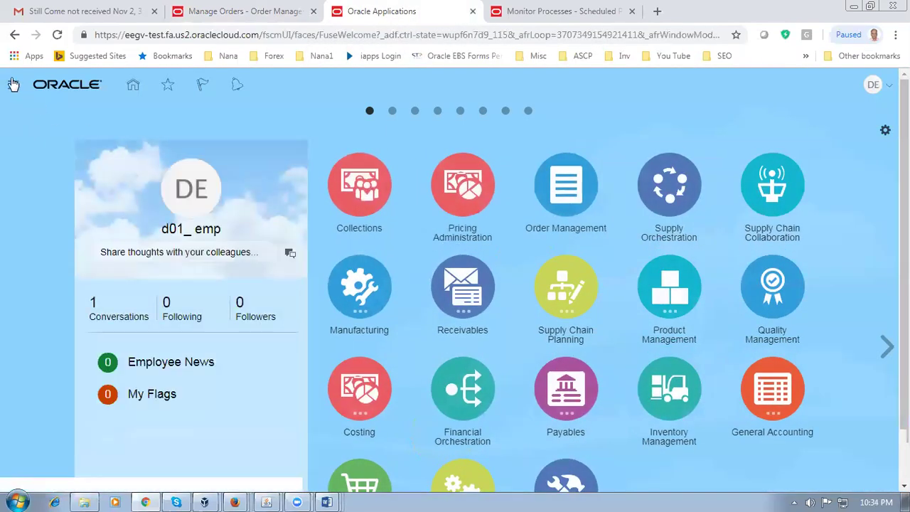
Step: Go to Scheduled Processes and begin scheduling a new process
{"action": "left_click", "coordinate": [13, 83]}
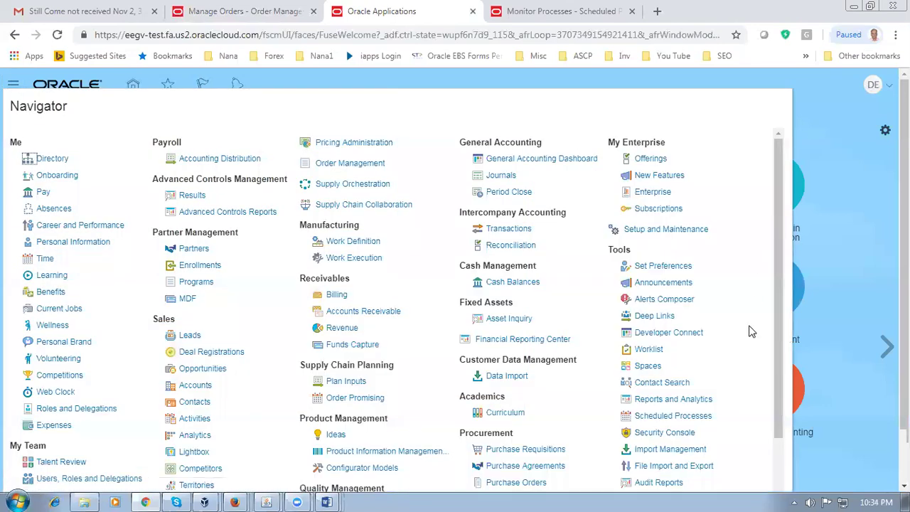
{"action": "left_click", "coordinate": [680, 418]}
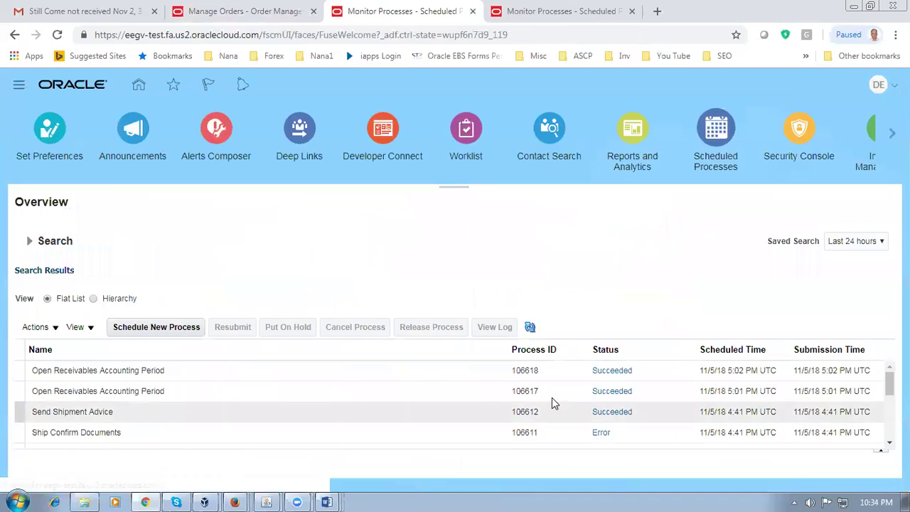
{"action": "left_click", "coordinate": [169, 329]}
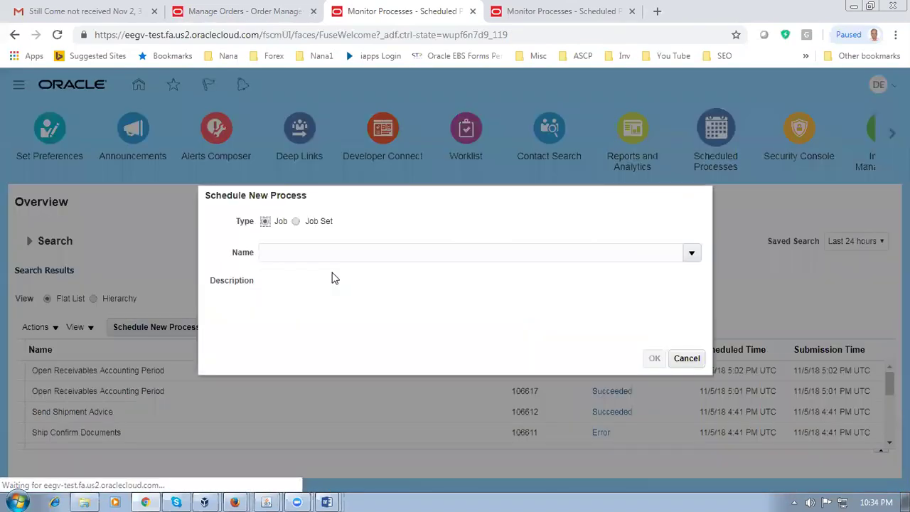
Step: Search job names for import%auto% and select Import AutoInvoice
{"action": "left_click", "coordinate": [314, 258]}
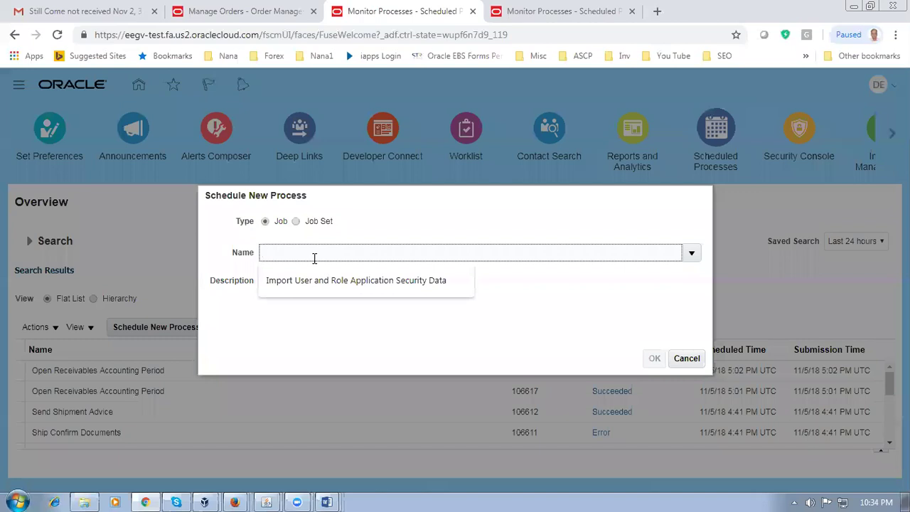
{"action": "type", "text": "import%auto%"}
{"action": "key", "text": "Tab"}
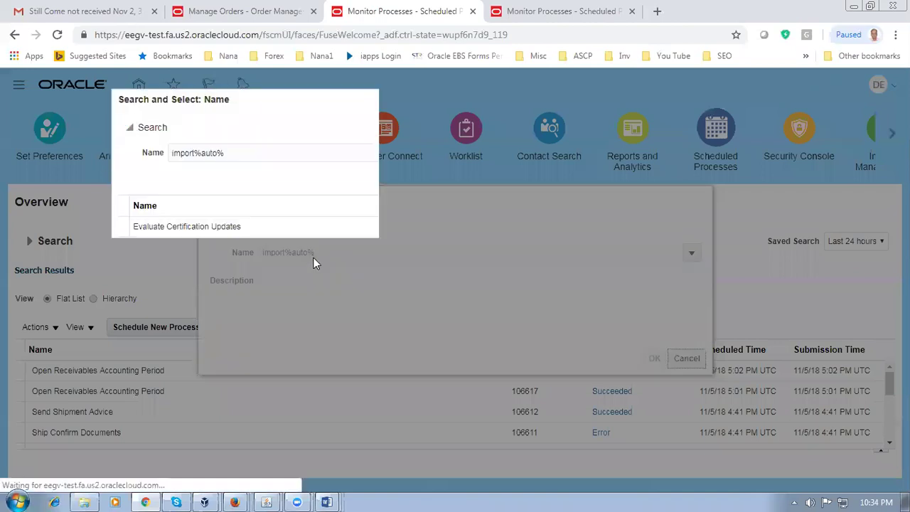
{"action": "left_click", "coordinate": [737, 177]}
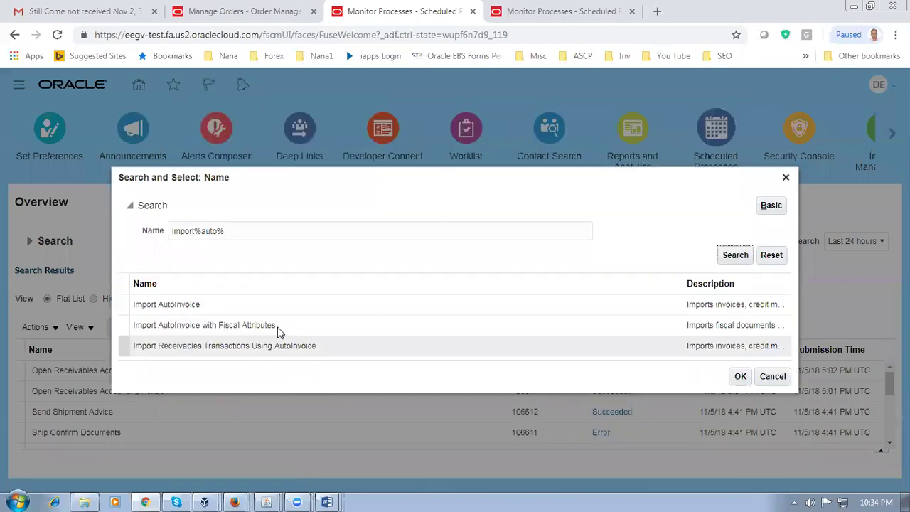
{"action": "left_click", "coordinate": [262, 301]}
{"action": "left_click", "coordinate": [745, 377]}
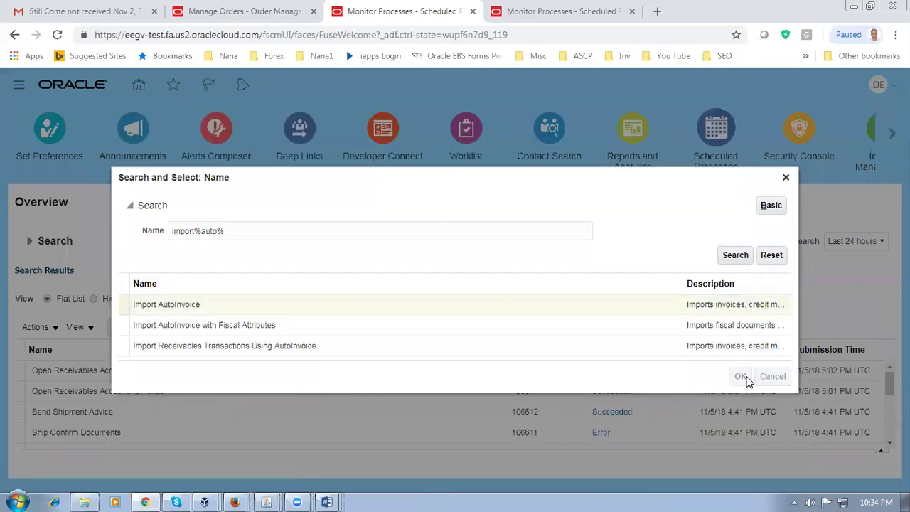
Step: Set the Import AutoInvoice transaction source to Distributed Order Orchestration
{"action": "left_click", "coordinate": [654, 358]}
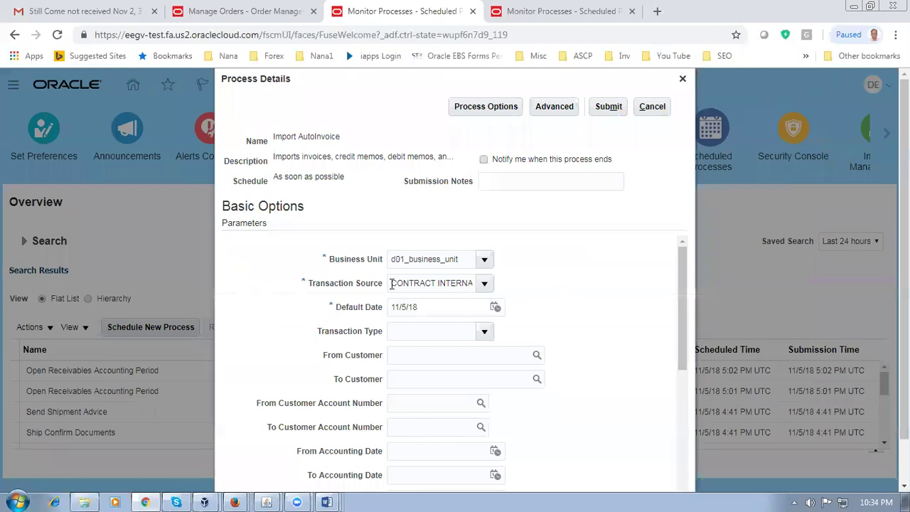
{"action": "left_click", "coordinate": [484, 284]}
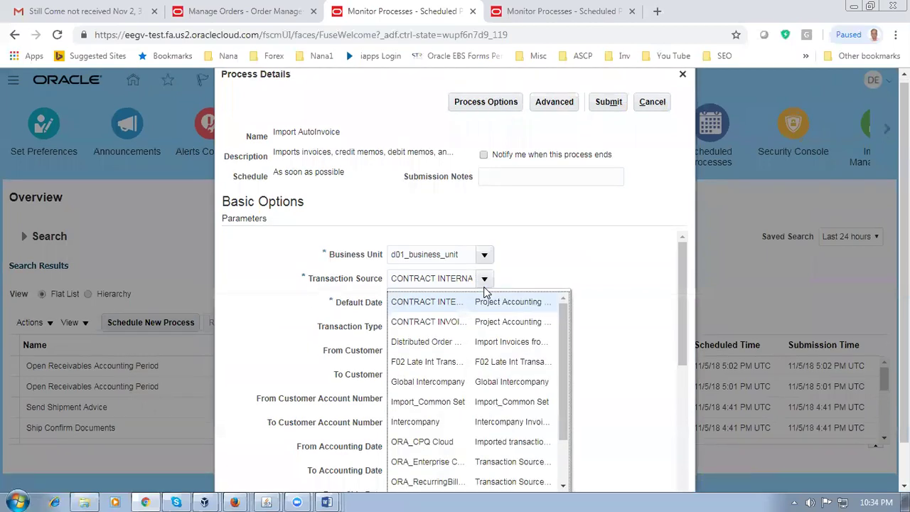
{"action": "left_click", "coordinate": [429, 341]}
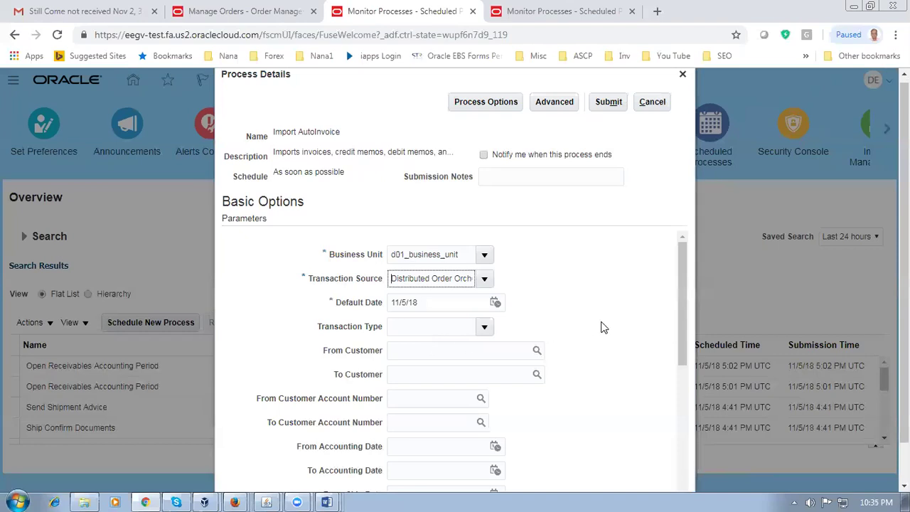
Step: Enter the sales order number range from 49123 to 49123
{"action": "left_click_drag", "start_coordinate": [684, 322], "coordinate": [695, 428]}
{"action": "left_click", "coordinate": [418, 349]}
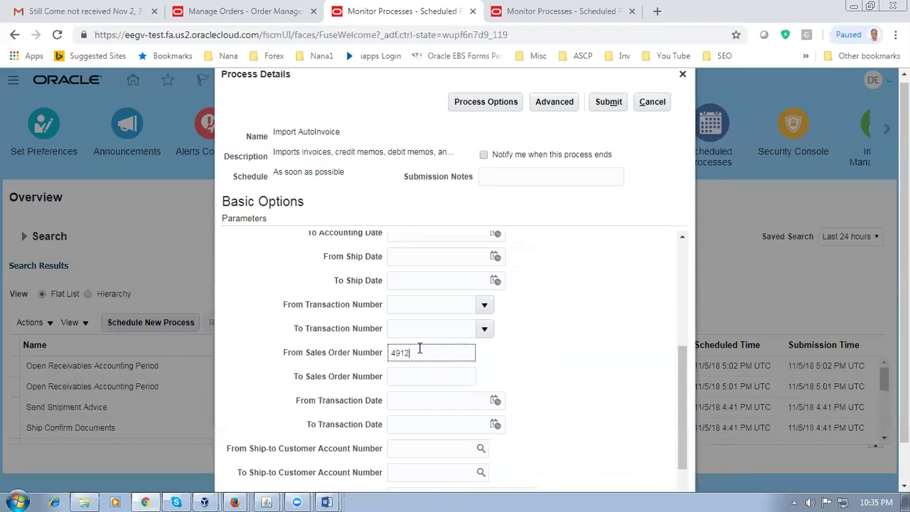
{"action": "key", "text": "Tab"}
{"action": "type", "text": "49123"}
{"action": "left_click", "coordinate": [599, 367]}
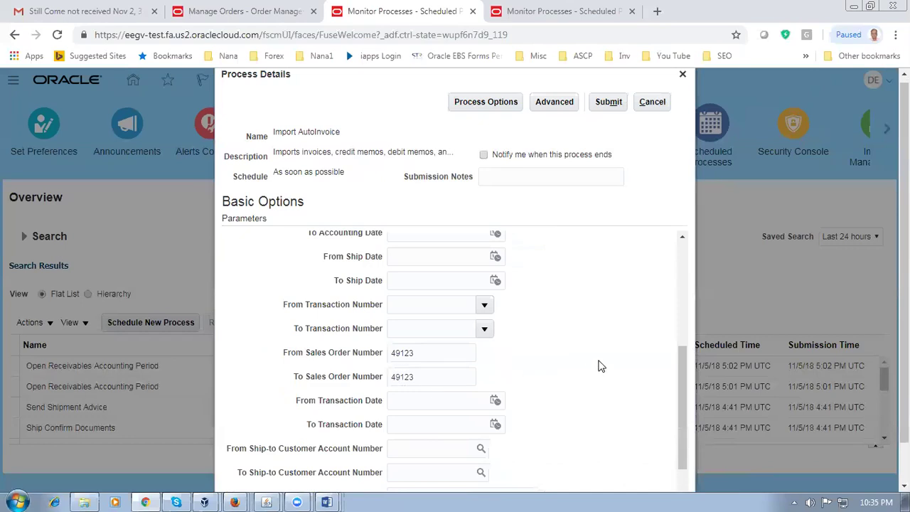
Step: Submit the Import AutoInvoice process and start refreshing the scheduled processes list
{"action": "left_click", "coordinate": [603, 107]}
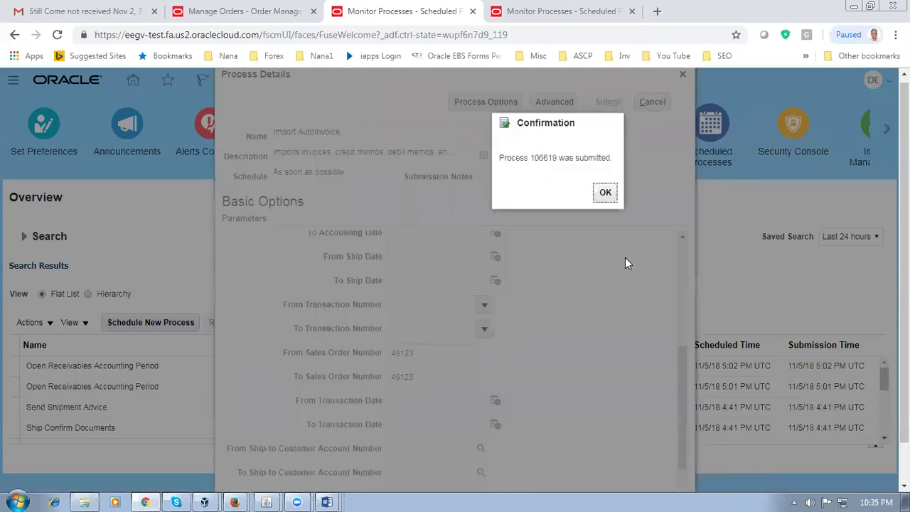
{"action": "left_click", "coordinate": [613, 197]}
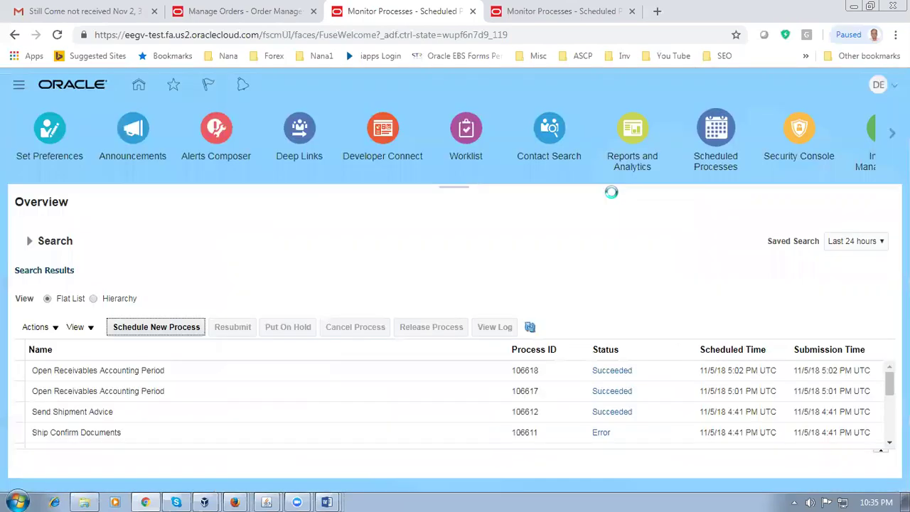
{"action": "left_click", "coordinate": [530, 327]}
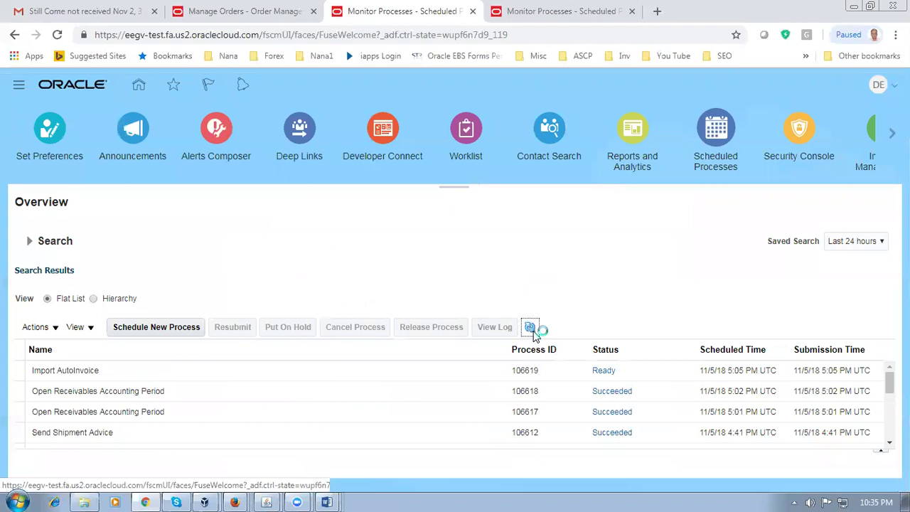
{"action": "left_click", "coordinate": [531, 327]}
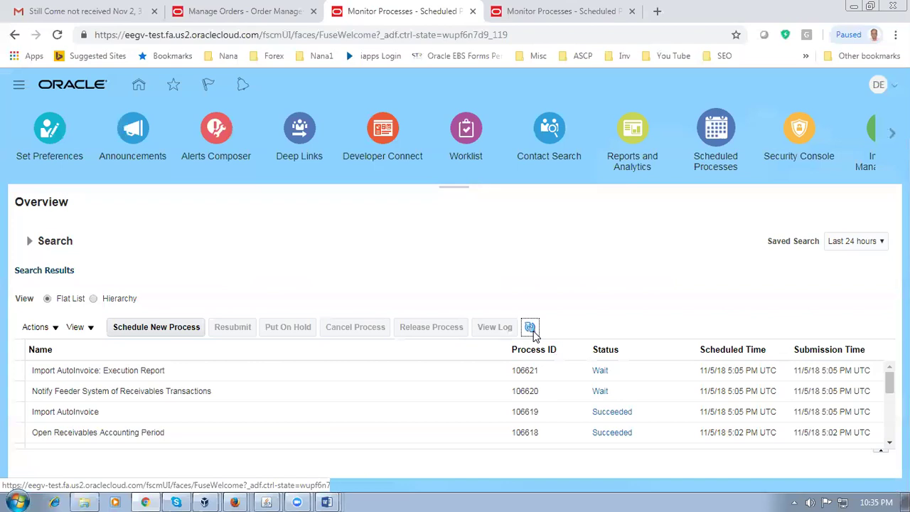
{"action": "left_click", "coordinate": [531, 329]}
Step: Refresh until the AutoInvoice runs show Succeeded, then select the Notify Feeder System process
{"action": "left_click", "coordinate": [534, 333]}
{"action": "left_click", "coordinate": [535, 336]}
{"action": "left_click", "coordinate": [535, 335]}
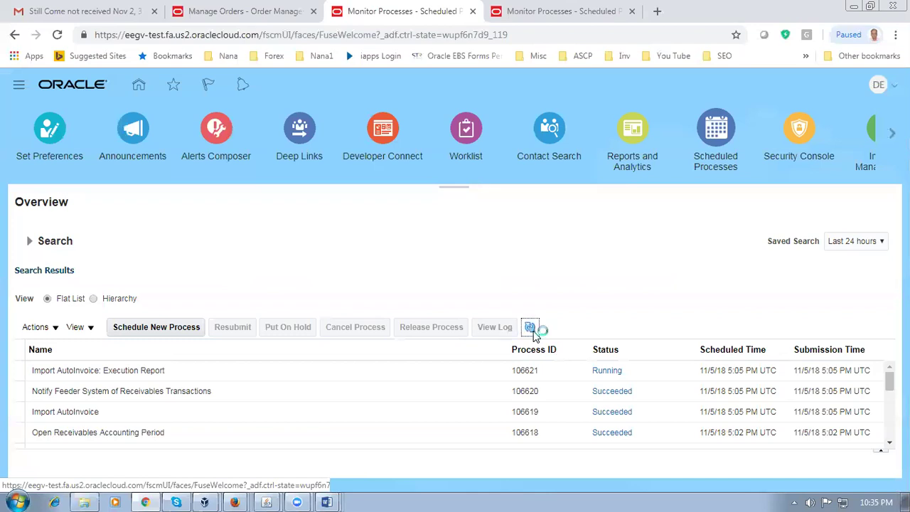
{"action": "left_click", "coordinate": [531, 328]}
{"action": "left_click", "coordinate": [534, 333]}
{"action": "left_click", "coordinate": [532, 331]}
{"action": "left_click", "coordinate": [534, 332]}
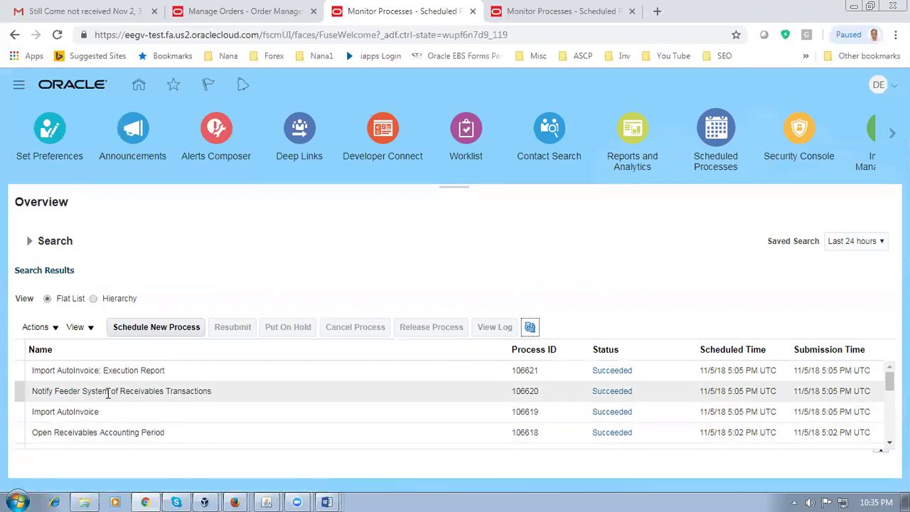
{"action": "left_click", "coordinate": [71, 400]}
{"action": "left_click", "coordinate": [263, 16]}
Step: Open the orchestration process for order 49123's fulfillment line
{"action": "scroll", "coordinate": [567, 373], "scroll_direction": "down", "scroll_amount": 2}
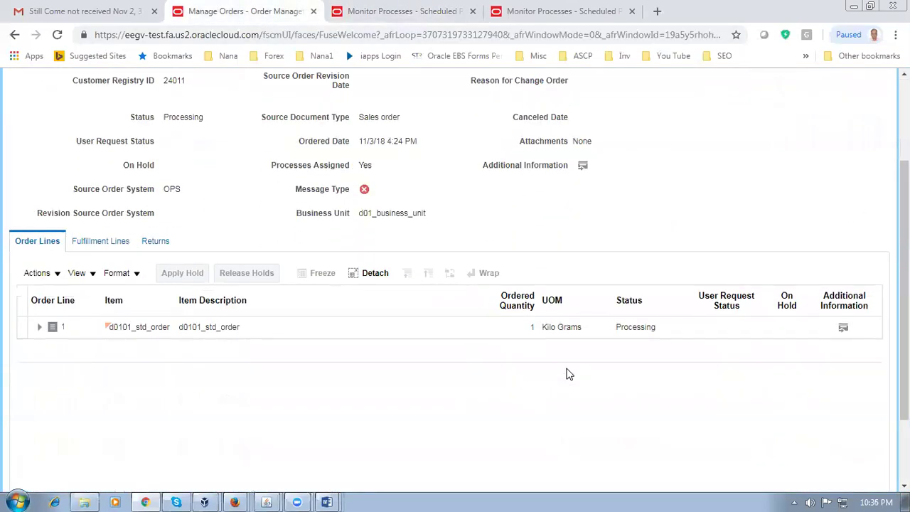
{"action": "left_click", "coordinate": [100, 241]}
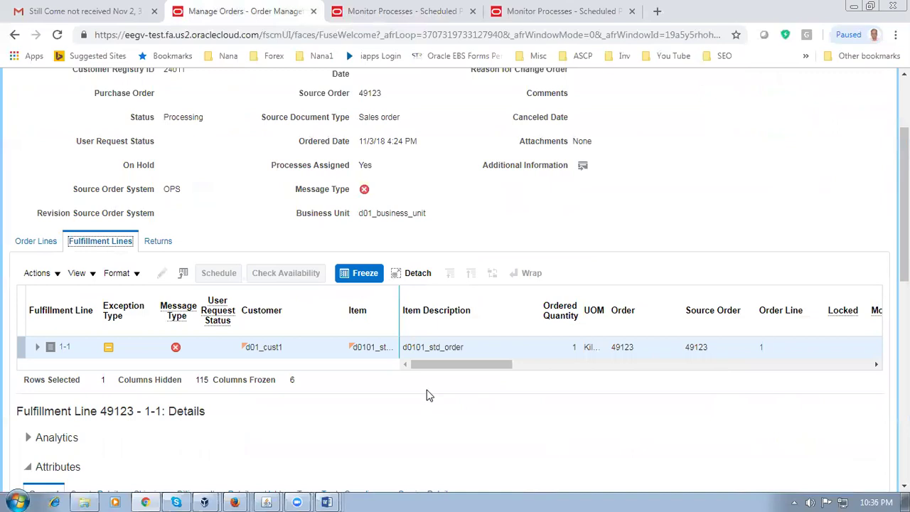
{"action": "left_click_drag", "start_coordinate": [450, 373], "coordinate": [508, 372]}
{"action": "left_click", "coordinate": [676, 355]}
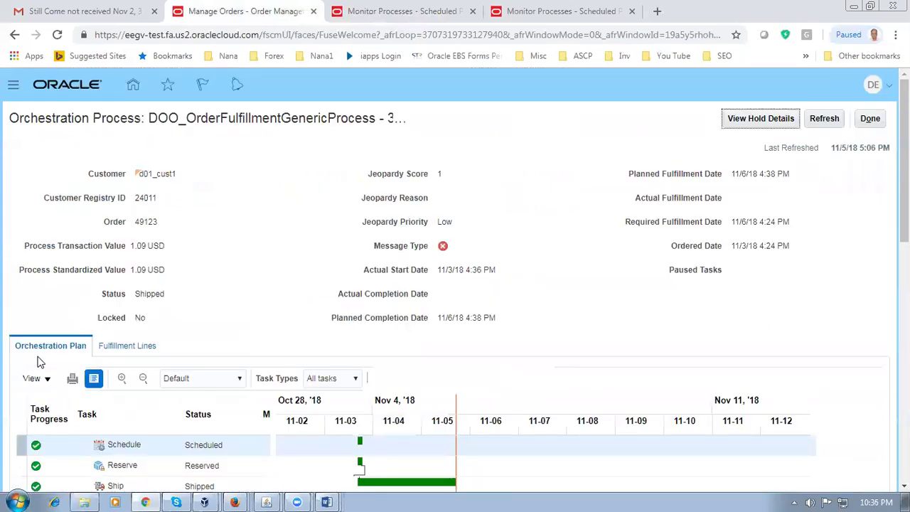
Step: Refresh the orchestration process until the failed Create Billing Lines invoice task appears
{"action": "scroll", "coordinate": [212, 321], "scroll_direction": "down", "scroll_amount": 3}
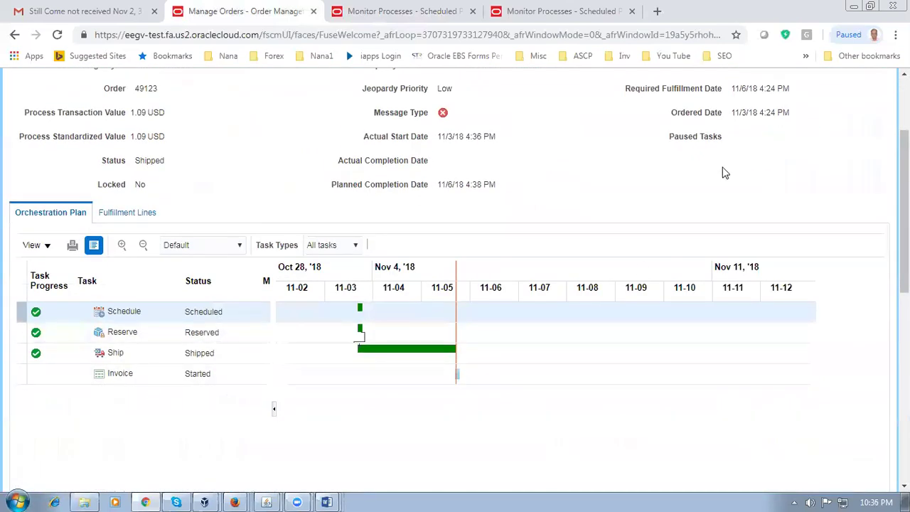
{"action": "scroll", "coordinate": [723, 172], "scroll_direction": "up", "scroll_amount": 2}
{"action": "left_click", "coordinate": [824, 119]}
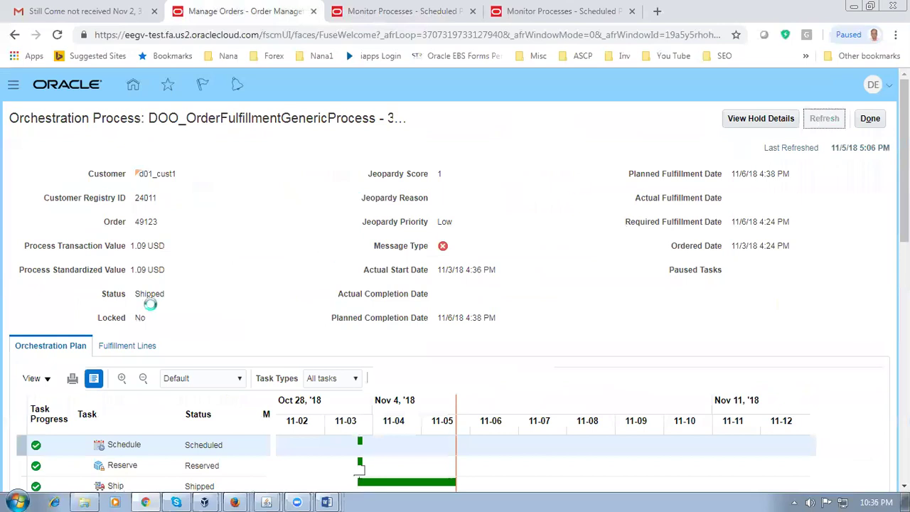
{"action": "left_click", "coordinate": [824, 123]}
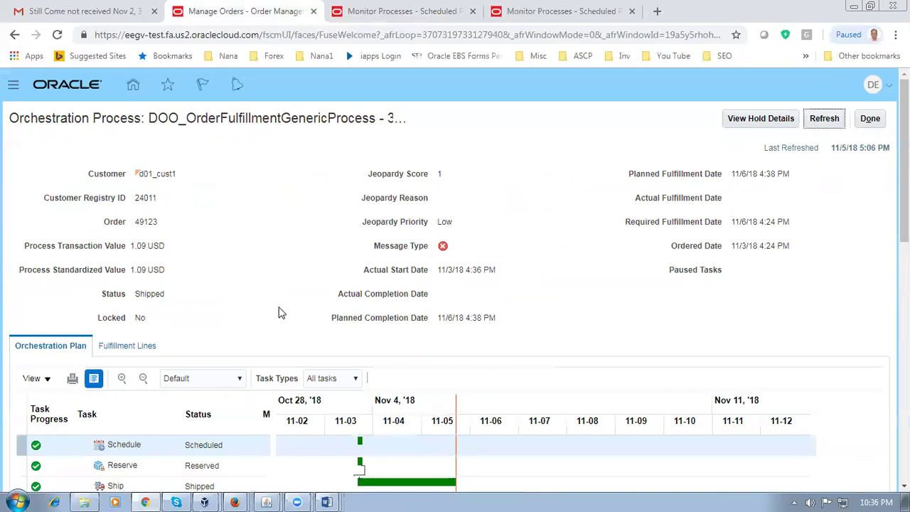
{"action": "scroll", "coordinate": [281, 313], "scroll_direction": "down", "scroll_amount": 1}
{"action": "scroll", "coordinate": [281, 313], "scroll_direction": "up", "scroll_amount": 1}
{"action": "left_click", "coordinate": [829, 119]}
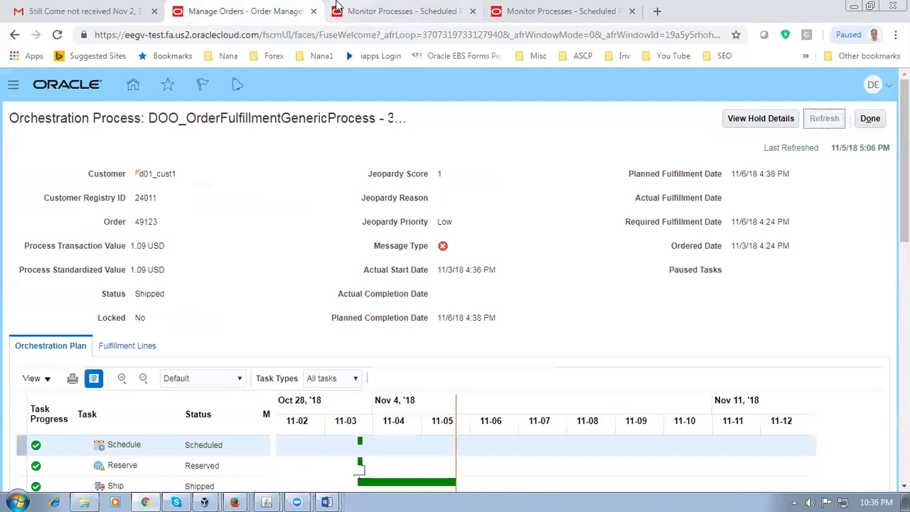
{"action": "left_click", "coordinate": [398, 11]}
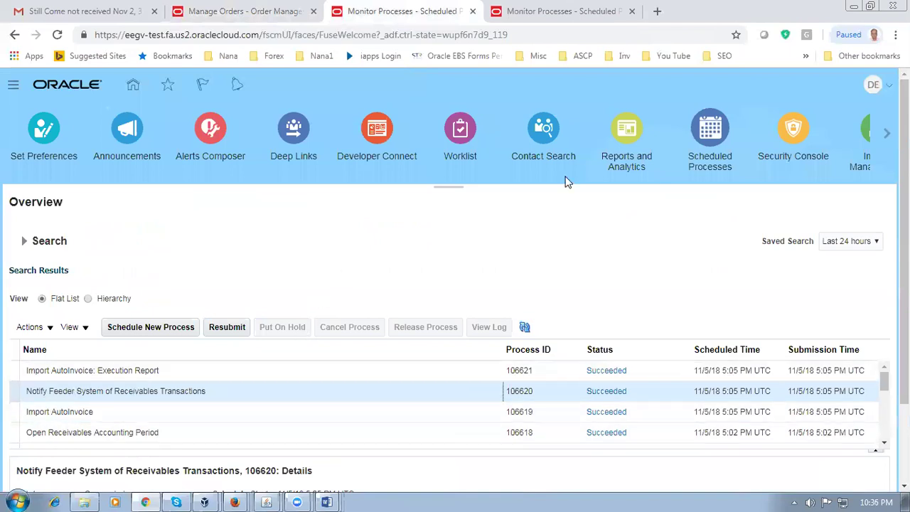
{"action": "left_click", "coordinate": [252, 19]}
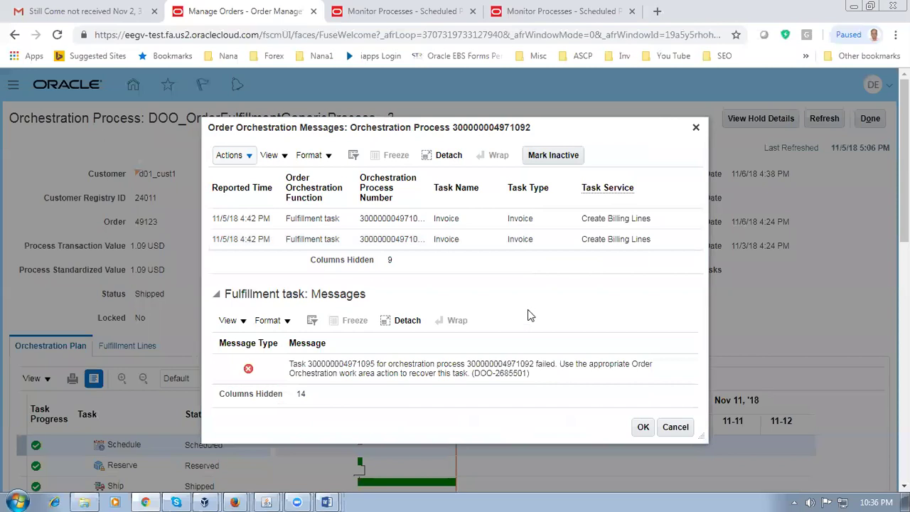
Step: Close the Create Billing Lines messages and return to order 49123's summary
{"action": "left_click", "coordinate": [610, 230]}
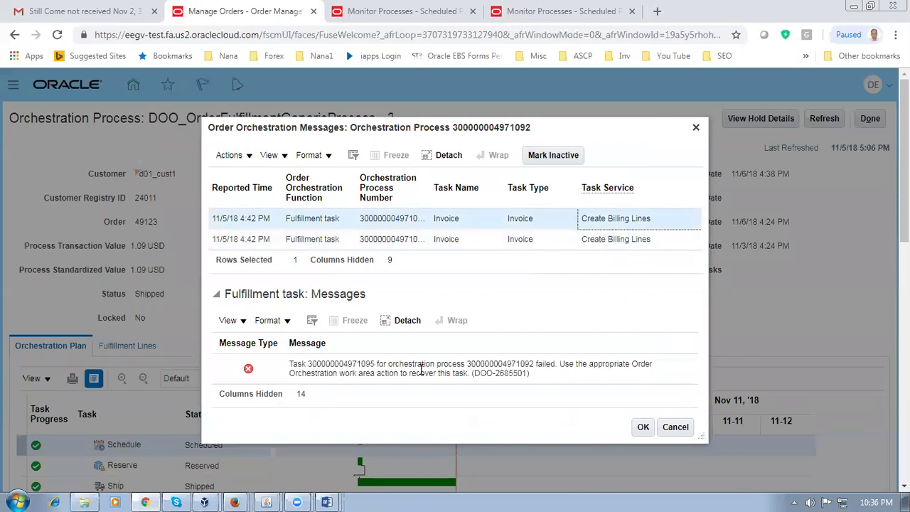
{"action": "left_click", "coordinate": [643, 427]}
{"action": "left_click", "coordinate": [874, 118]}
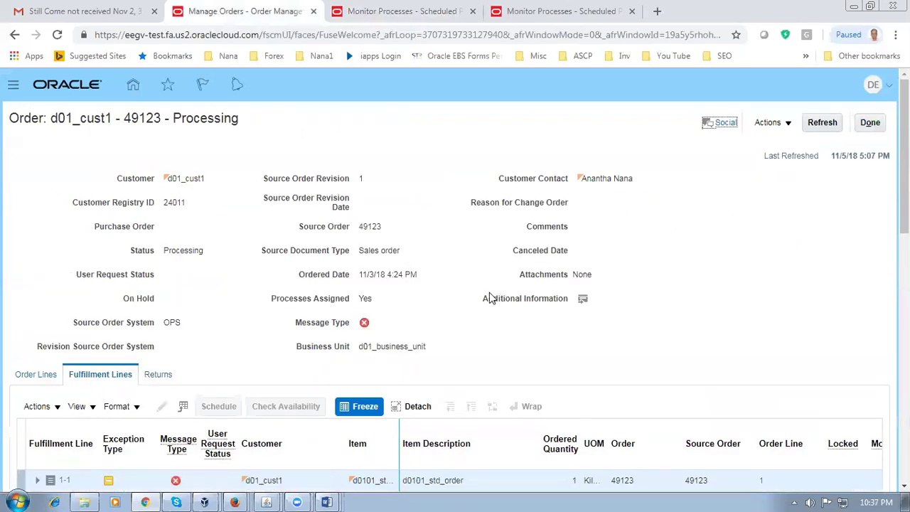
{"action": "scroll", "coordinate": [33, 385], "scroll_direction": "down", "scroll_amount": 2}
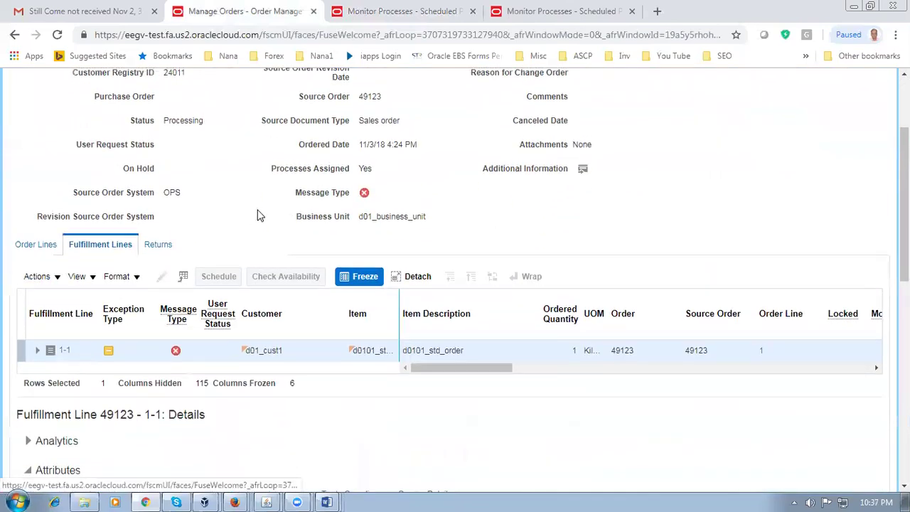
{"action": "scroll", "coordinate": [260, 216], "scroll_direction": "up", "scroll_amount": 2}
{"action": "left_click", "coordinate": [762, 125]}
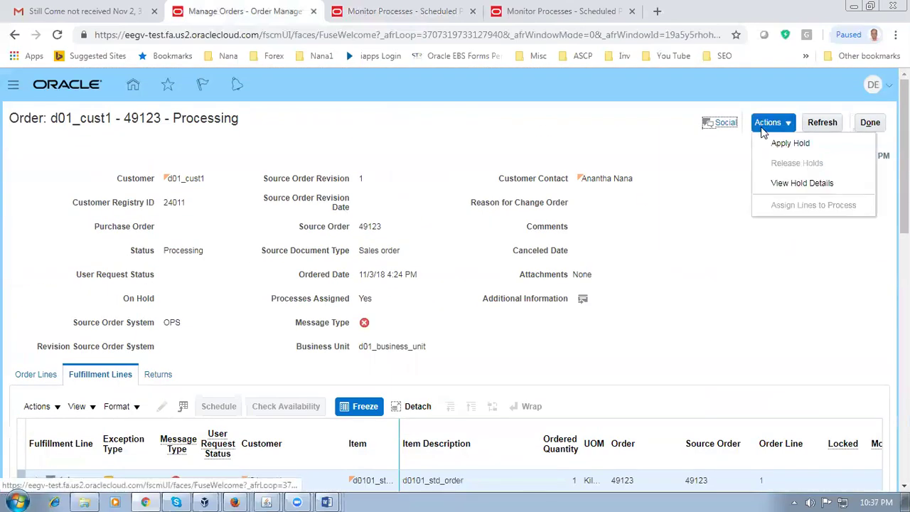
{"action": "left_click", "coordinate": [802, 183]}
Step: Reopen fulfillment line 1-1's orchestration process, review its fulfillment lines, then return to the order
{"action": "scroll", "coordinate": [190, 375], "scroll_direction": "down", "scroll_amount": 1}
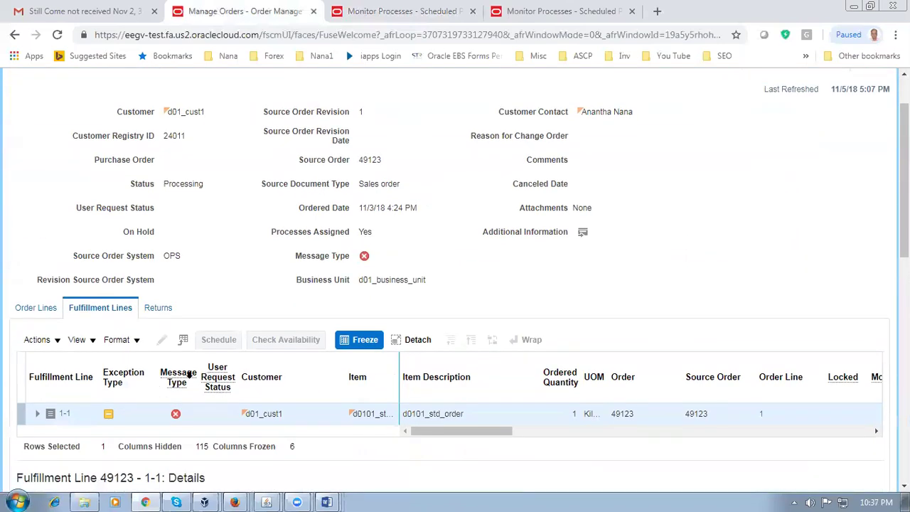
{"action": "left_click_drag", "start_coordinate": [441, 434], "coordinate": [496, 433]}
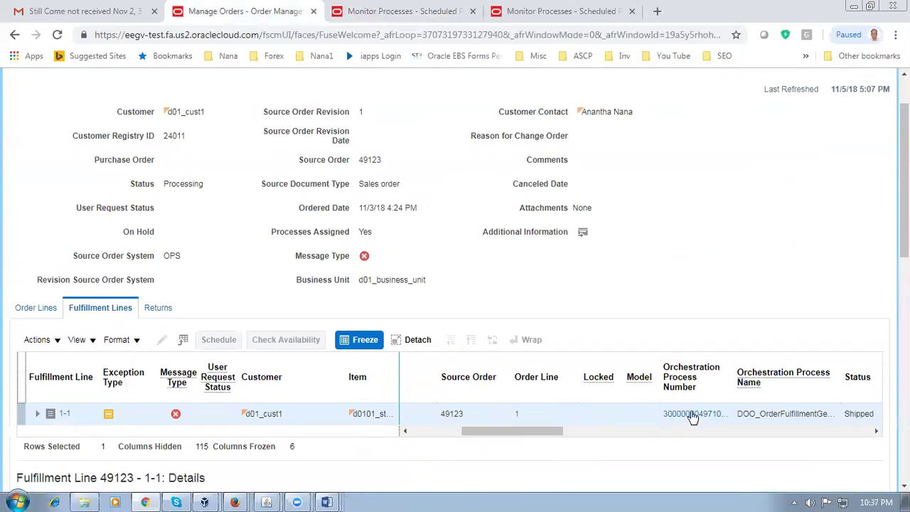
{"action": "left_click", "coordinate": [693, 415]}
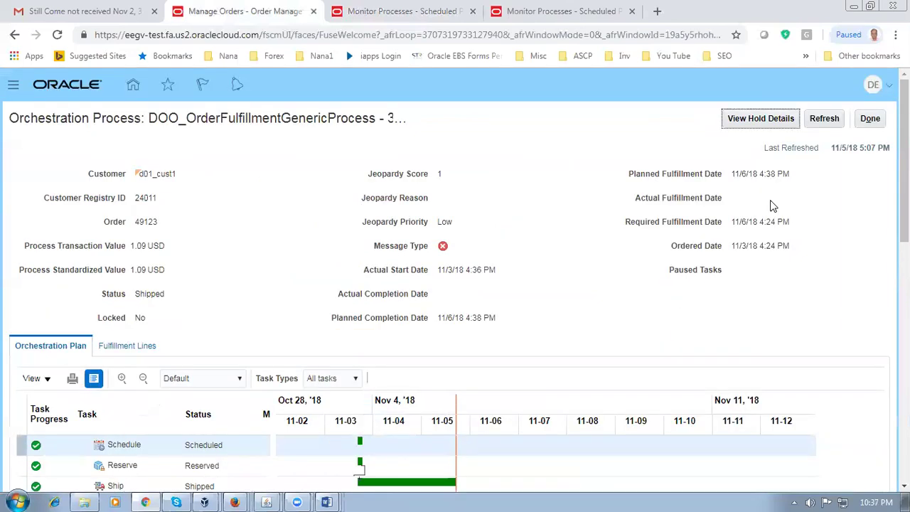
{"action": "scroll", "coordinate": [44, 298], "scroll_direction": "down", "scroll_amount": 2}
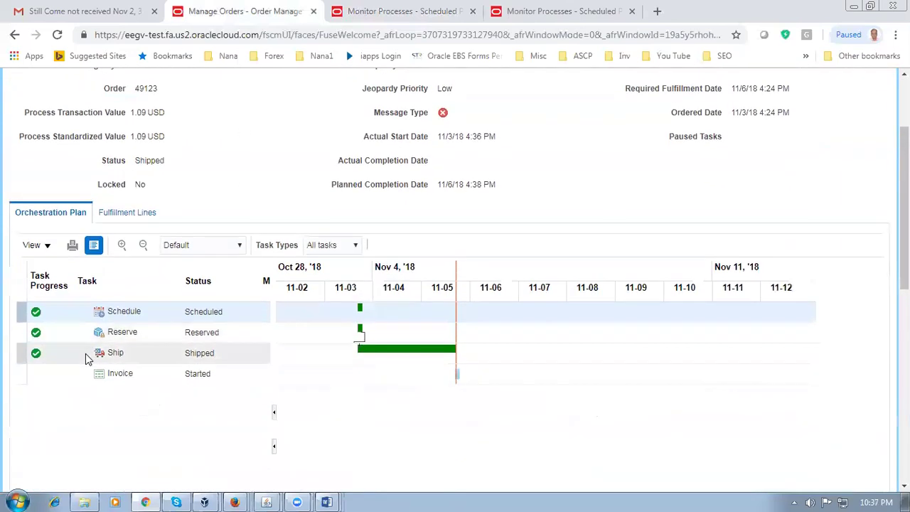
{"action": "left_click", "coordinate": [135, 216]}
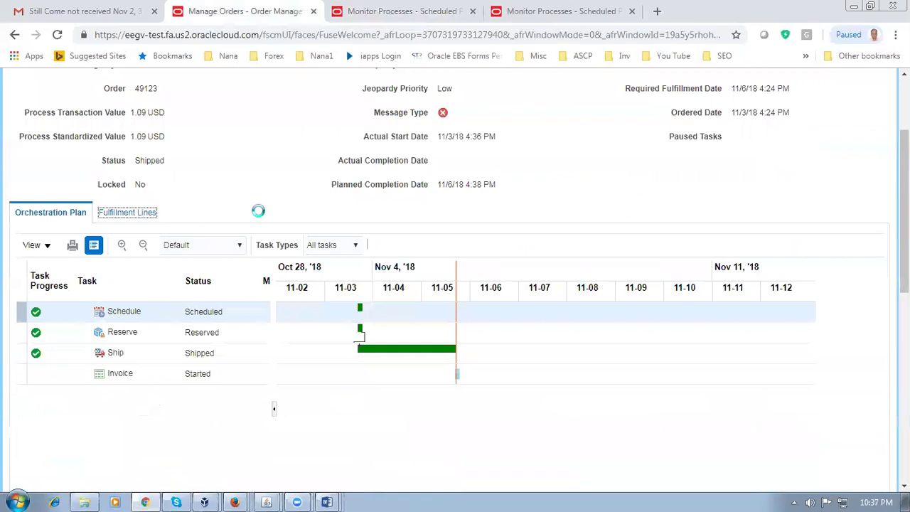
{"action": "scroll", "coordinate": [300, 294], "scroll_direction": "up", "scroll_amount": 2}
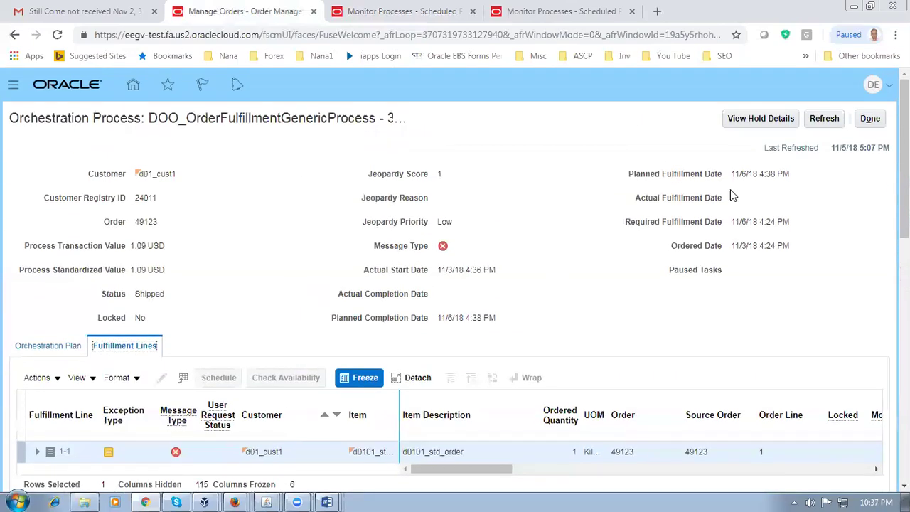
{"action": "left_click", "coordinate": [872, 119]}
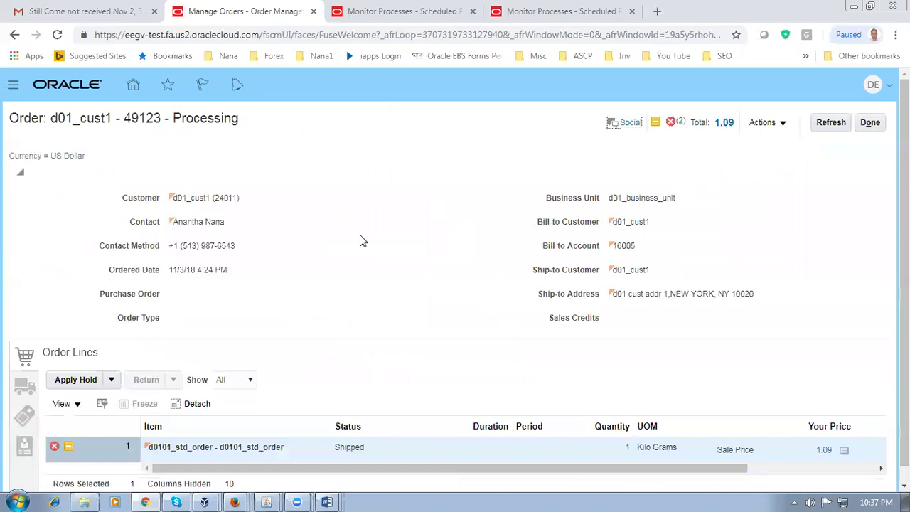
Step: Switch order 49123 to fulfillment view, then close it to the Order Management Overview
{"action": "left_click", "coordinate": [759, 127]}
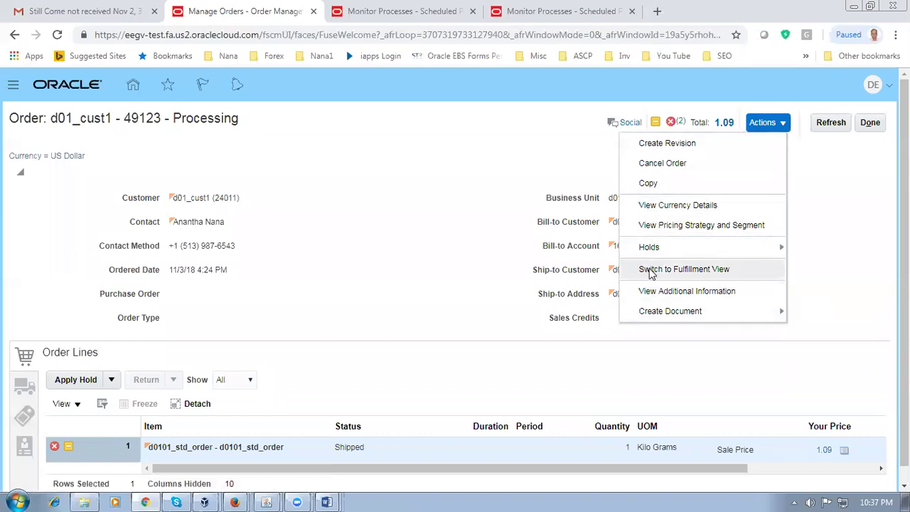
{"action": "left_click", "coordinate": [649, 270]}
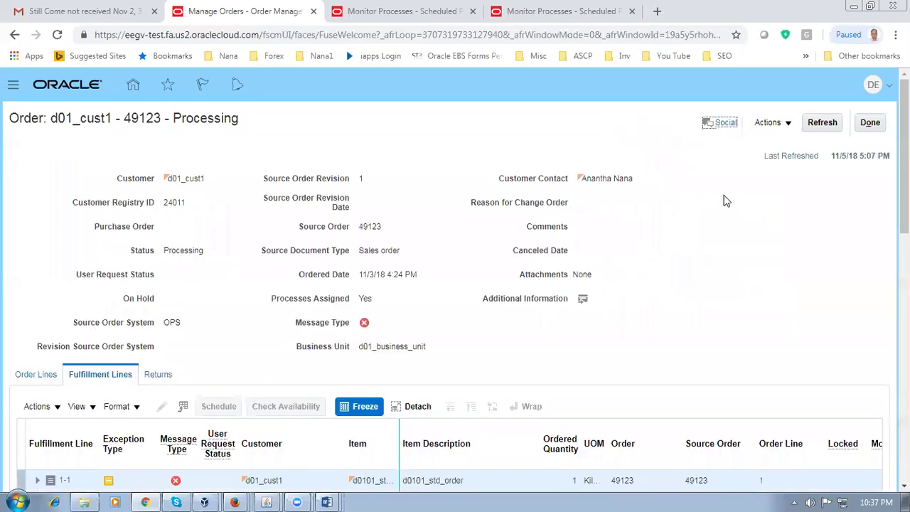
{"action": "left_click", "coordinate": [764, 126]}
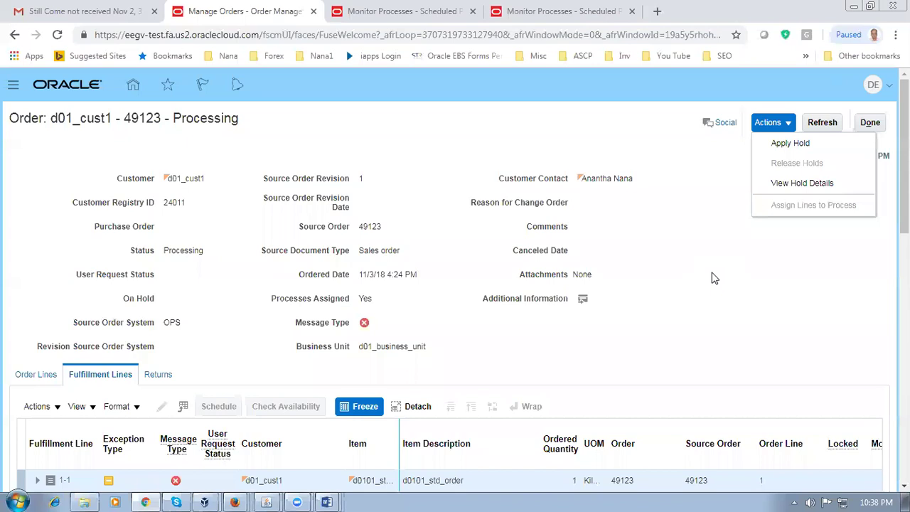
{"action": "left_click", "coordinate": [714, 278]}
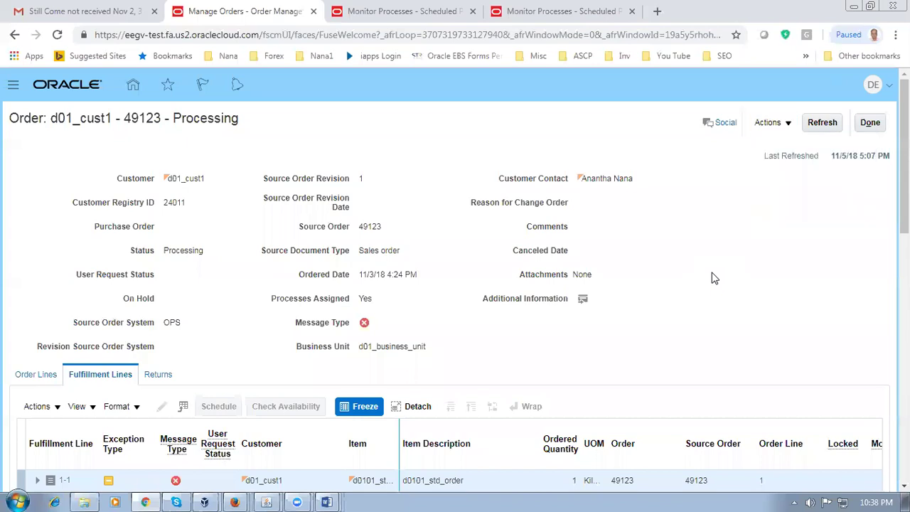
{"action": "left_click", "coordinate": [872, 126]}
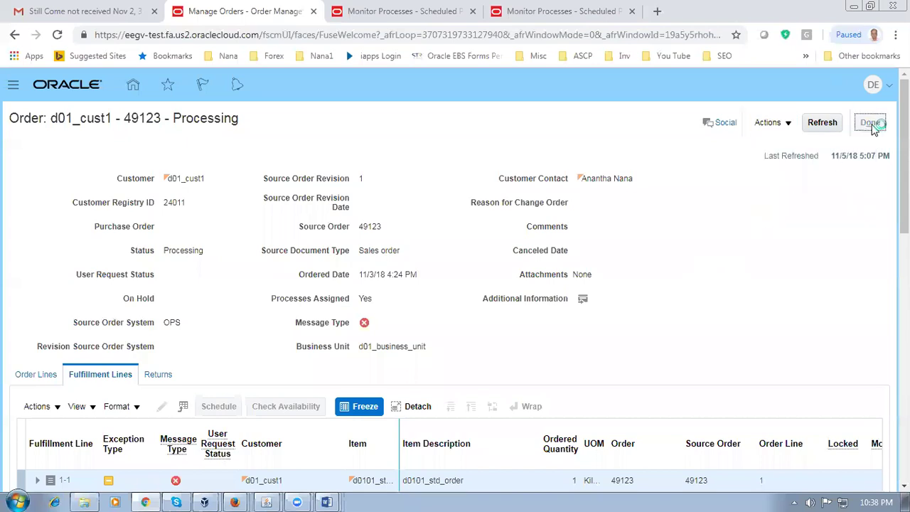
{"action": "left_click", "coordinate": [872, 125]}
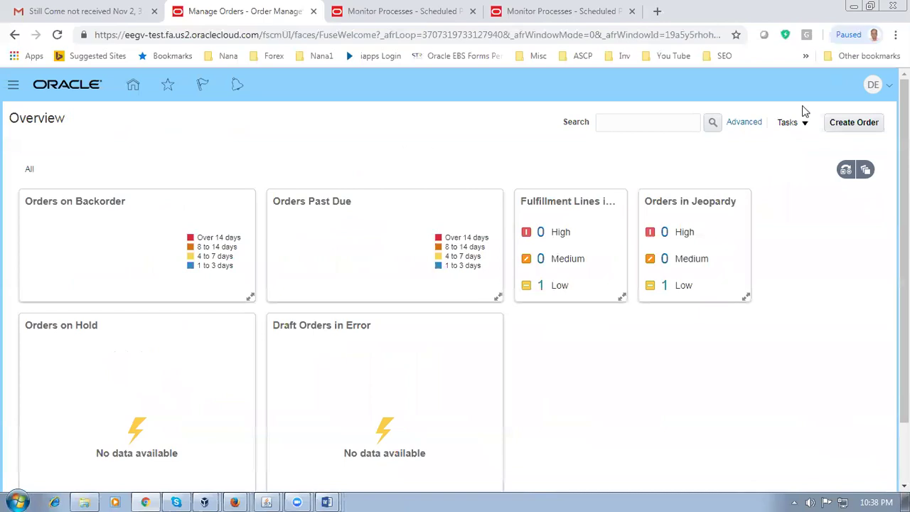
Step: Create a new sales order for customer d01_cust1
{"action": "left_click", "coordinate": [850, 128]}
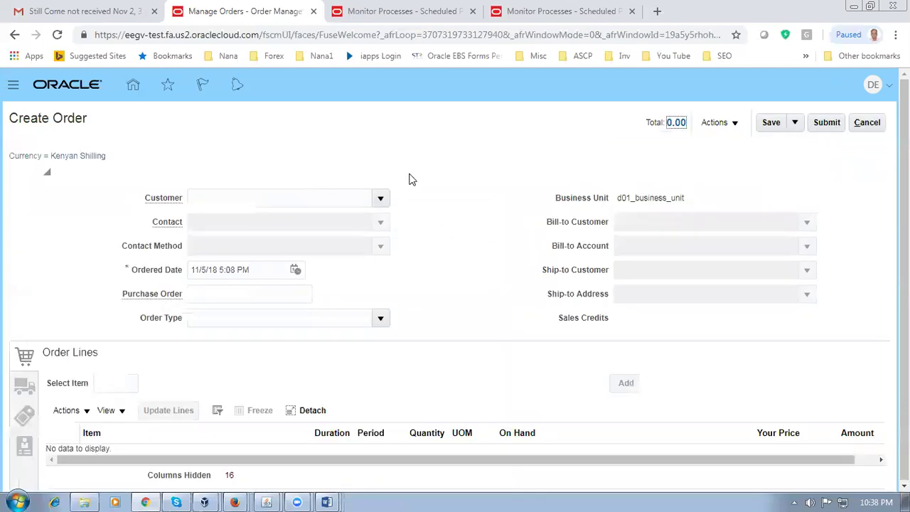
{"action": "left_click", "coordinate": [726, 124]}
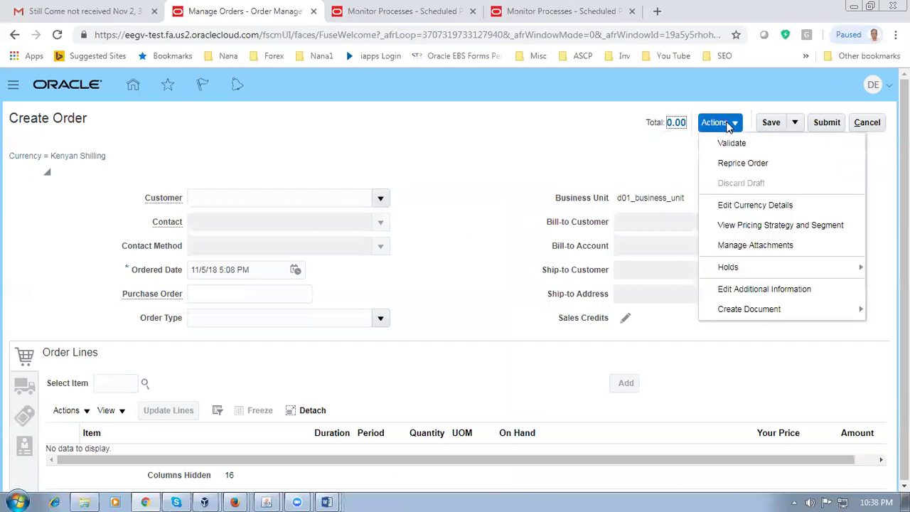
{"action": "left_click", "coordinate": [436, 176]}
{"action": "left_click", "coordinate": [210, 199]}
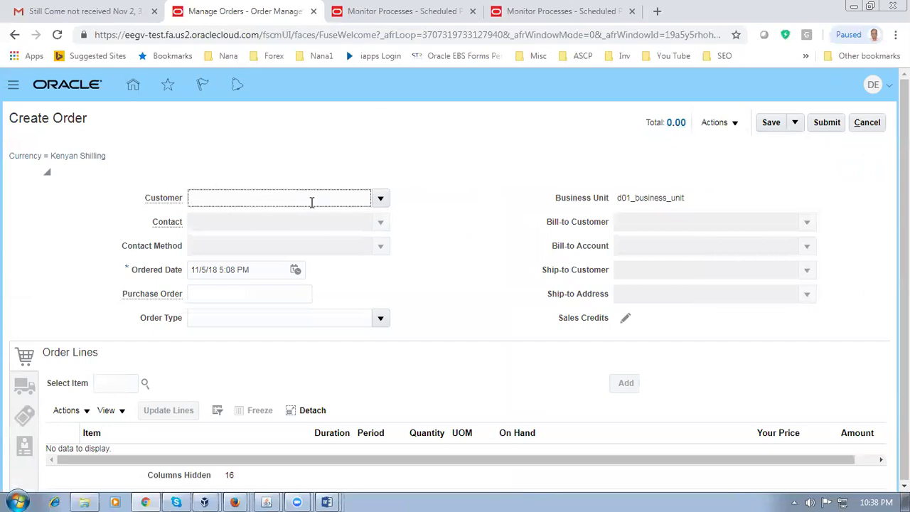
{"action": "type", "text": "d01"}
{"action": "left_click", "coordinate": [225, 220]}
Step: Enter item d0101_std_order on the line with quantity 3
{"action": "left_click", "coordinate": [98, 384]}
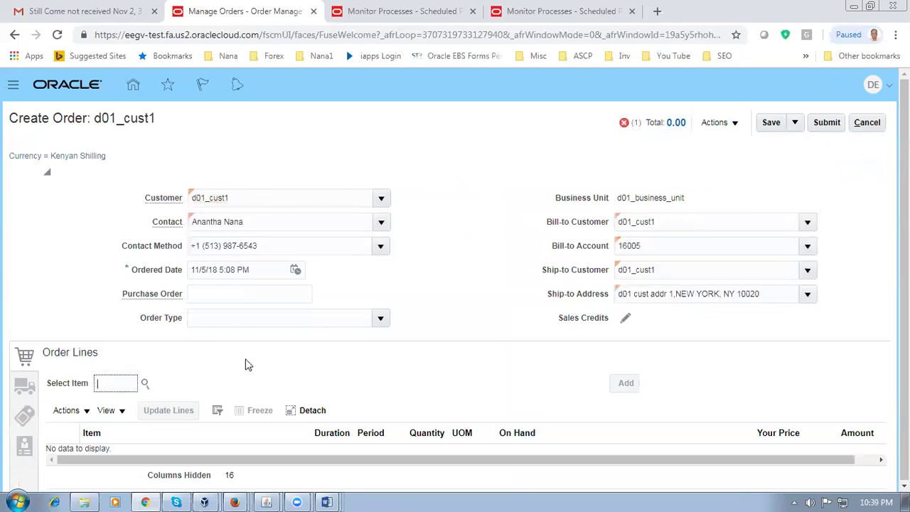
{"action": "type", "text": "d0101"}
{"action": "key", "text": "Tab"}
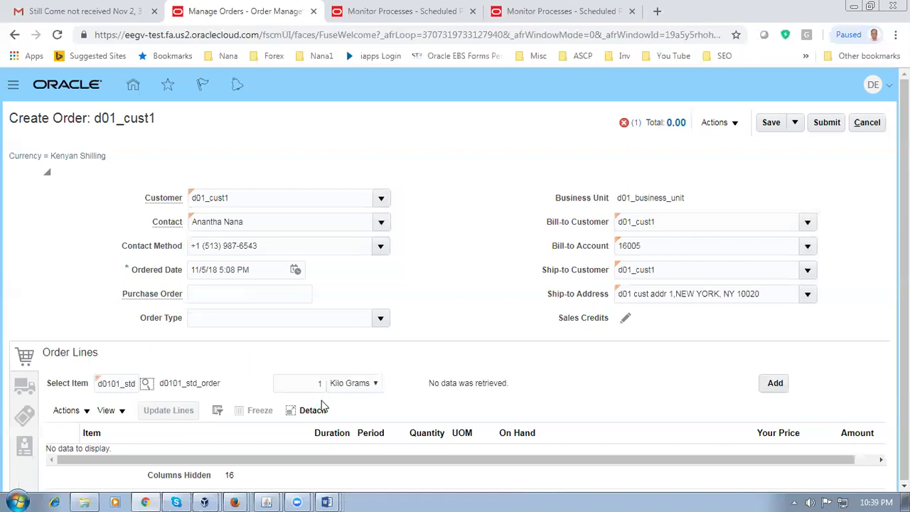
{"action": "double_click", "coordinate": [303, 385]}
{"action": "type", "text": "3"}
{"action": "key", "text": "Tab"}
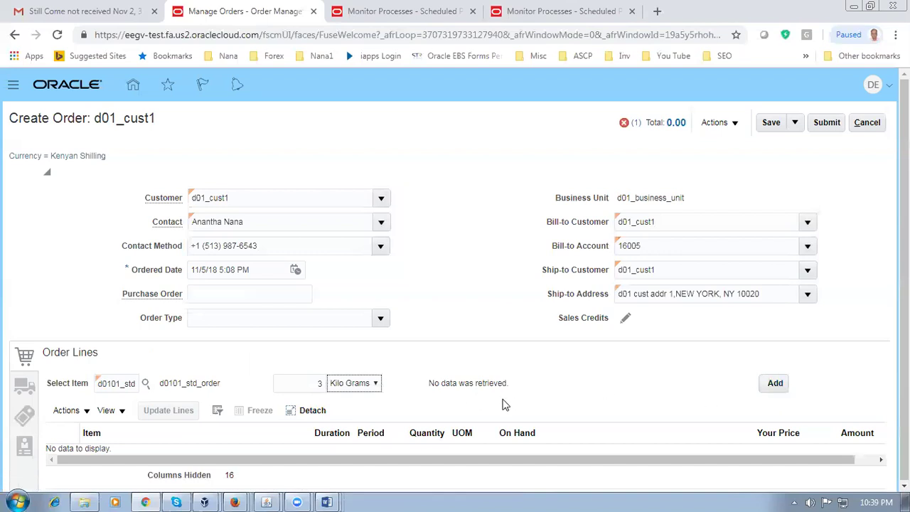
{"action": "left_click", "coordinate": [537, 401]}
{"action": "key", "text": "Tab"}
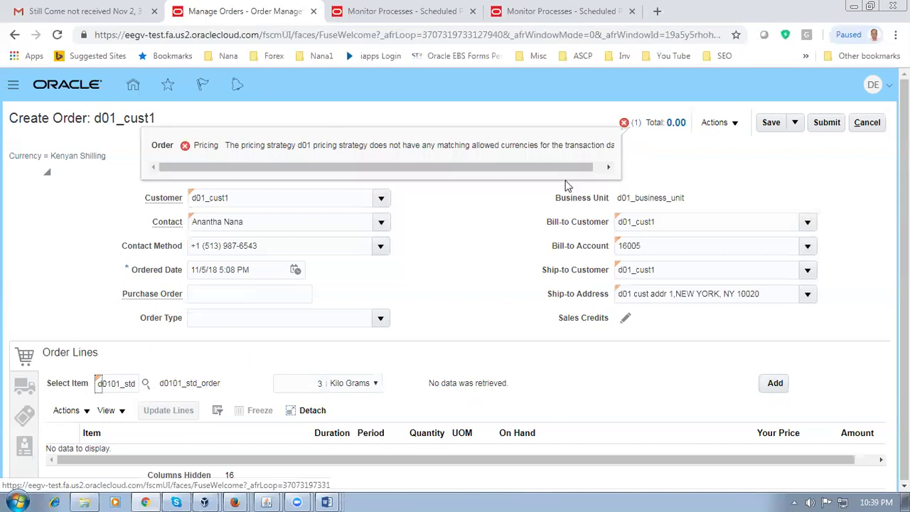
Step: Change the order currency to US Dollar through Edit Currency Details
{"action": "left_click", "coordinate": [714, 127]}
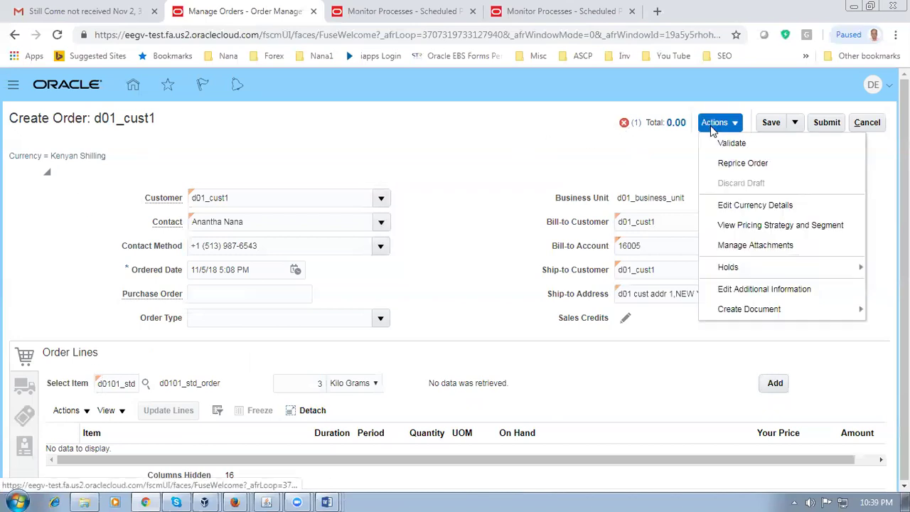
{"action": "left_click", "coordinate": [740, 205]}
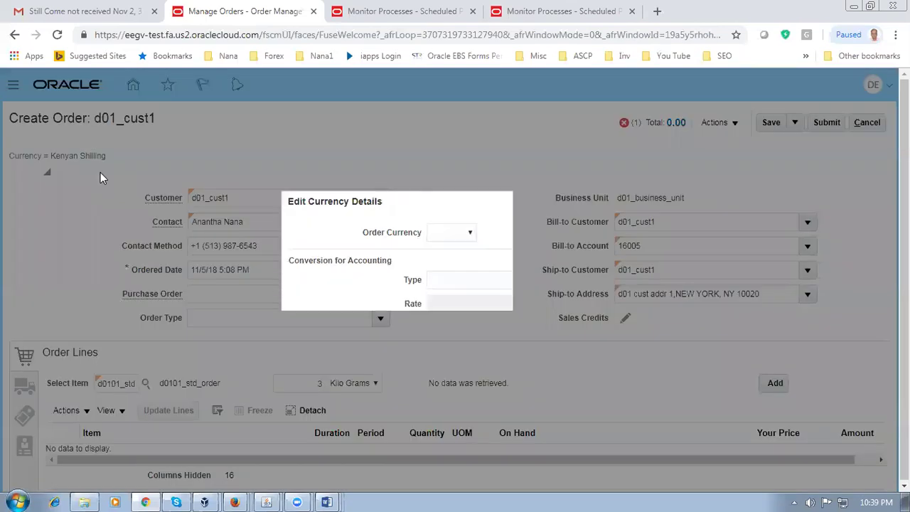
{"action": "left_click", "coordinate": [463, 234]}
{"action": "left_click", "coordinate": [570, 353]}
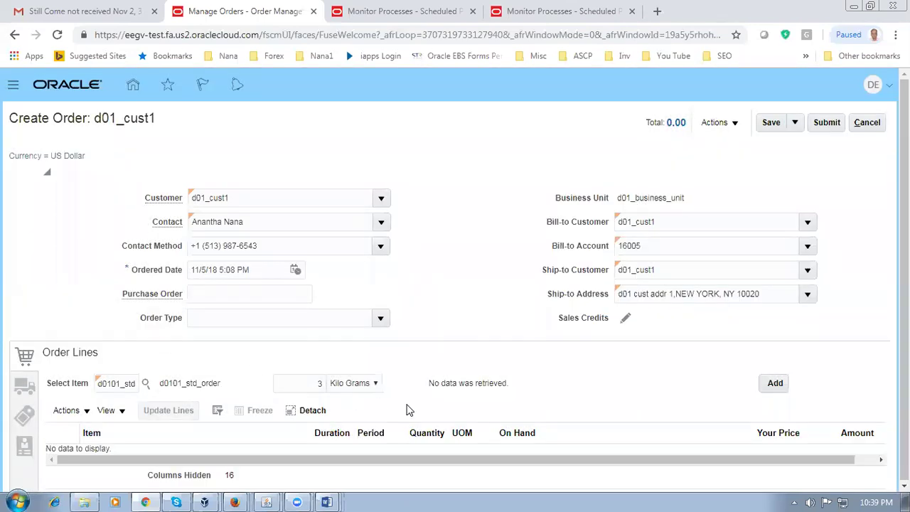
Step: Change the line quantity to 4 and add d0101_std_order as an order line
{"action": "left_click", "coordinate": [283, 385]}
{"action": "left_click_drag", "start_coordinate": [314, 384], "coordinate": [329, 396]}
{"action": "type", "text": "4"}
{"action": "key", "text": "Tab"}
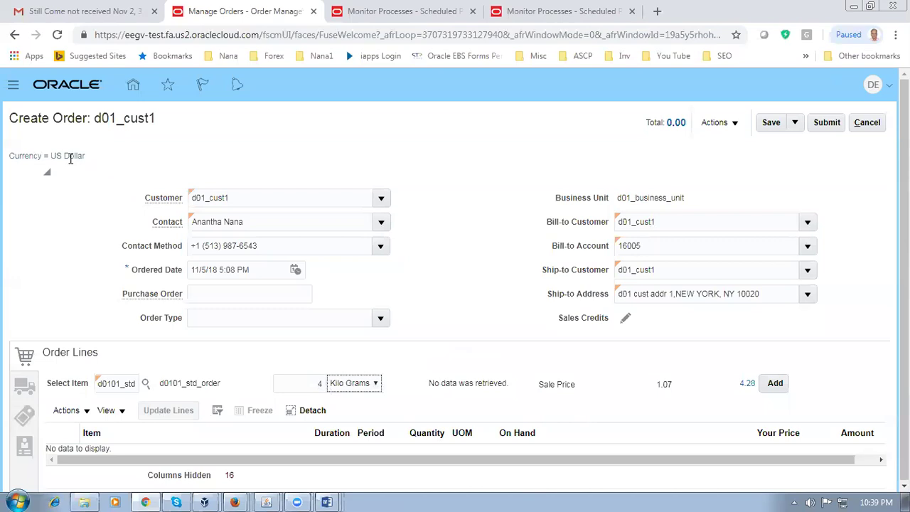
{"action": "left_click", "coordinate": [217, 199]}
{"action": "key", "text": "ctrl+a"}
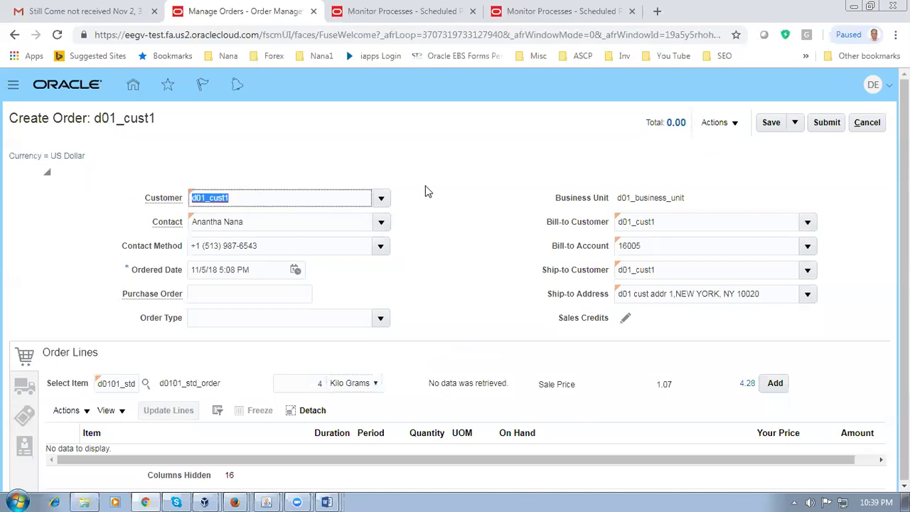
{"action": "left_click", "coordinate": [725, 199]}
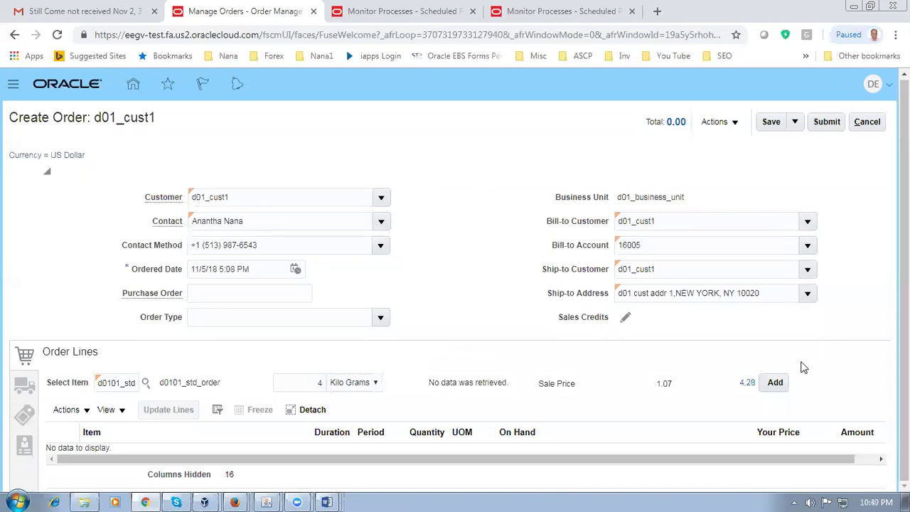
{"action": "left_click", "coordinate": [779, 392]}
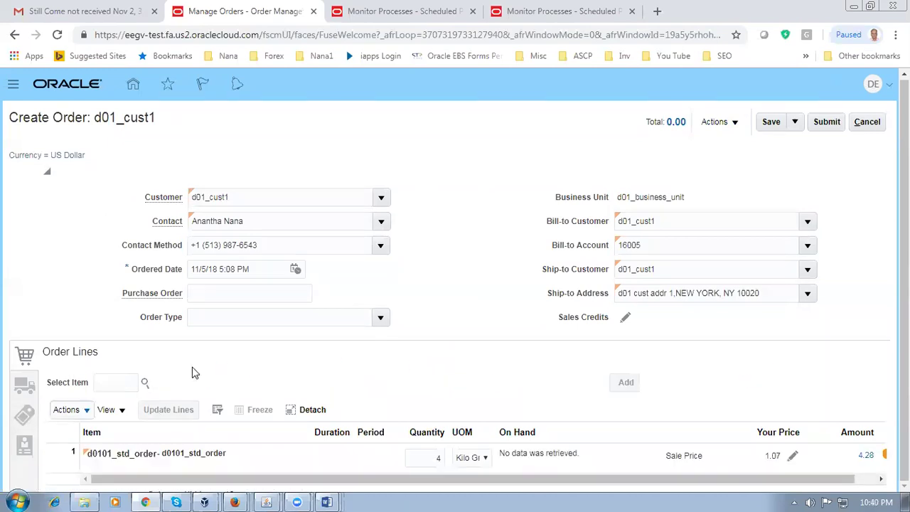
Step: Set requested date 11/9/18 and warehouse D011 - d01_child_1 in the shipment details
{"action": "left_click", "coordinate": [20, 384]}
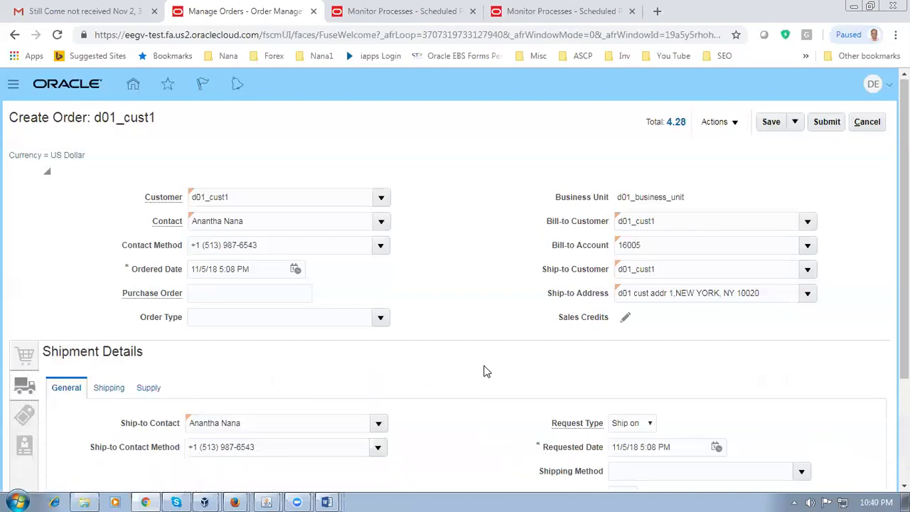
{"action": "left_click", "coordinate": [624, 452]}
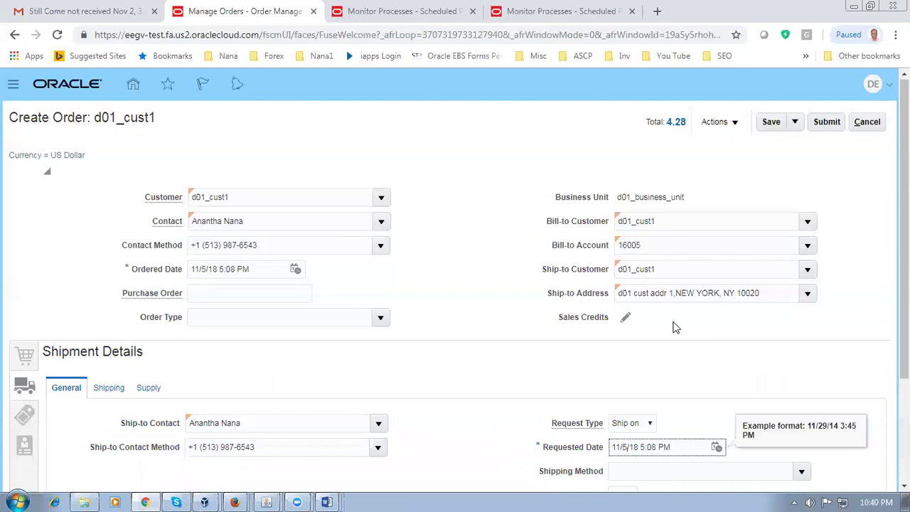
{"action": "left_click", "coordinate": [149, 393]}
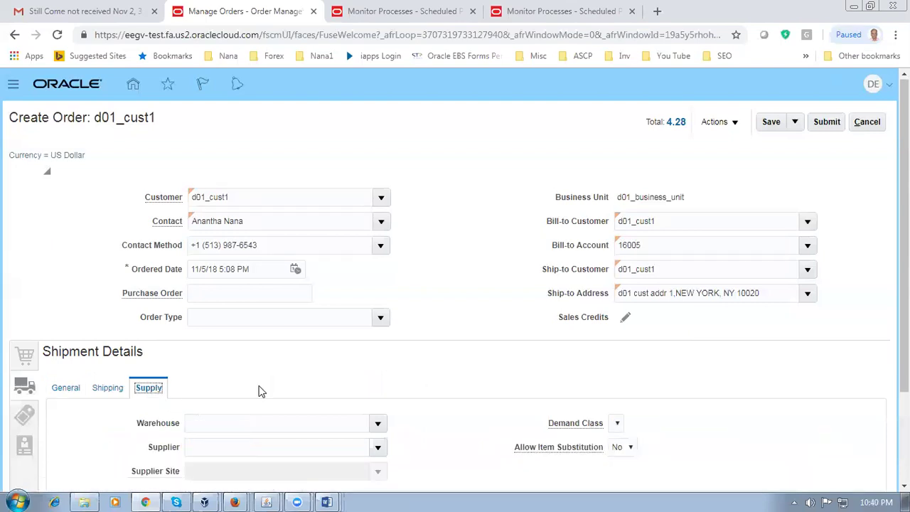
{"action": "left_click", "coordinate": [233, 423]}
{"action": "type", "text": "981"}
{"action": "key", "text": "Tab"}
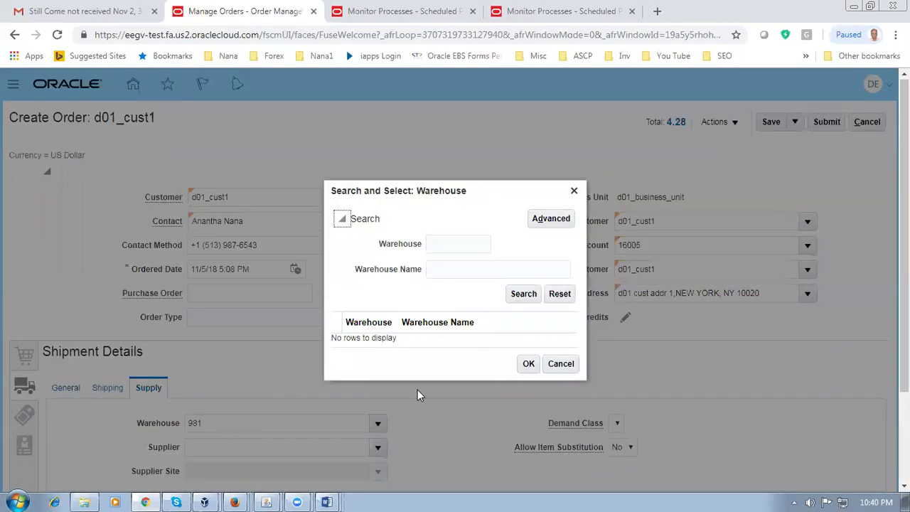
{"action": "left_click", "coordinate": [565, 363]}
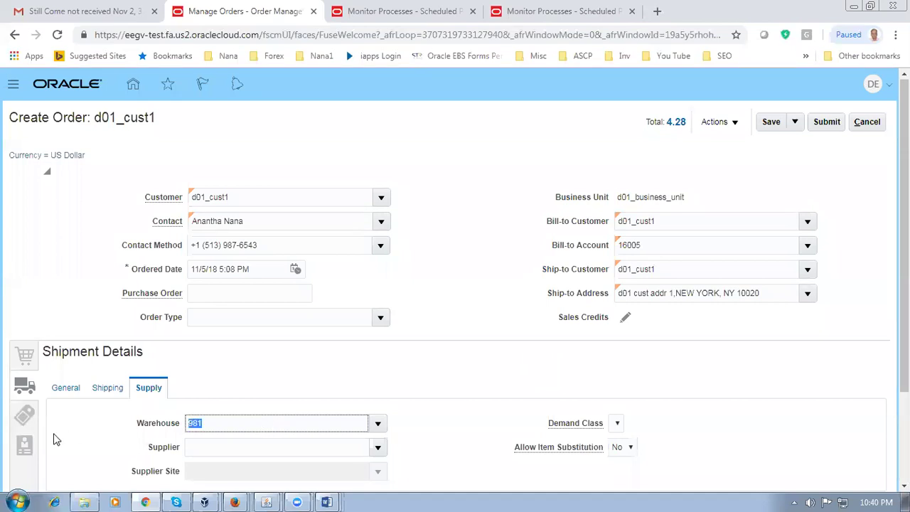
{"action": "type", "text": "D011"}
{"action": "key", "text": "Tab"}
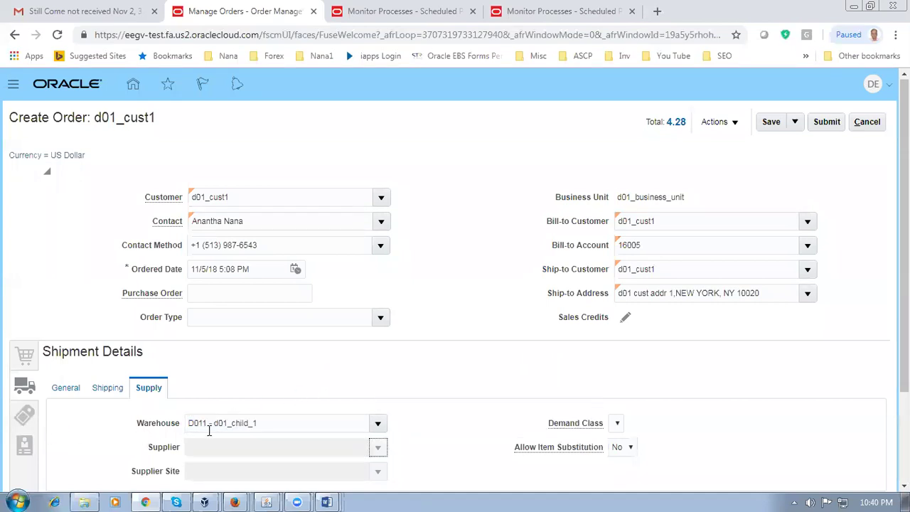
Step: Submit the order, creating sales order 49130
{"action": "scroll", "coordinate": [377, 382], "scroll_direction": "down", "scroll_amount": 3}
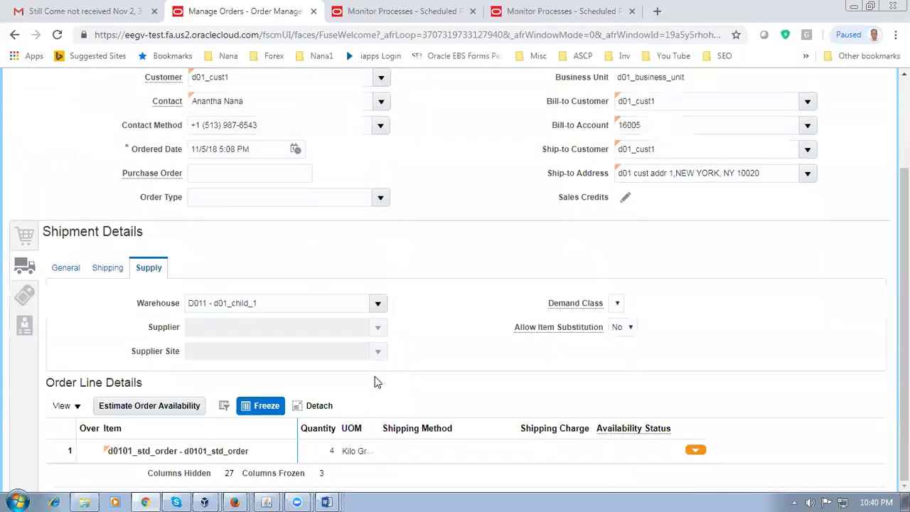
{"action": "left_click", "coordinate": [66, 271]}
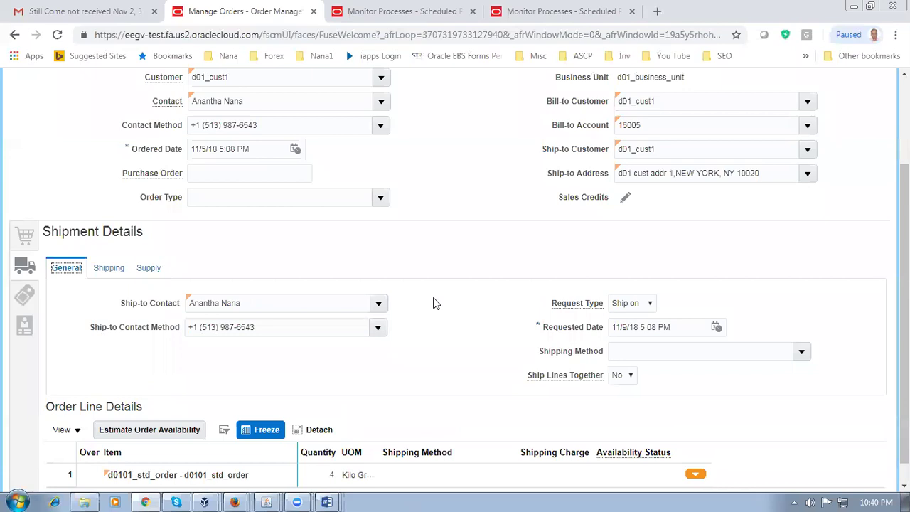
{"action": "scroll", "coordinate": [433, 301], "scroll_direction": "up", "scroll_amount": 3}
{"action": "left_click", "coordinate": [826, 123]}
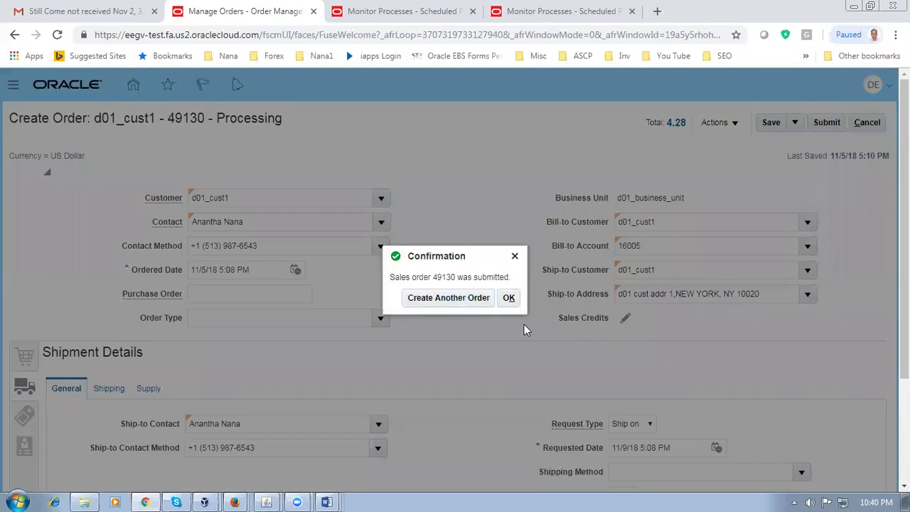
Step: Acknowledge order 49130's submission, switch to fulfillment view, and open the line's orchestration process
{"action": "left_click", "coordinate": [510, 299]}
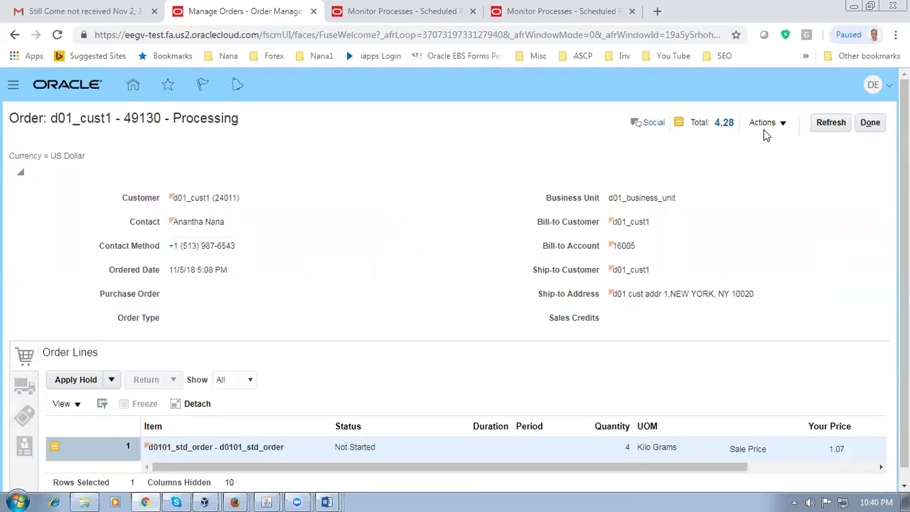
{"action": "left_click", "coordinate": [761, 130]}
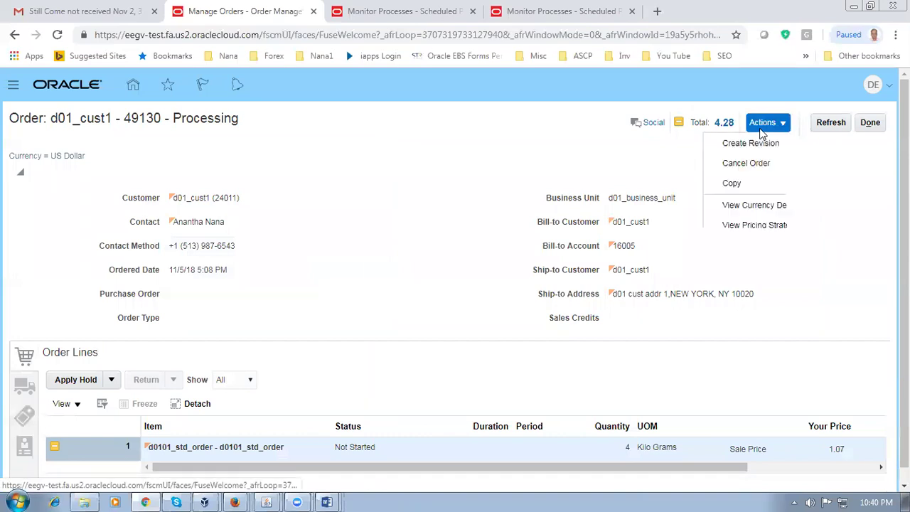
{"action": "left_click", "coordinate": [704, 269]}
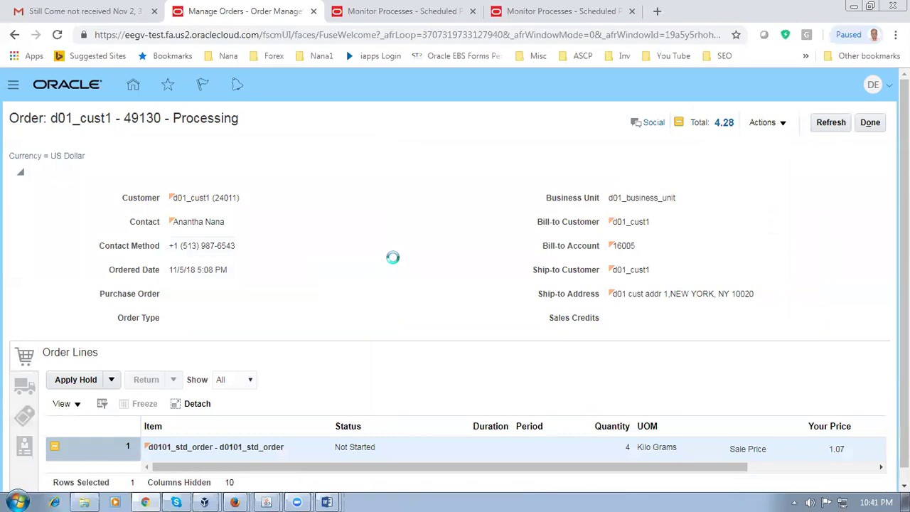
{"action": "scroll", "coordinate": [393, 257], "scroll_direction": "down", "scroll_amount": 1}
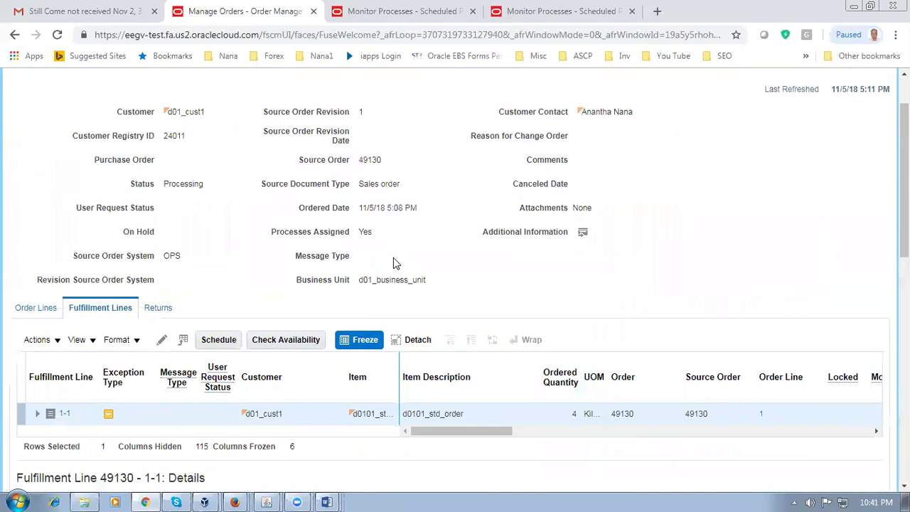
{"action": "left_click_drag", "start_coordinate": [492, 432], "coordinate": [559, 432]}
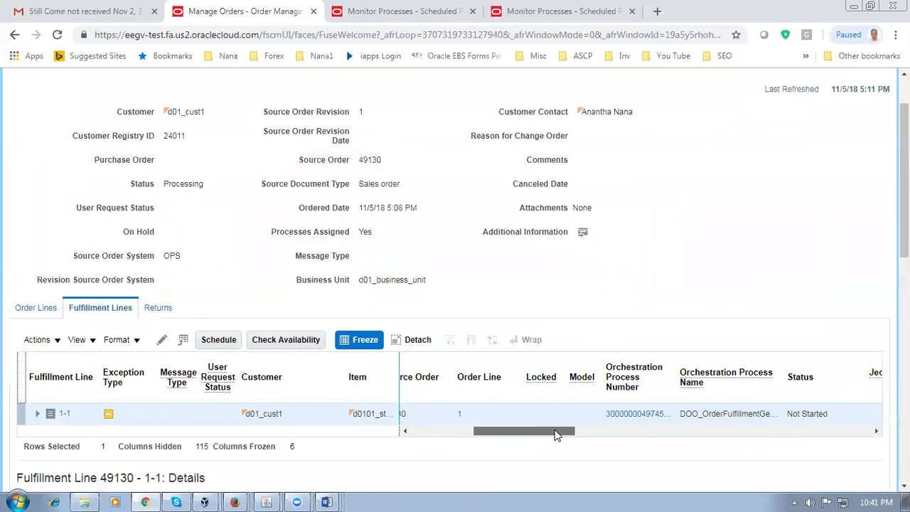
{"action": "left_click", "coordinate": [626, 416]}
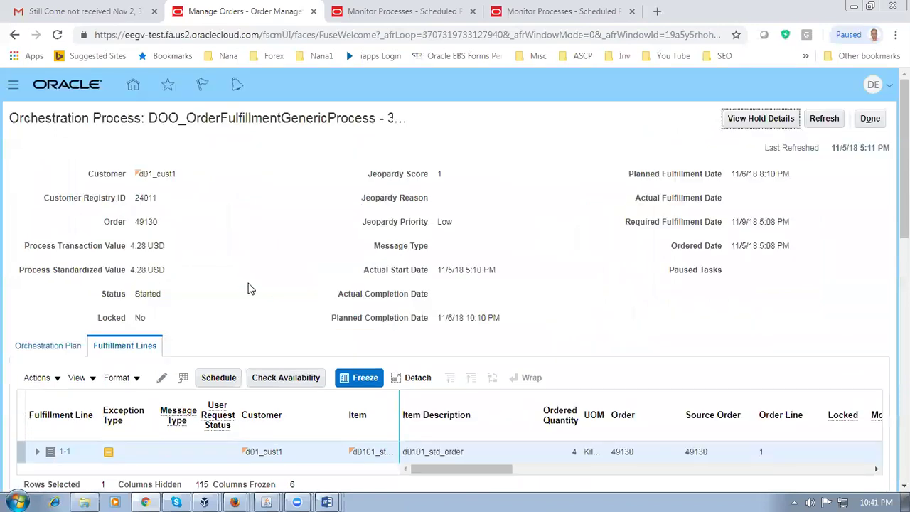
Step: Show order 49130's orchestration plan tasks and refresh the process status
{"action": "scroll", "coordinate": [249, 288], "scroll_direction": "down", "scroll_amount": 2}
{"action": "left_click", "coordinate": [28, 213]}
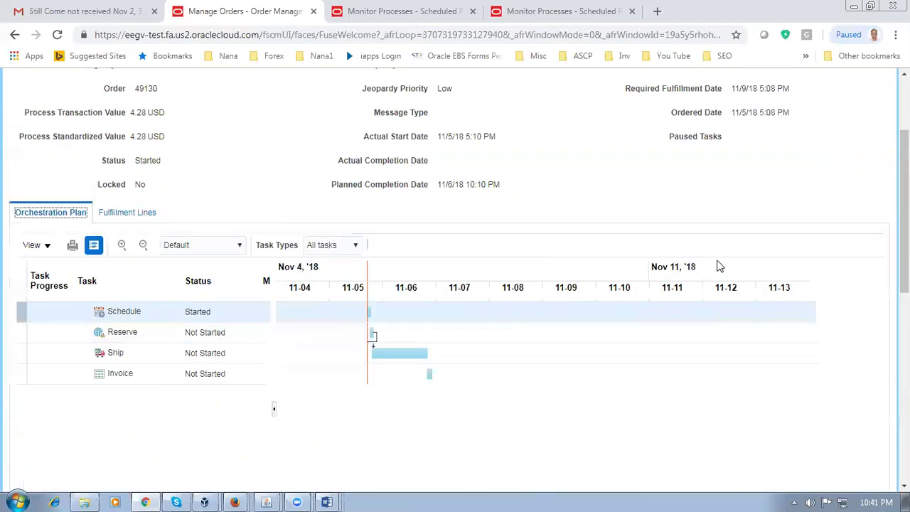
{"action": "scroll", "coordinate": [777, 236], "scroll_direction": "up", "scroll_amount": 2}
{"action": "left_click", "coordinate": [825, 119]}
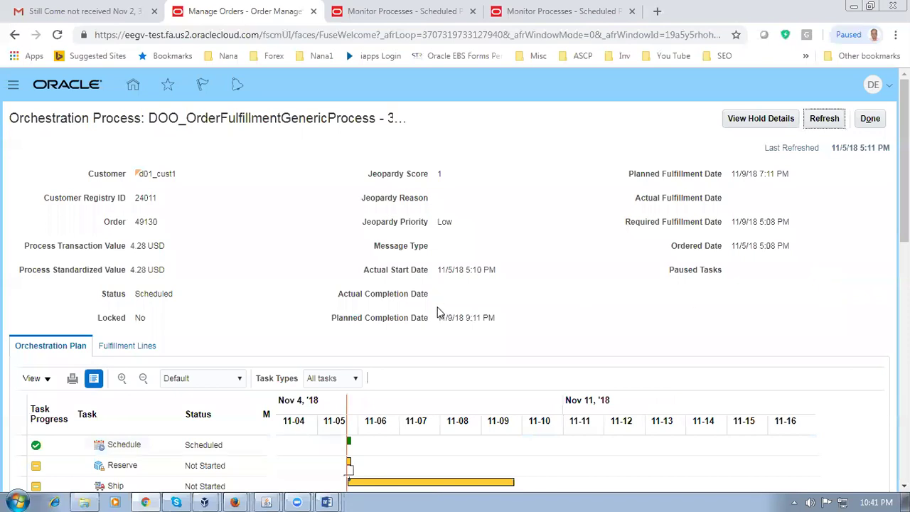
{"action": "scroll", "coordinate": [439, 313], "scroll_direction": "down", "scroll_amount": 1}
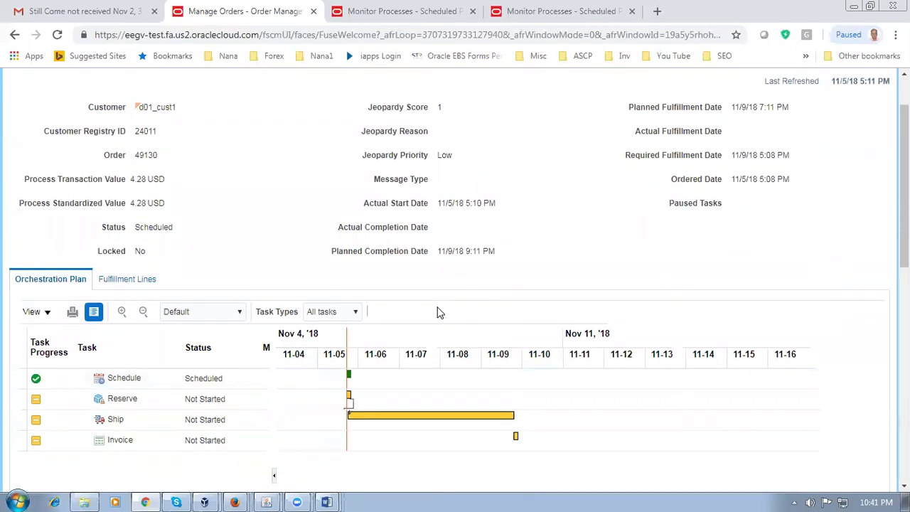
{"action": "scroll", "coordinate": [439, 313], "scroll_direction": "up", "scroll_amount": 1}
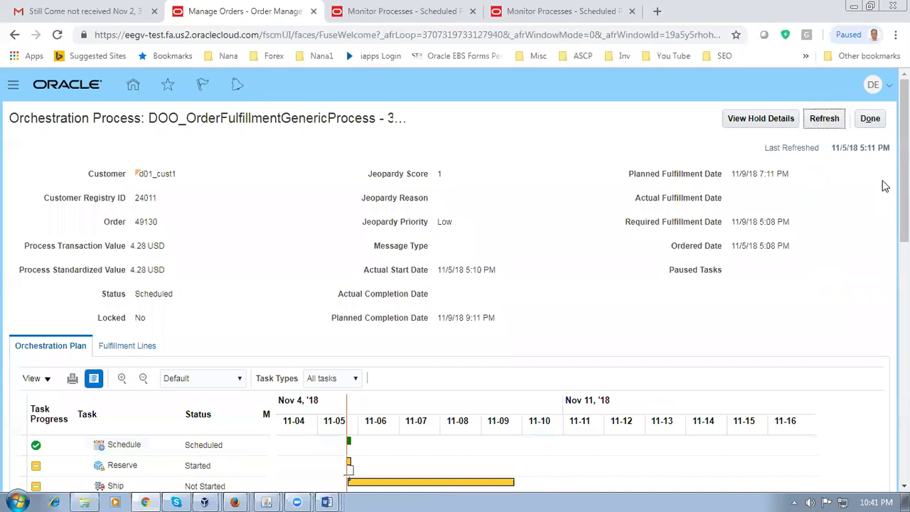
Step: Keep refreshing until the Reserve task reads Reserved, then return to the scheduled processes monitor
{"action": "left_click", "coordinate": [829, 123]}
{"action": "scroll", "coordinate": [229, 253], "scroll_direction": "down", "scroll_amount": 1}
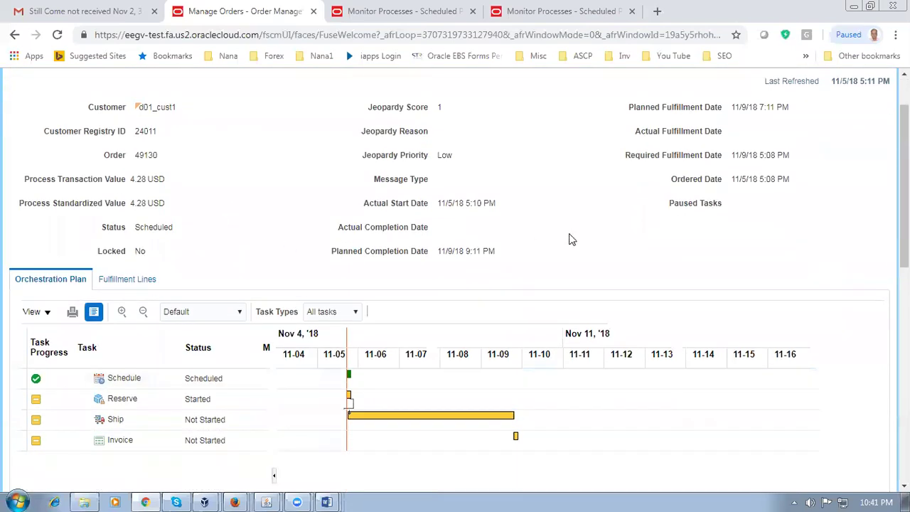
{"action": "scroll", "coordinate": [869, 247], "scroll_direction": "up", "scroll_amount": 1}
{"action": "left_click", "coordinate": [826, 121]}
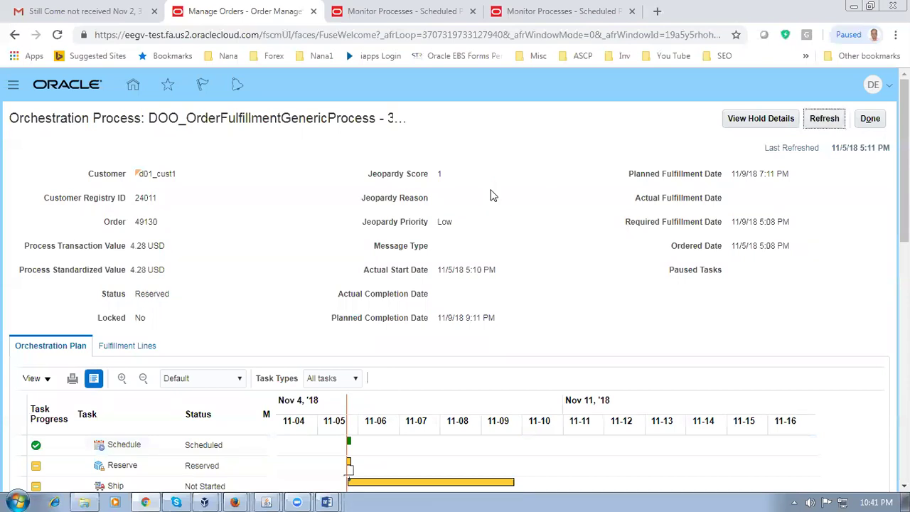
{"action": "left_click", "coordinate": [830, 127]}
{"action": "scroll", "coordinate": [522, 271], "scroll_direction": "down", "scroll_amount": 2}
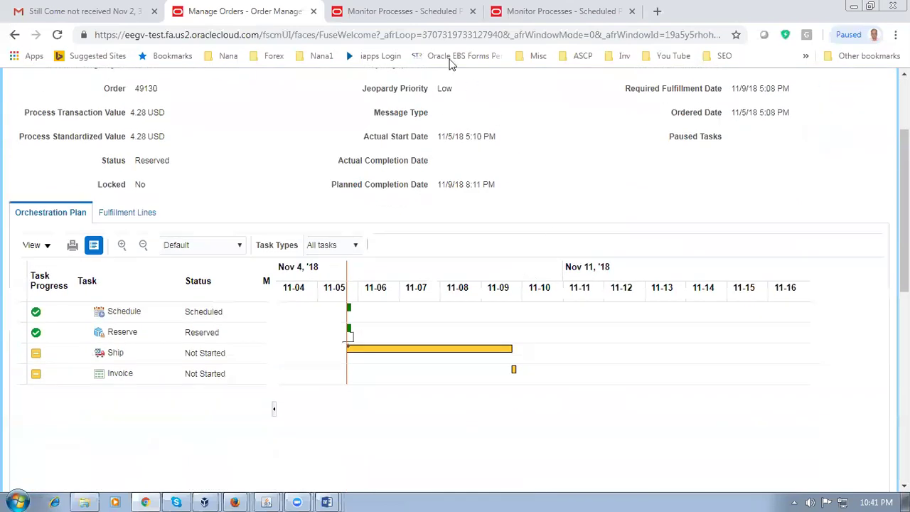
{"action": "left_click", "coordinate": [416, 13]}
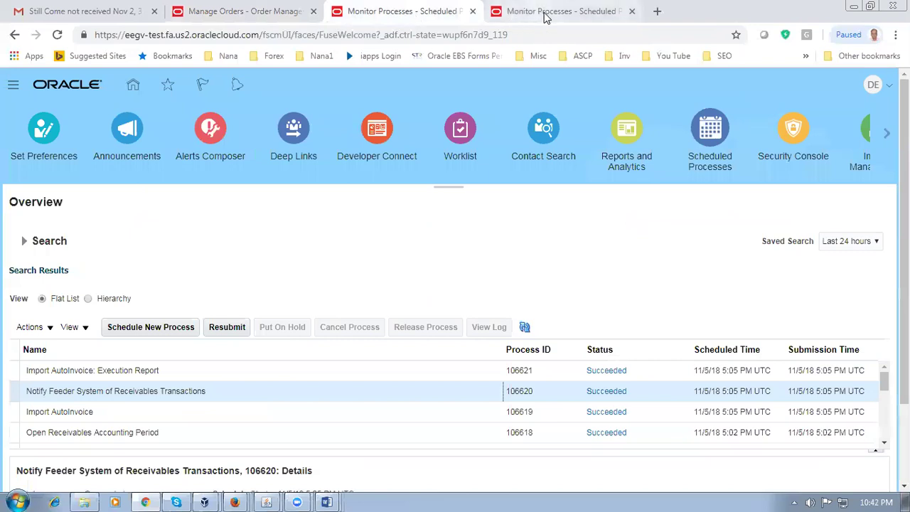
Step: Check the other scheduled processes tab and close the timed-out session page
{"action": "left_click", "coordinate": [545, 13]}
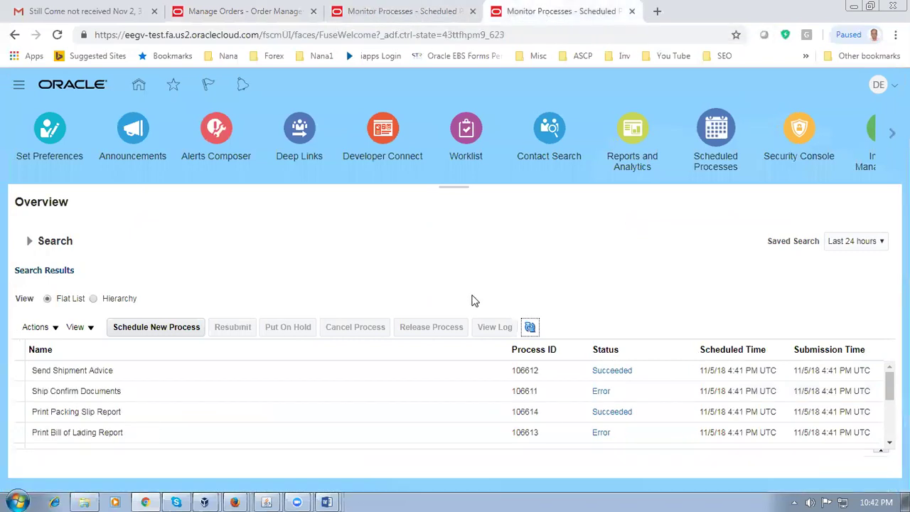
{"action": "left_click", "coordinate": [140, 85]}
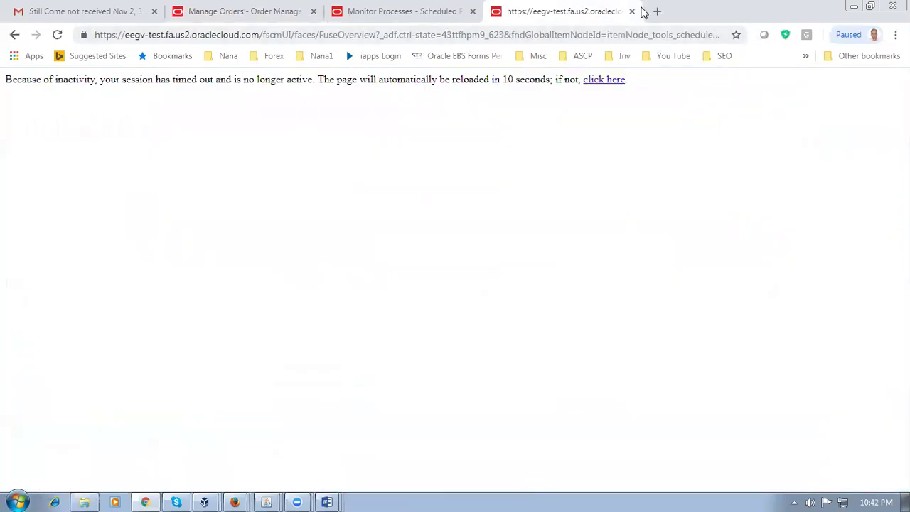
{"action": "left_click", "coordinate": [632, 11]}
Step: Duplicate the Monitor Processes tab, resubmit it on reload, and go to the home page
{"action": "right_click", "coordinate": [436, 19]}
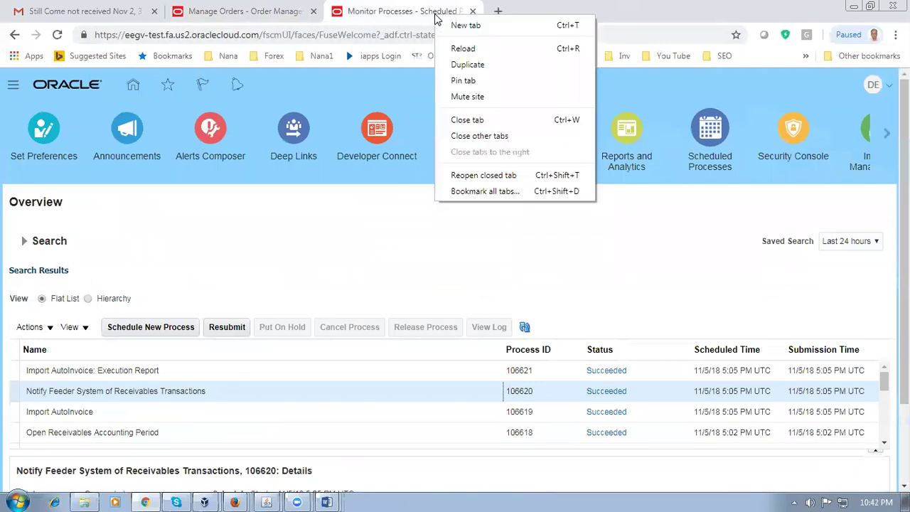
{"action": "left_click", "coordinate": [462, 65]}
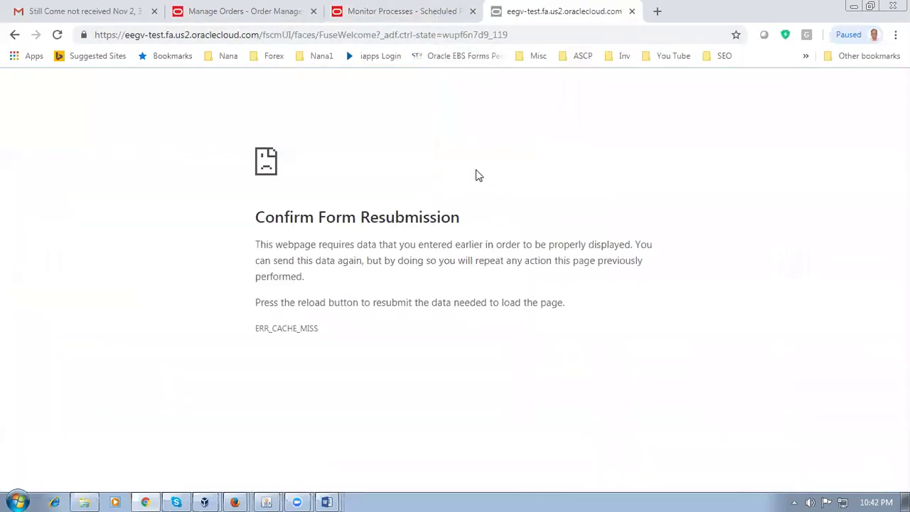
{"action": "left_click", "coordinate": [58, 35]}
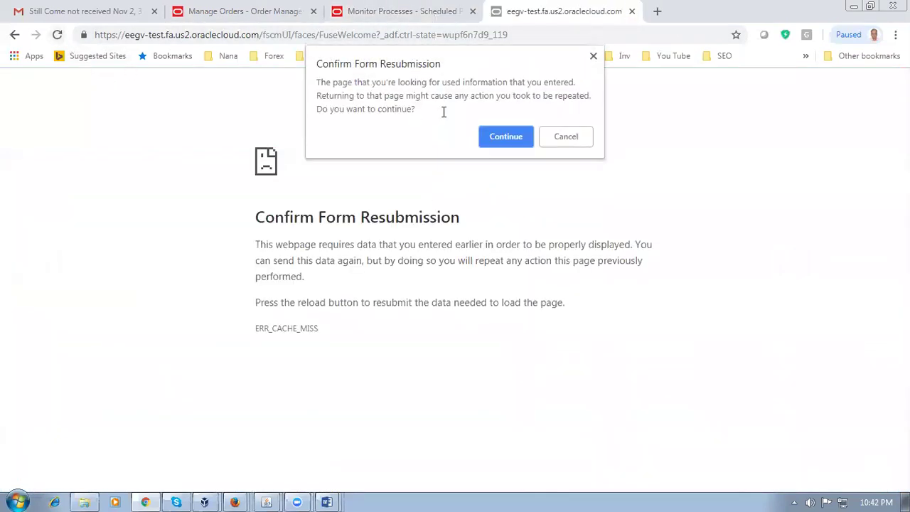
{"action": "left_click", "coordinate": [506, 137]}
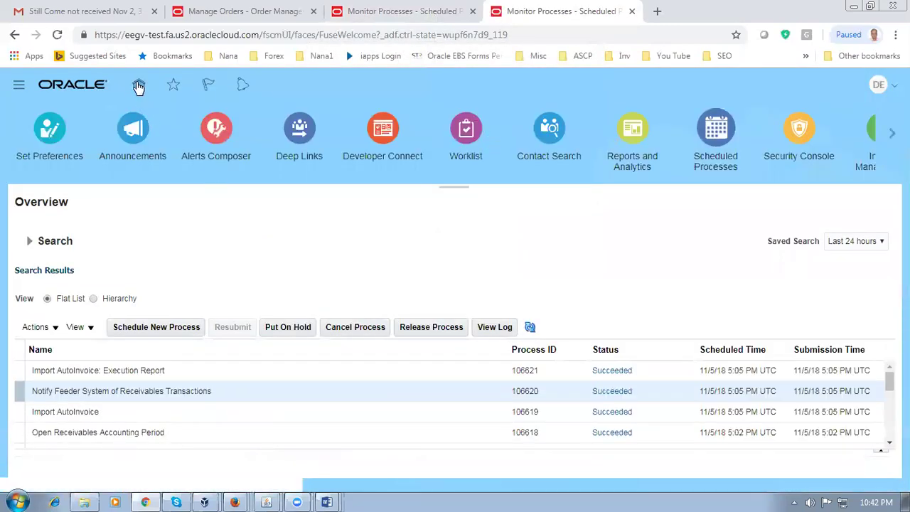
{"action": "left_click", "coordinate": [139, 86]}
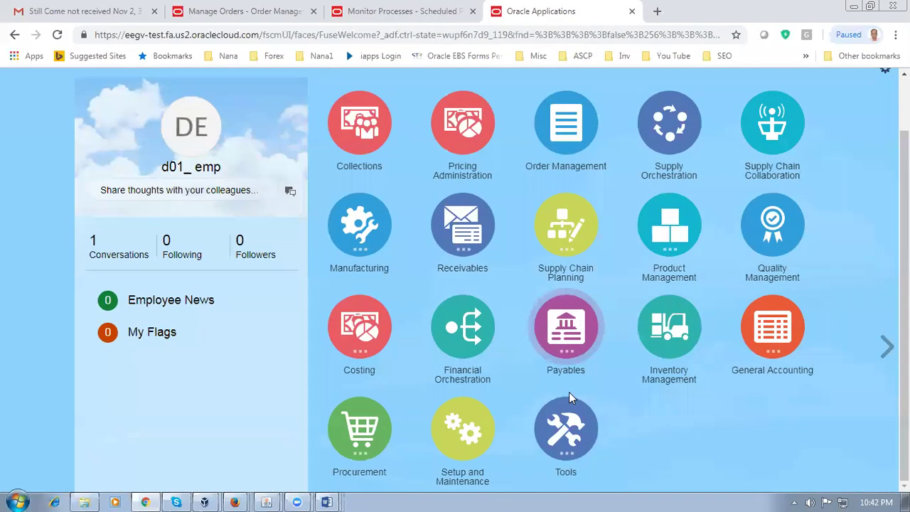
Step: Open Manage Shipment Lines from Inventory Management's Shipments tasks, then go back to order 49130's orchestration plan
{"action": "scroll", "coordinate": [527, 409], "scroll_direction": "down", "scroll_amount": 2}
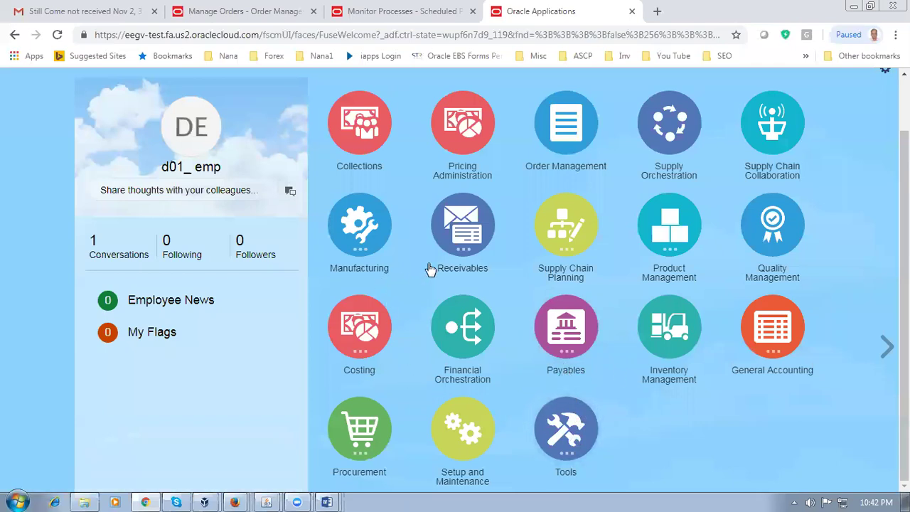
{"action": "left_click", "coordinate": [678, 354]}
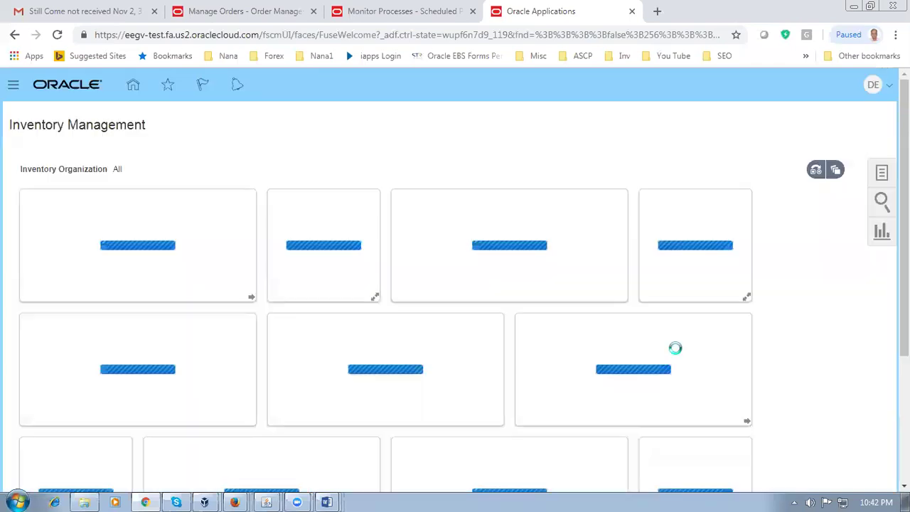
{"action": "left_click", "coordinate": [880, 175]}
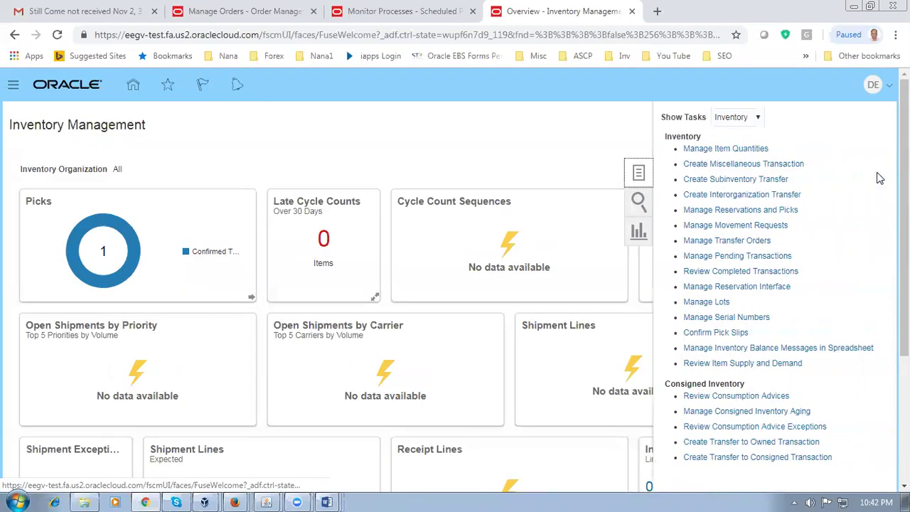
{"action": "left_click", "coordinate": [742, 119]}
{"action": "left_click", "coordinate": [736, 151]}
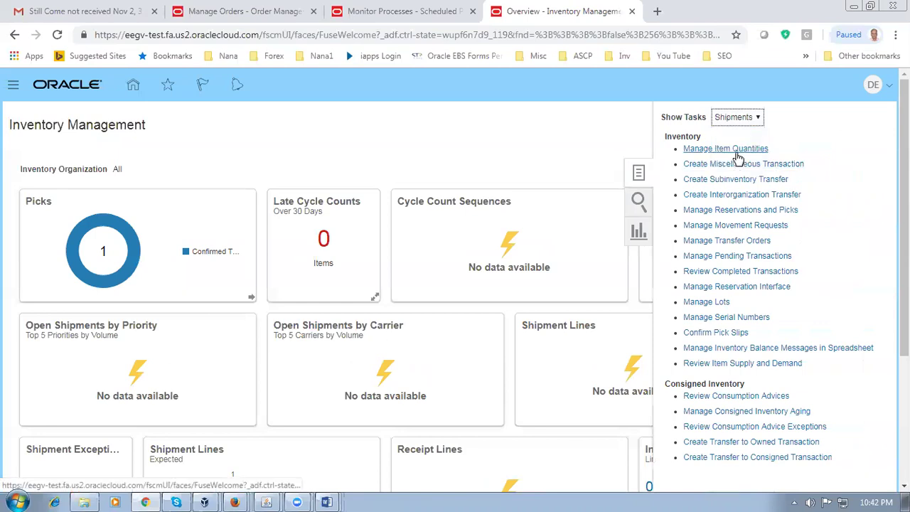
{"action": "left_click", "coordinate": [724, 171]}
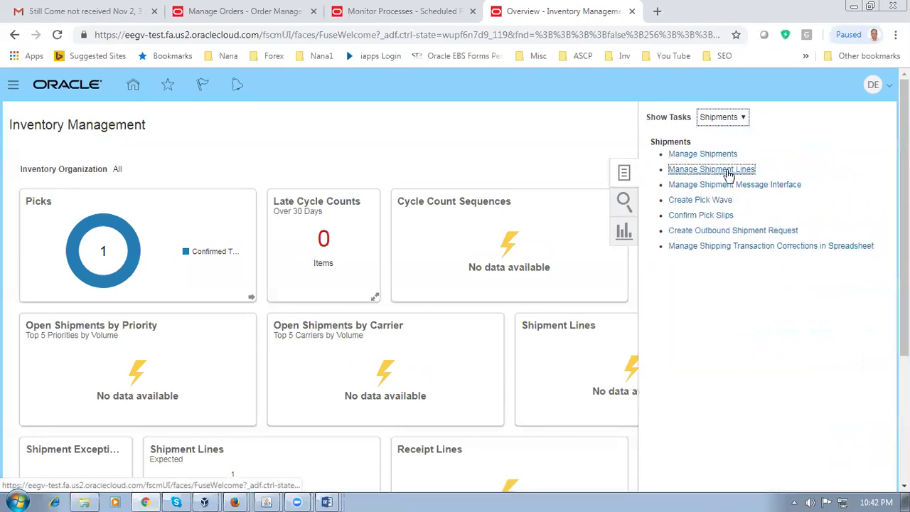
{"action": "left_click", "coordinate": [240, 11]}
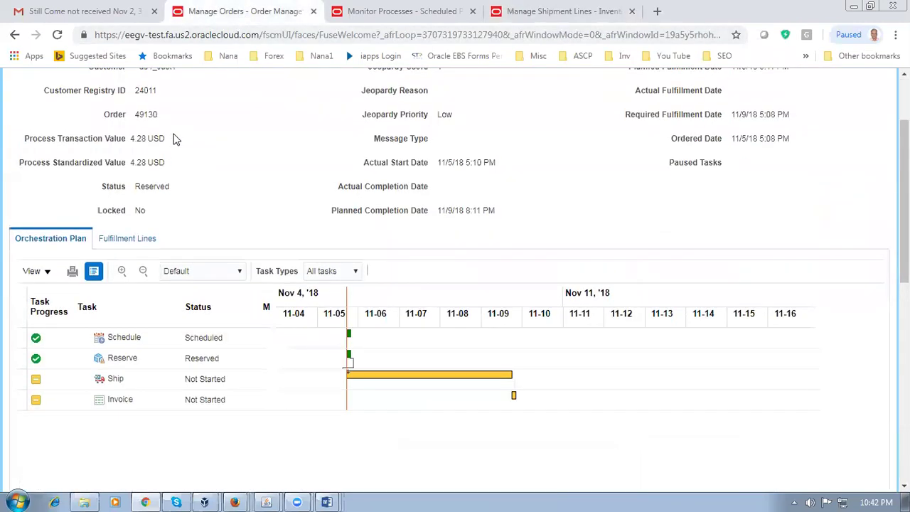
Step: Refresh order 49130 until its Ship task reads Awaiting Shipping, then bring up the shipment lines search
{"action": "scroll", "coordinate": [152, 216], "scroll_direction": "up", "scroll_amount": 2}
{"action": "scroll", "coordinate": [182, 223], "scroll_direction": "down", "scroll_amount": 3}
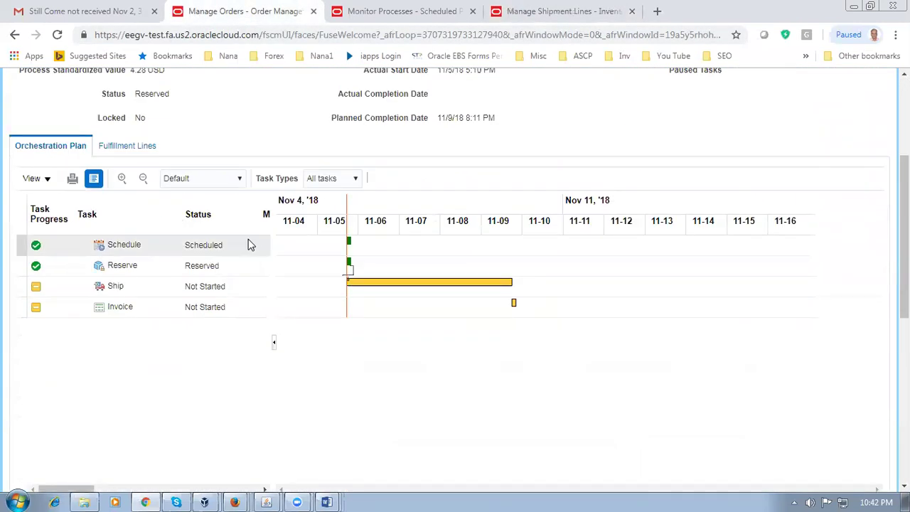
{"action": "scroll", "coordinate": [241, 244], "scroll_direction": "up", "scroll_amount": 3}
{"action": "left_click", "coordinate": [838, 121]}
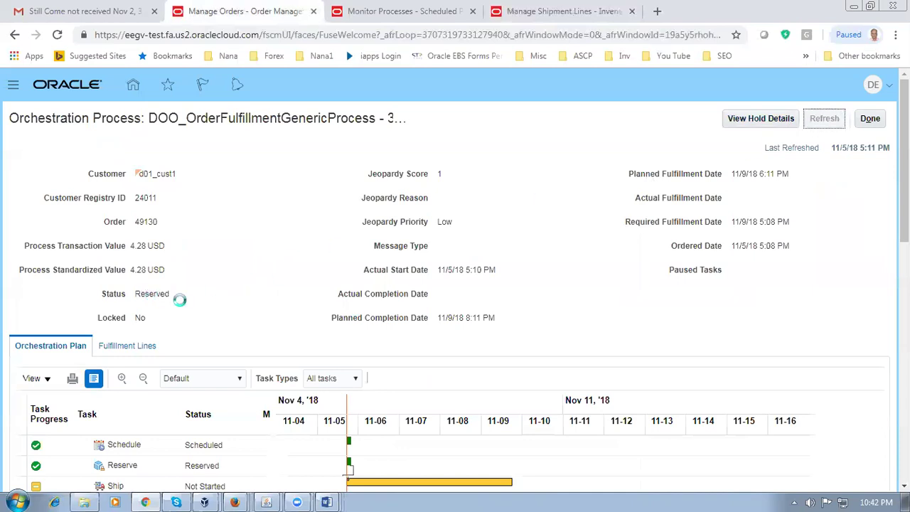
{"action": "scroll", "coordinate": [180, 300], "scroll_direction": "down", "scroll_amount": 2}
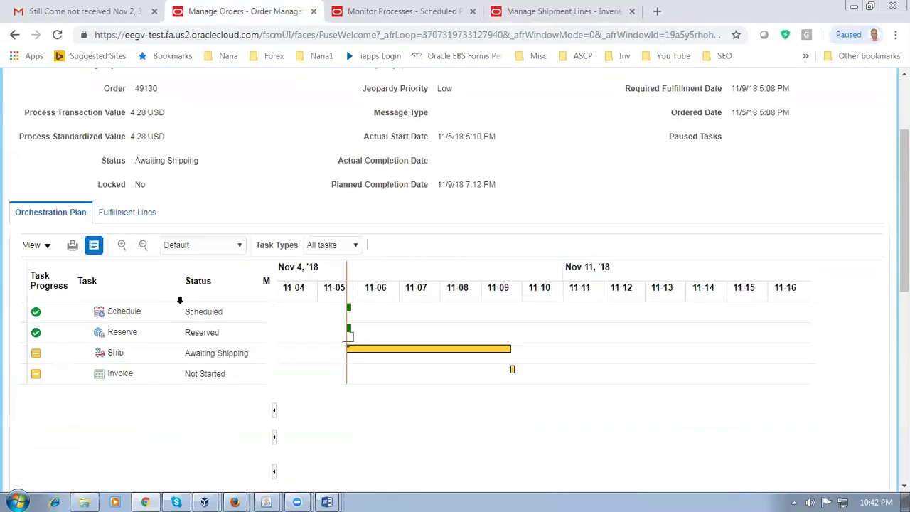
{"action": "left_click", "coordinate": [557, 10]}
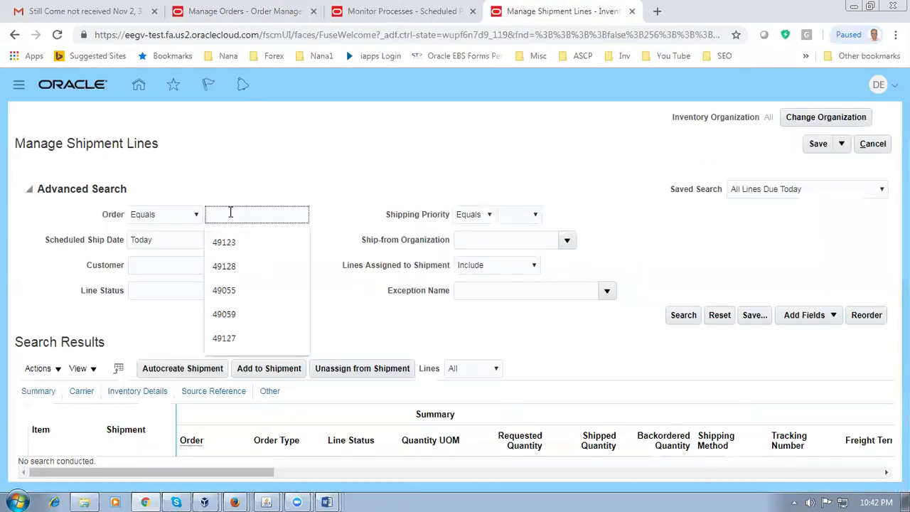
Step: Search shipment lines for order 49130 with scheduled ship dates of Today and the next 7 days
{"action": "type", "text": "130"}
{"action": "key", "text": "Tab"}
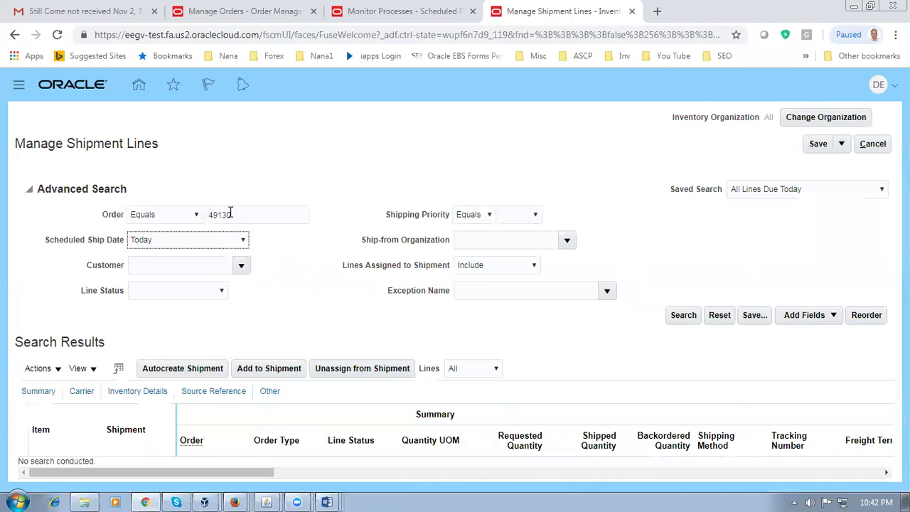
{"action": "left_click", "coordinate": [684, 315]}
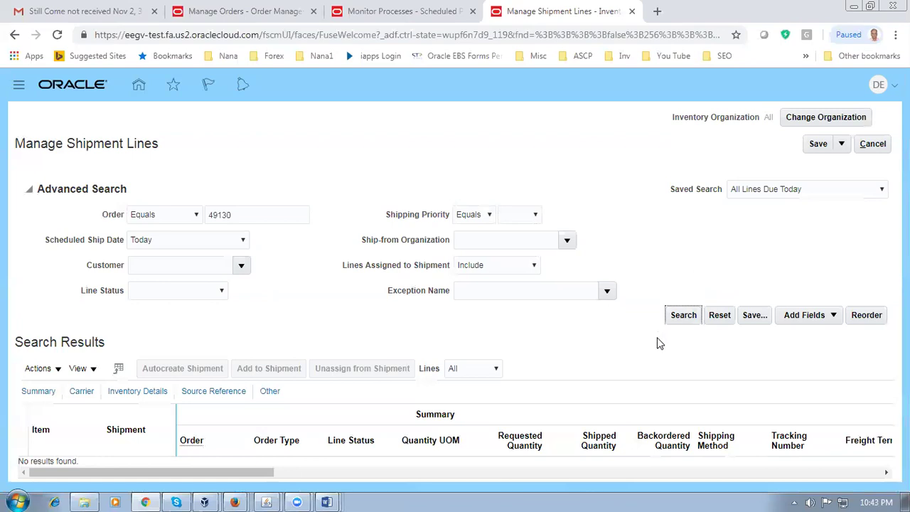
{"action": "left_click", "coordinate": [139, 238]}
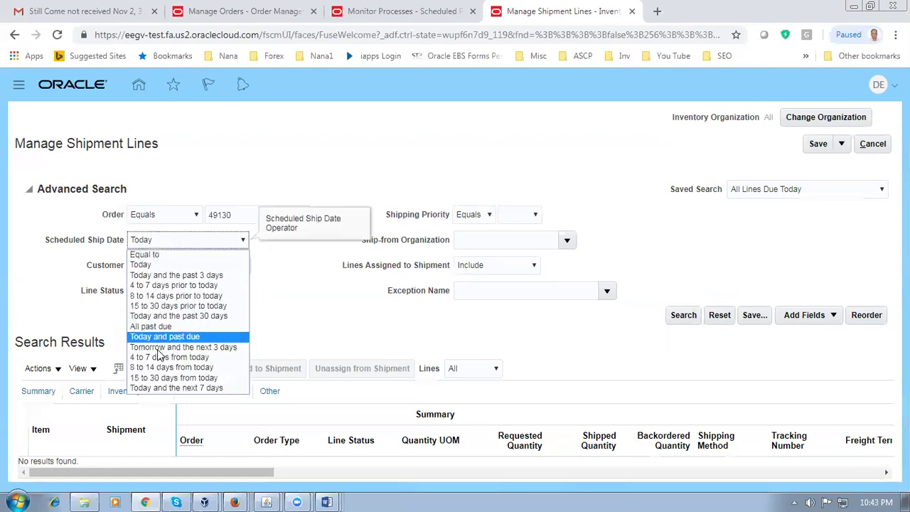
{"action": "left_click", "coordinate": [158, 388]}
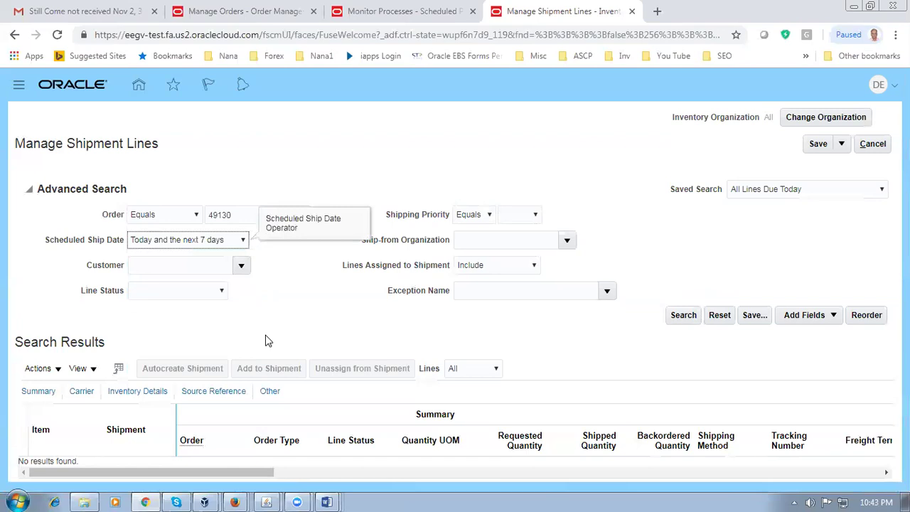
{"action": "left_click", "coordinate": [674, 315]}
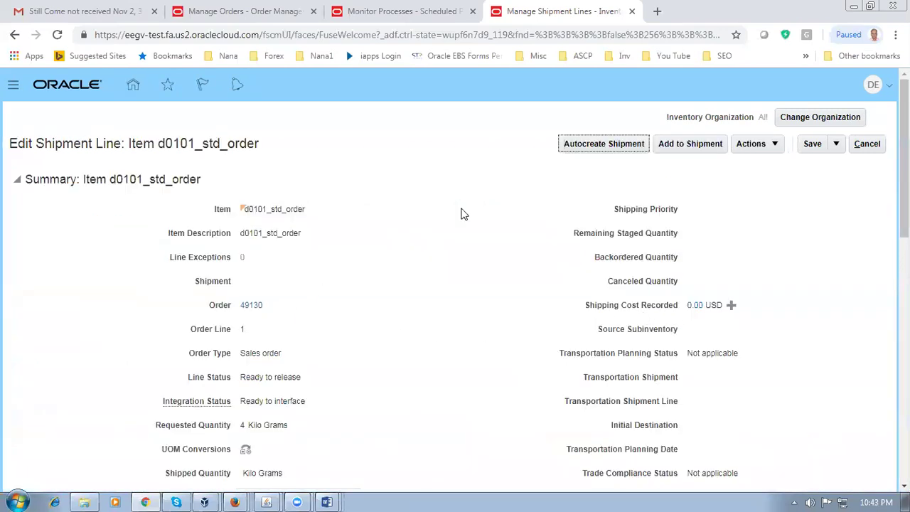
Step: Create shipment 38004 for the order line and pick release it
{"action": "left_click", "coordinate": [580, 147]}
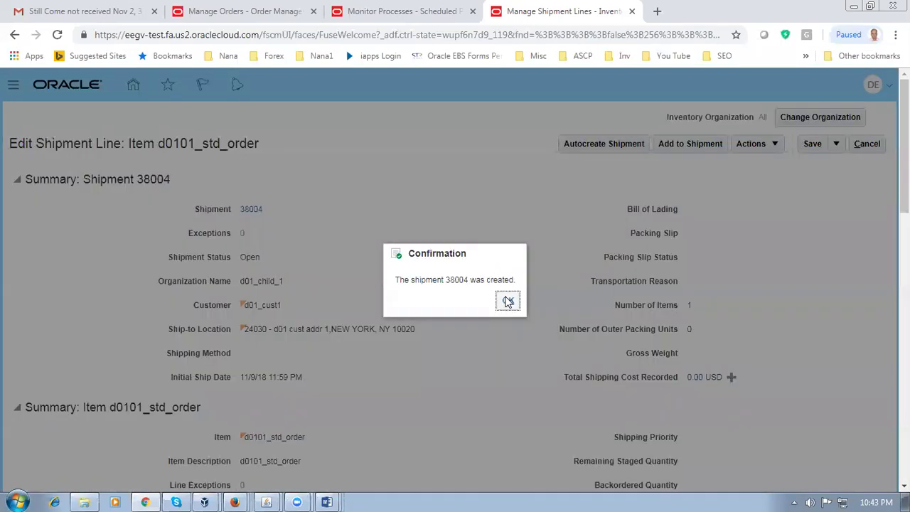
{"action": "left_click", "coordinate": [508, 302]}
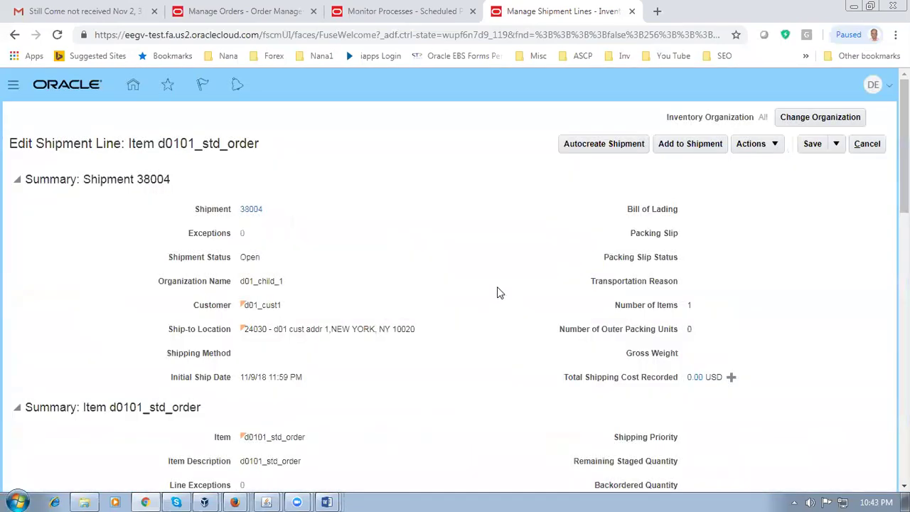
{"action": "left_click", "coordinate": [753, 144]}
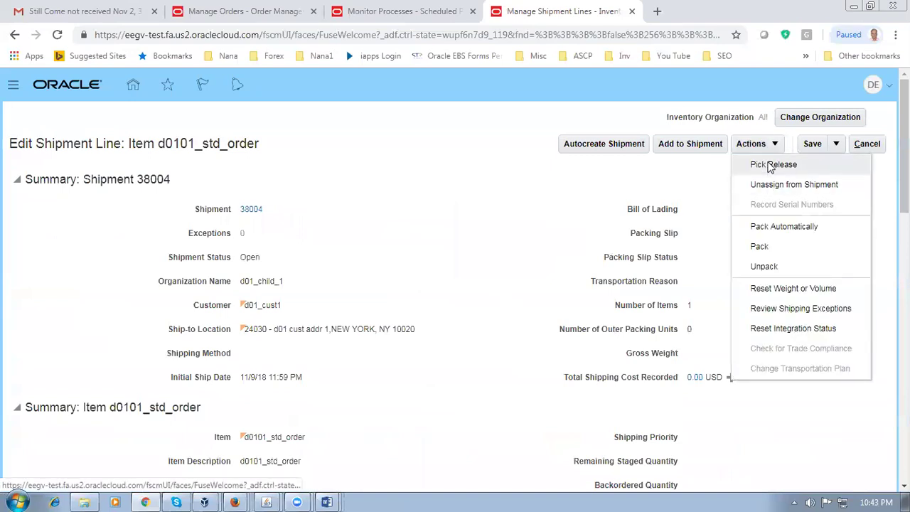
{"action": "left_click", "coordinate": [771, 165]}
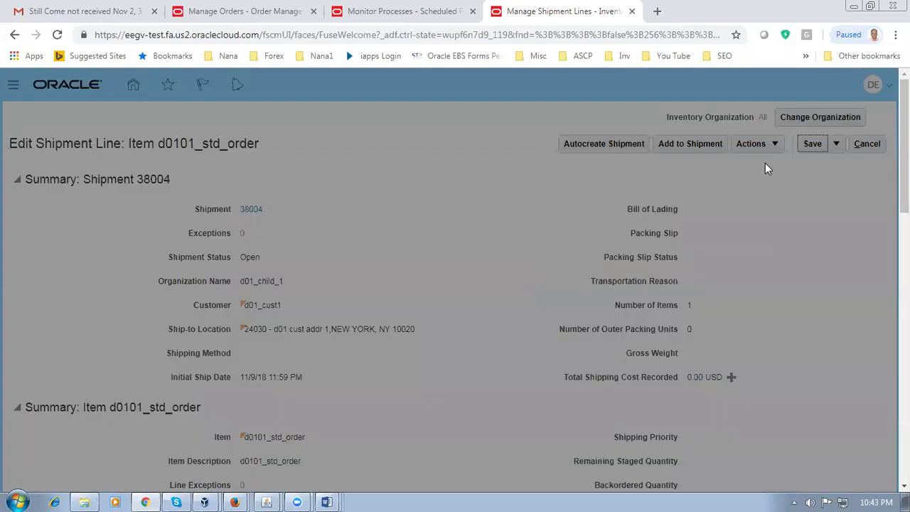
{"action": "left_click", "coordinate": [562, 307]}
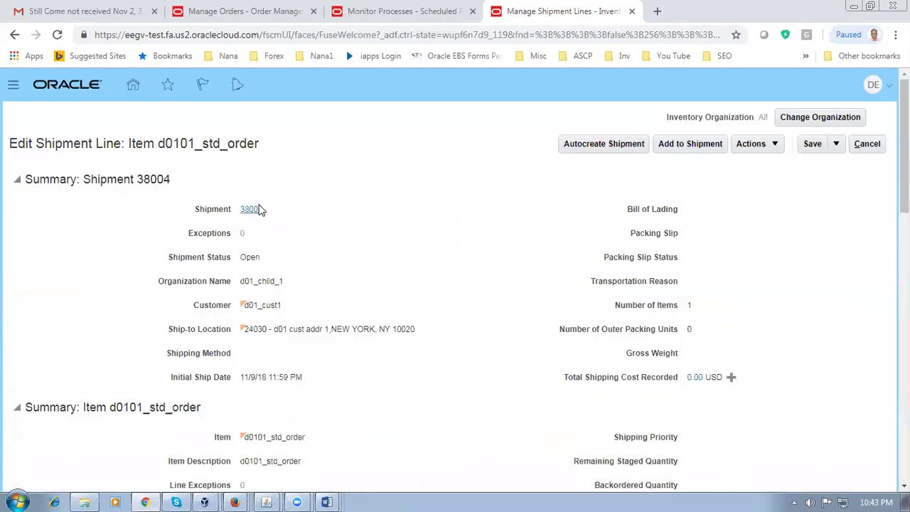
Step: Open shipment 38004 and check that its line is still Ready to release
{"action": "left_click", "coordinate": [254, 210]}
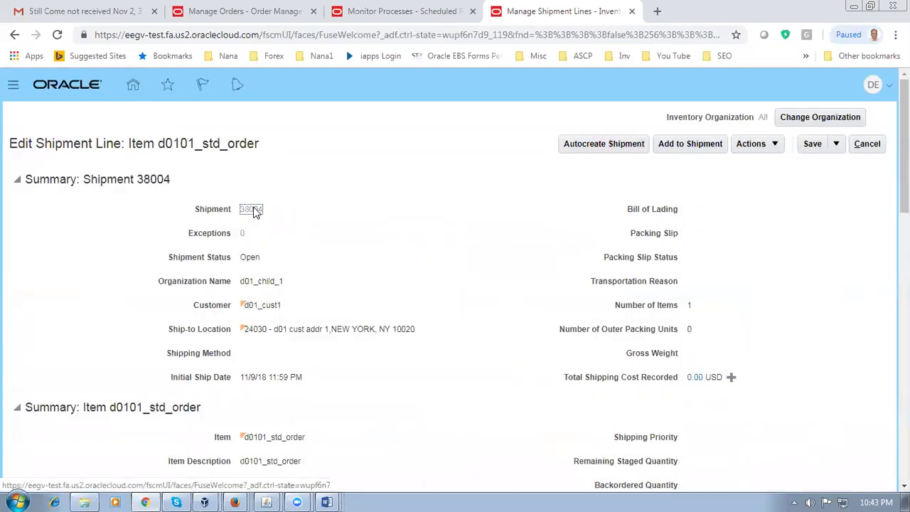
{"action": "scroll", "coordinate": [392, 244], "scroll_direction": "down", "scroll_amount": 1}
{"action": "scroll", "coordinate": [391, 244], "scroll_direction": "down", "scroll_amount": 1}
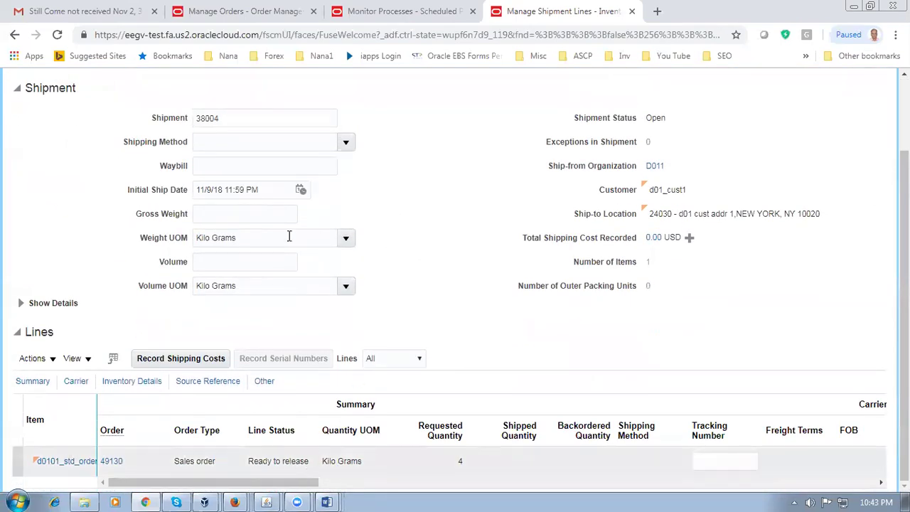
{"action": "scroll", "coordinate": [356, 240], "scroll_direction": "up", "scroll_amount": 2}
Step: Cancel out of Edit Shipment 38004 without saving, dismissing the application error along the way
{"action": "left_click", "coordinate": [869, 145]}
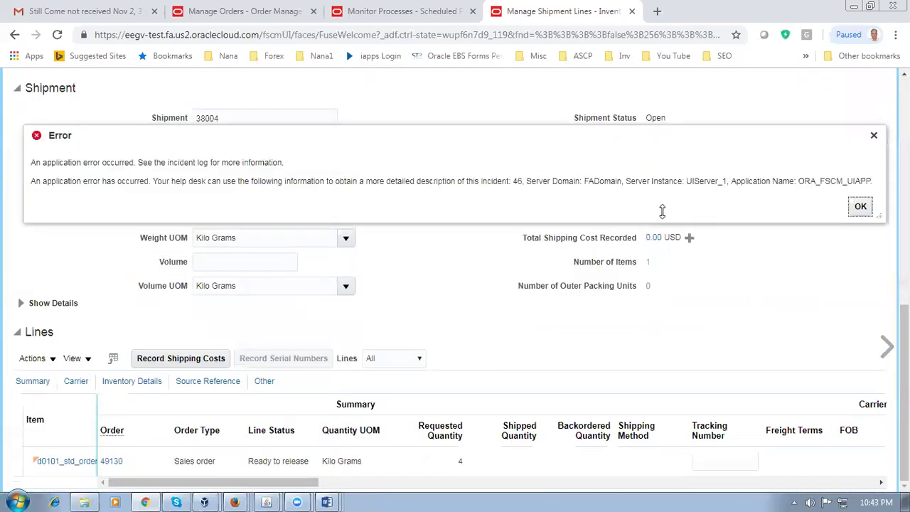
{"action": "left_click", "coordinate": [861, 206]}
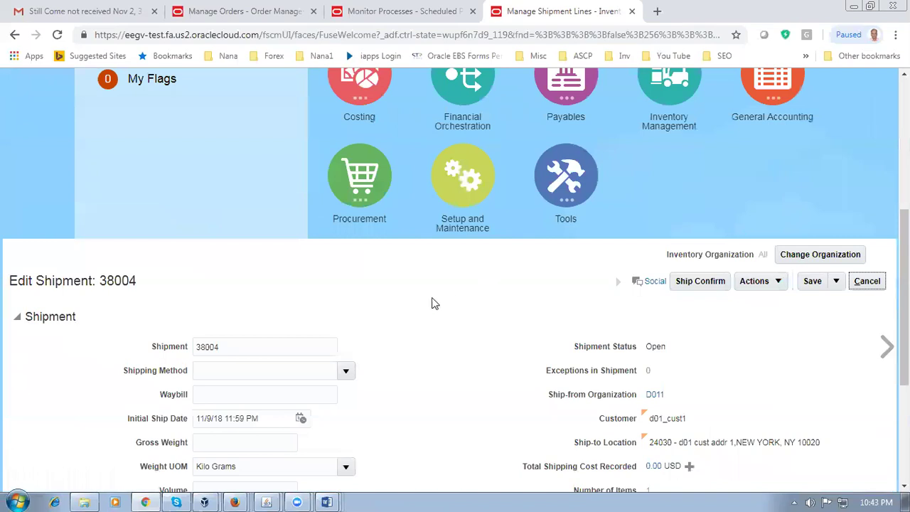
{"action": "left_click", "coordinate": [868, 283]}
{"action": "scroll", "coordinate": [539, 349], "scroll_direction": "up", "scroll_amount": 2}
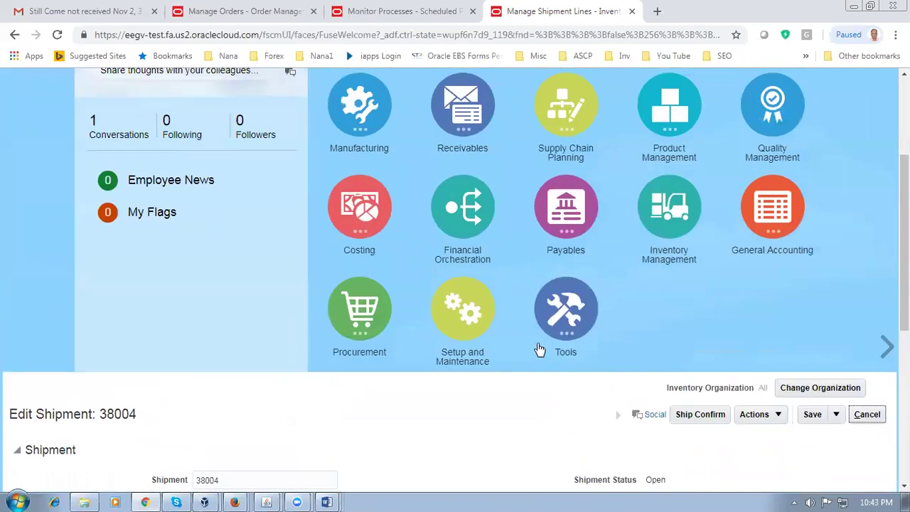
{"action": "scroll", "coordinate": [539, 349], "scroll_direction": "up", "scroll_amount": 3}
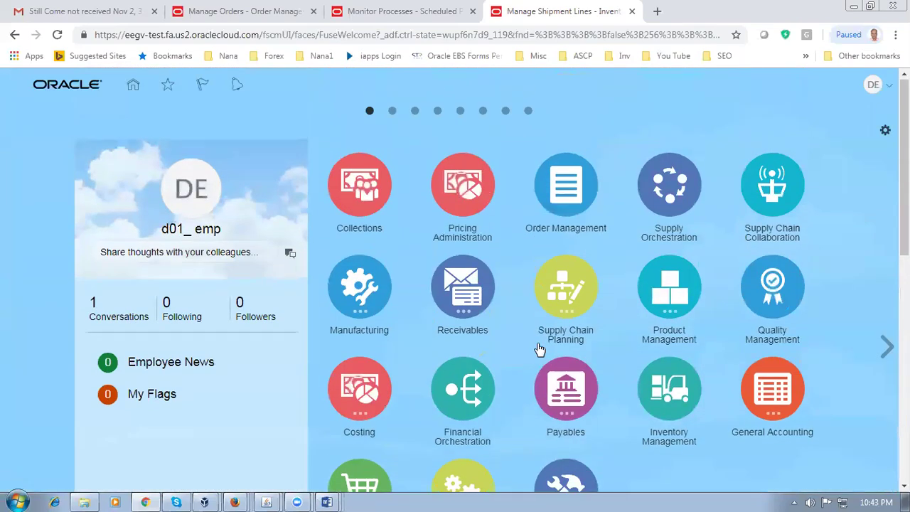
{"action": "scroll", "coordinate": [539, 348], "scroll_direction": "down", "scroll_amount": 8}
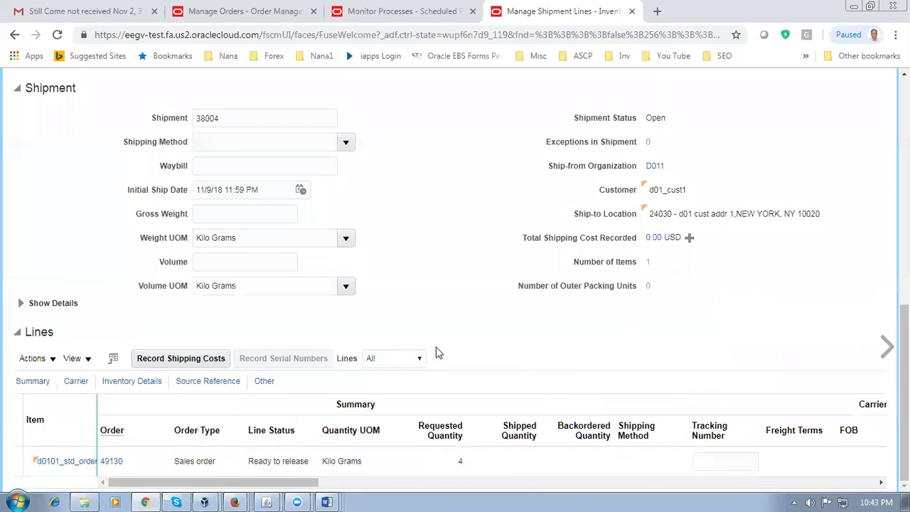
{"action": "scroll", "coordinate": [441, 350], "scroll_direction": "up", "scroll_amount": 4}
{"action": "left_click", "coordinate": [862, 320]}
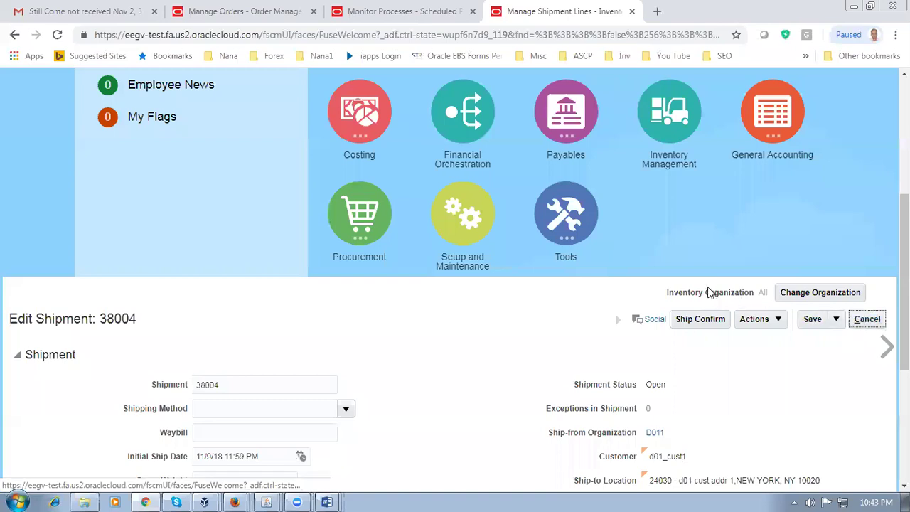
{"action": "scroll", "coordinate": [702, 247], "scroll_direction": "up", "scroll_amount": 2}
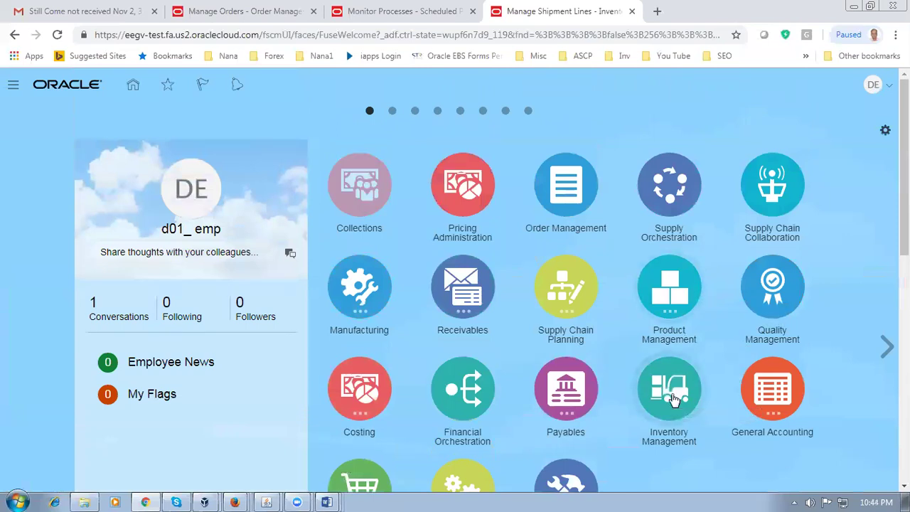
Step: Search Manage Shipment Lines for order 49130 with ship dates of Today and the next 7 days
{"action": "left_click", "coordinate": [674, 400]}
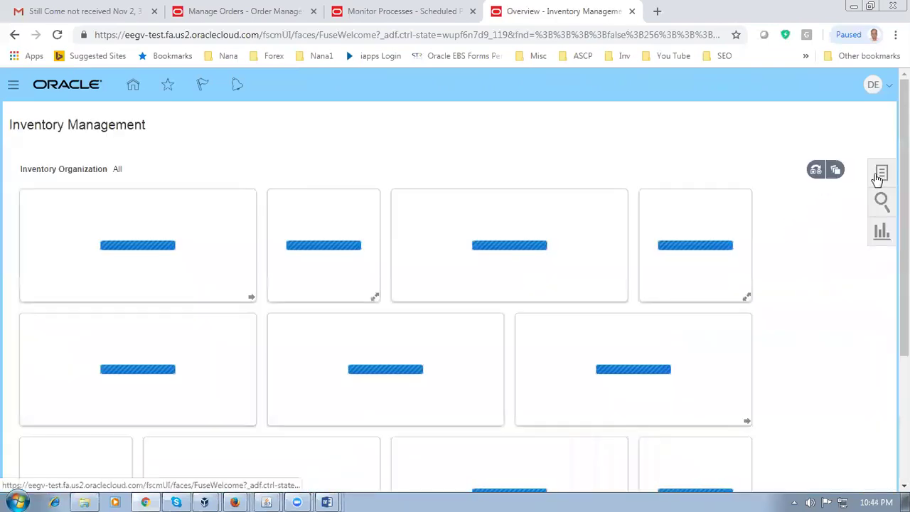
{"action": "left_click", "coordinate": [880, 175]}
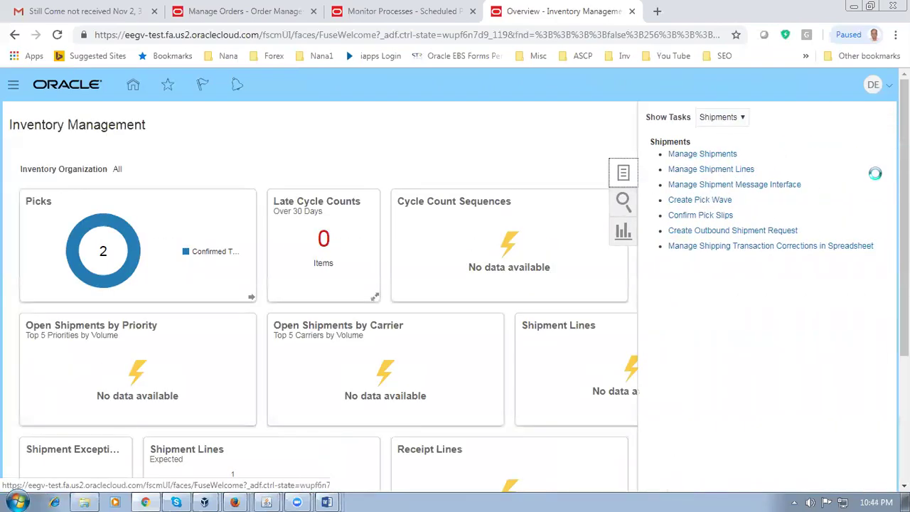
{"action": "left_click", "coordinate": [710, 170]}
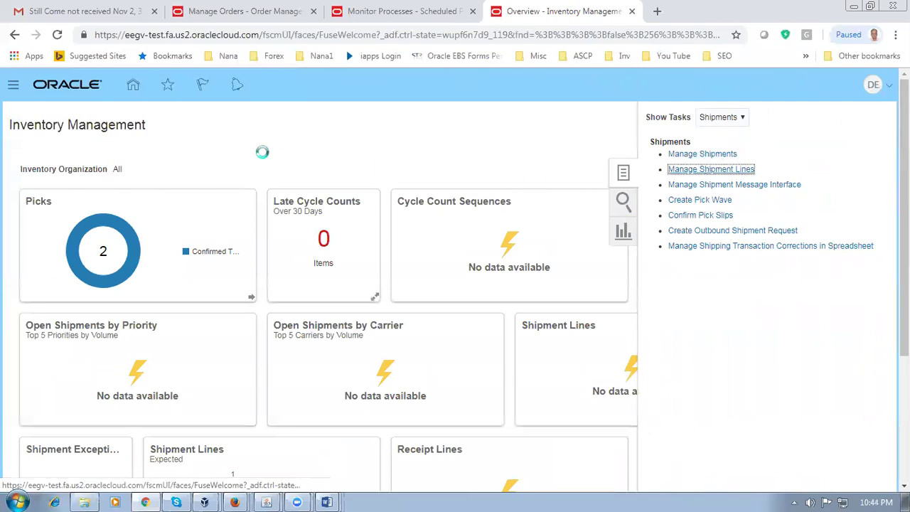
{"action": "left_click", "coordinate": [249, 214]}
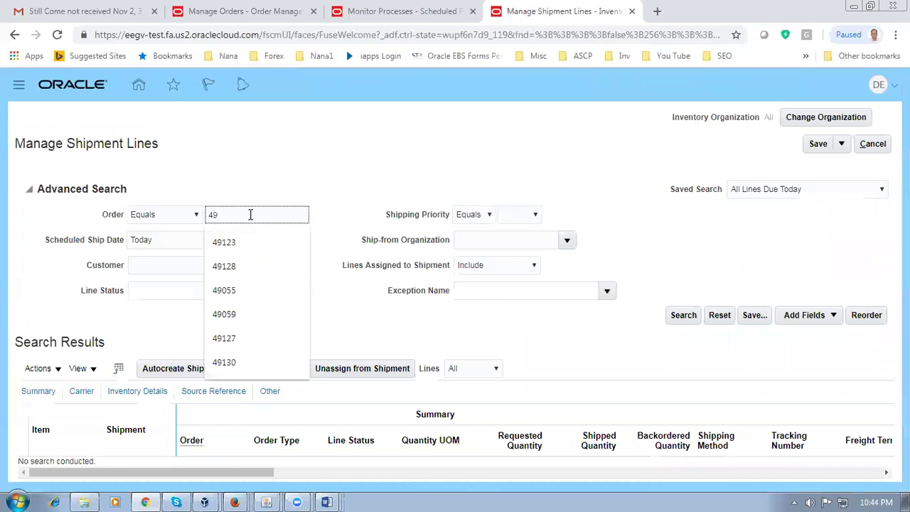
{"action": "type", "text": "49130"}
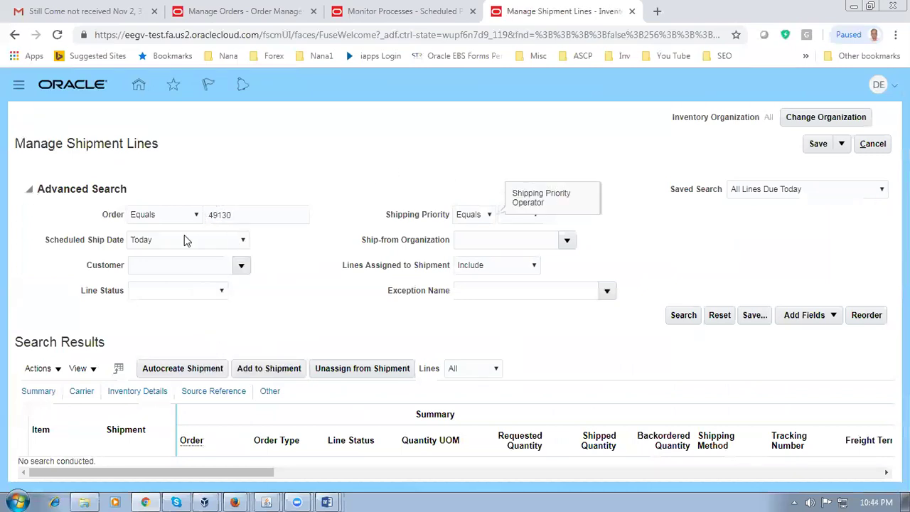
{"action": "left_click", "coordinate": [213, 239]}
{"action": "left_click", "coordinate": [178, 388]}
{"action": "left_click", "coordinate": [685, 318]}
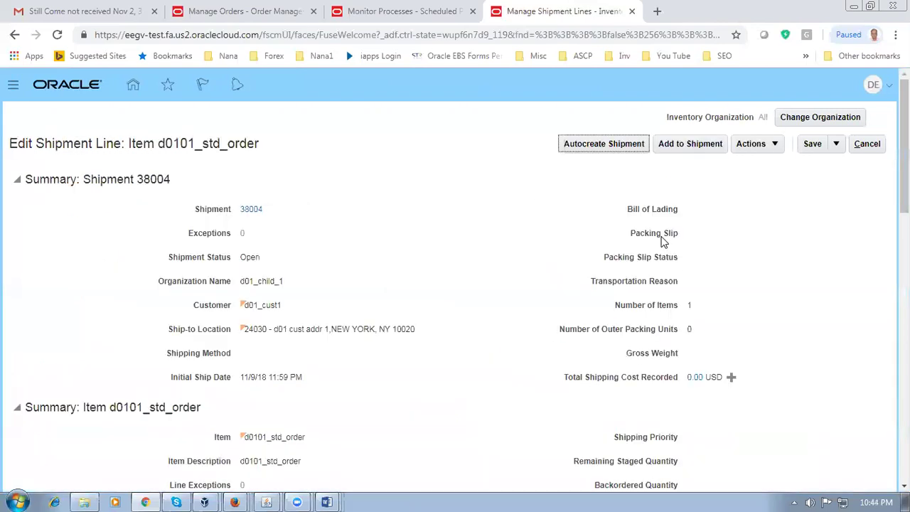
Step: Open shipment 38004 and enter a shipped quantity of 4 on the staged line
{"action": "left_click", "coordinate": [251, 210]}
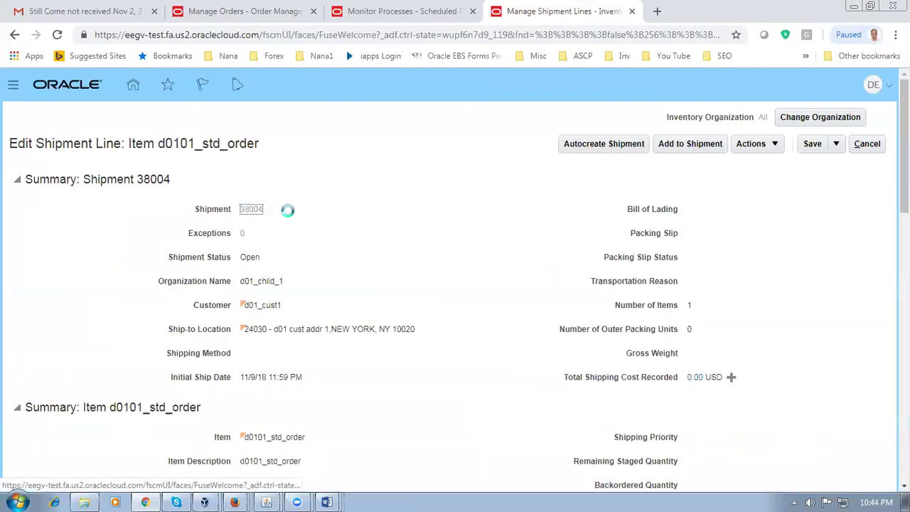
{"action": "scroll", "coordinate": [334, 228], "scroll_direction": "down", "scroll_amount": 3}
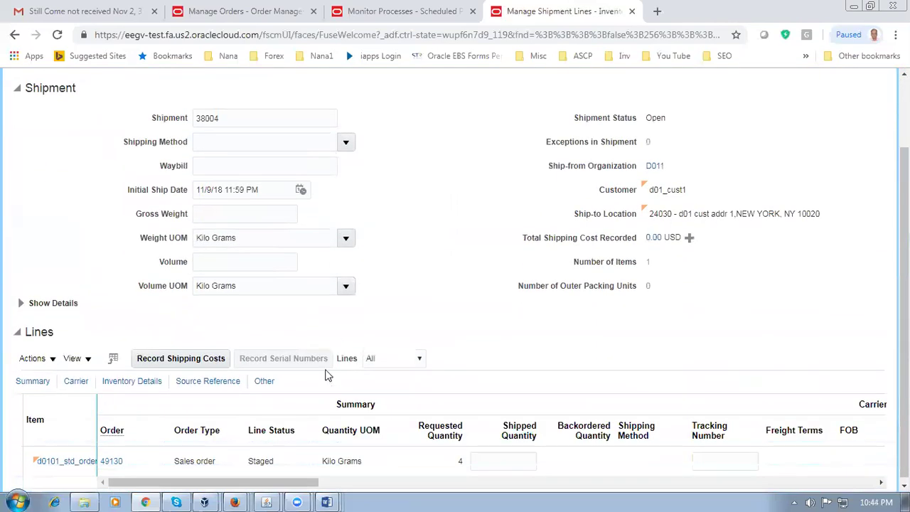
{"action": "left_click", "coordinate": [501, 467]}
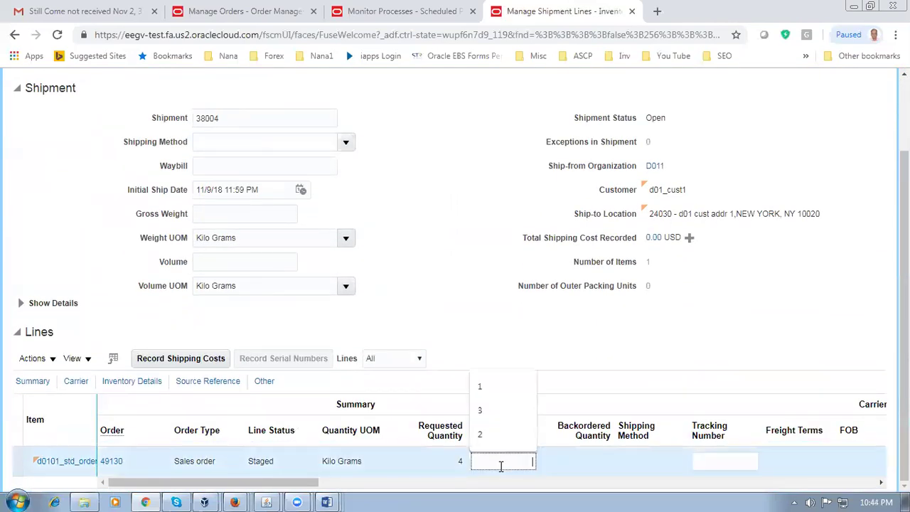
{"action": "left_click", "coordinate": [516, 384]}
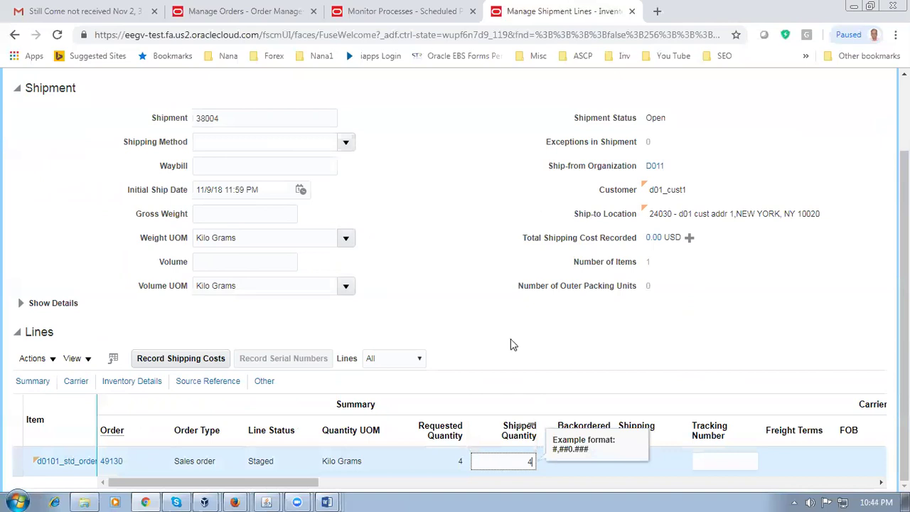
{"action": "left_click", "coordinate": [512, 341]}
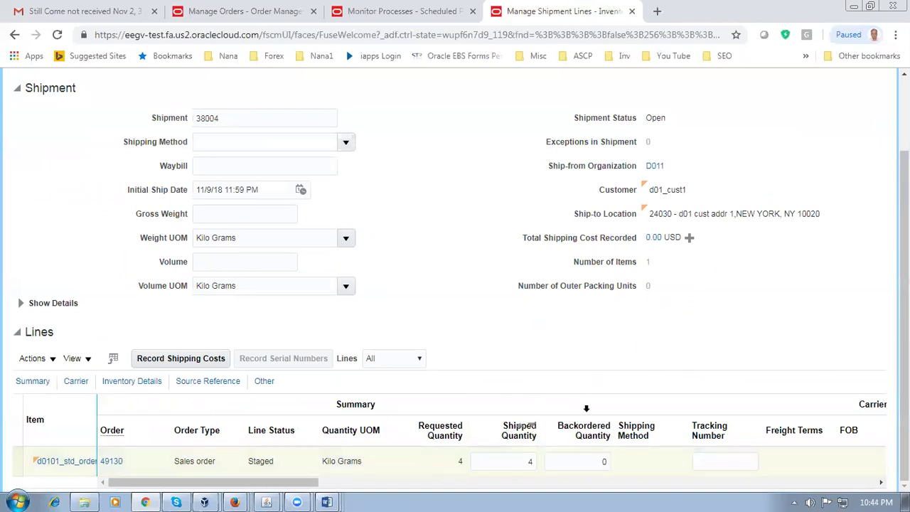
Step: Ship confirm shipment 38004, accepting the missing-weight warning
{"action": "scroll", "coordinate": [640, 345], "scroll_direction": "up", "scroll_amount": 3}
{"action": "left_click", "coordinate": [702, 144]}
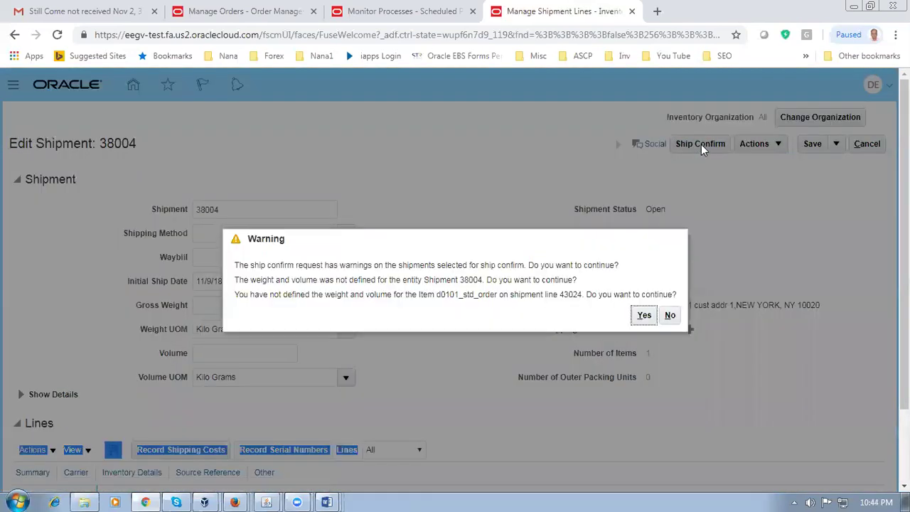
{"action": "left_click_drag", "start_coordinate": [384, 265], "coordinate": [415, 296]}
{"action": "left_click", "coordinate": [644, 315]}
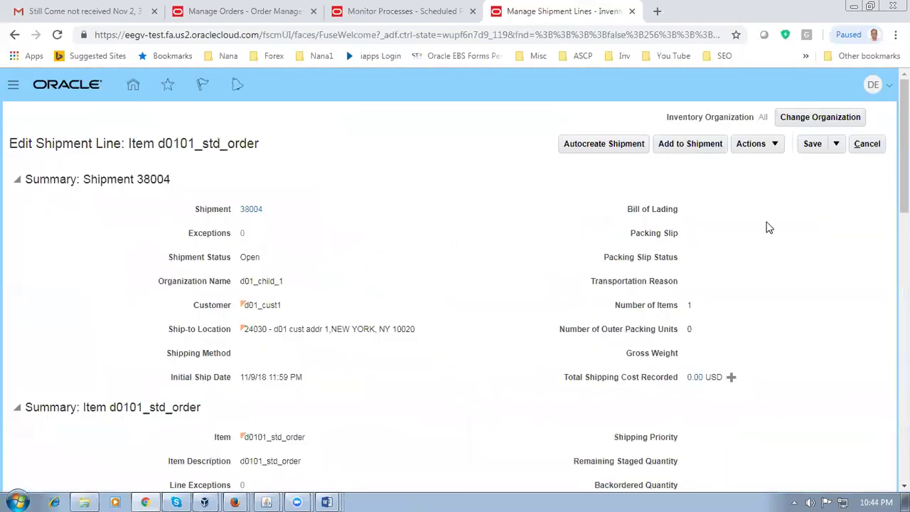
Step: Dismiss the error on the Monitor Processes tab and refresh the scheduled processes list
{"action": "left_click", "coordinate": [398, 11]}
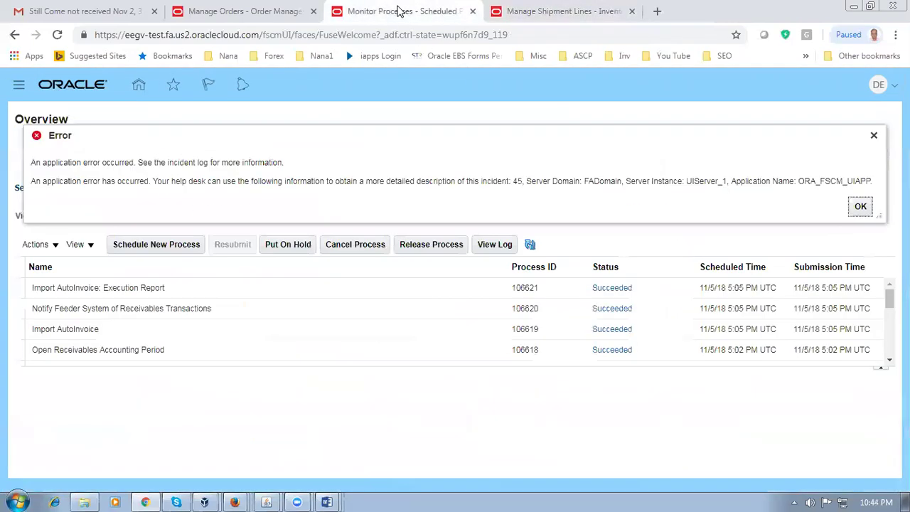
{"action": "left_click", "coordinate": [872, 211]}
{"action": "left_click", "coordinate": [532, 245]}
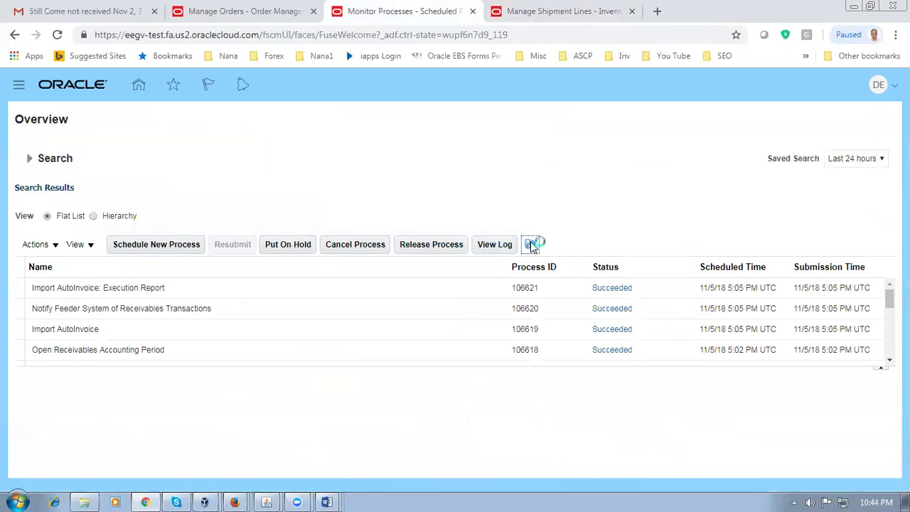
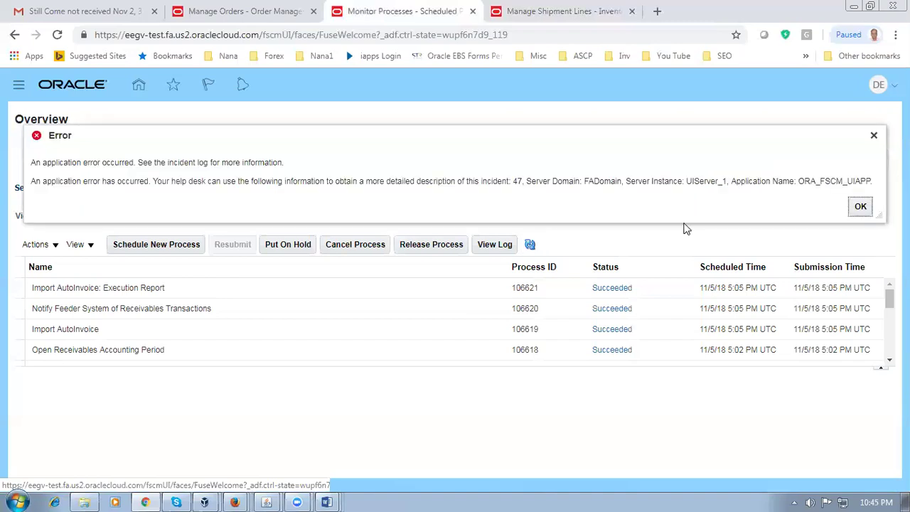
Step: Dismiss the error, close Monitor Processes, duplicate the Manage Orders tab and open the Navigator
{"action": "left_click", "coordinate": [858, 210]}
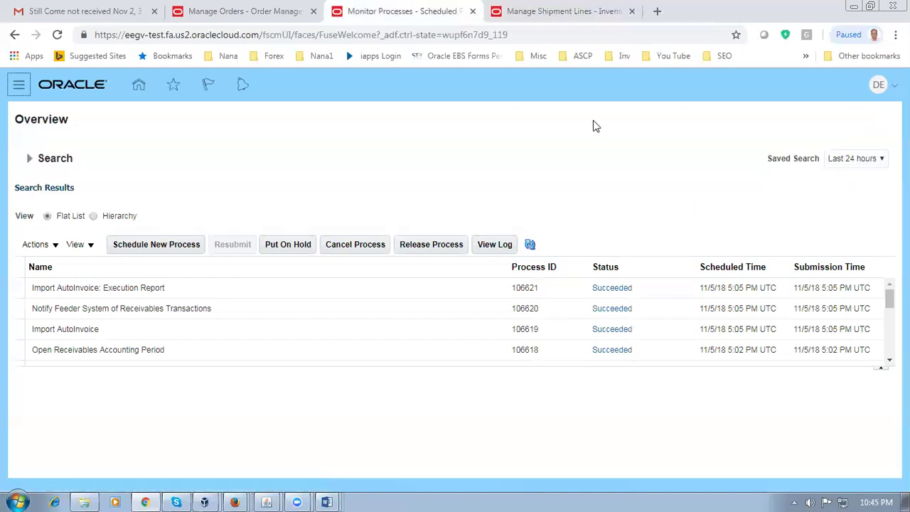
{"action": "left_click", "coordinate": [473, 11]}
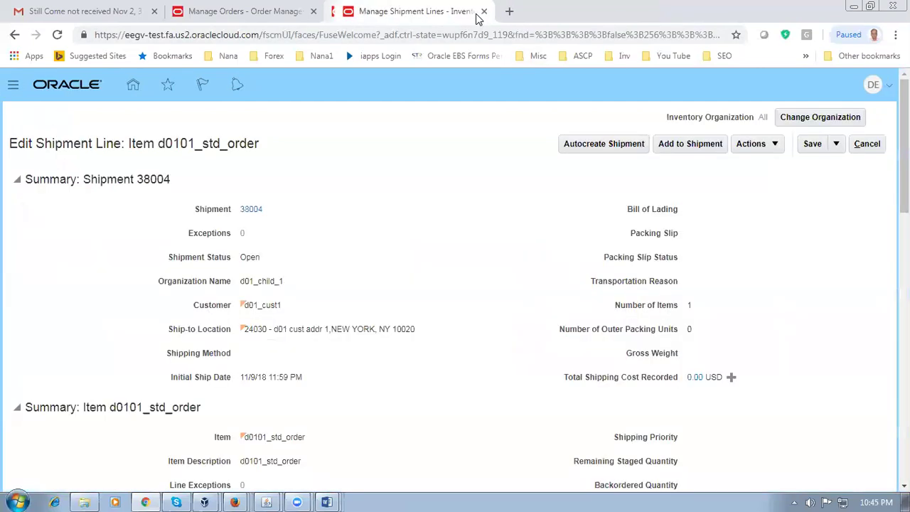
{"action": "right_click", "coordinate": [263, 10]}
{"action": "left_click", "coordinate": [291, 55]}
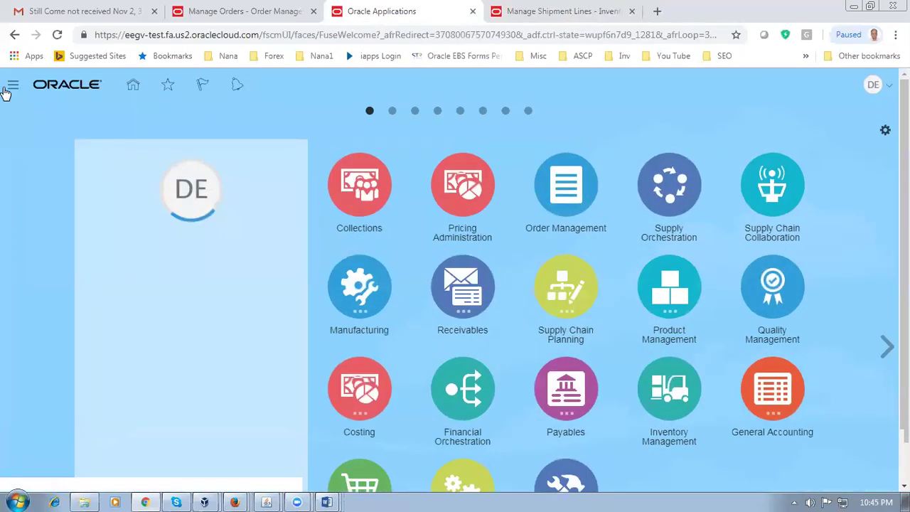
{"action": "left_click", "coordinate": [12, 86]}
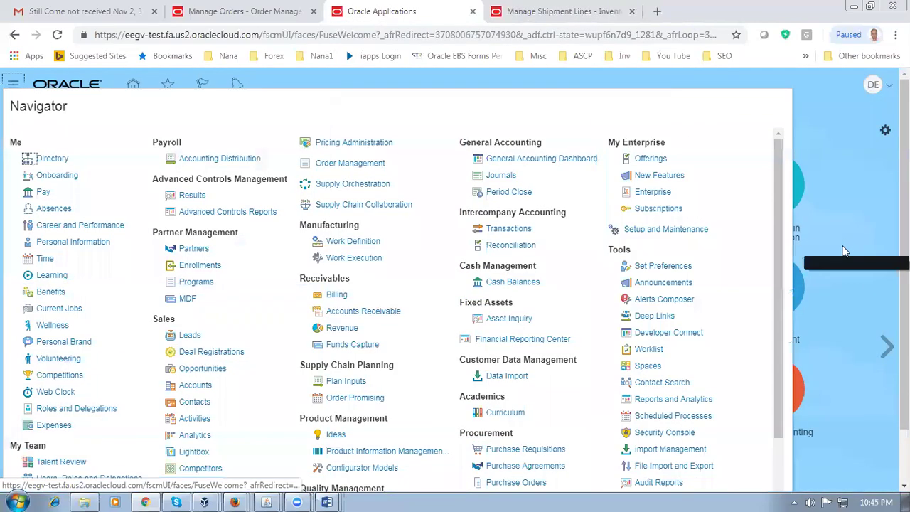
Step: Refresh Scheduled Processes, then confirm order 49130's orchestration still reads Awaiting Shipping
{"action": "left_click", "coordinate": [695, 419]}
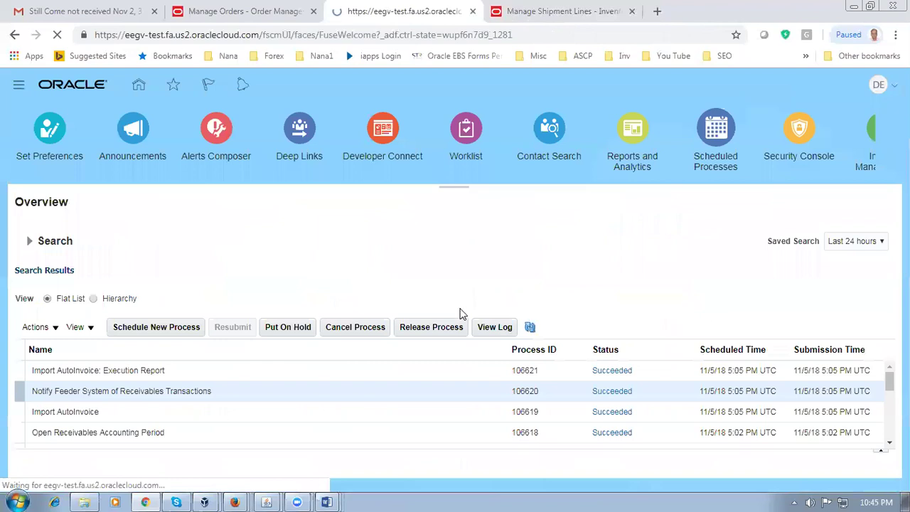
{"action": "left_click", "coordinate": [528, 331]}
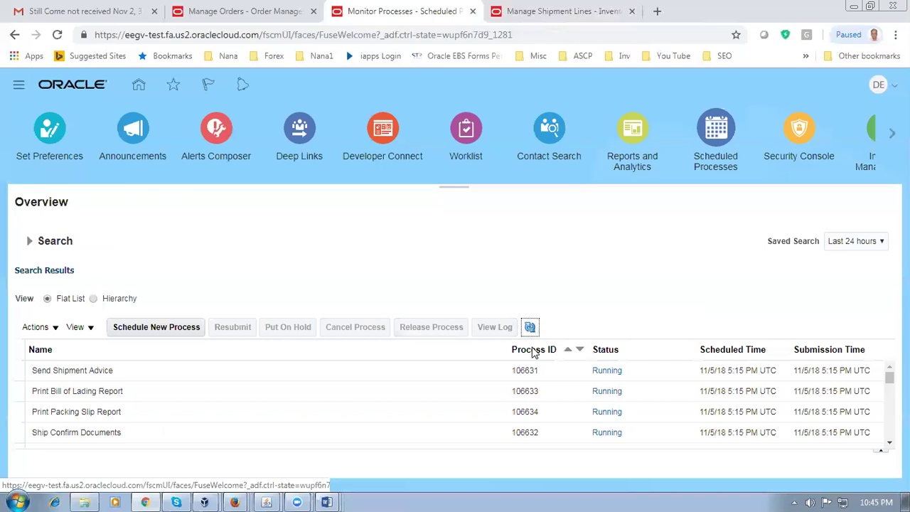
{"action": "left_click", "coordinate": [242, 12]}
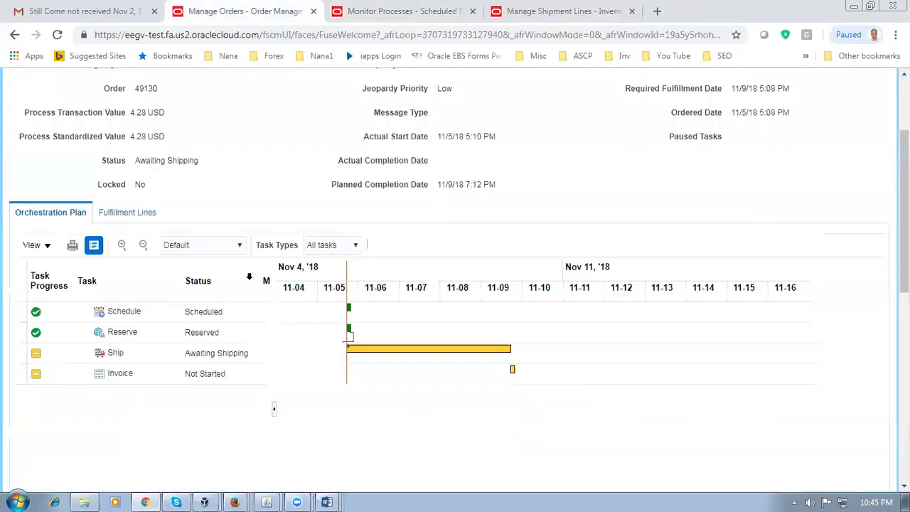
{"action": "left_click_drag", "start_coordinate": [145, 160], "coordinate": [189, 171]}
Step: Refresh order 49130's orchestration repeatedly until Ship reads Shipped and Invoice has Started
{"action": "left_click", "coordinate": [253, 194]}
{"action": "scroll", "coordinate": [255, 200], "scroll_direction": "up", "scroll_amount": 2}
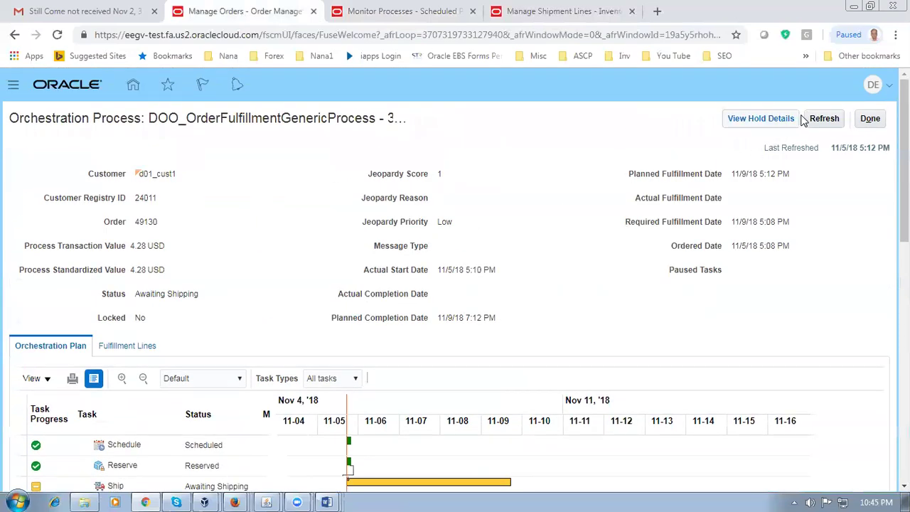
{"action": "left_click", "coordinate": [837, 121]}
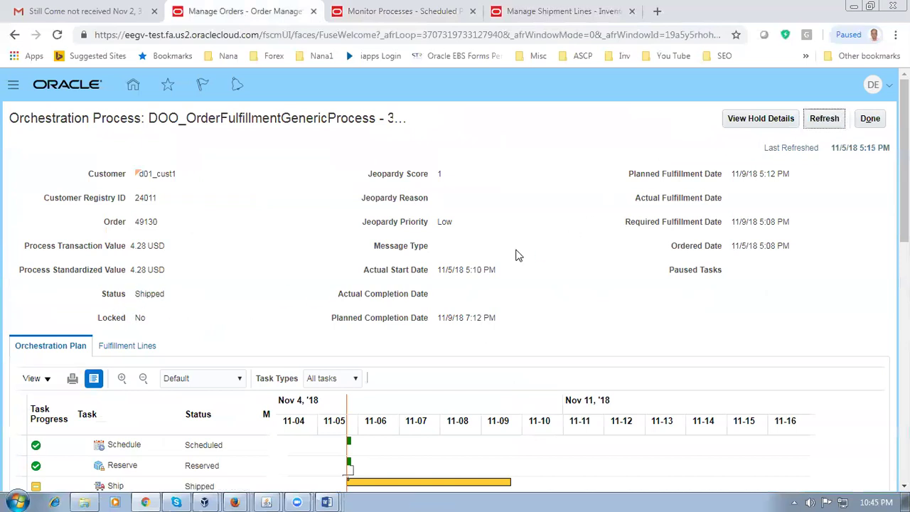
{"action": "scroll", "coordinate": [336, 333], "scroll_direction": "down", "scroll_amount": 2}
{"action": "scroll", "coordinate": [850, 127], "scroll_direction": "up", "scroll_amount": 2}
{"action": "left_click", "coordinate": [830, 118]}
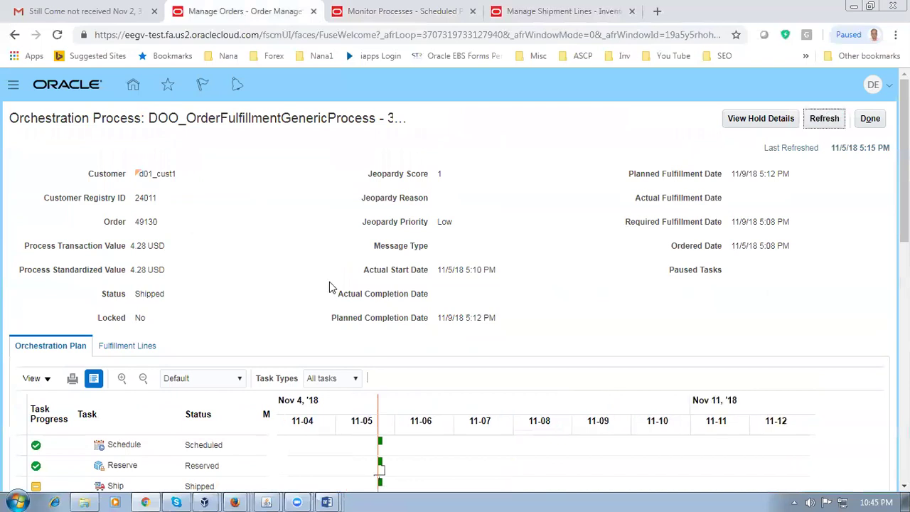
{"action": "left_click", "coordinate": [822, 121]}
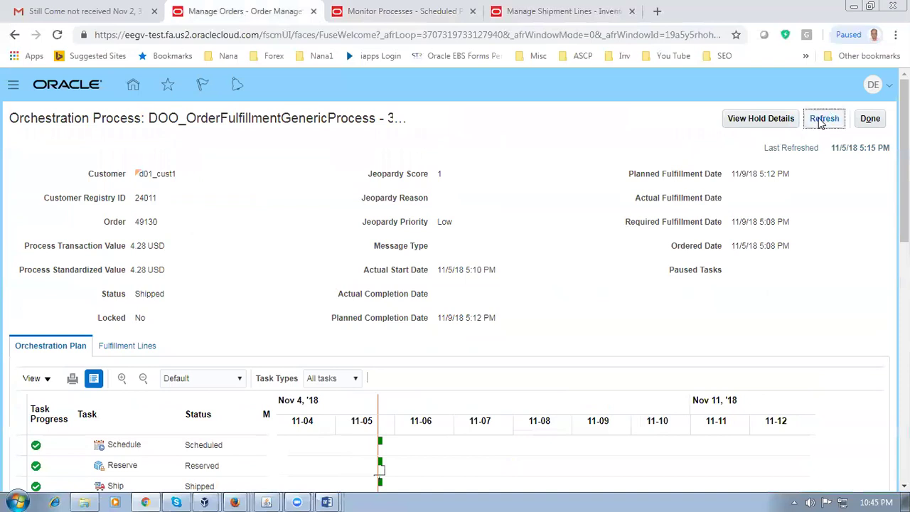
{"action": "left_click", "coordinate": [822, 121]}
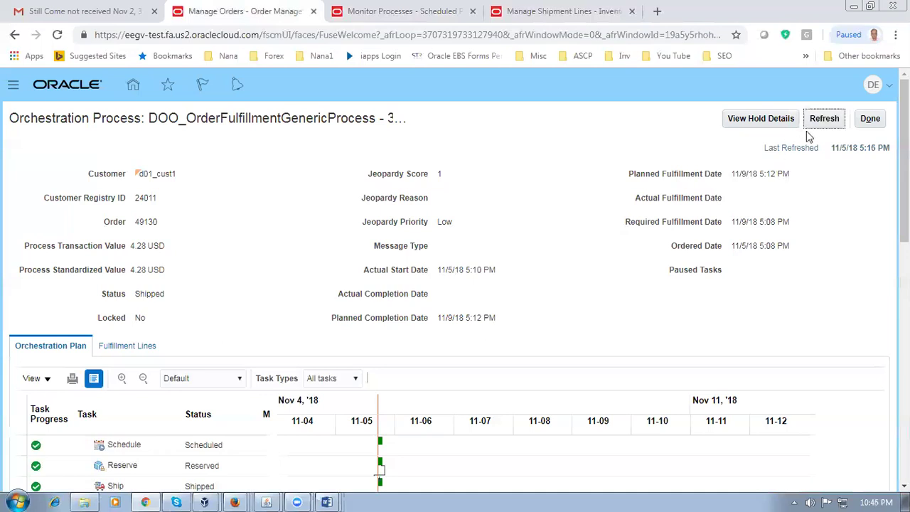
{"action": "left_click", "coordinate": [819, 120]}
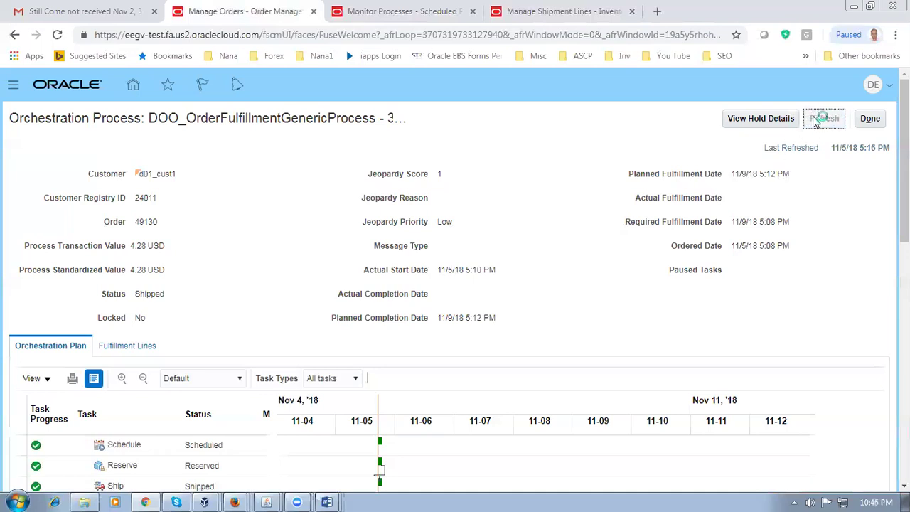
{"action": "left_click", "coordinate": [823, 121]}
{"action": "scroll", "coordinate": [238, 313], "scroll_direction": "down", "scroll_amount": 2}
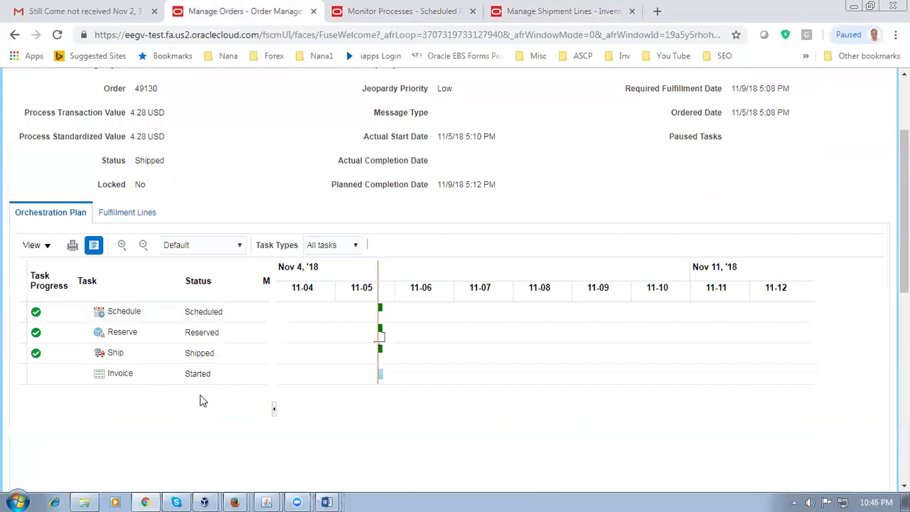
{"action": "scroll", "coordinate": [576, 244], "scroll_direction": "up", "scroll_amount": 2}
{"action": "left_click", "coordinate": [833, 122]}
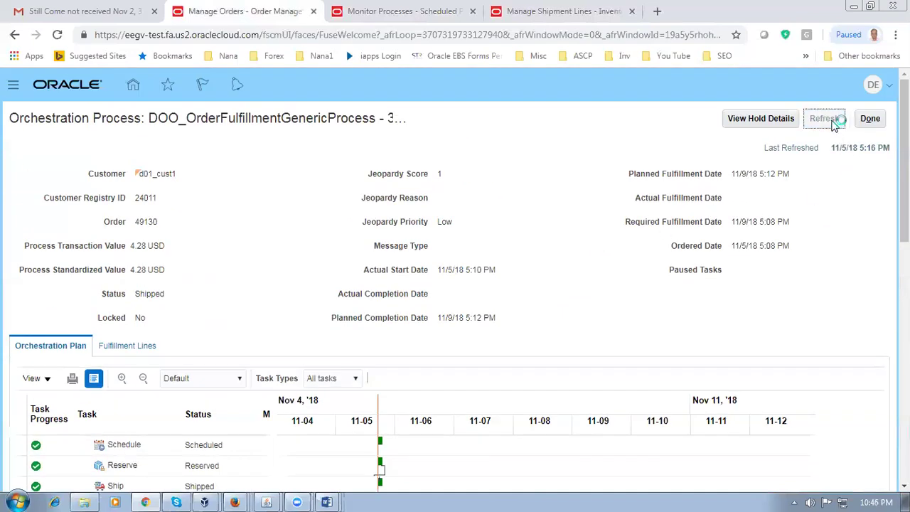
{"action": "left_click", "coordinate": [835, 122]}
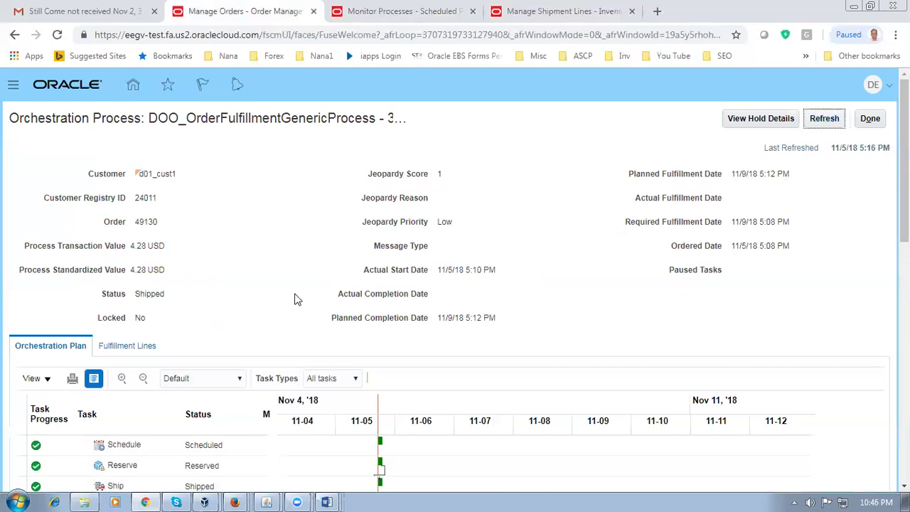
{"action": "left_click", "coordinate": [818, 121]}
Step: Refresh the orchestration and the scheduled process list to check the shipping jobs
{"action": "left_click", "coordinate": [814, 121]}
{"action": "left_click", "coordinate": [411, 16]}
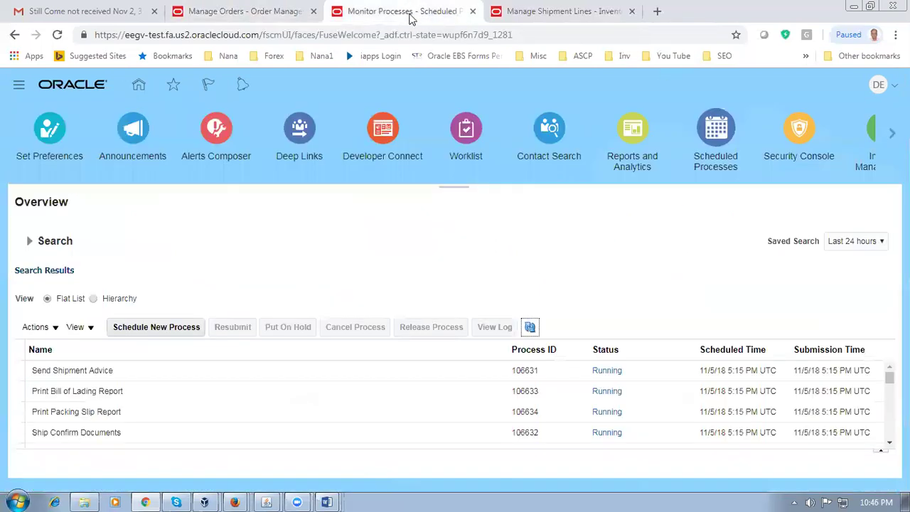
{"action": "left_click", "coordinate": [531, 327]}
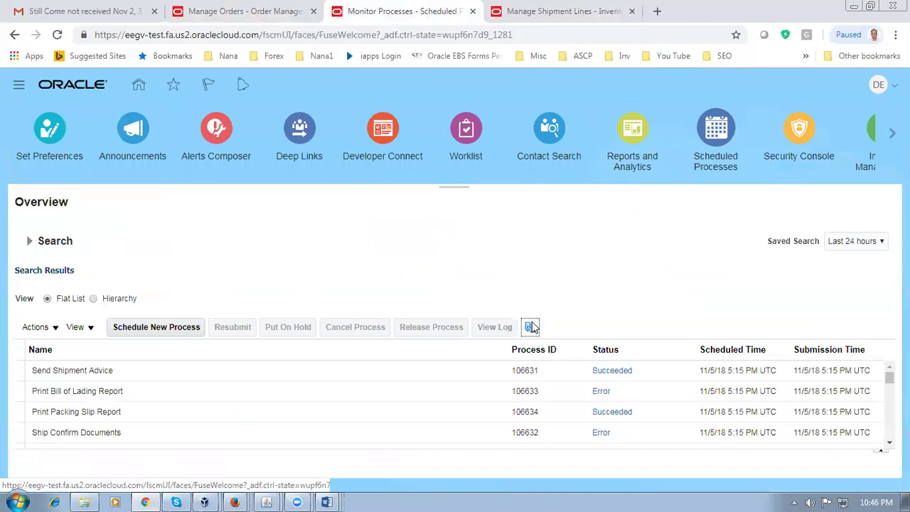
Step: Refresh order 49130's orchestration and confirm it reads Awaiting Billing
{"action": "left_click", "coordinate": [240, 16]}
{"action": "left_click", "coordinate": [825, 119]}
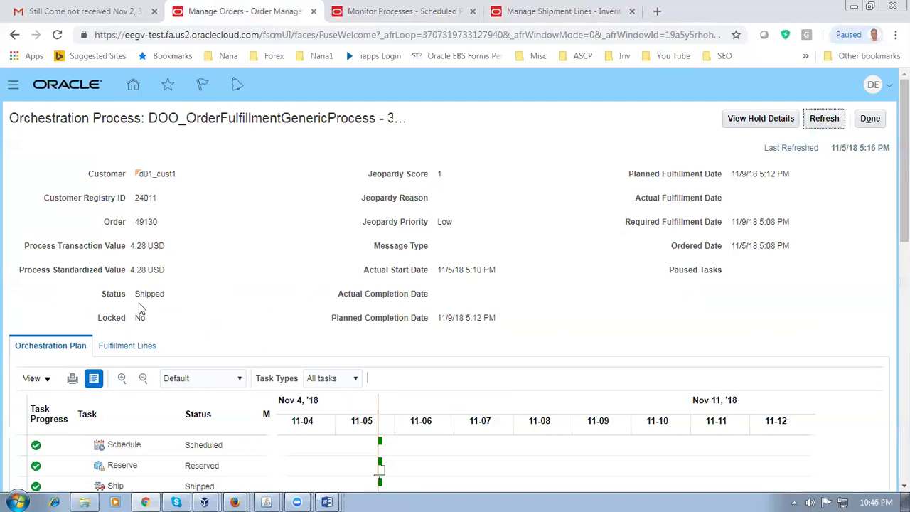
{"action": "left_click_drag", "start_coordinate": [145, 294], "coordinate": [171, 295]}
{"action": "left_click", "coordinate": [211, 300]}
{"action": "scroll", "coordinate": [210, 307], "scroll_direction": "down", "scroll_amount": 2}
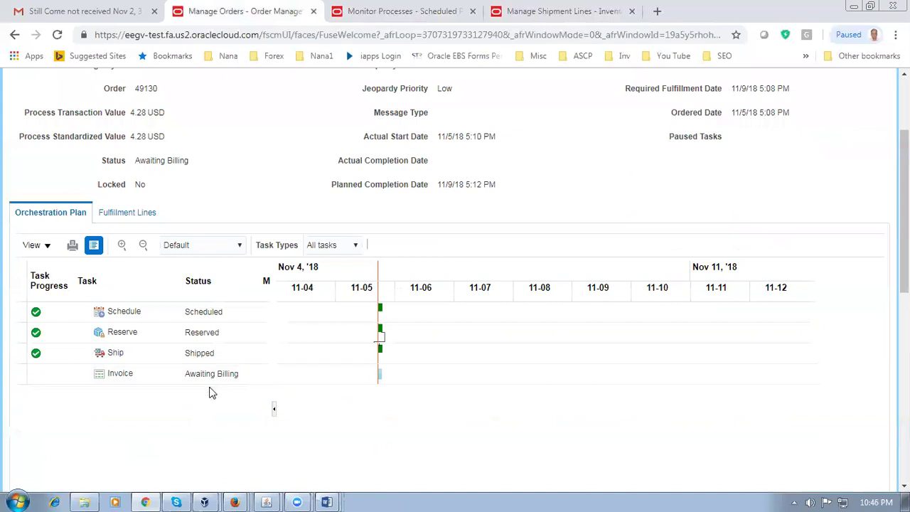
{"action": "left_click", "coordinate": [409, 17]}
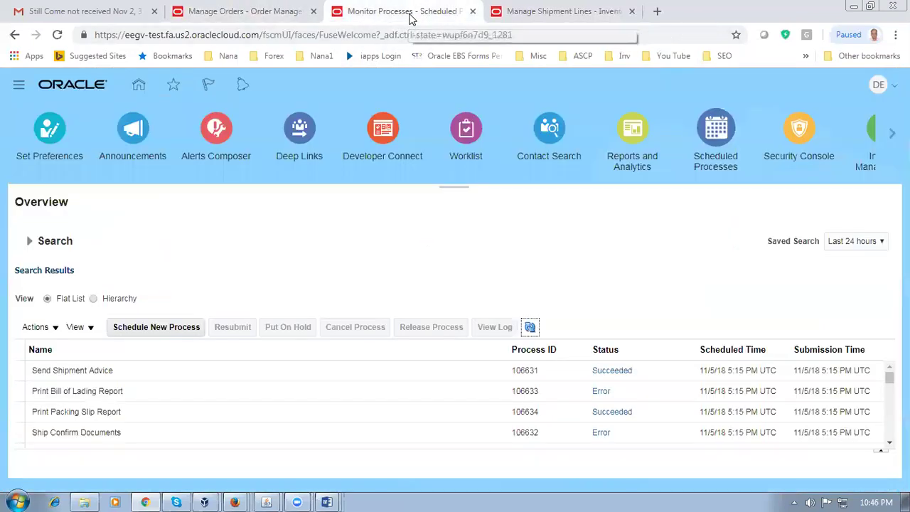
Step: Schedule a new process and search process names for 'import'
{"action": "left_click", "coordinate": [180, 330]}
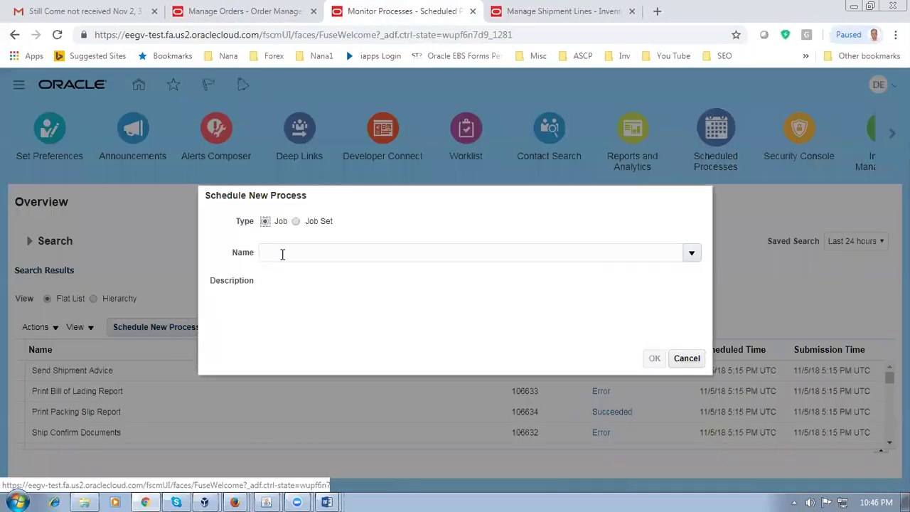
{"action": "left_click", "coordinate": [283, 255]}
{"action": "type", "text": "impor"}
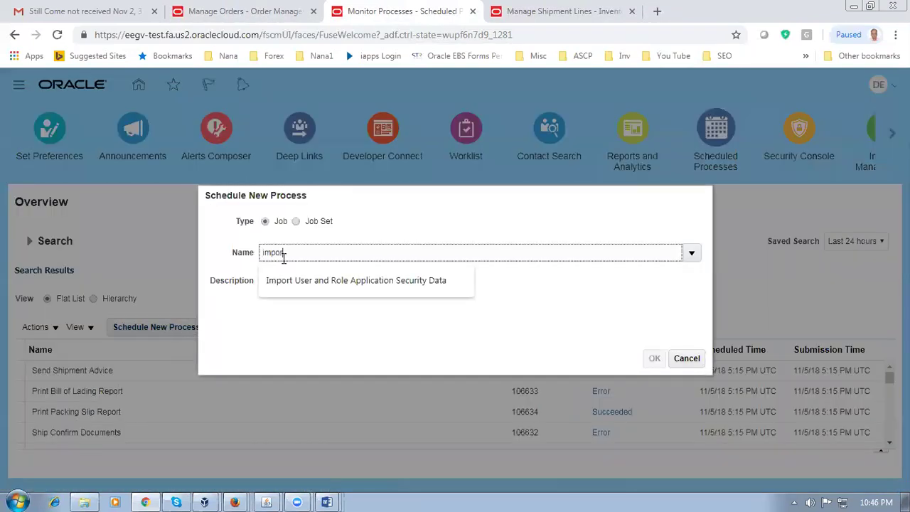
{"action": "type", "text": "t"}
{"action": "key", "text": "Tab"}
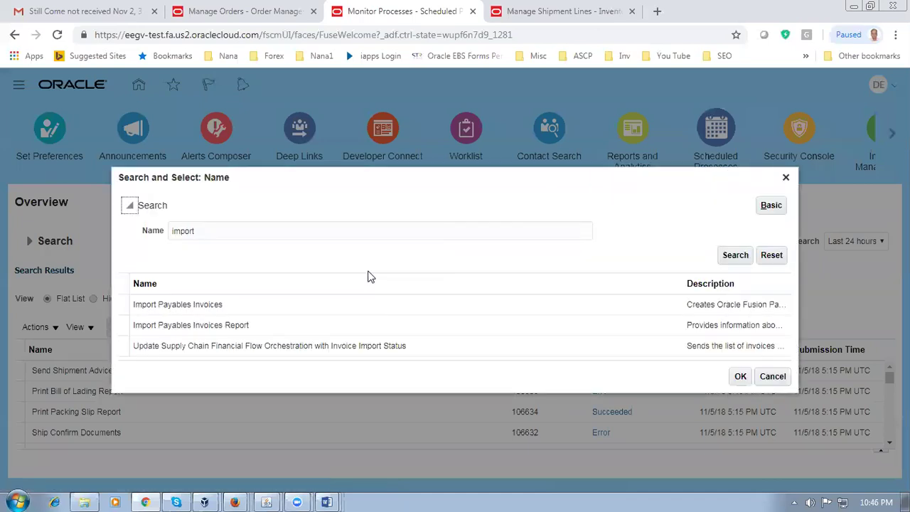
{"action": "left_click", "coordinate": [745, 259]}
{"action": "left_click", "coordinate": [261, 304]}
Step: Refine the search to 'import auto', select Import AutoInvoice and confirm it
{"action": "left_click", "coordinate": [213, 233]}
{"action": "type", "text": "auto"}
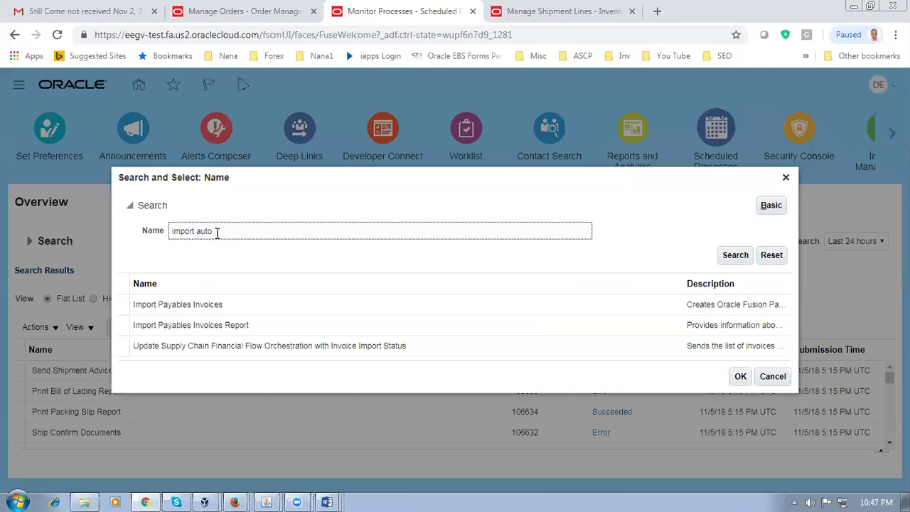
{"action": "left_click", "coordinate": [736, 259]}
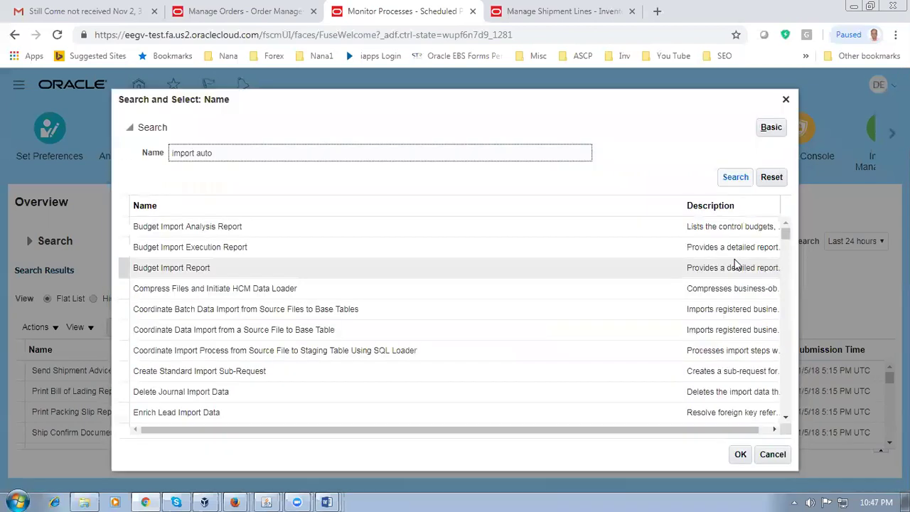
{"action": "left_click", "coordinate": [732, 177]}
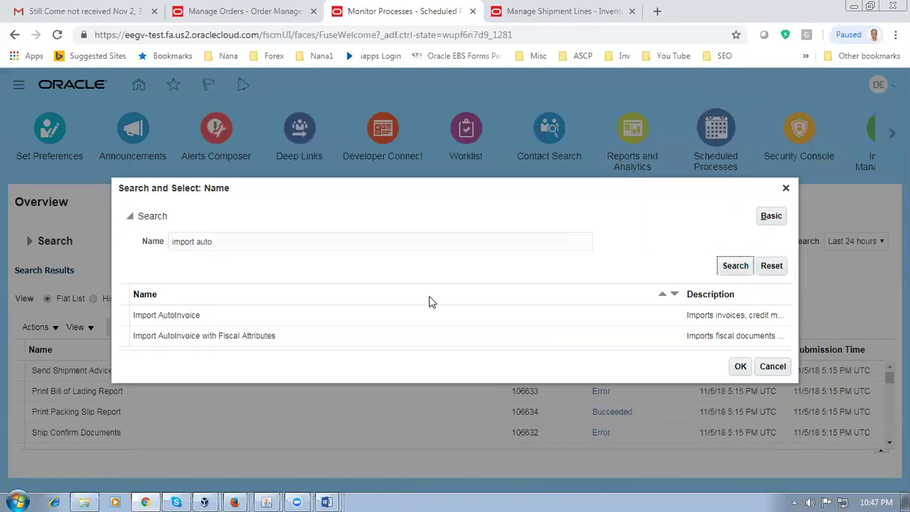
{"action": "left_click", "coordinate": [283, 321]}
{"action": "left_click", "coordinate": [738, 370]}
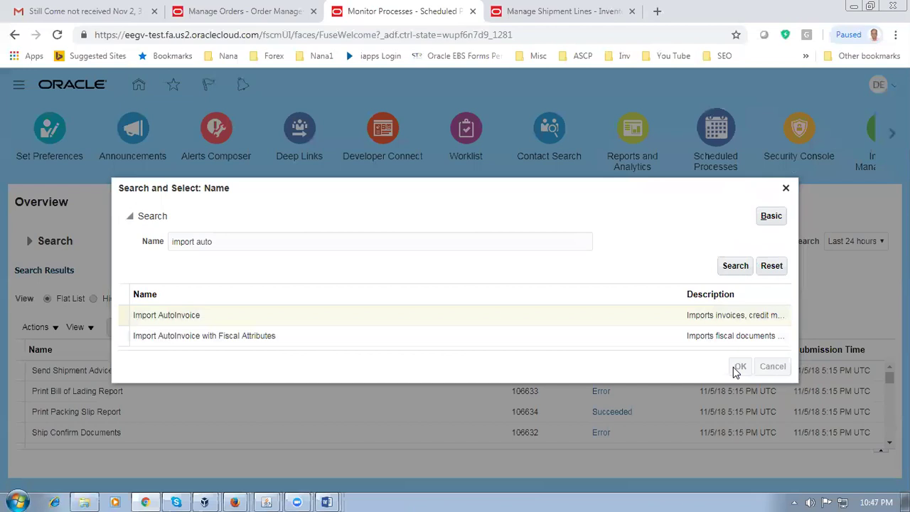
{"action": "left_click", "coordinate": [653, 361]}
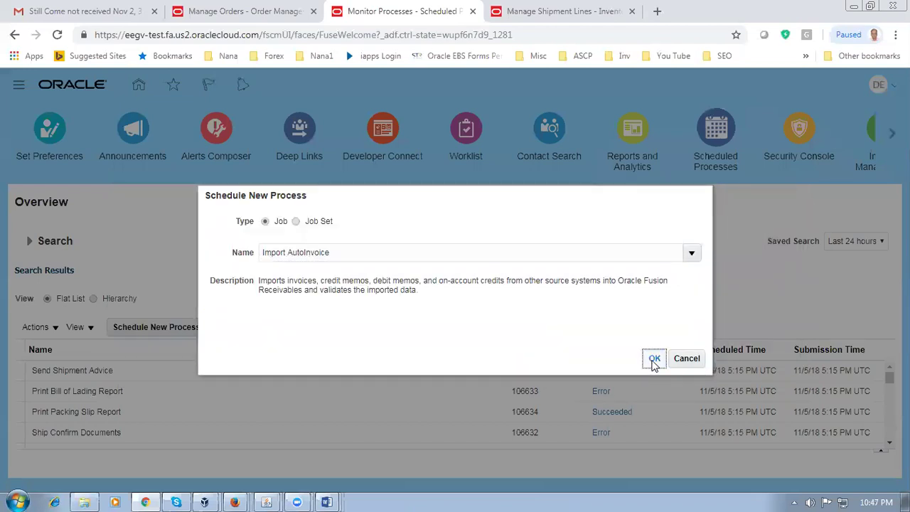
Step: Glance at order 49130's orchestration, then return to the Import AutoInvoice process details
{"action": "left_click", "coordinate": [258, 12]}
{"action": "scroll", "coordinate": [222, 243], "scroll_direction": "up", "scroll_amount": 3}
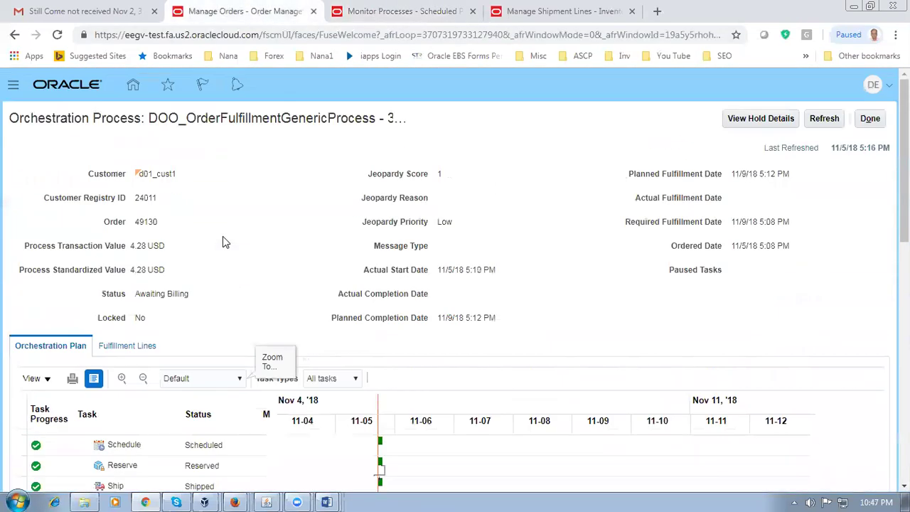
{"action": "left_click", "coordinate": [400, 12]}
Step: Submit Import AutoInvoice with source Distributed Order Orchestration for sales orders 49130 to 49130
{"action": "left_click", "coordinate": [483, 283]}
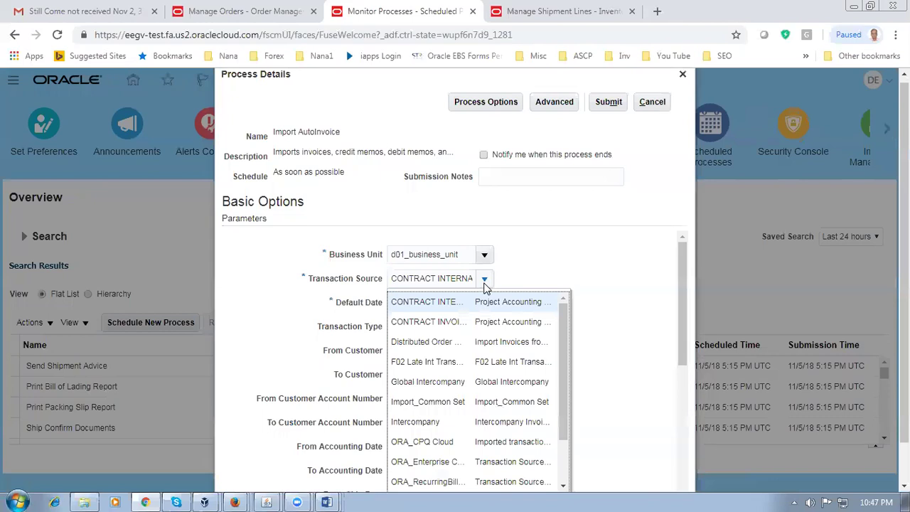
{"action": "left_click", "coordinate": [469, 340]}
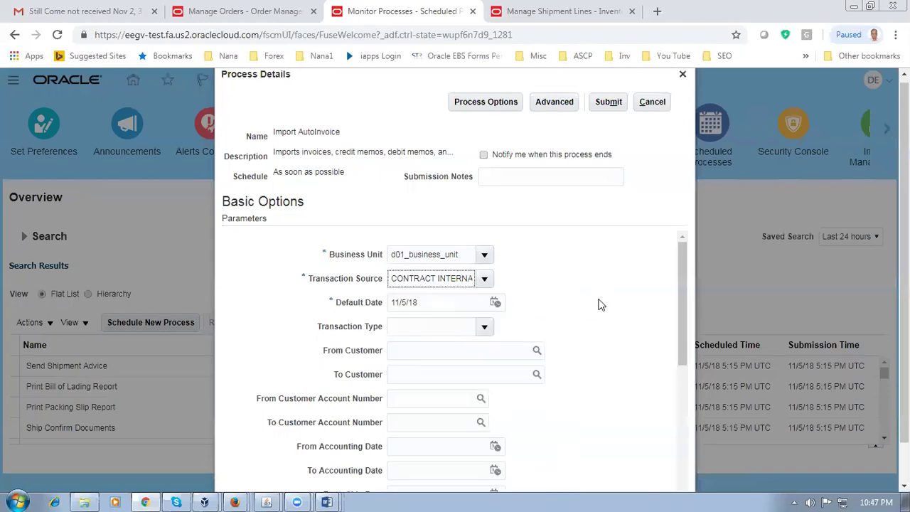
{"action": "left_click_drag", "start_coordinate": [678, 294], "coordinate": [689, 383]}
{"action": "left_click", "coordinate": [406, 400]}
{"action": "type", "text": "49130"}
{"action": "key", "text": "Tab"}
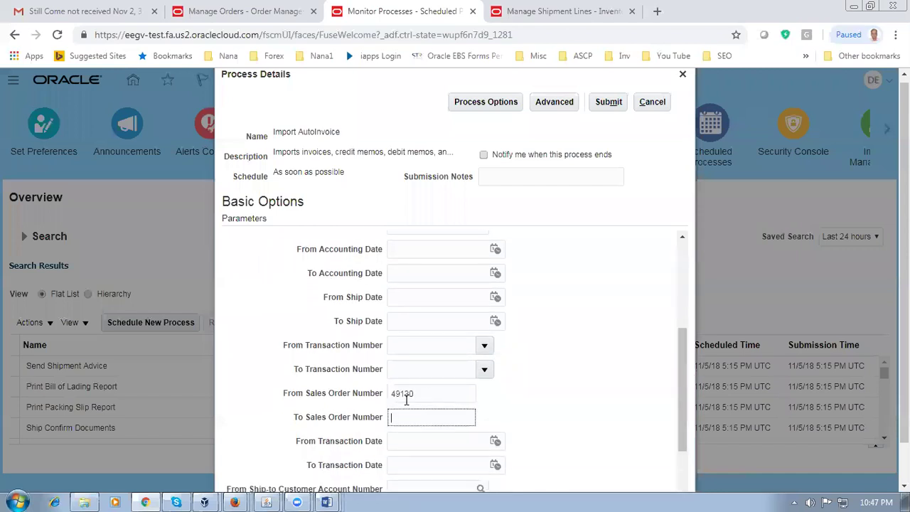
{"action": "type", "text": "49130"}
{"action": "left_click_drag", "start_coordinate": [683, 412], "coordinate": [685, 305]}
{"action": "left_click", "coordinate": [609, 101]}
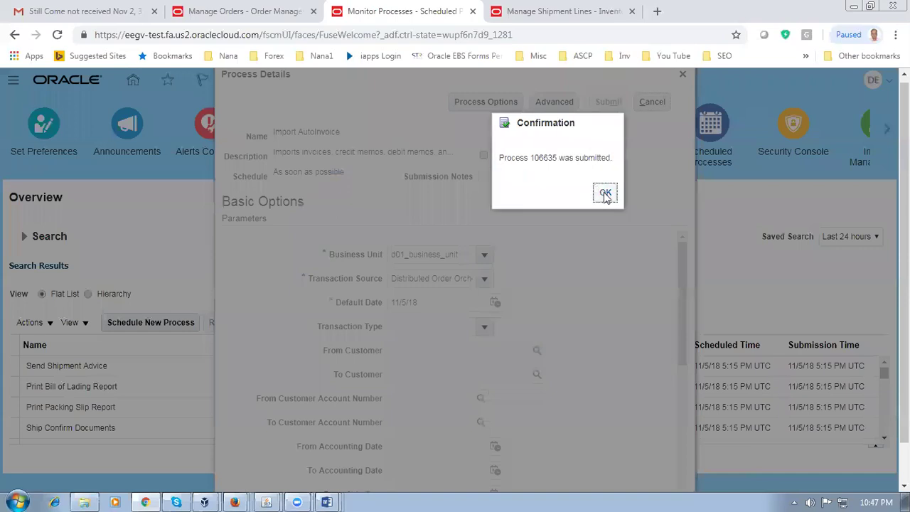
Step: Dismiss the confirmation and refresh the process list until Import AutoInvoice 106635 succeeds
{"action": "left_click", "coordinate": [605, 194]}
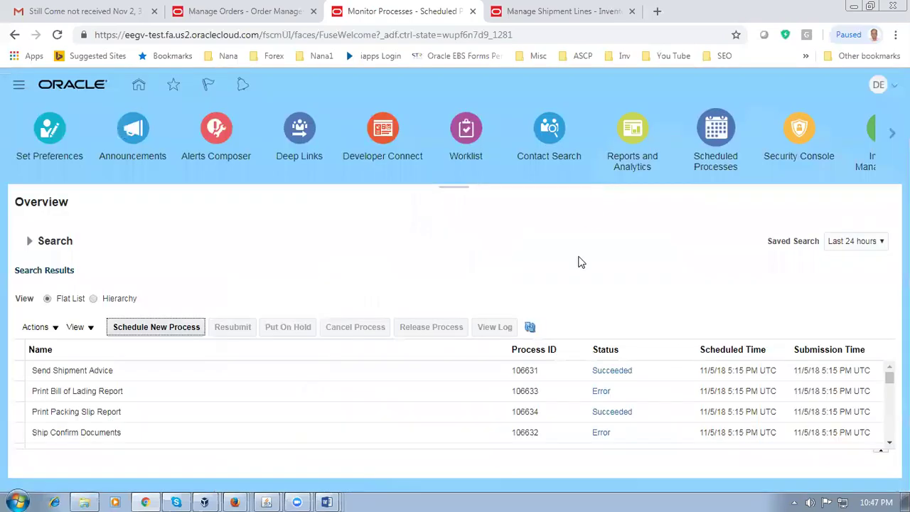
{"action": "left_click", "coordinate": [531, 328]}
{"action": "left_click", "coordinate": [532, 328]}
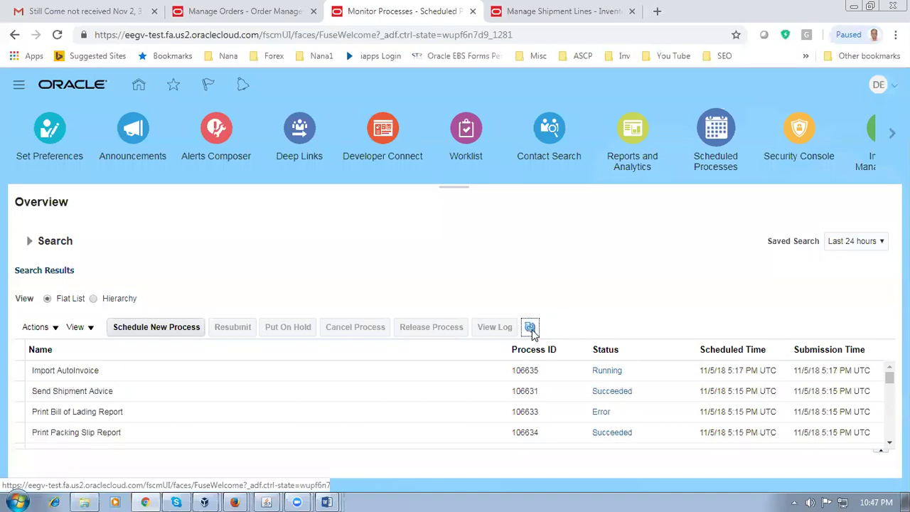
{"action": "left_click", "coordinate": [531, 329]}
{"action": "left_click", "coordinate": [532, 330]}
{"action": "left_click", "coordinate": [532, 329]}
{"action": "left_click", "coordinate": [532, 329]}
{"action": "left_click", "coordinate": [532, 329]}
{"action": "left_click", "coordinate": [532, 329]}
{"action": "left_click", "coordinate": [532, 329]}
{"action": "left_click", "coordinate": [531, 329]}
{"action": "left_click", "coordinate": [532, 329]}
Step: Refresh until follow-up processes finish, then reload order 49130's orchestration showing Billed
{"action": "left_click", "coordinate": [532, 329]}
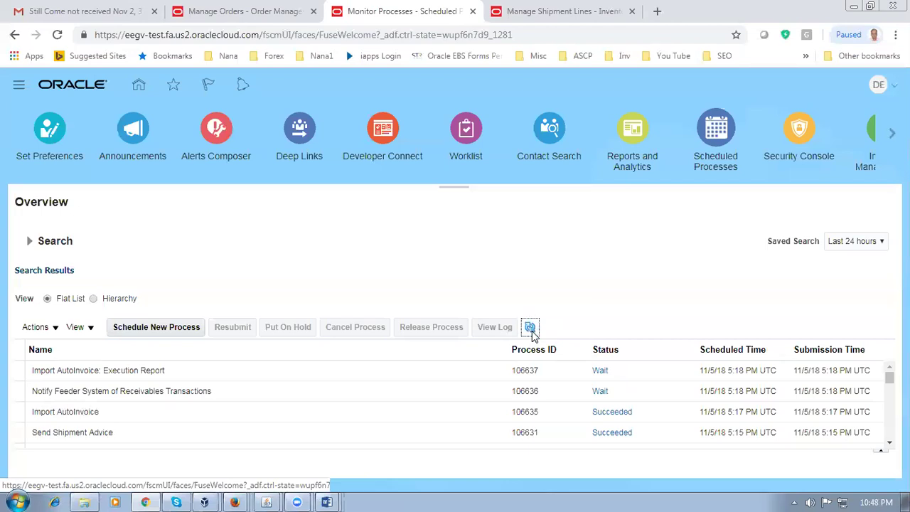
{"action": "left_click", "coordinate": [531, 327]}
{"action": "left_click", "coordinate": [532, 333]}
{"action": "left_click", "coordinate": [532, 330]}
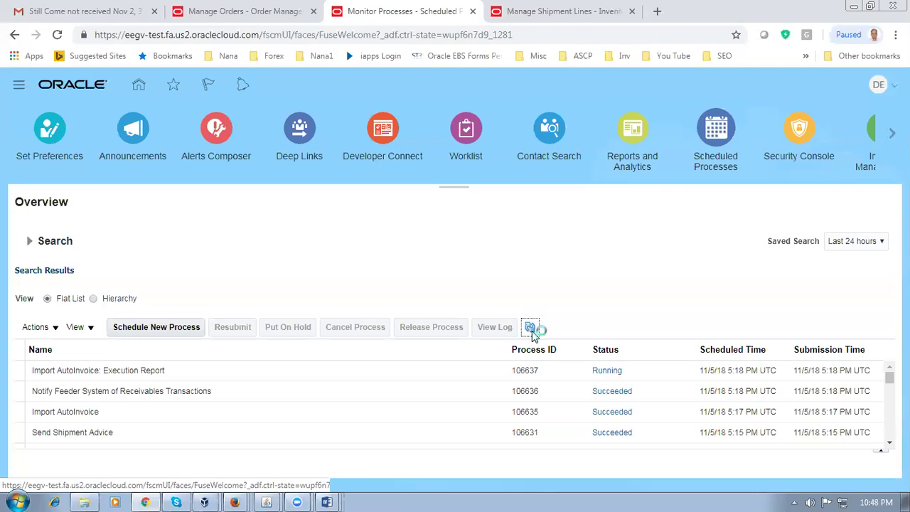
{"action": "left_click", "coordinate": [256, 12]}
{"action": "left_click", "coordinate": [826, 118]}
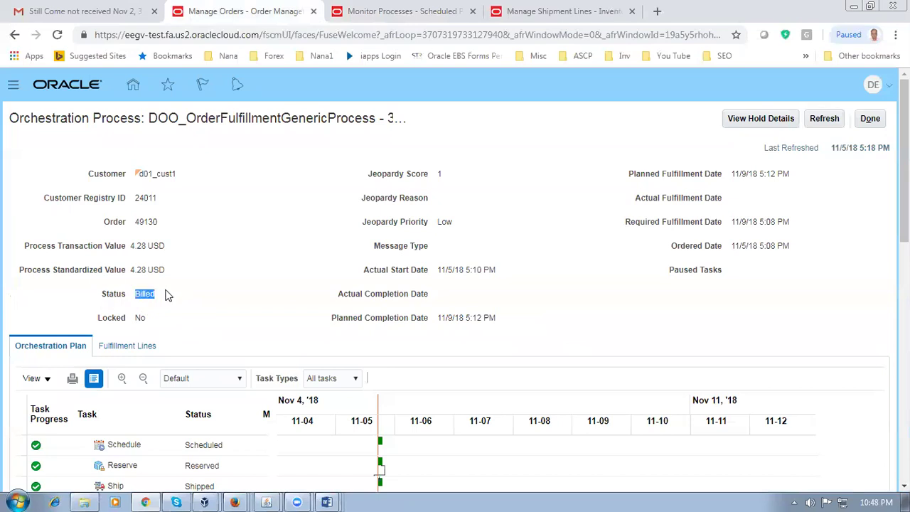
Step: Confirm the Invoice task is Billed and the fulfillment line reads Closed, then click Done
{"action": "left_click", "coordinate": [322, 298]}
{"action": "scroll", "coordinate": [320, 321], "scroll_direction": "down", "scroll_amount": 3}
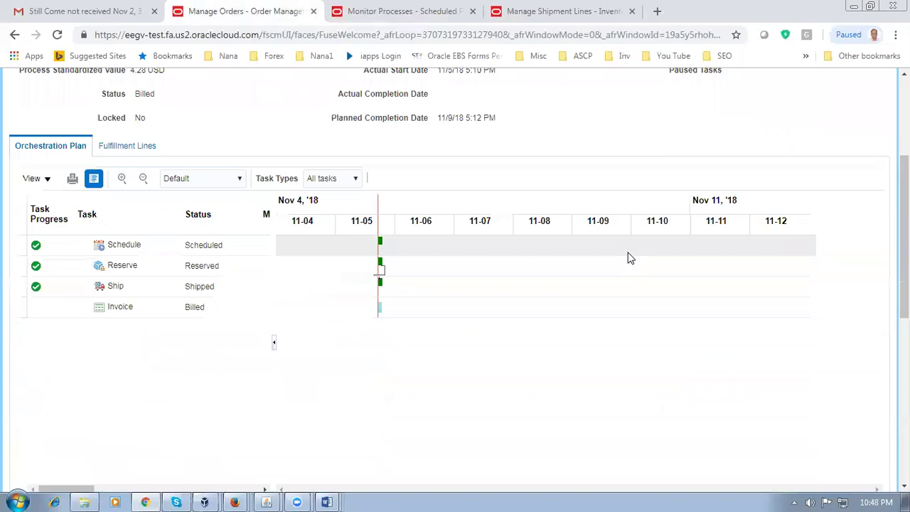
{"action": "scroll", "coordinate": [628, 256], "scroll_direction": "up", "scroll_amount": 3}
{"action": "left_click", "coordinate": [825, 121]}
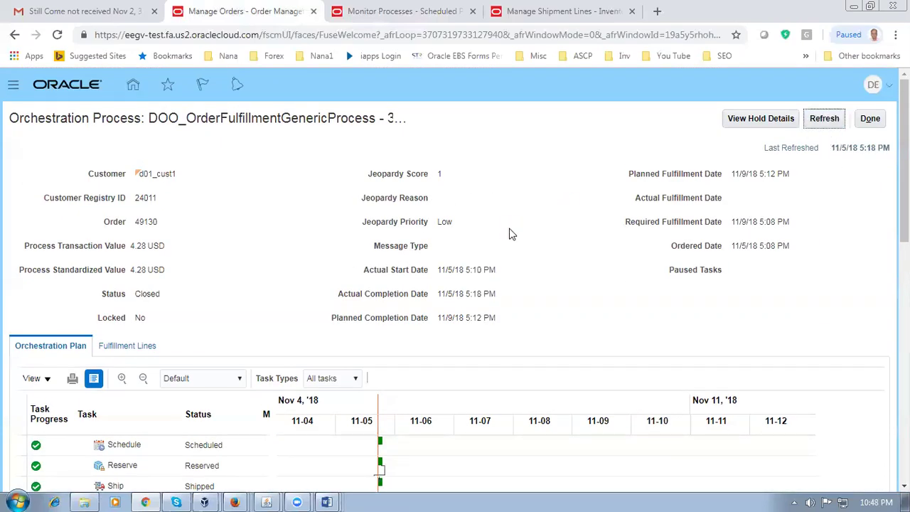
{"action": "scroll", "coordinate": [509, 233], "scroll_direction": "down", "scroll_amount": 2}
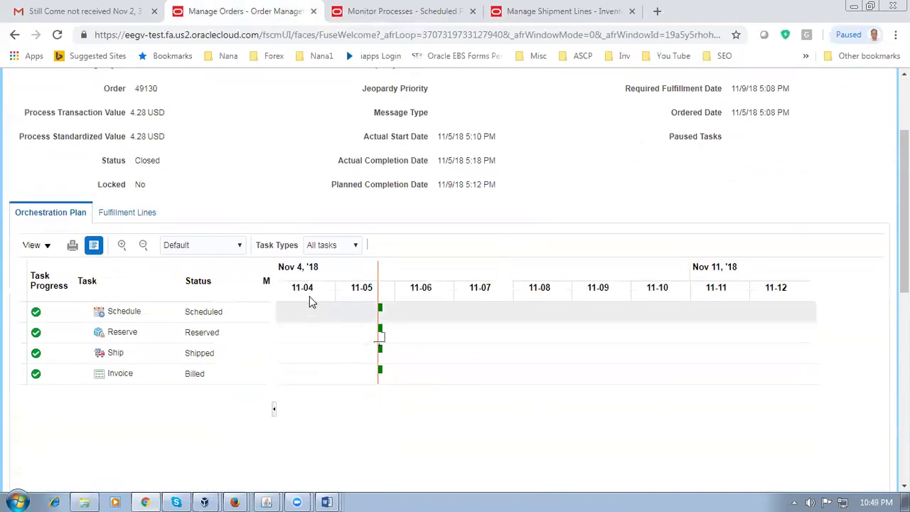
{"action": "left_click", "coordinate": [144, 218]}
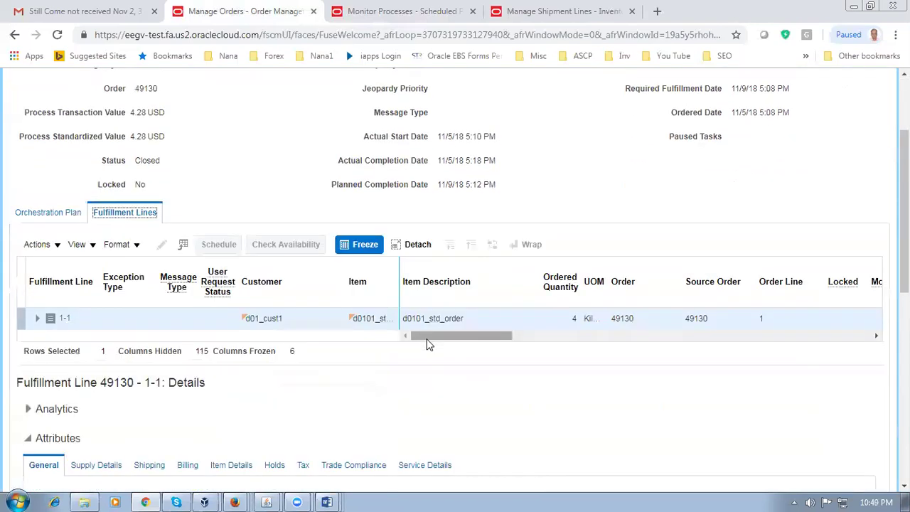
{"action": "left_click_drag", "start_coordinate": [431, 346], "coordinate": [526, 360]}
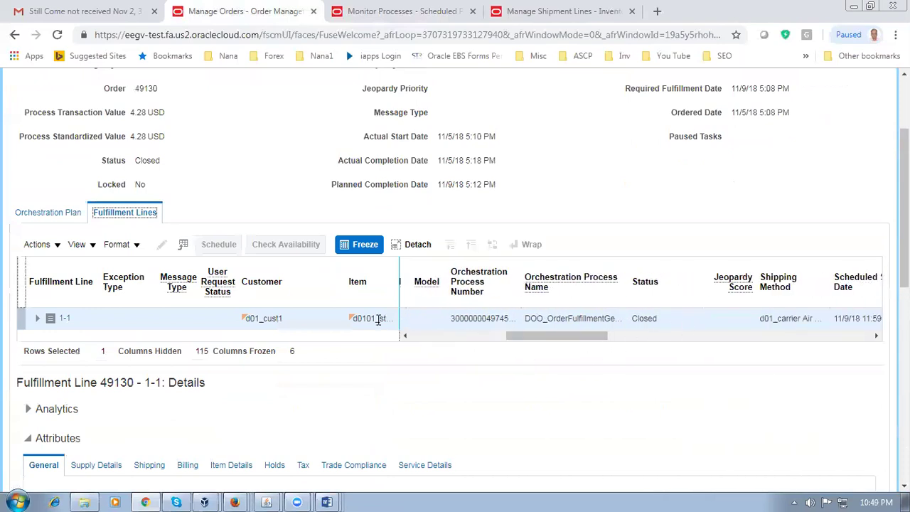
{"action": "left_click_drag", "start_coordinate": [135, 161], "coordinate": [159, 161]}
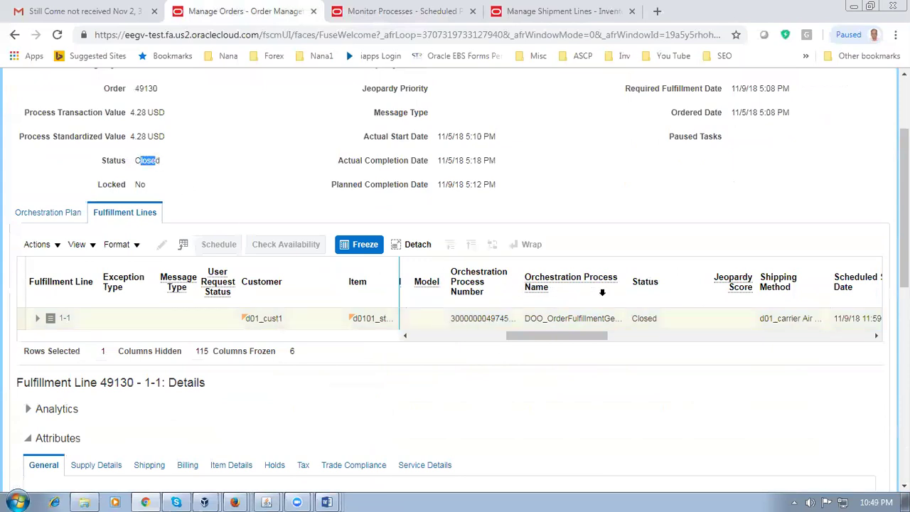
{"action": "scroll", "coordinate": [815, 212], "scroll_direction": "up", "scroll_amount": 2}
{"action": "left_click", "coordinate": [872, 118]}
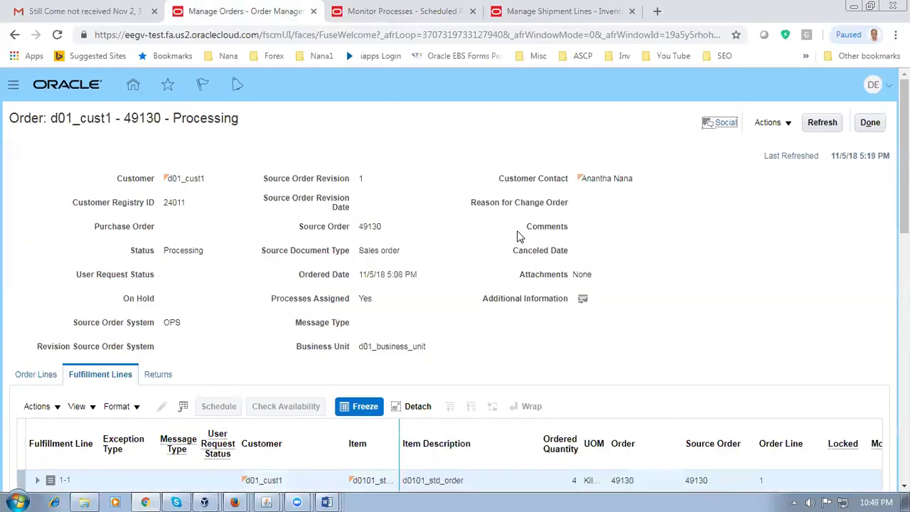
Step: Check order 49130's single line is Closed with header Processing, then return to the overview
{"action": "left_click", "coordinate": [872, 122]}
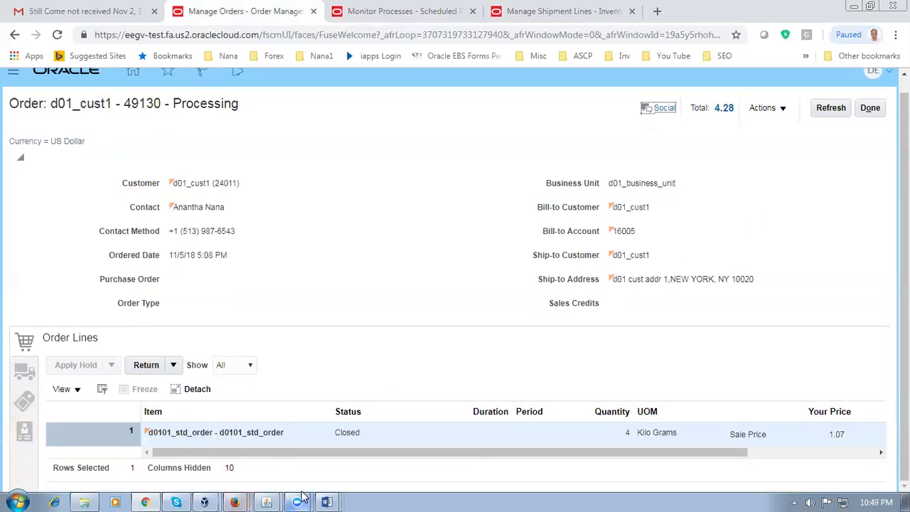
{"action": "mouse_move", "coordinate": [302, 496]}
{"action": "left_click_drag", "start_coordinate": [179, 100], "coordinate": [229, 108]}
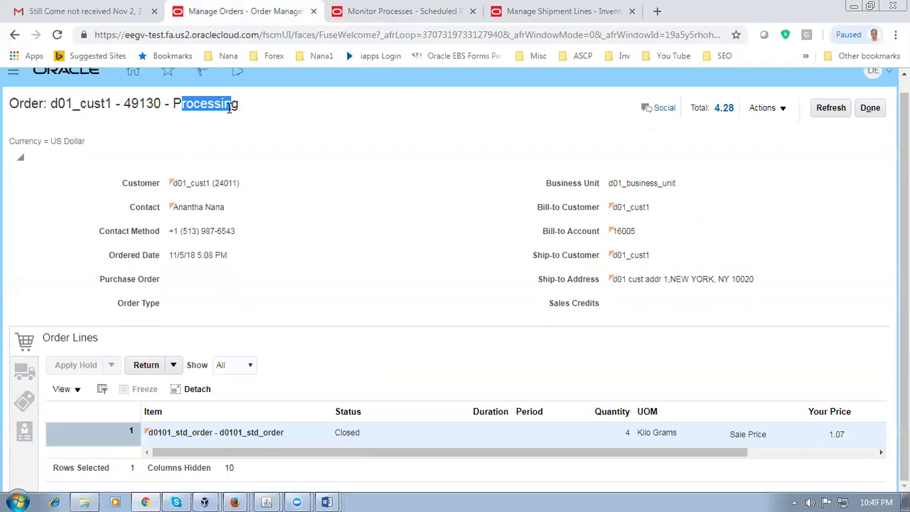
{"action": "left_click", "coordinate": [282, 158]}
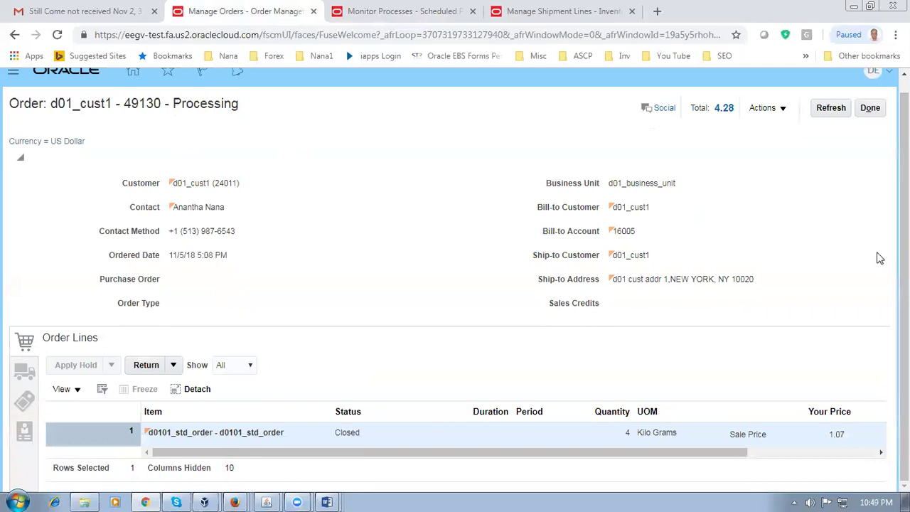
{"action": "scroll", "coordinate": [905, 263], "scroll_direction": "up", "scroll_amount": 1}
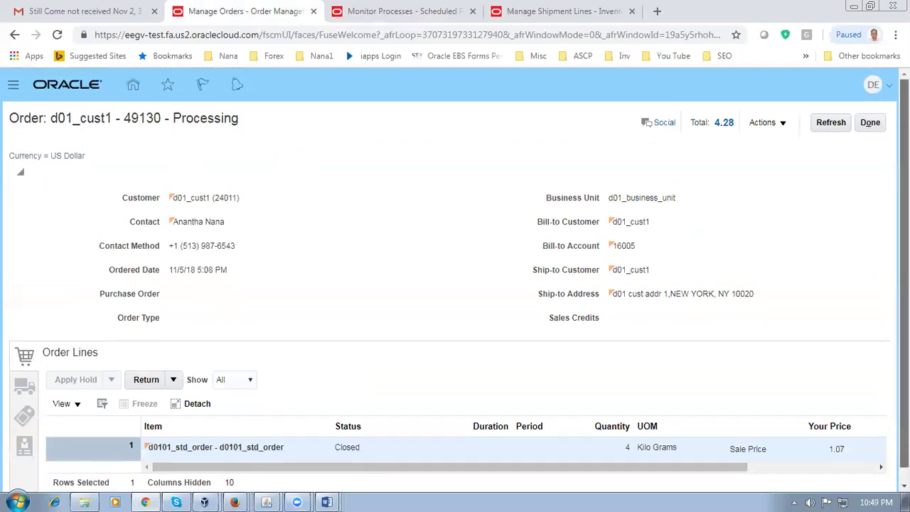
{"action": "left_click", "coordinate": [870, 122]}
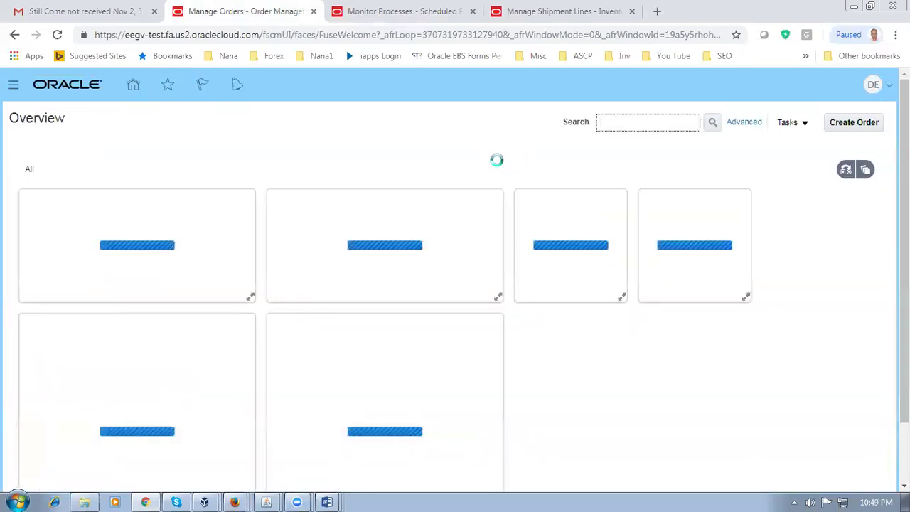